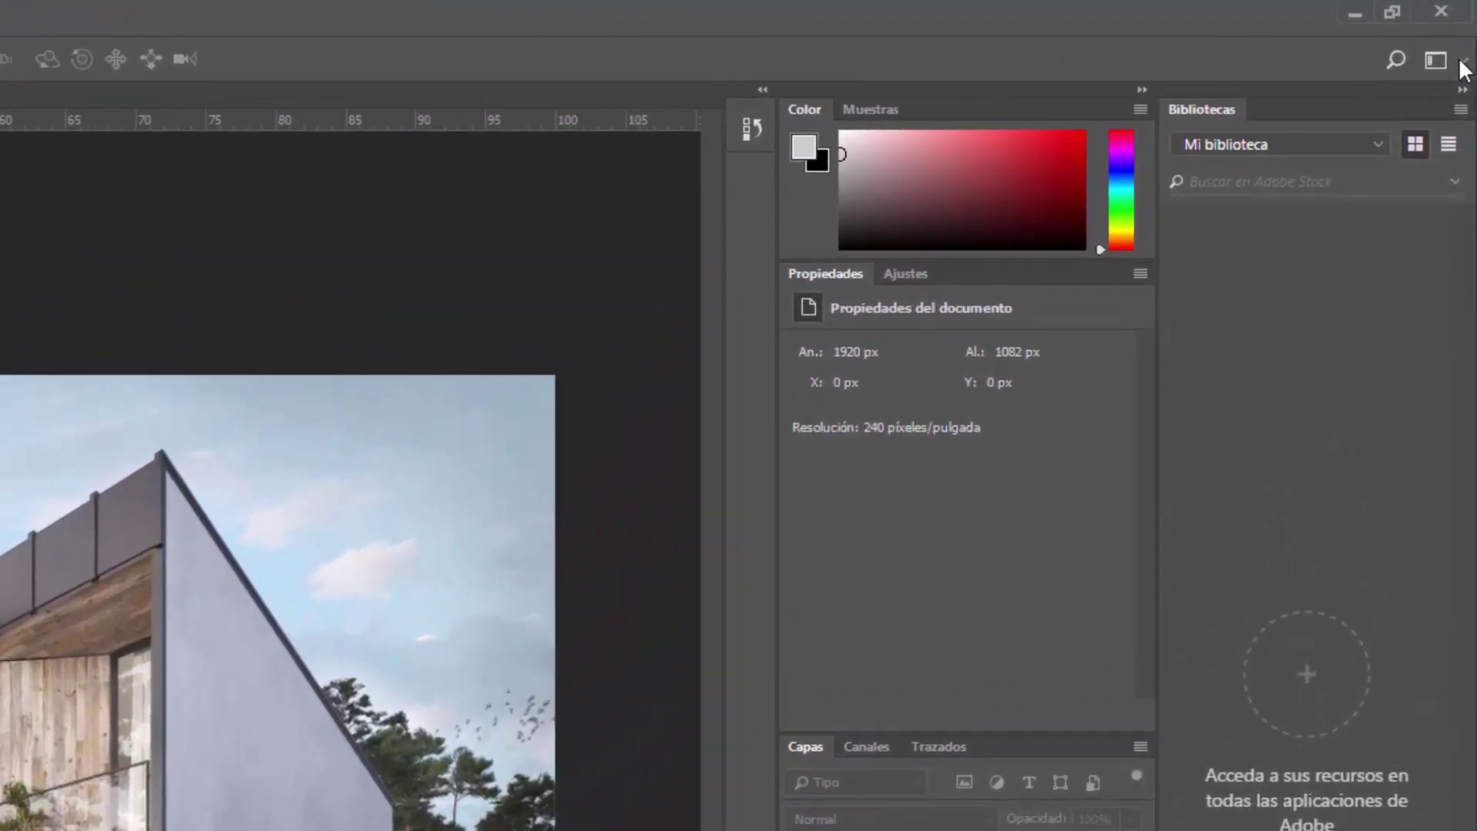
- Restore Aspectos esenciales to its default panel layout and reopen the workspace list
click(1461, 63)
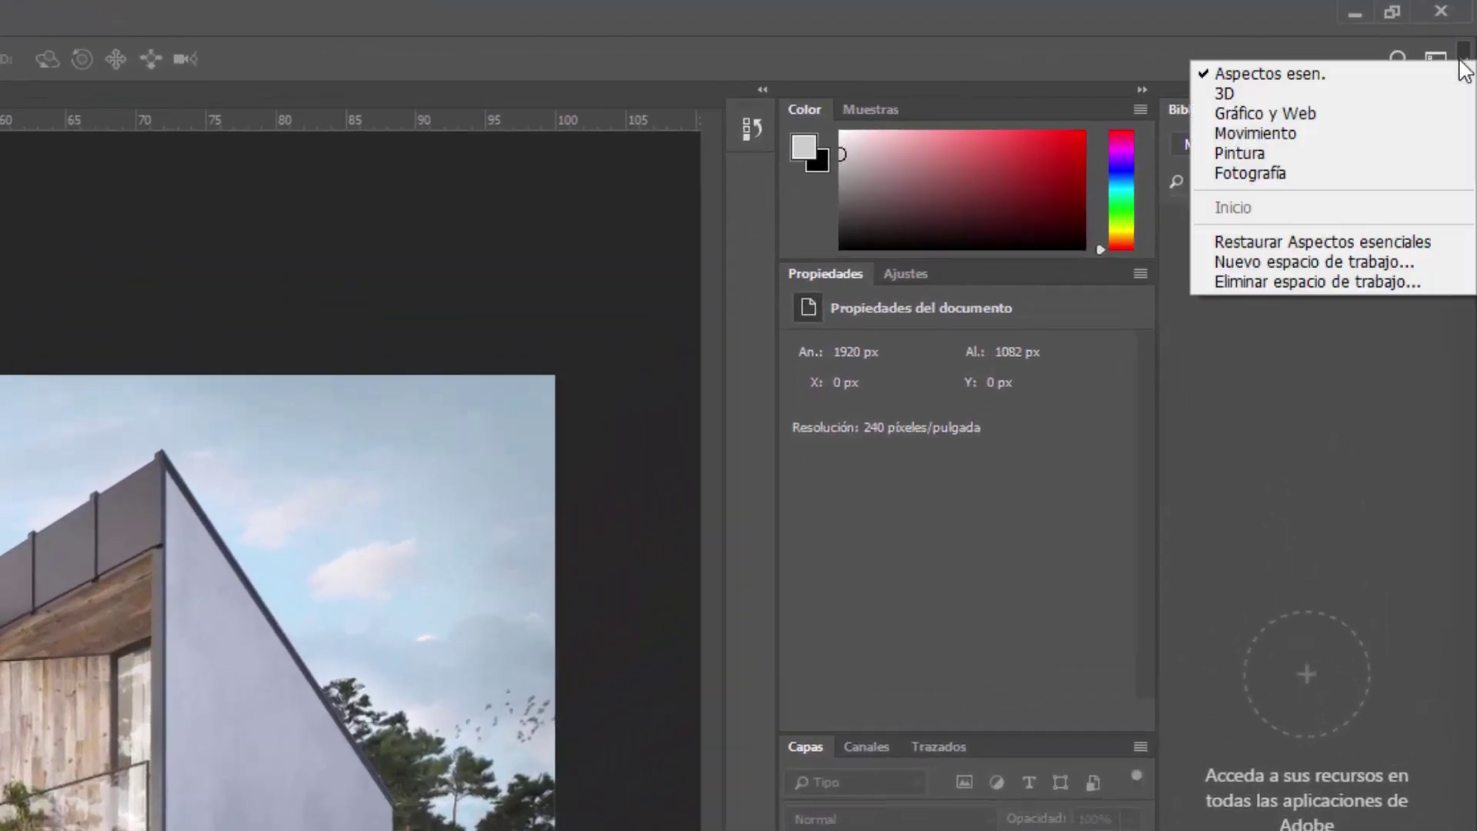
click(1465, 60)
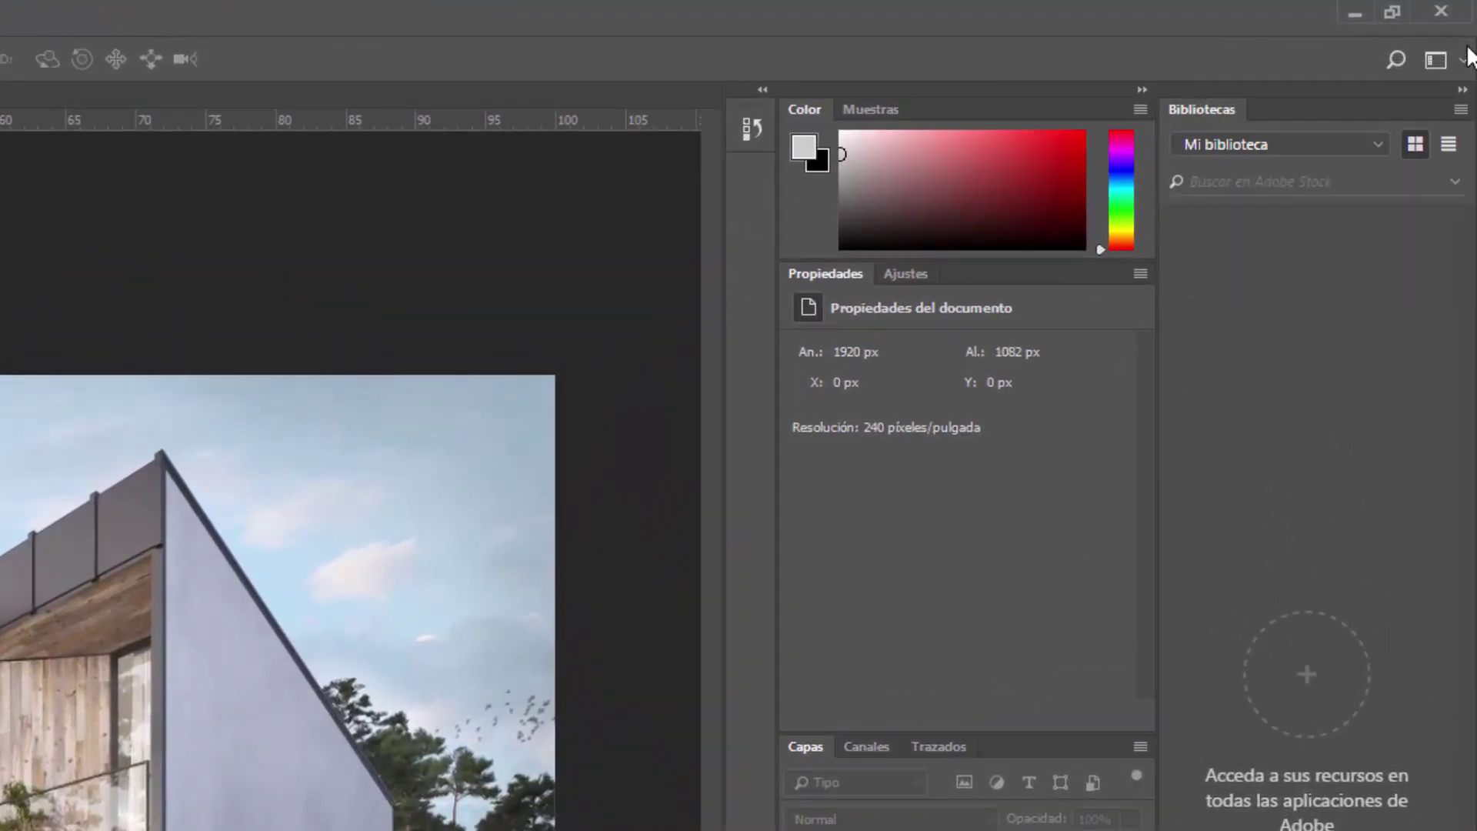
click(1464, 63)
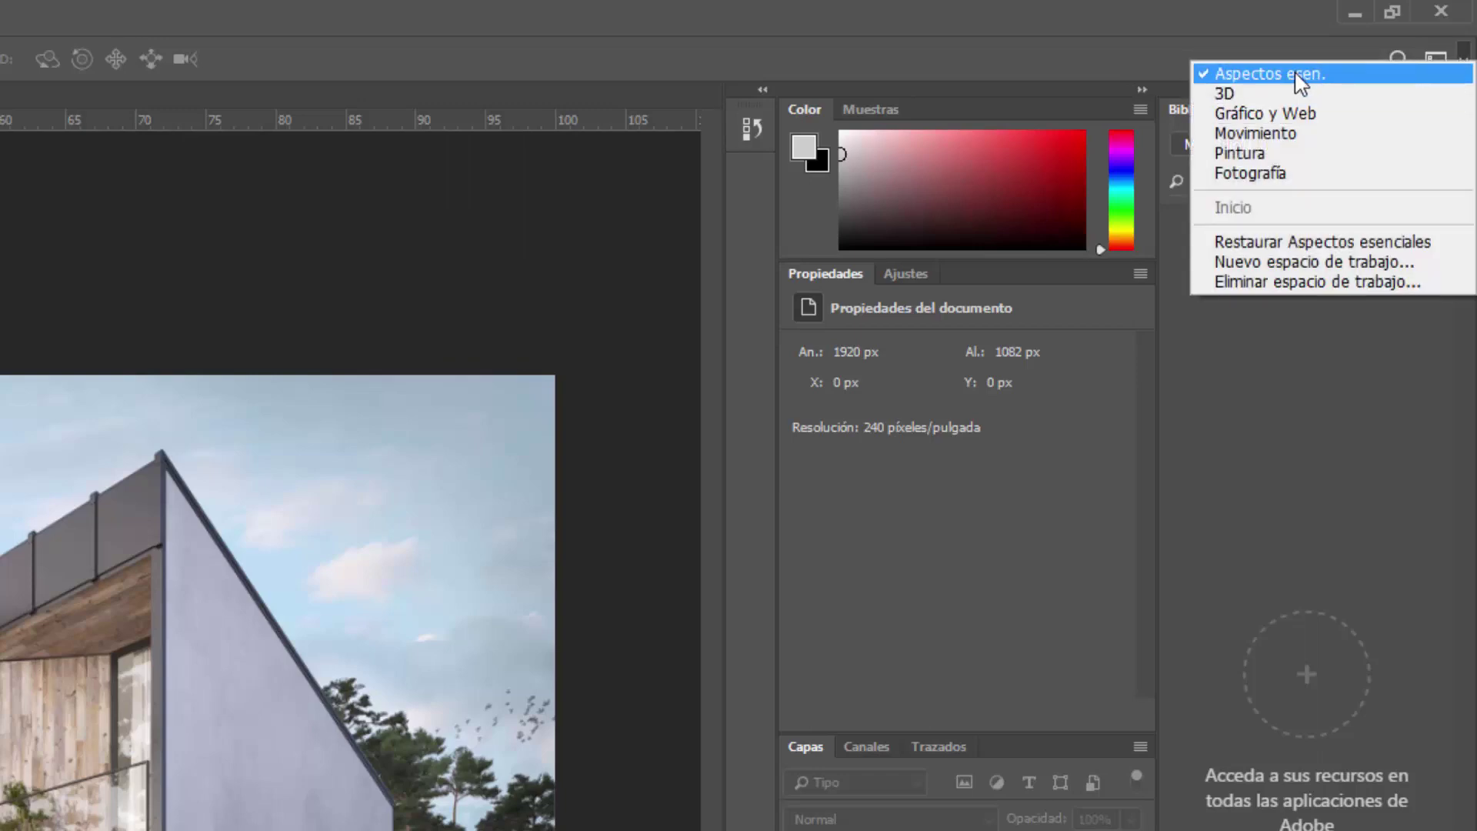
click(1296, 246)
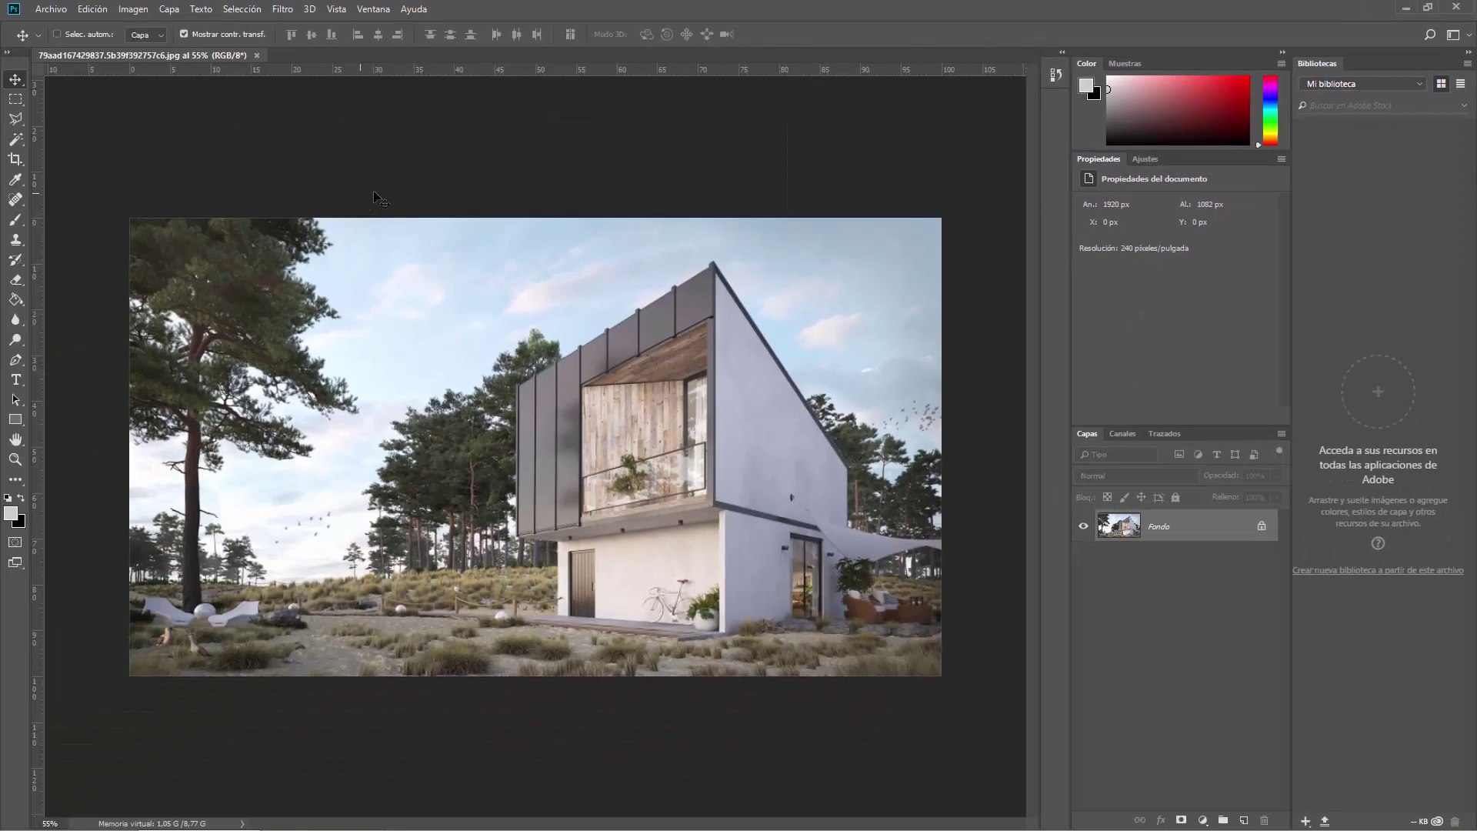
click(1470, 38)
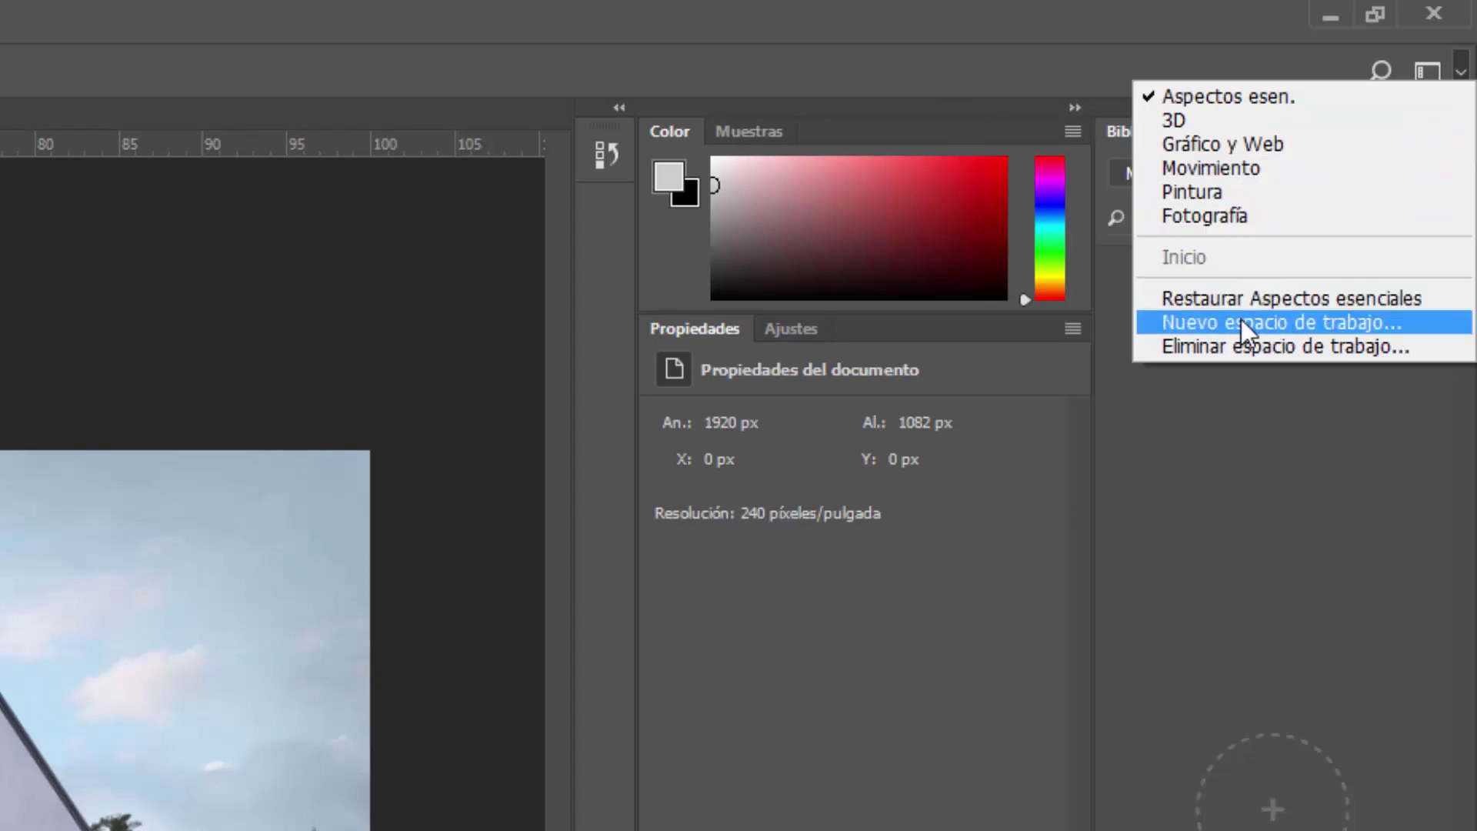
- Save a new workspace named after the user, including shortcuts, menus and toolbar
click(1280, 320)
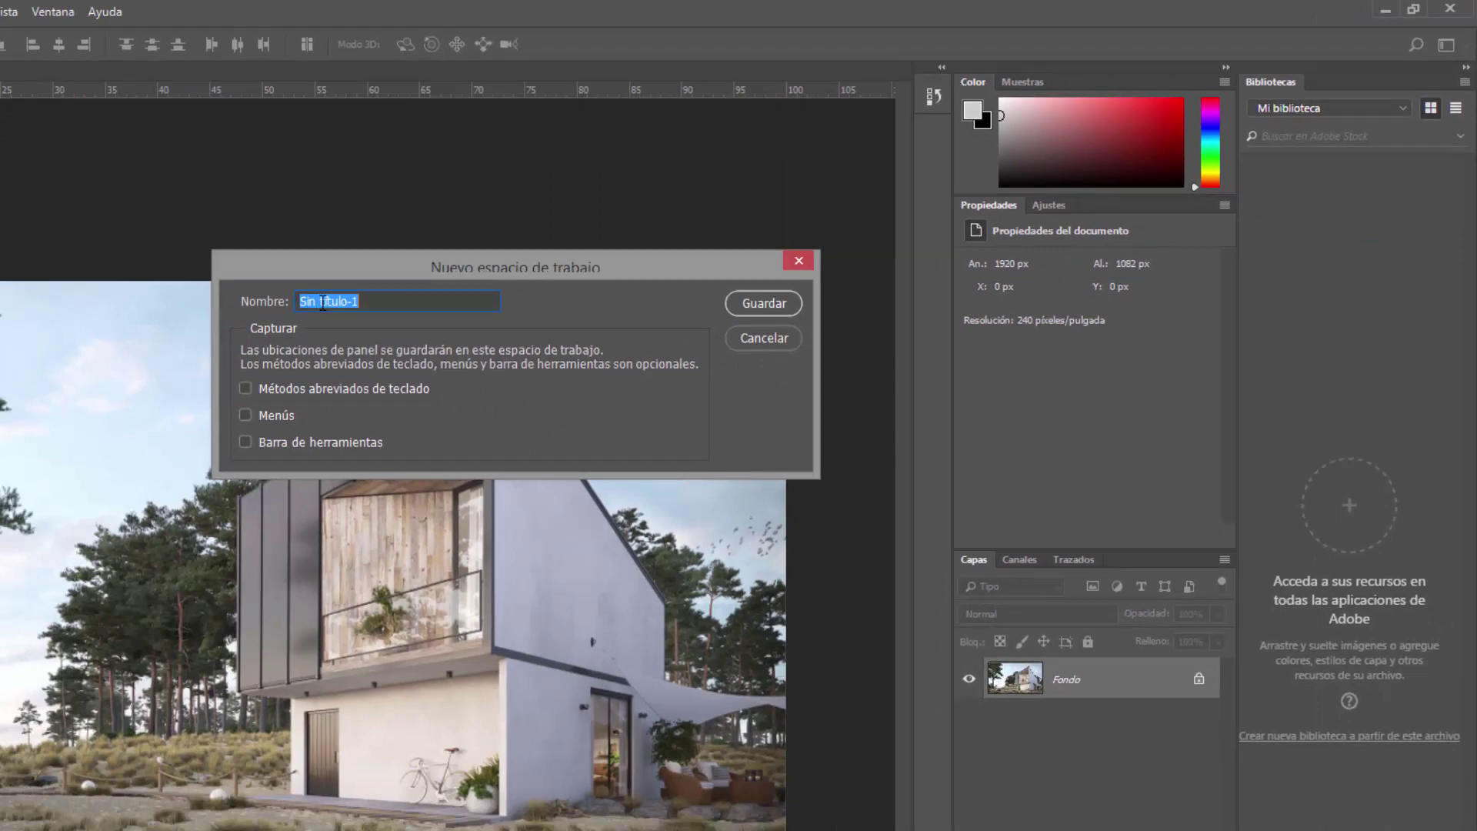
text(Álv)
text(aro)
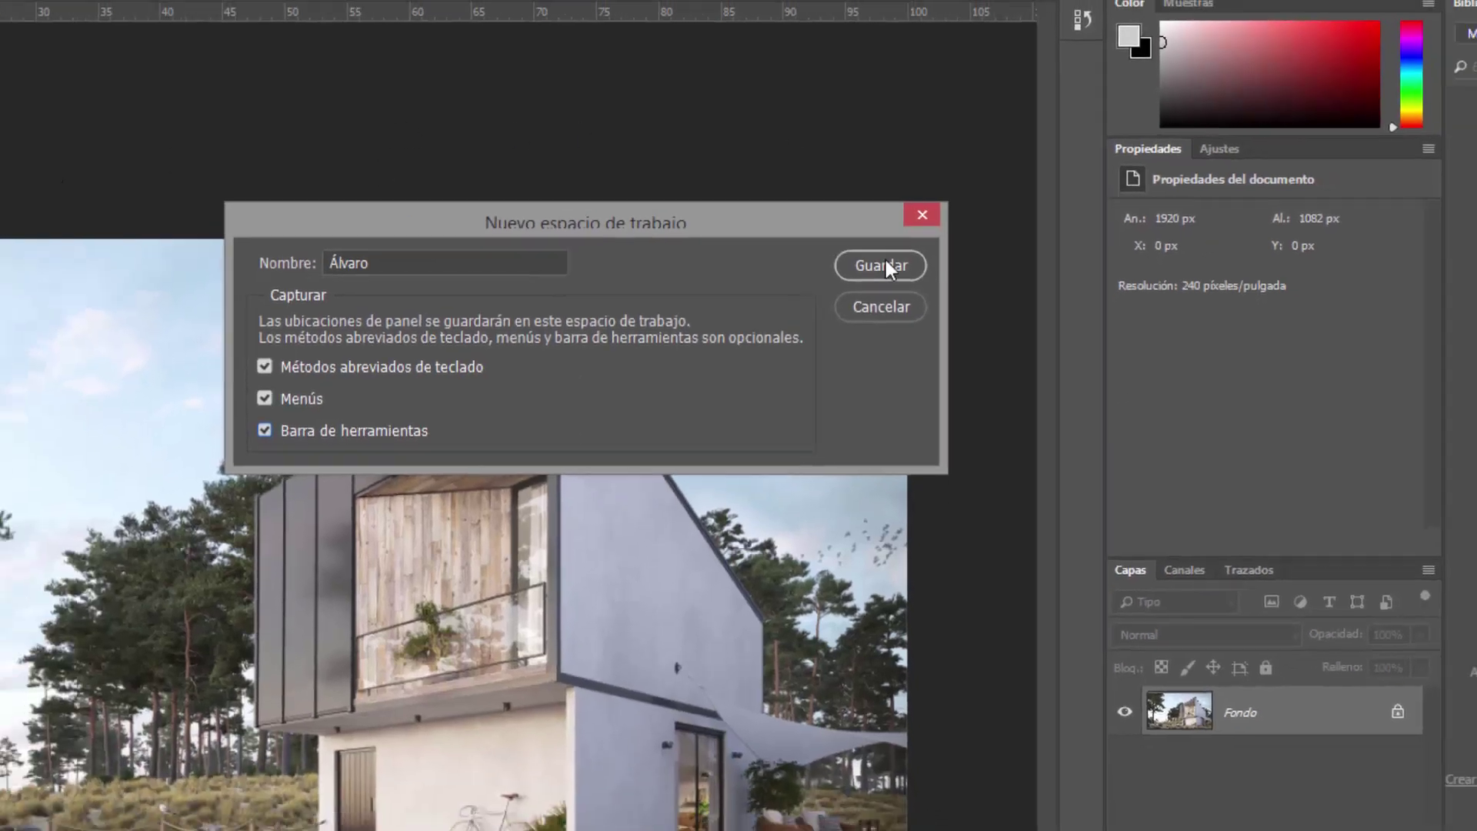
click(863, 280)
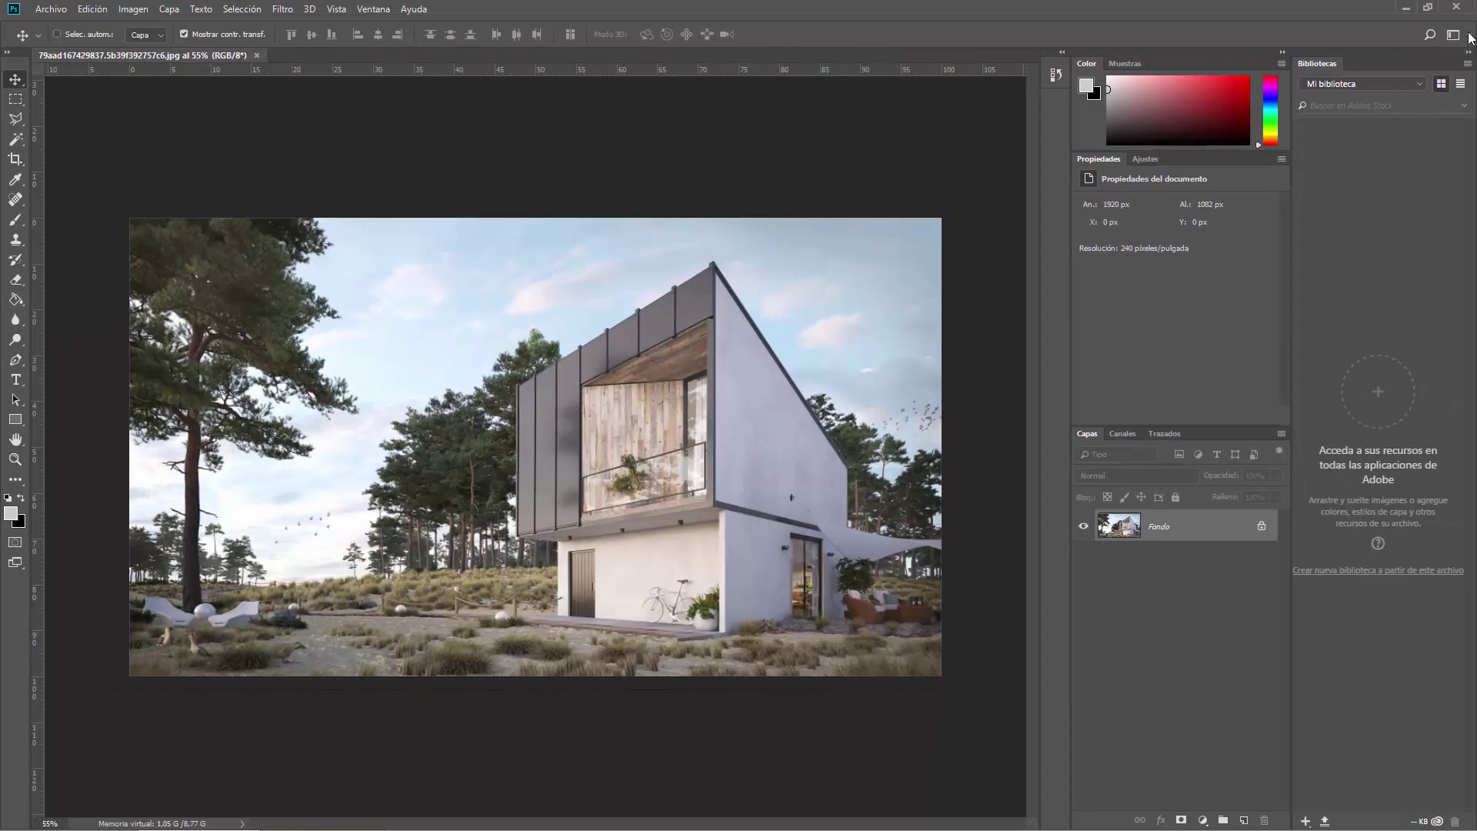
- Cycle through the 3D, Fotografía, Pintura and Gráfico y Web workspaces, then back to Aspectos esenciales
click(1466, 36)
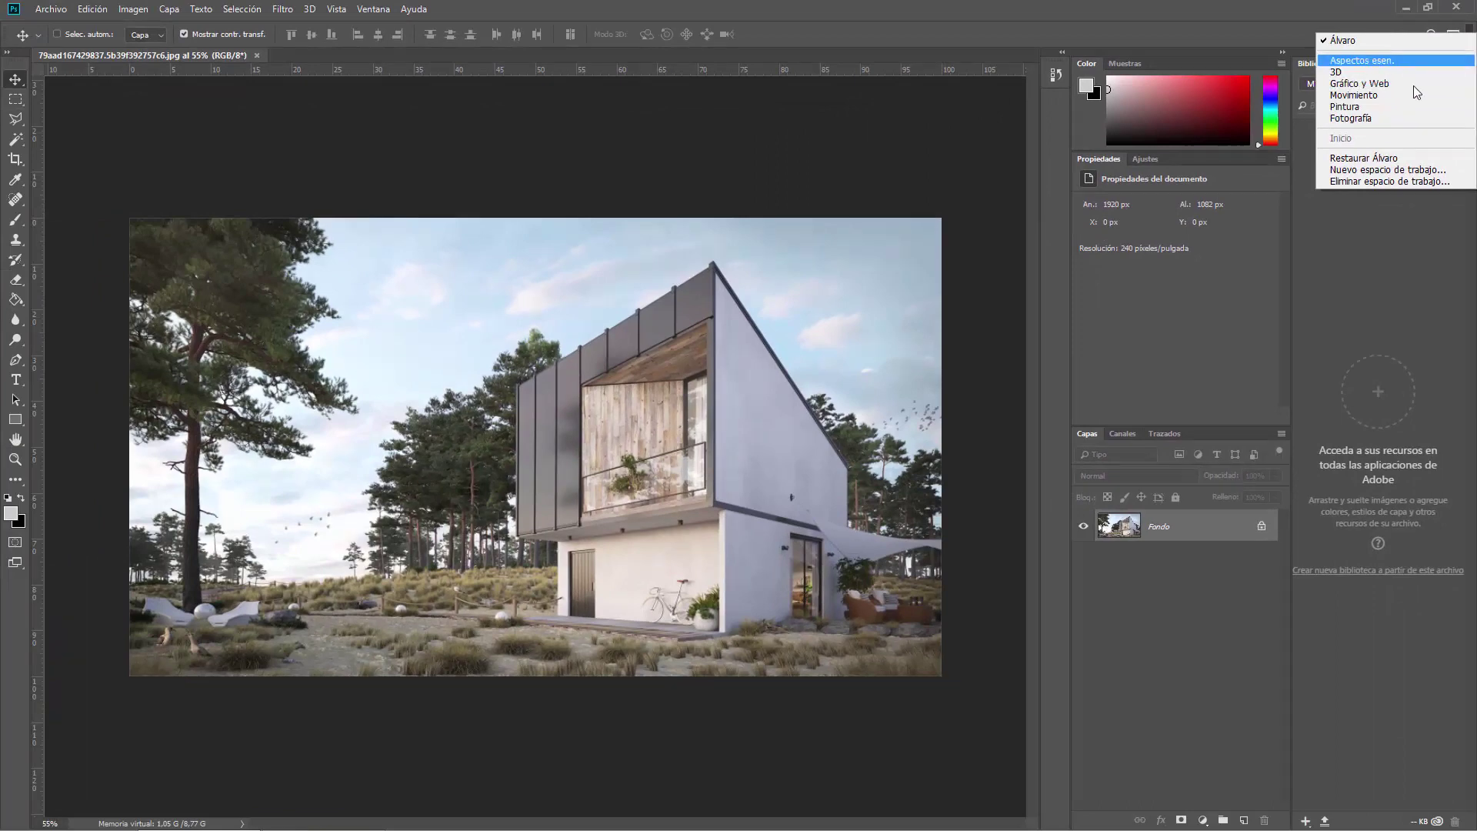
click(1369, 71)
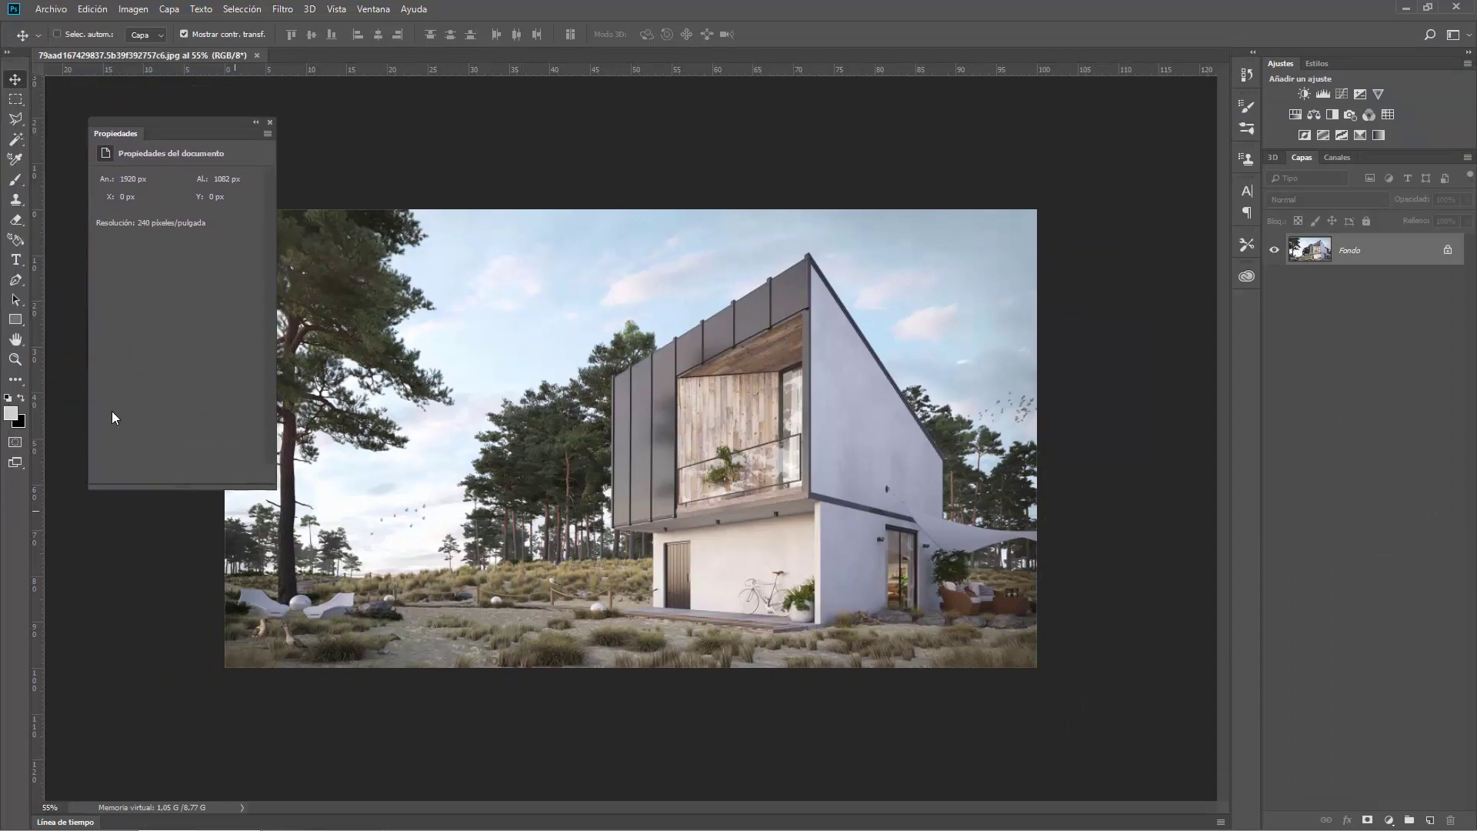
click(1472, 32)
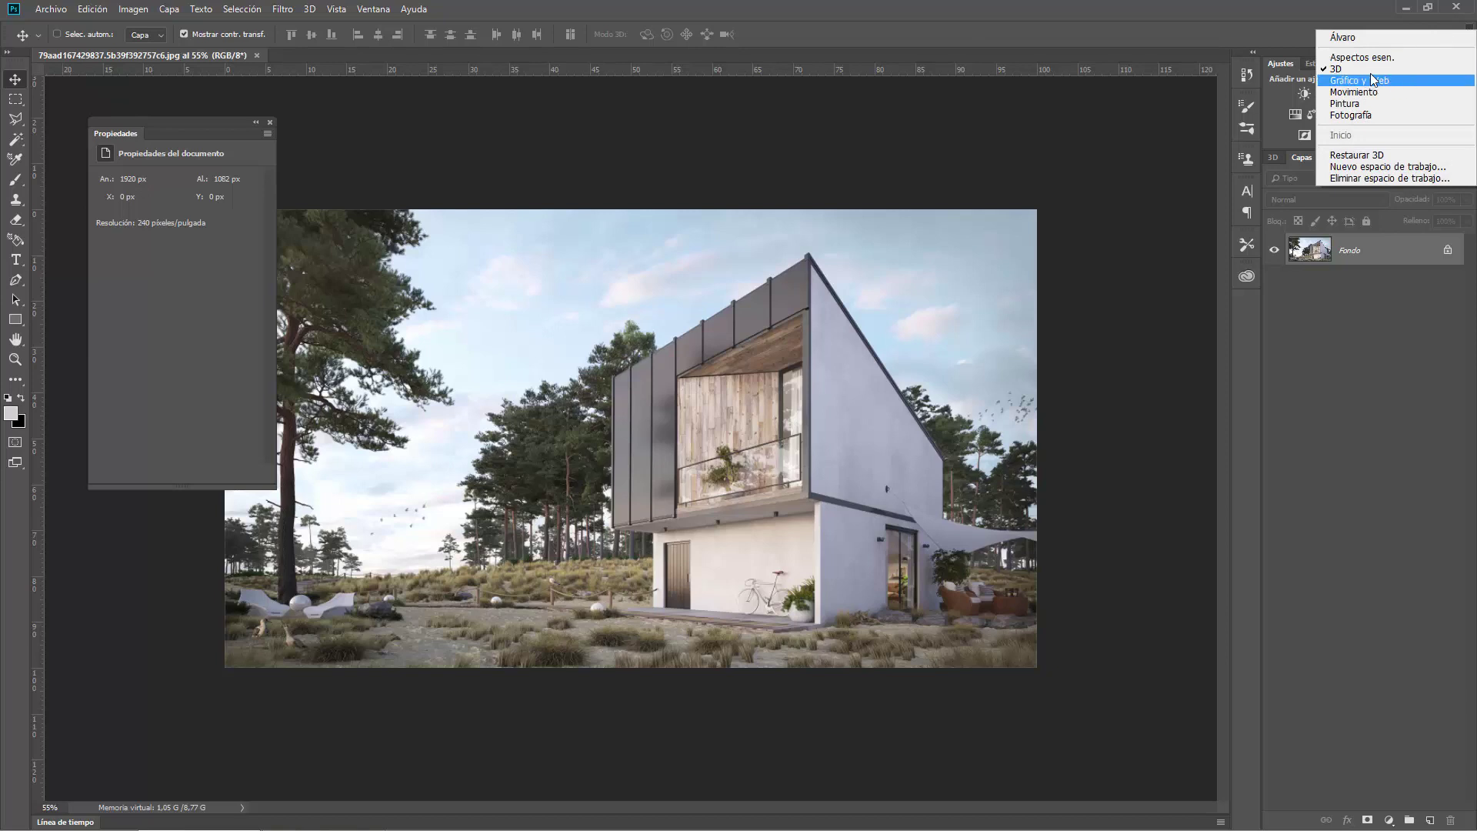
click(1374, 115)
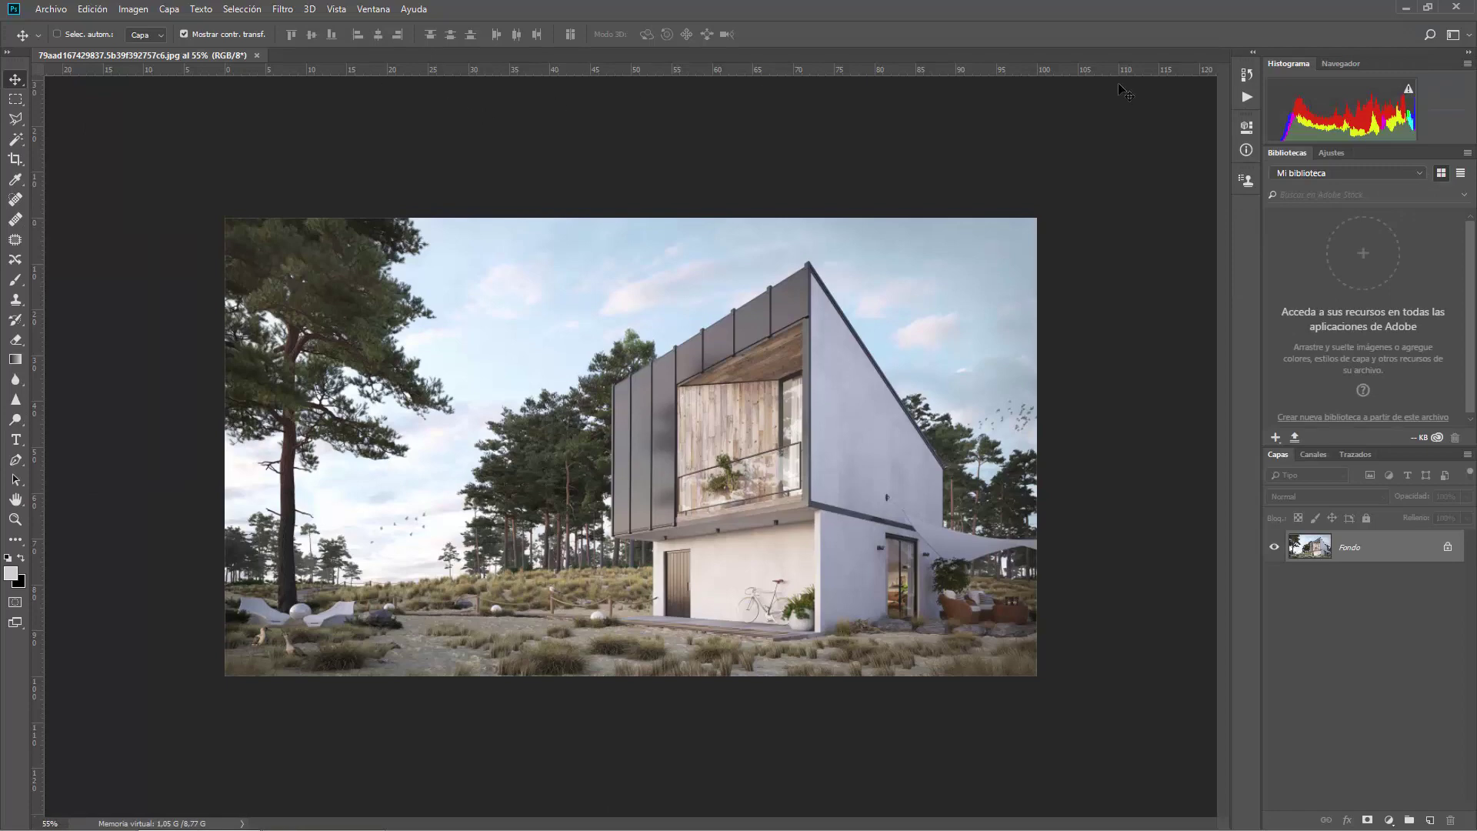
click(1462, 35)
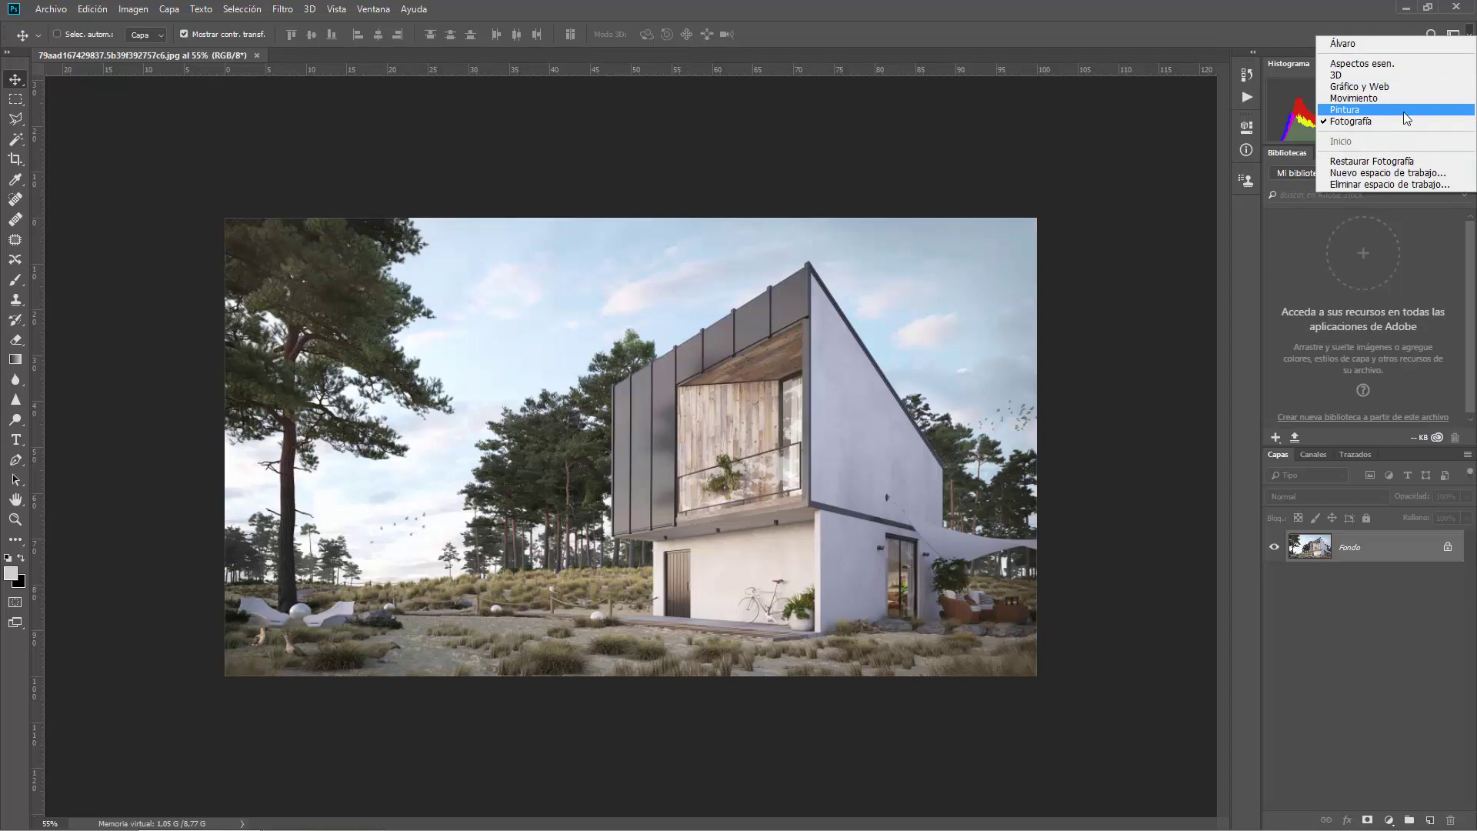
click(1370, 110)
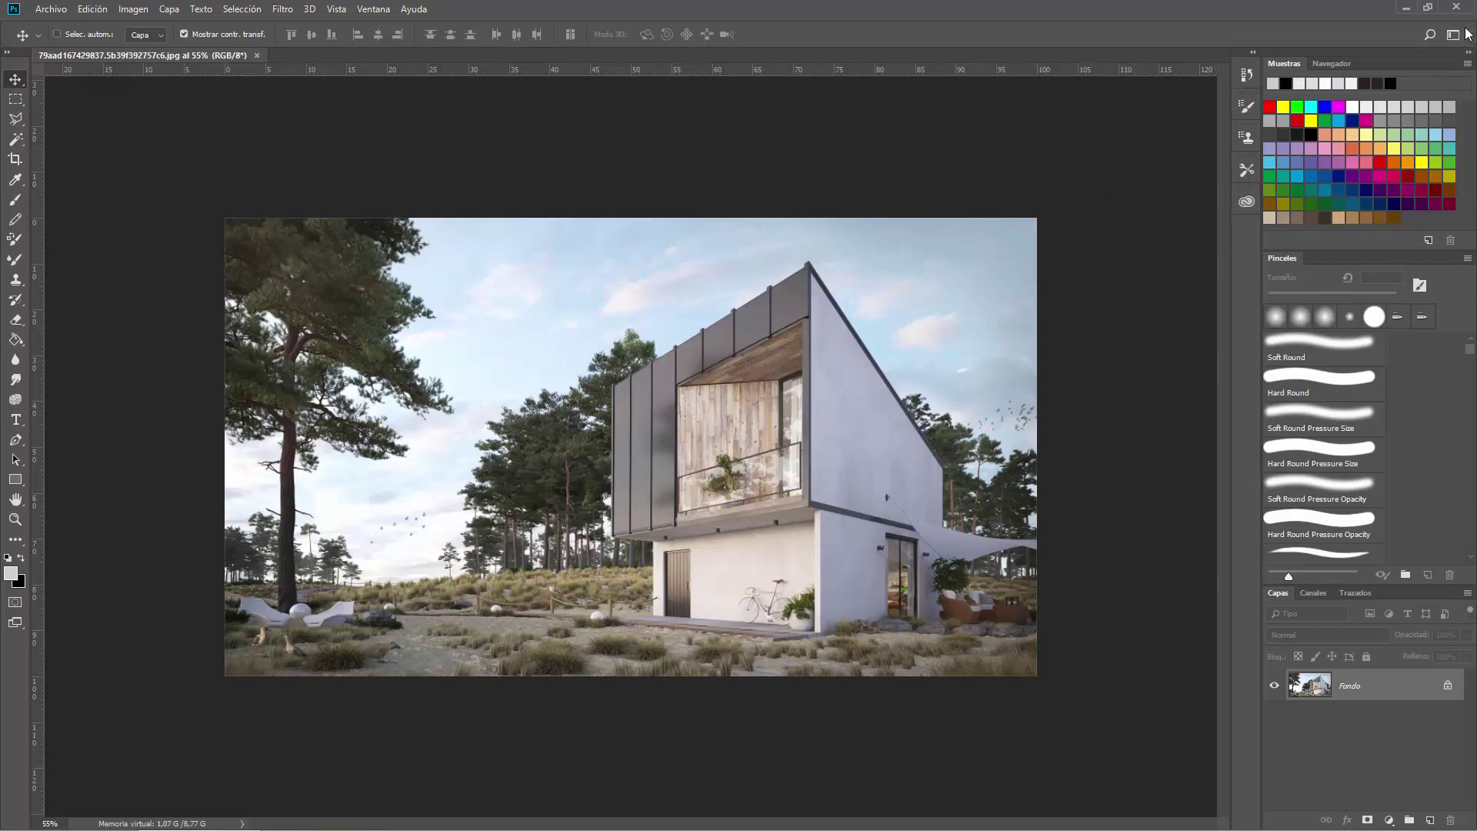
click(1468, 34)
click(1382, 85)
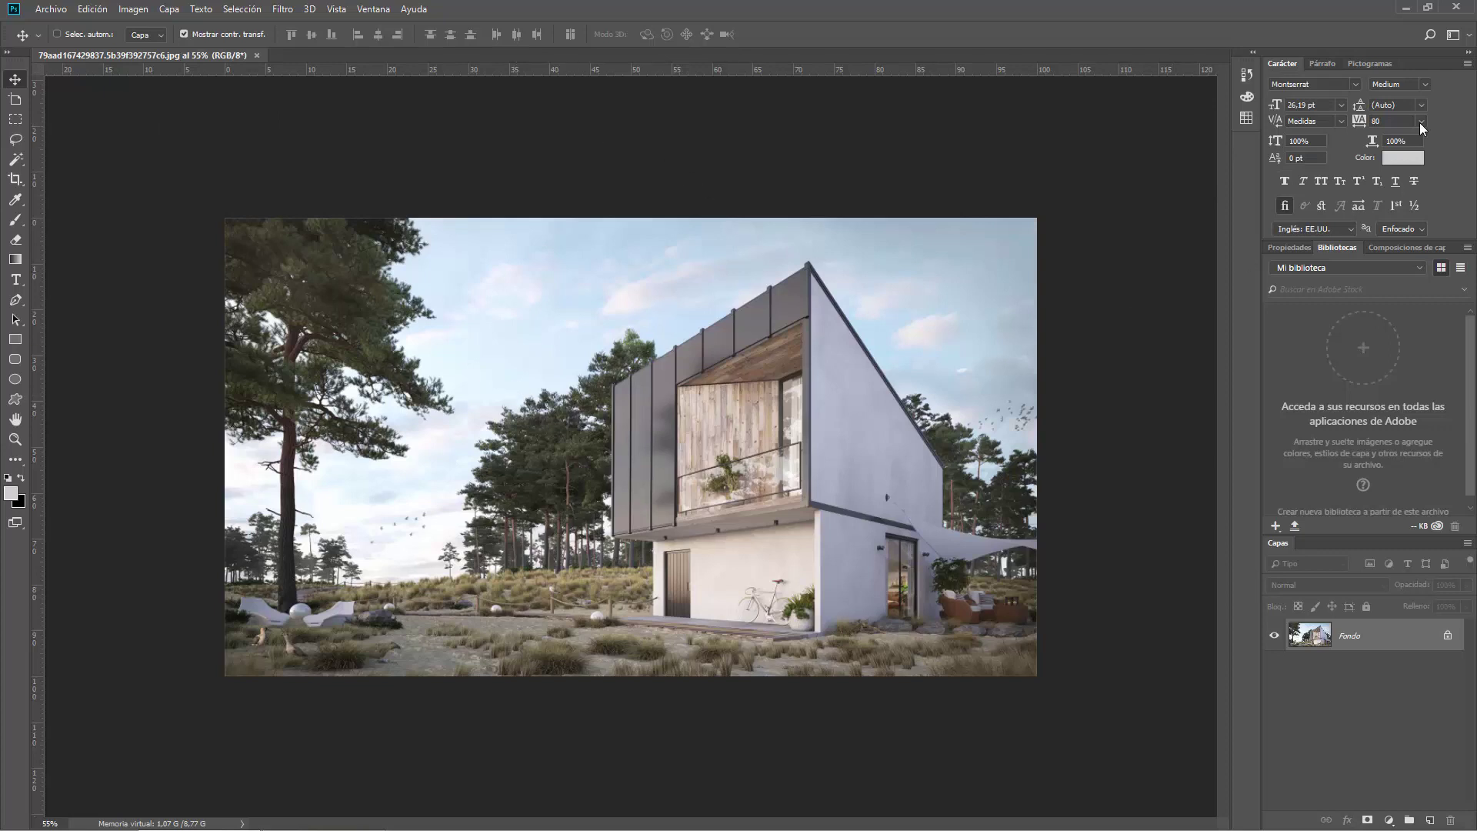
click(1465, 34)
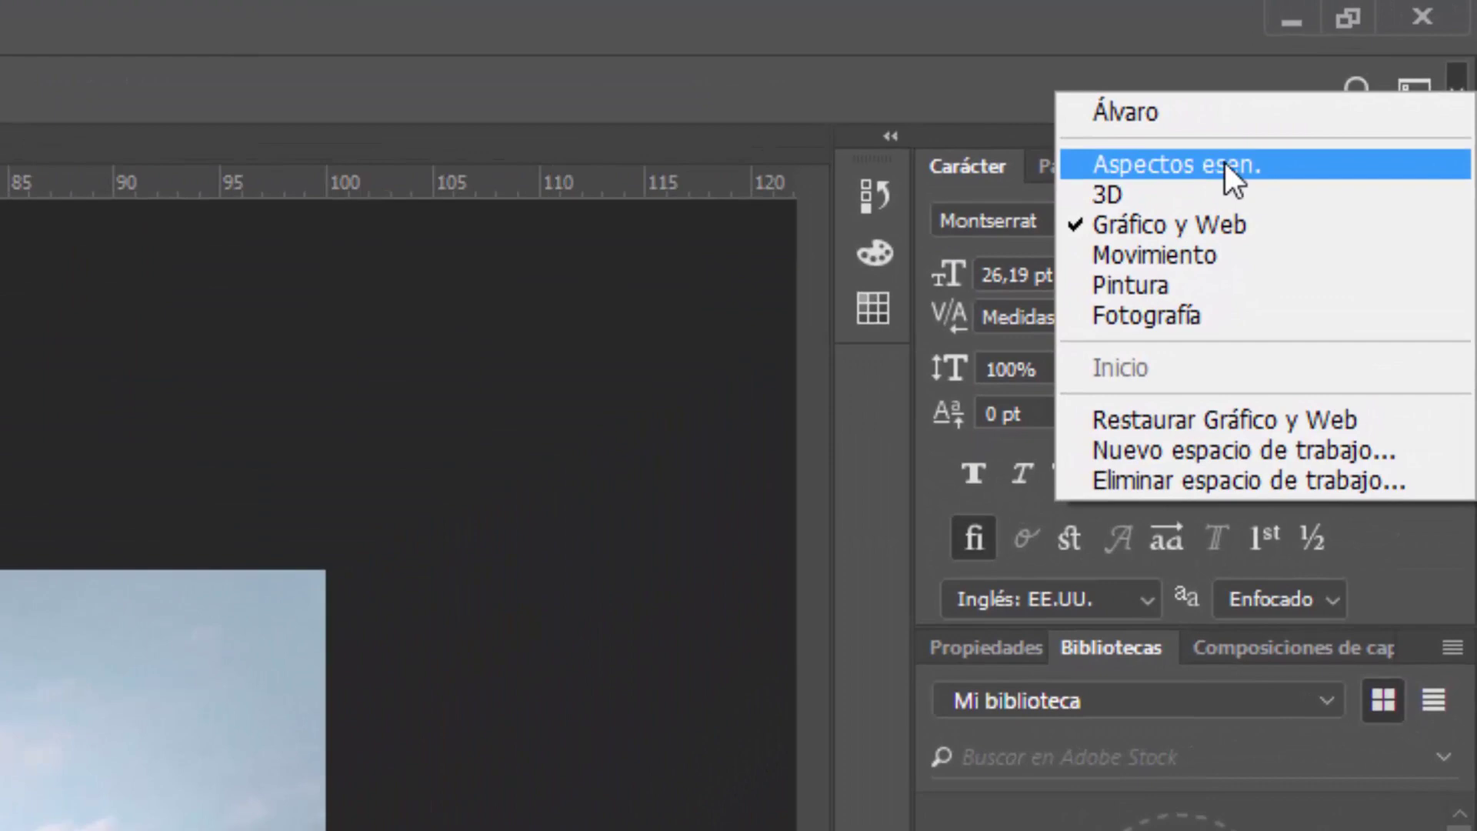
click(1229, 163)
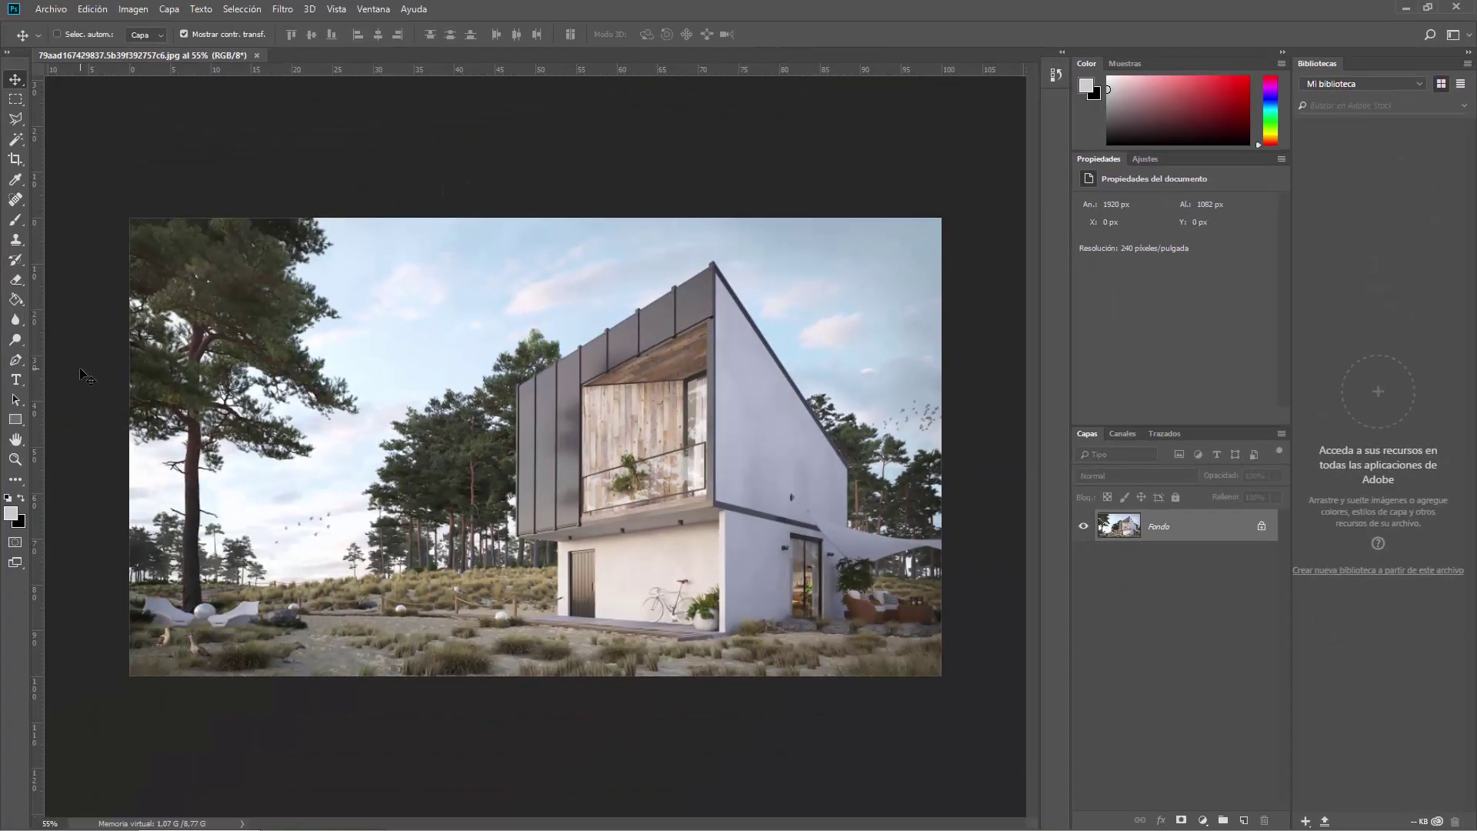
- Dismiss the workspace list unchanged and show the Ventana menu of panels
click(1453, 35)
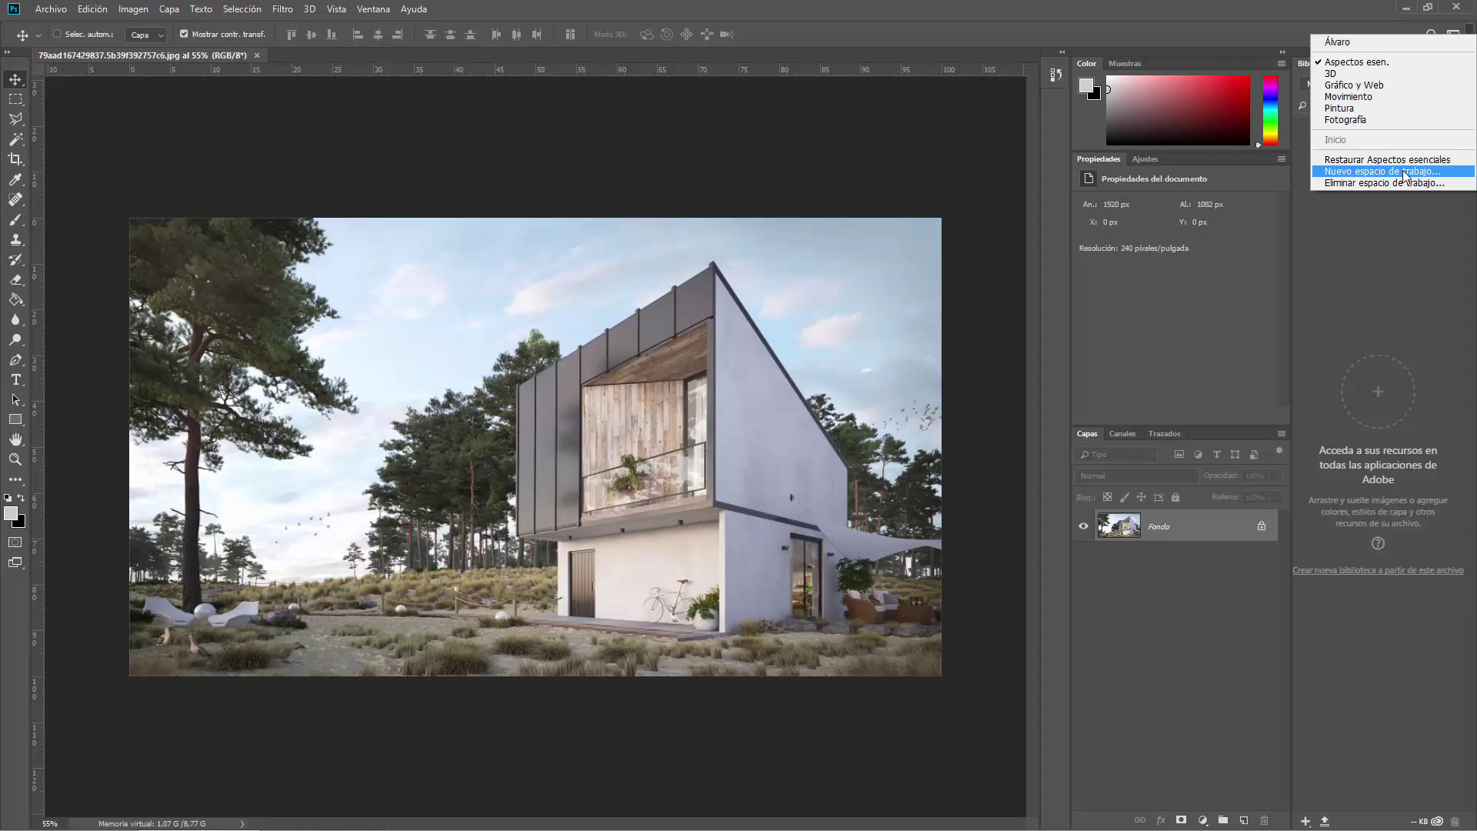
click(908, 189)
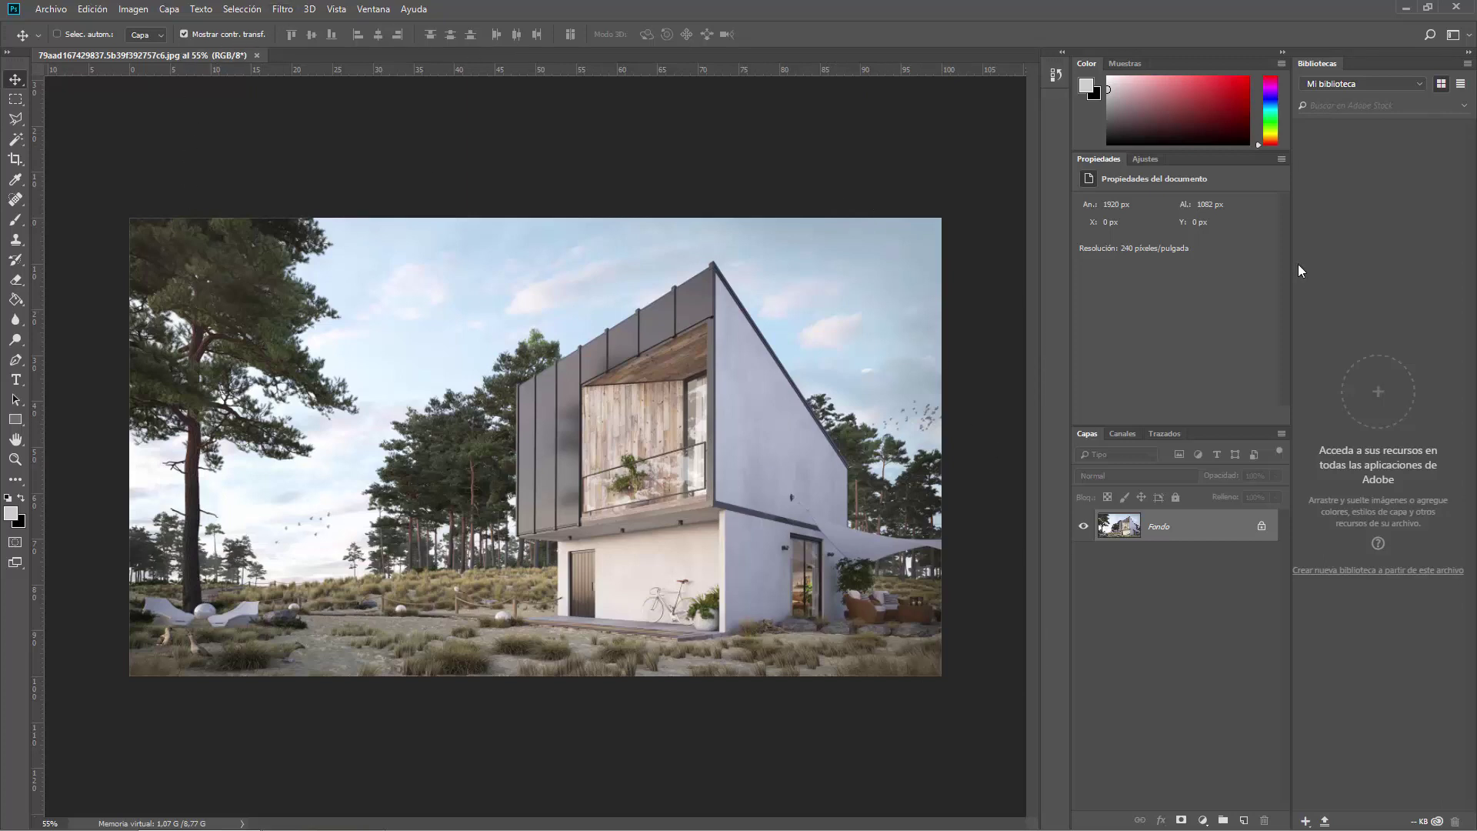
click(375, 11)
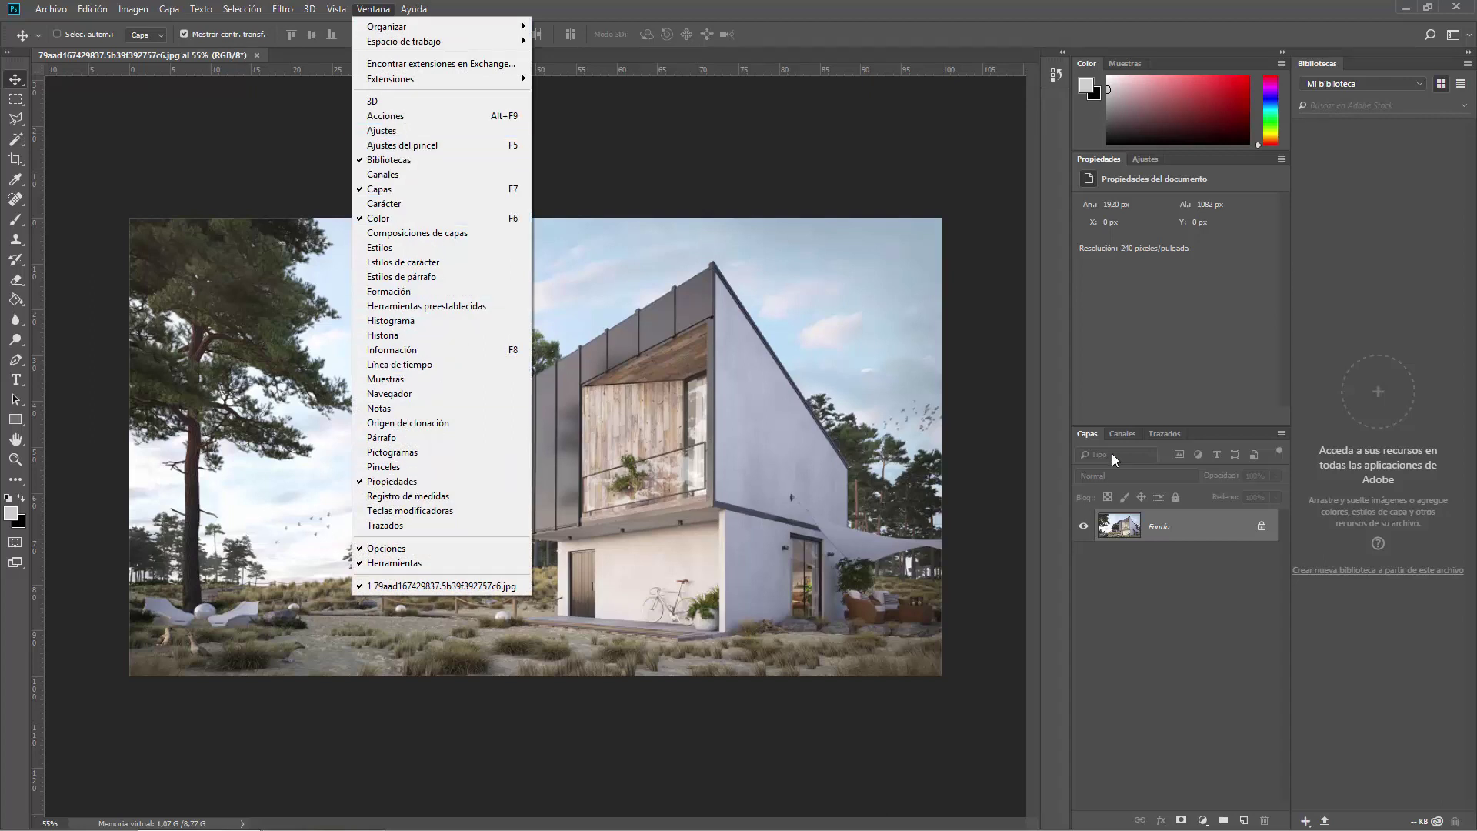
- Close the Ventana menu without toggling any panel
click(1210, 274)
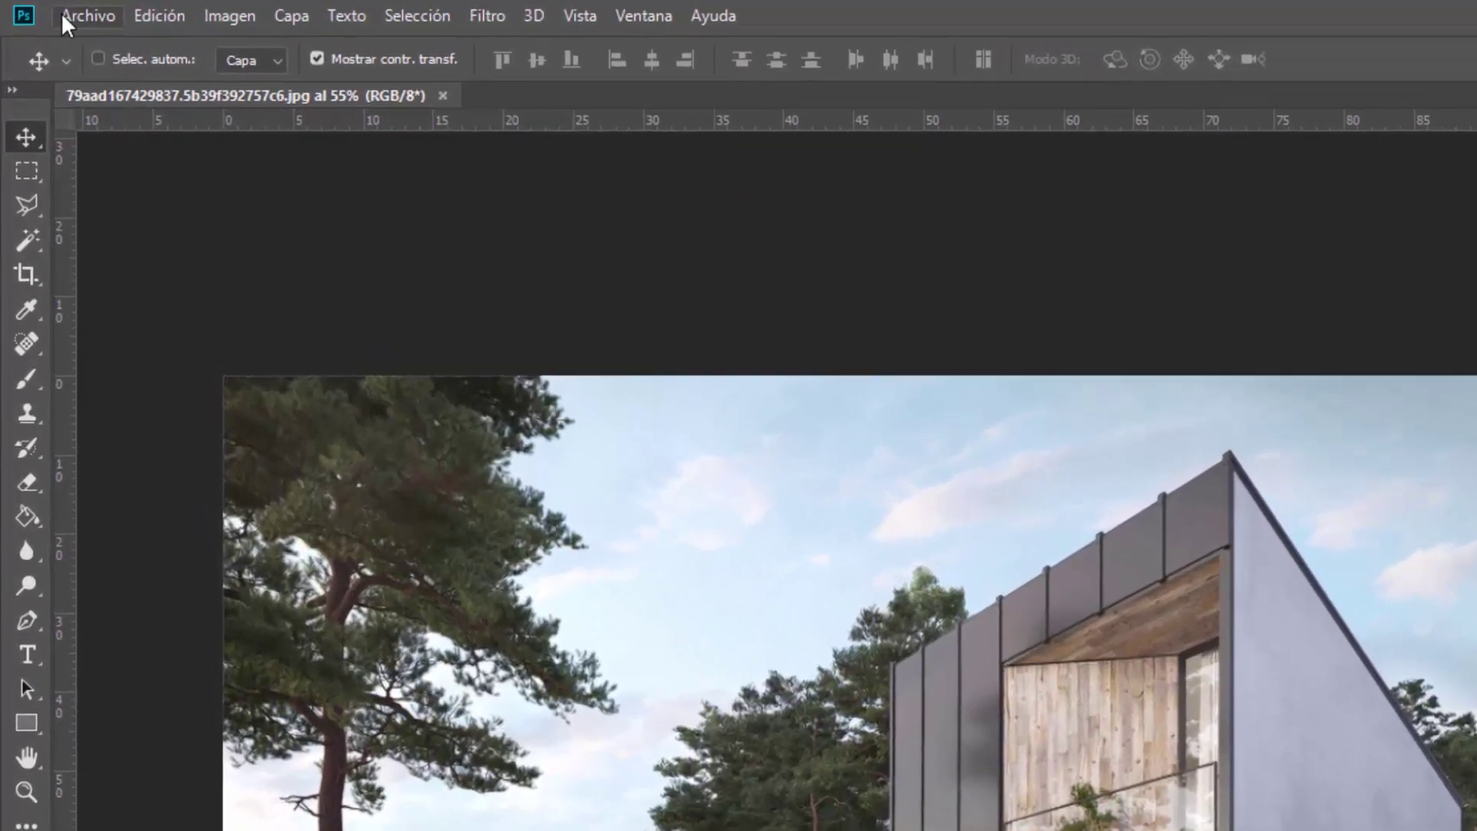
- Open the Archivo menu listing Nuevo, Abrir, Guardar como, Exportar and Imprimir
click(63, 15)
click(94, 18)
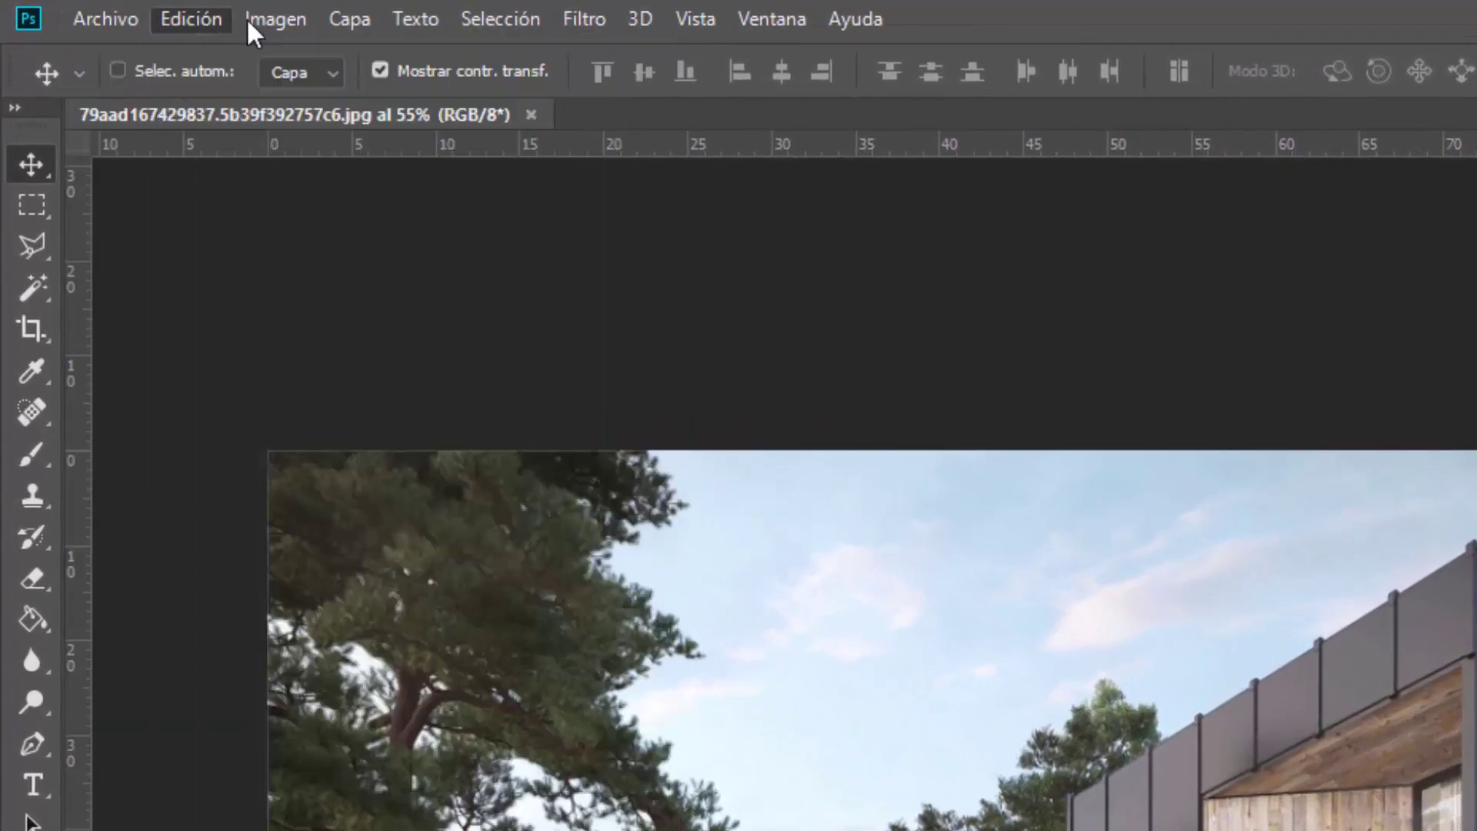
click(197, 18)
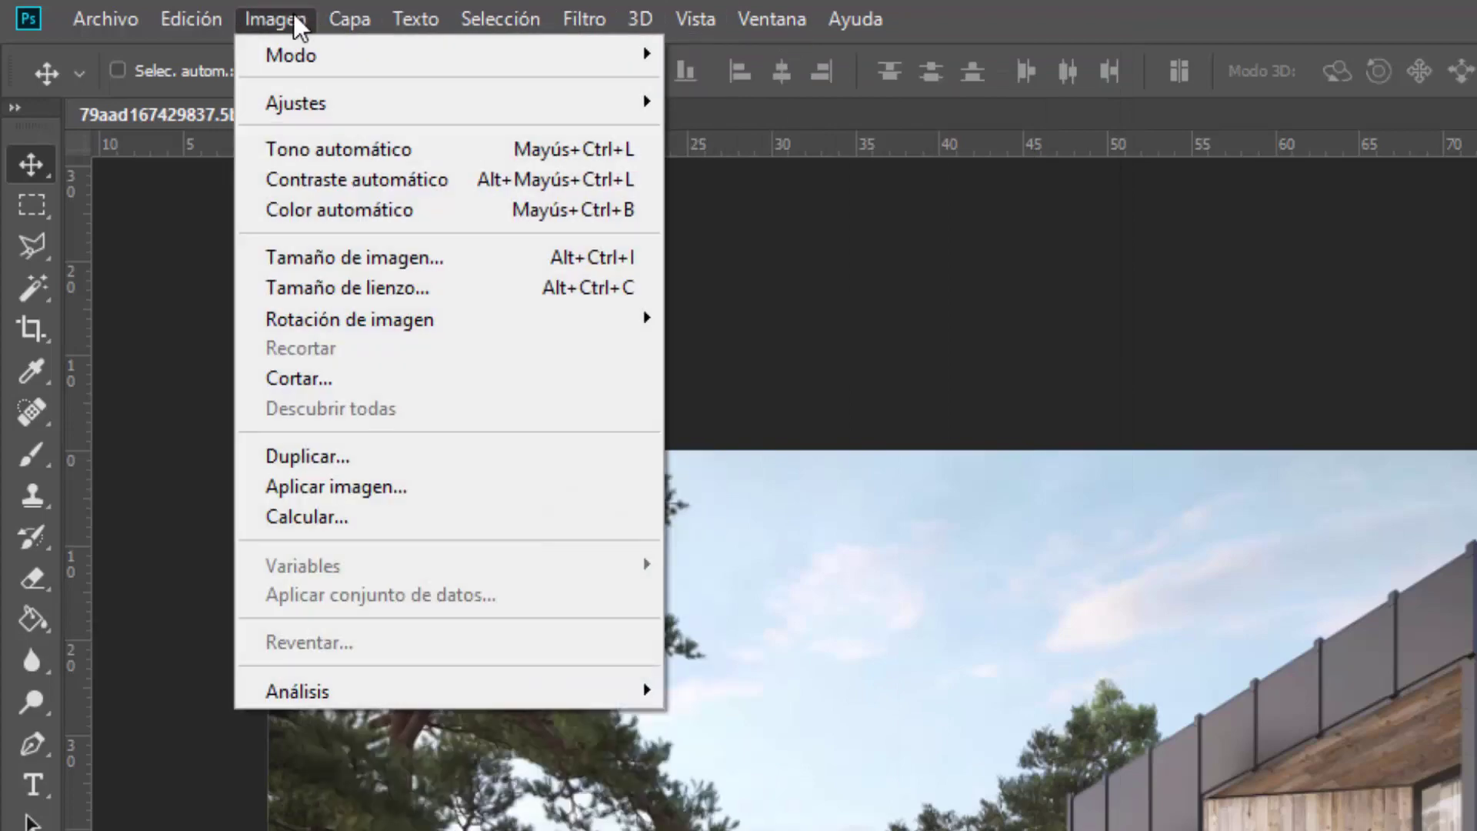
mouse_move(105, 18)
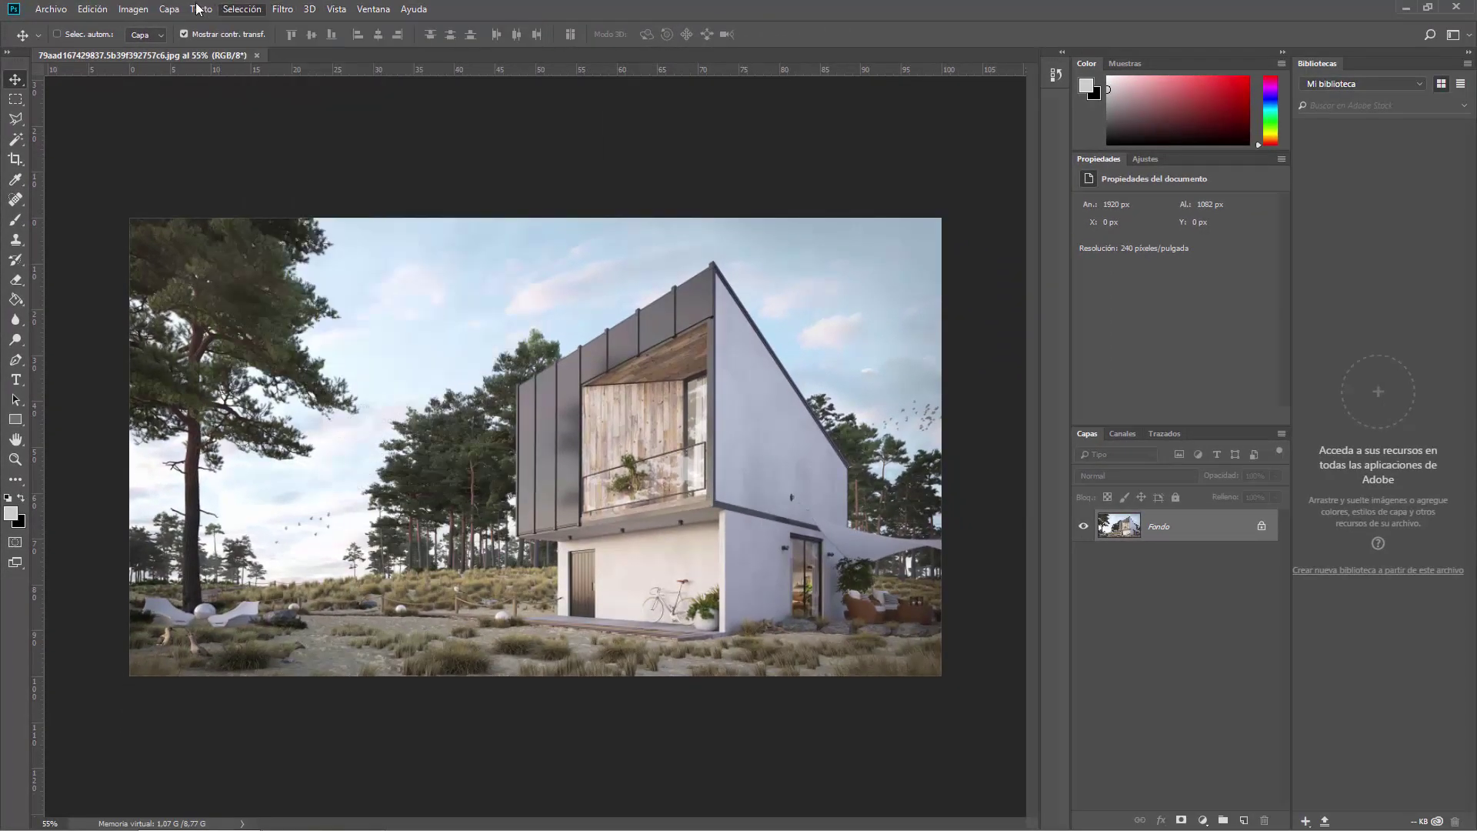
- Close the Archivo menu and show the Ventana panel list instead
click(48, 11)
click(374, 11)
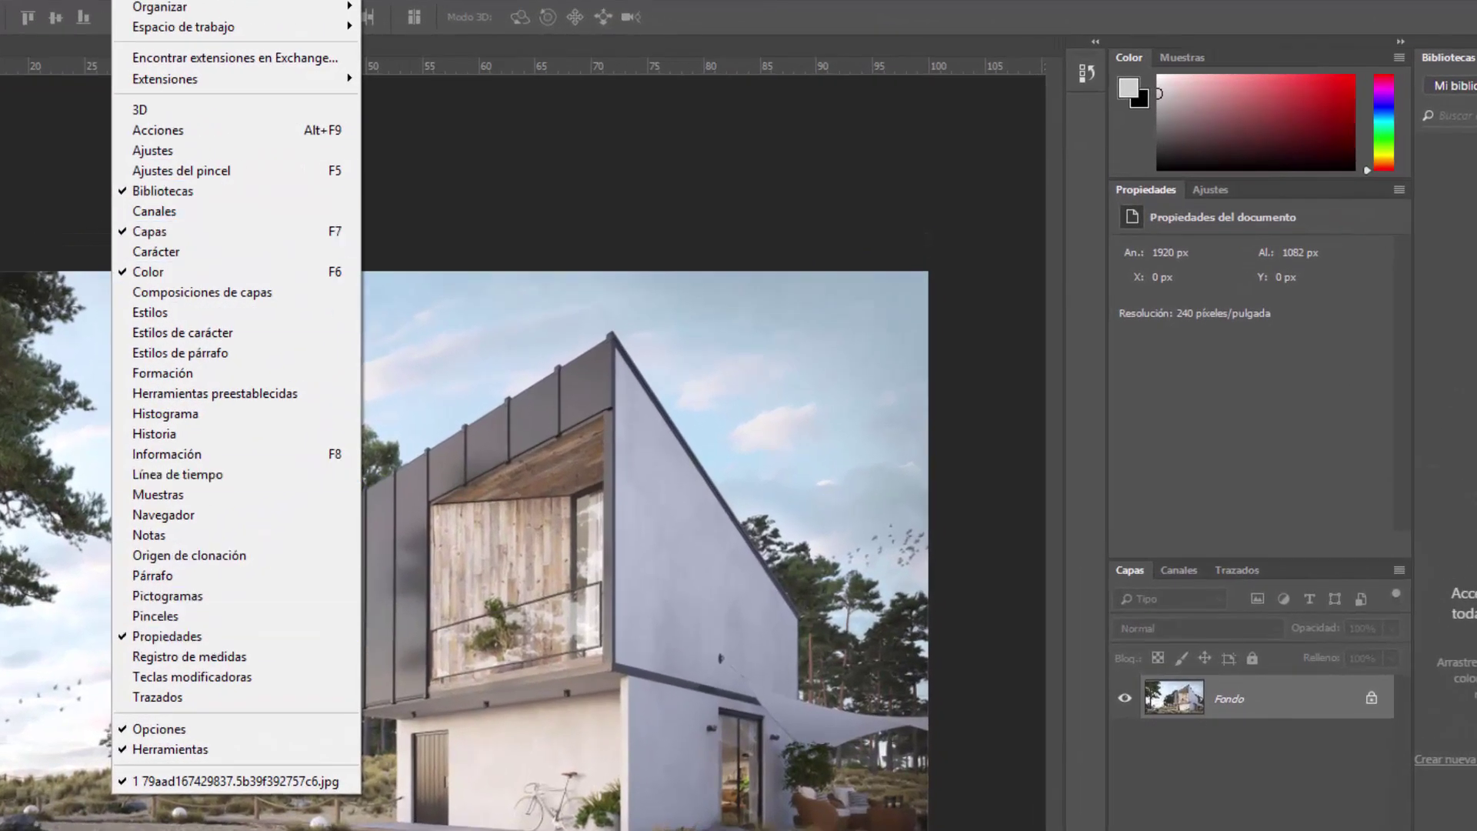
- Glance at the Ajustes and Muestras tabs, bring Color back to front, and reopen Ventana
key(Escape)
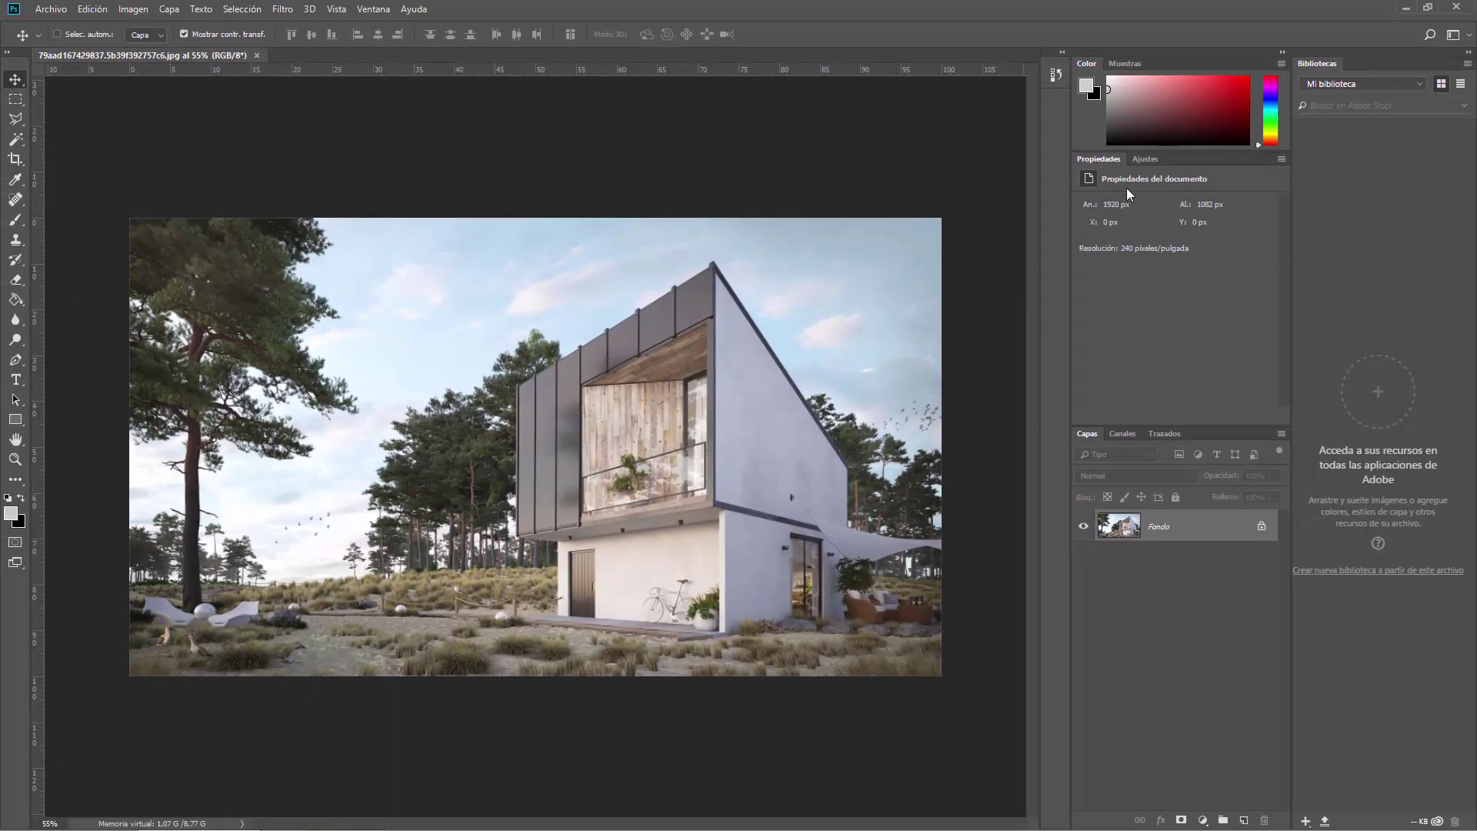
click(1143, 160)
click(1097, 159)
click(1138, 66)
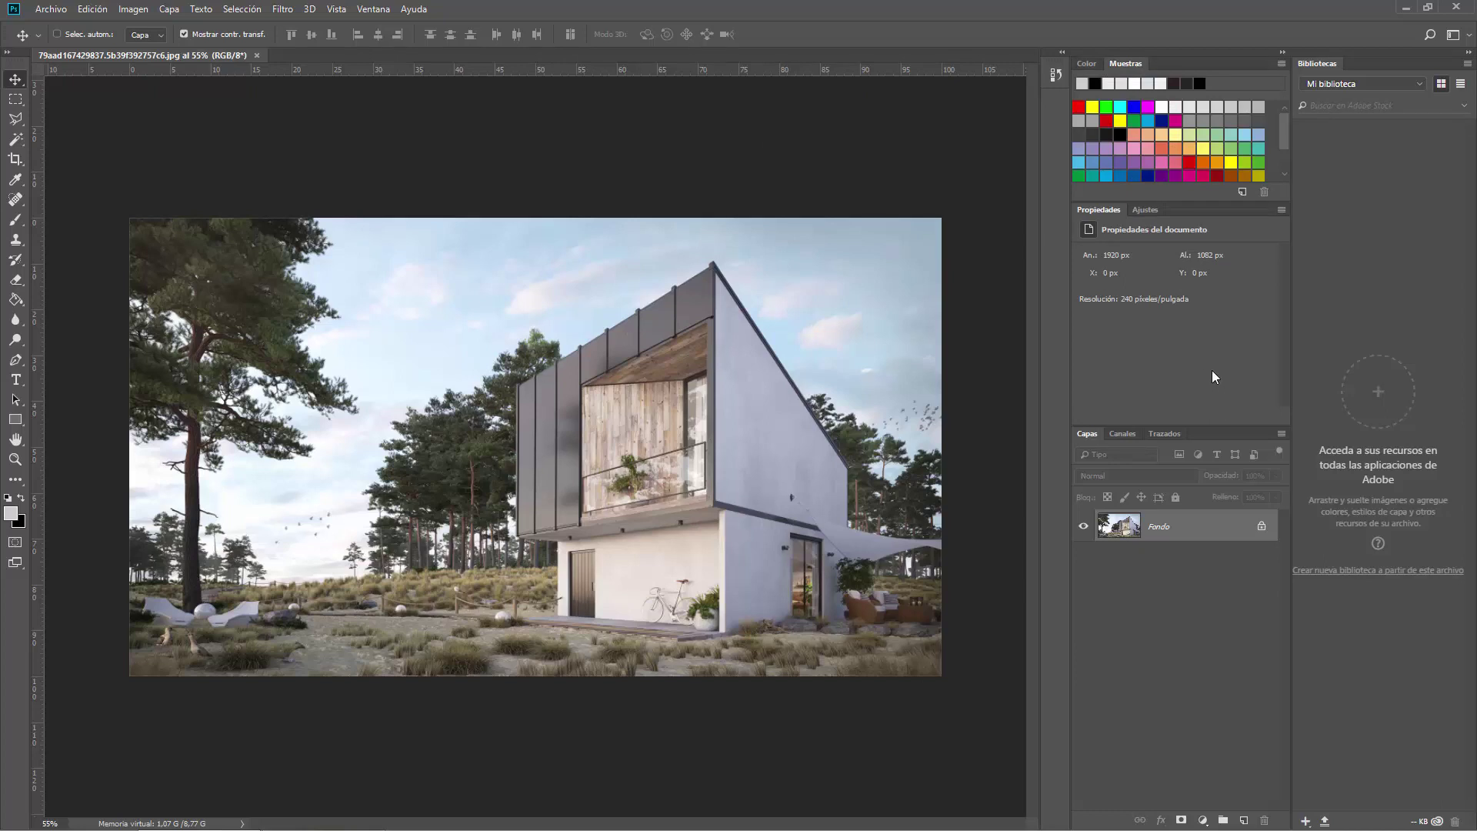
click(1077, 66)
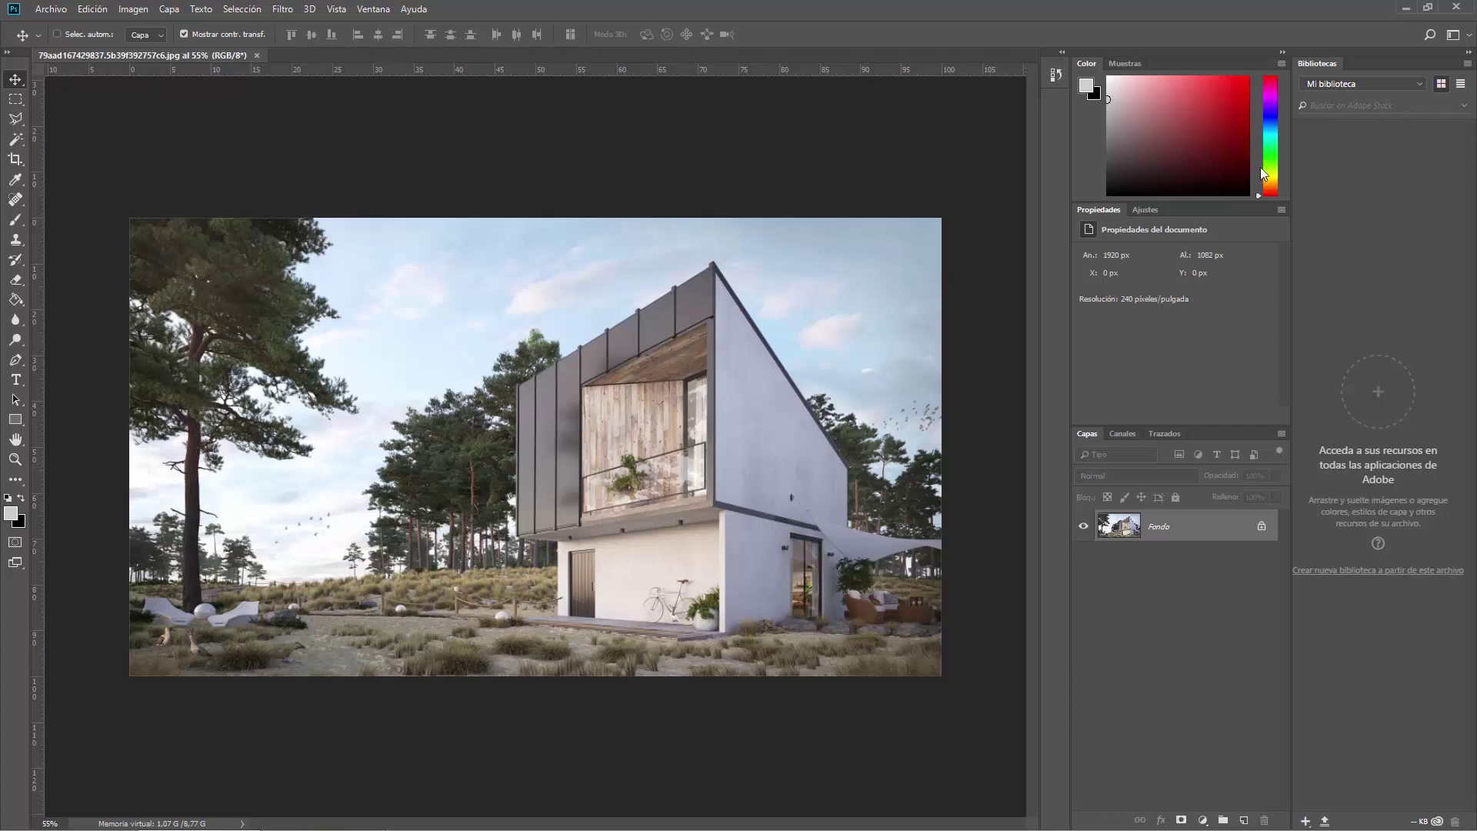
click(373, 8)
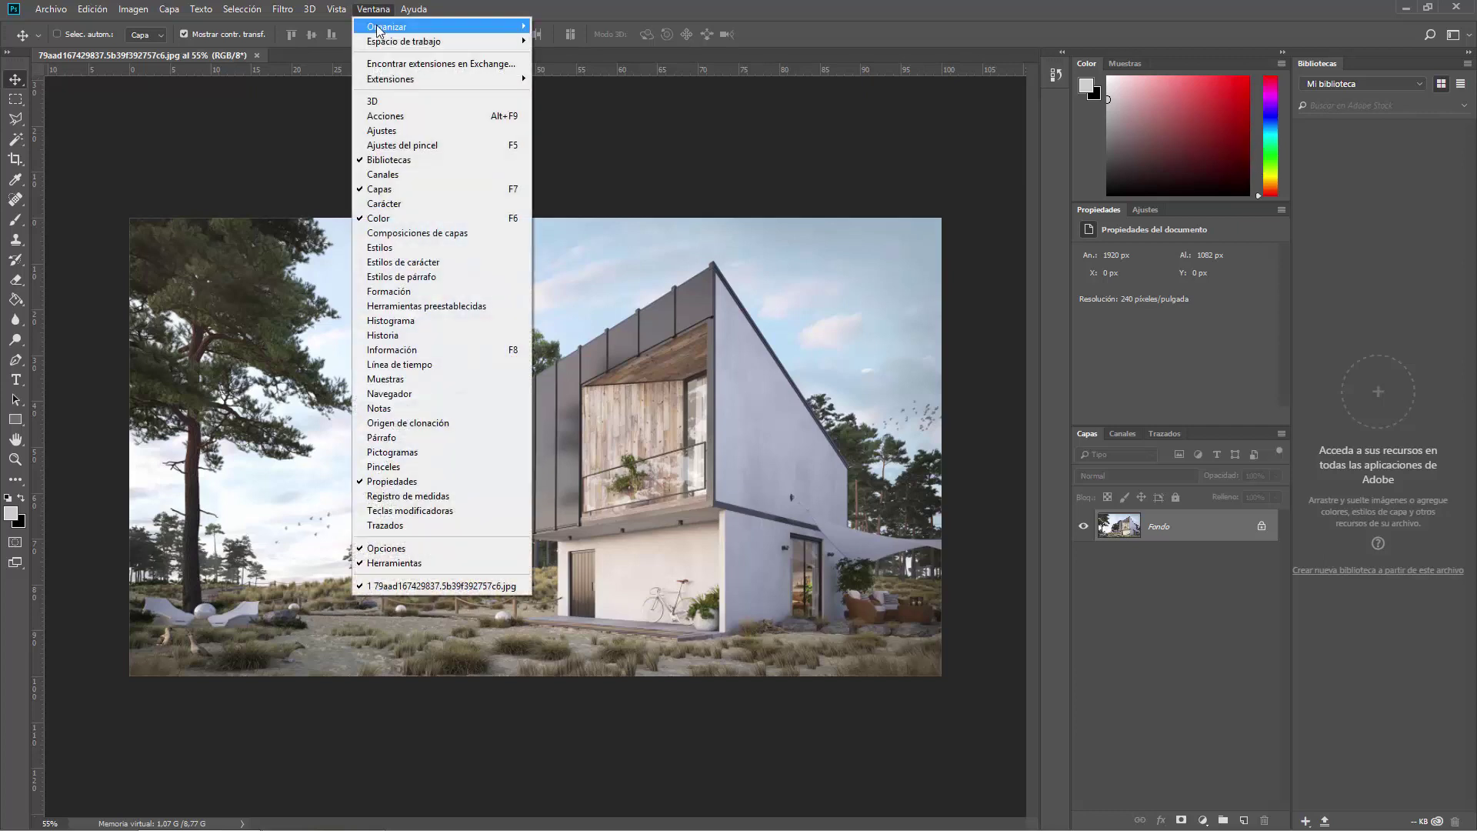
- Hide Bibliotecas, bring up the Ajustes panel, and open the status-bar information menu
click(445, 159)
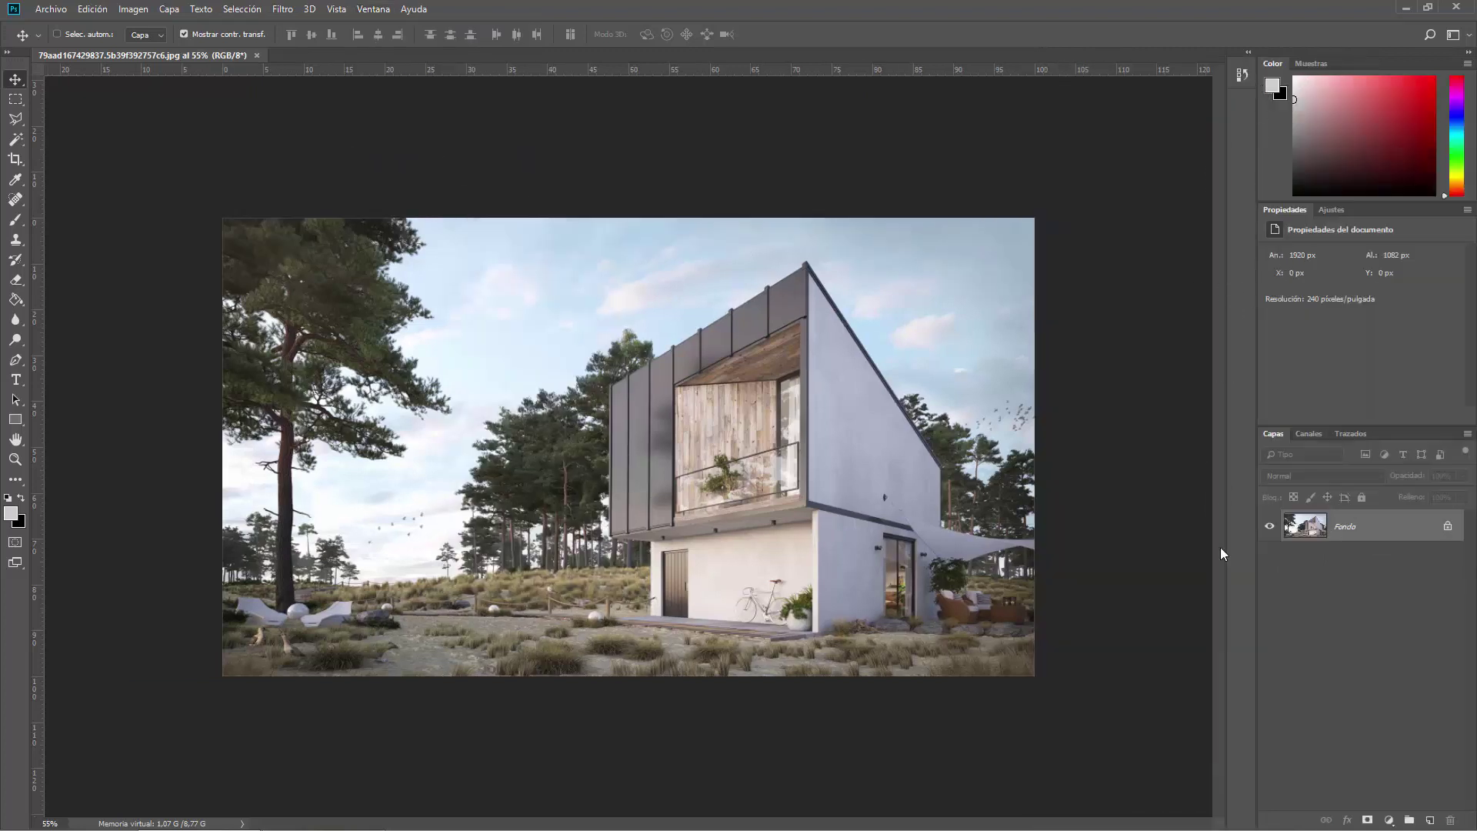
scroll(981, 460, up, 1)
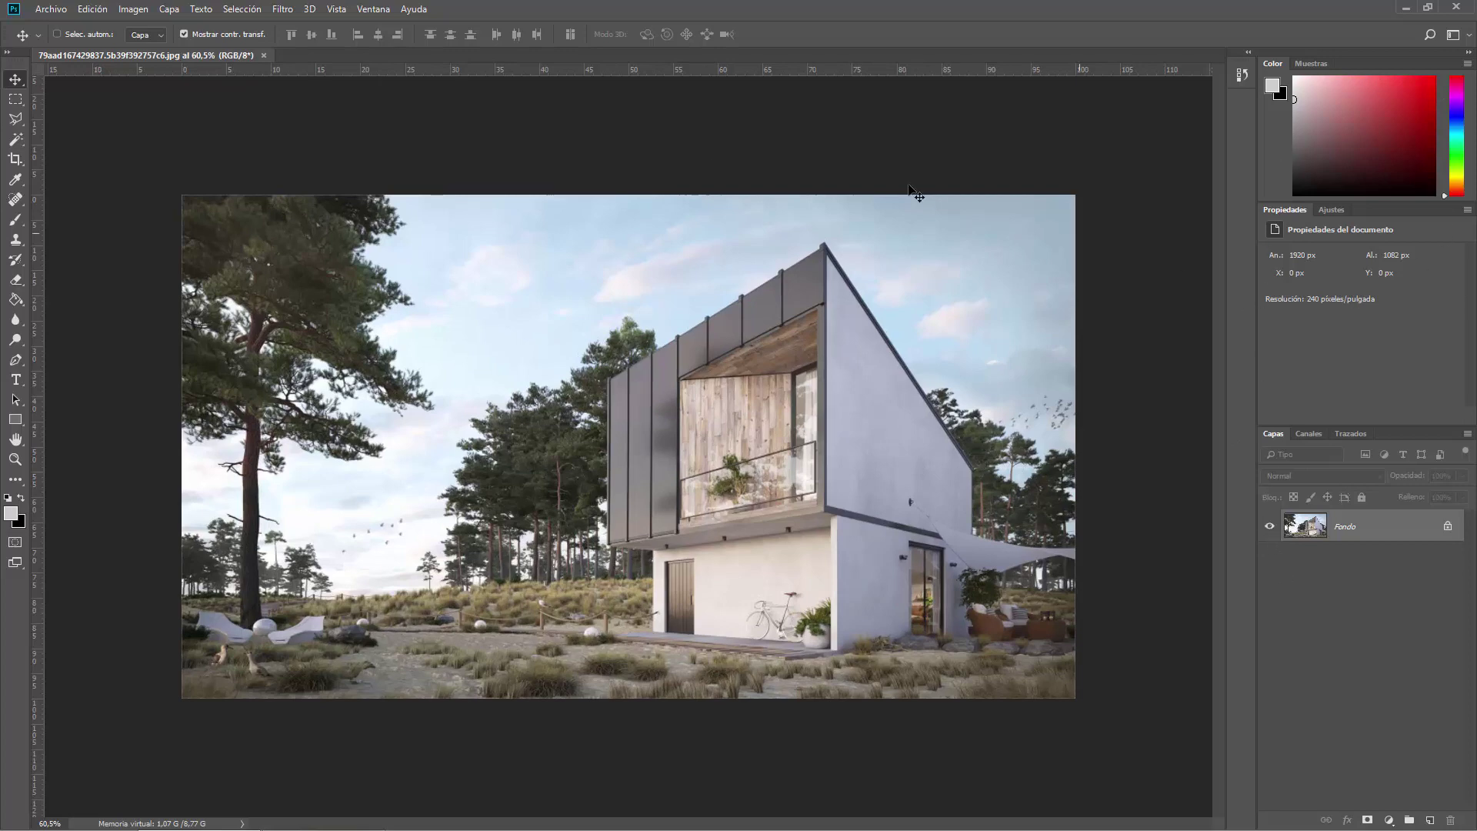
scroll(523, 269, up, 1)
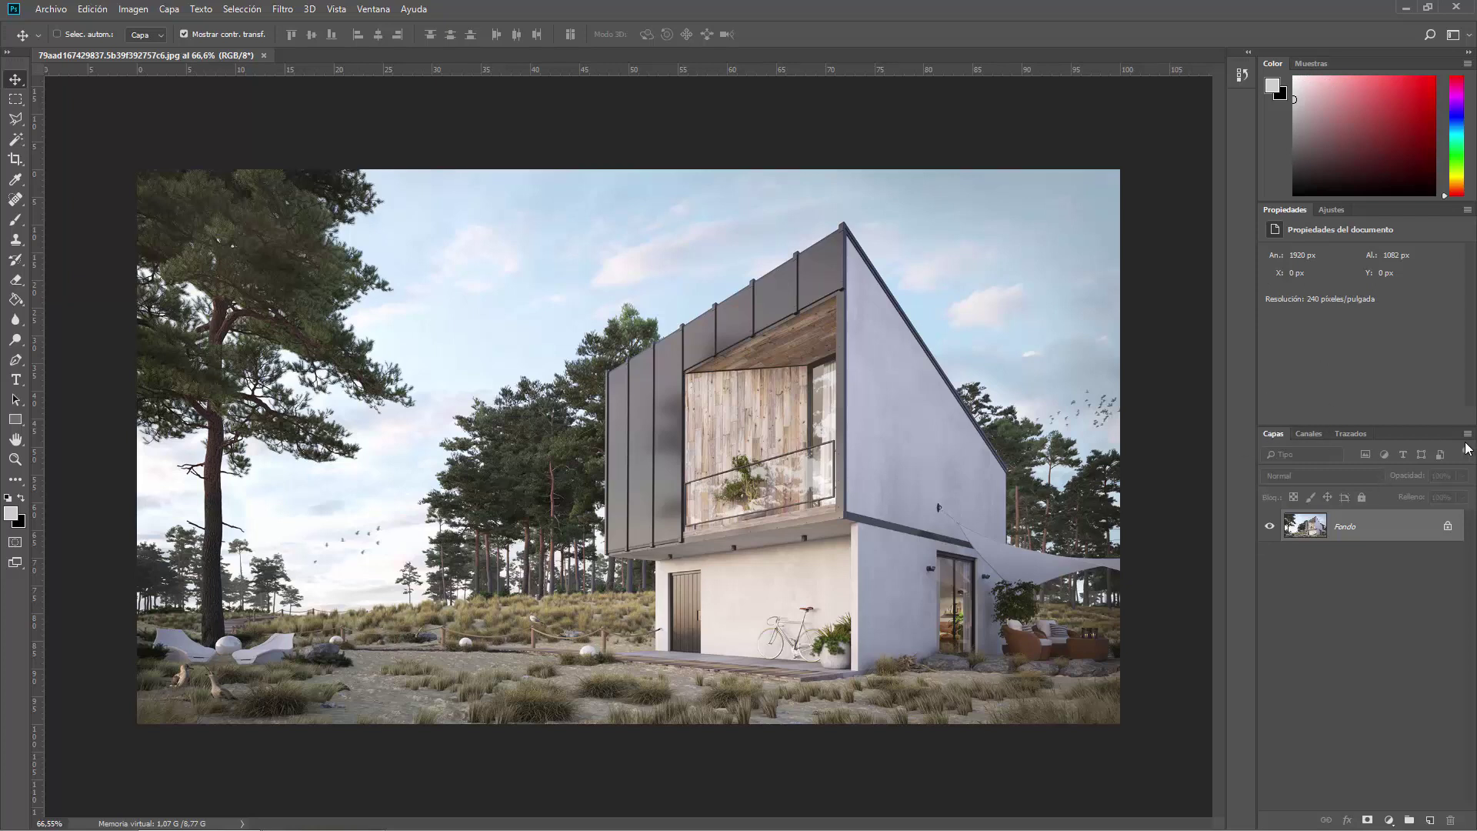
click(1321, 440)
click(1334, 212)
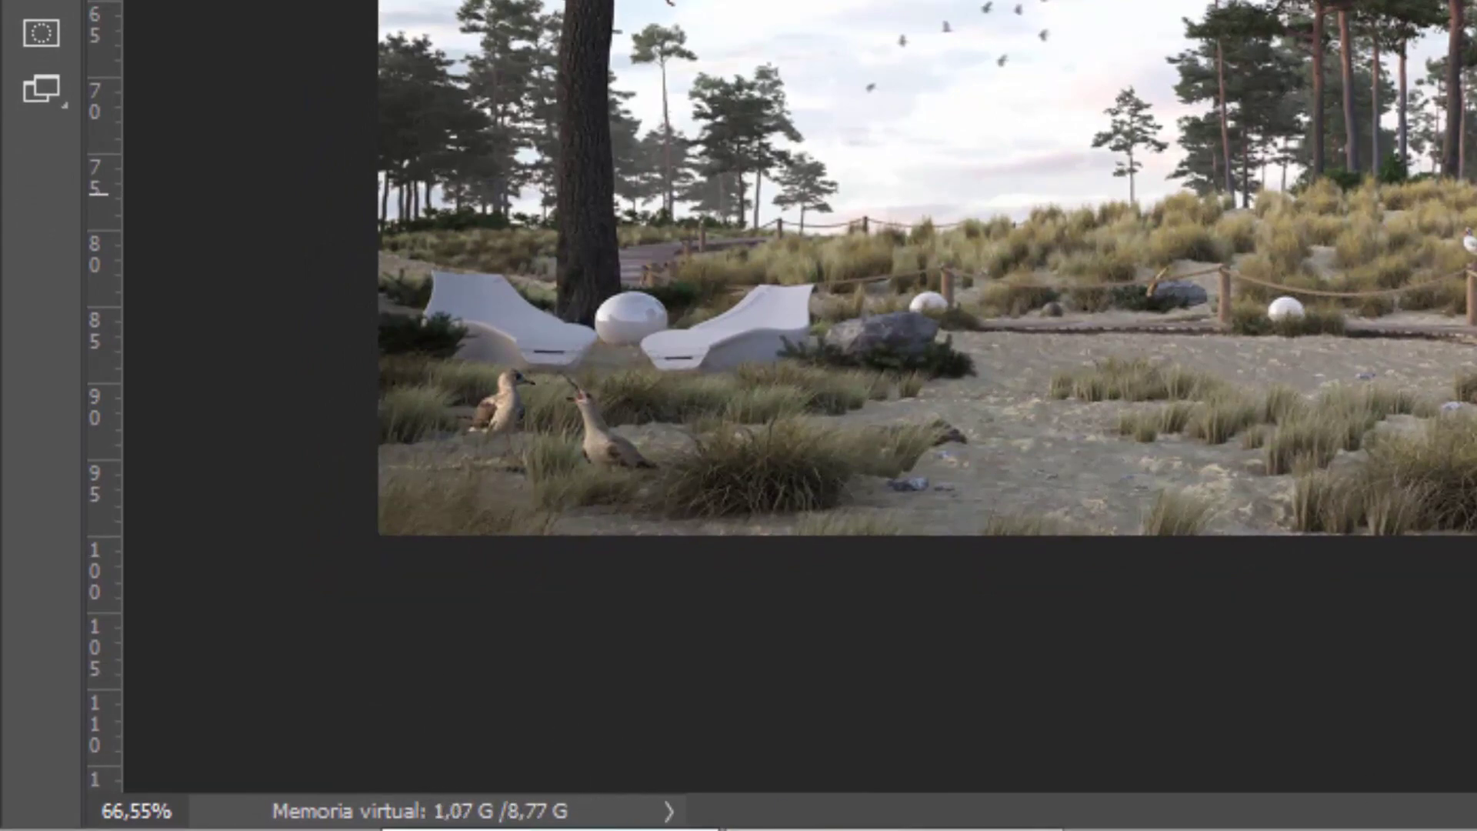
click(669, 811)
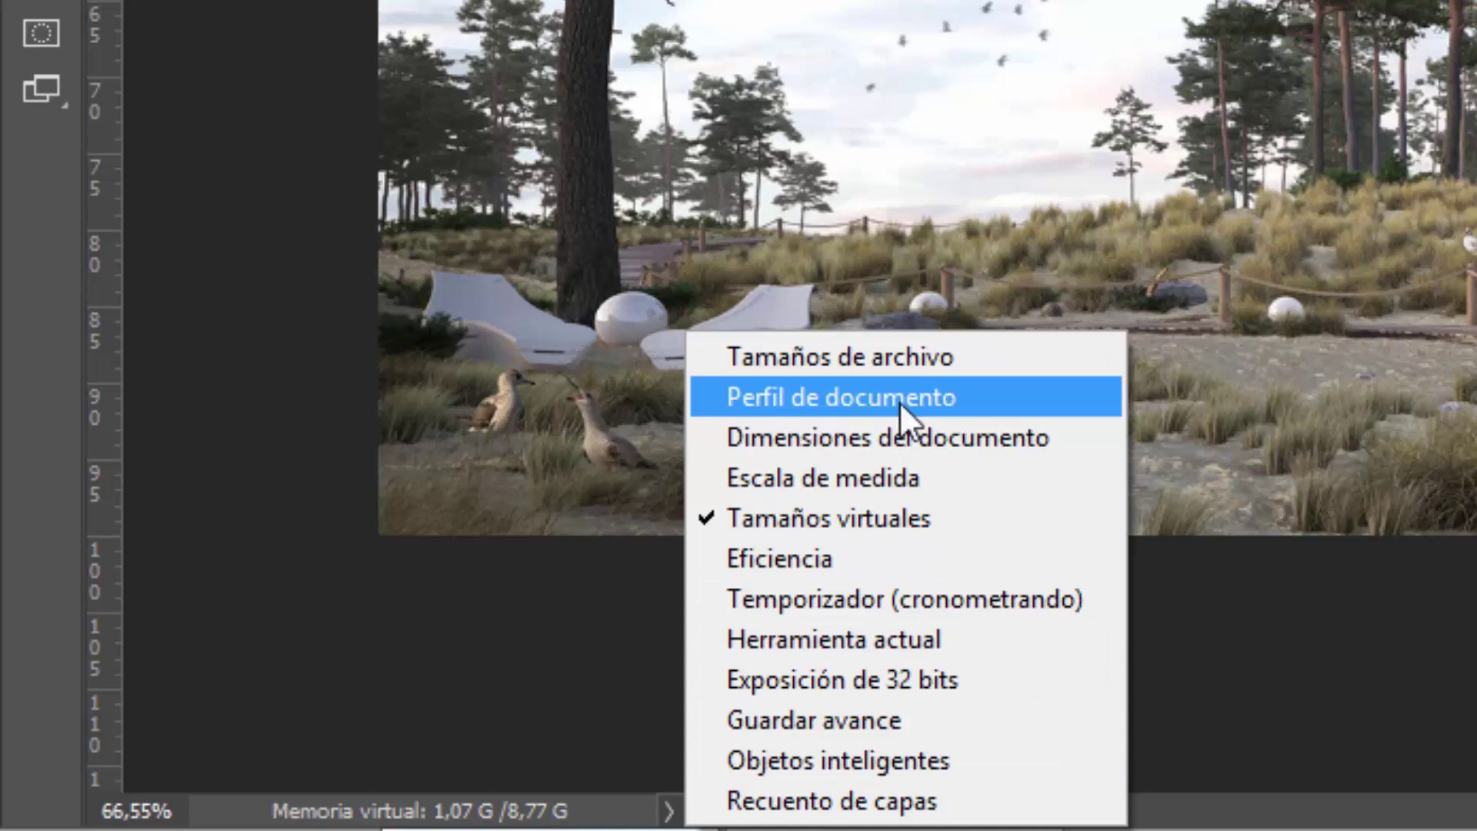
- Set the status-bar readout to Perfil de documento, showing sRGB IEC61966-2.1 (8bpc)
click(903, 394)
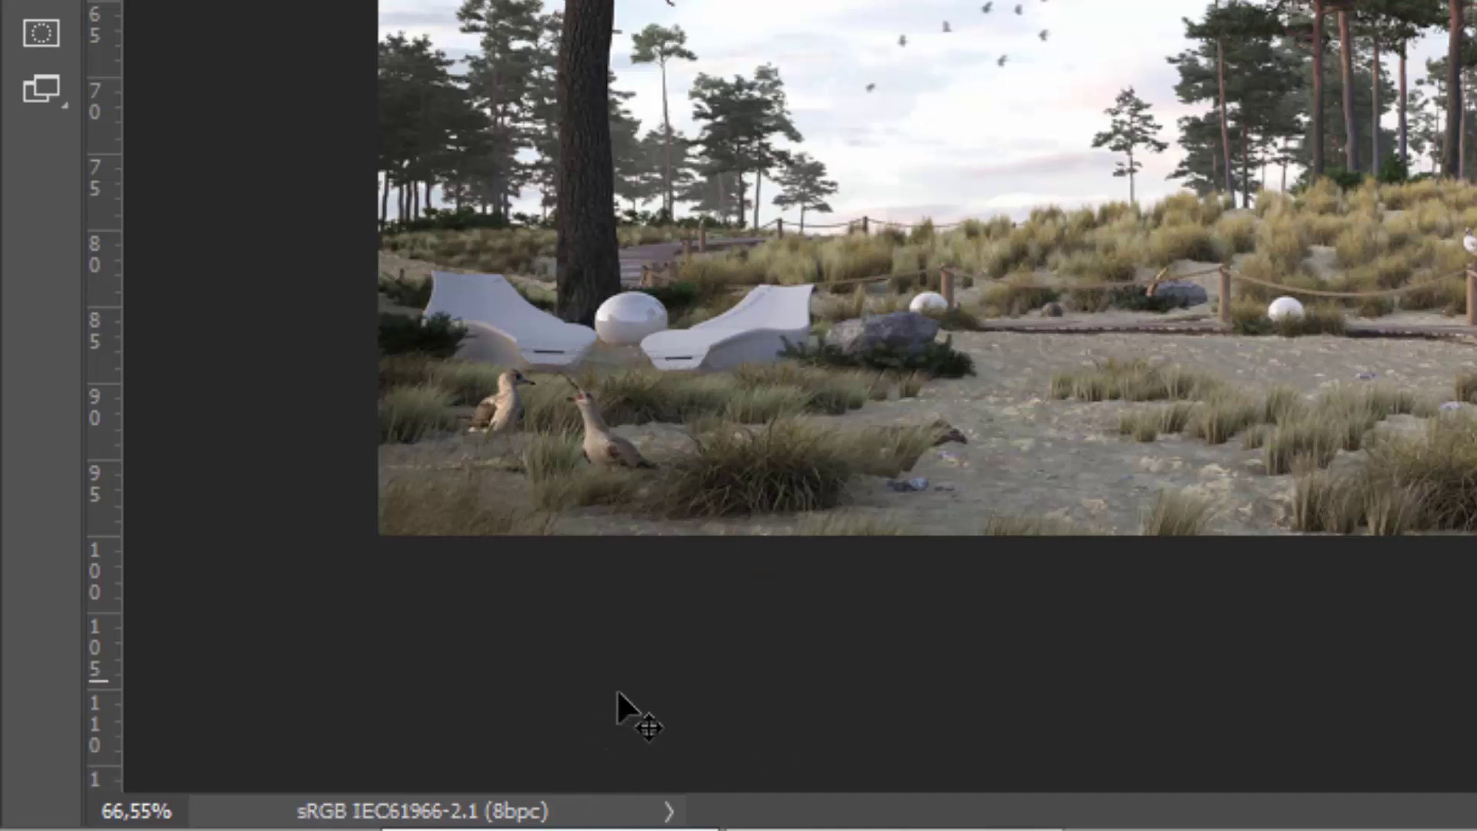
- Cycle the status-bar readout through file sizes and efficiency, ending on document dimensions (1920 px x 1082 px, 240 ppp)
click(669, 813)
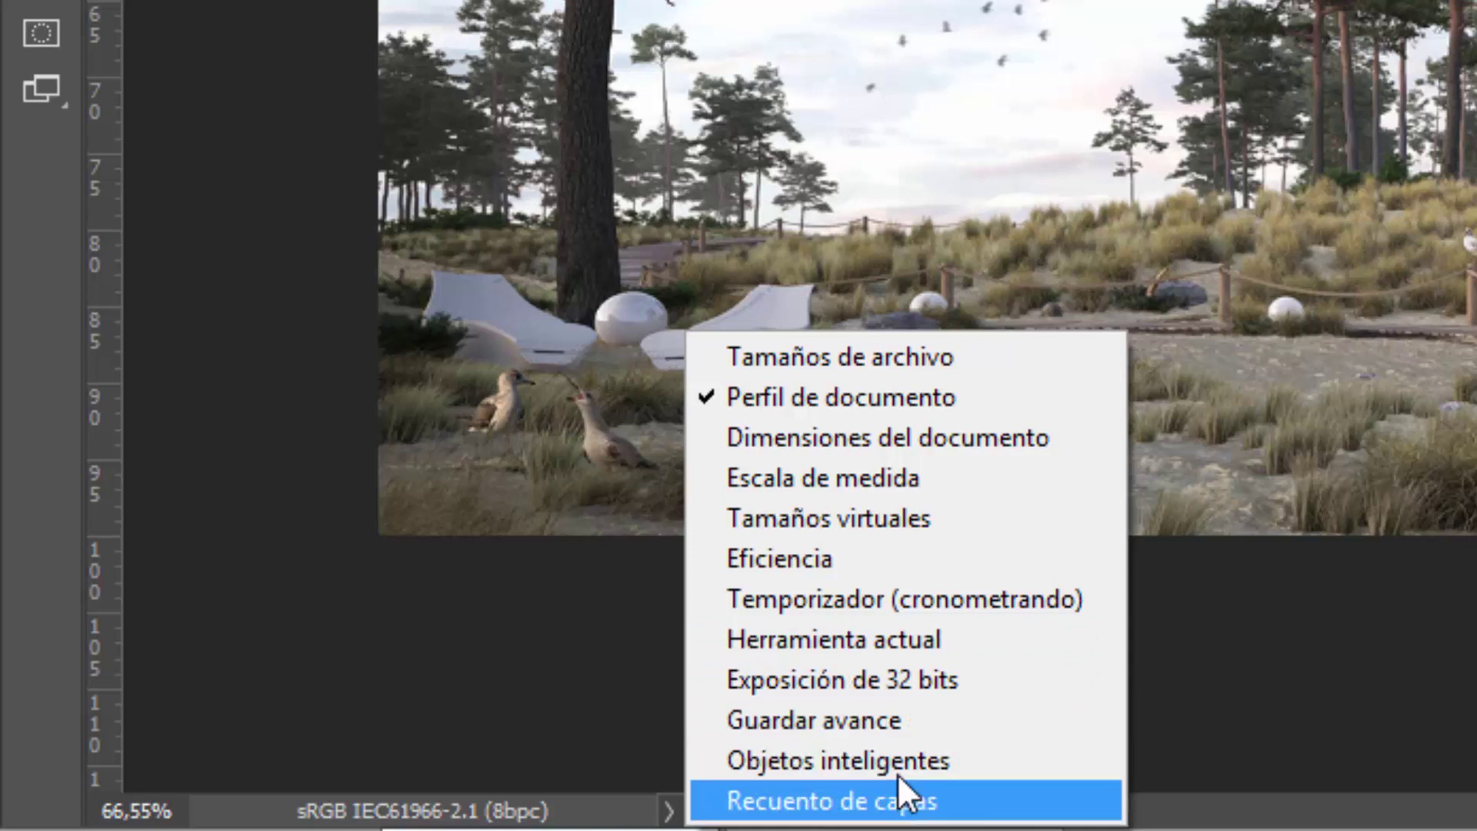
click(944, 366)
click(672, 808)
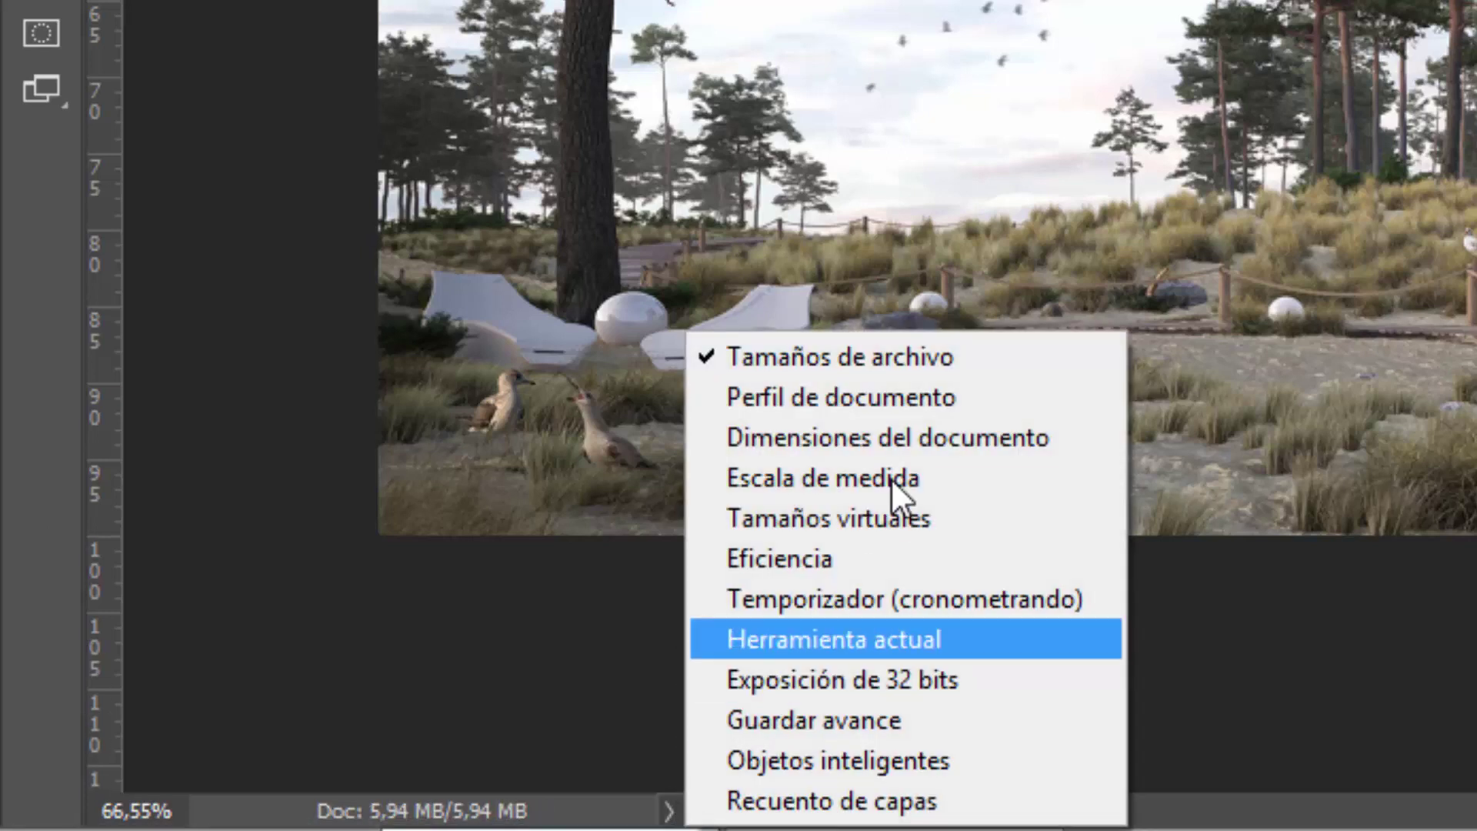
click(940, 437)
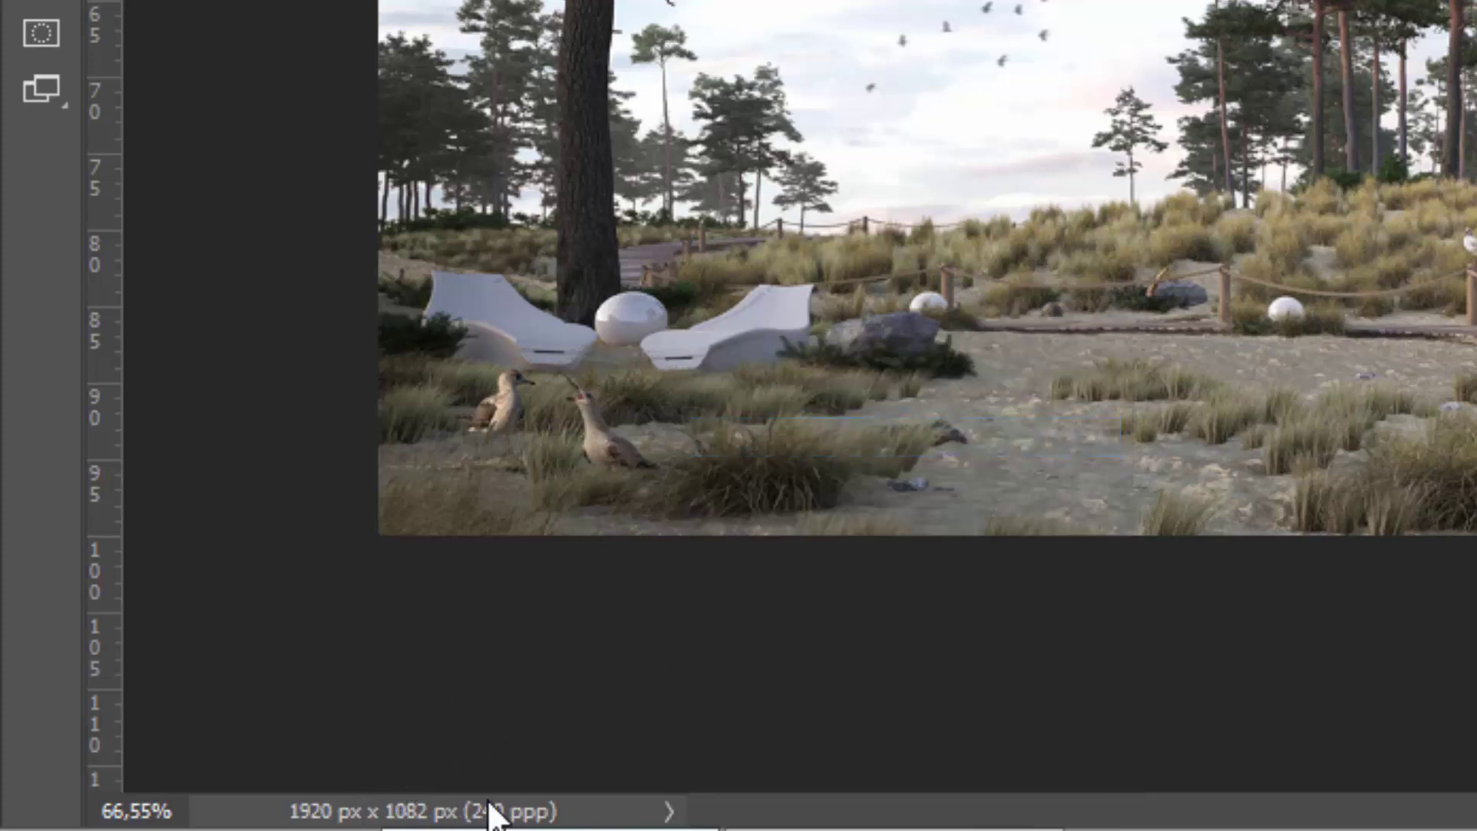
click(665, 809)
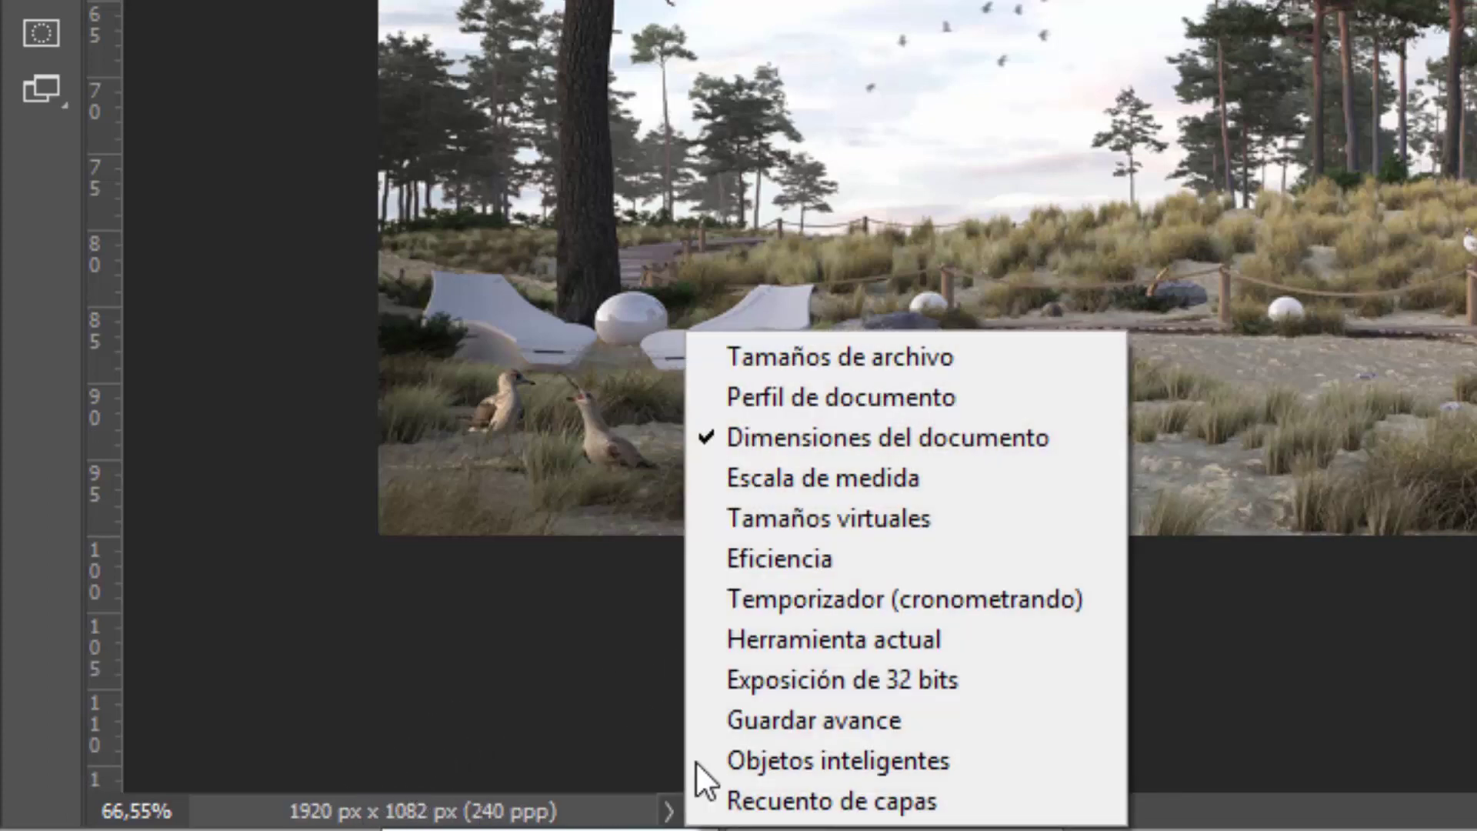
click(892, 560)
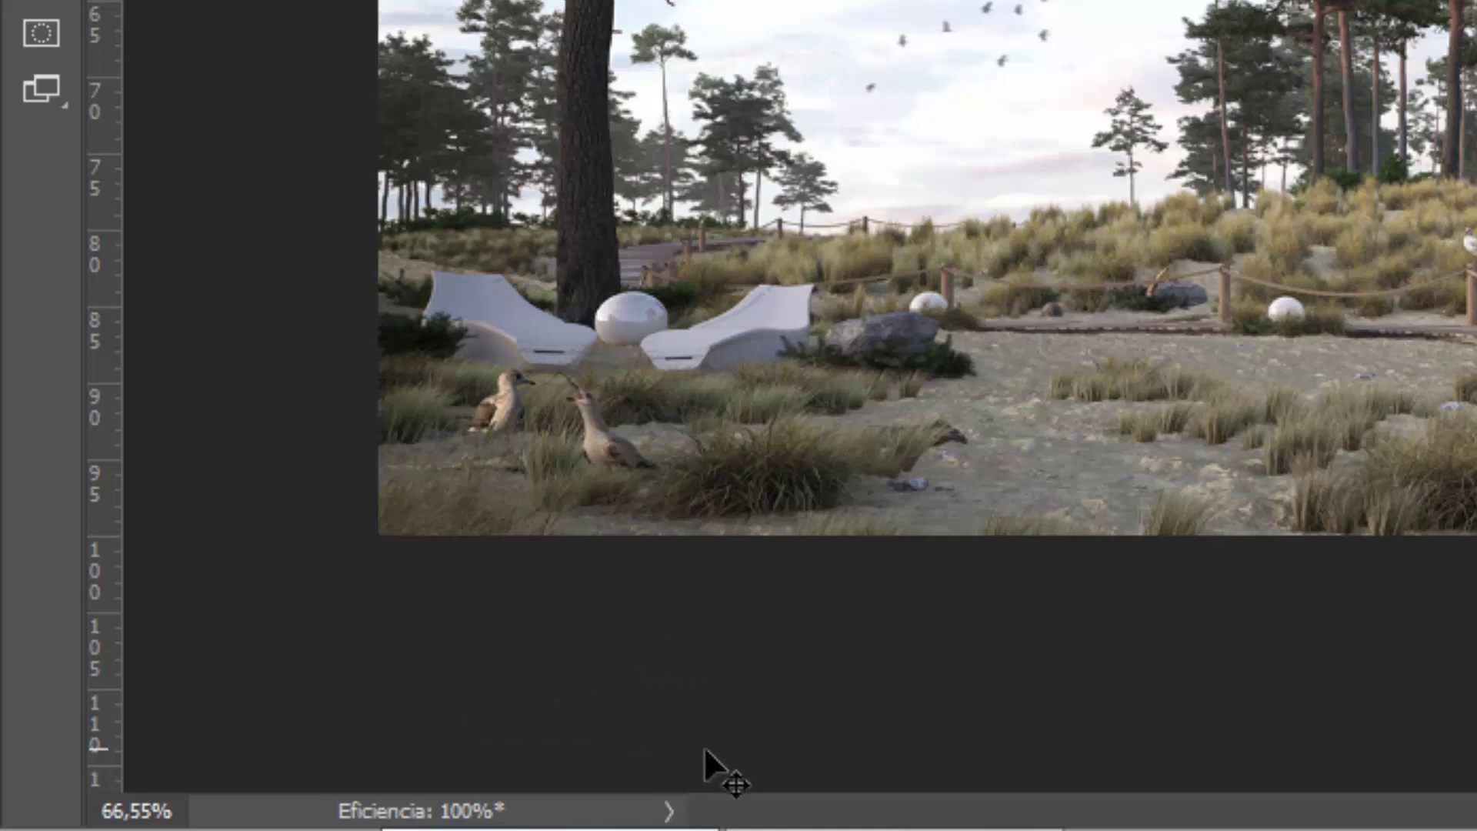
click(671, 811)
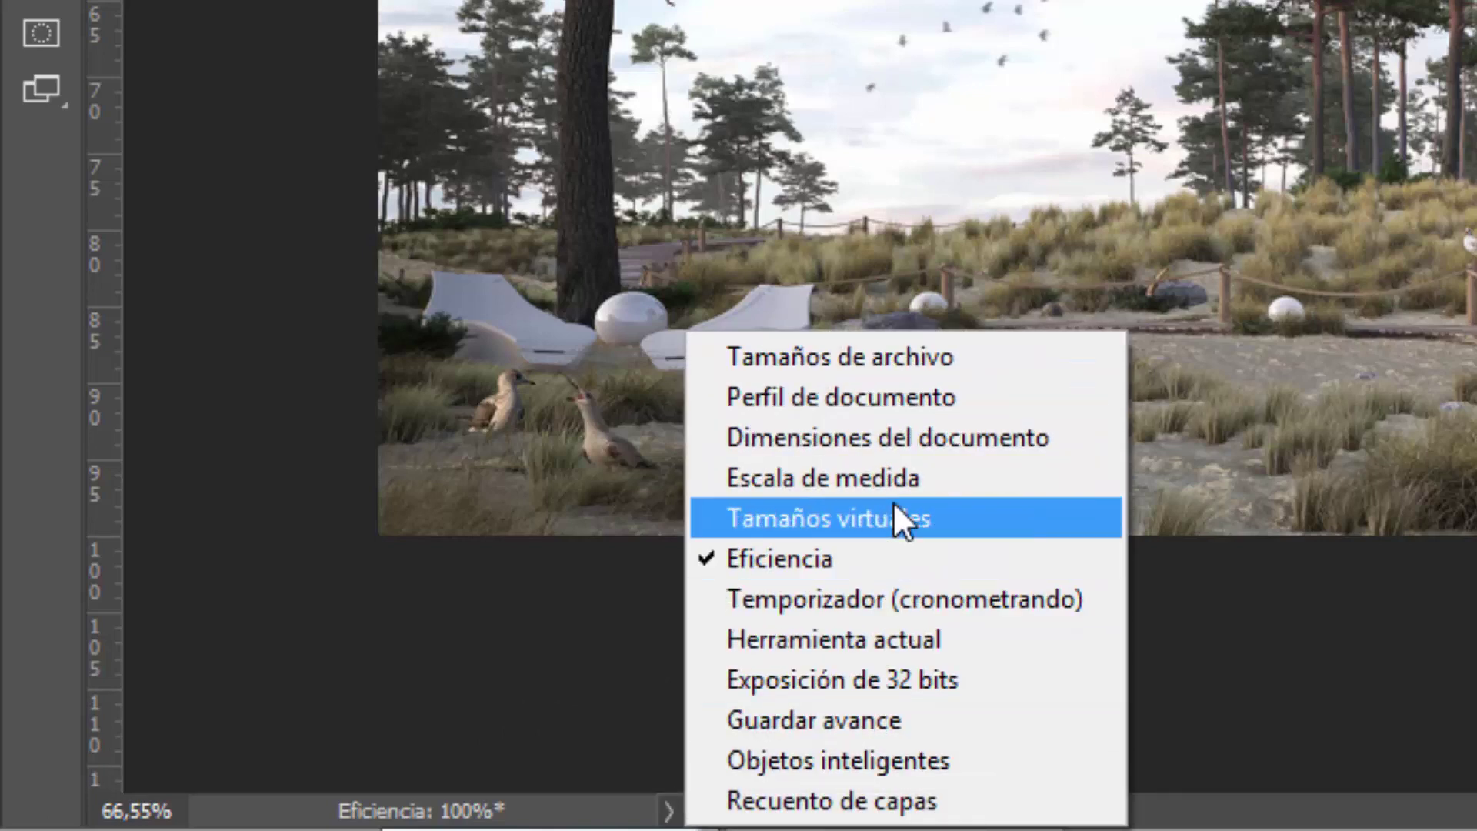
click(893, 356)
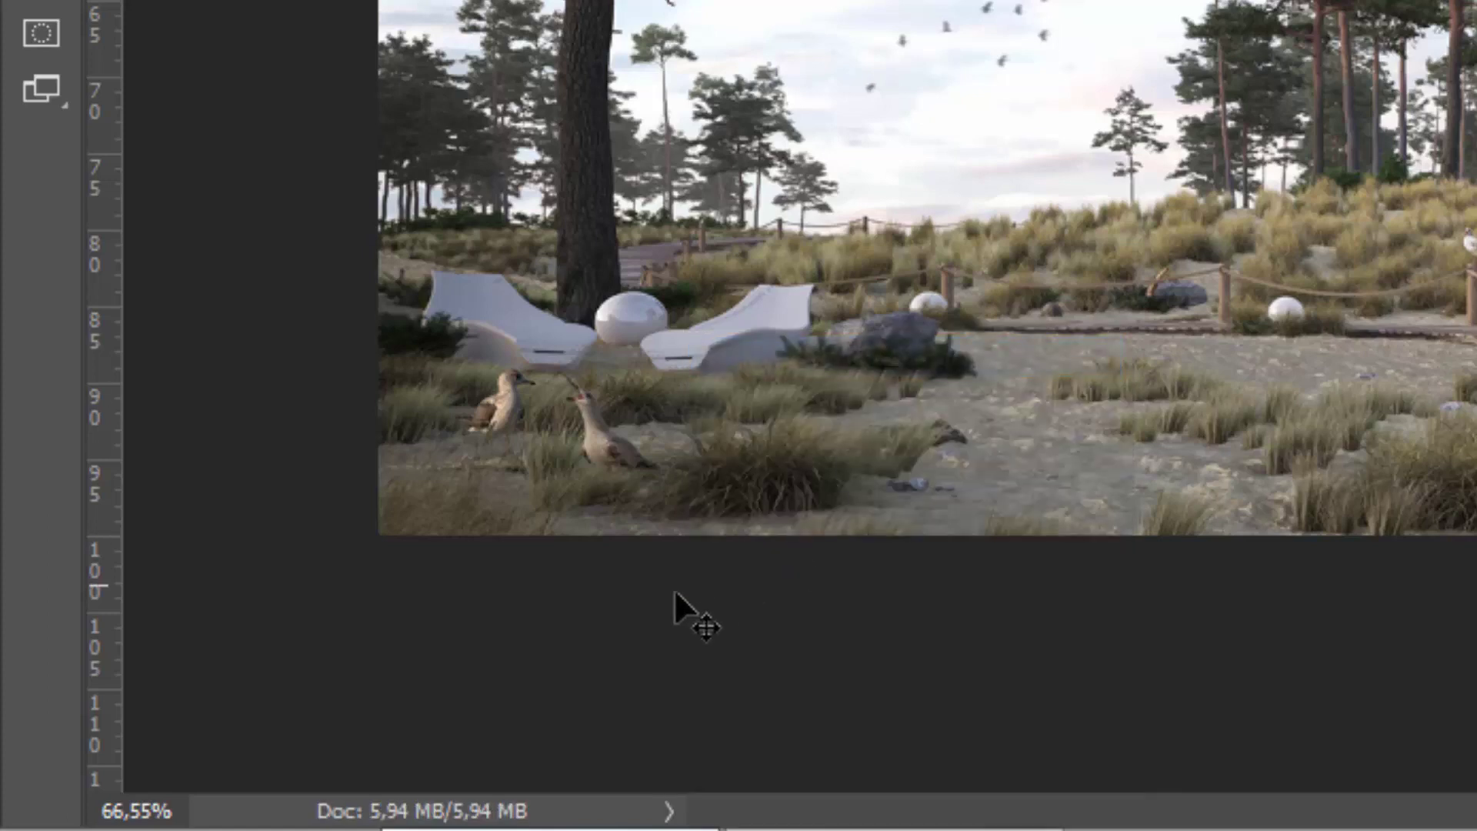
click(669, 811)
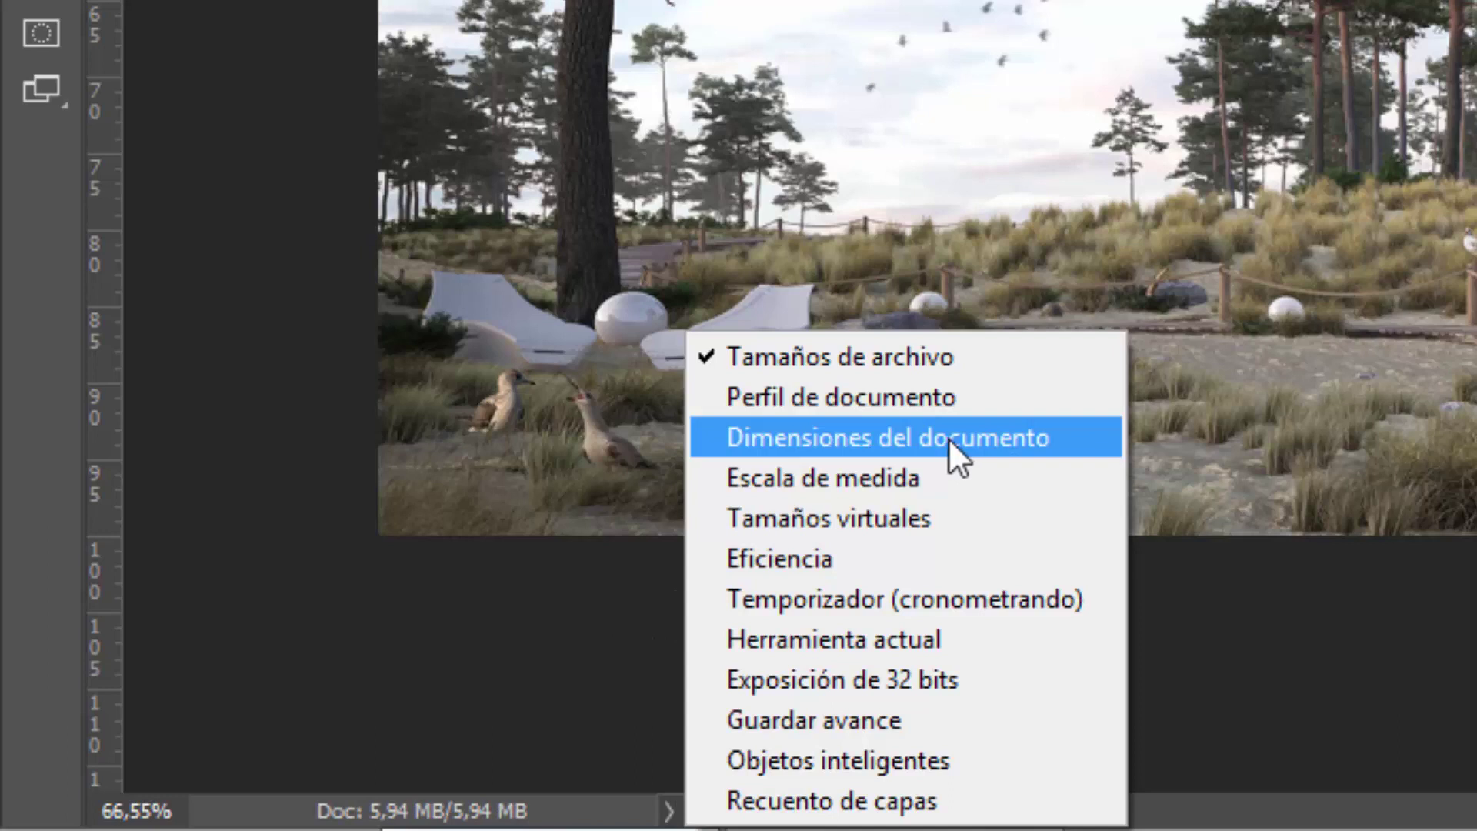
click(947, 437)
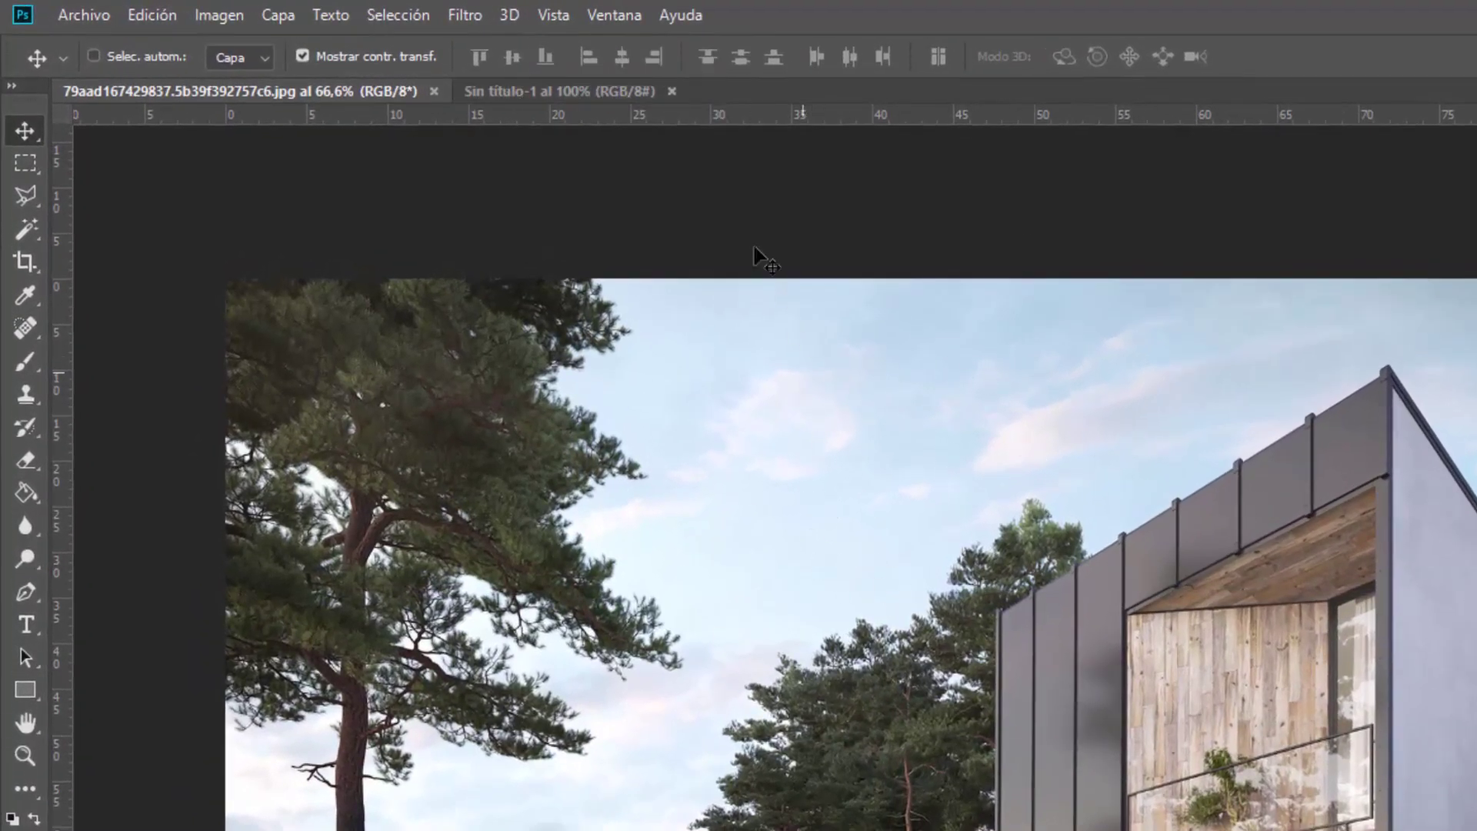
click(623, 92)
click(407, 93)
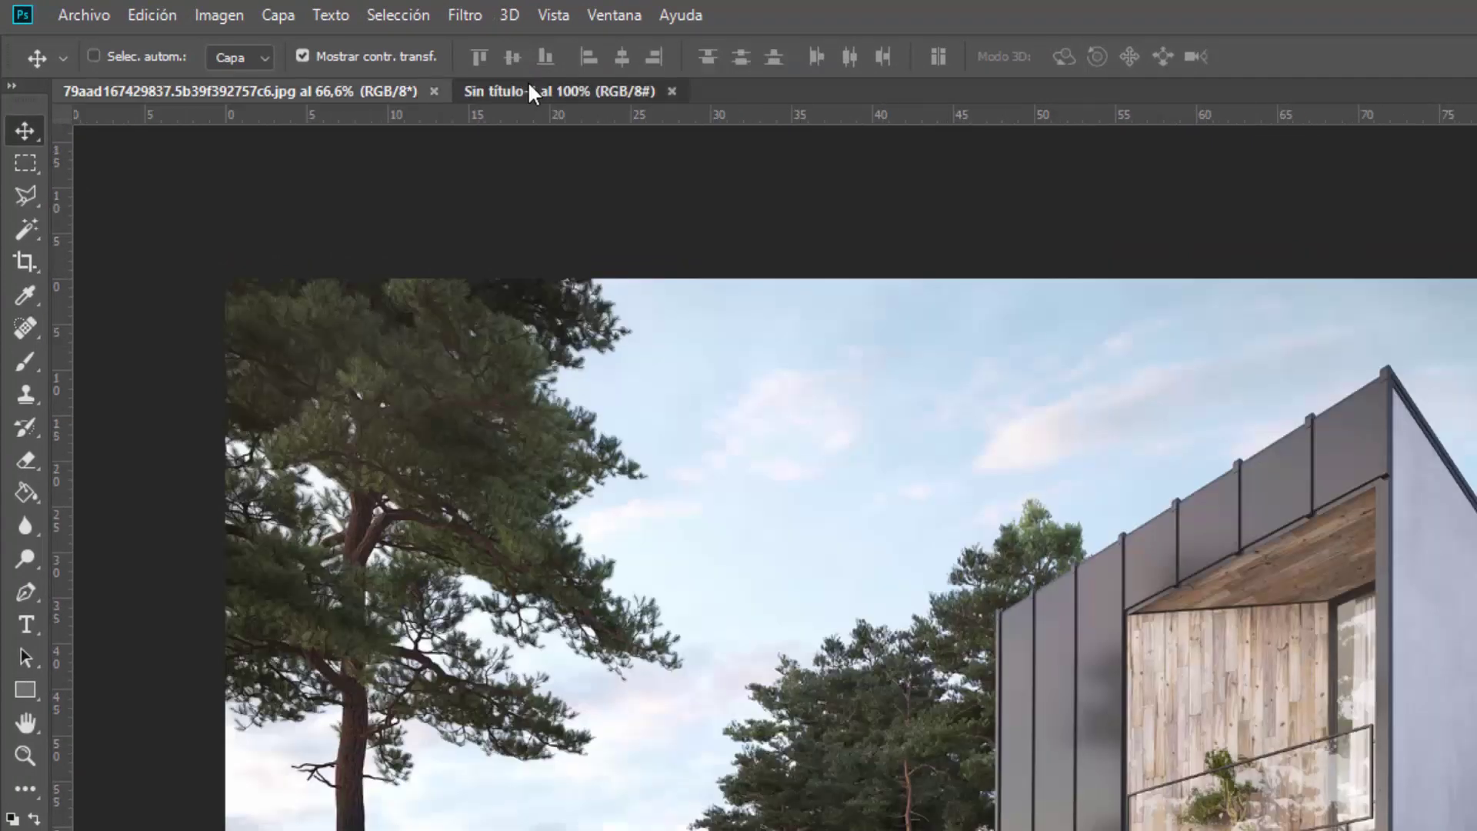
key(ctrl+Tab)
scroll(960, 696, up, 2)
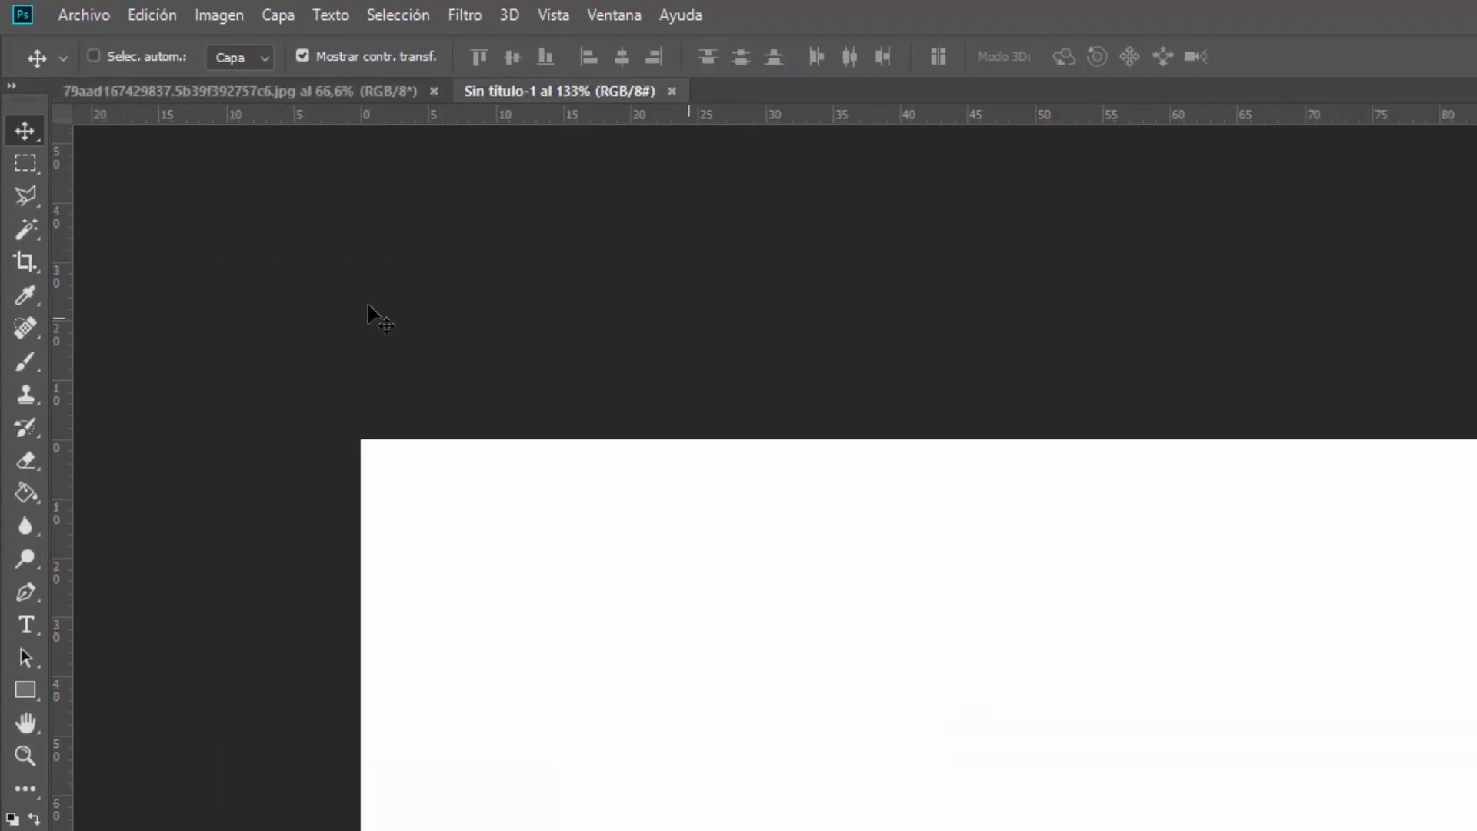
click(346, 91)
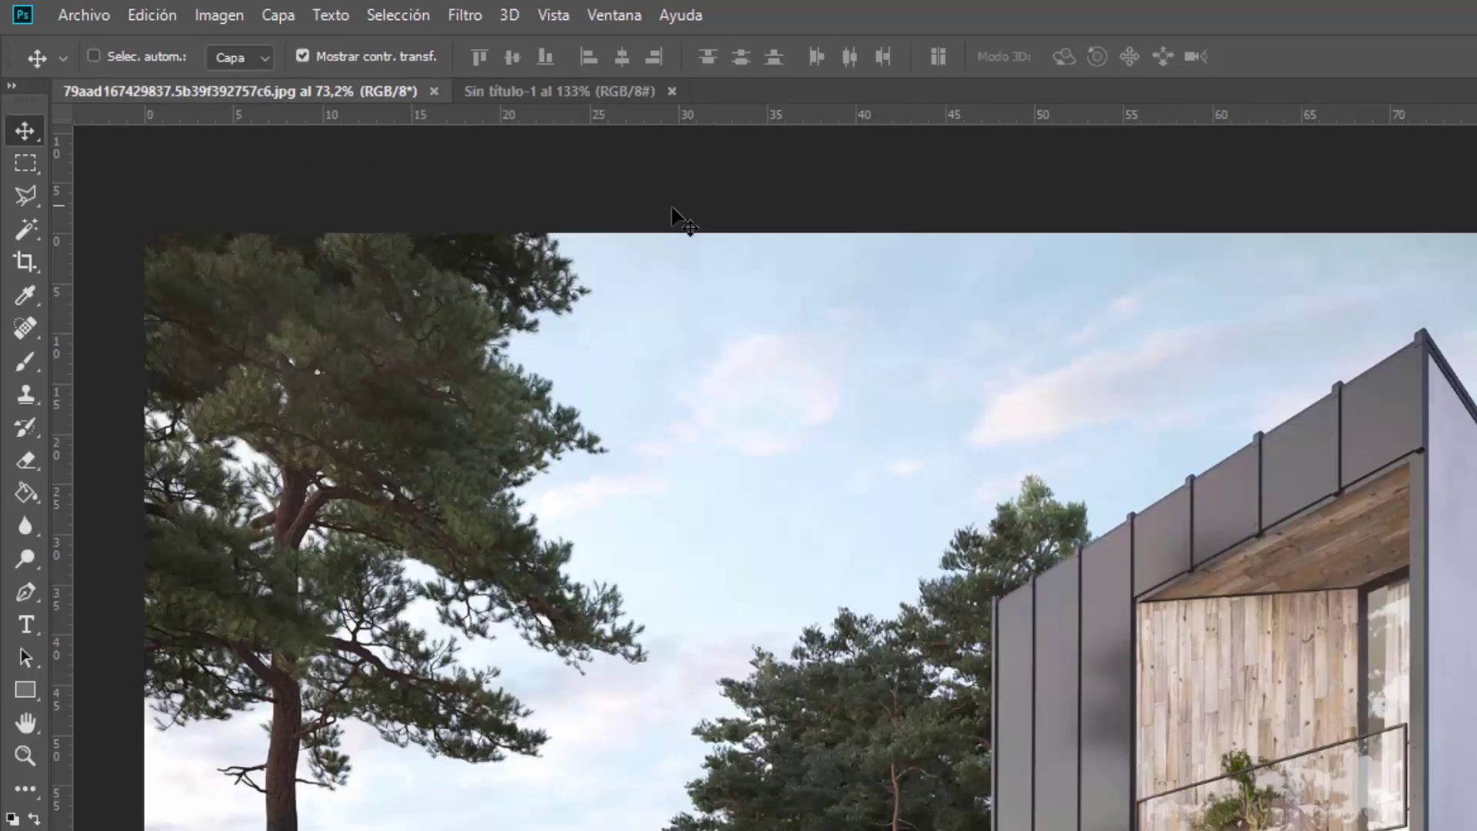
click(600, 94)
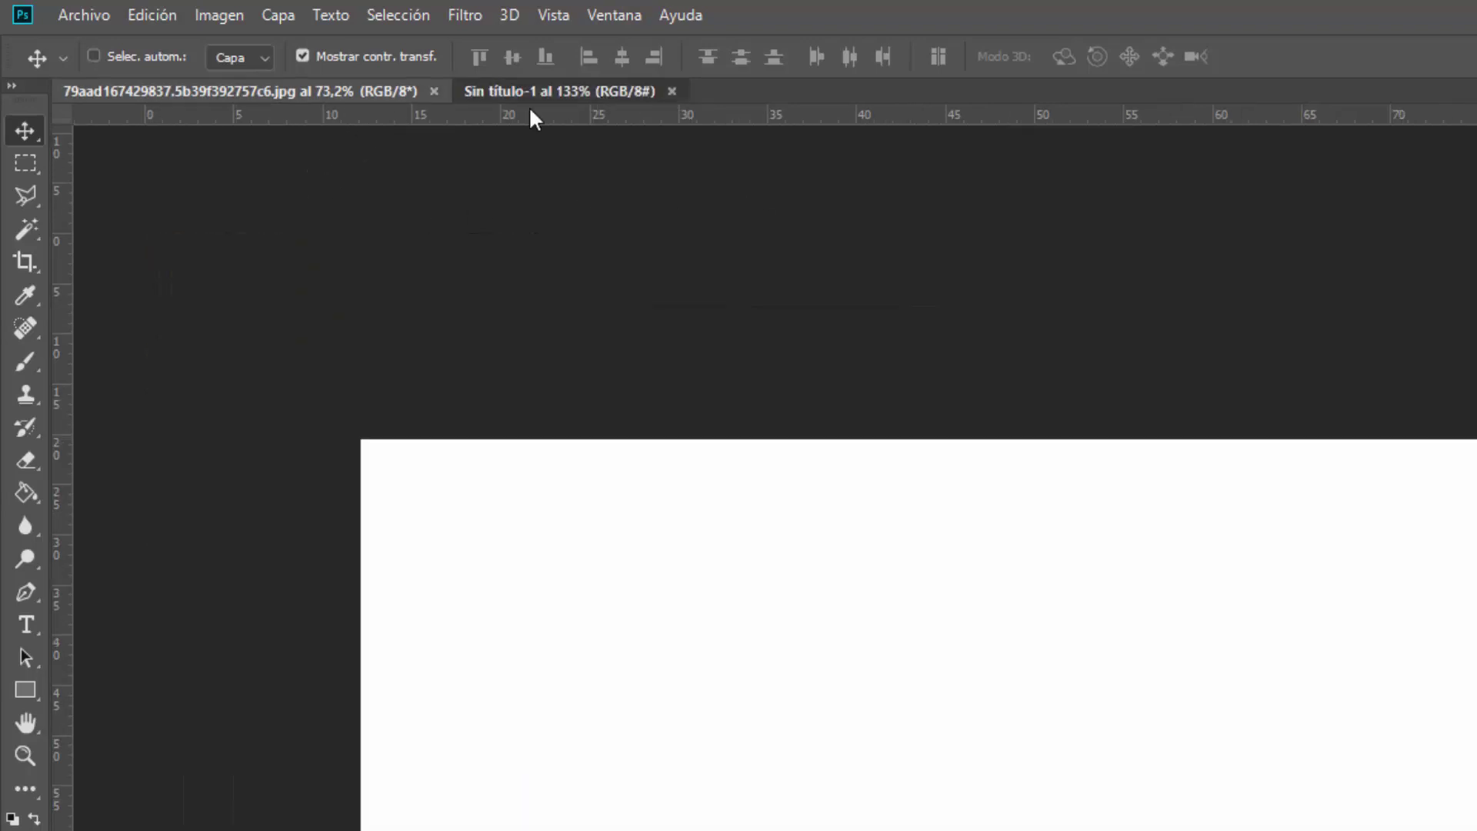
click(356, 92)
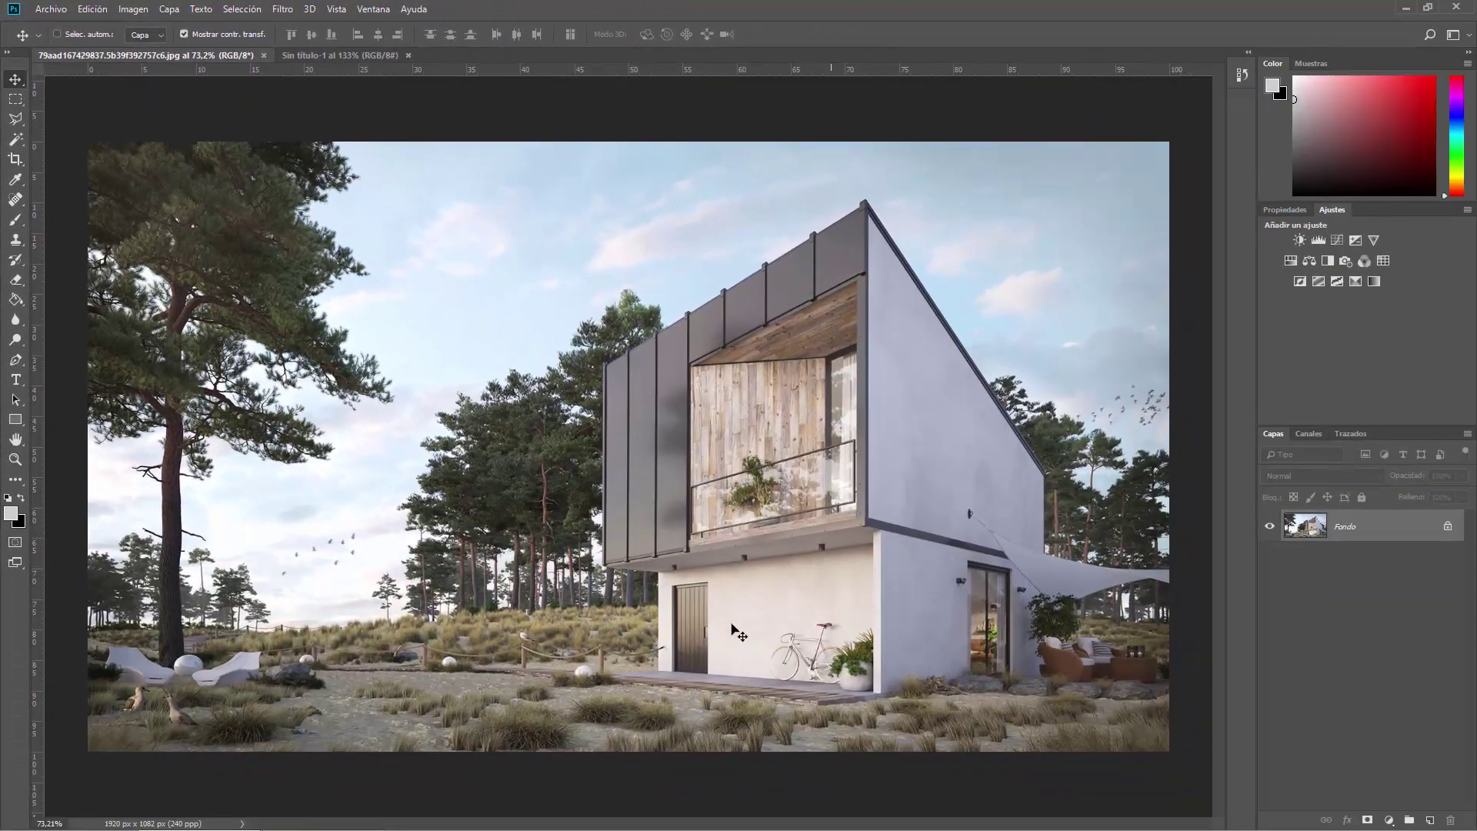
scroll(458, 240, down, 2)
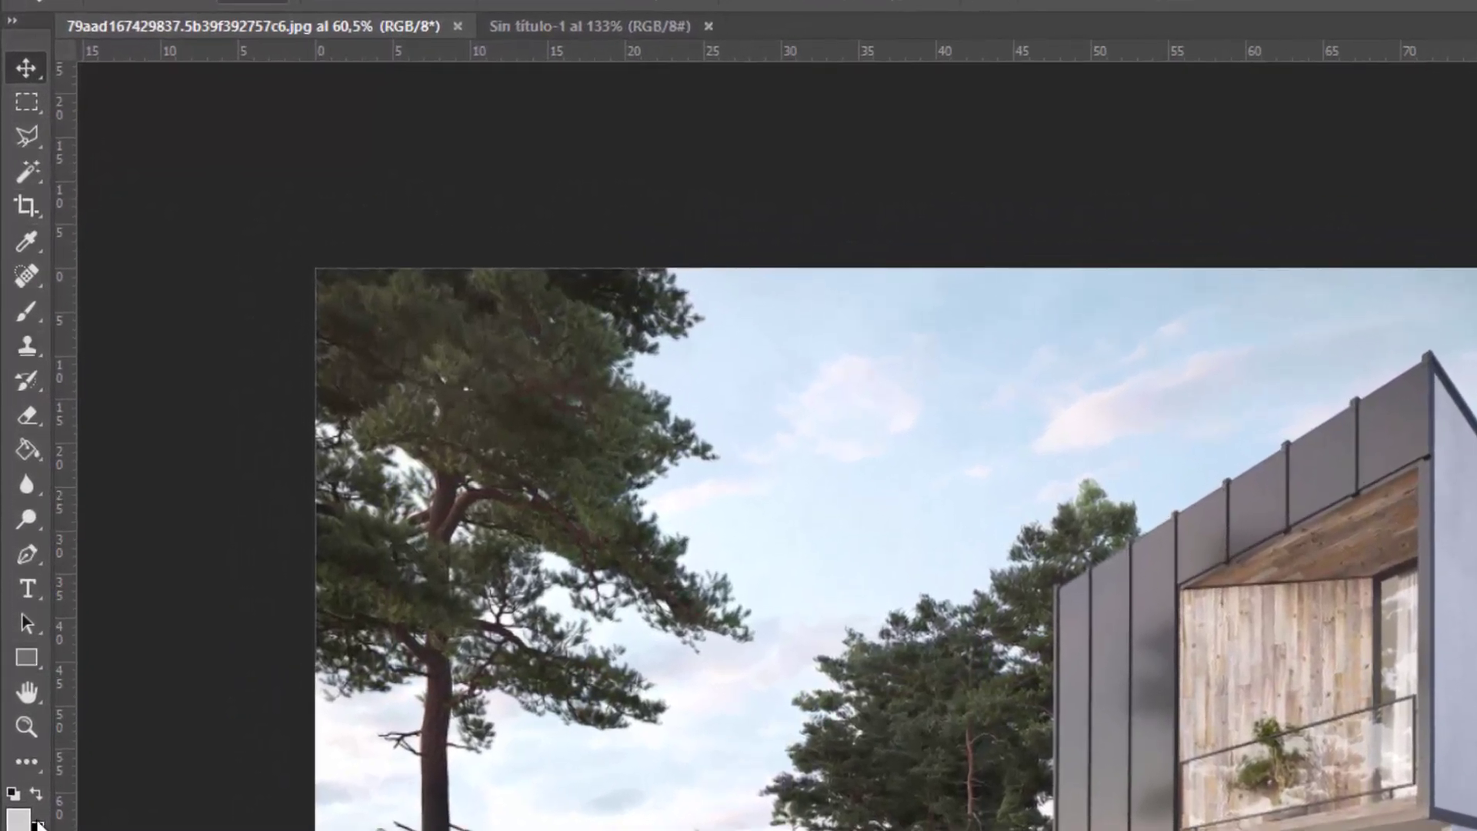
- Select the Move tool, then show the healing flyout from Pincel corrector puntual to Pincel de ojos rojos
click(25, 66)
scroll(934, 520, up, 1)
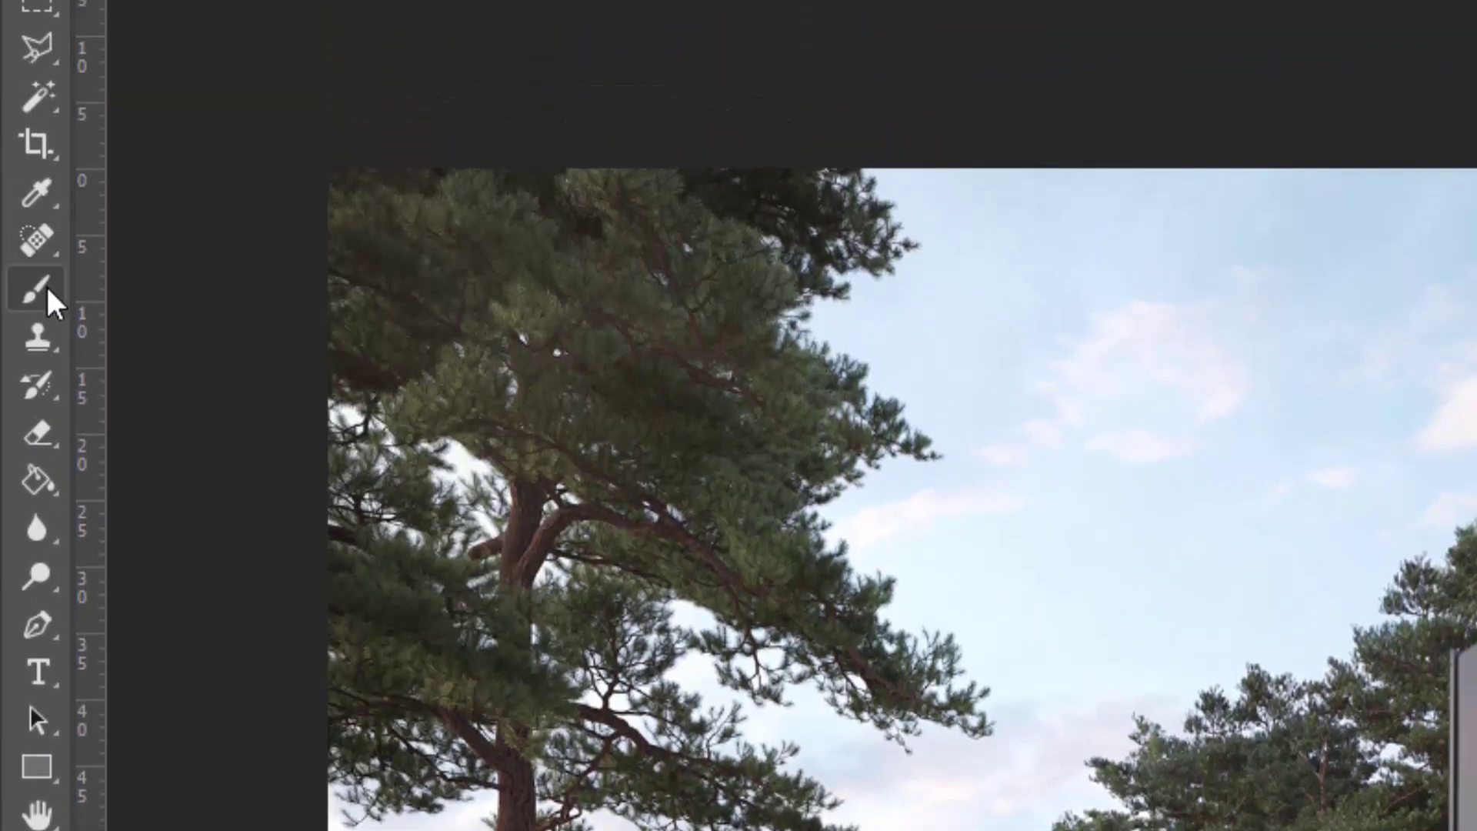
right_click(47, 237)
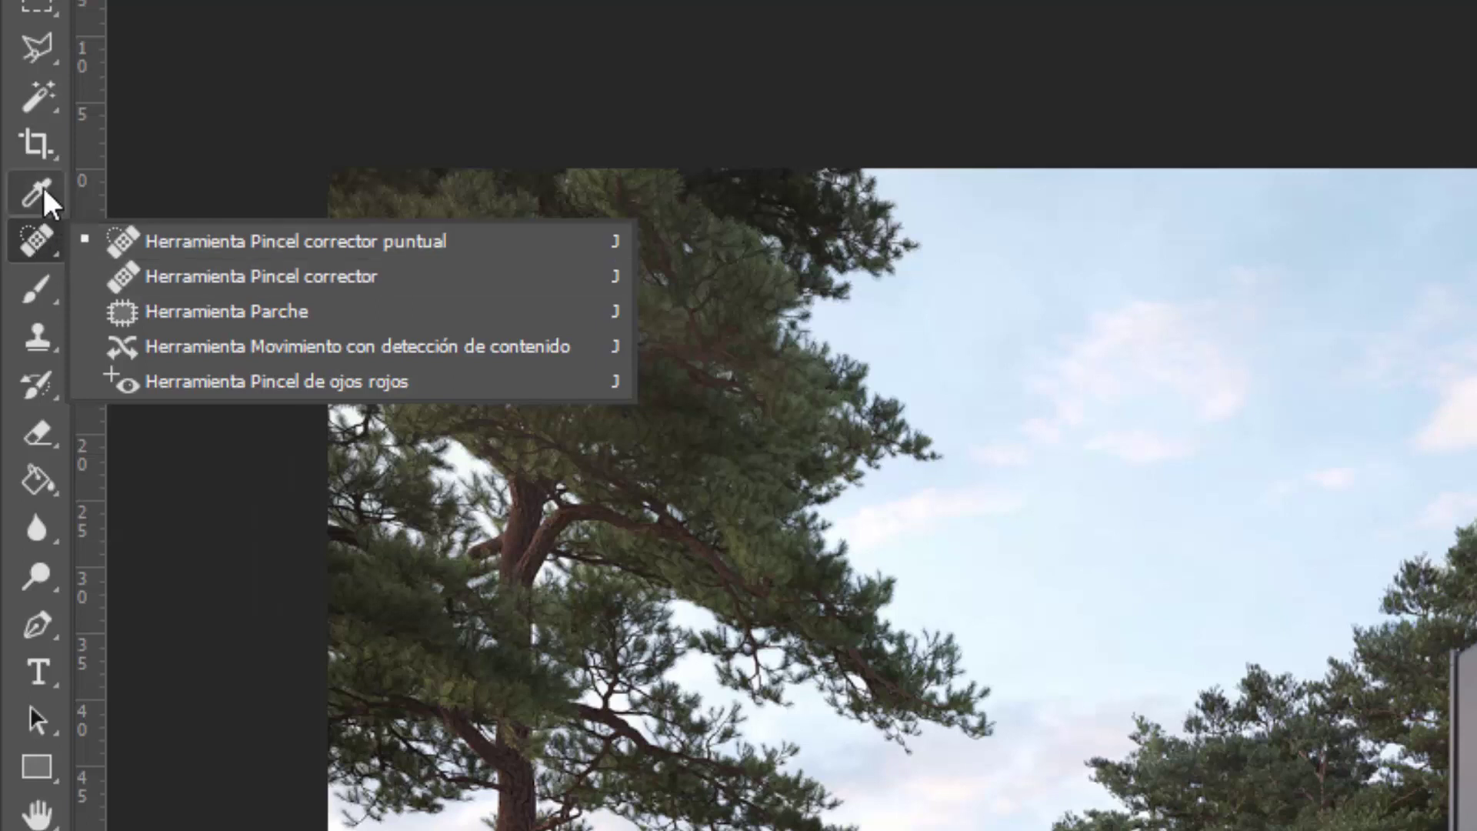
- Browse the crop, eyedropper, healing, brush and clone stamp tool groups
click(44, 142)
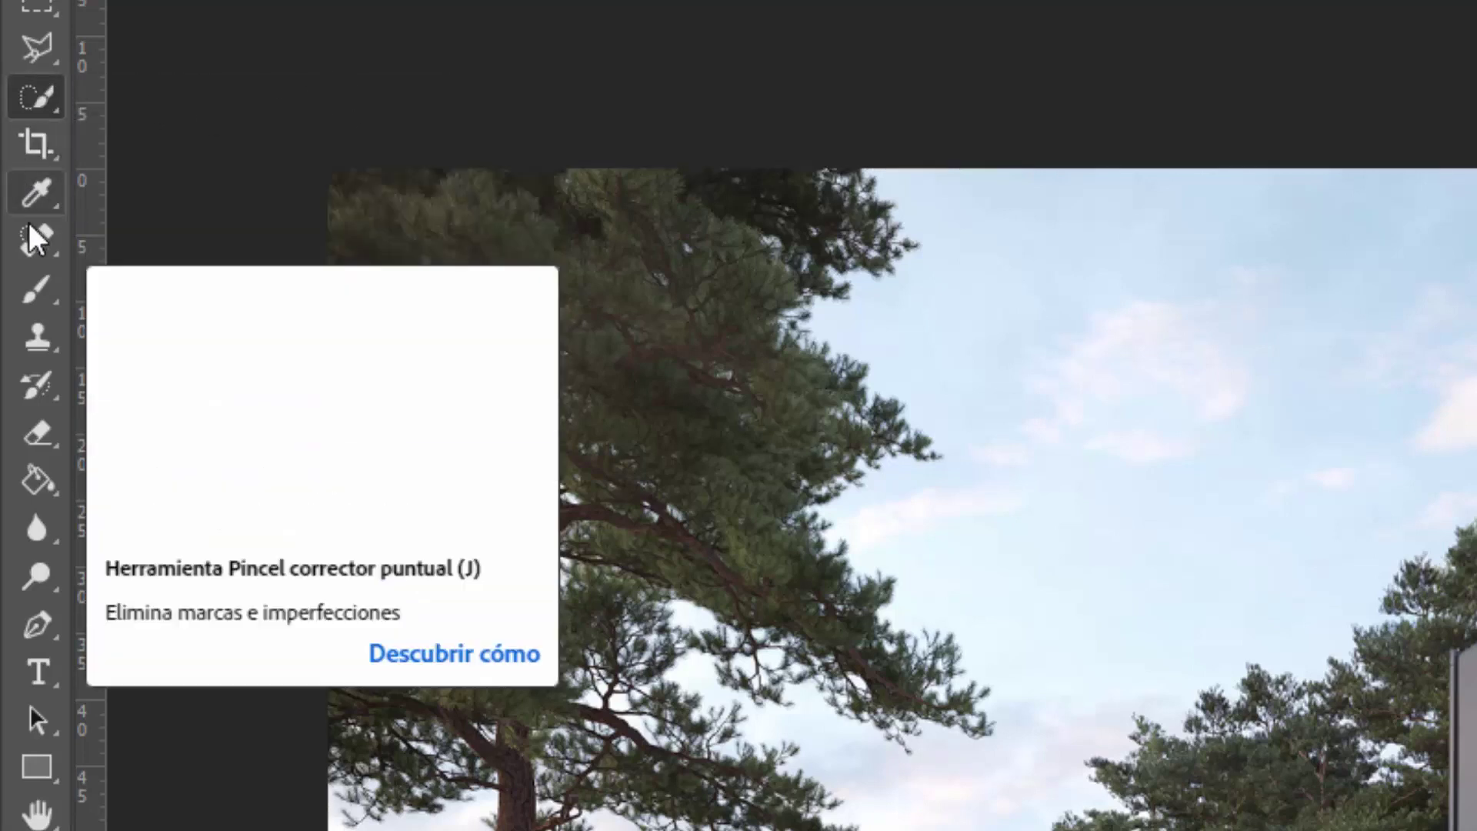
click(39, 192)
click(33, 233)
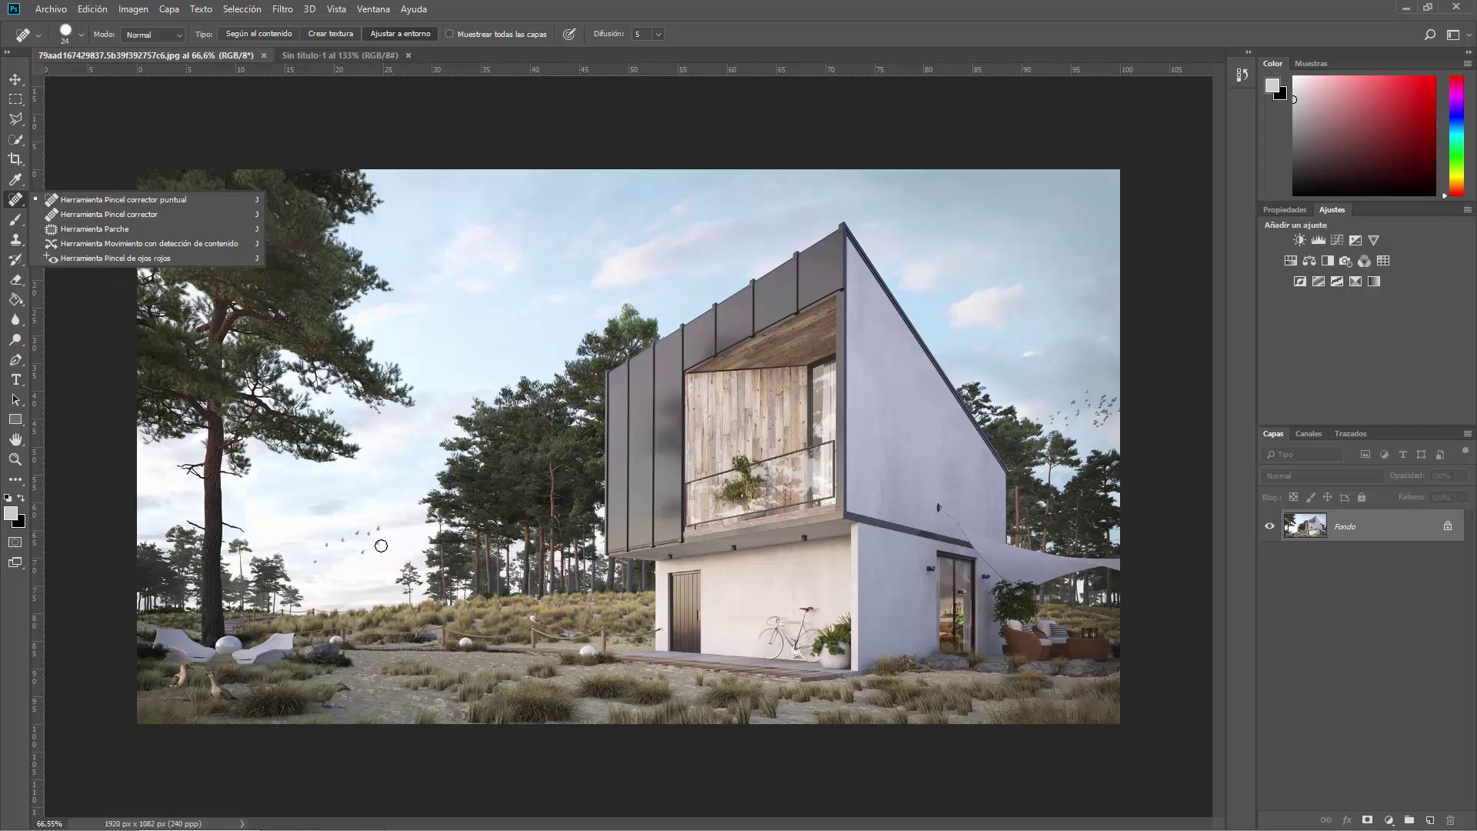
click(21, 220)
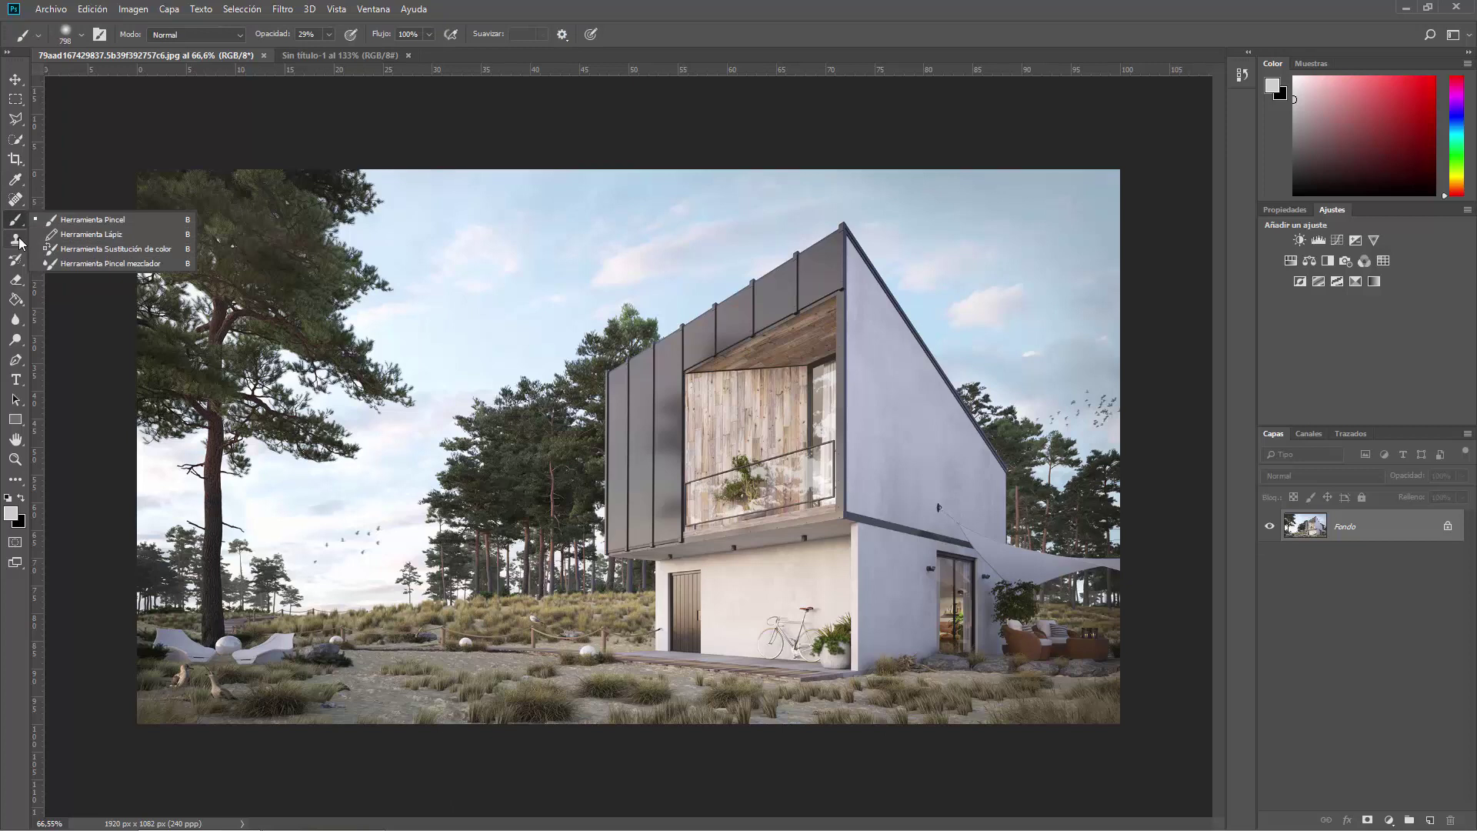
click(19, 243)
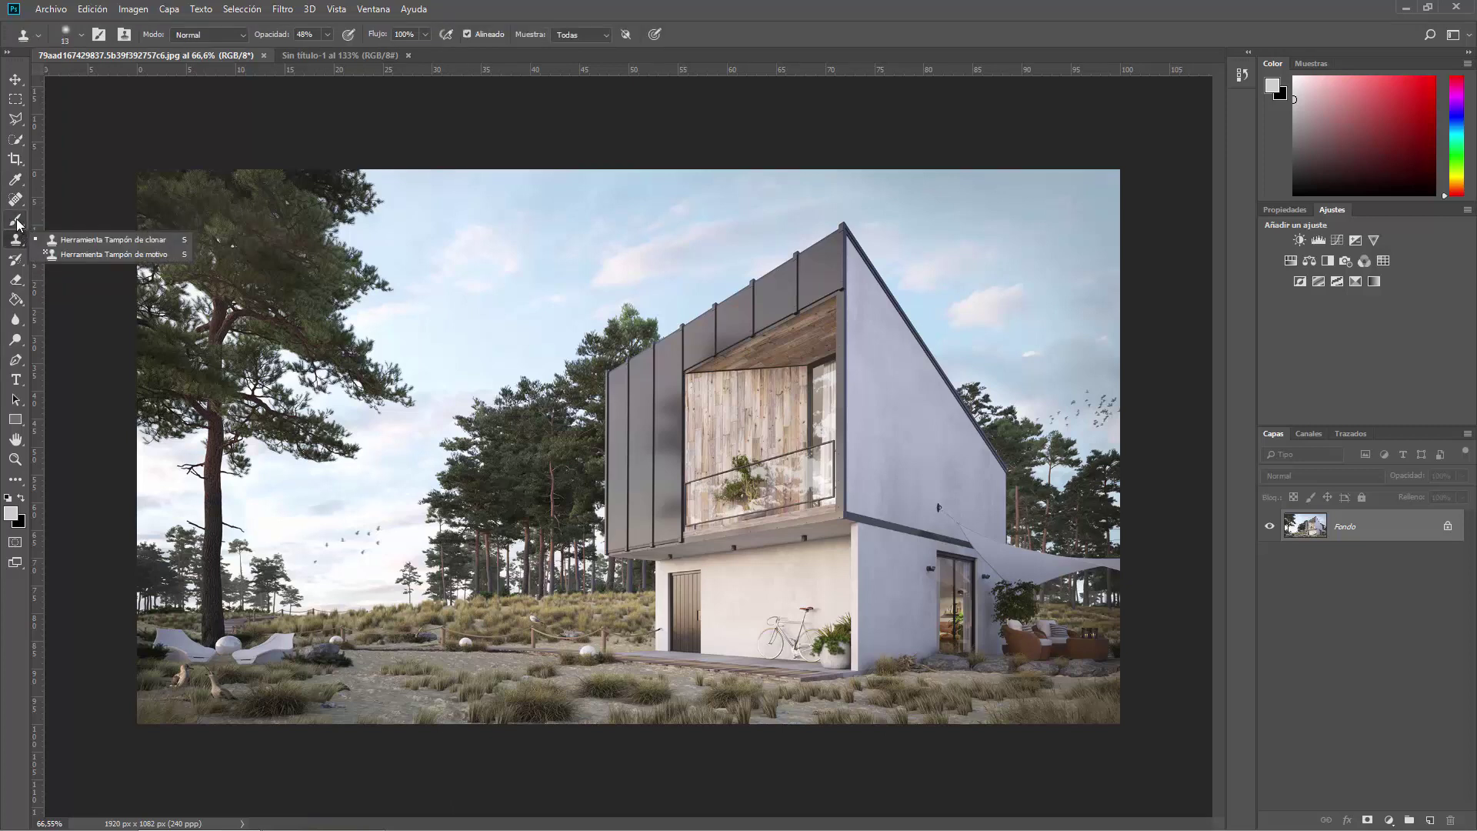
- Return to brush and eyedropper, cycle to the 3D material eyedropper, then list the lasso variants
click(17, 221)
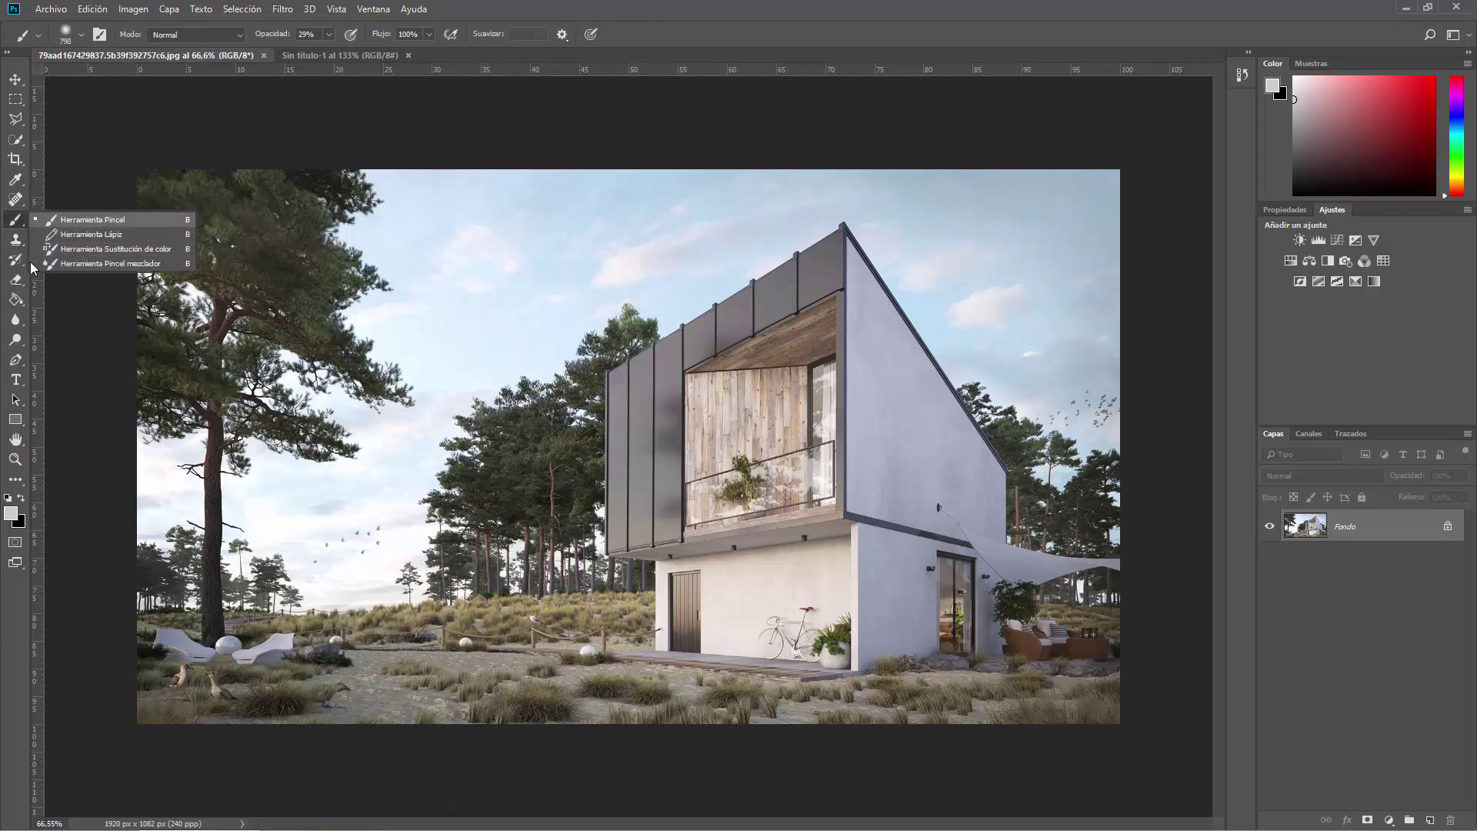
click(15, 181)
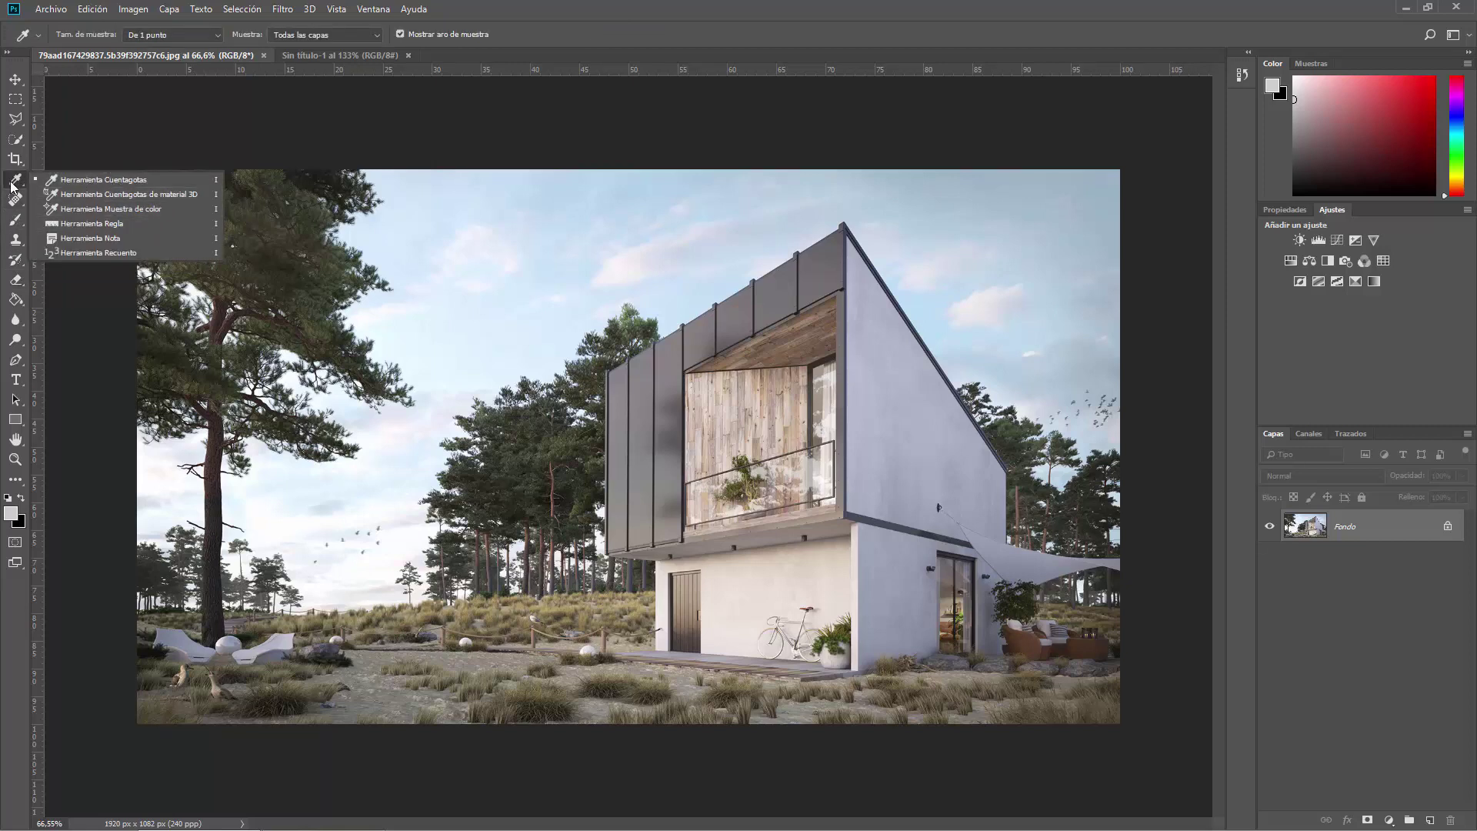
key(shift+i)
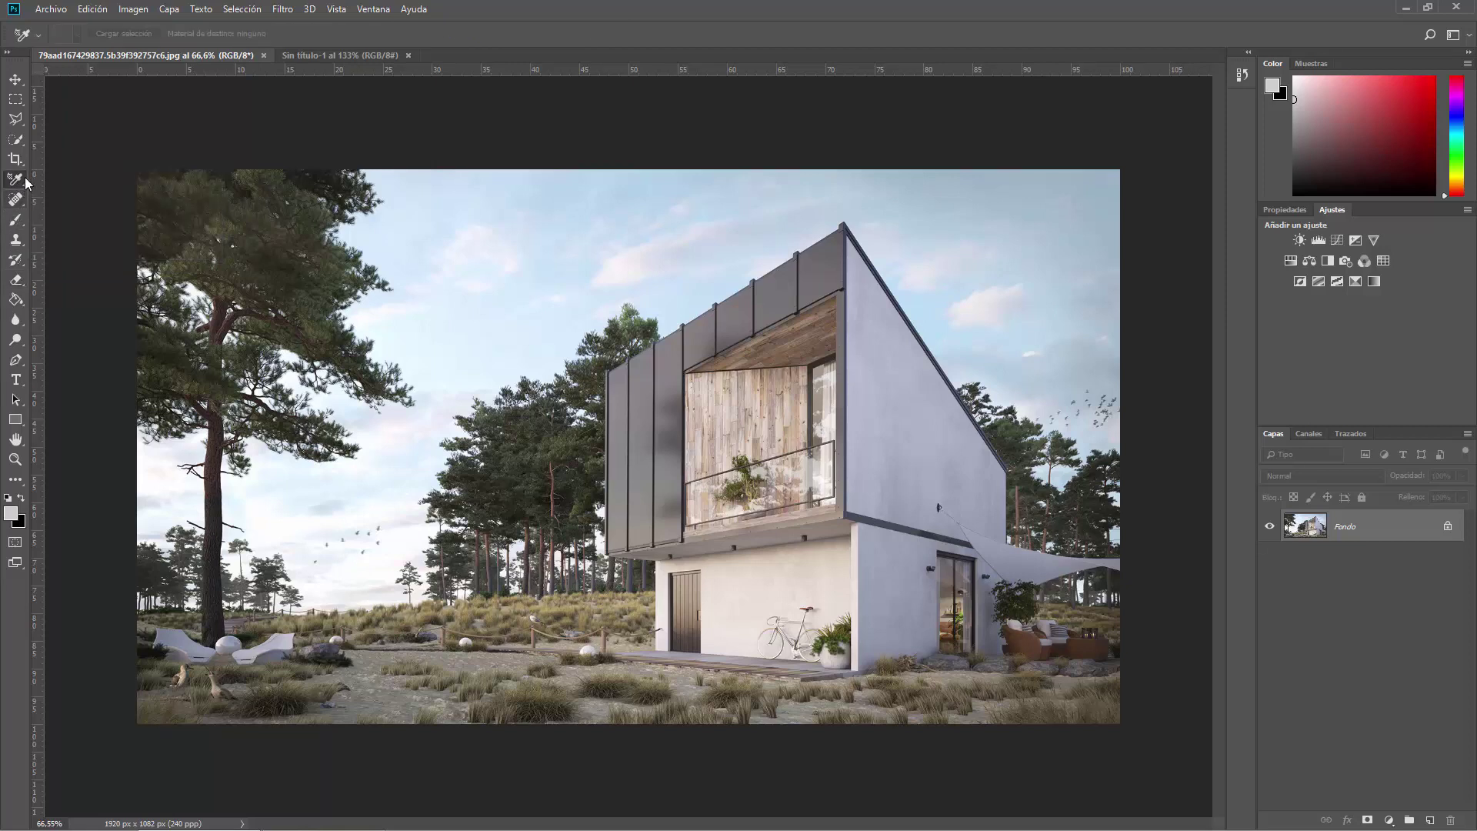
click(15, 118)
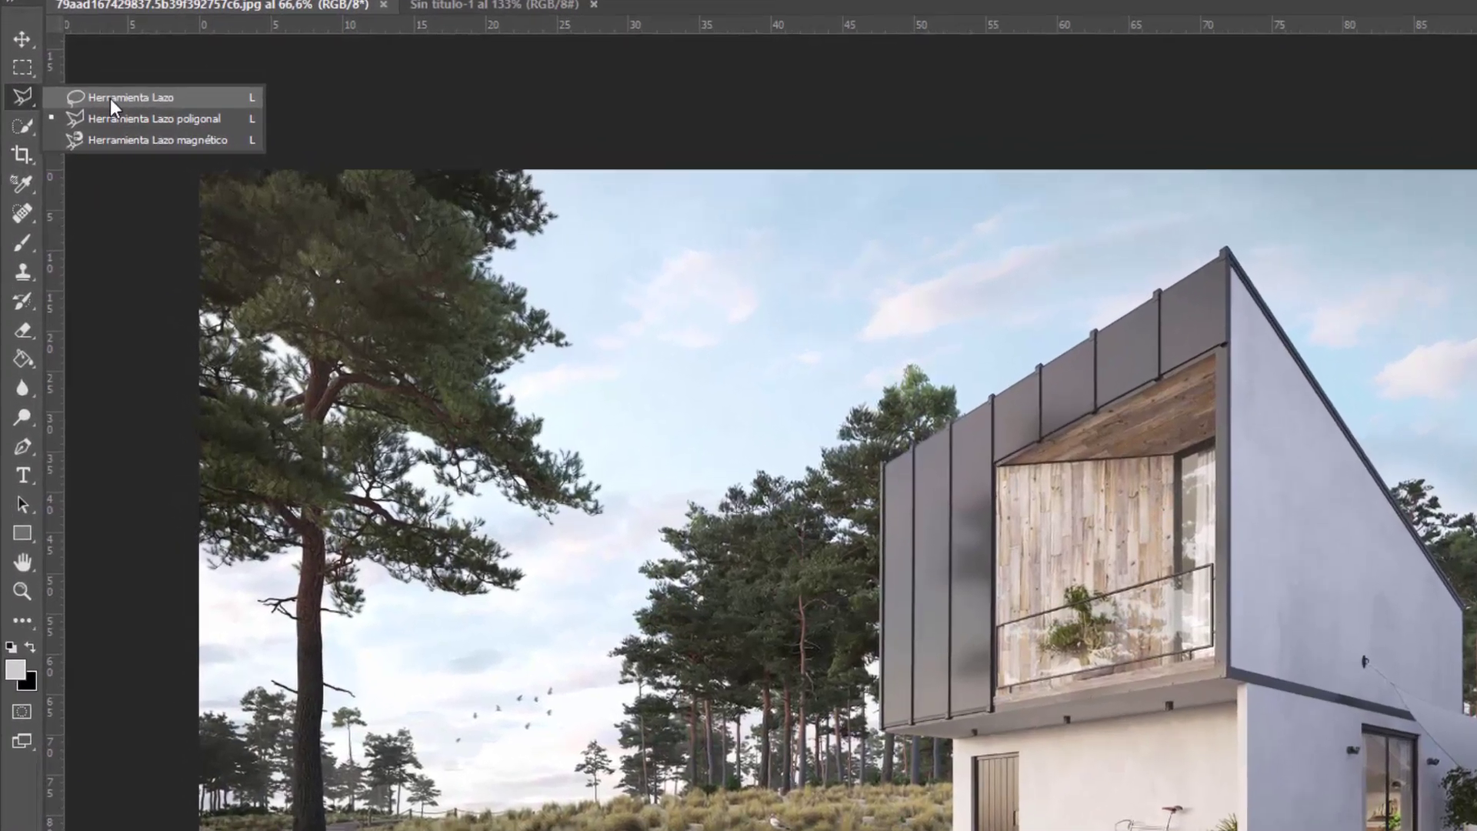
- Pick the Magnetic Lasso and close a selection along the pine tree's edge against the sky
click(109, 98)
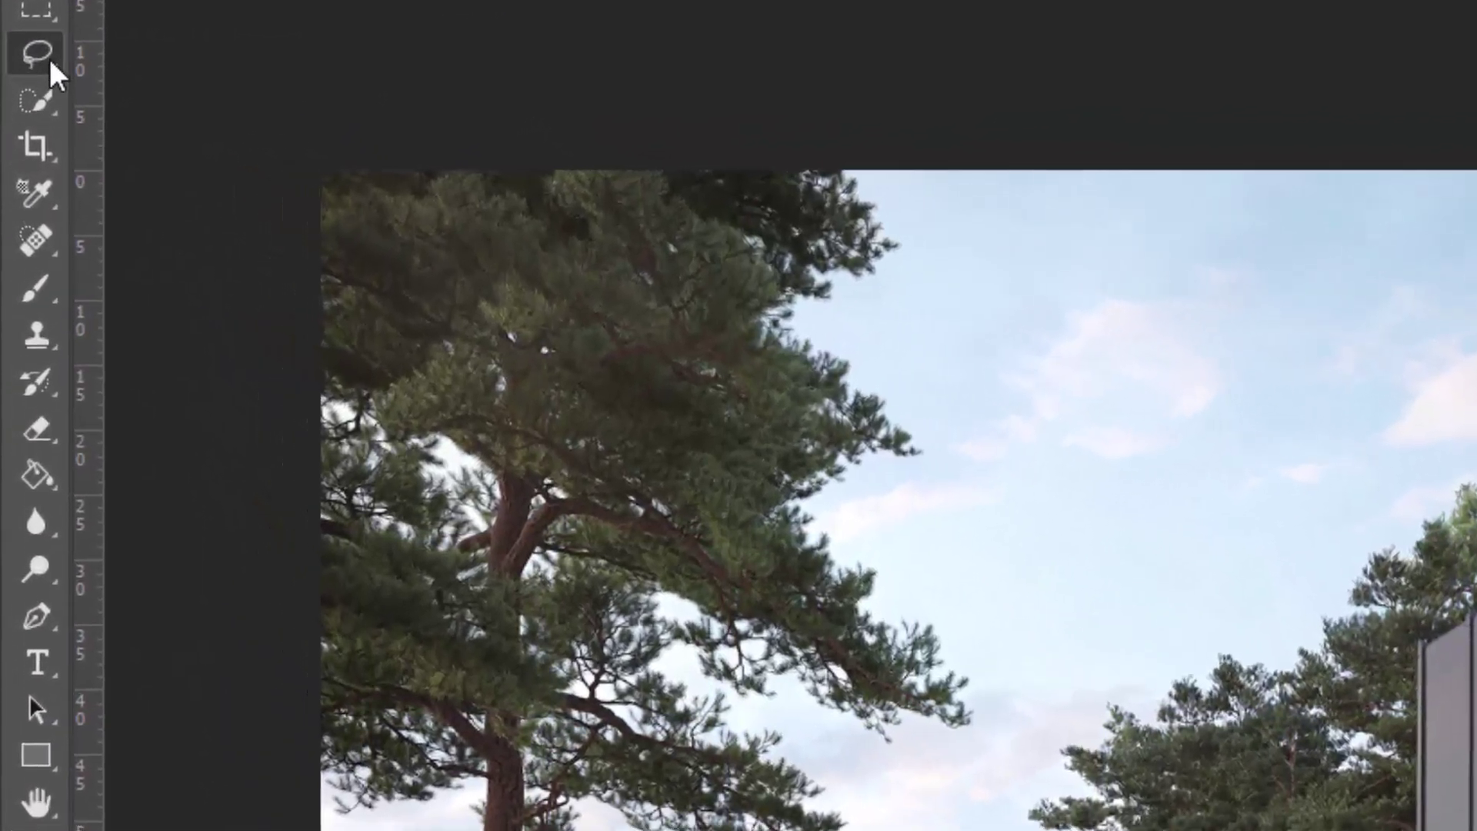
click(33, 49)
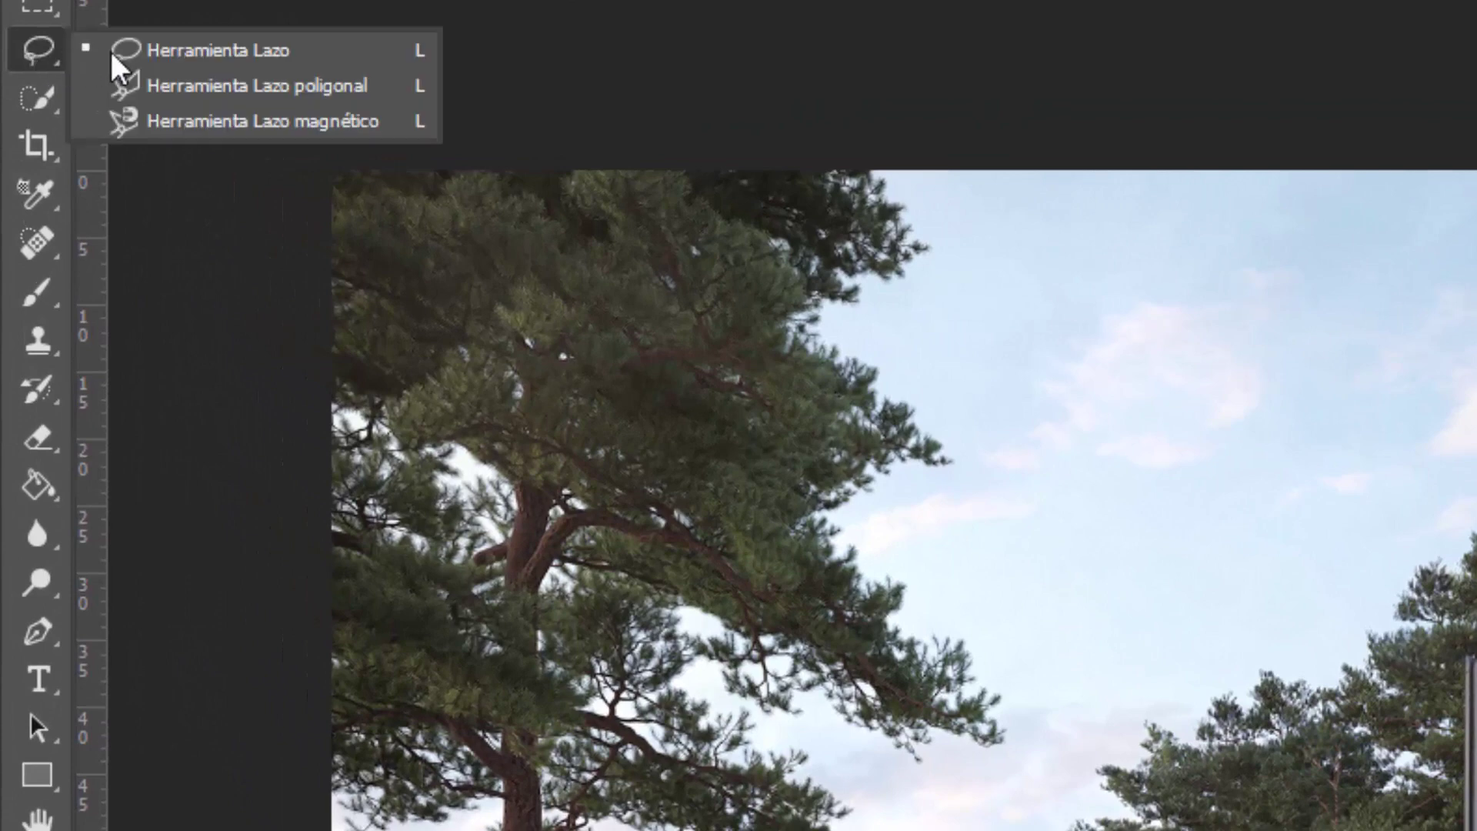
click(154, 85)
click(43, 48)
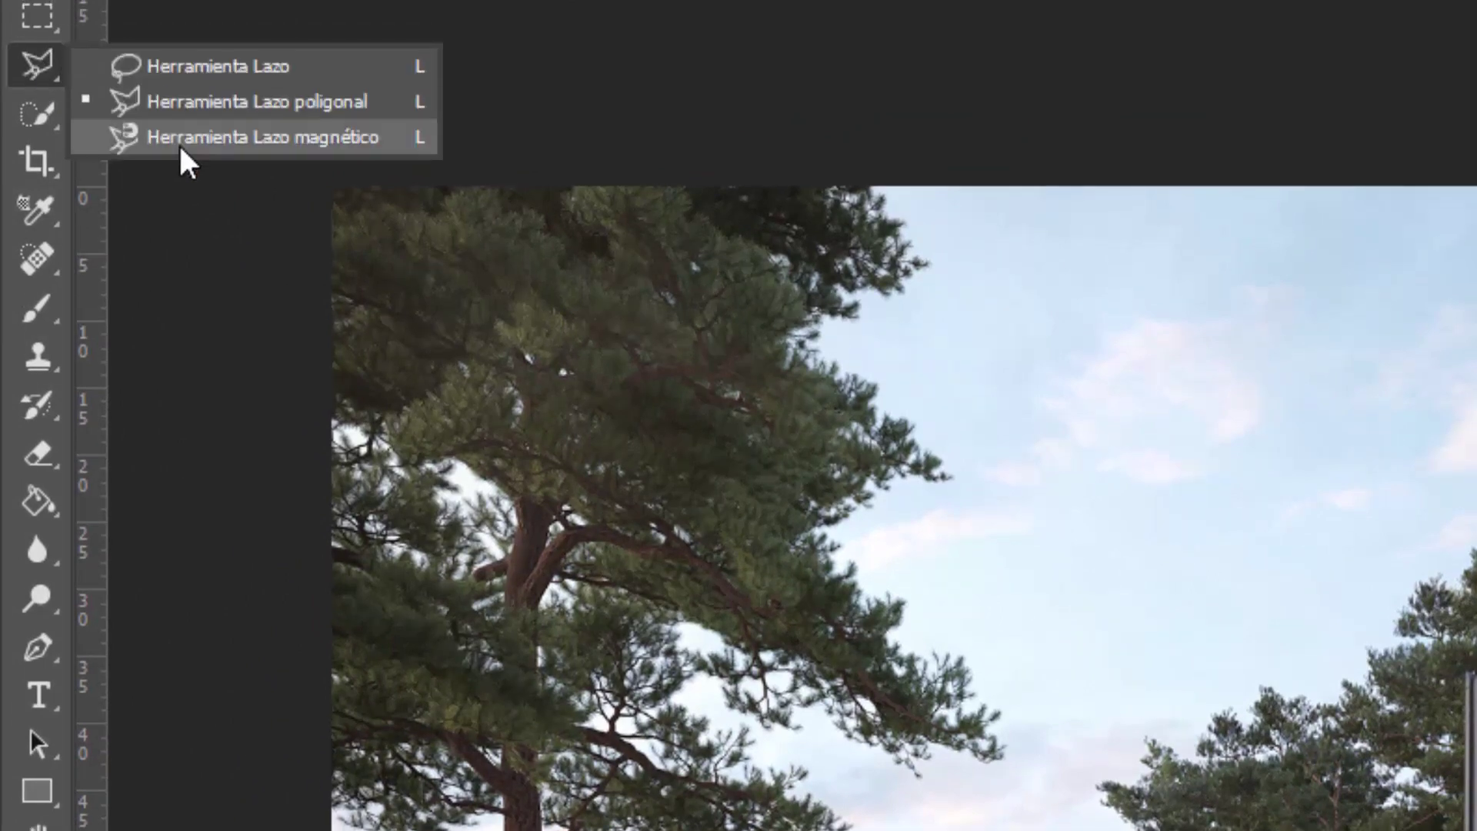
click(185, 121)
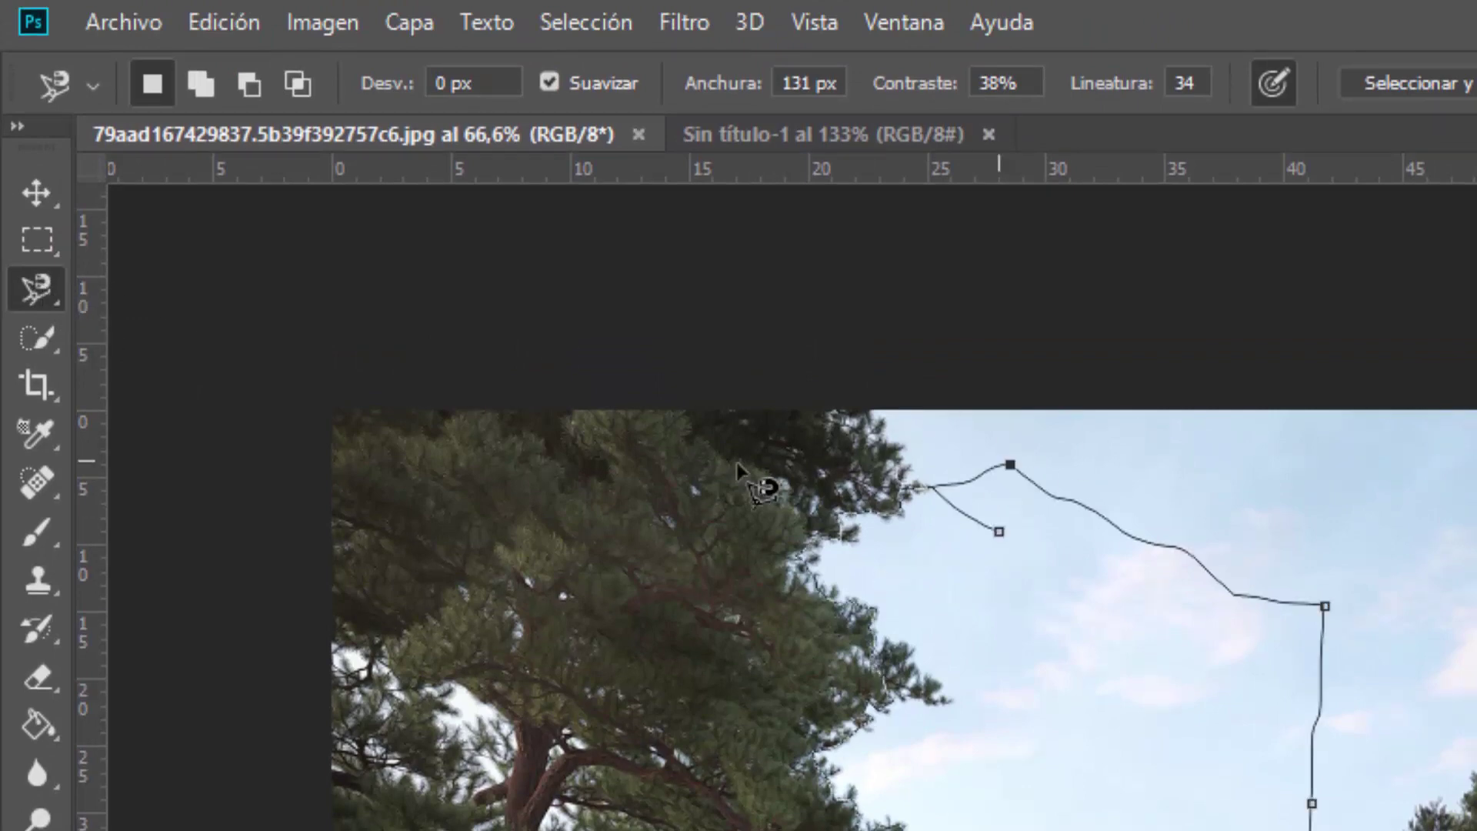
double_click(1002, 530)
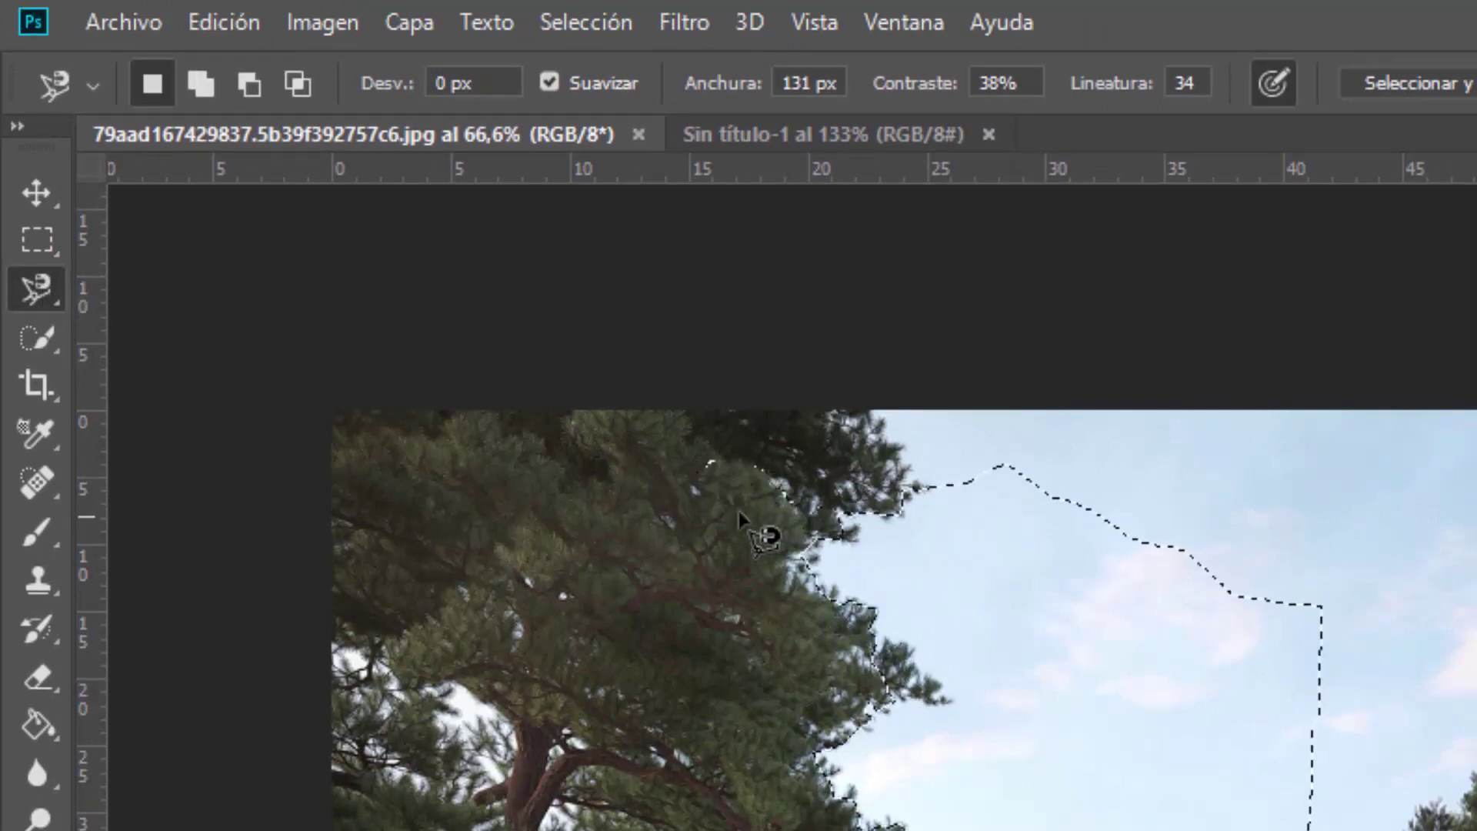
- Switch back to the plain Lasso, then to the Move tool with its Move/Artboard group
right_click(36, 289)
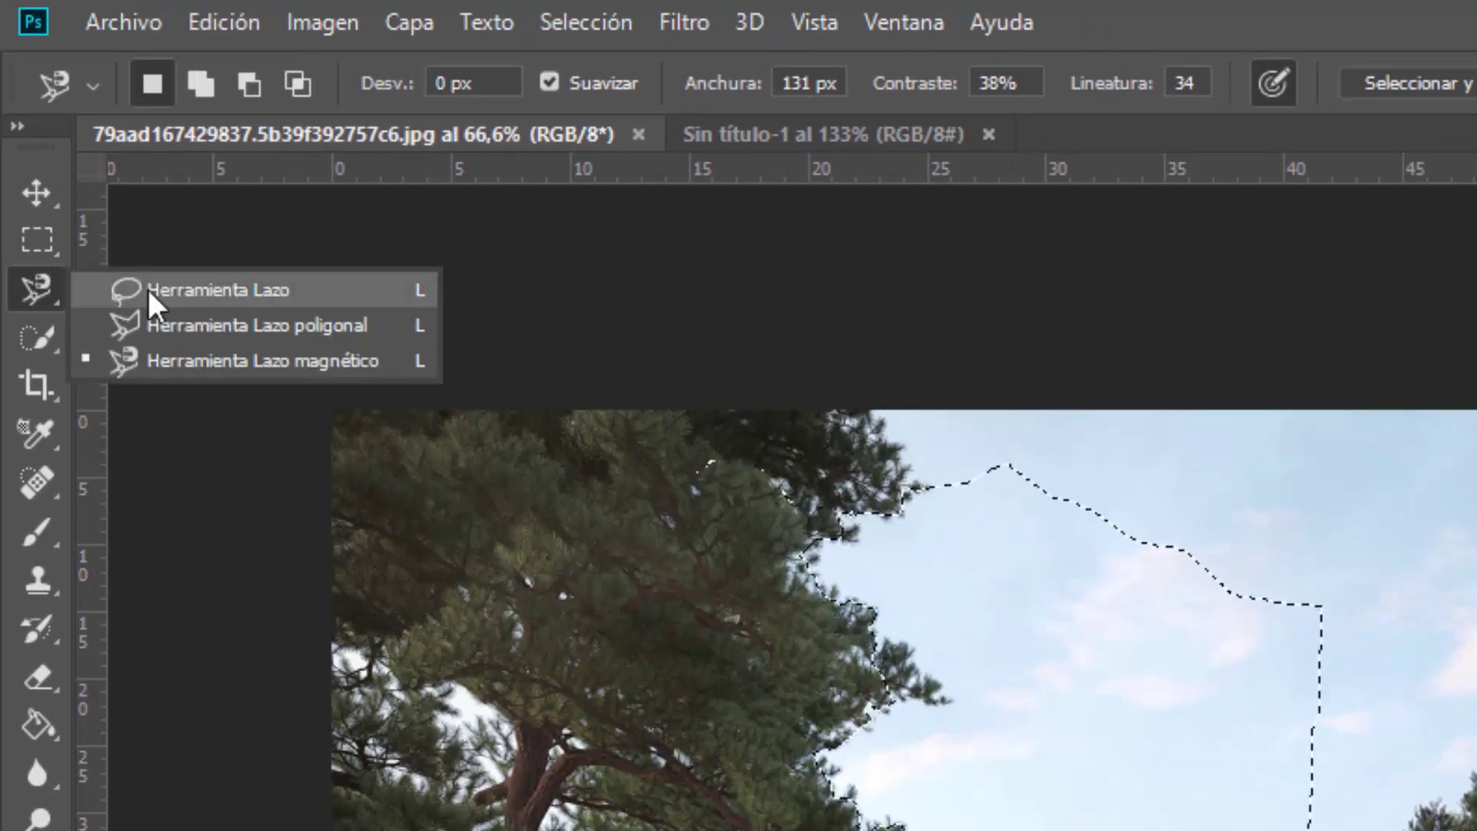
click(187, 293)
right_click(50, 293)
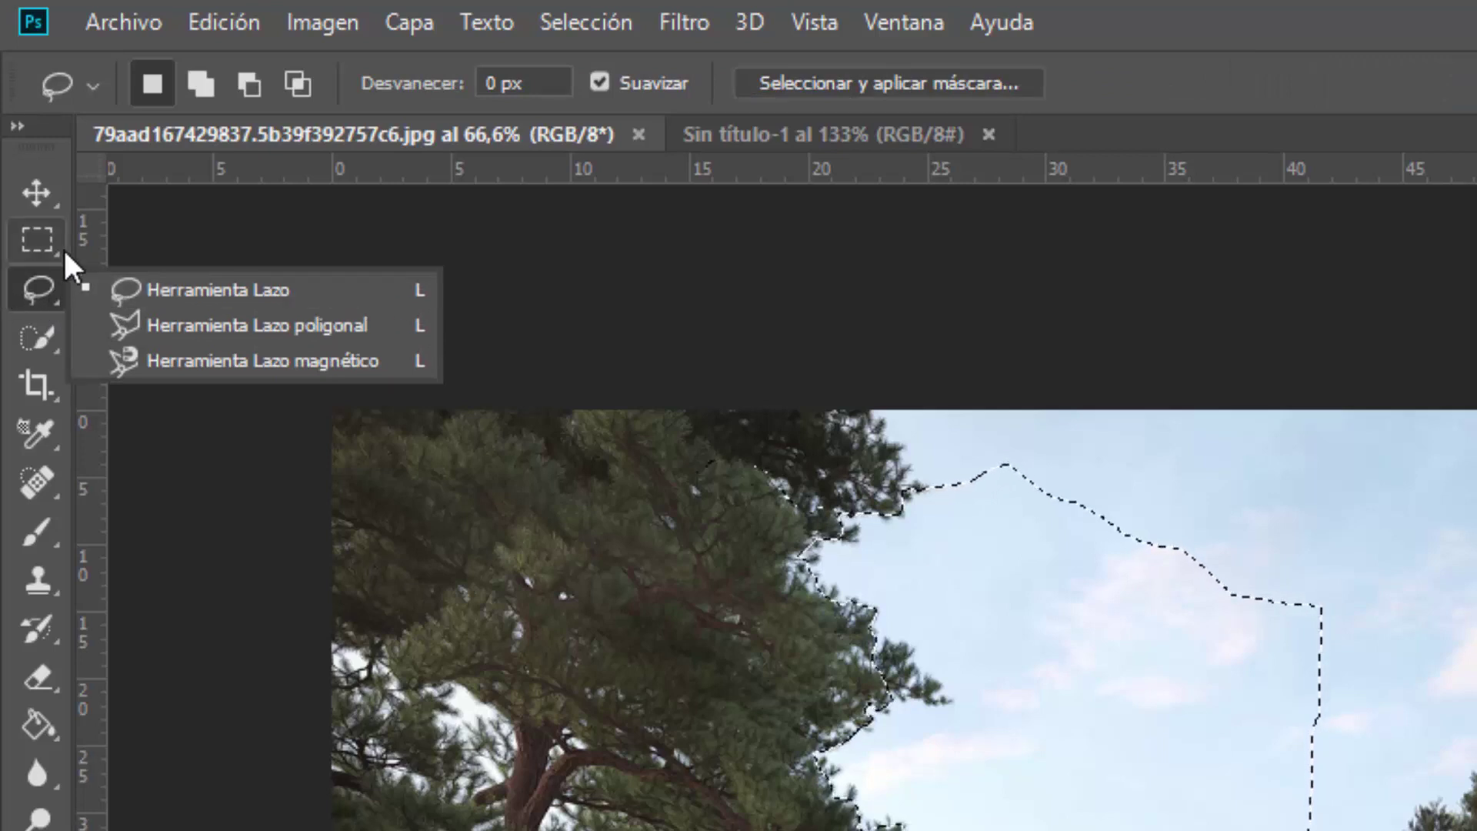
click(43, 185)
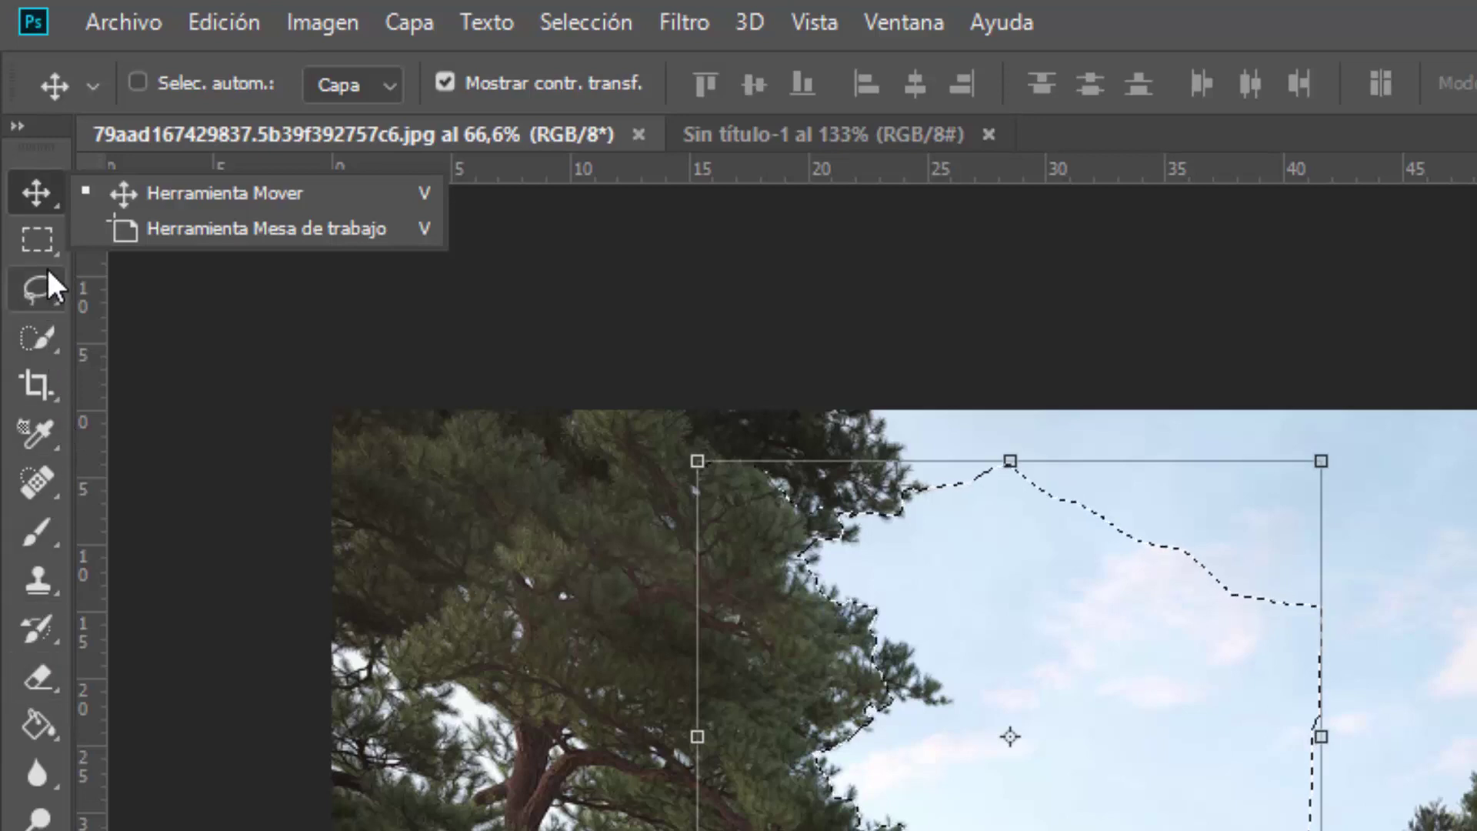
- View the marquee selection variants and deselect the sky with Ctrl+D
click(546, 280)
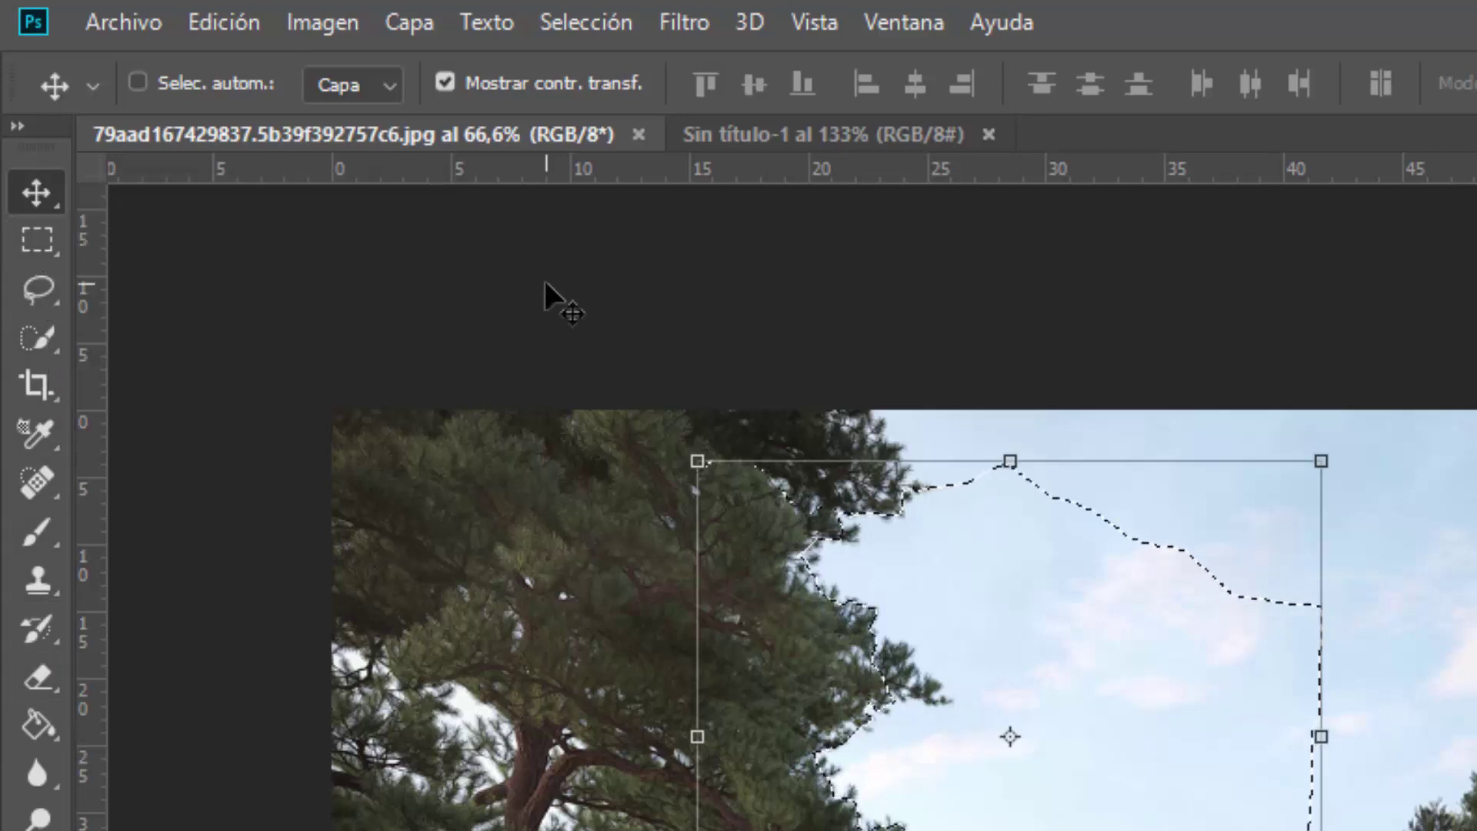
key(m)
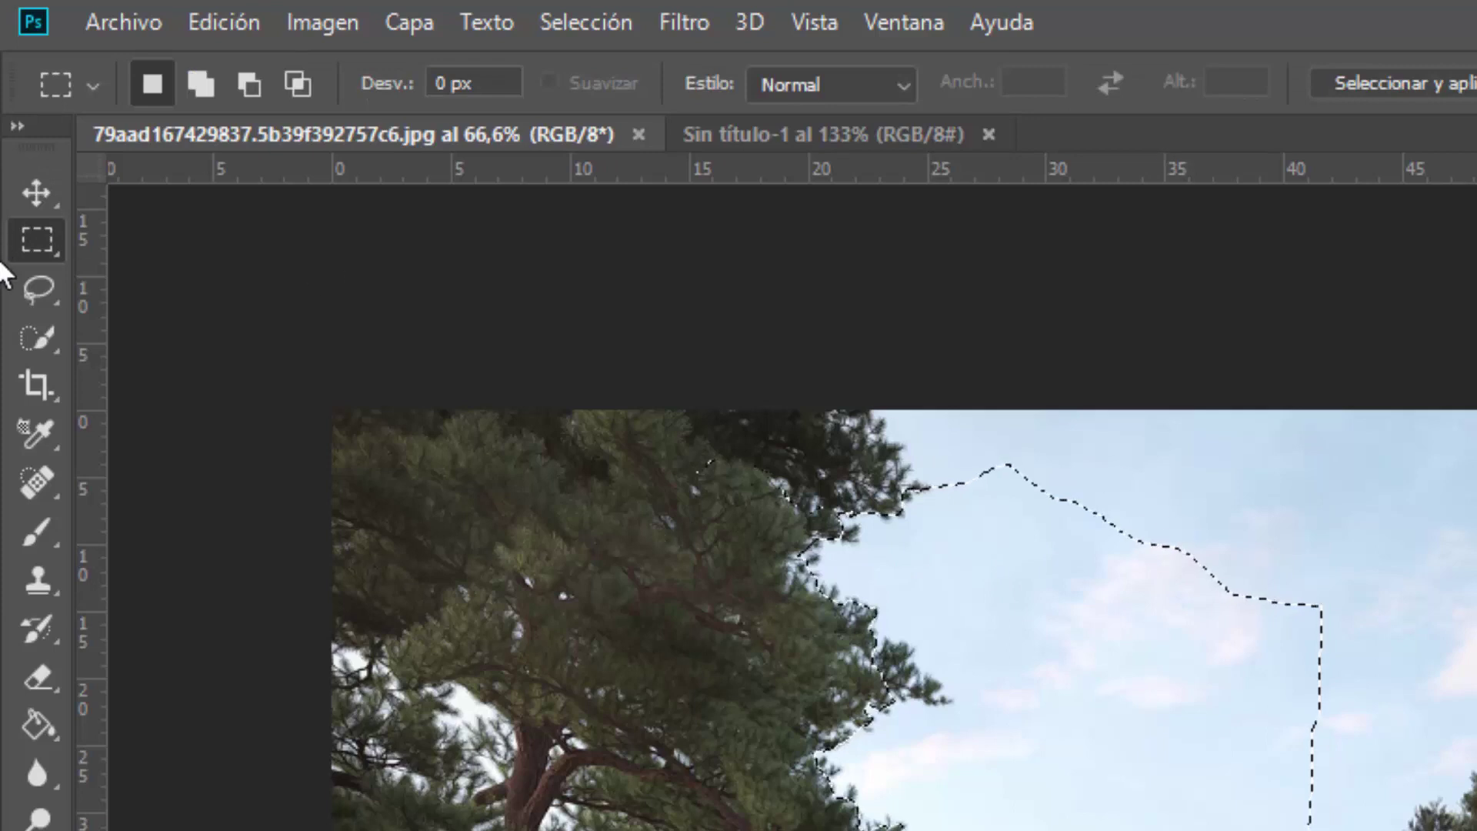
right_click(25, 242)
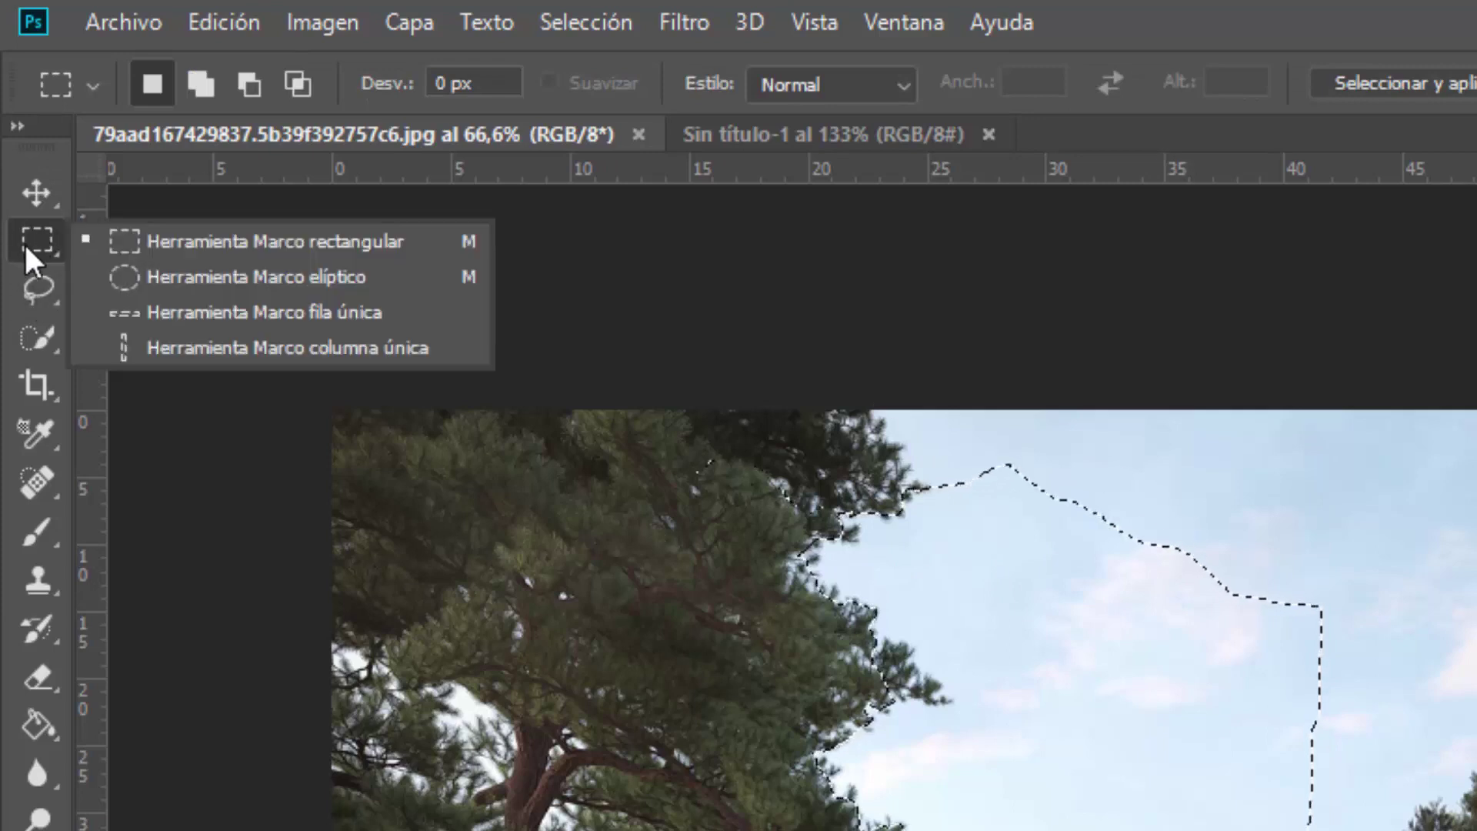
click(1236, 366)
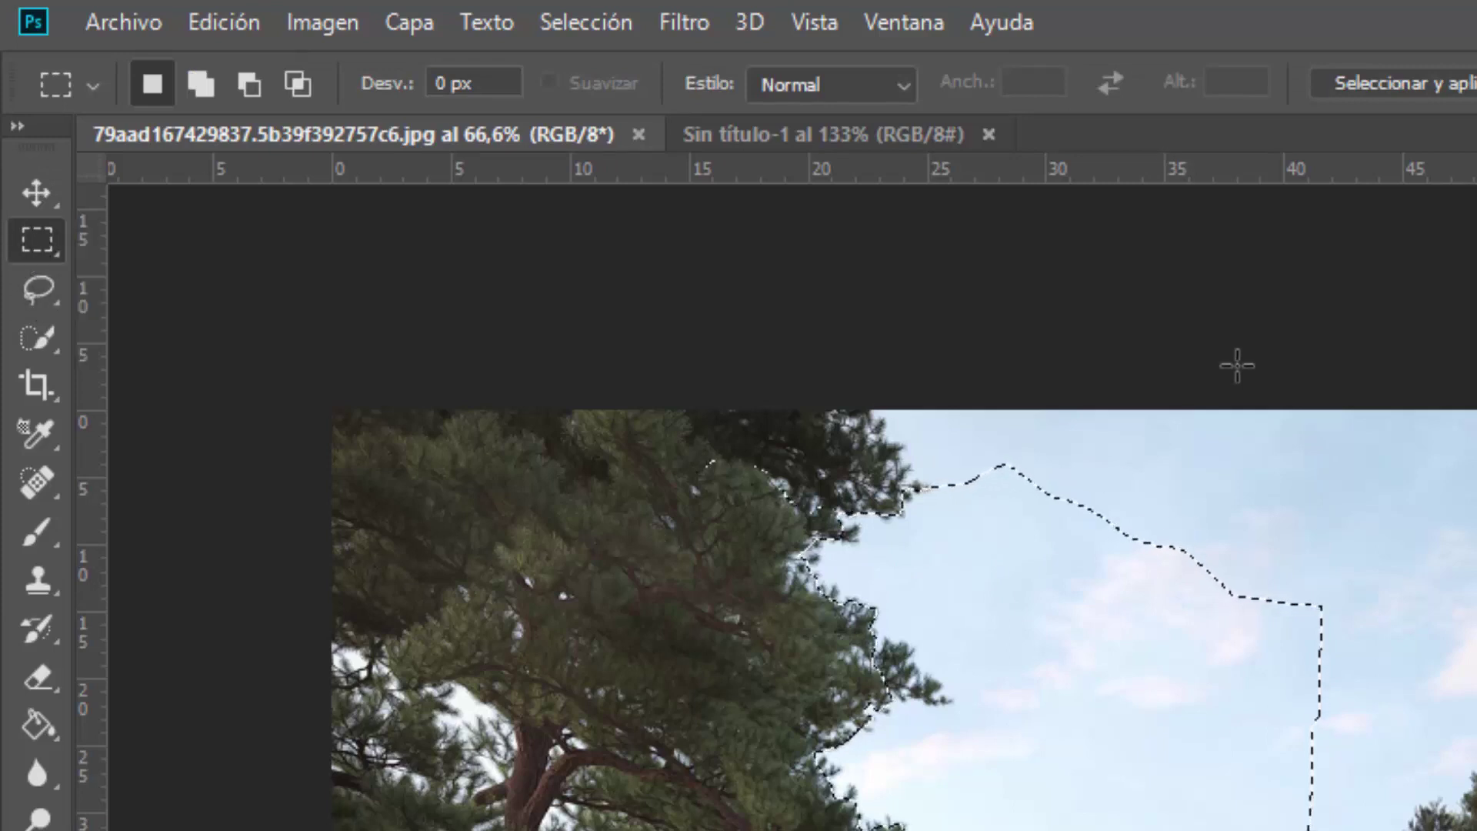
key(ctrl+d)
- Cycle through Move, eyedropper and Crop with V, I, C, ending on the Move tool
key(v)
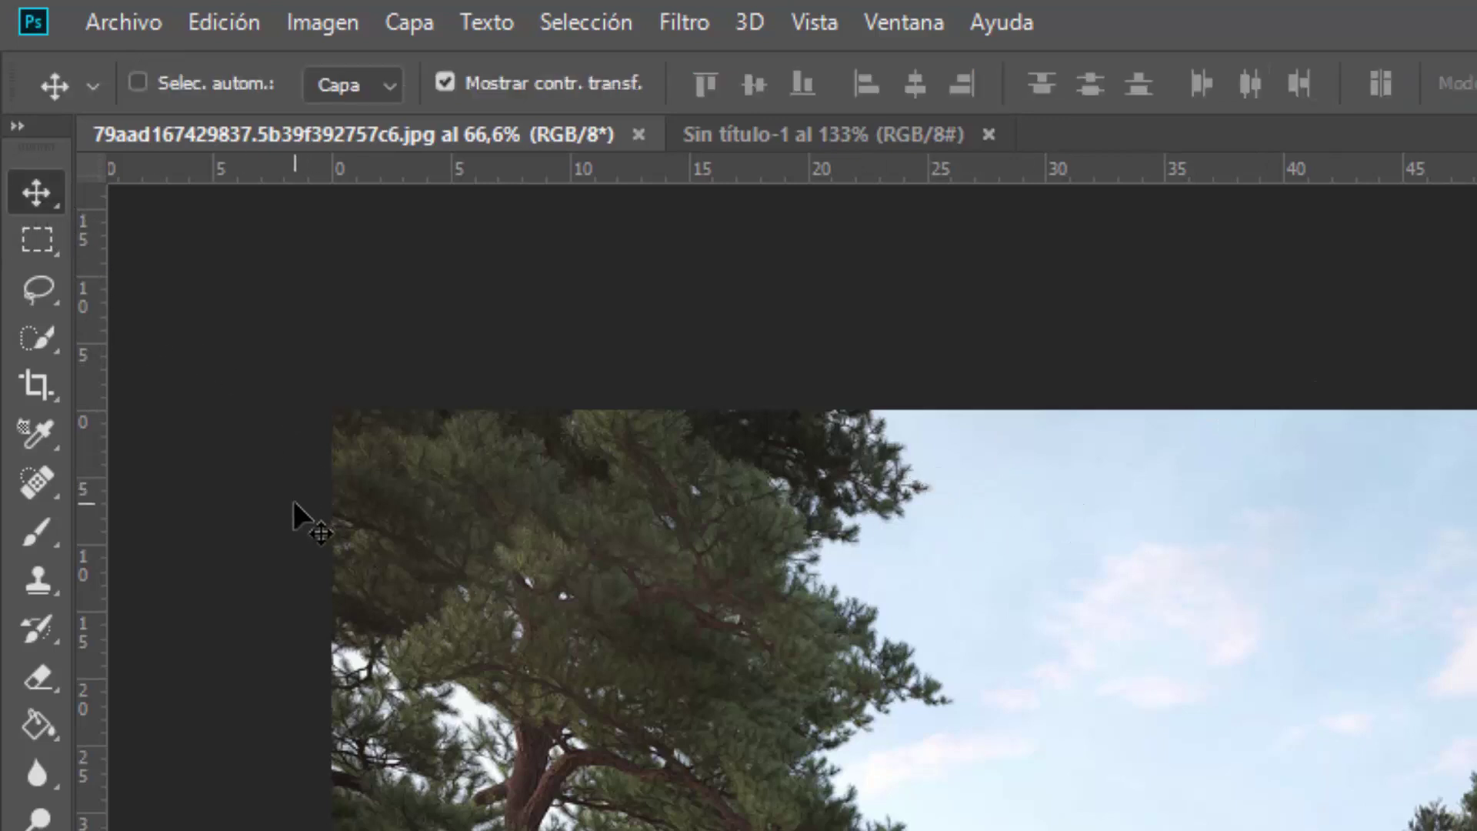
key(i)
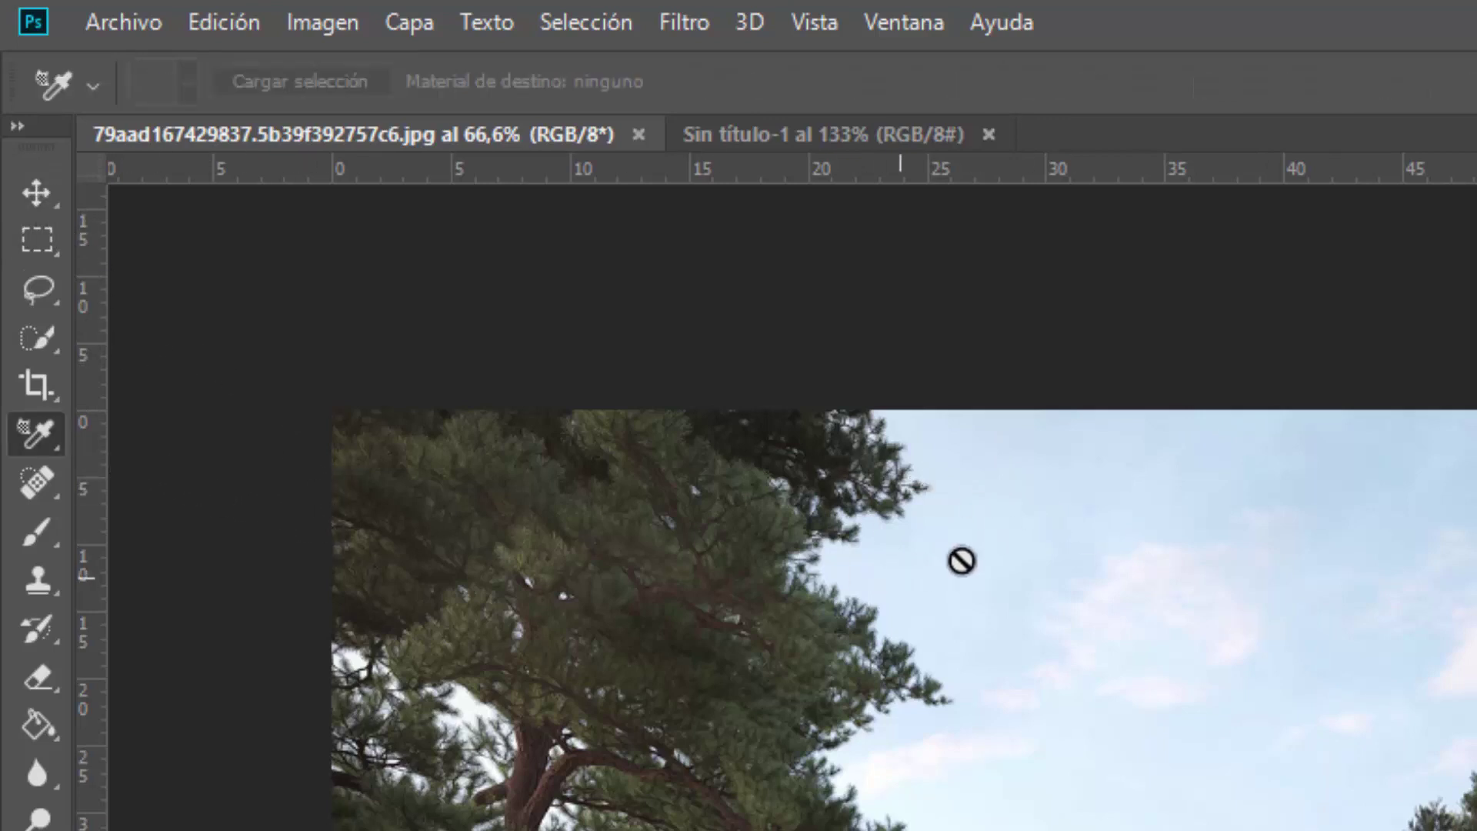
key(c)
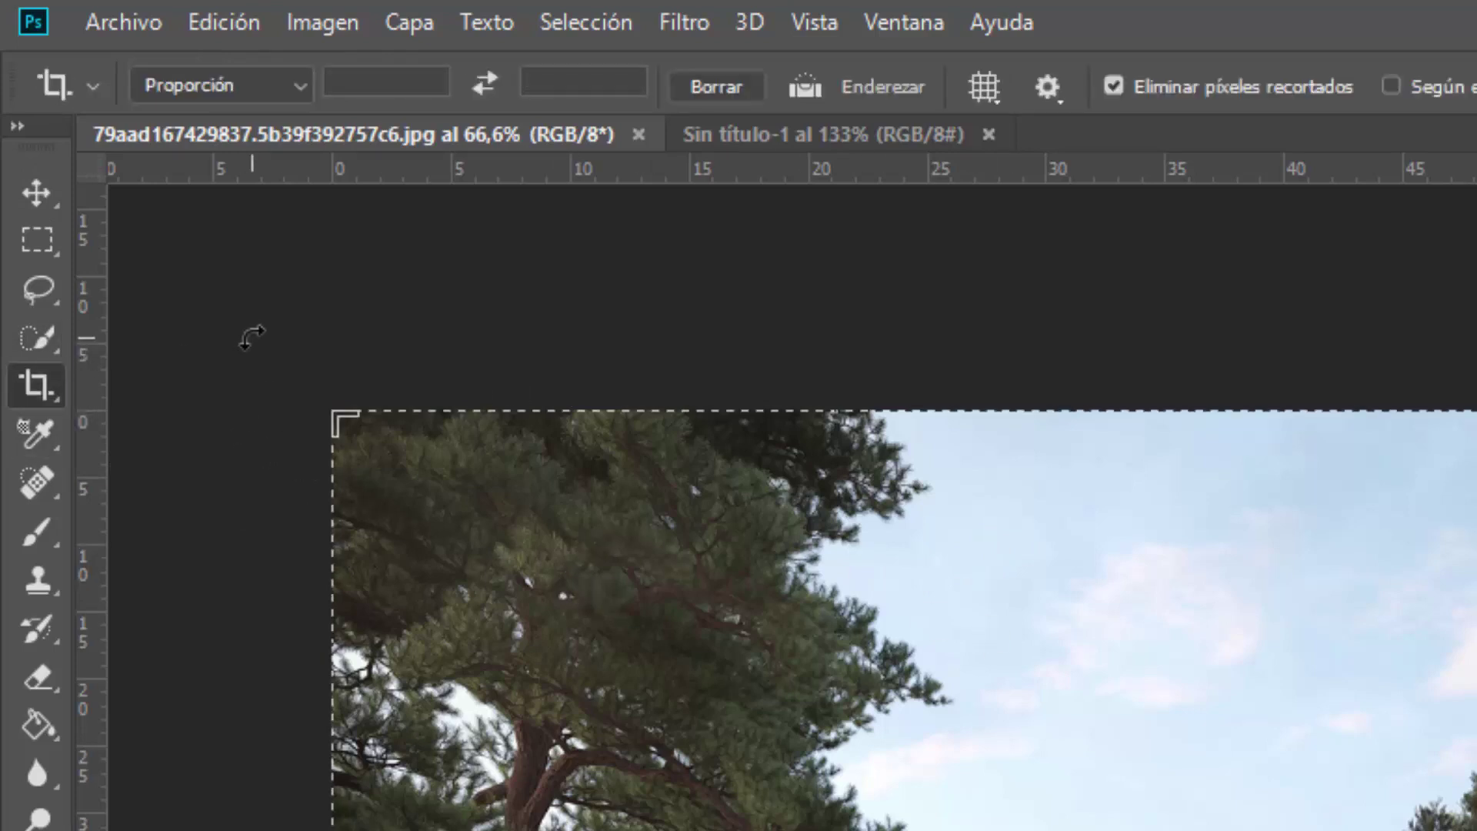
key(v)
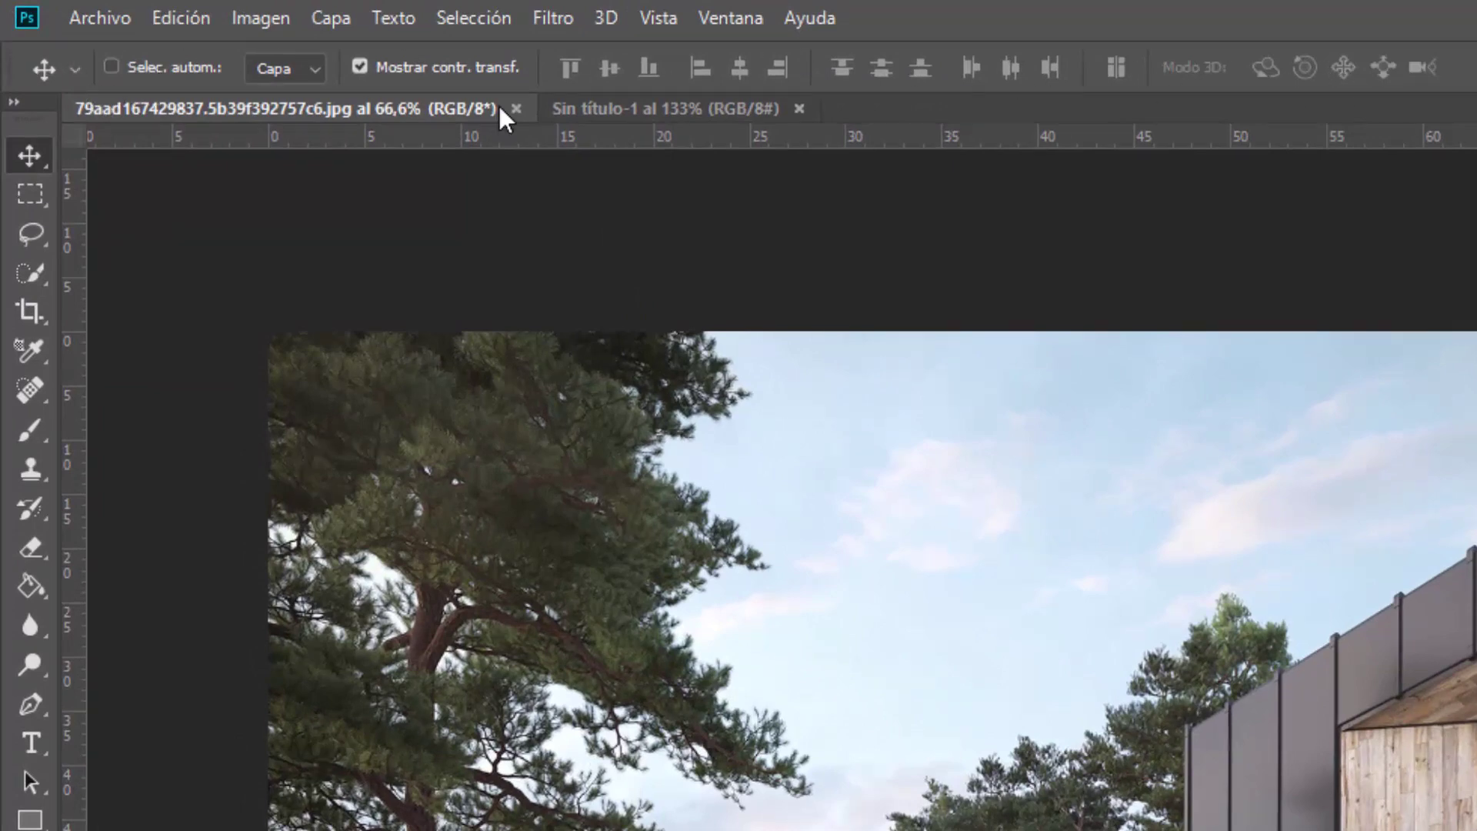
- Try the marquee, lasso and quick selection tools, then select the Brush tool
click(27, 197)
click(29, 234)
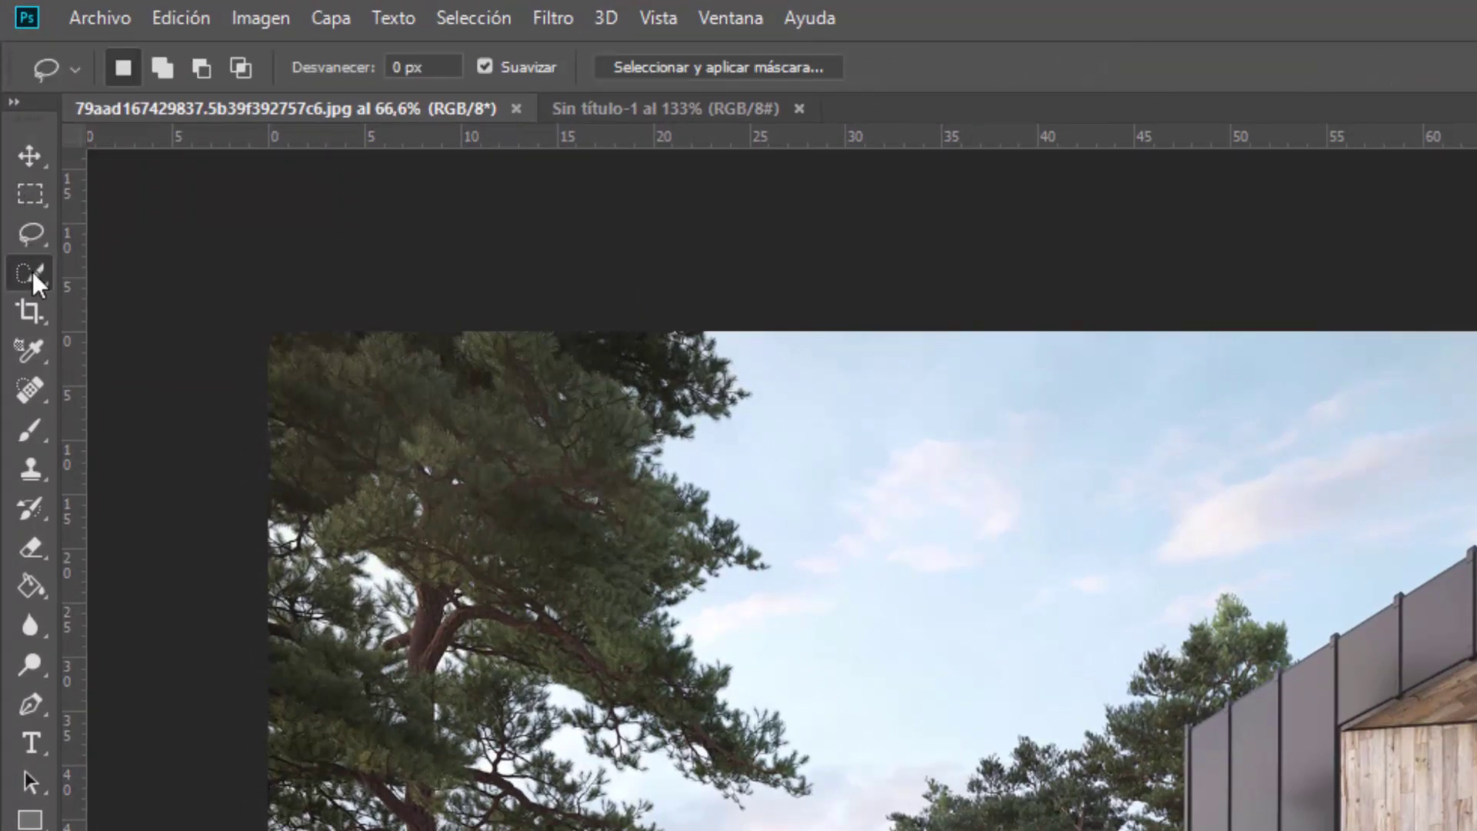
click(31, 272)
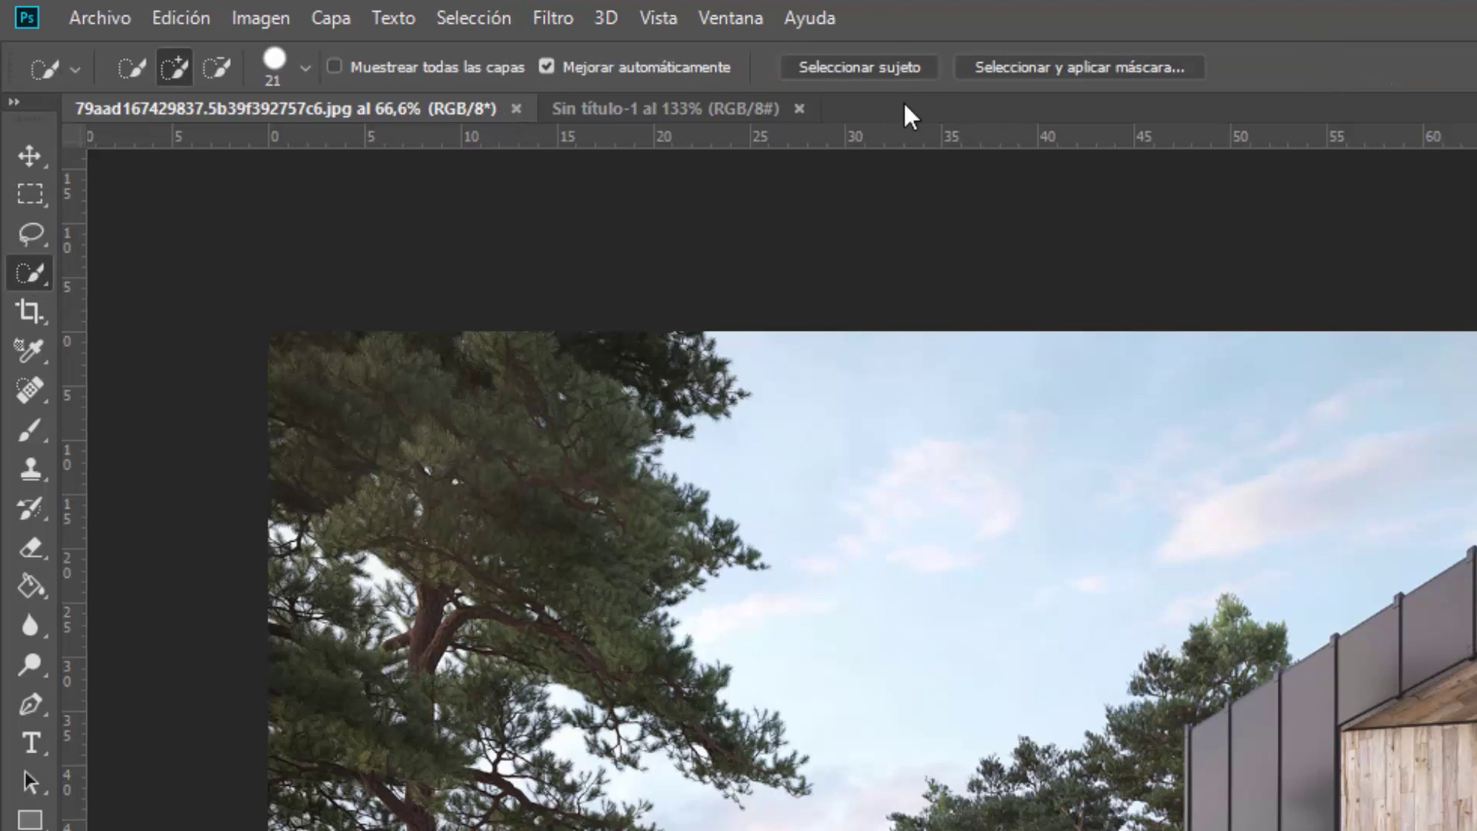
click(31, 433)
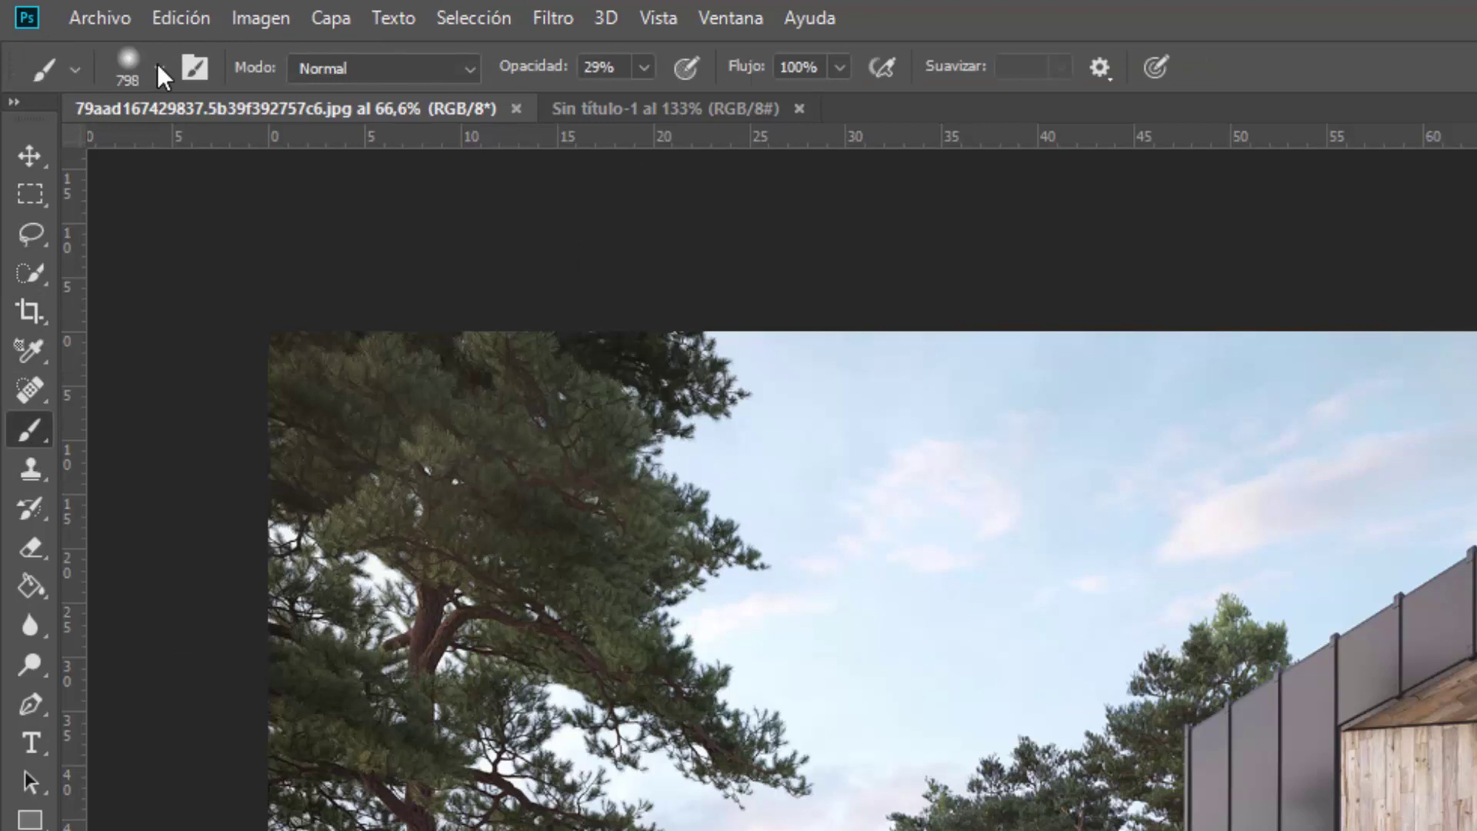
- Set the brush size to 80 px and its opacity to 66%
click(158, 67)
drag(313, 156, 246, 159)
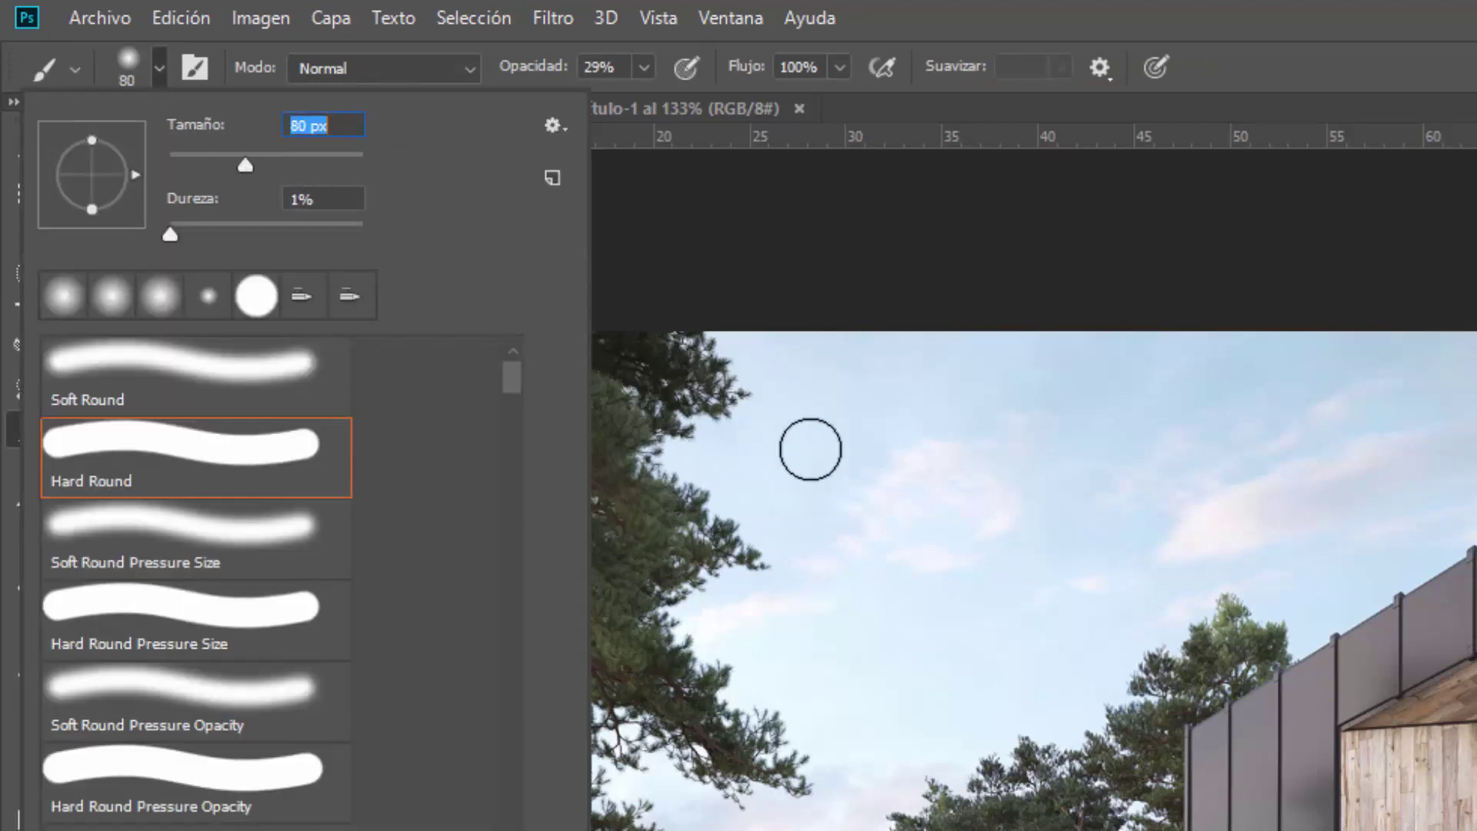
click(646, 67)
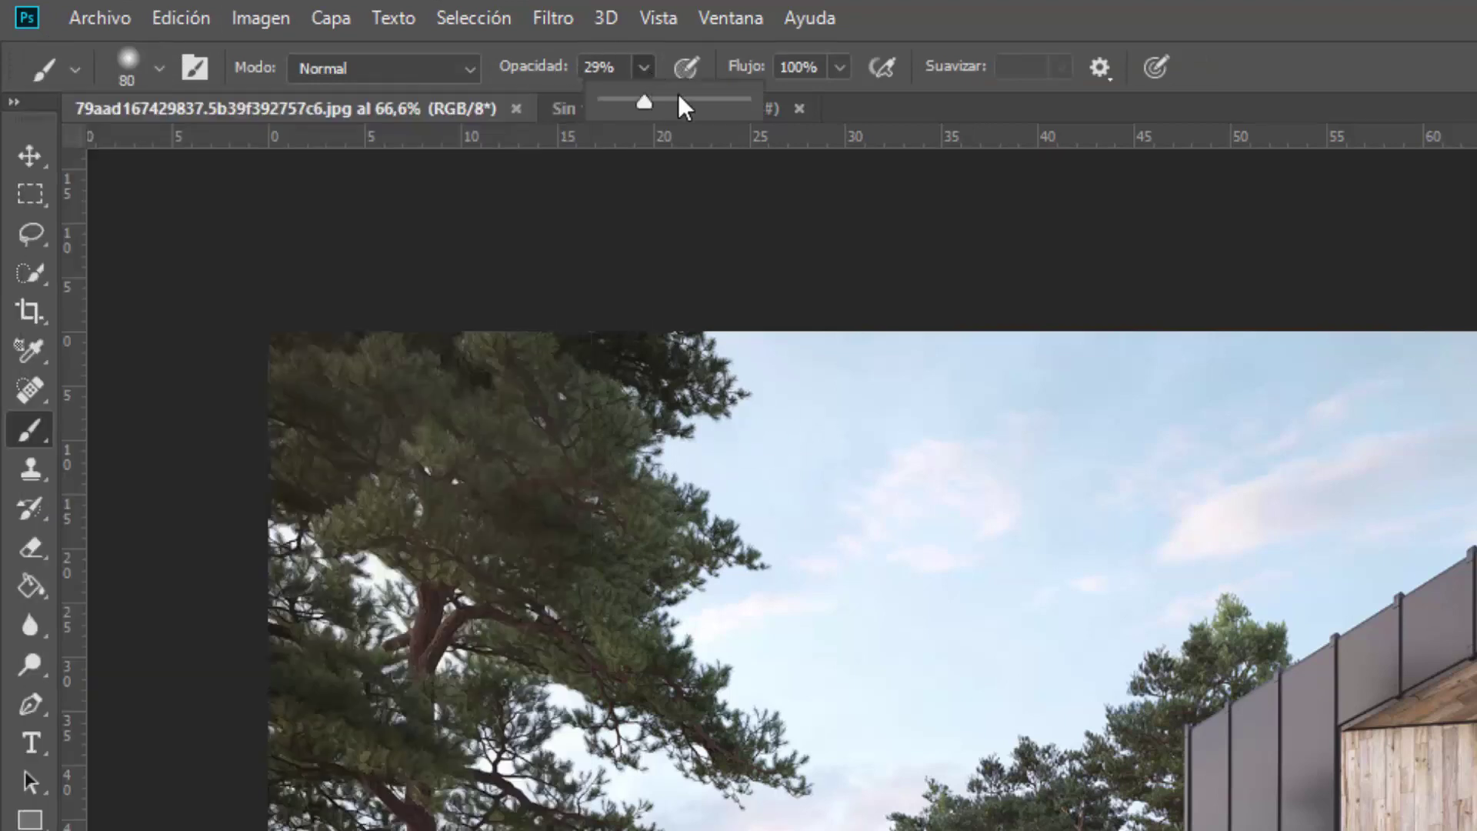
drag(680, 95, 697, 98)
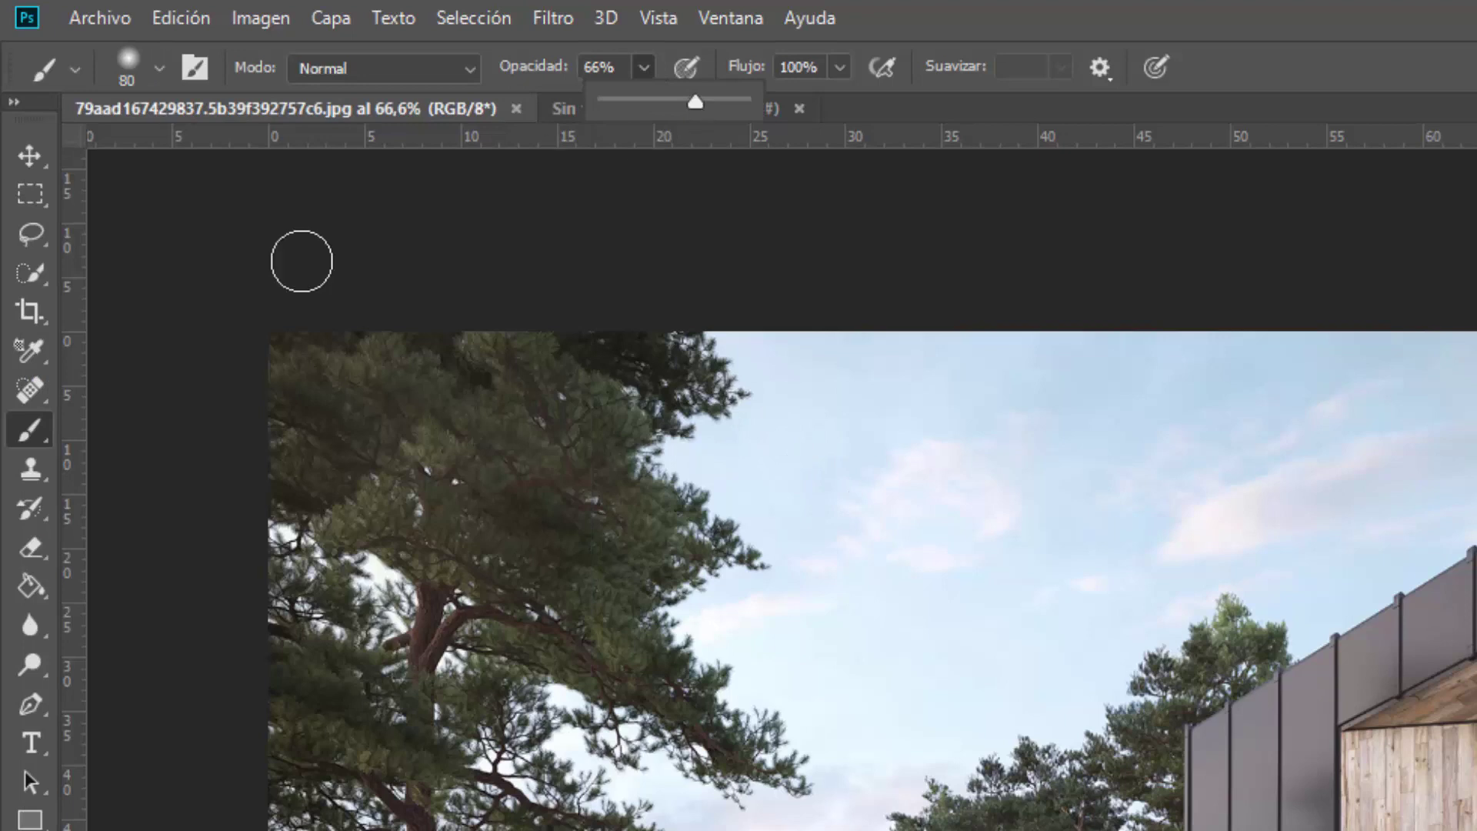
- Try the Crop tool's ratio presets, then the Clone Stamp and Spot Healing Brush
click(41, 317)
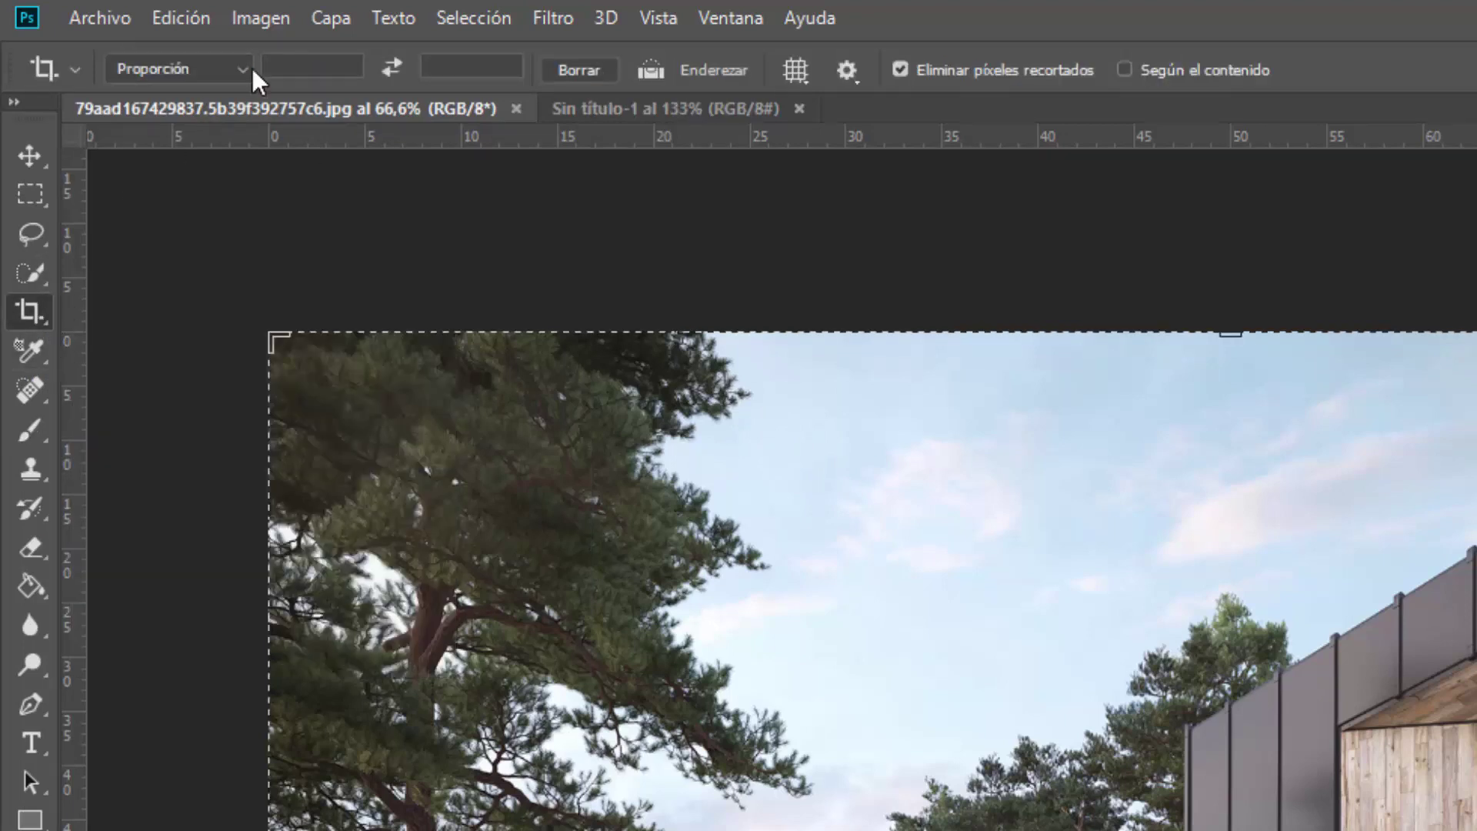
click(248, 70)
click(1311, 92)
click(24, 456)
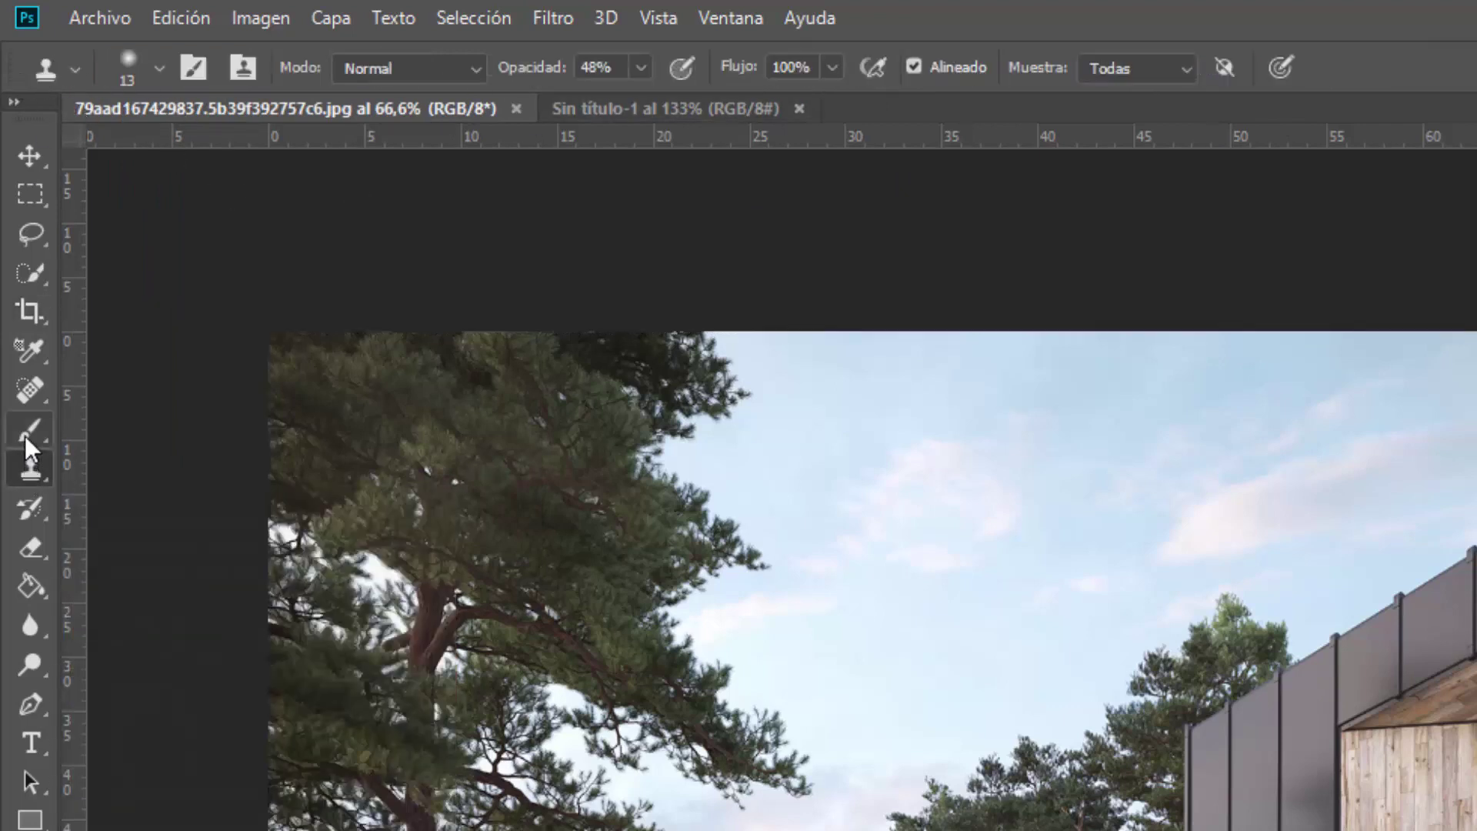
click(29, 390)
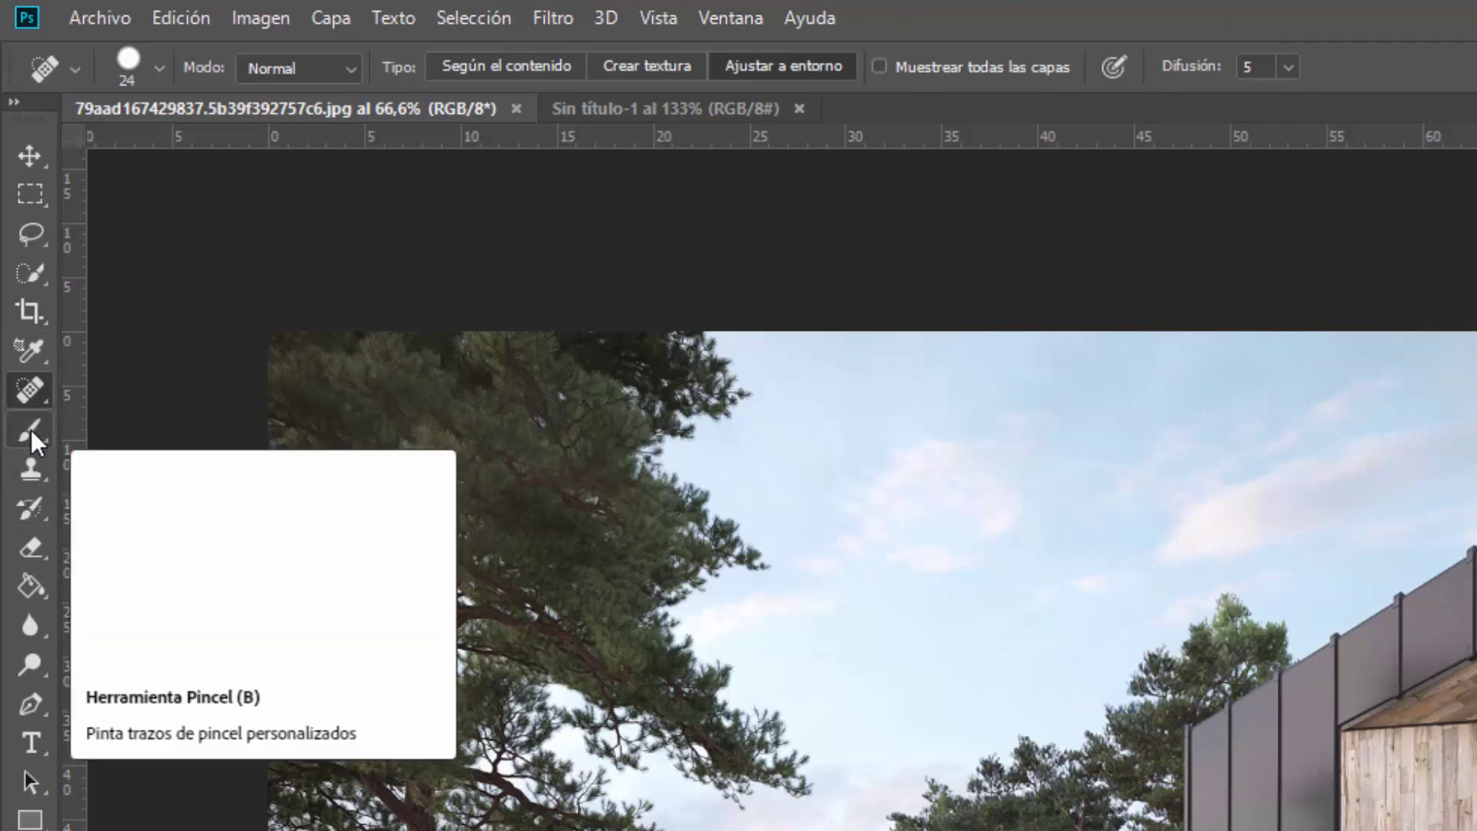
- Select the Eraser and set its opacity to 83% and flow to 36%
click(31, 429)
click(32, 545)
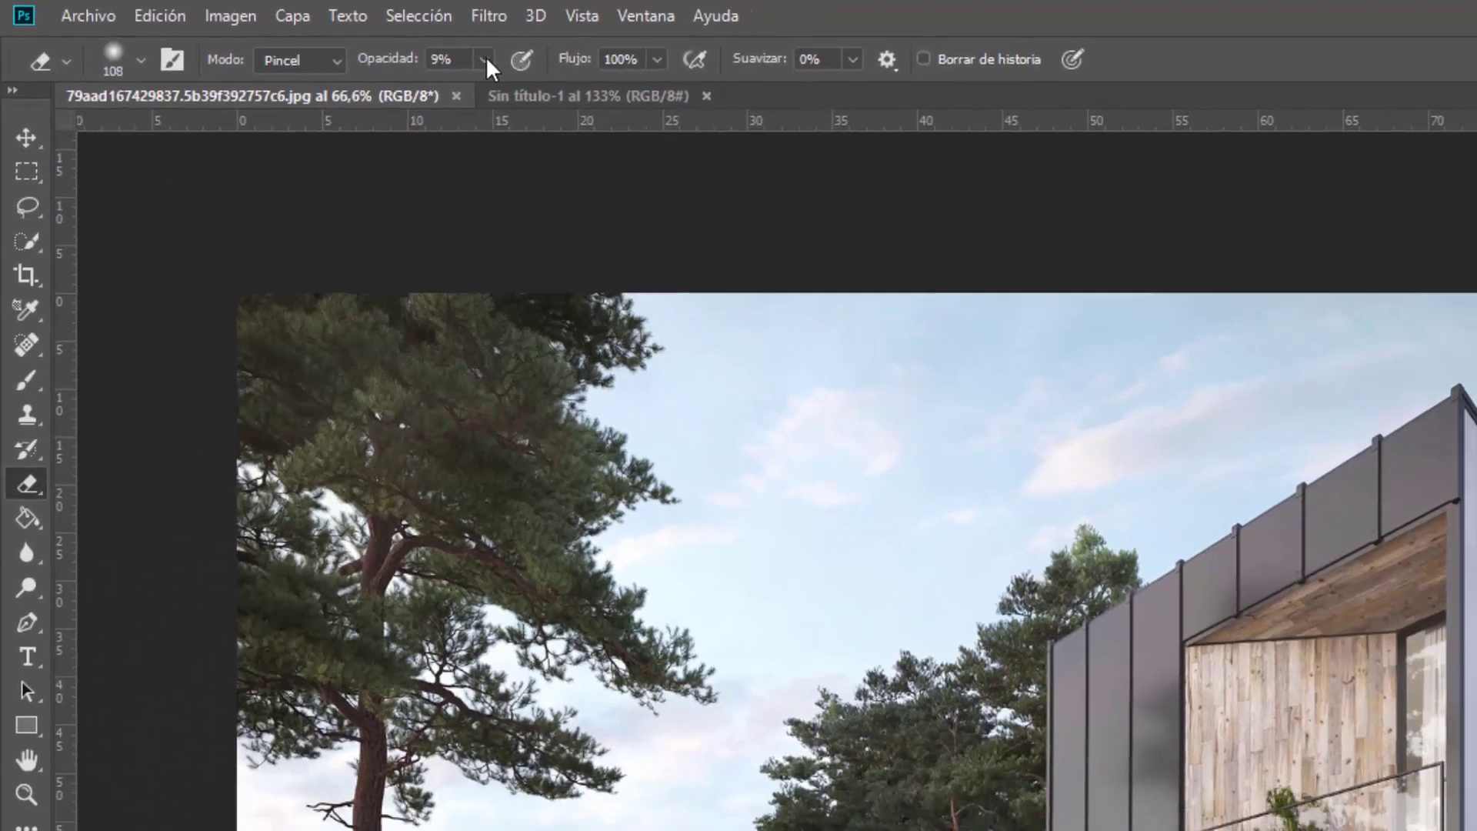
click(546, 67)
drag(547, 101, 651, 101)
click(380, 34)
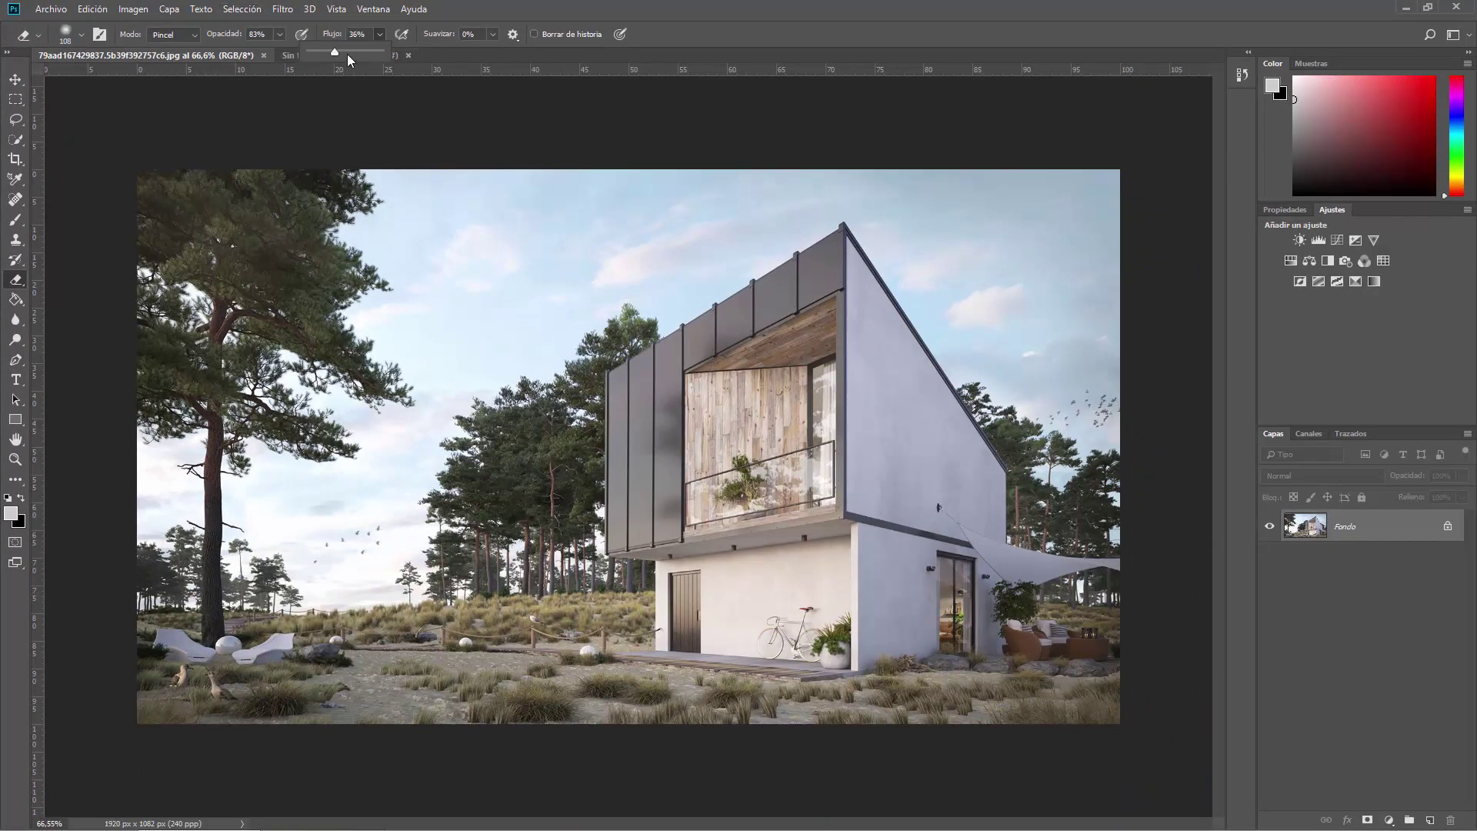
click(685, 29)
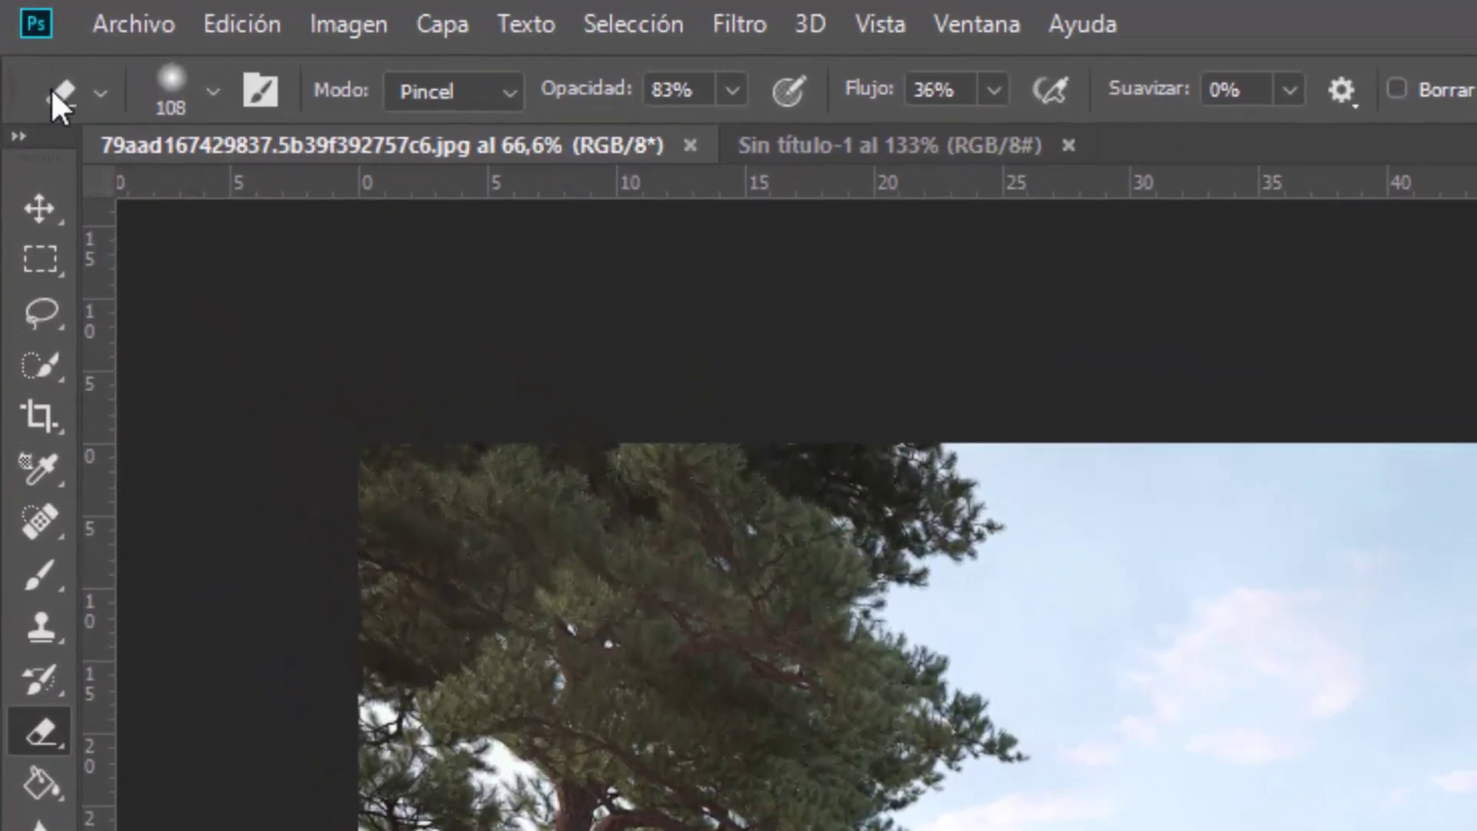
- Cycle through several tools and reset the Spot Healing Brush to its defaults
click(38, 205)
click(40, 360)
click(42, 469)
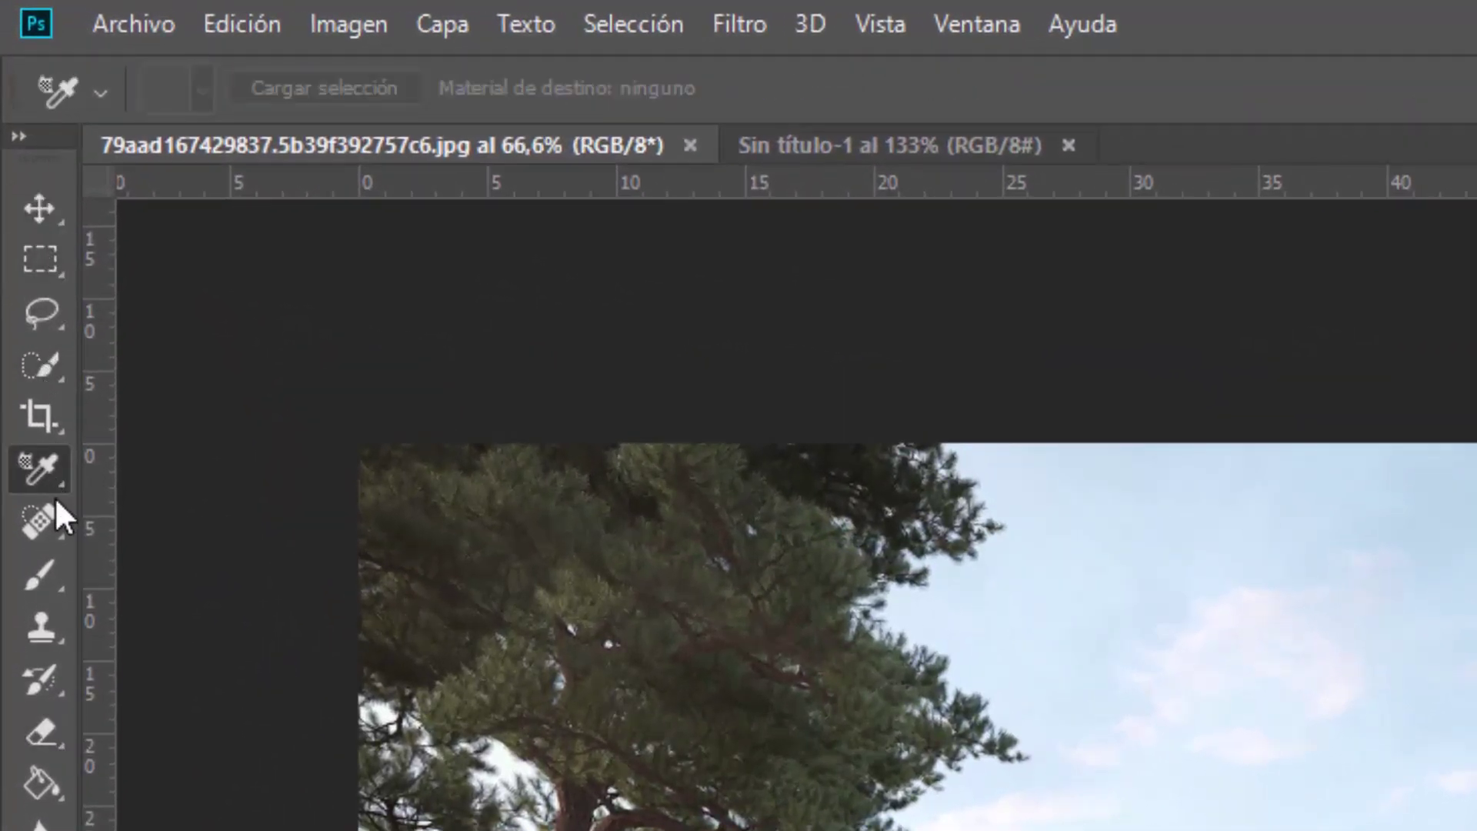
click(47, 515)
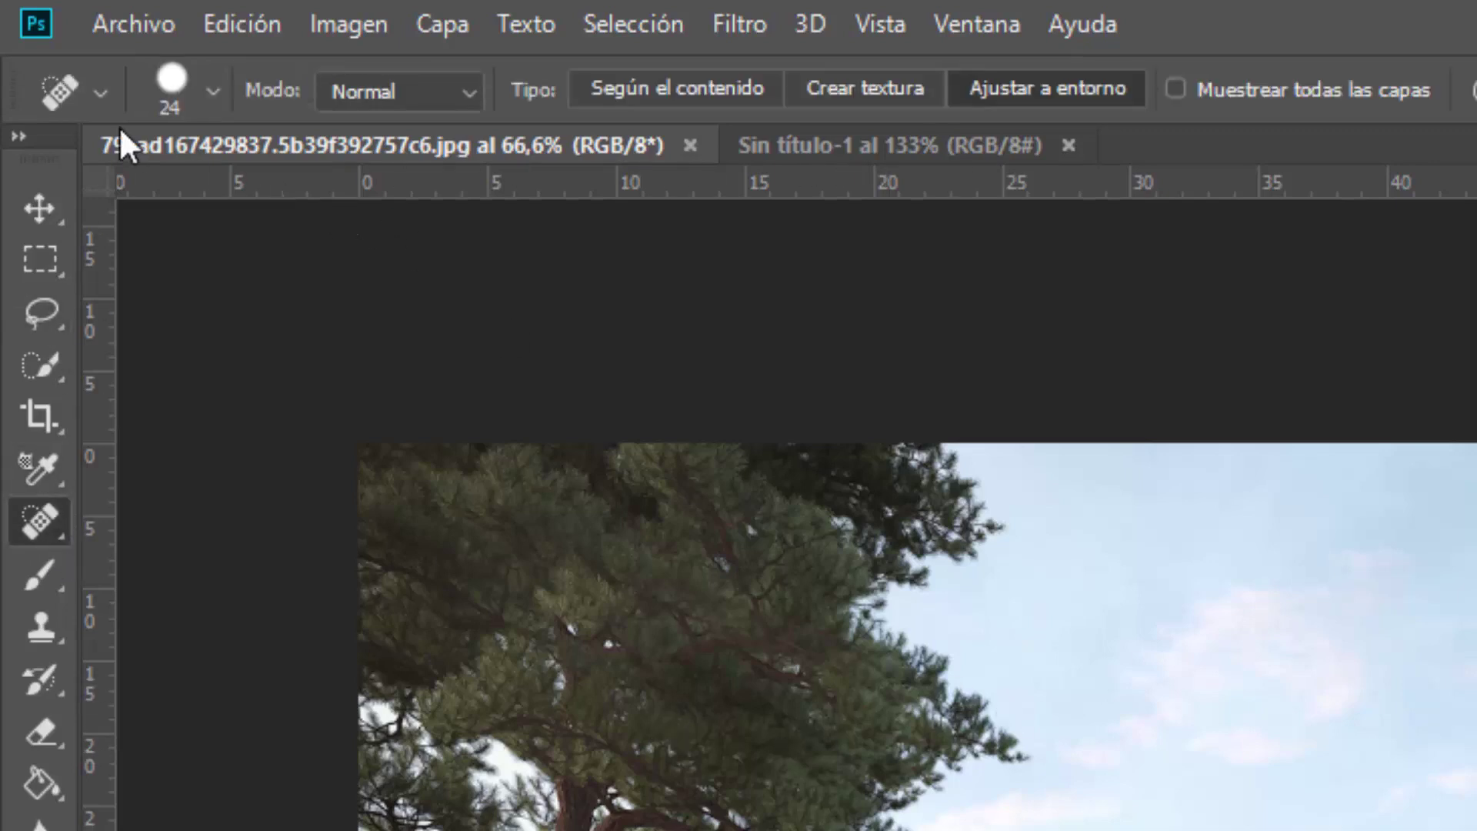
right_click(51, 88)
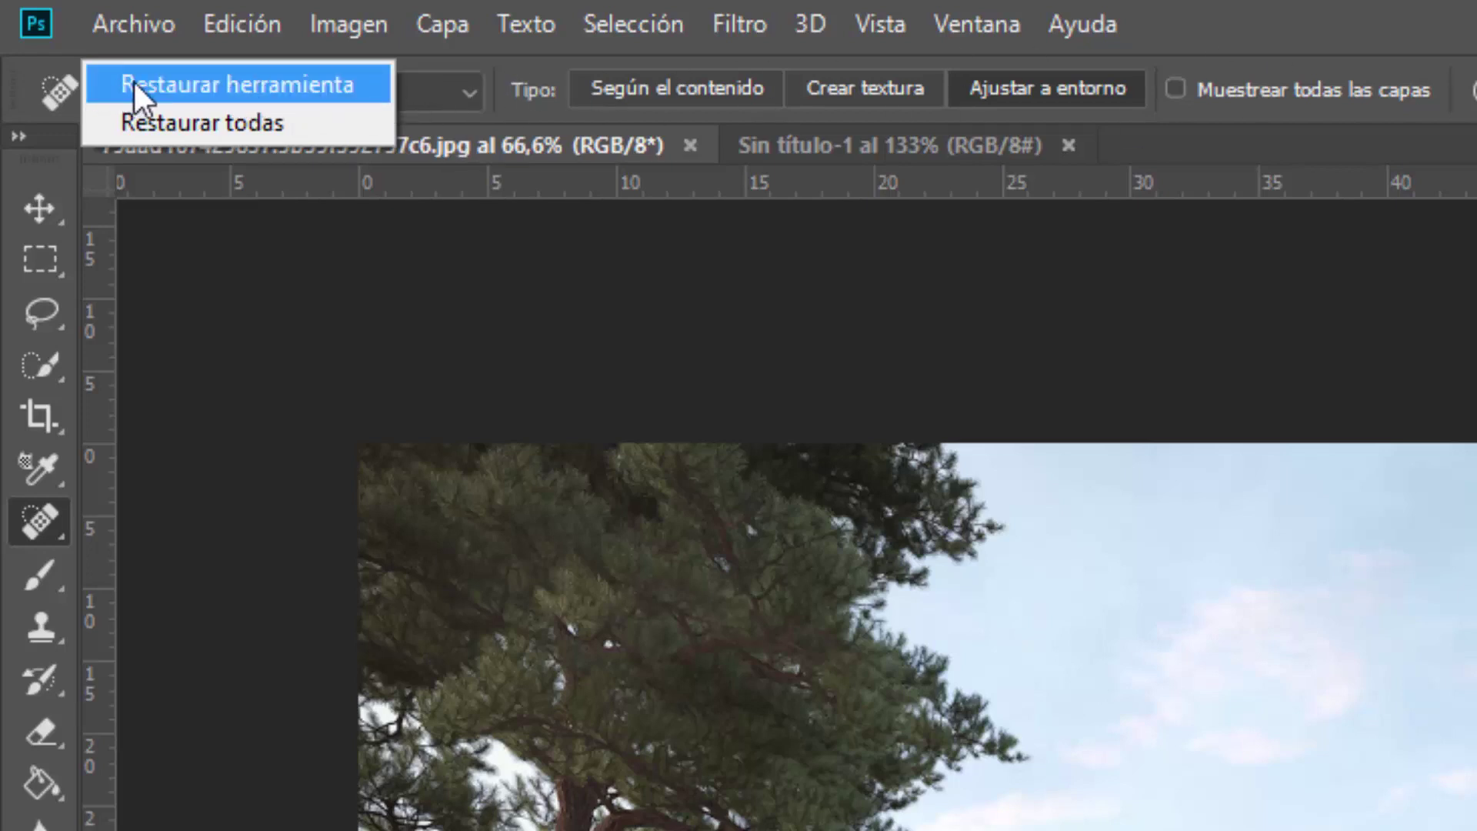
click(238, 91)
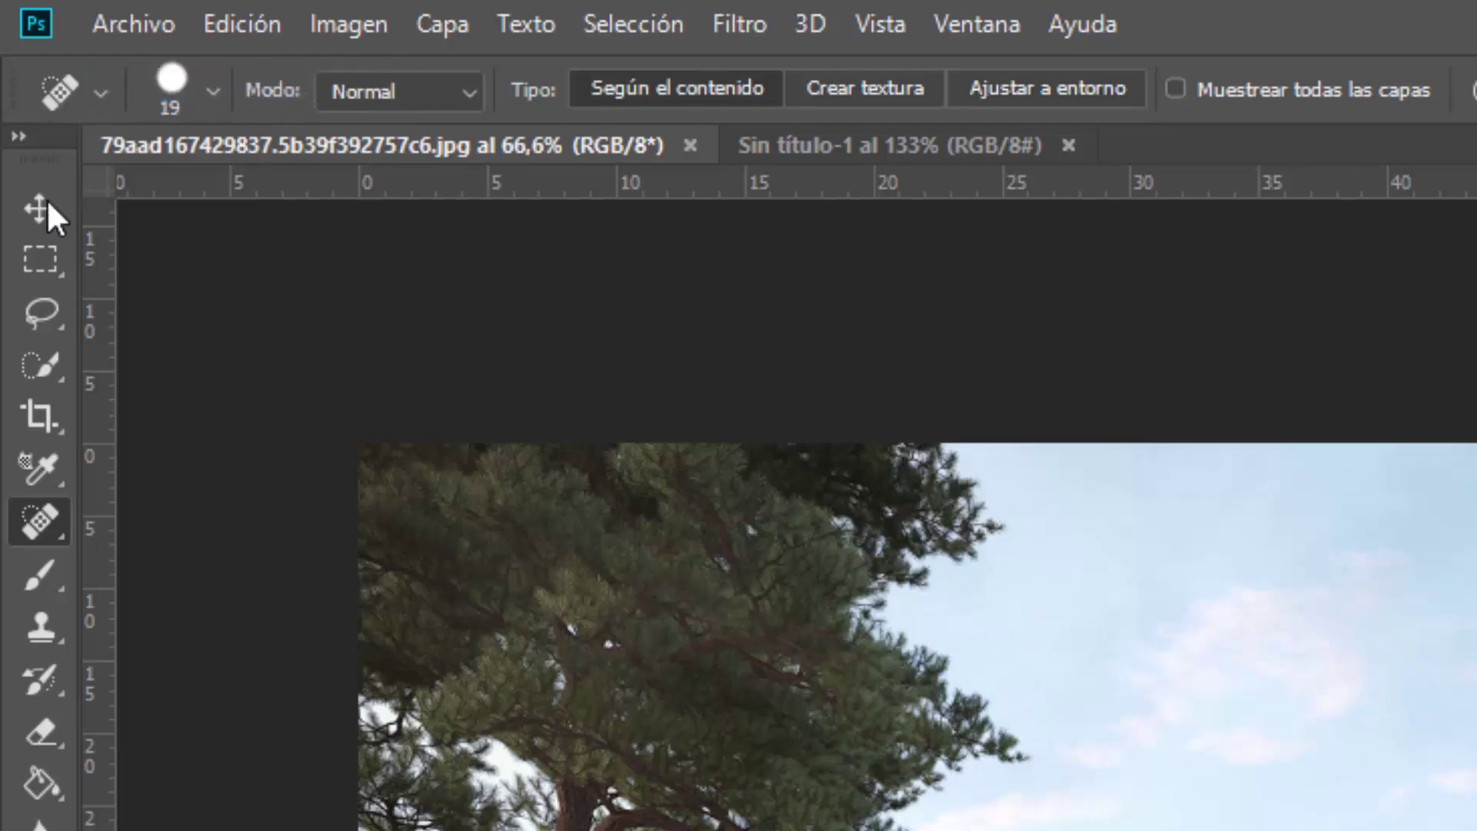
- Select the Brush and reset it with Restaurar herramienta
click(35, 573)
right_click(46, 82)
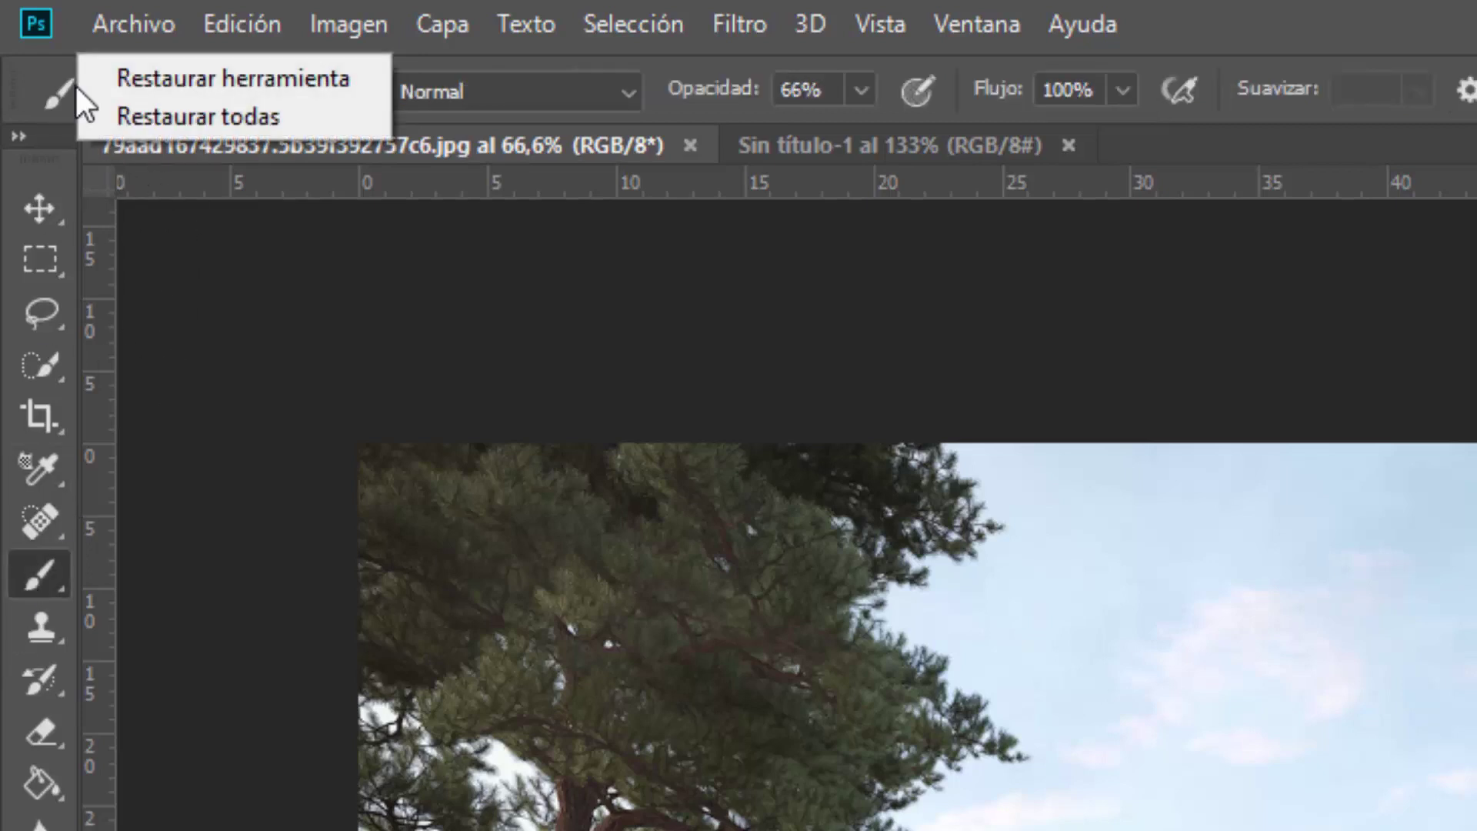
click(170, 77)
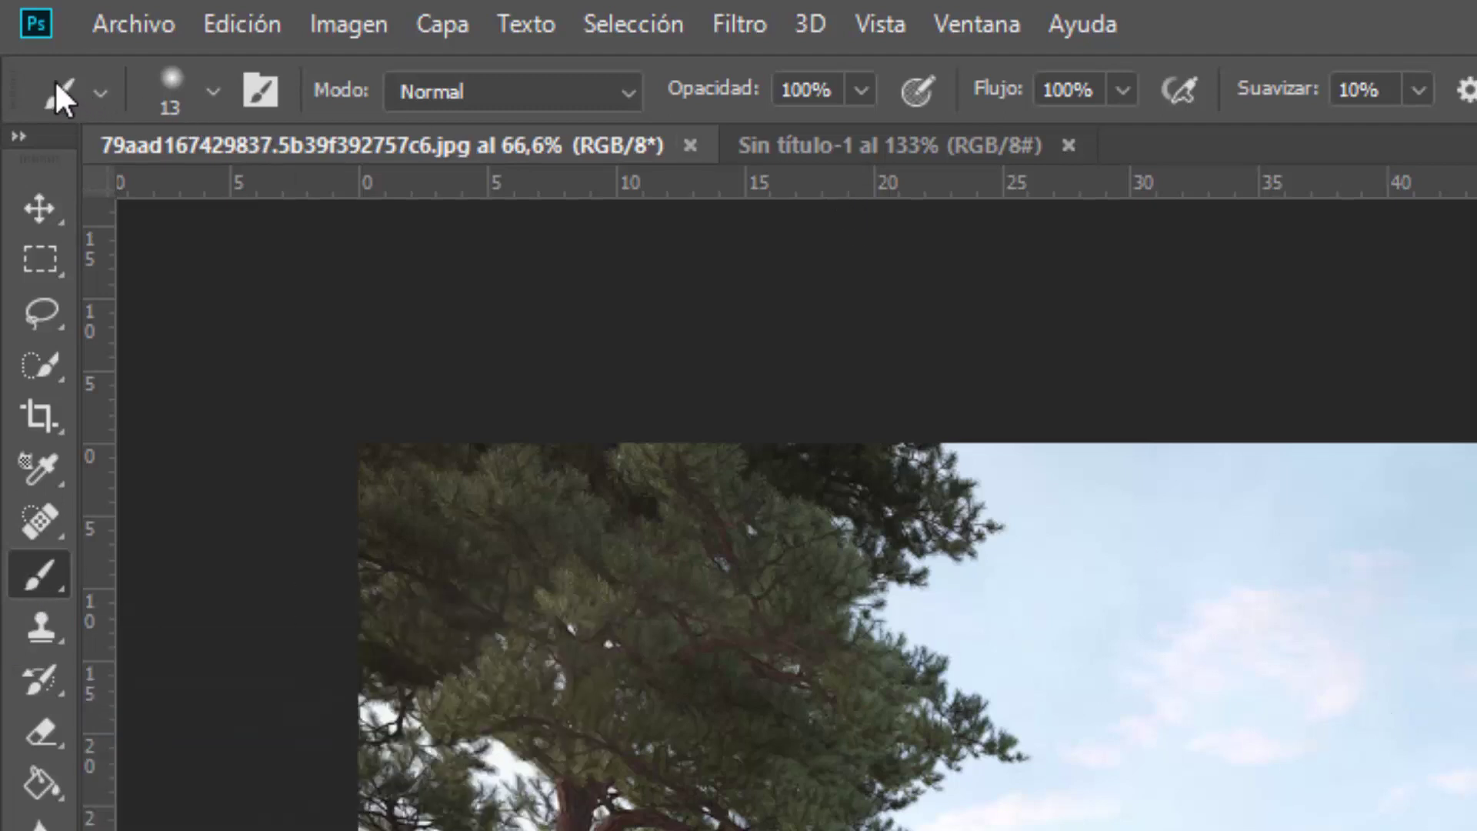
right_click(57, 84)
- Paint and undo a test stroke on the sky, then set brush opacity back to 100%
drag(1109, 592, 1378, 528)
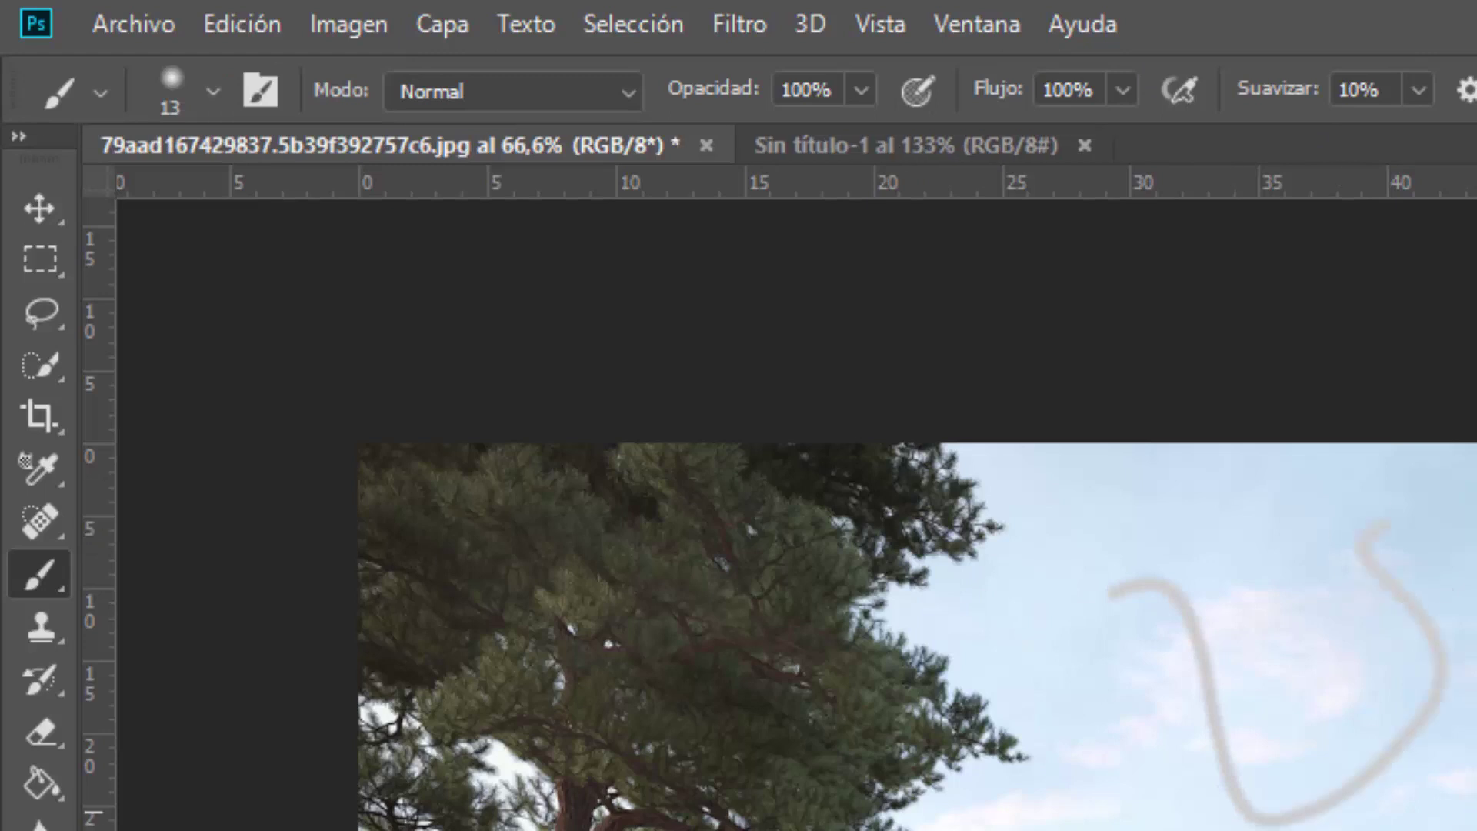
key(ctrl+z)
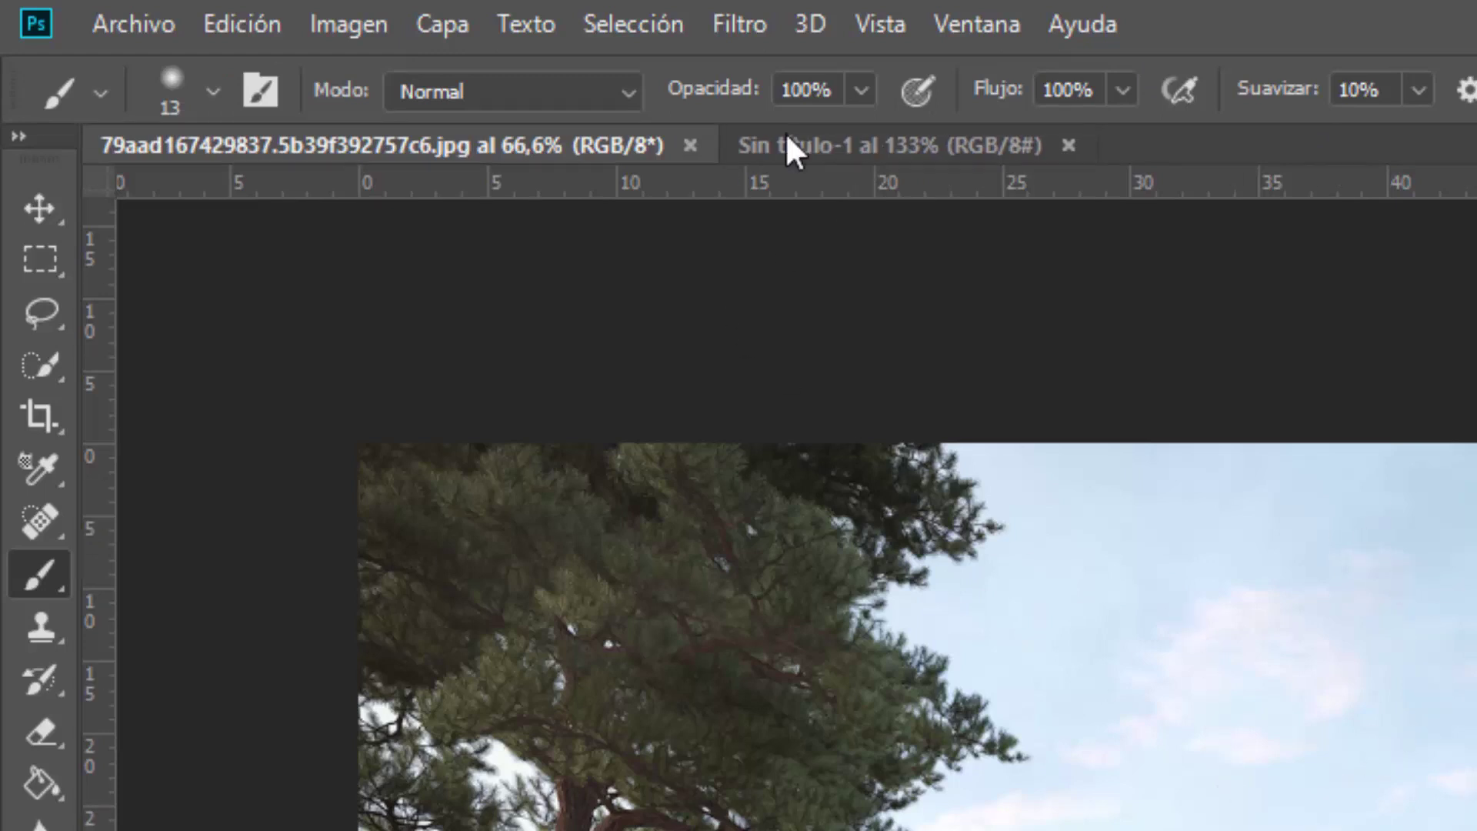
drag(860, 89, 731, 136)
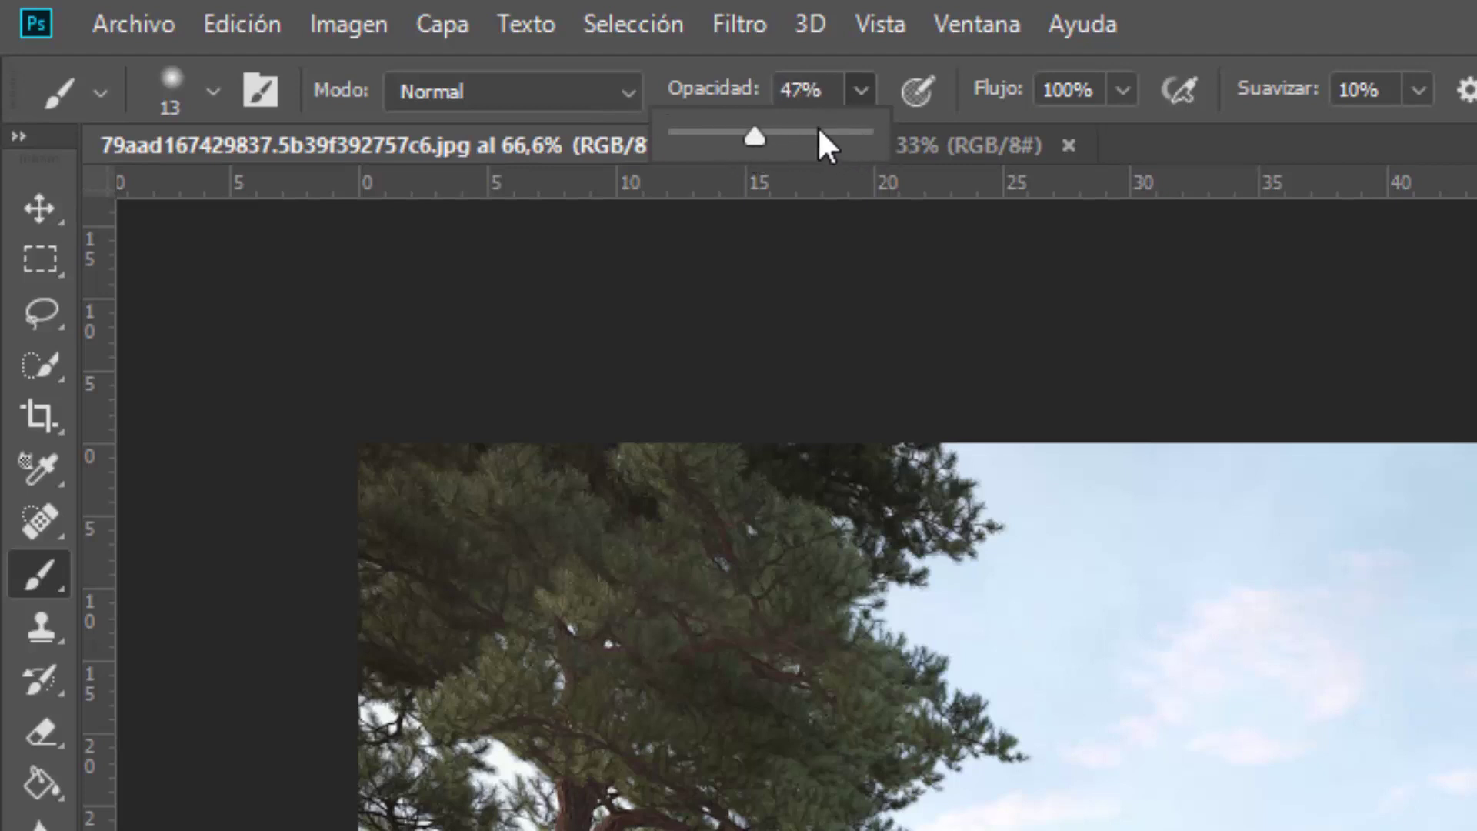
drag(819, 132, 1104, 99)
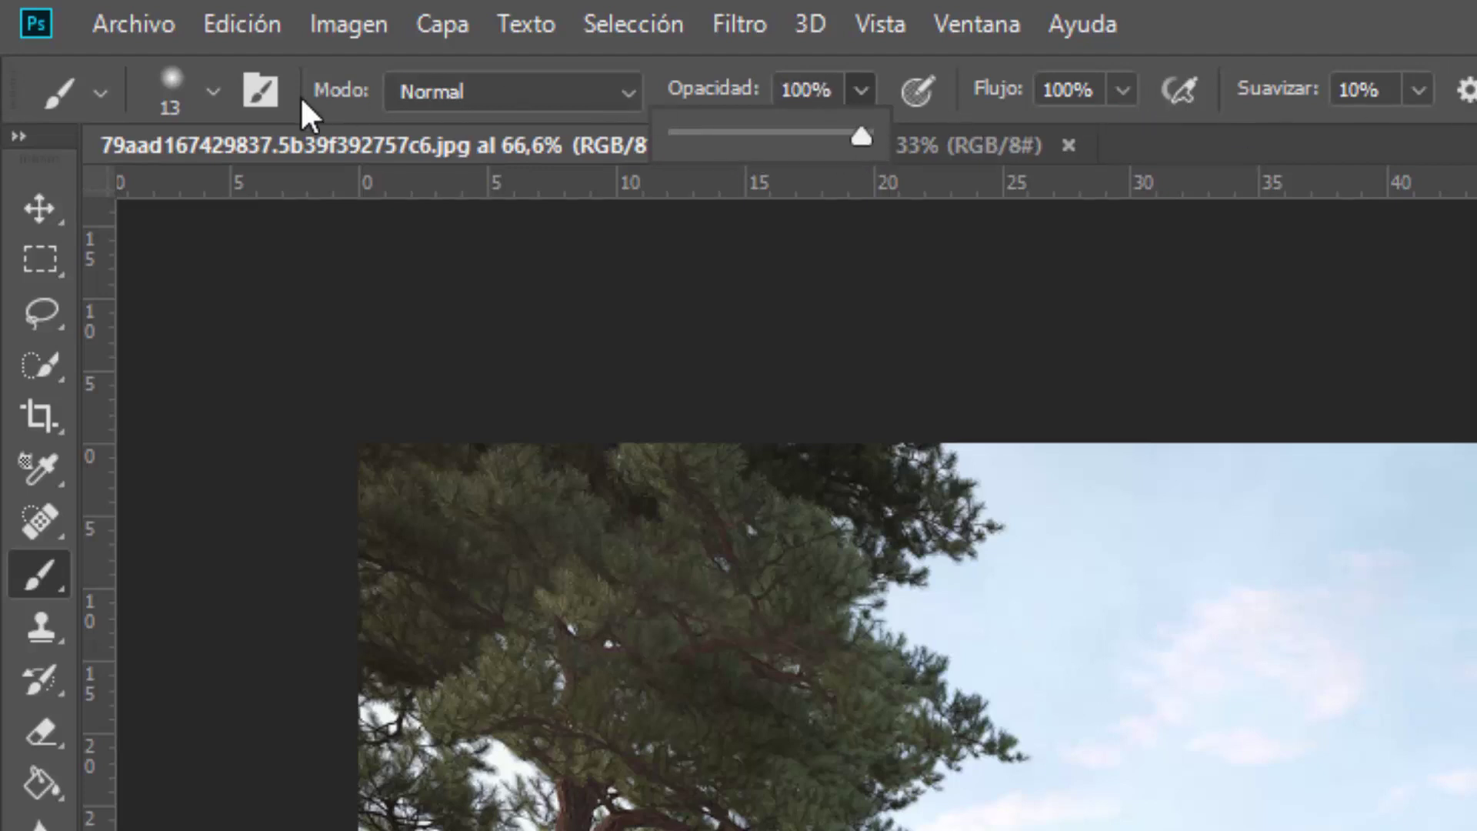
click(630, 89)
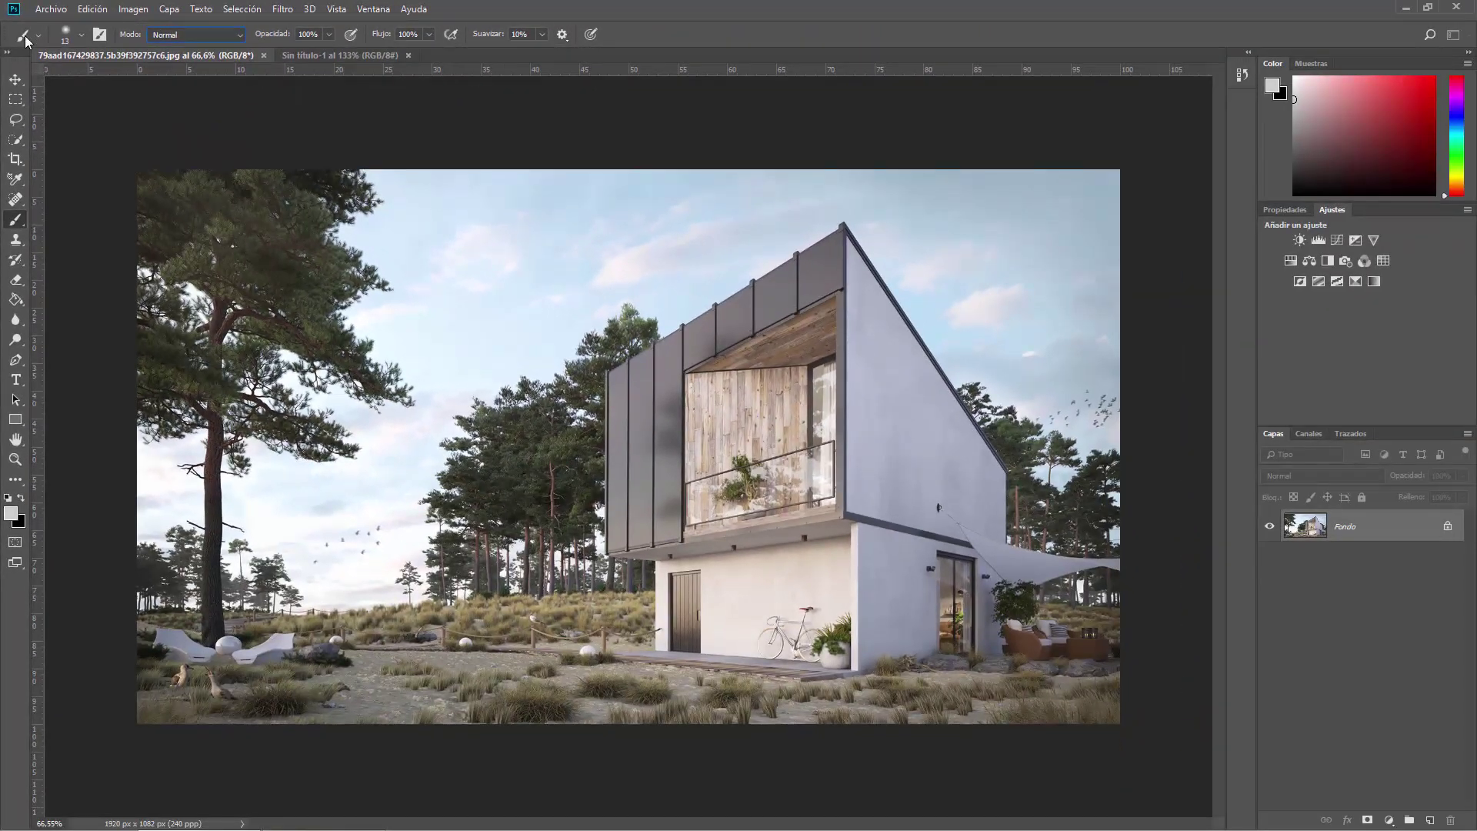
- Choose Restaurar todas from the tool-preset menu and confirm resetting every tool
right_click(25, 36)
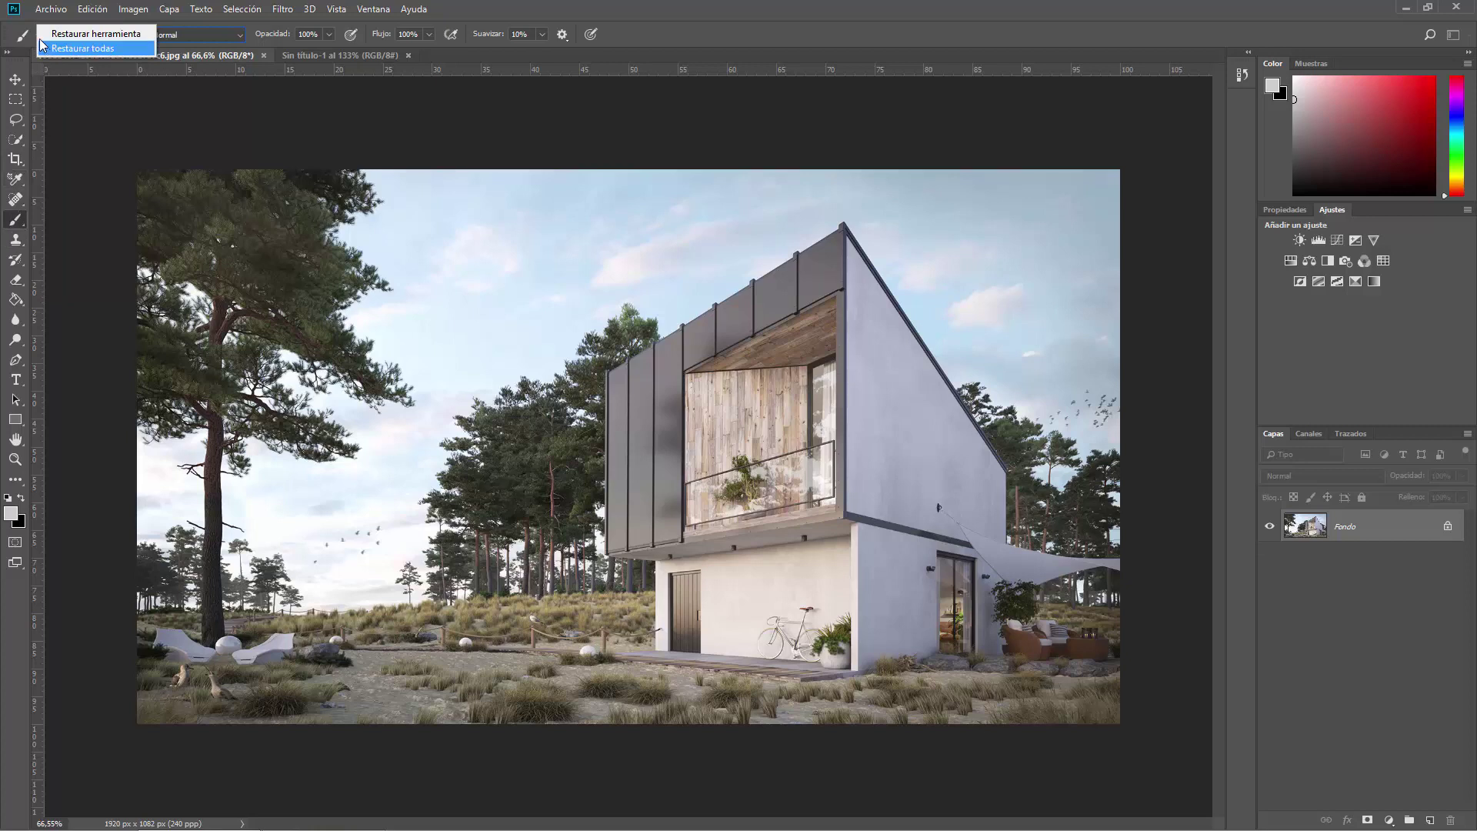
click(107, 50)
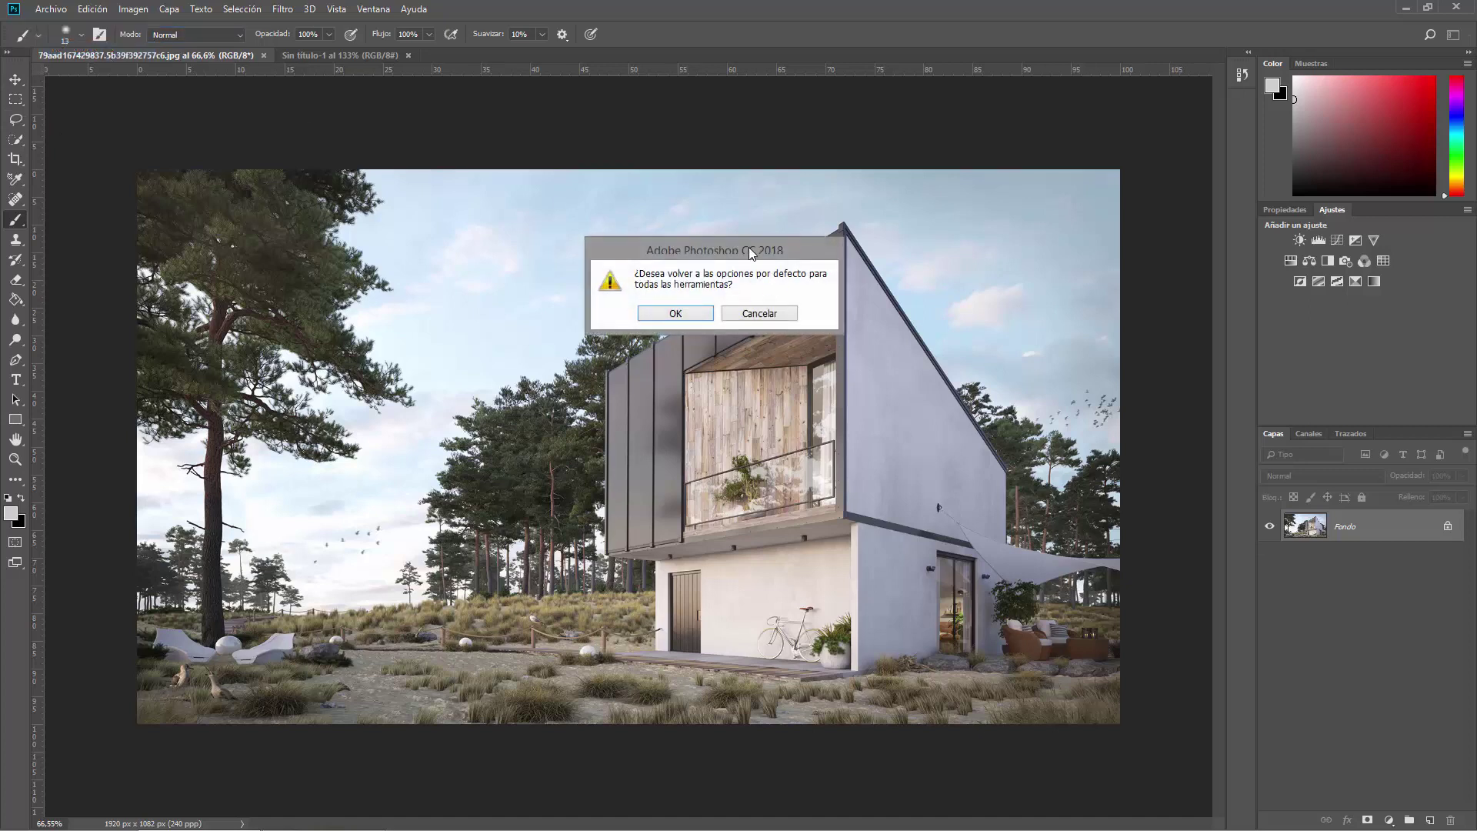
drag(752, 252, 542, 227)
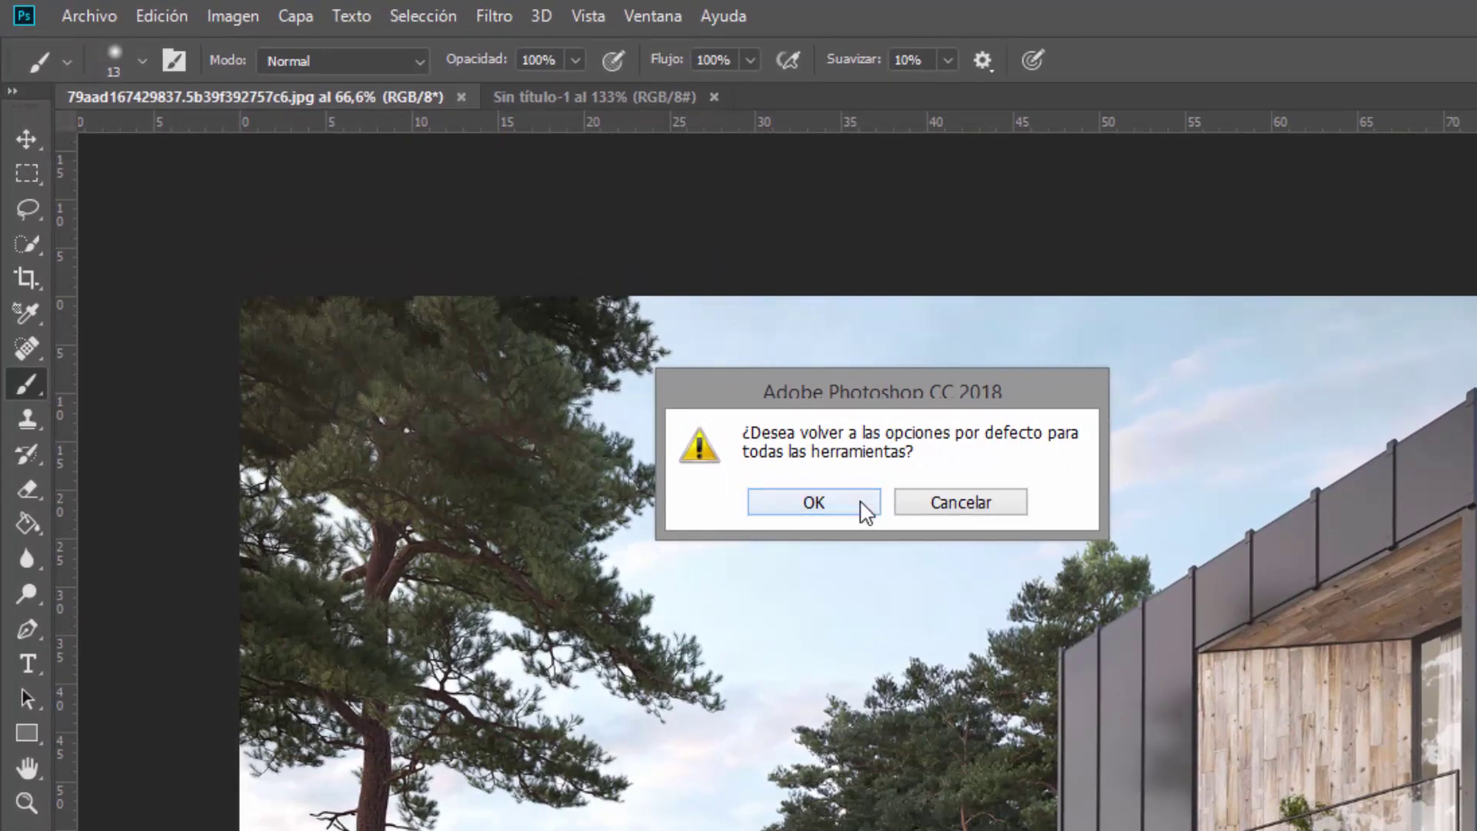
click(817, 504)
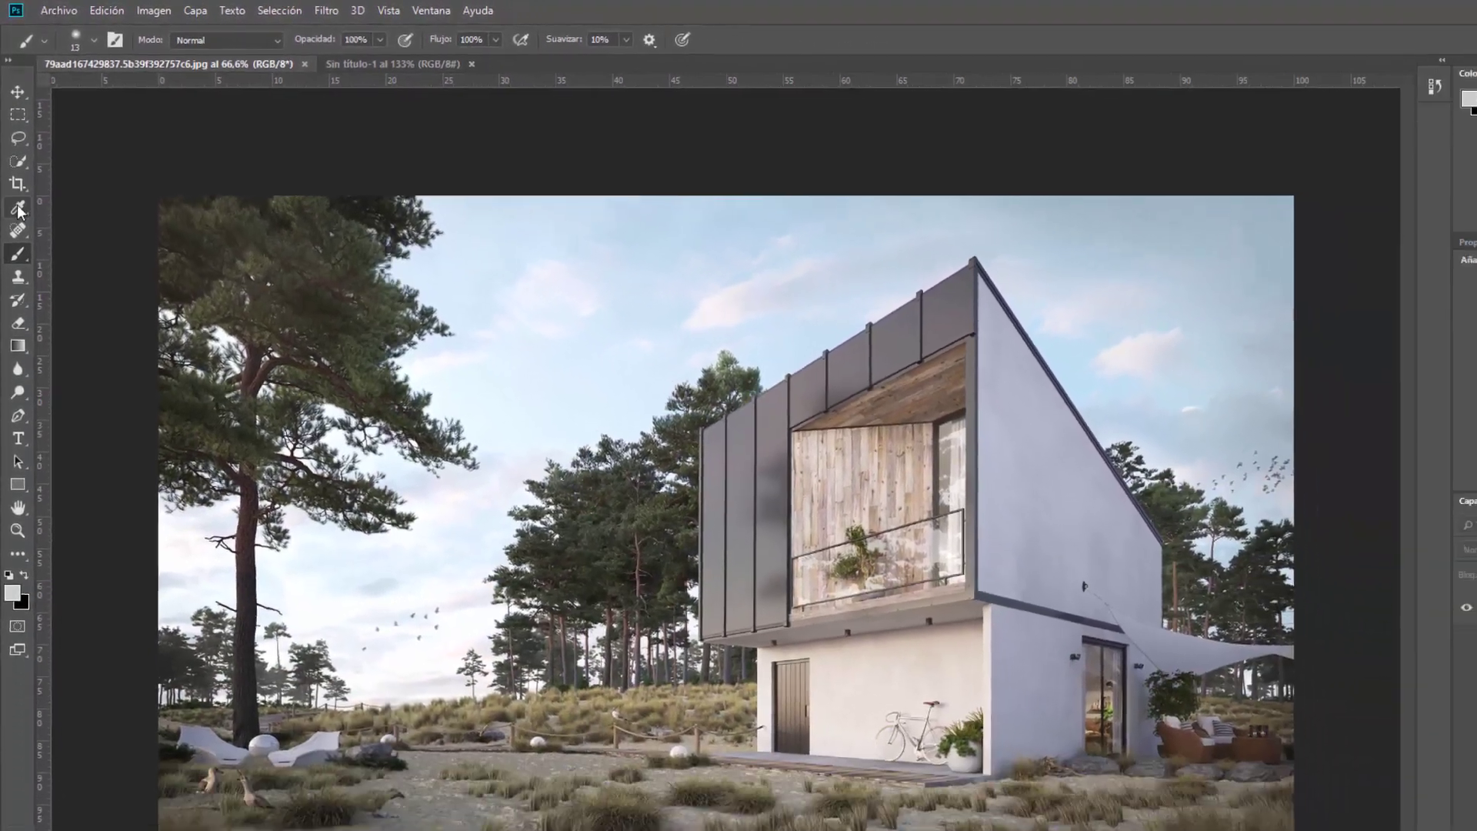
- Select Spot Healing then the Move tool, zoom in slightly, and show the Ventana menu panels
click(15, 199)
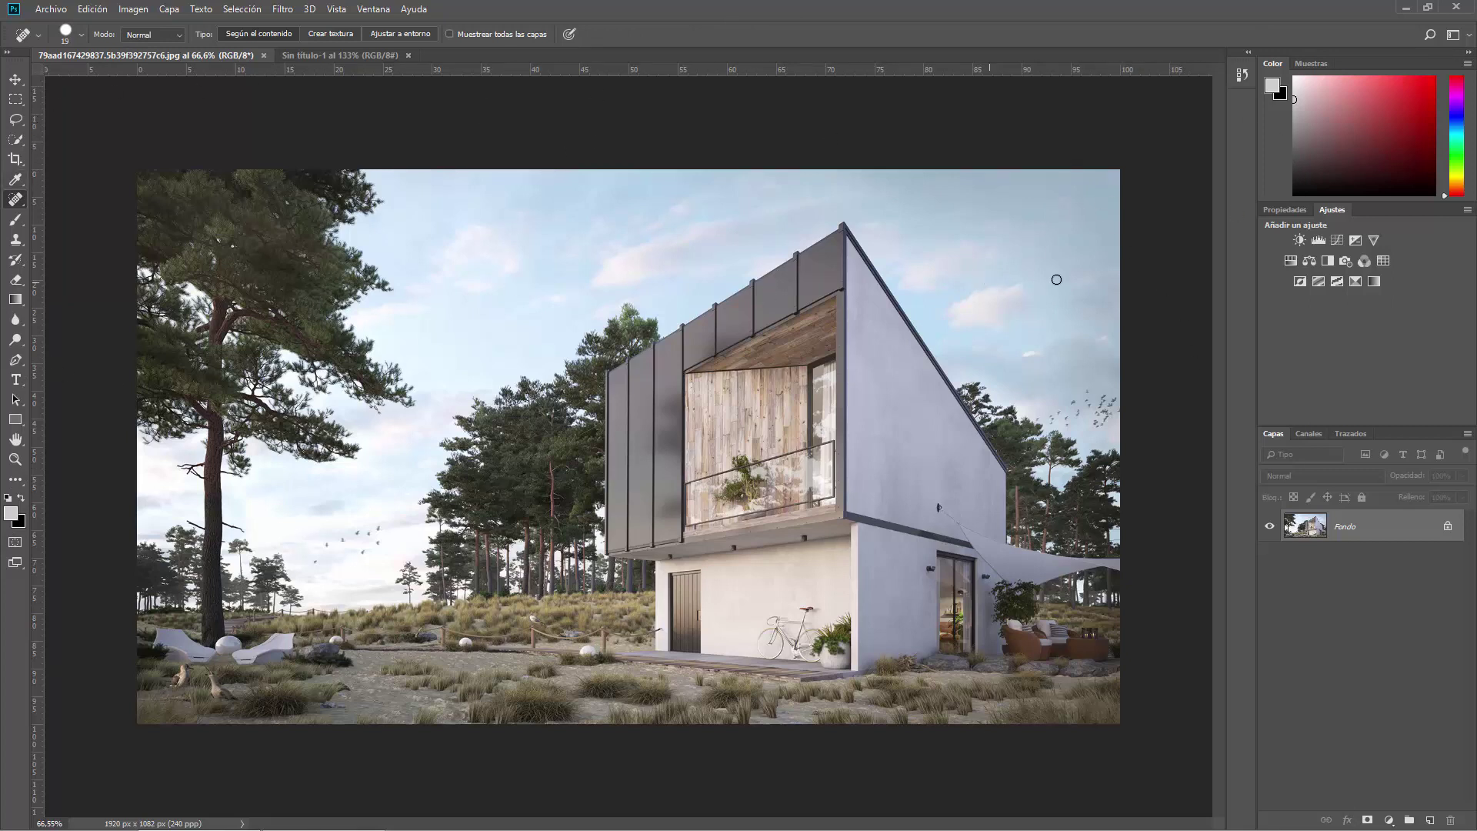
click(16, 79)
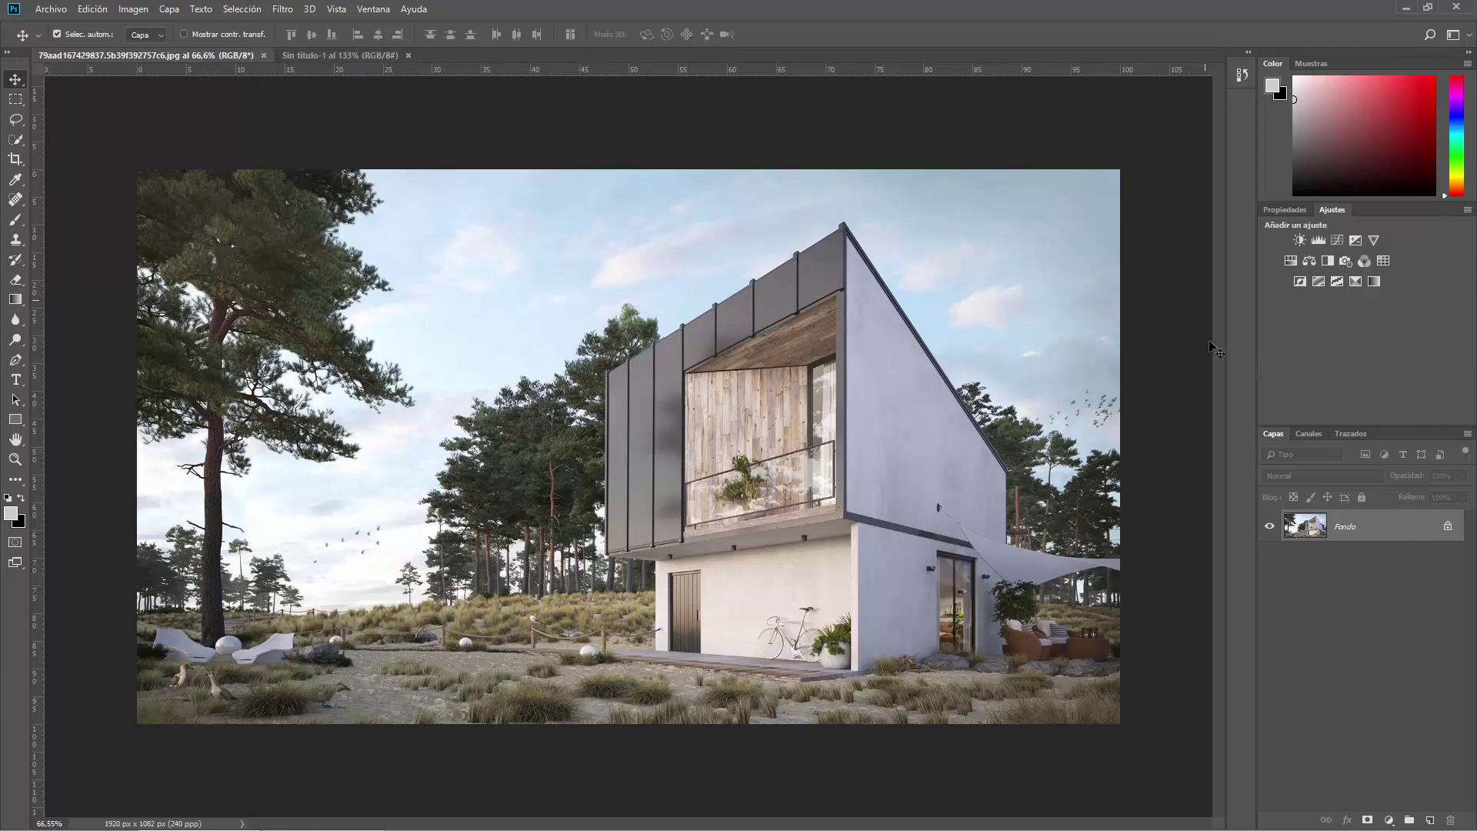
scroll(593, 364, up, 1)
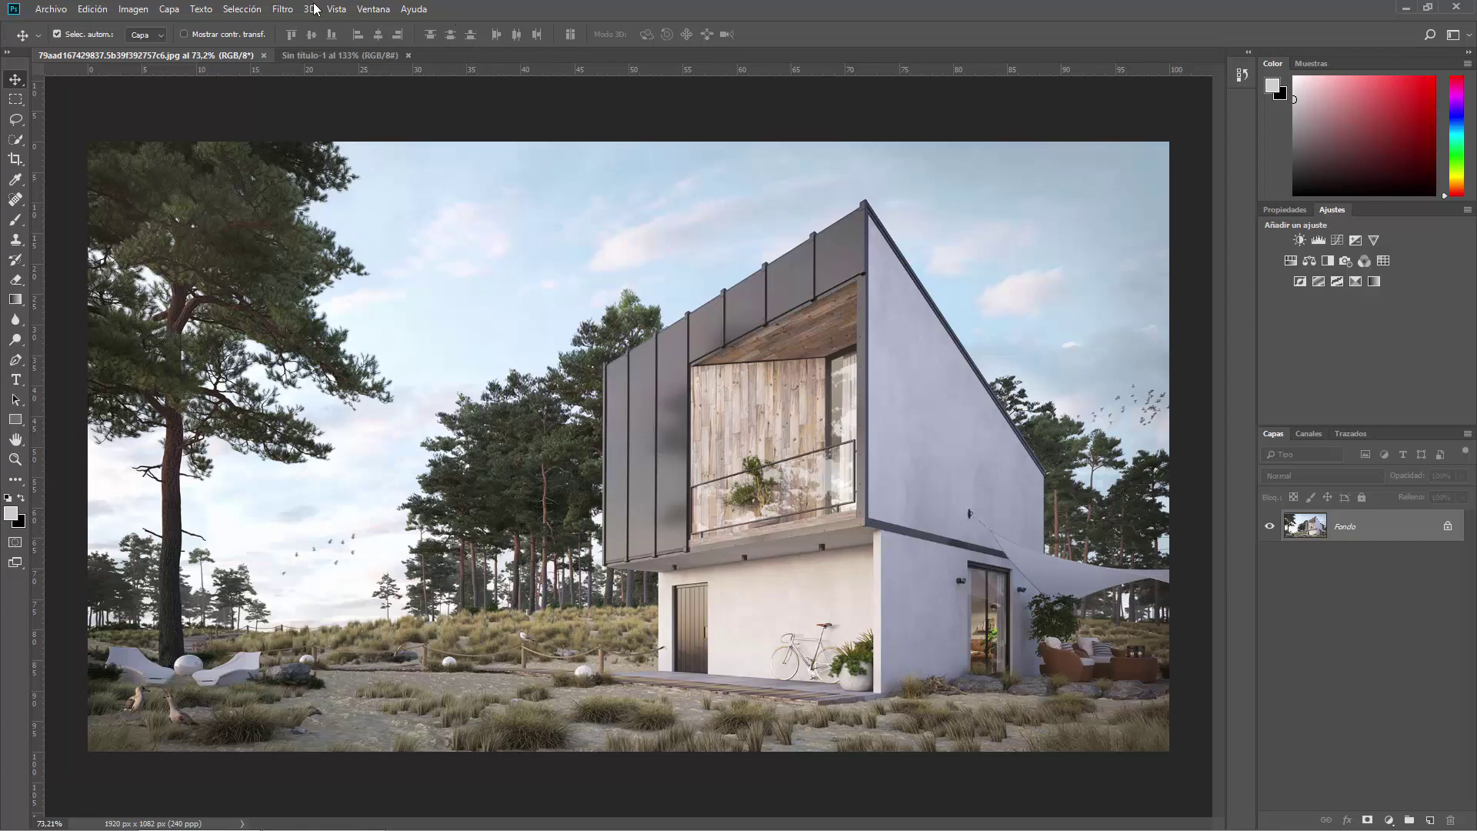
click(373, 9)
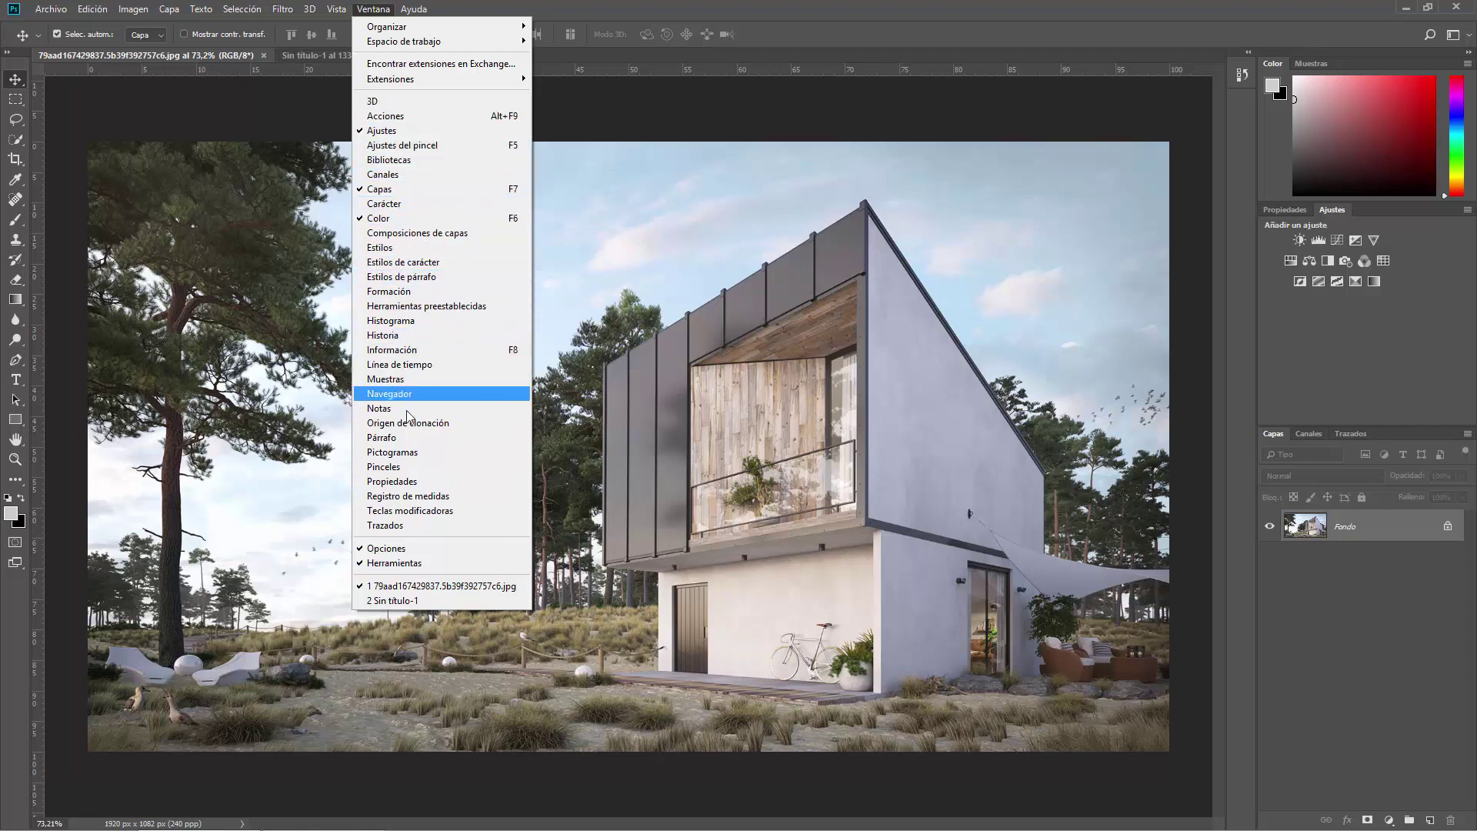
- Open the Carácter panel and dock it beside the Color panel
click(425, 204)
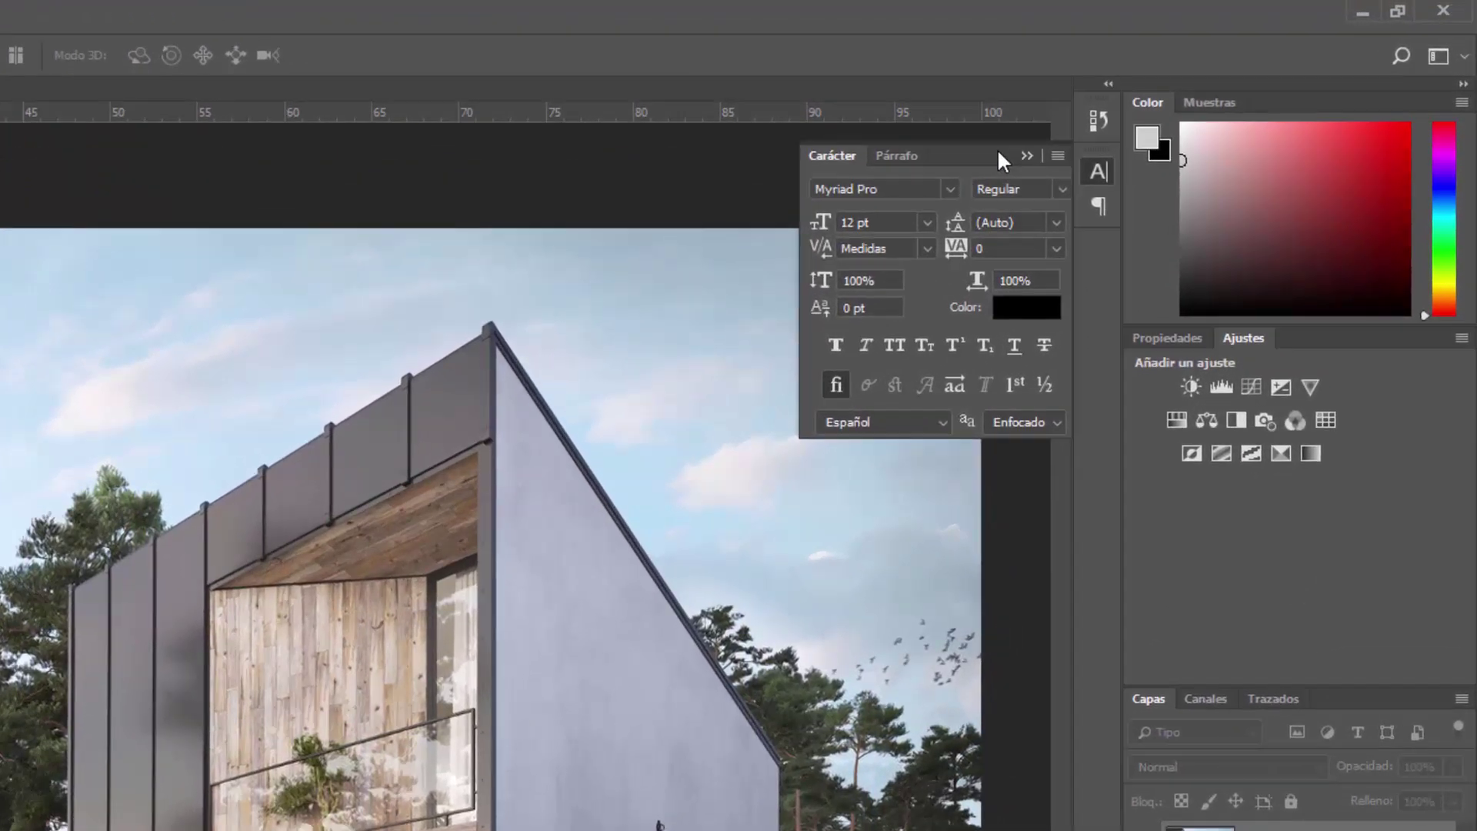
drag(928, 231, 1013, 157)
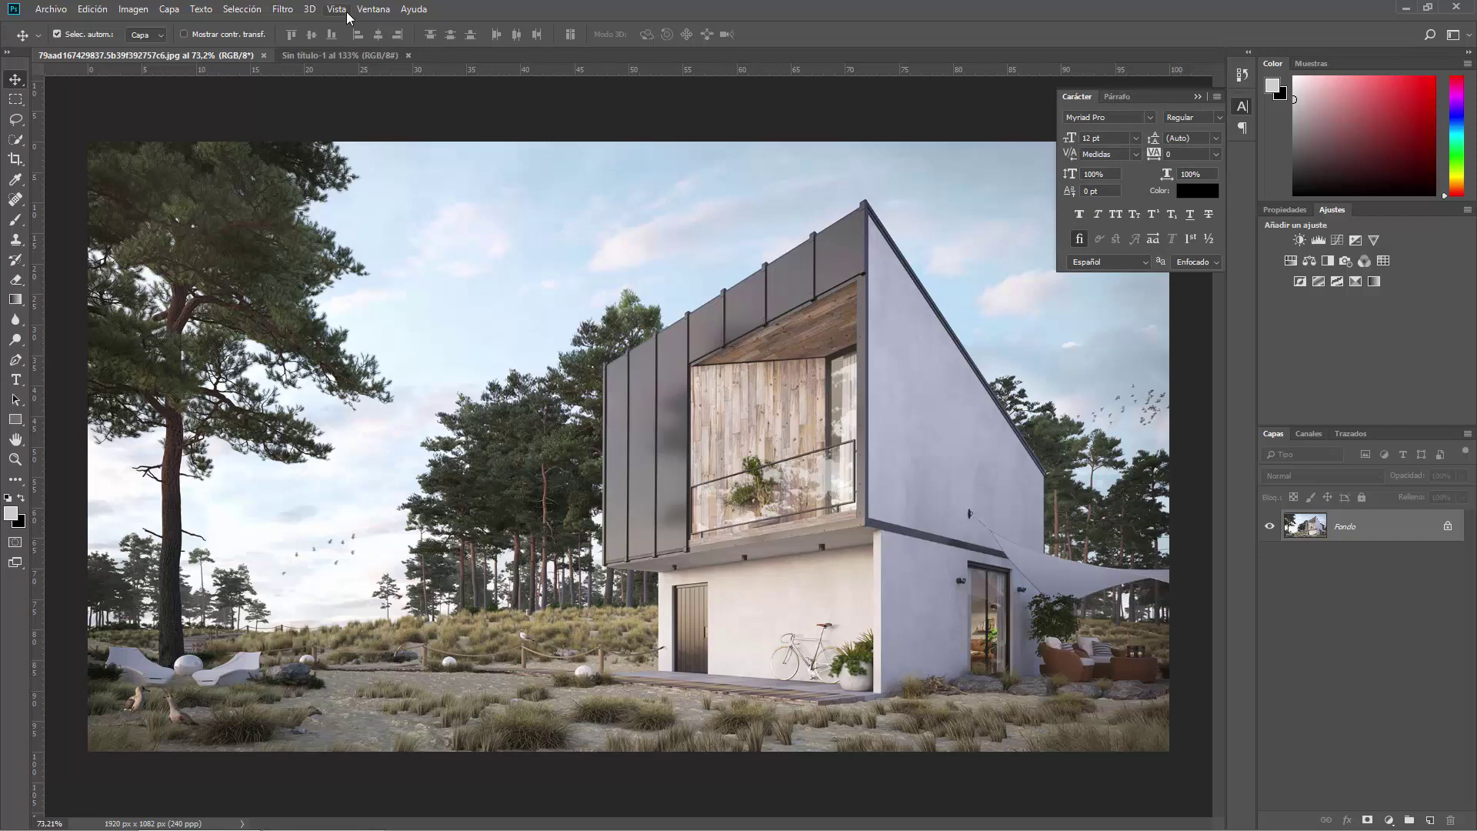
click(373, 10)
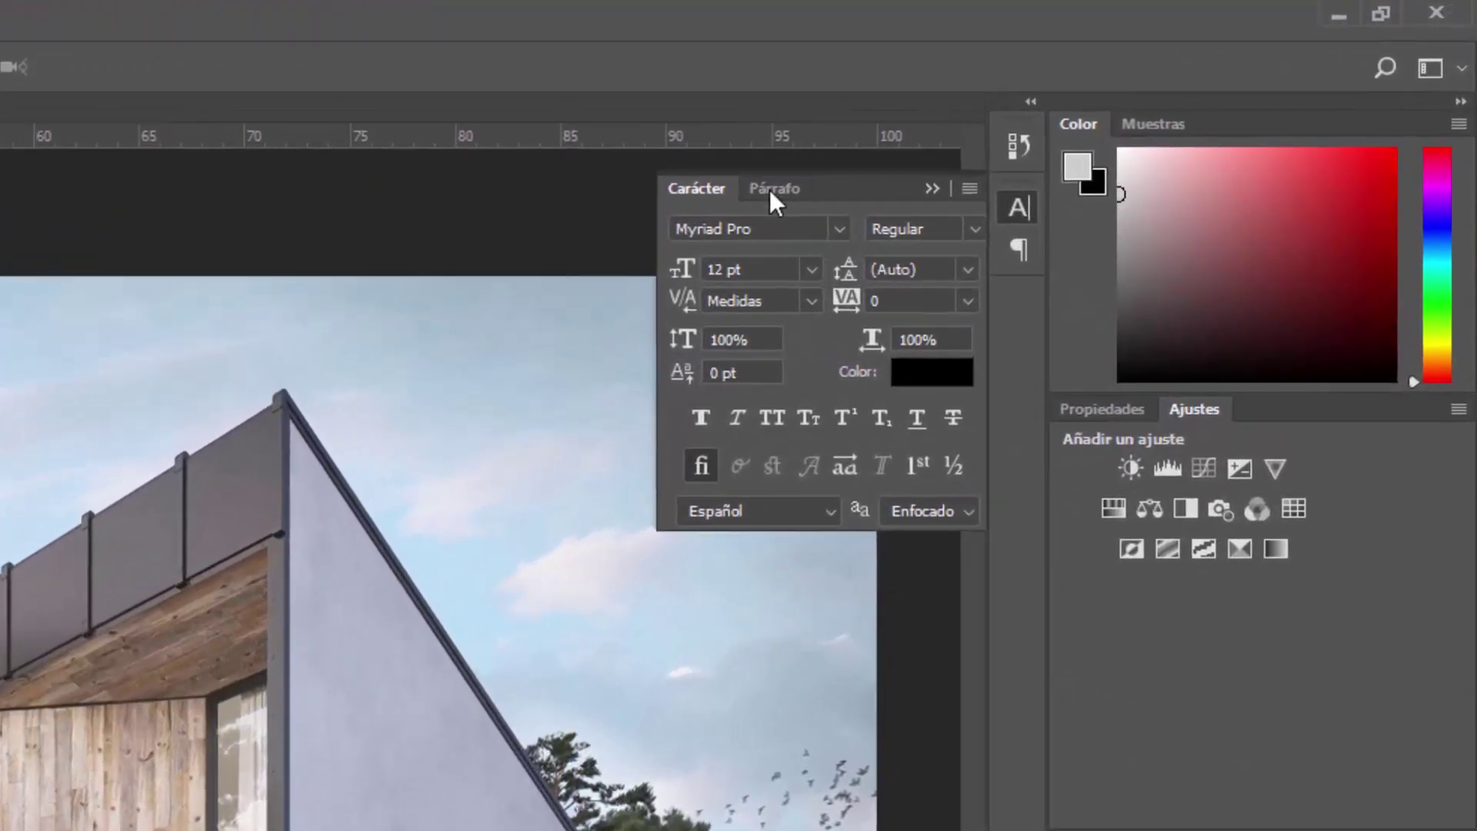
- Switch between the Carácter and Párrafo tabs, collapse them to icons, then expand Carácter again
click(772, 191)
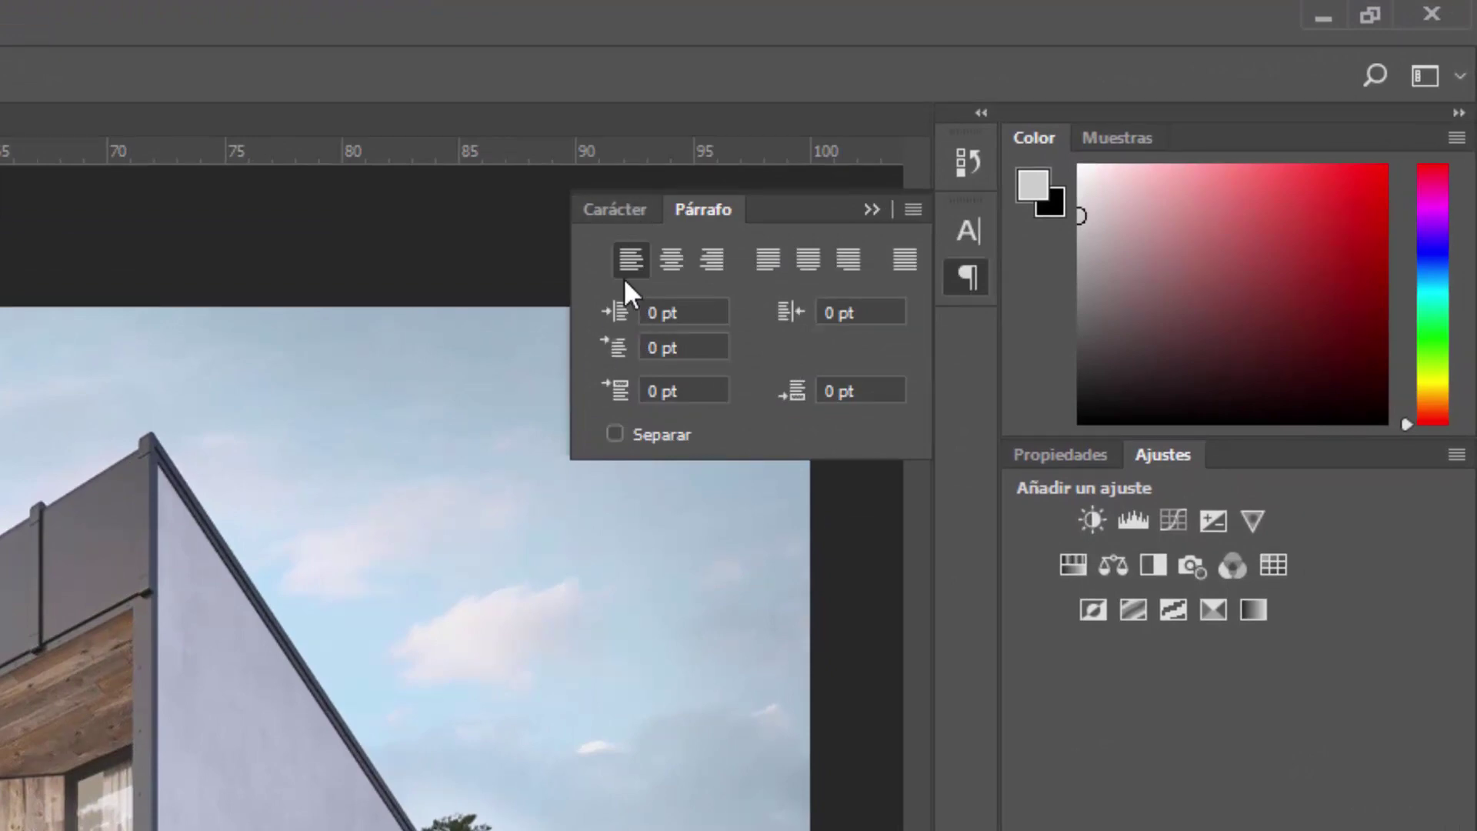
click(615, 203)
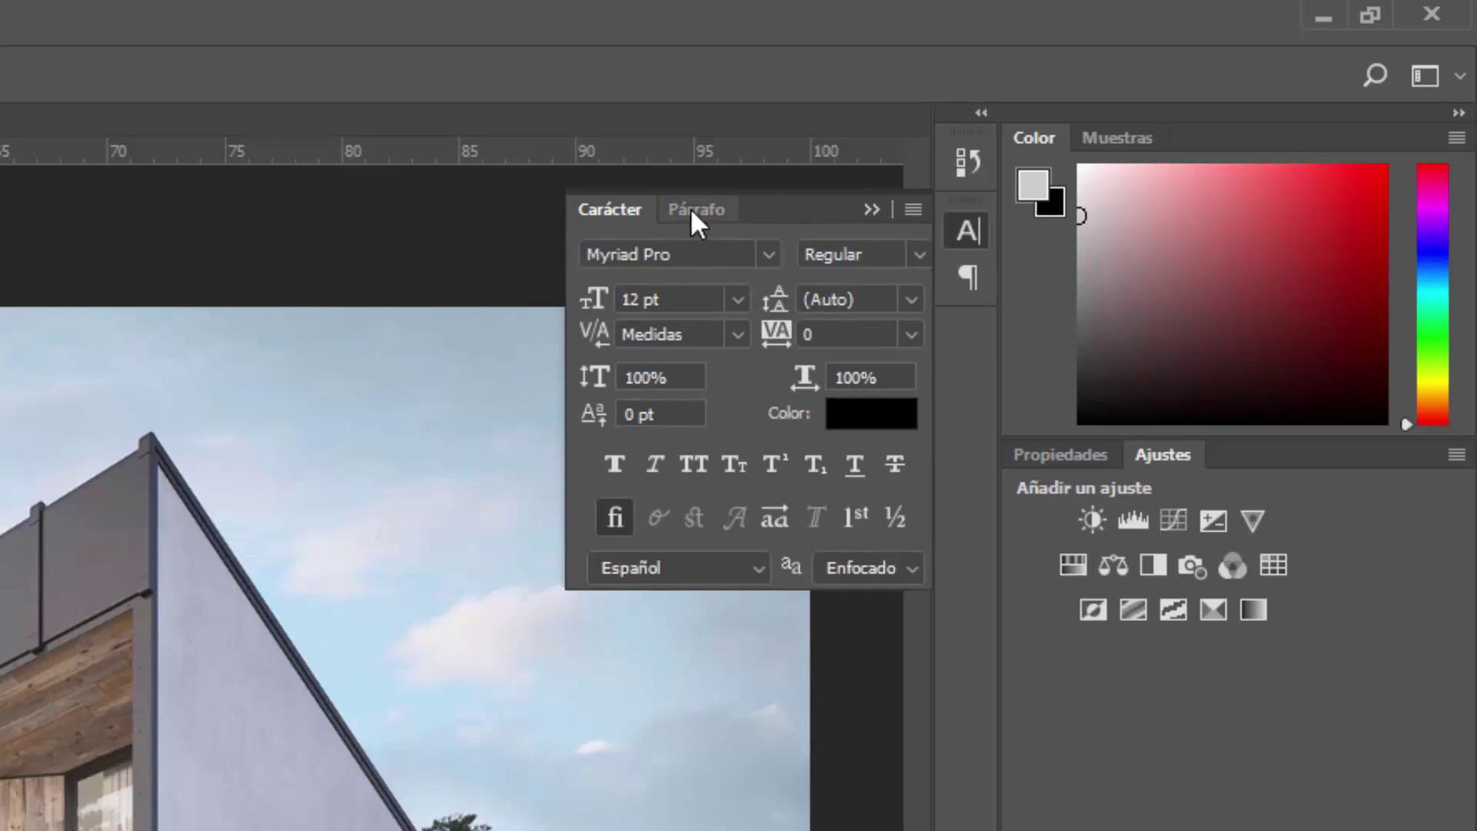
click(693, 209)
click(621, 209)
click(704, 213)
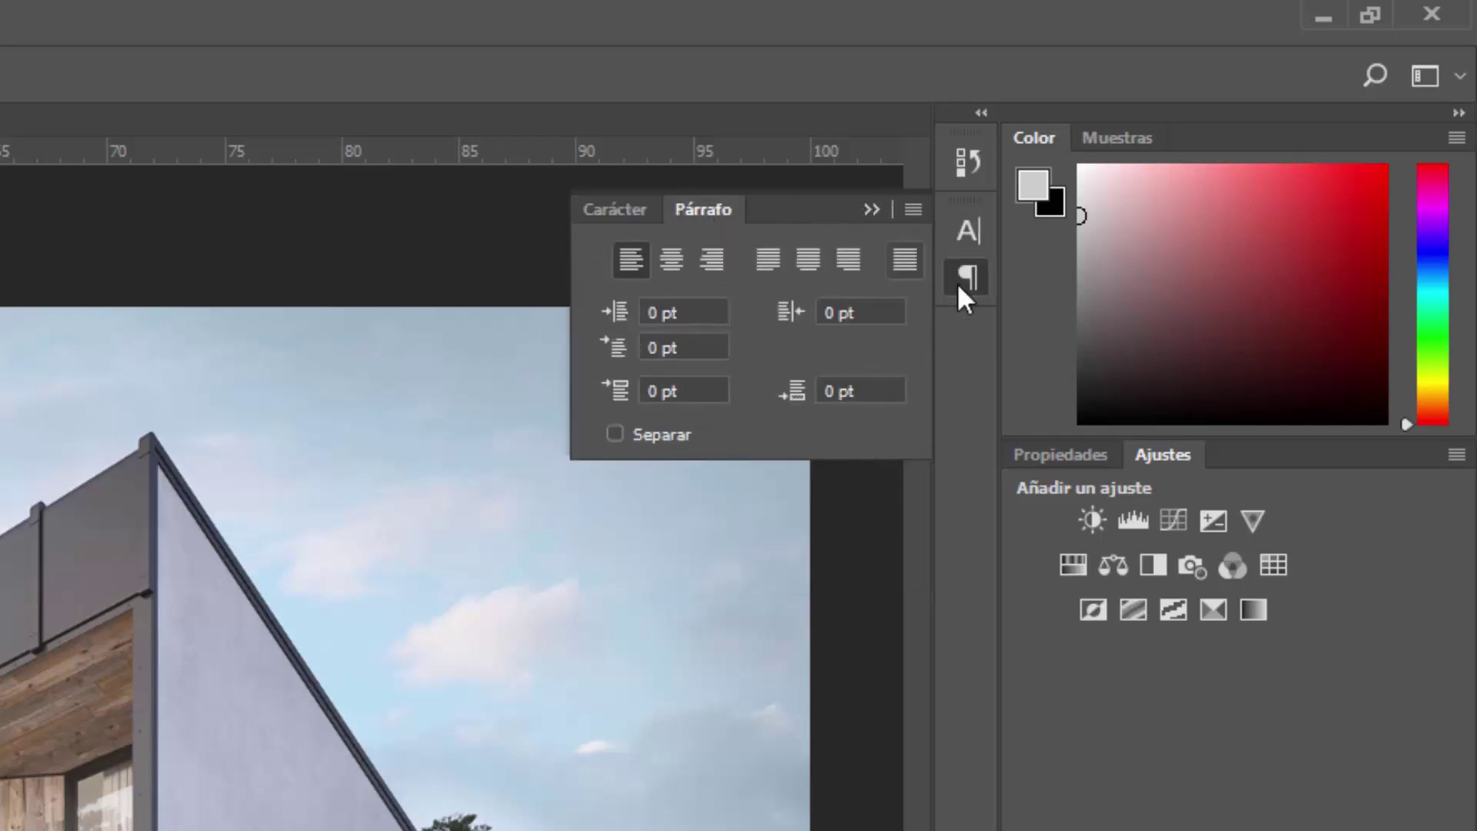
click(960, 231)
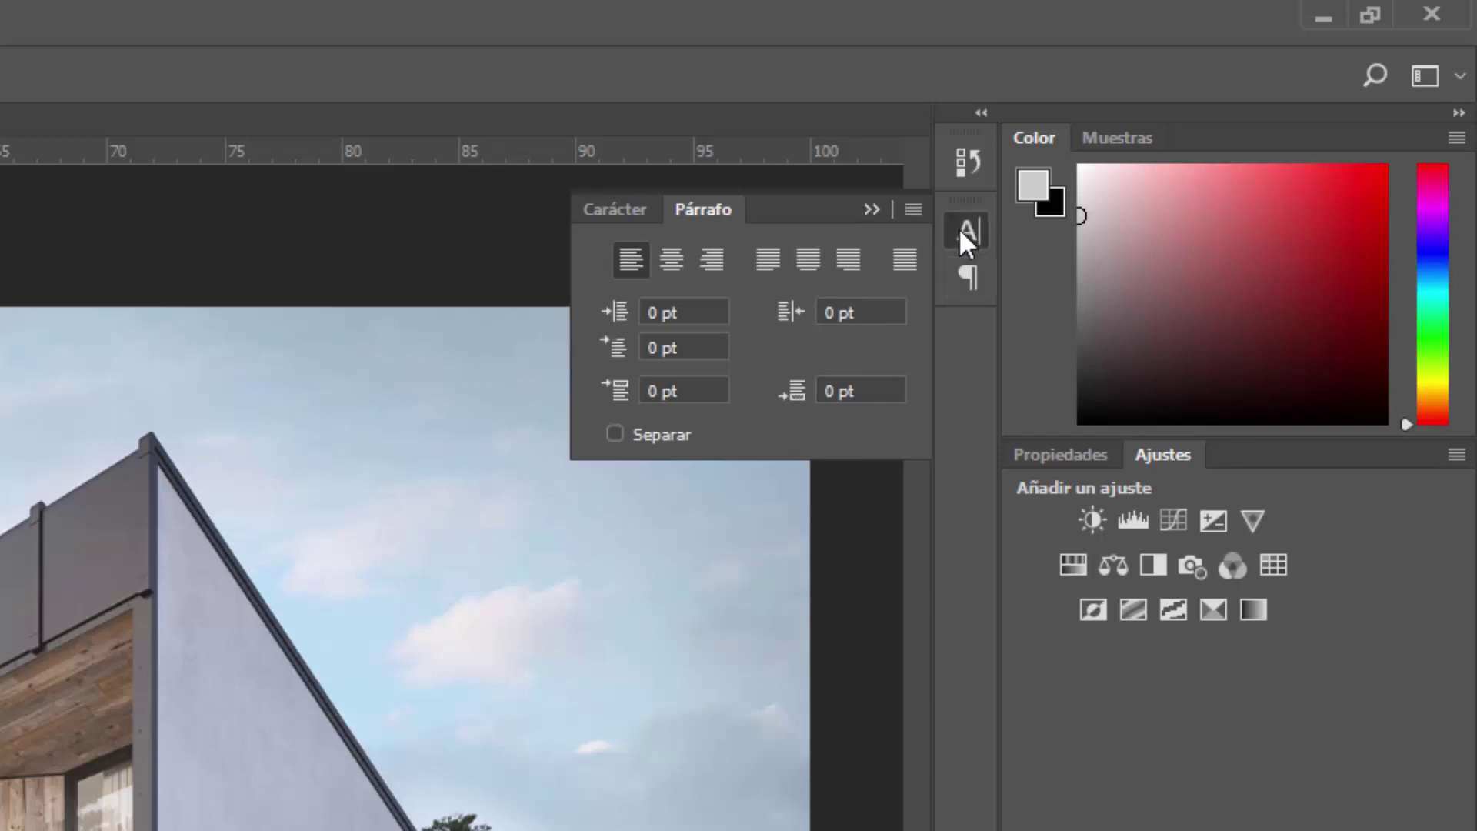
click(966, 270)
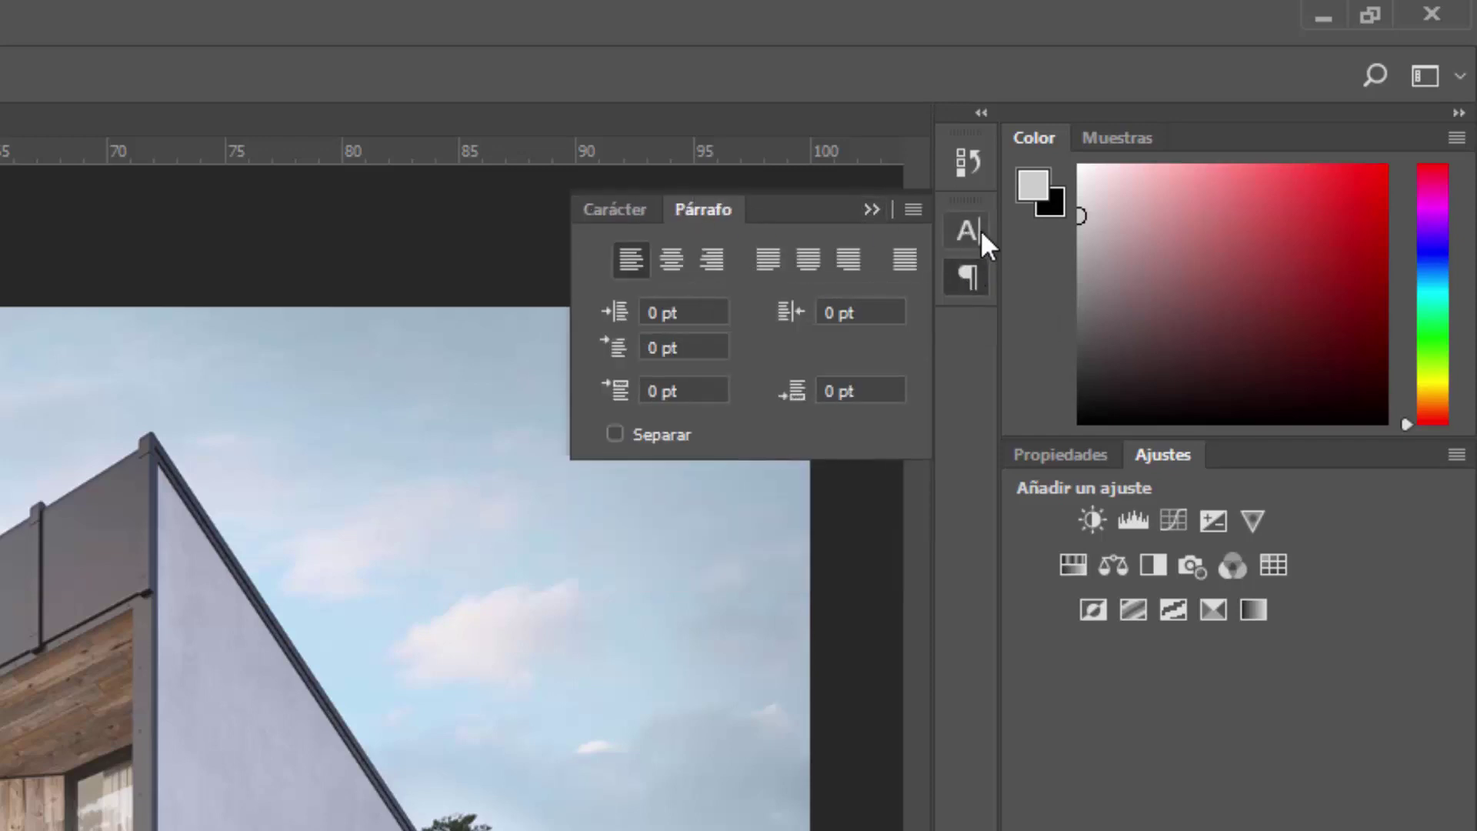
click(978, 232)
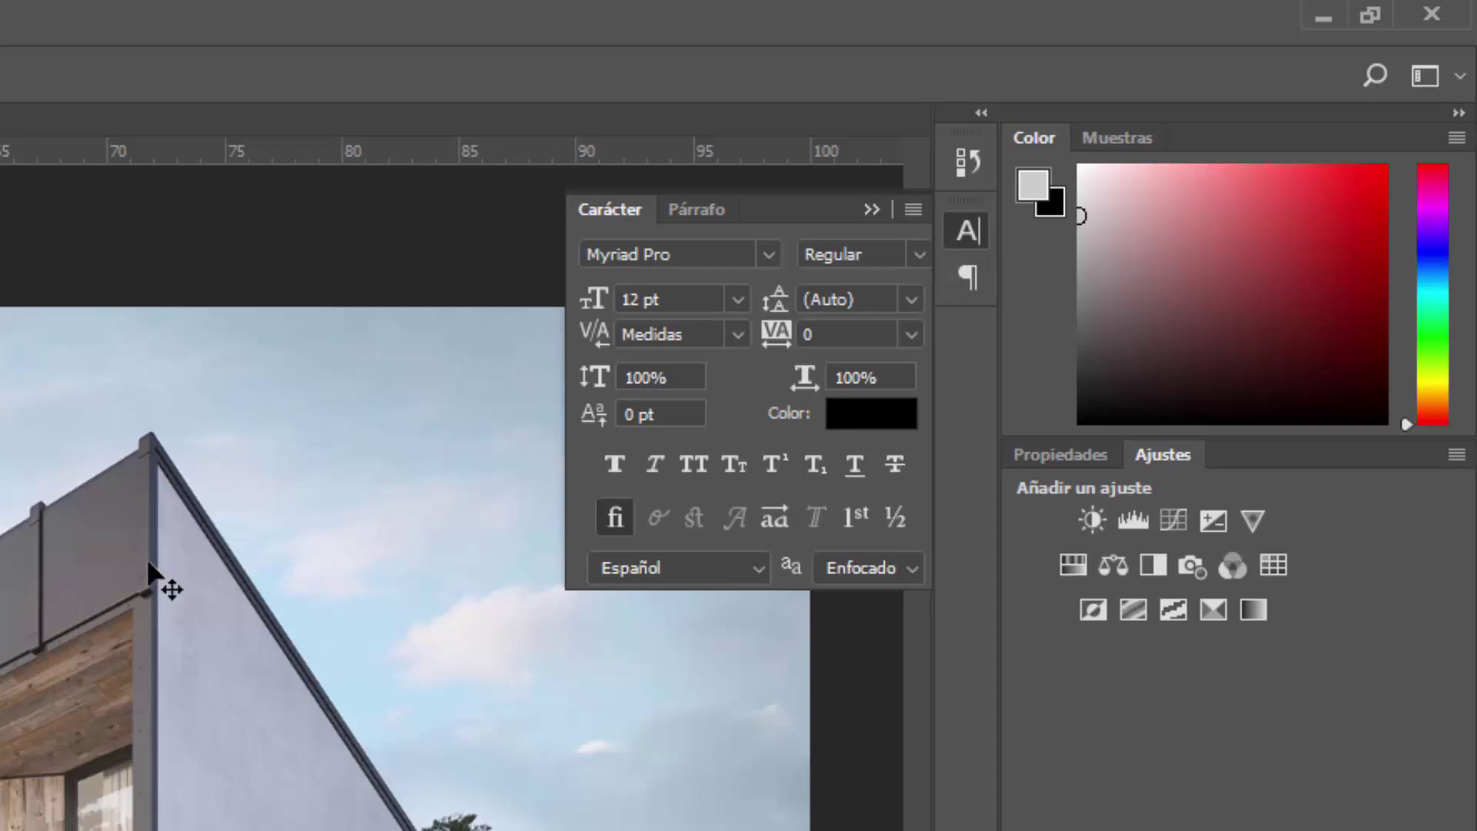
click(869, 209)
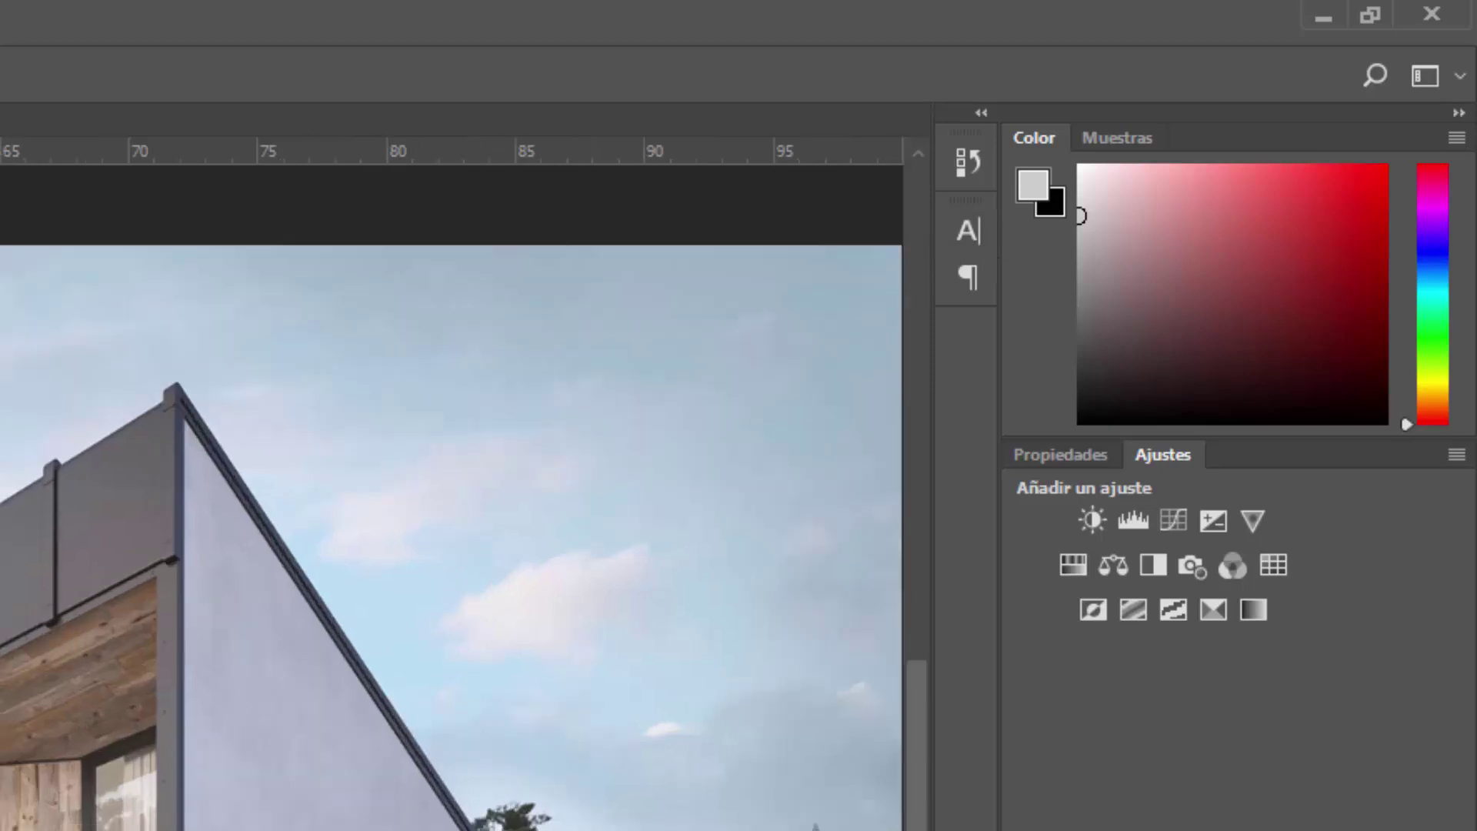
click(964, 227)
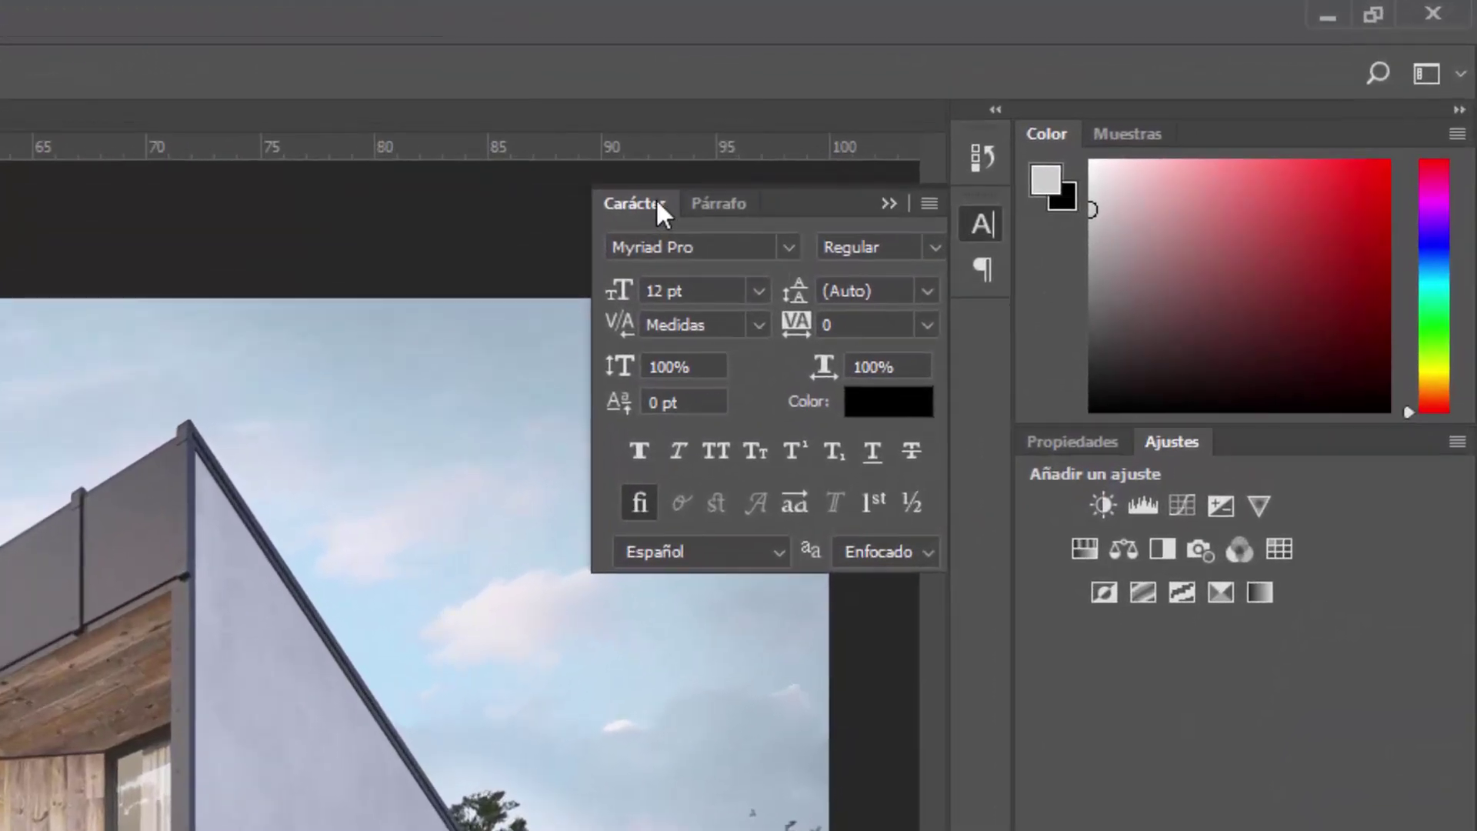
- Float Carácter and Párrafo over the image's left side and stack Párrafo under Carácter
mouse_move(656, 201)
mouse_down()
mouse_move(814, 198)
mouse_move(49, 105)
mouse_move(51, 75)
mouse_up()
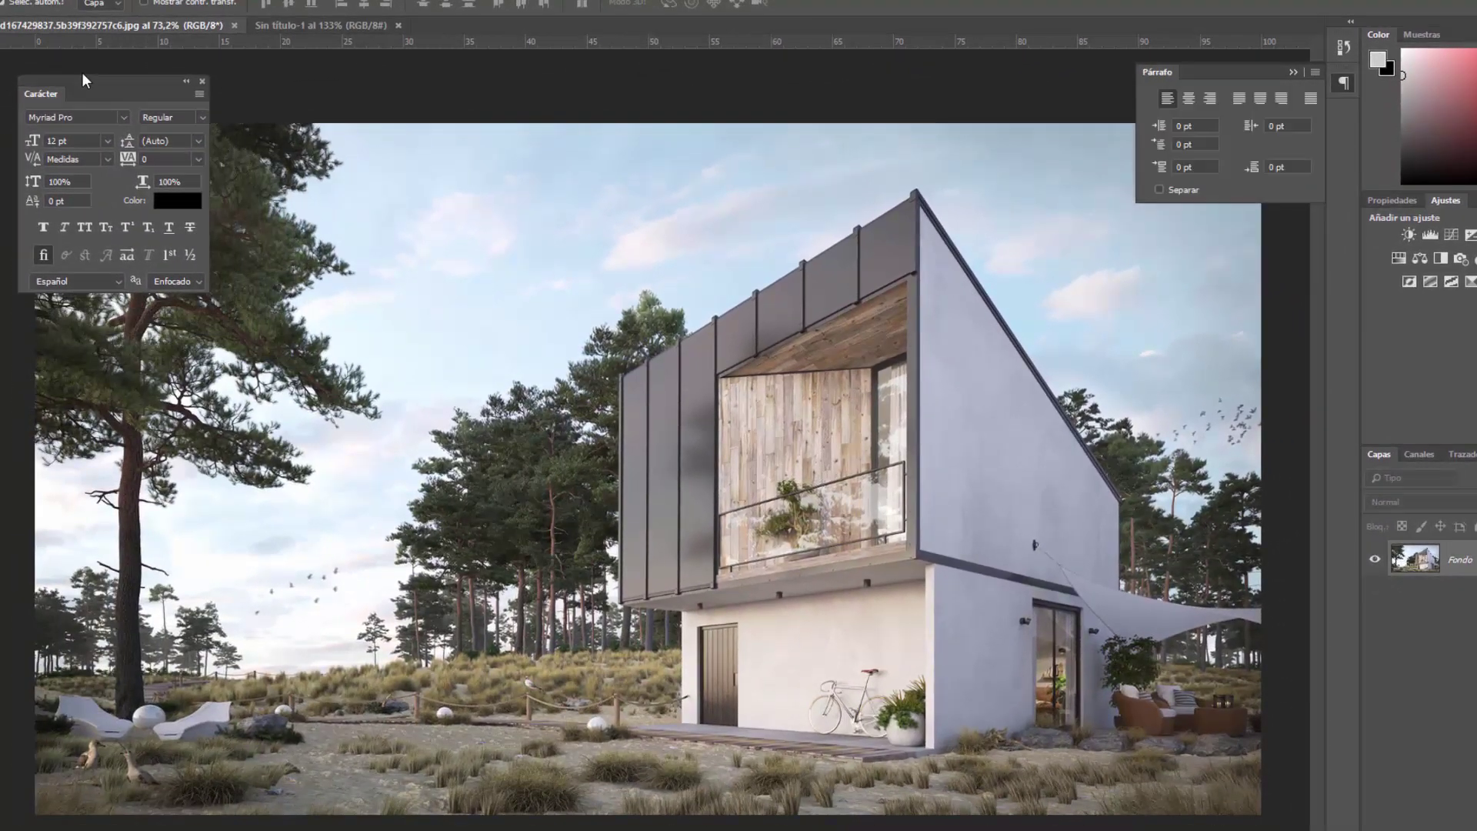
drag(1166, 71, 35, 315)
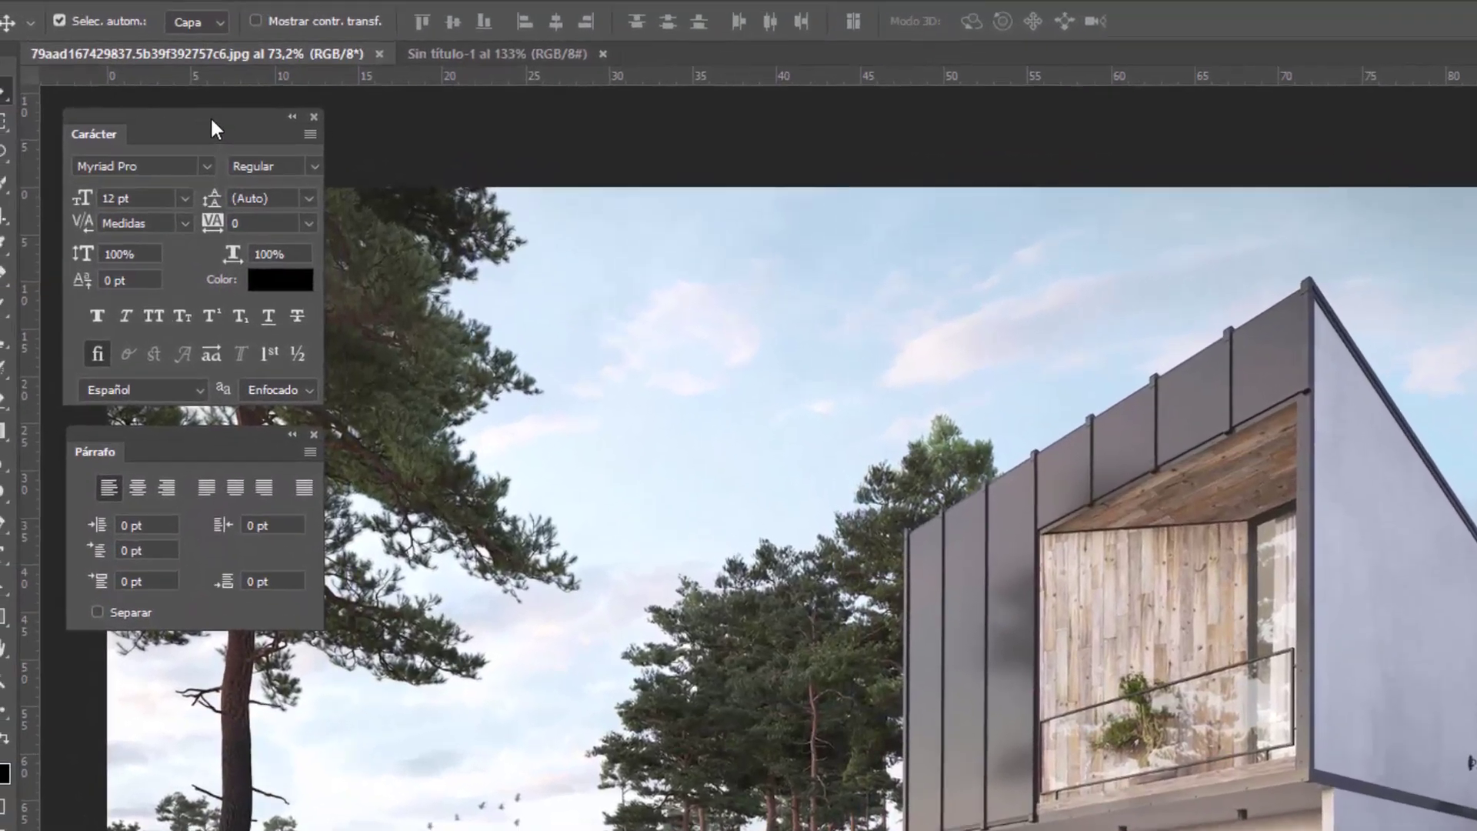
mouse_move(210, 115)
mouse_down()
mouse_move(303, 131)
mouse_move(256, 132)
mouse_up()
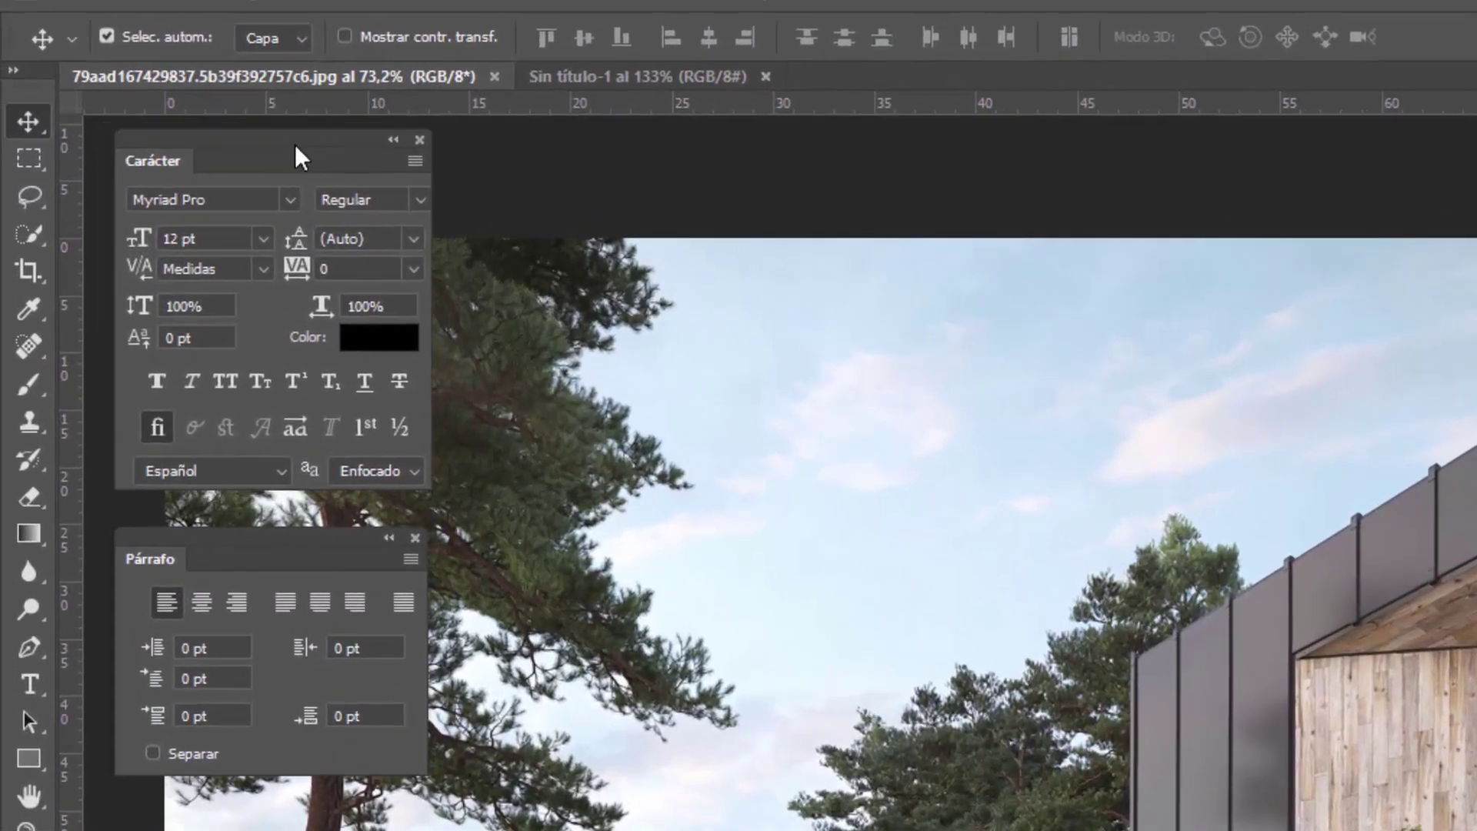
drag(265, 537, 248, 511)
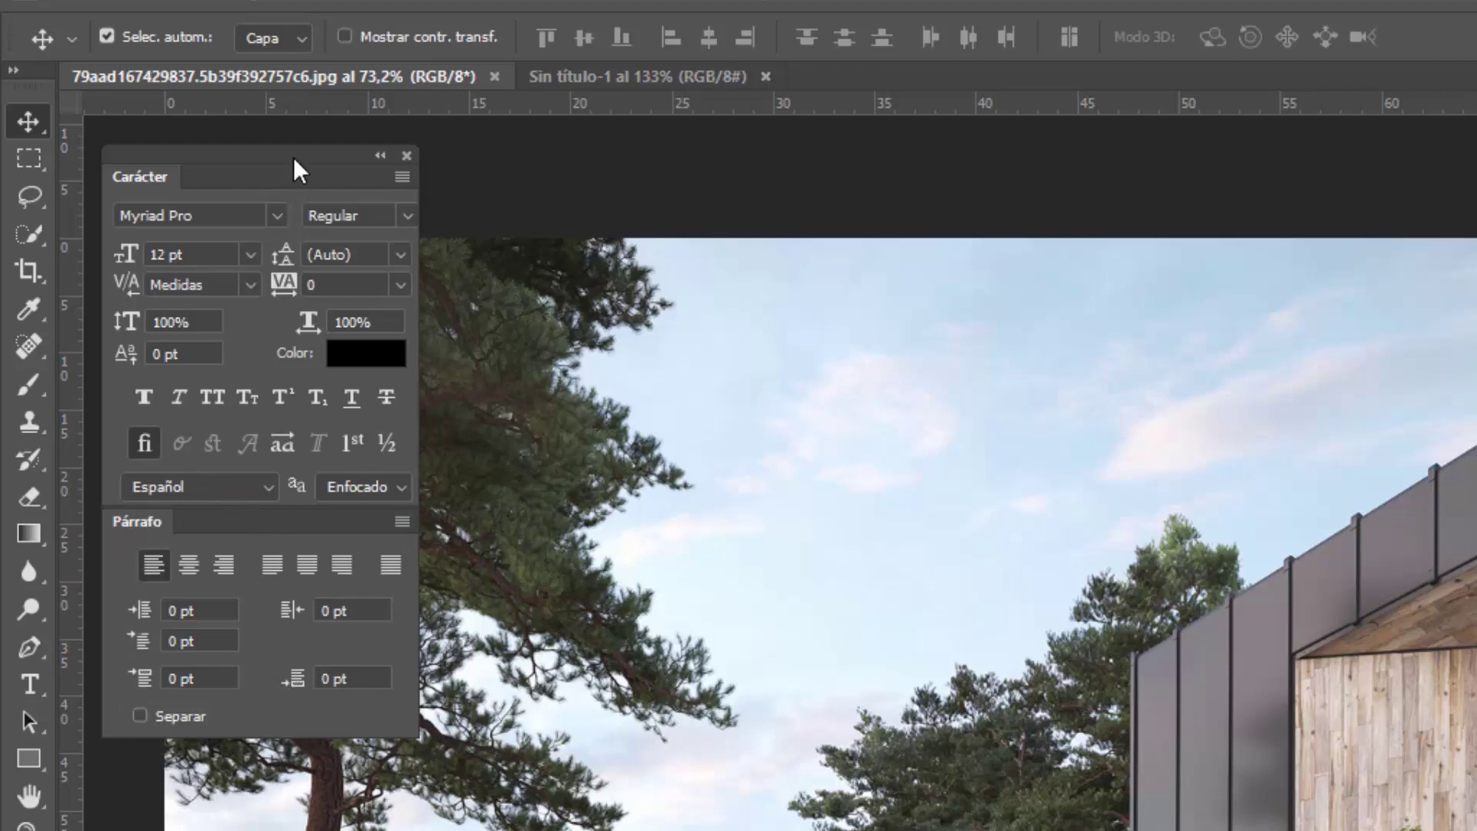
mouse_move(293, 157)
mouse_down()
mouse_move(680, 289)
mouse_move(303, 165)
mouse_up()
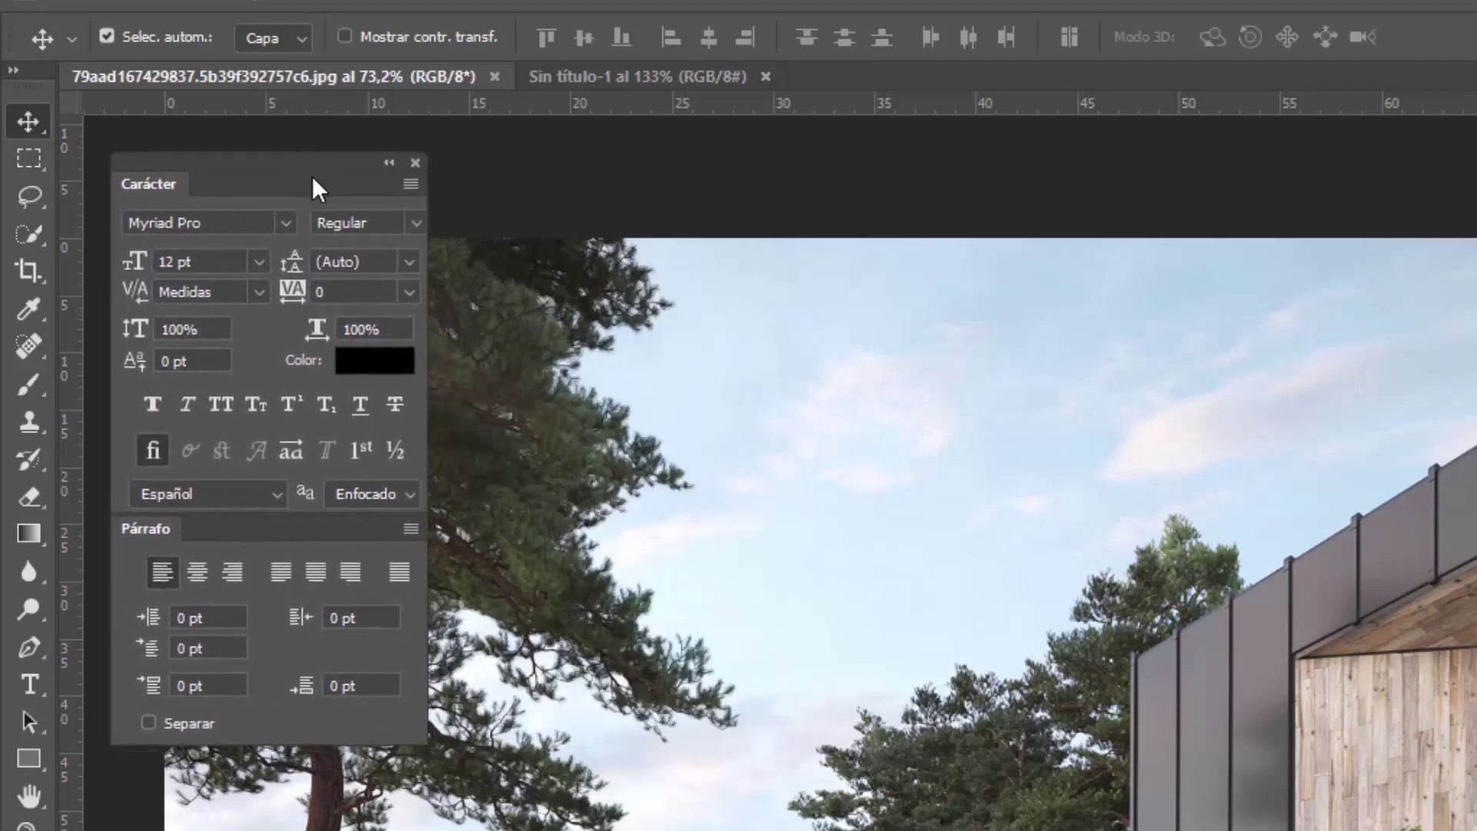
- Dock the Párrafo and Carácter group in a column beside the toolbar
mouse_move(316, 172)
mouse_down()
mouse_move(316, 406)
mouse_move(279, 399)
mouse_up()
drag(269, 159, 61, 190)
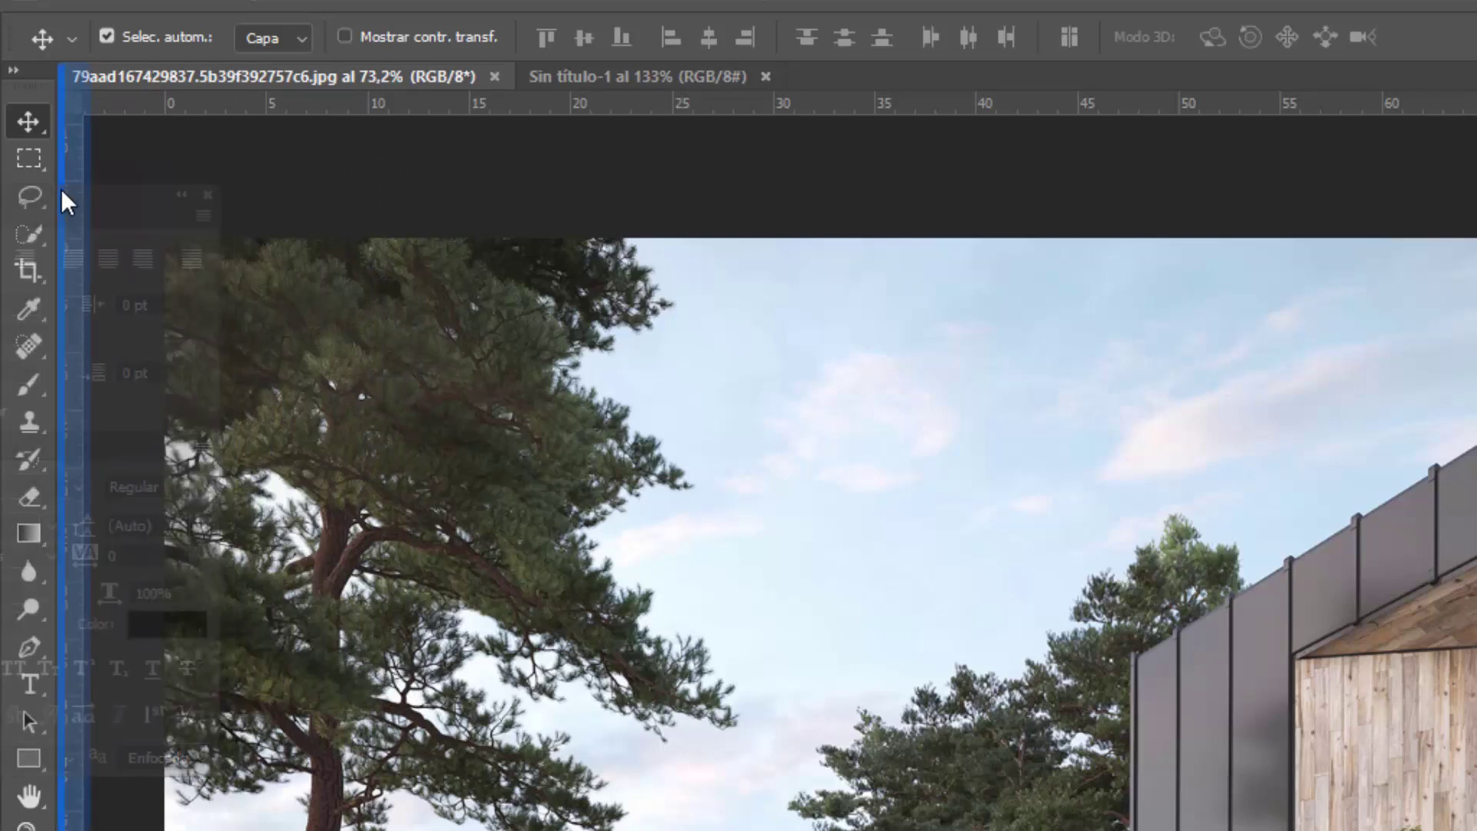
drag(62, 189, 61, 188)
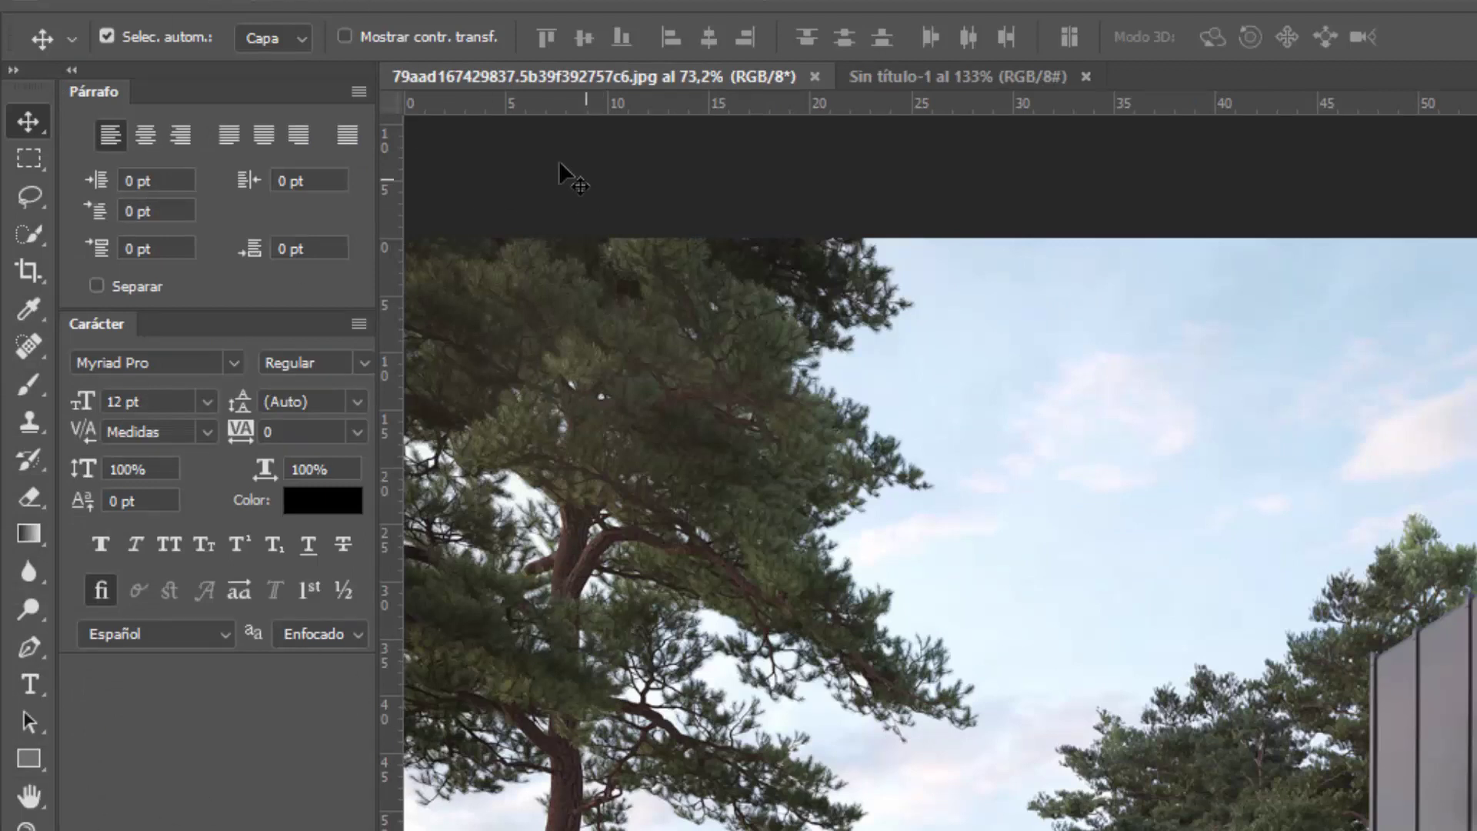
- Show the Acciones panel via Ventana and pull it out of the Historia group
click(693, 8)
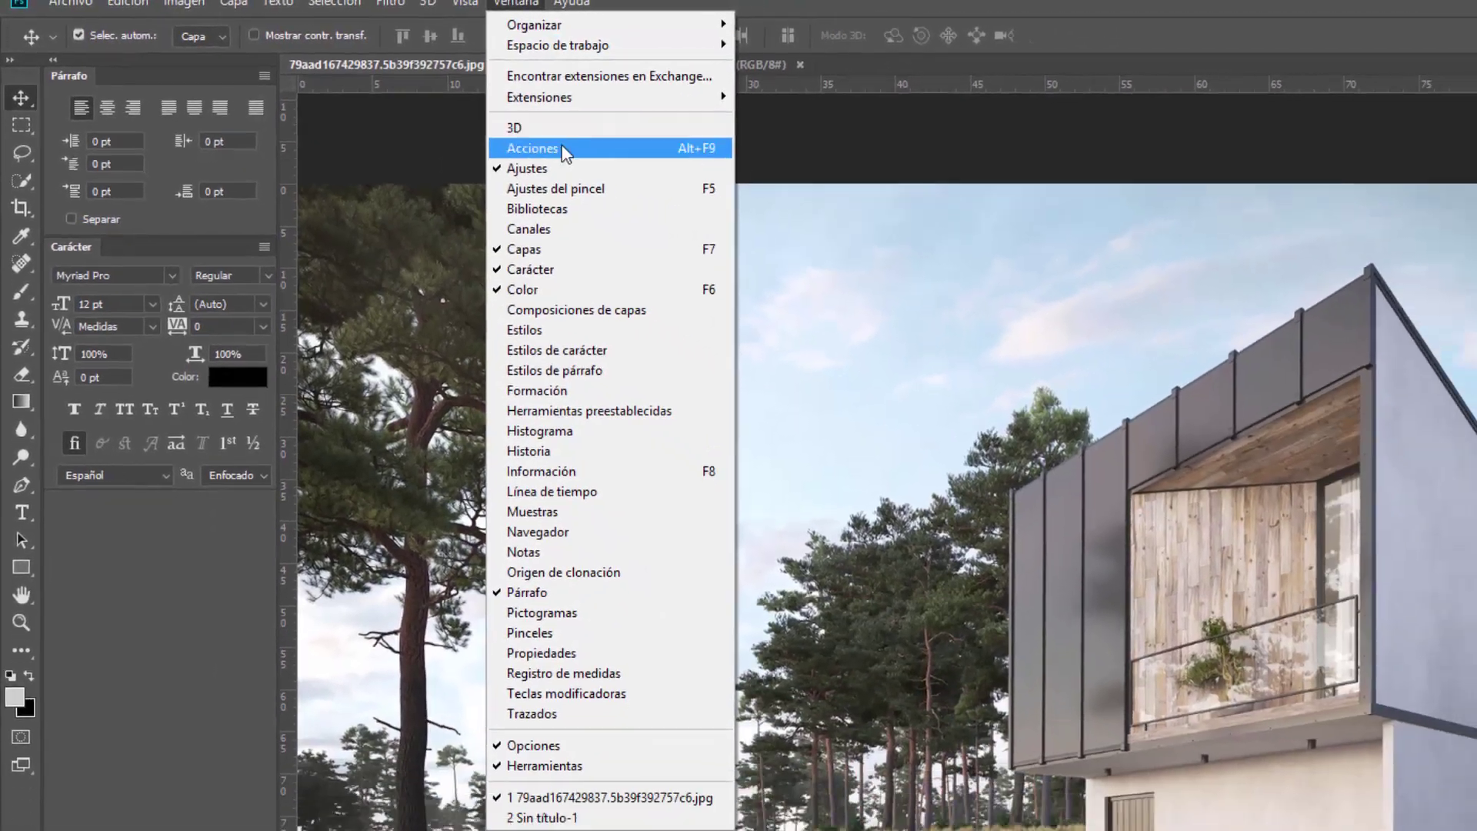
click(492, 134)
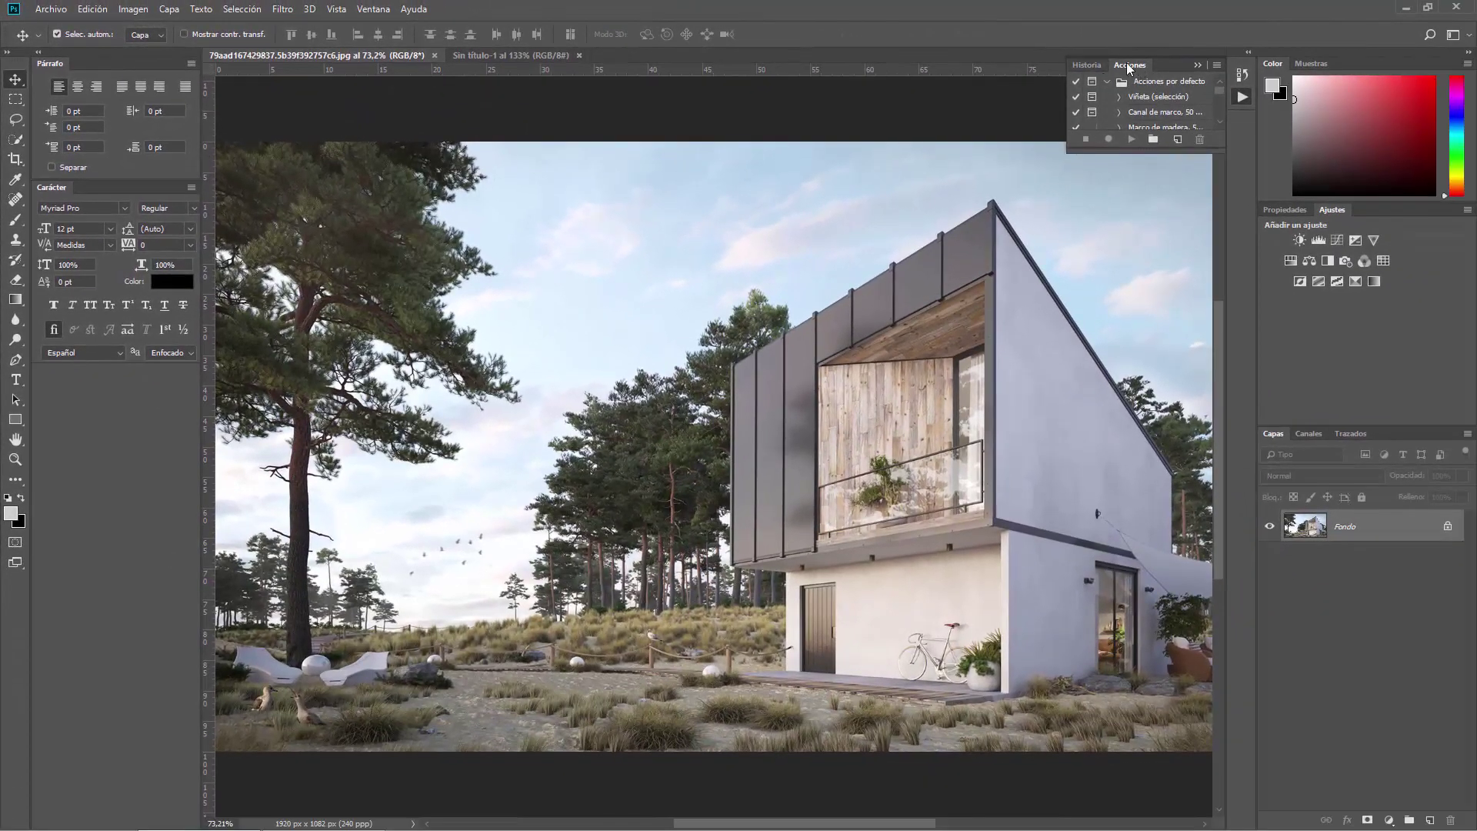
mouse_move(1129, 67)
mouse_down()
mouse_move(473, 223)
mouse_move(113, 395)
mouse_move(84, 380)
mouse_up()
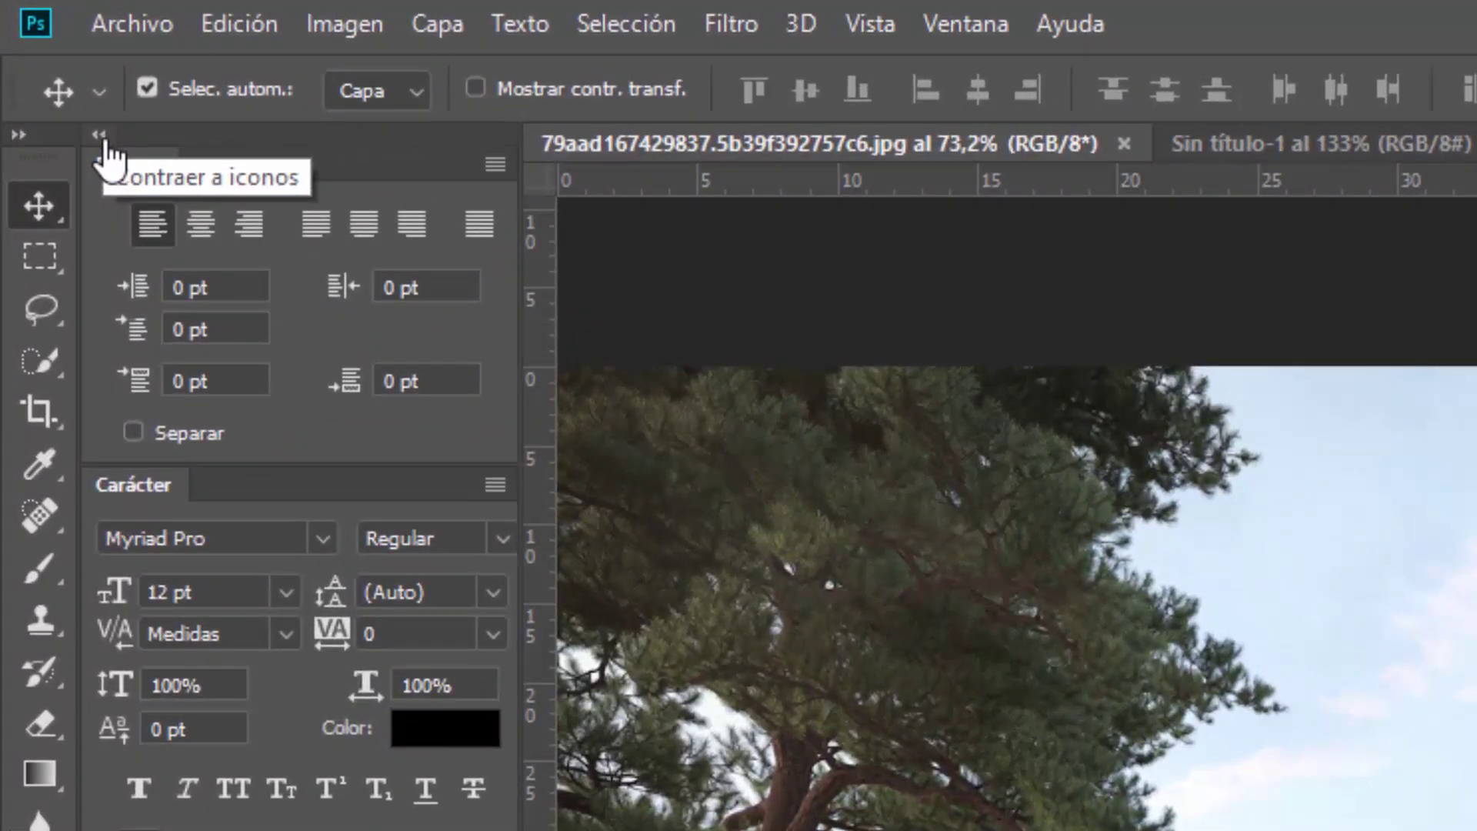
- Collapse the left dock to icons and widen it so panel names show
click(106, 146)
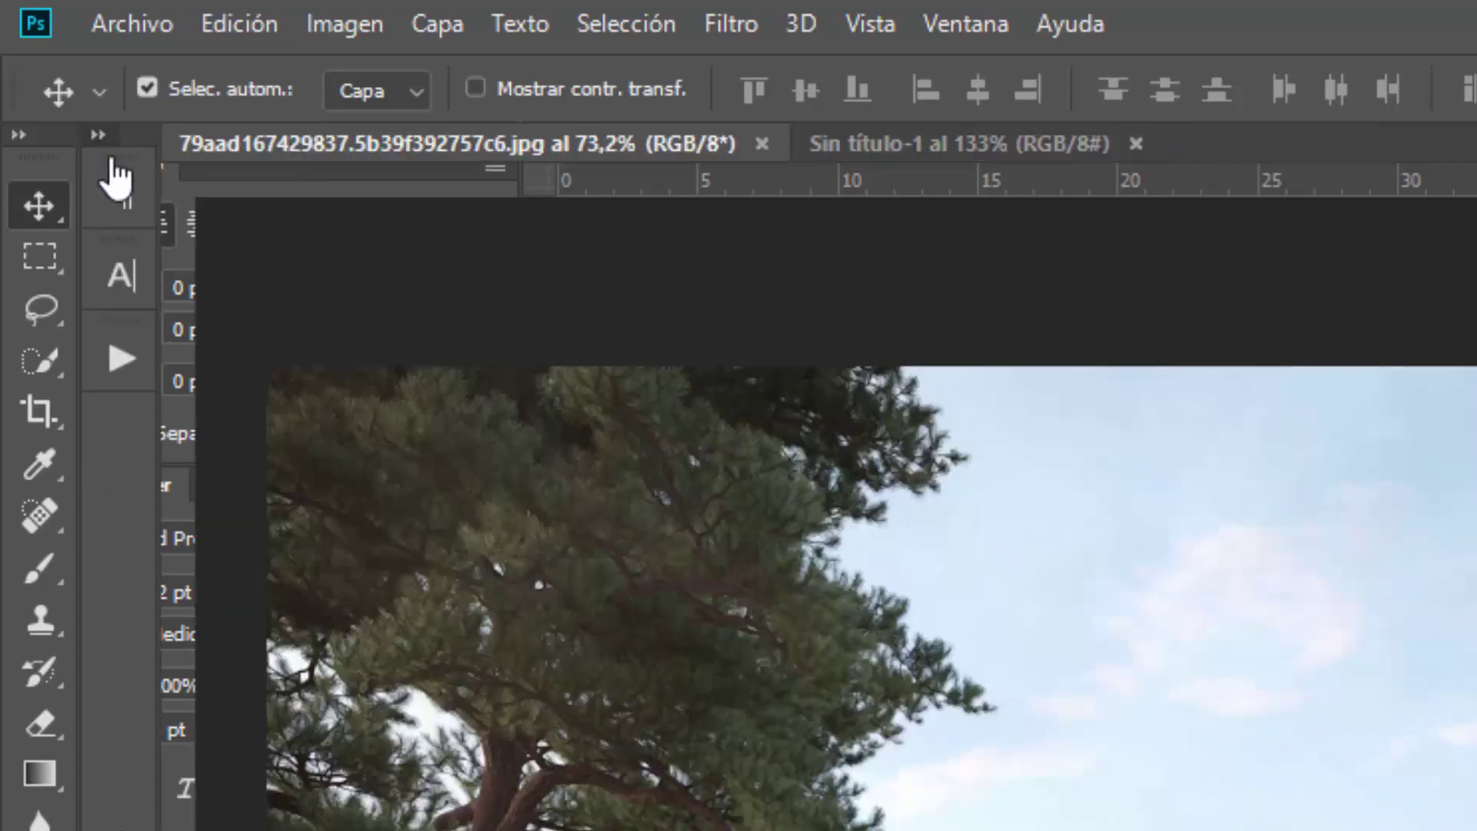
click(108, 276)
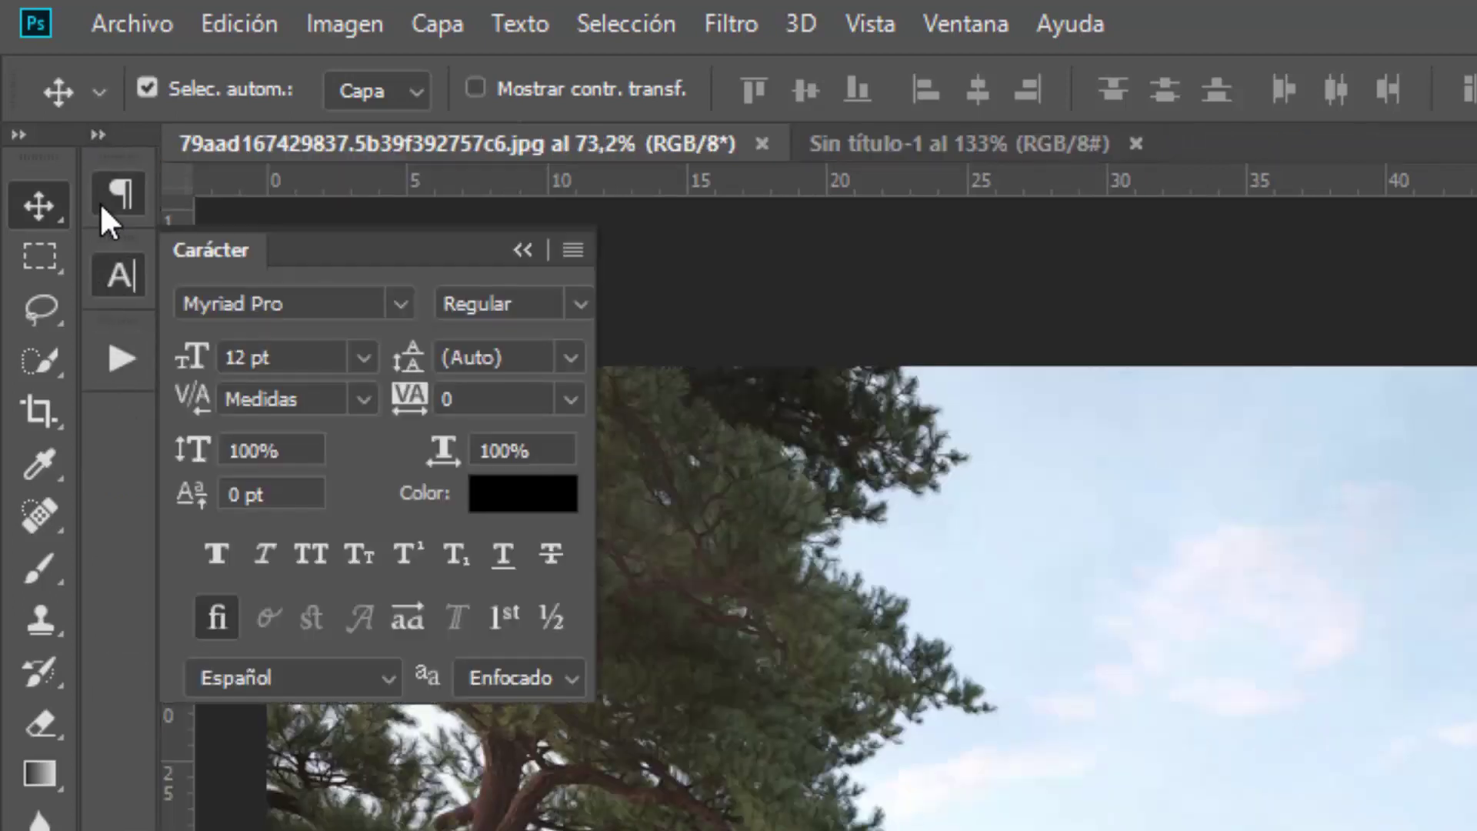
click(103, 204)
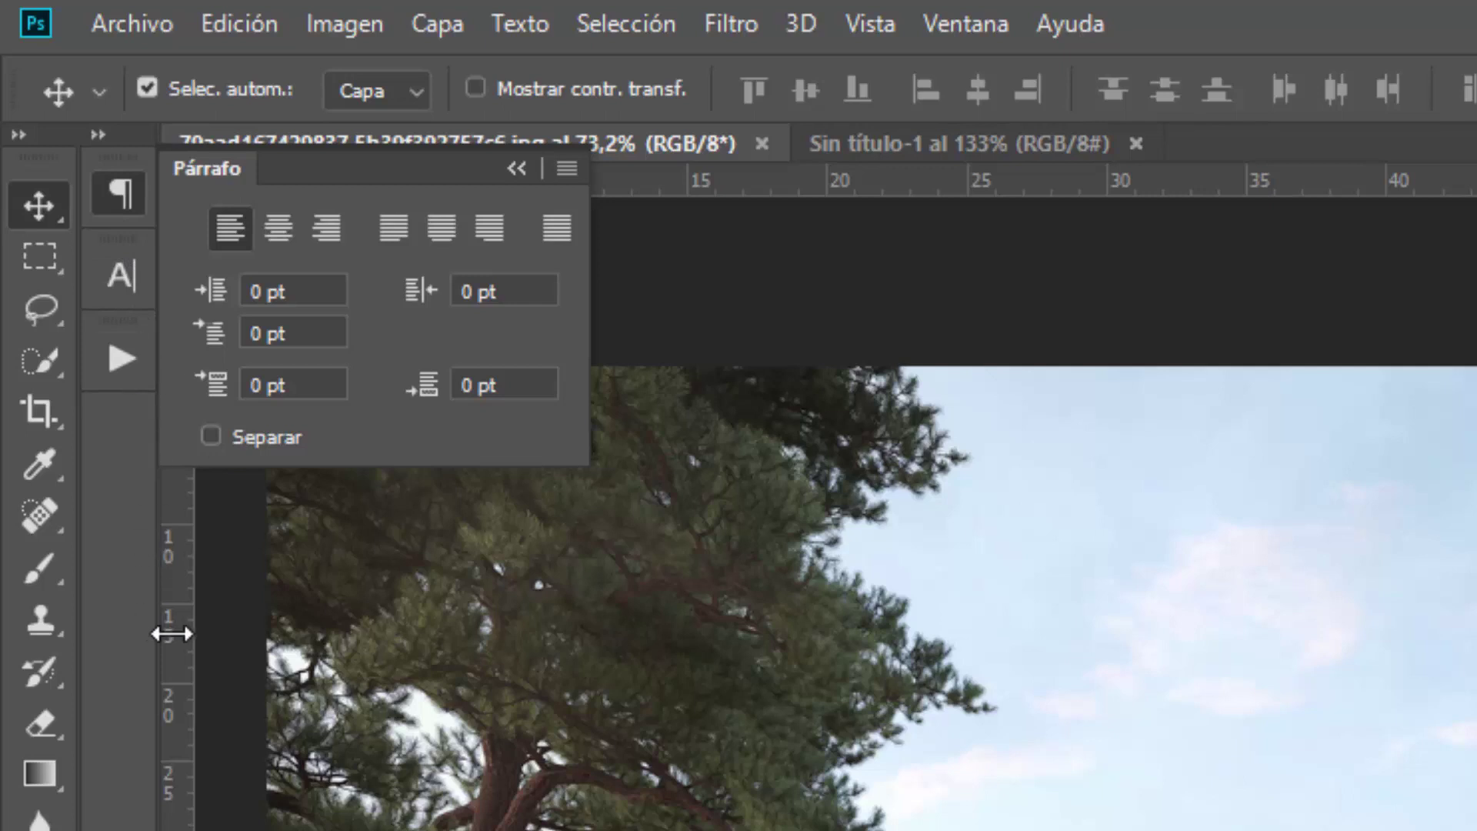
drag(151, 626, 262, 636)
drag(360, 637, 369, 636)
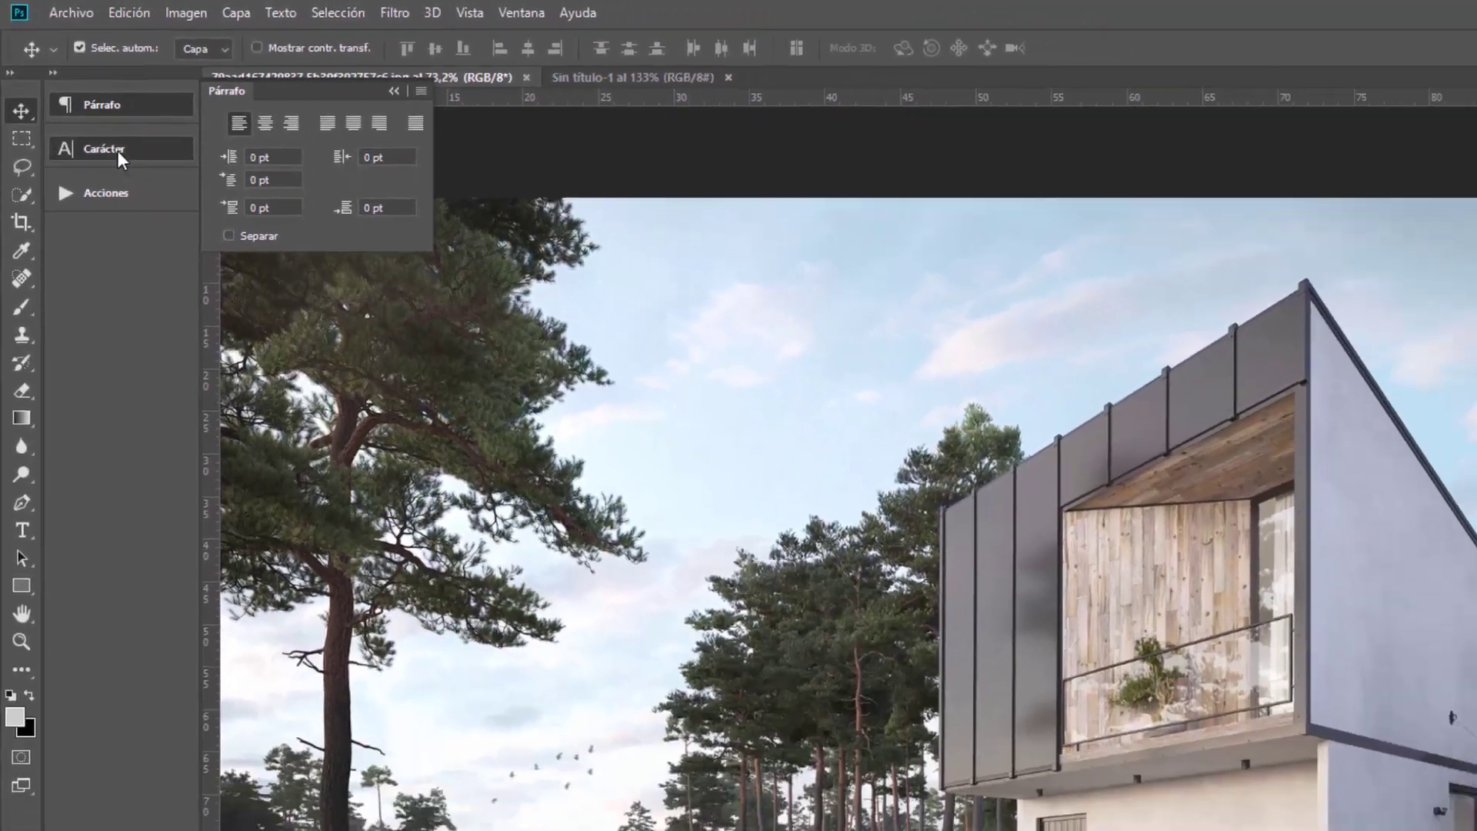
click(176, 269)
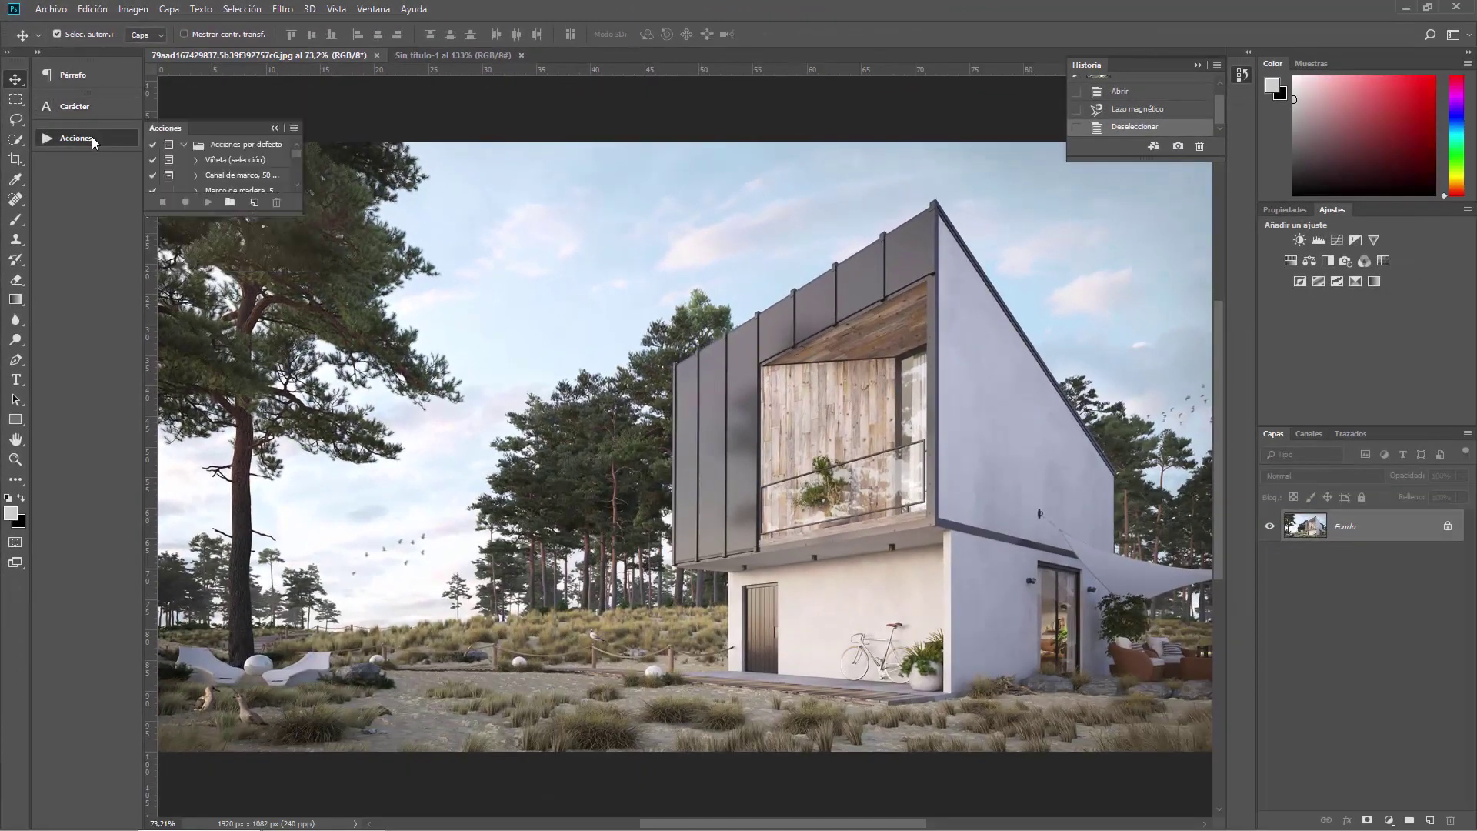
click(83, 80)
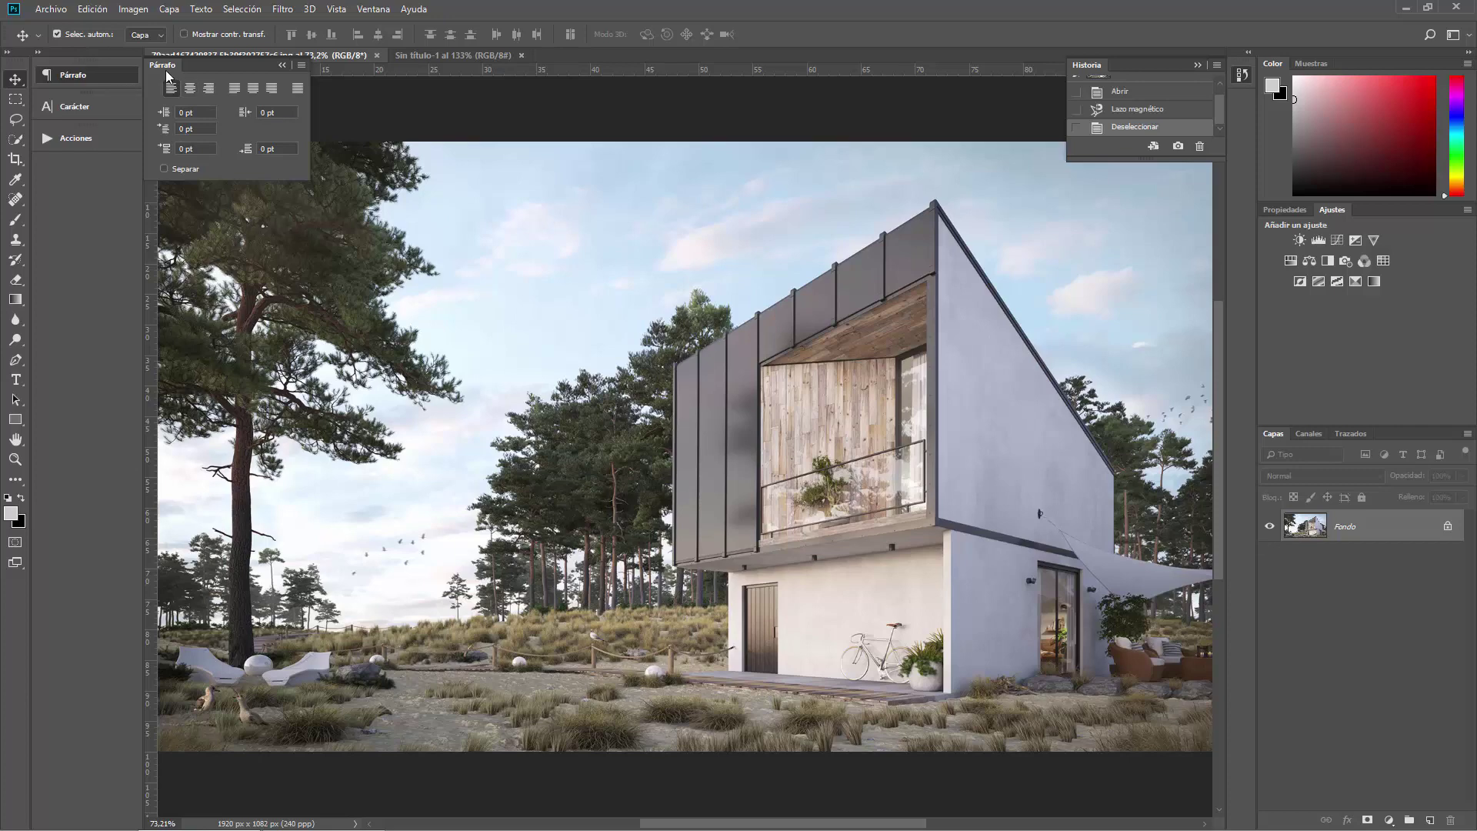
- Float Párrafo, Carácter and Acciones out and tab Acciones with Párrafo
mouse_move(165, 67)
mouse_down()
mouse_move(387, 248)
mouse_move(476, 242)
mouse_up()
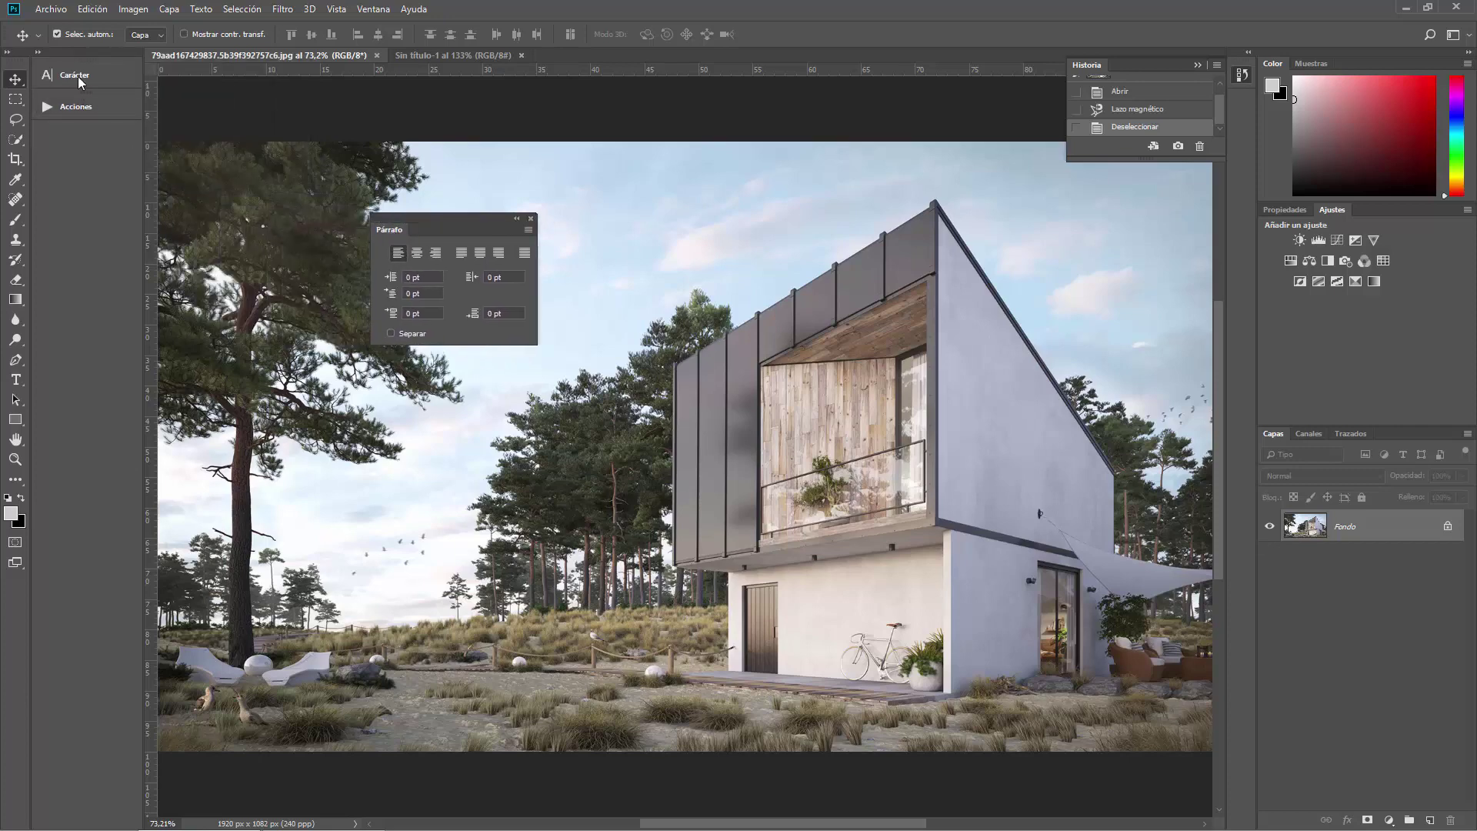
drag(80, 77, 539, 166)
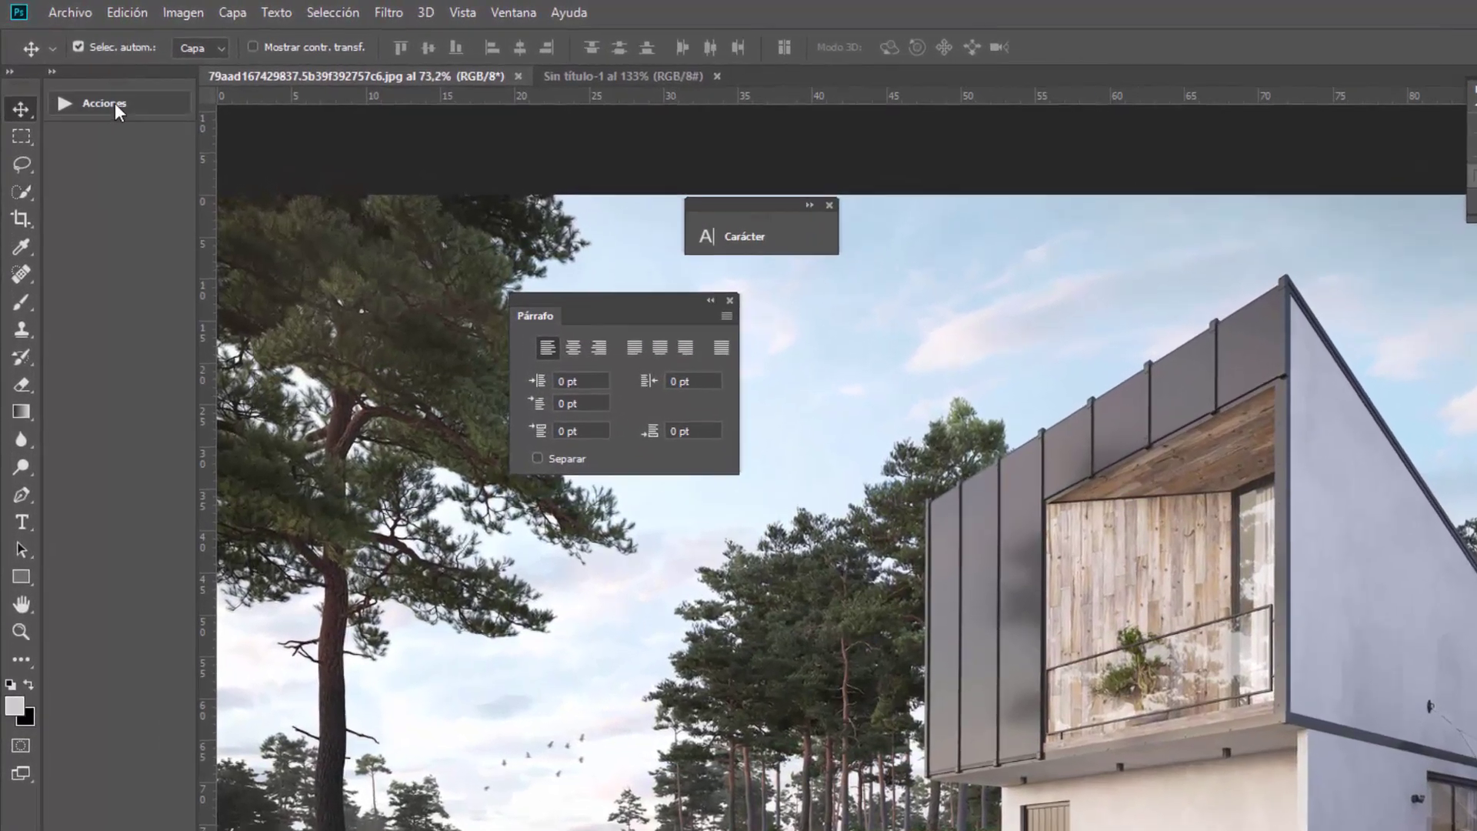
mouse_move(113, 103)
mouse_down()
mouse_move(1053, 401)
mouse_move(703, 389)
mouse_up()
mouse_move(898, 285)
mouse_down()
mouse_move(765, 376)
mouse_move(374, 247)
mouse_move(214, 152)
mouse_up()
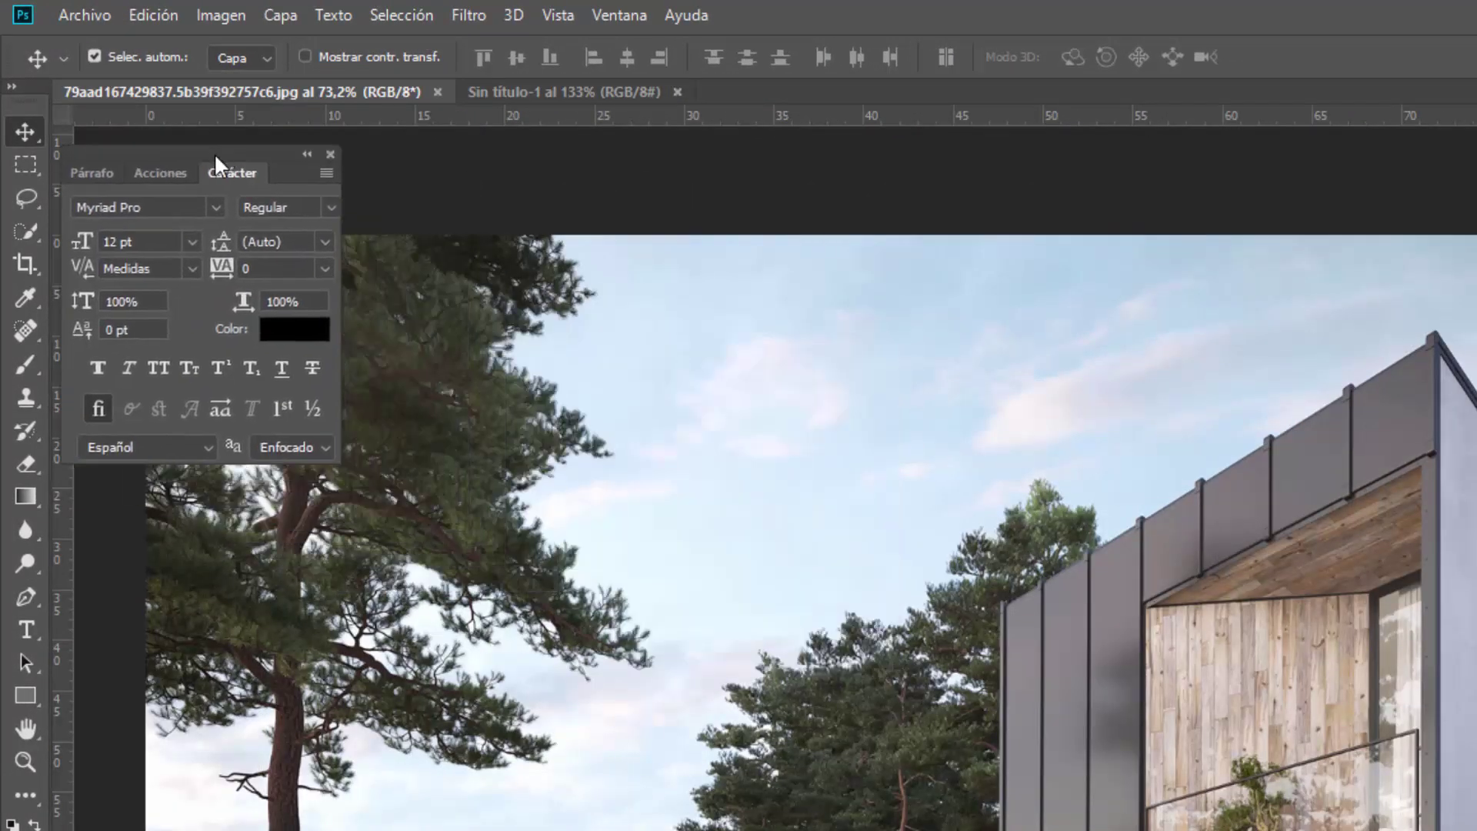
- Detach Carácter from the floating group and add it to the Propiedades/Ajustes group
click(165, 173)
click(97, 167)
click(218, 169)
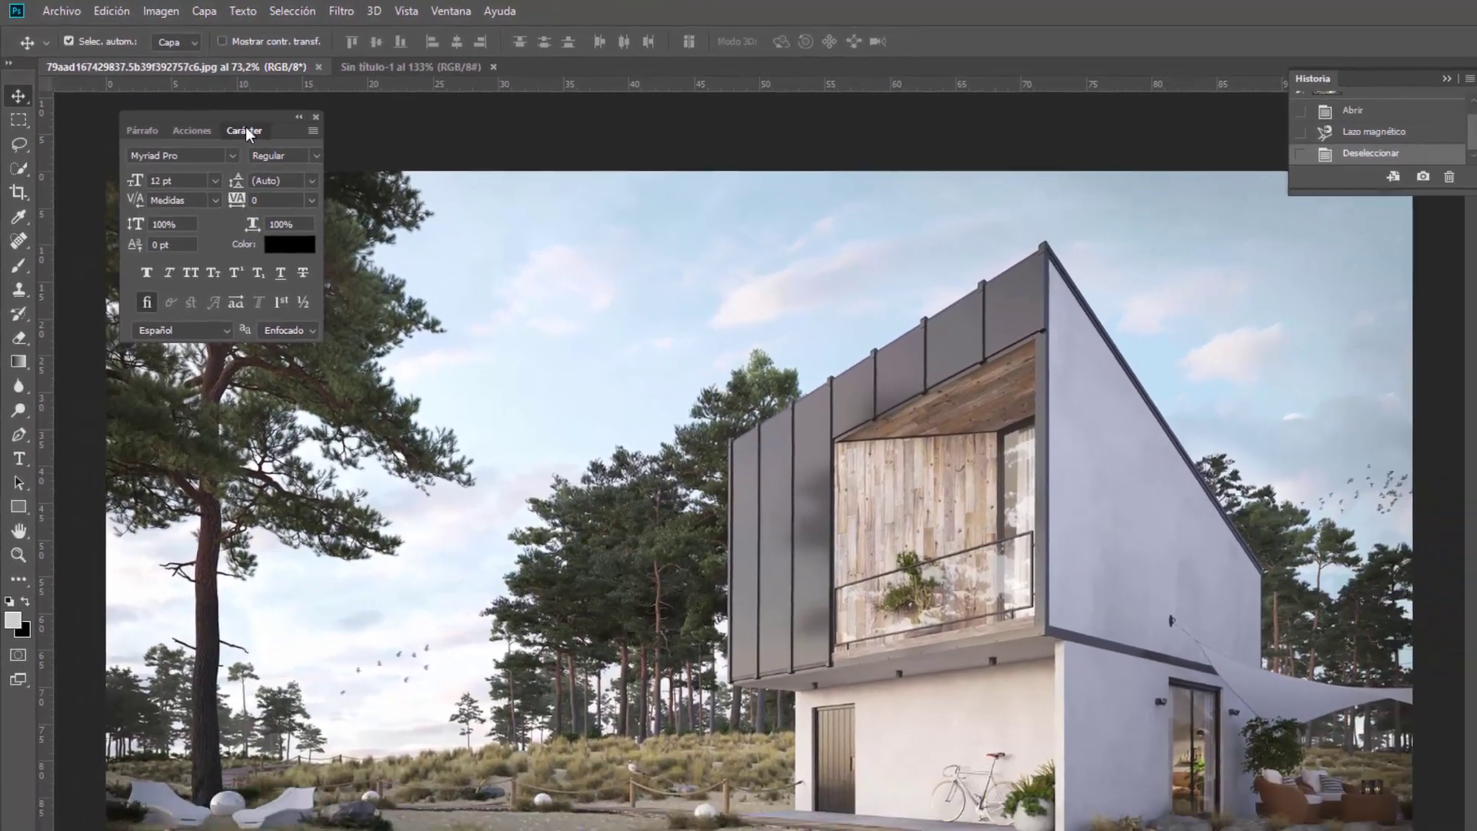
mouse_move(286, 150)
mouse_down()
mouse_move(833, 360)
mouse_move(1173, 427)
mouse_move(764, 411)
mouse_move(1305, 423)
mouse_up()
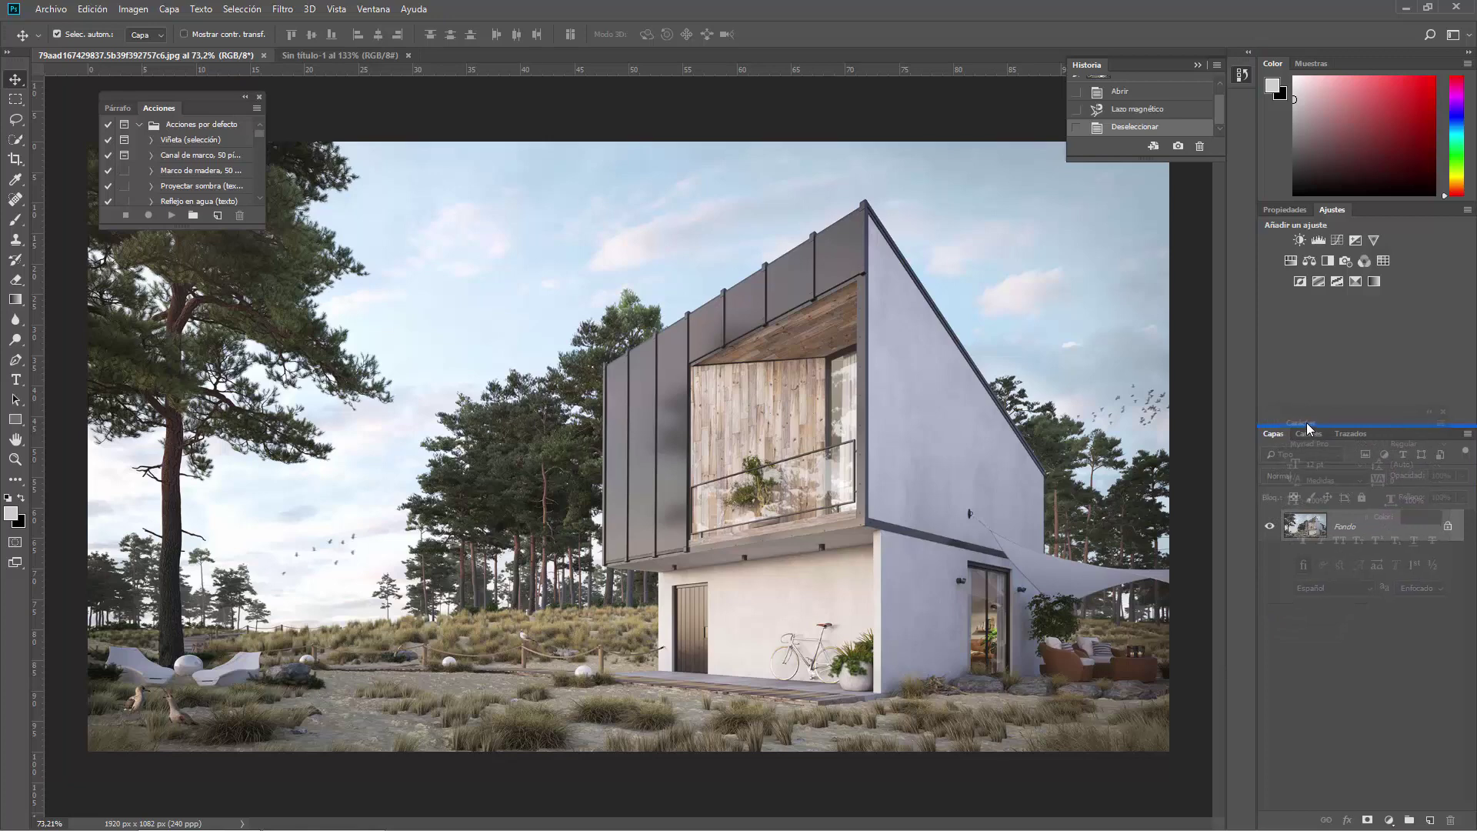
mouse_move(1304, 423)
mouse_down()
mouse_move(1313, 396)
mouse_move(1226, 300)
mouse_up()
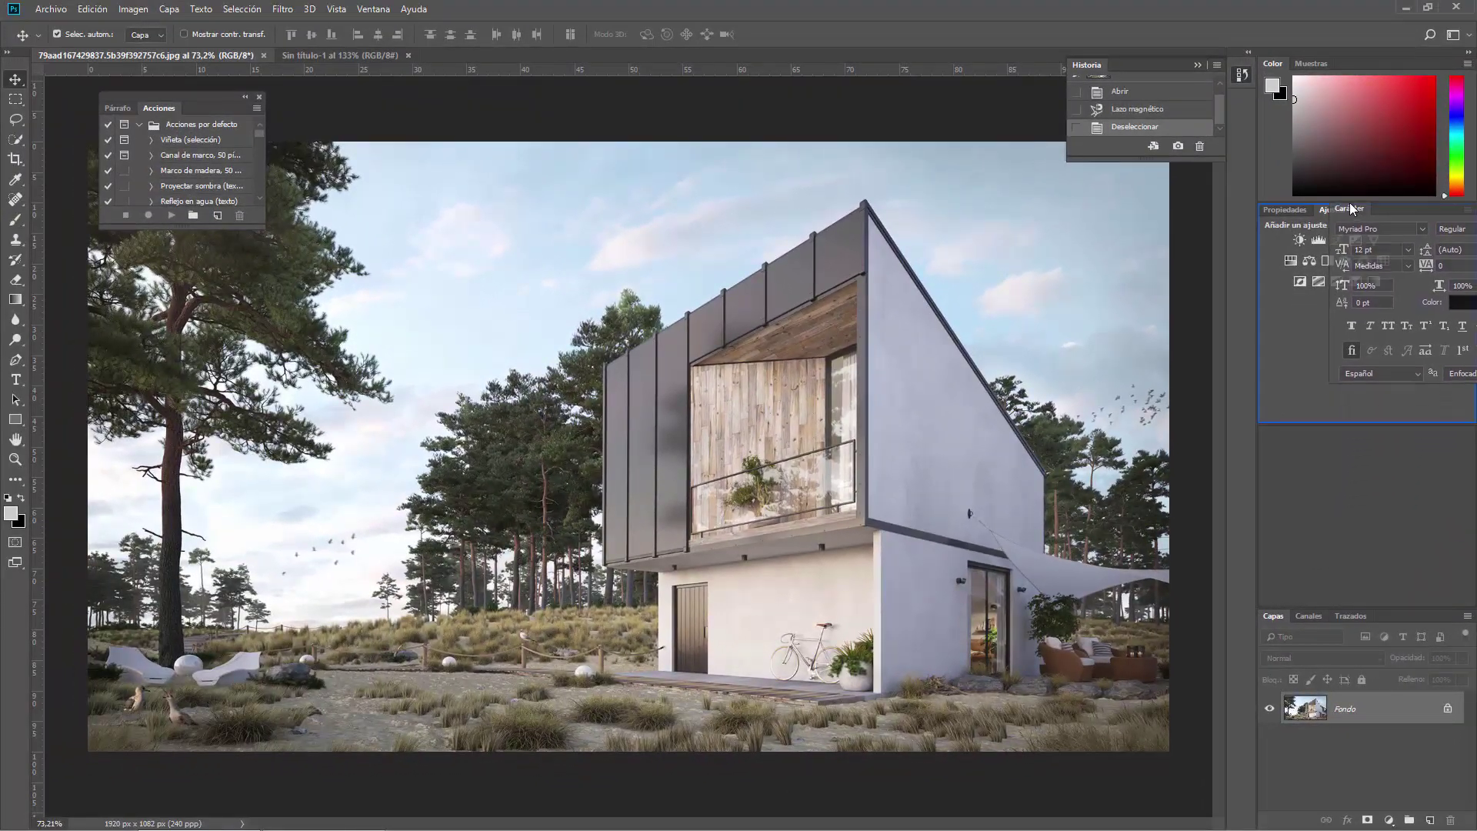
drag(1253, 395, 1350, 363)
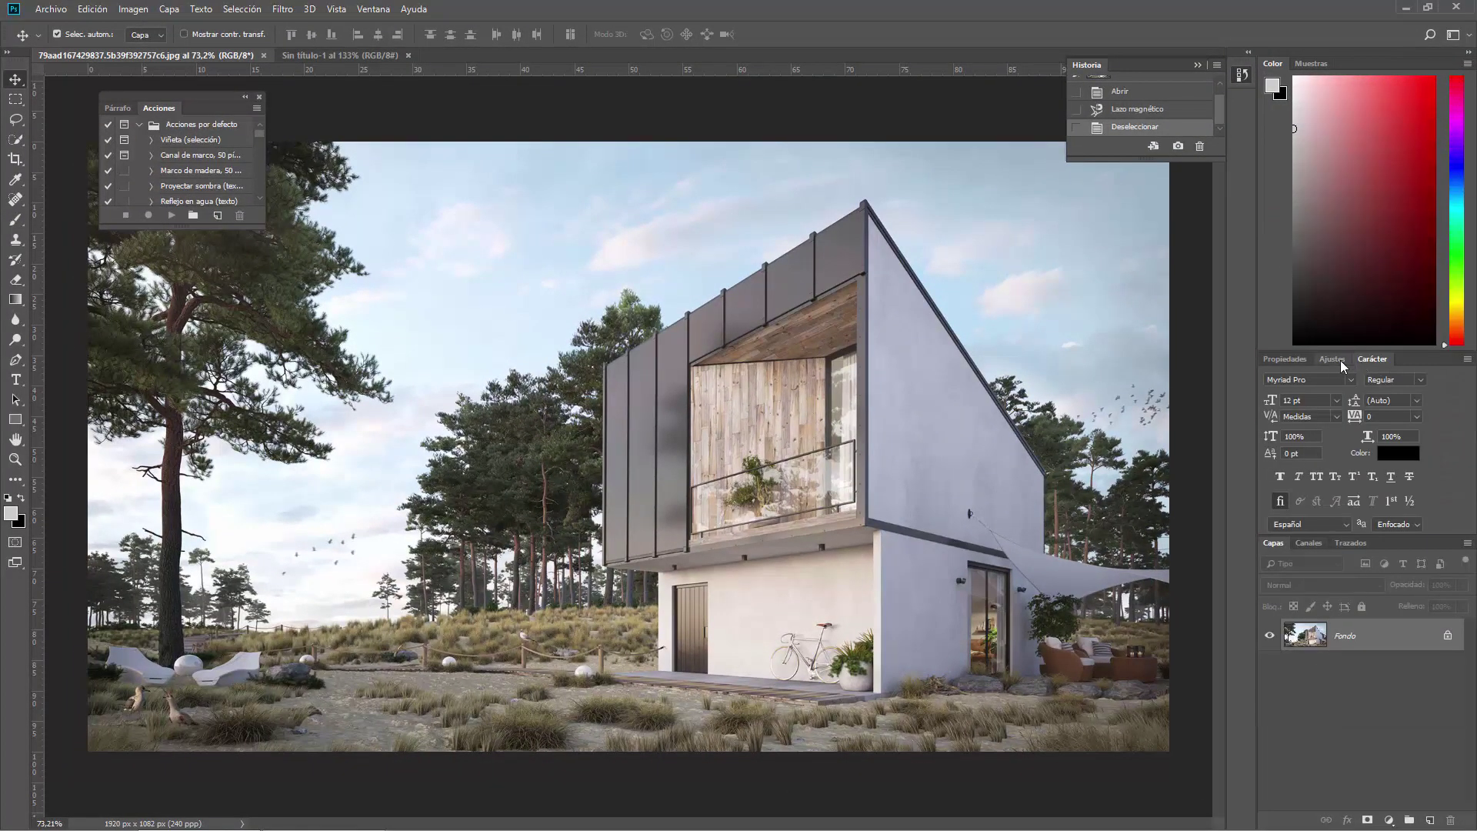
- Cycle through the Propiedades and Ajustes tabs, ending on Ajustes
click(1348, 357)
click(1331, 359)
click(1273, 360)
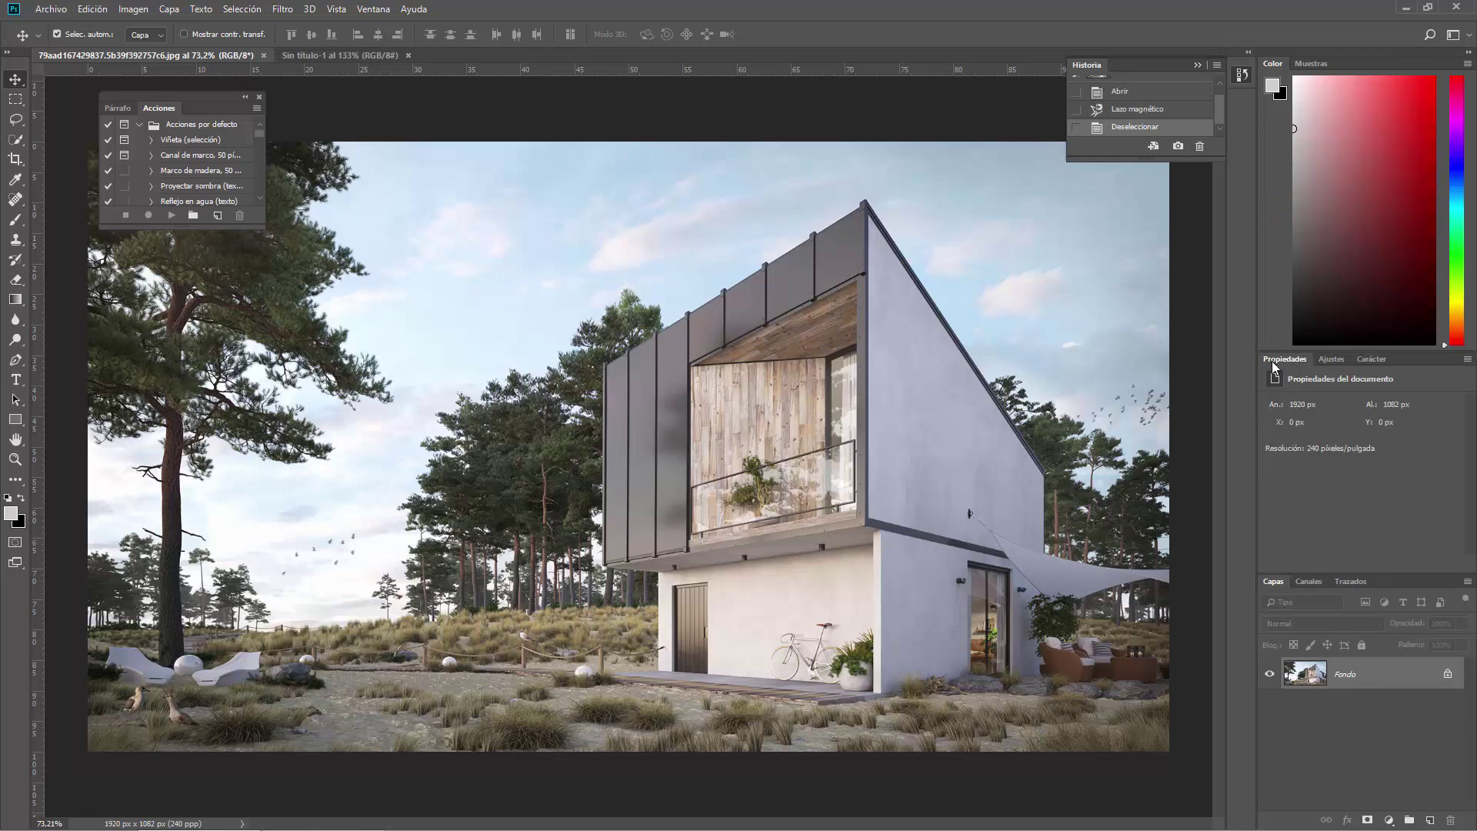
click(1331, 360)
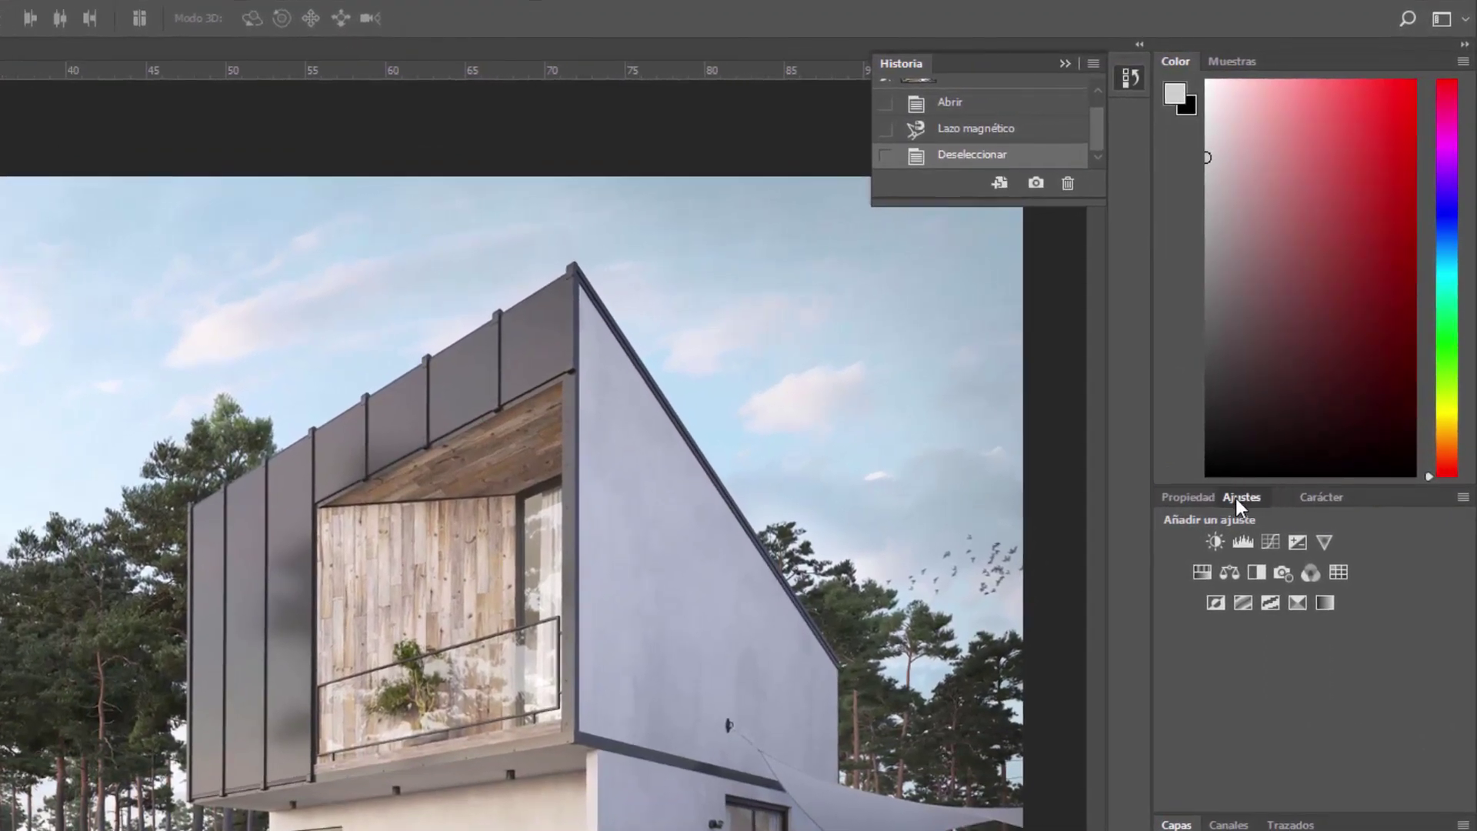
- Reorder the right-side tabs and cycle through Ajustes, Propiedades and Carácter
click(1179, 504)
click(1180, 502)
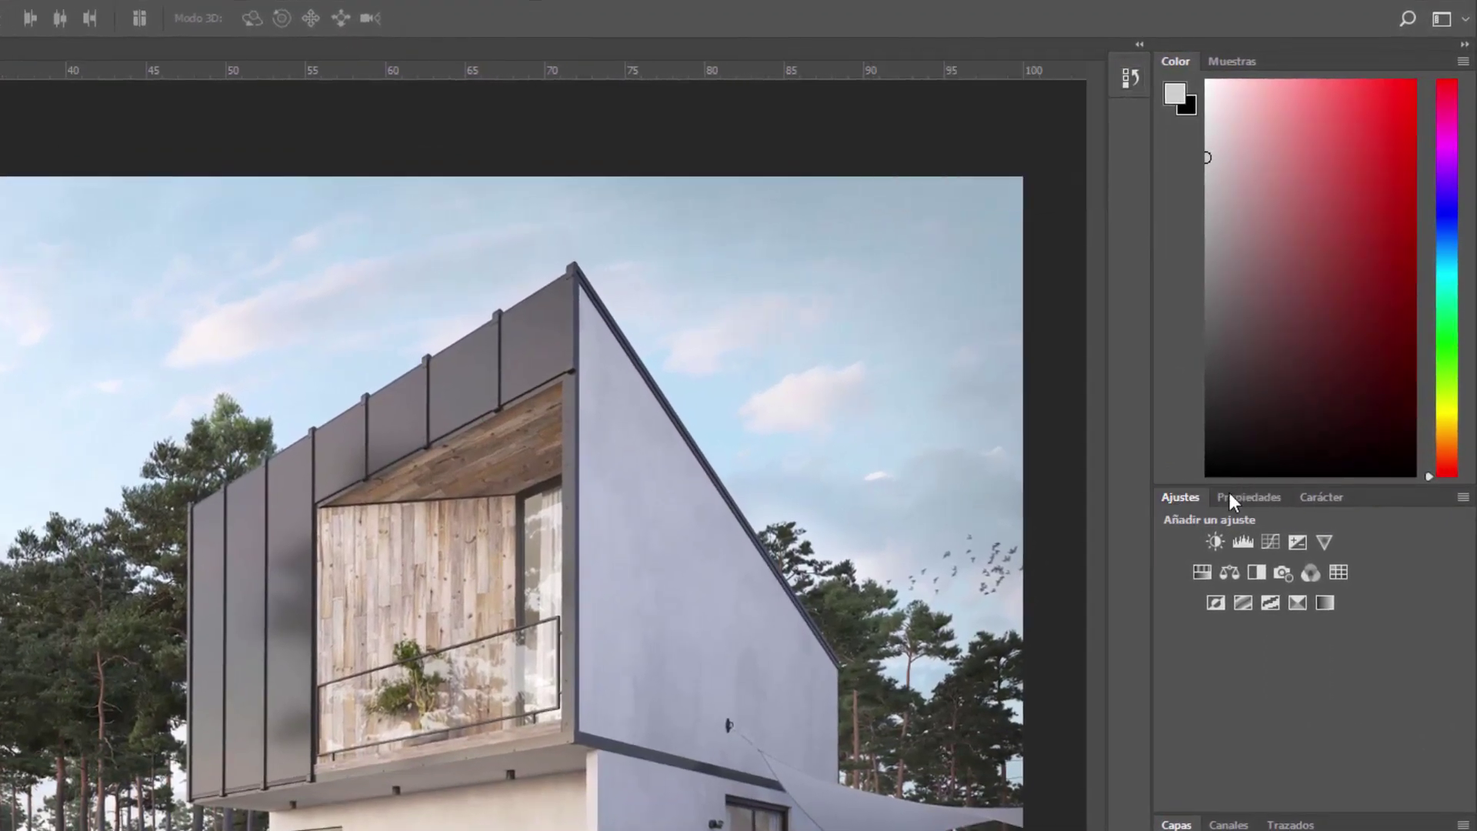
click(1238, 497)
click(1170, 501)
click(1274, 496)
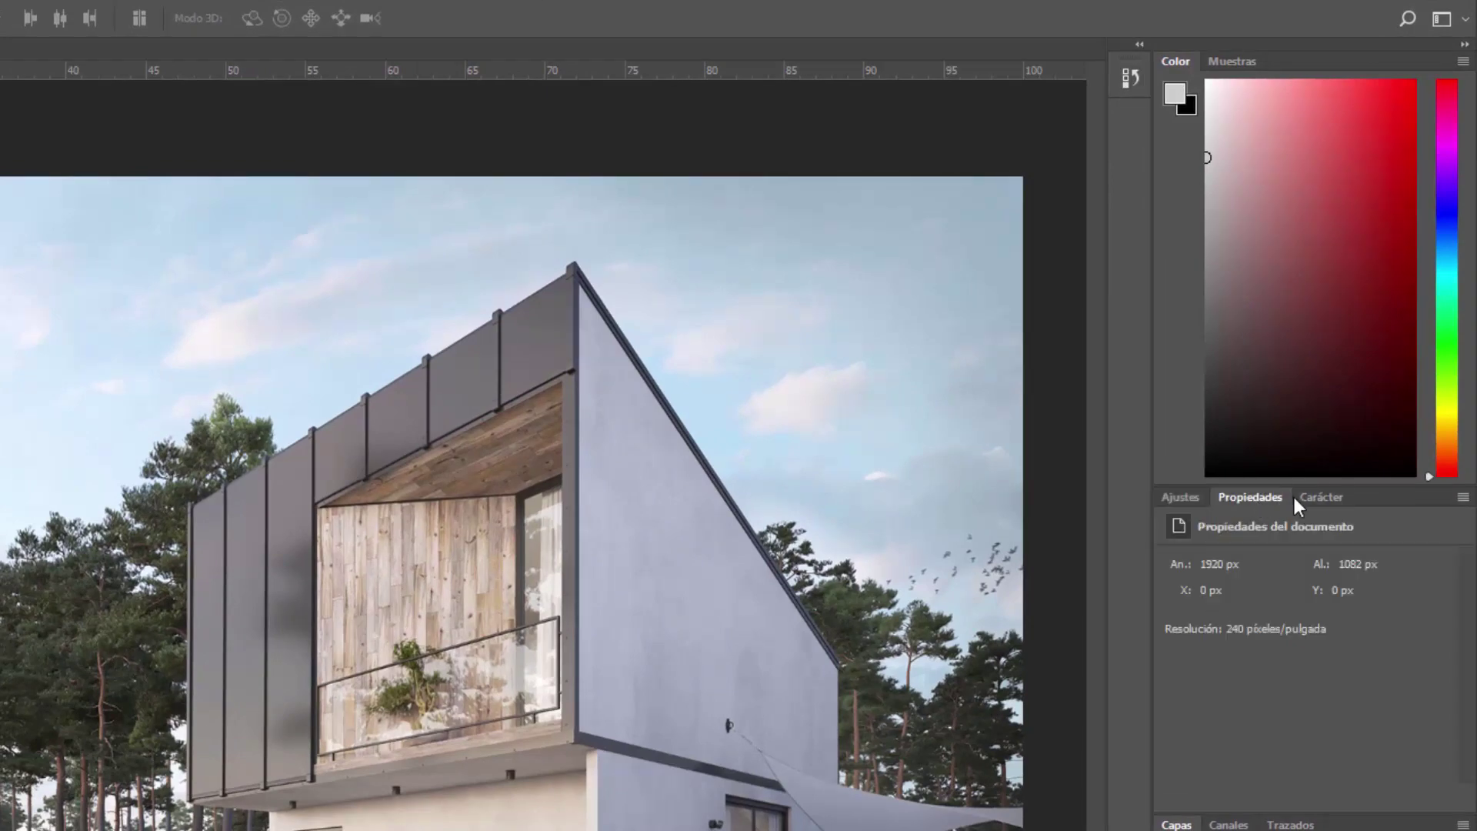
click(1338, 499)
- Move Carácter back into the floating Párrafo group as the front tab
drag(1326, 497, 73, 342)
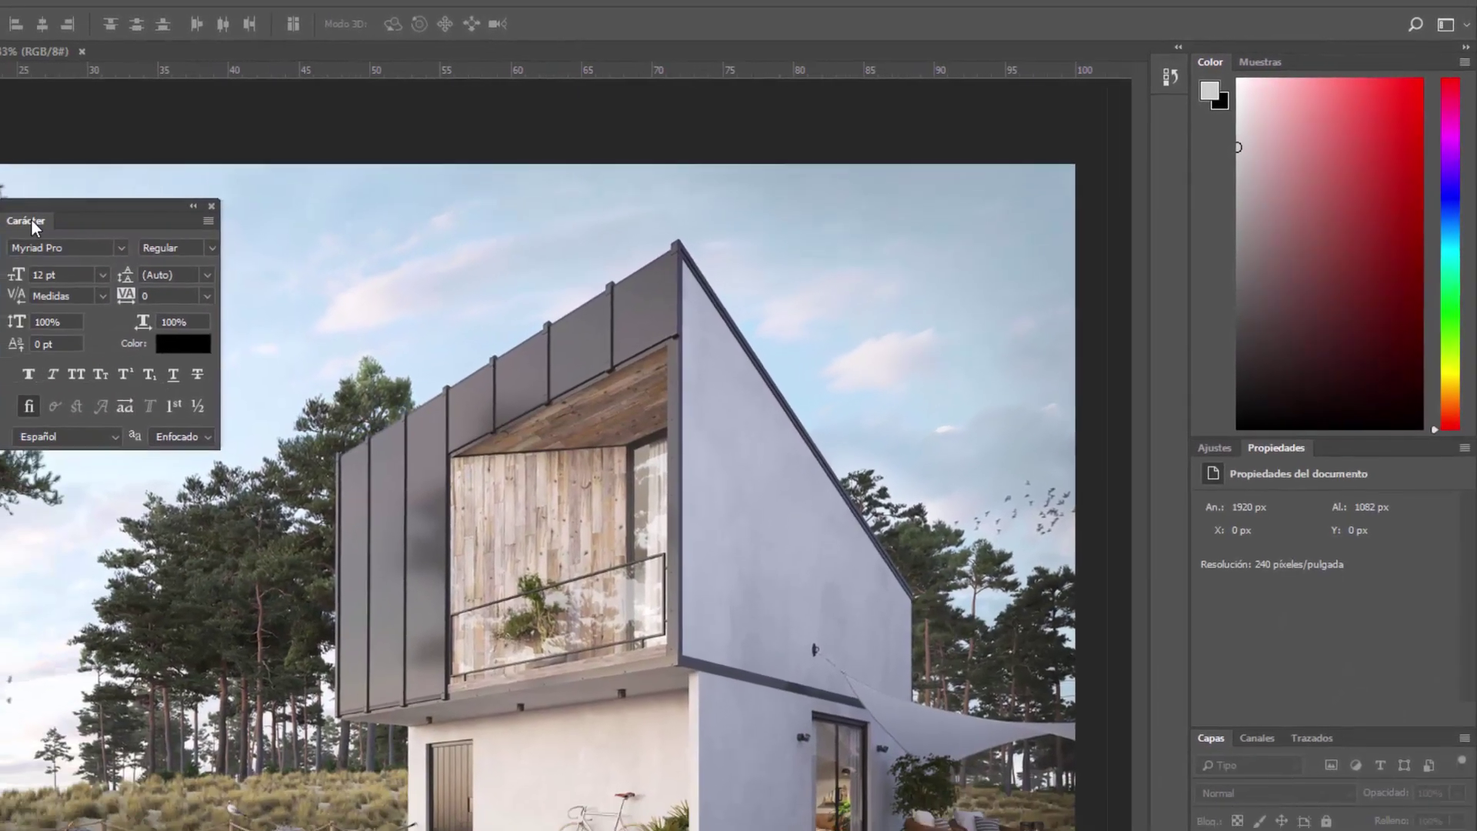
drag(26, 224, 77, 114)
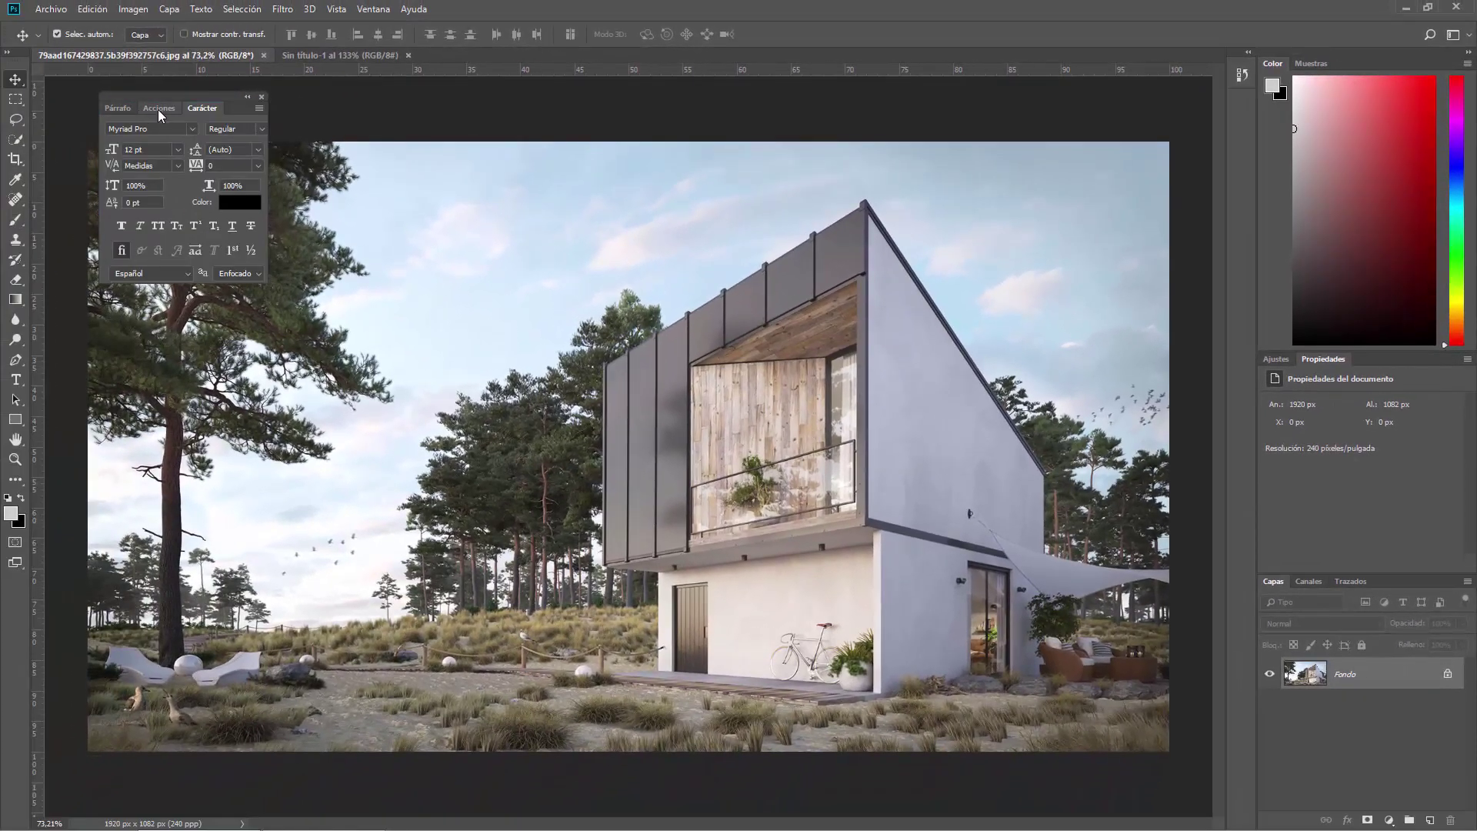
click(124, 107)
mouse_move(205, 107)
mouse_down()
mouse_move(120, 108)
mouse_move(616, 211)
mouse_up()
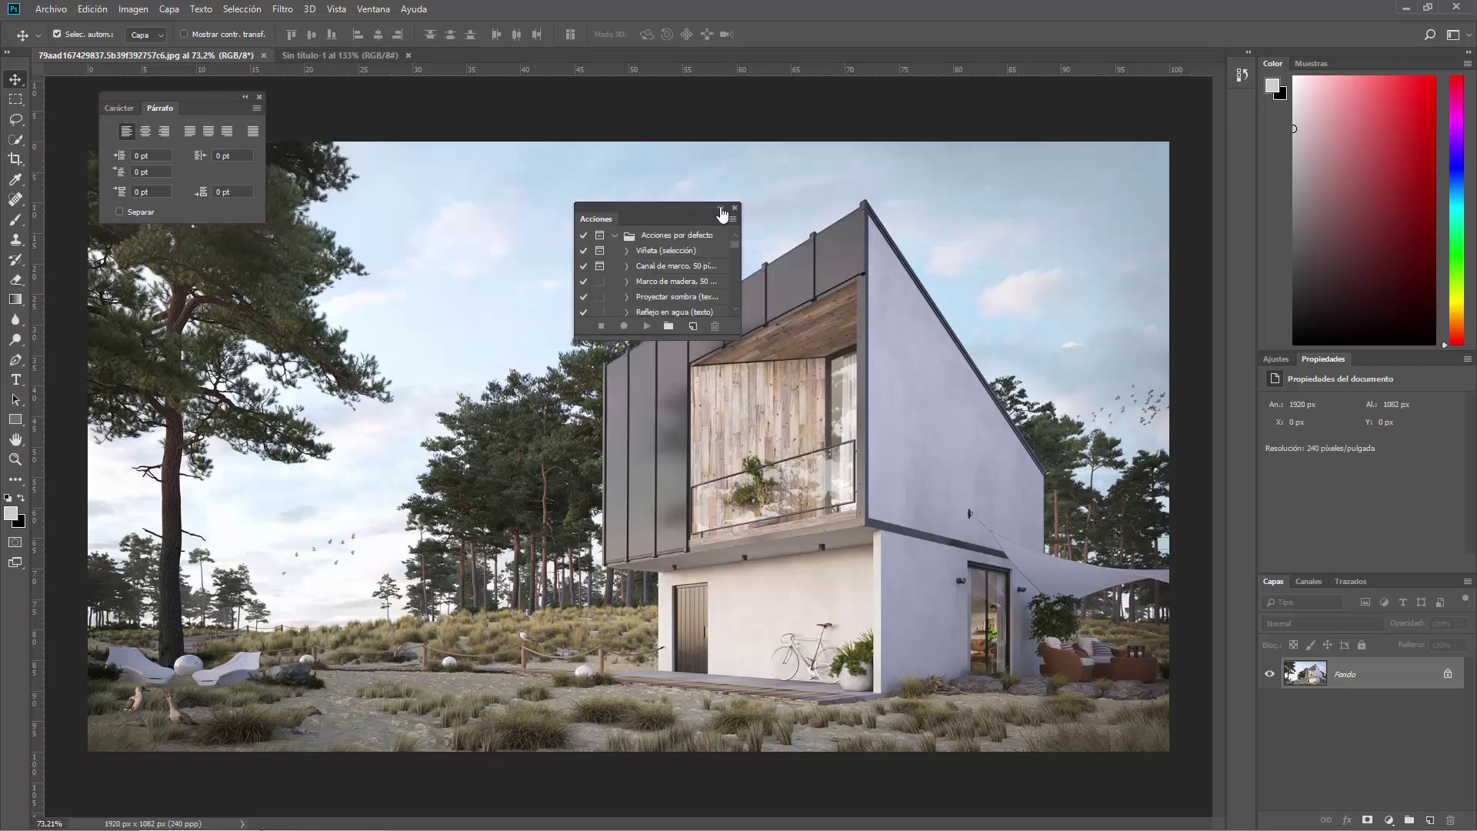
- Collapse Acciones to an icon beside Historia, then enlarge and re-collapse Historia
click(721, 207)
drag(574, 236, 1226, 181)
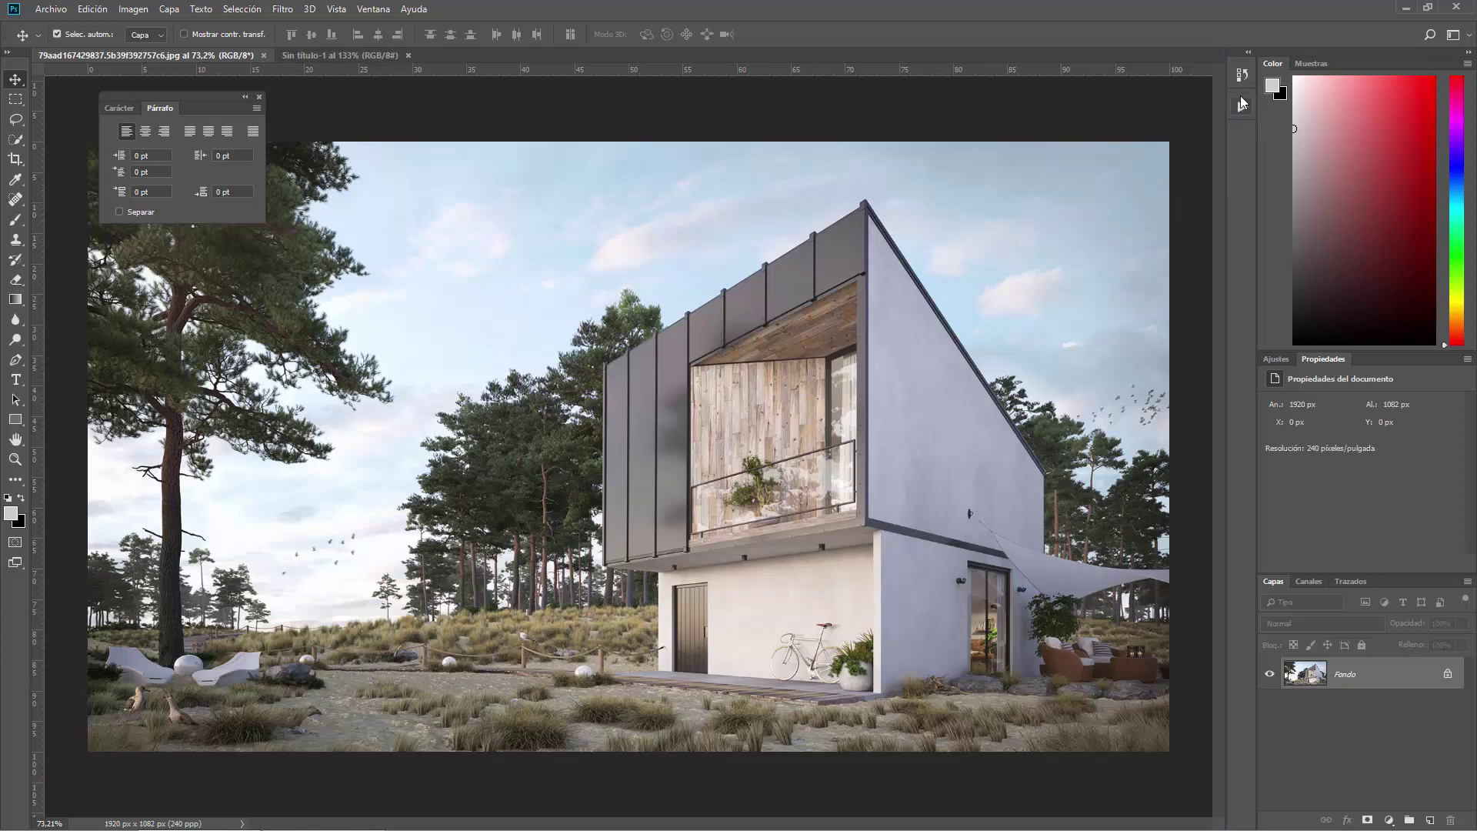
click(1242, 76)
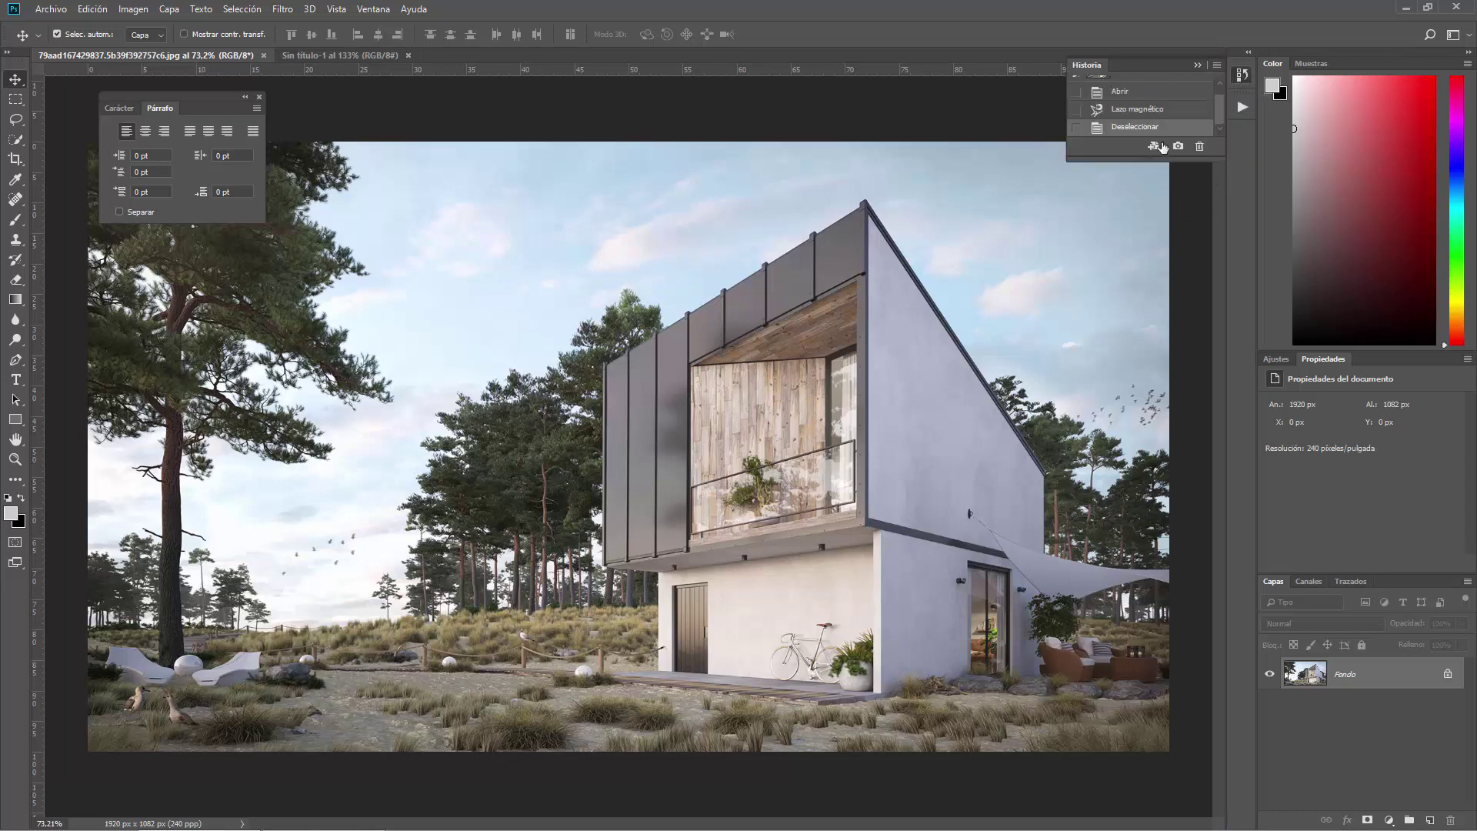
drag(1153, 160, 1153, 276)
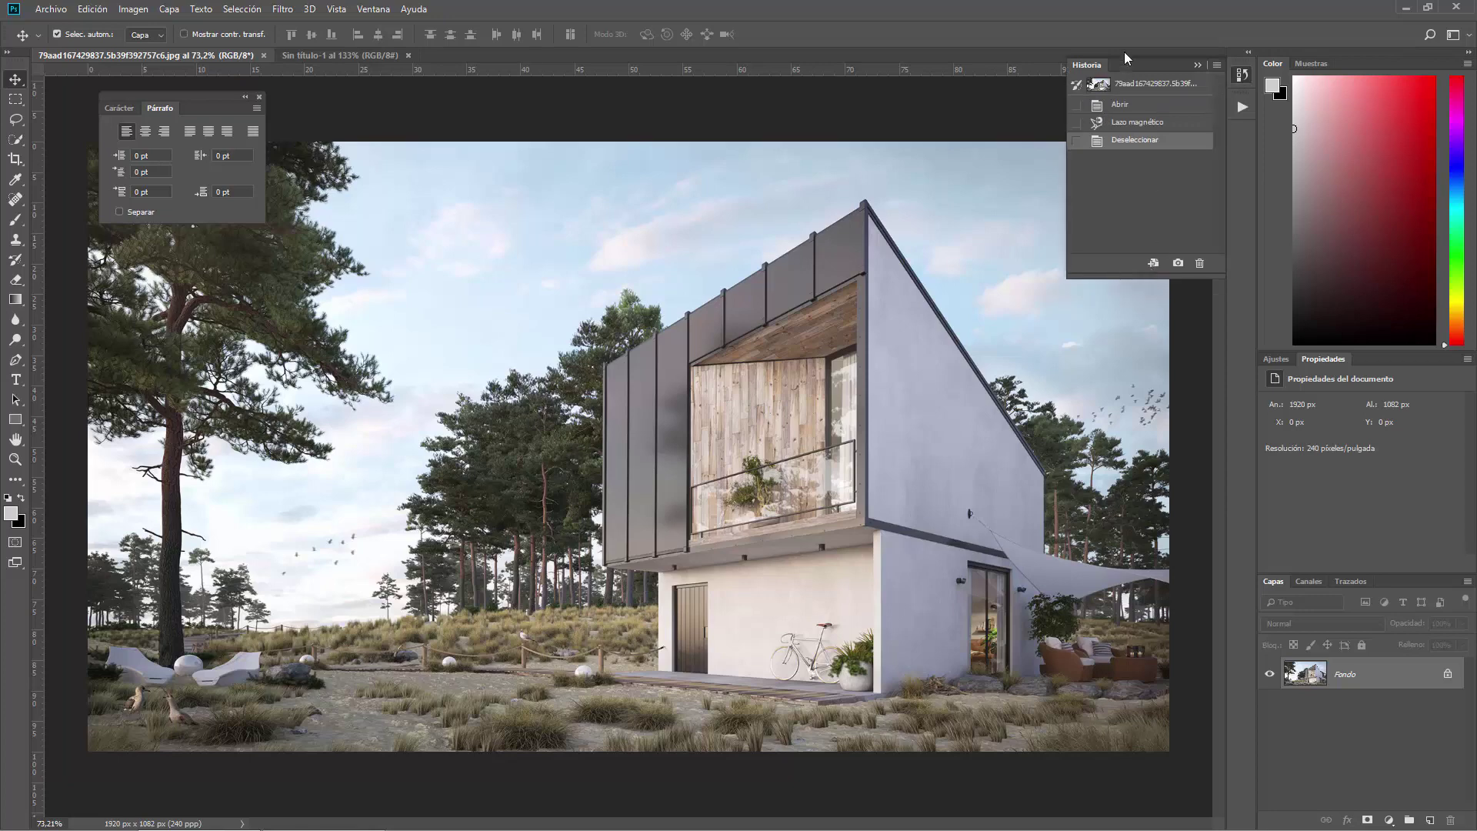
click(1242, 75)
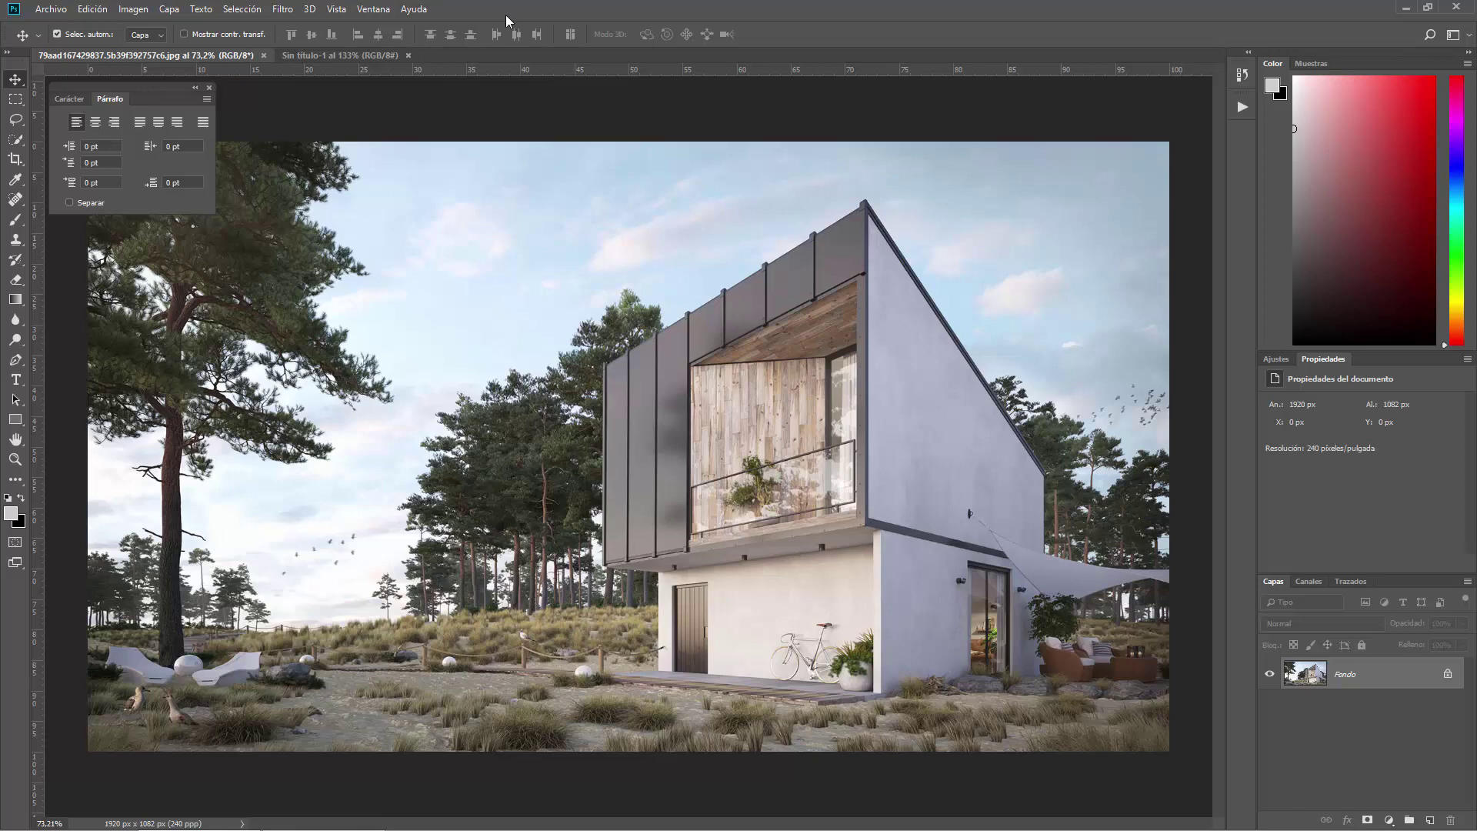
- Open the Histograma panel from Ventana and collapse it to its icon
click(369, 10)
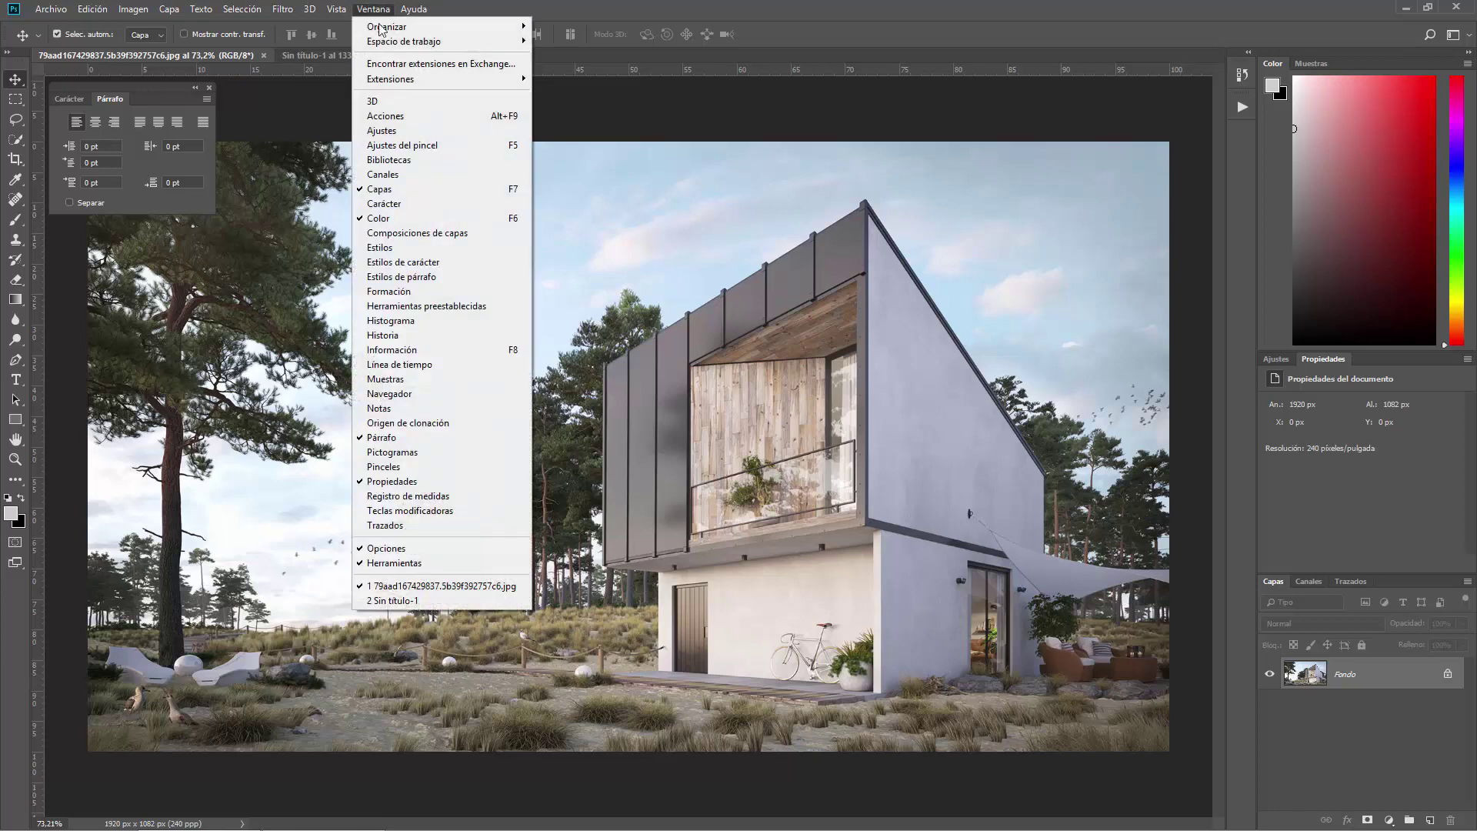
click(410, 320)
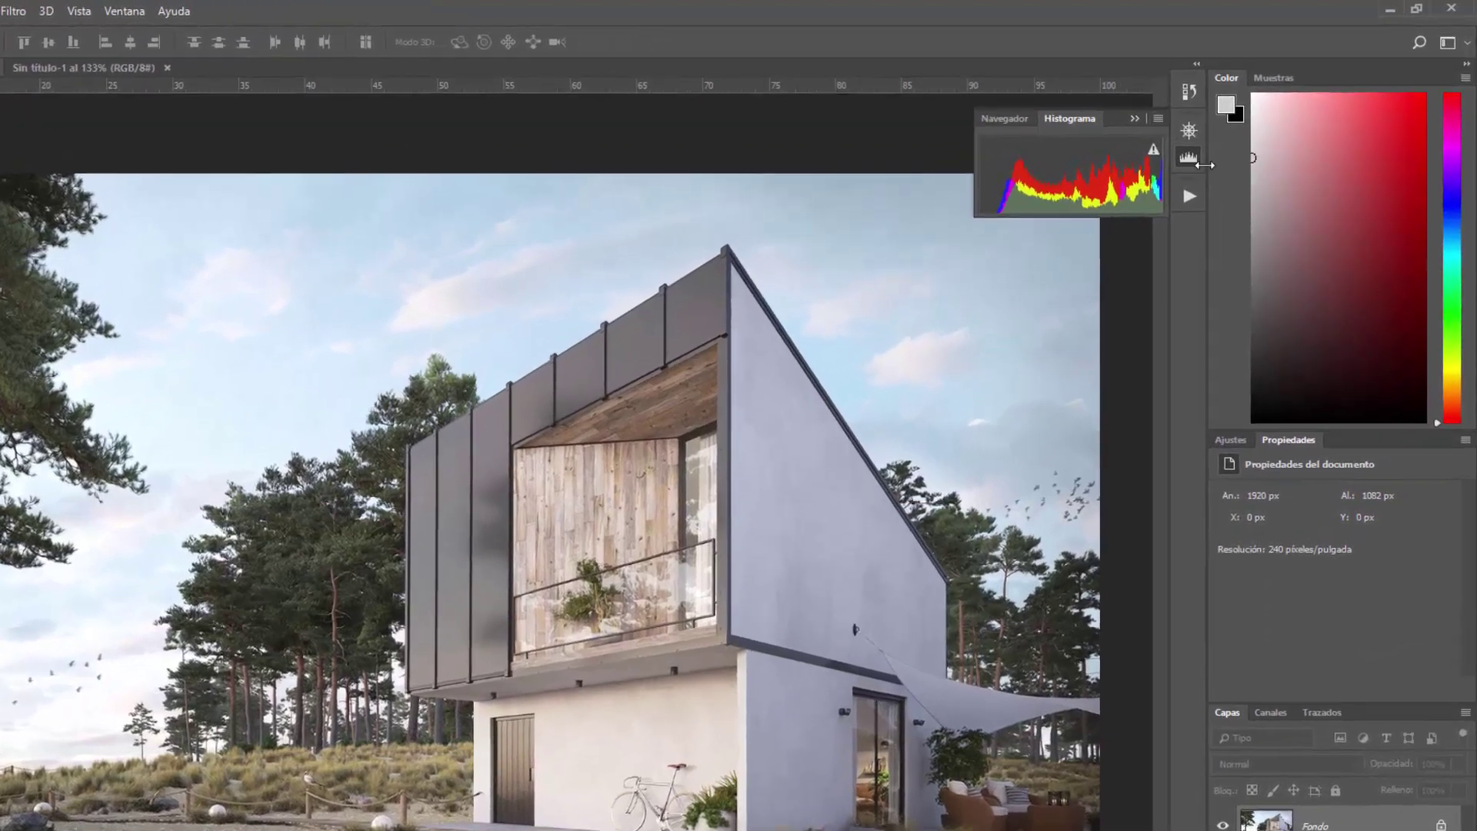
click(1241, 128)
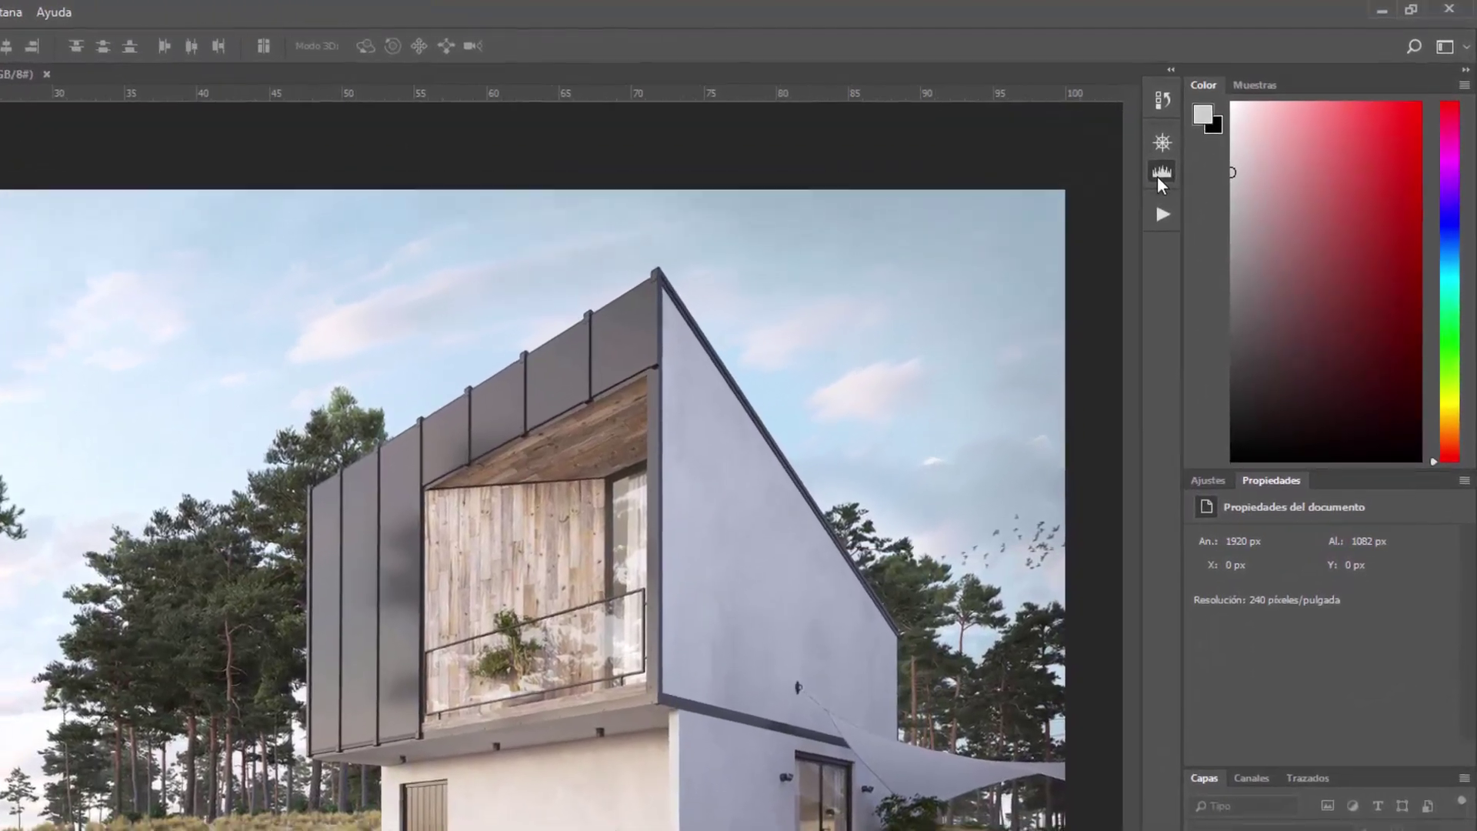
- Zoom the canvas out to 30.12% with the Navegador slider, then show Histograma
click(1133, 186)
click(819, 162)
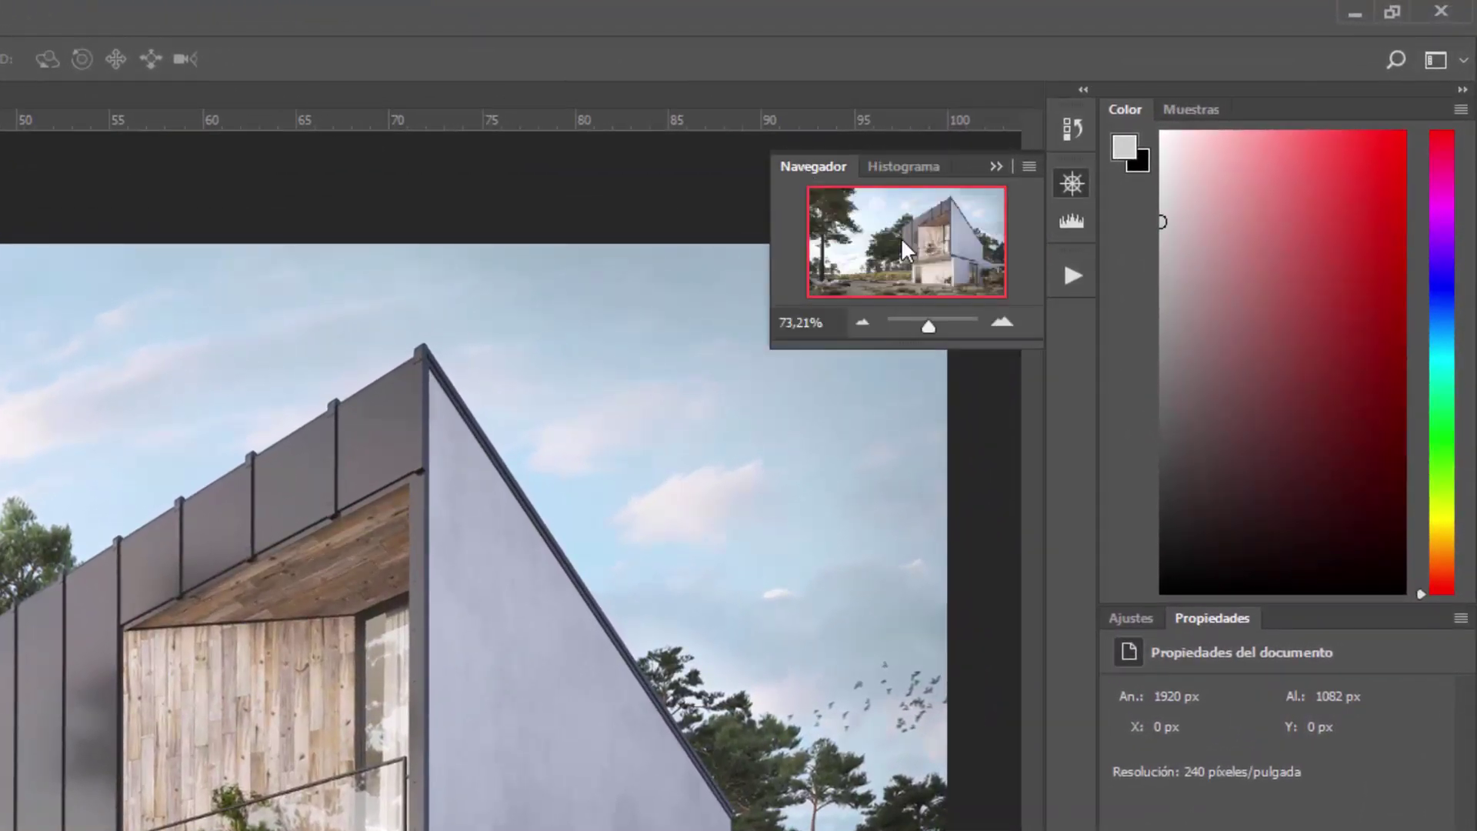
drag(950, 319, 927, 327)
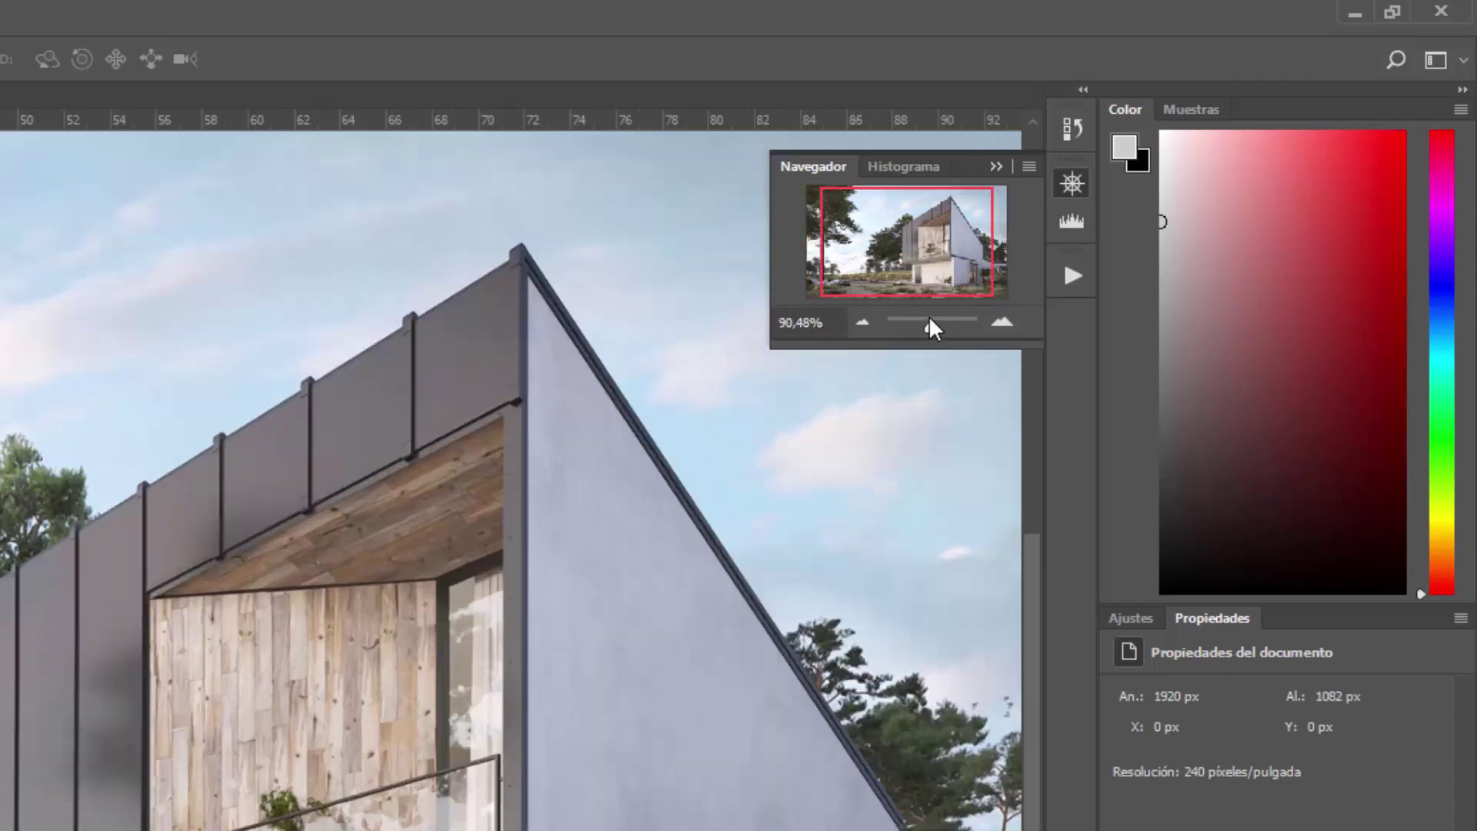
drag(921, 322, 922, 323)
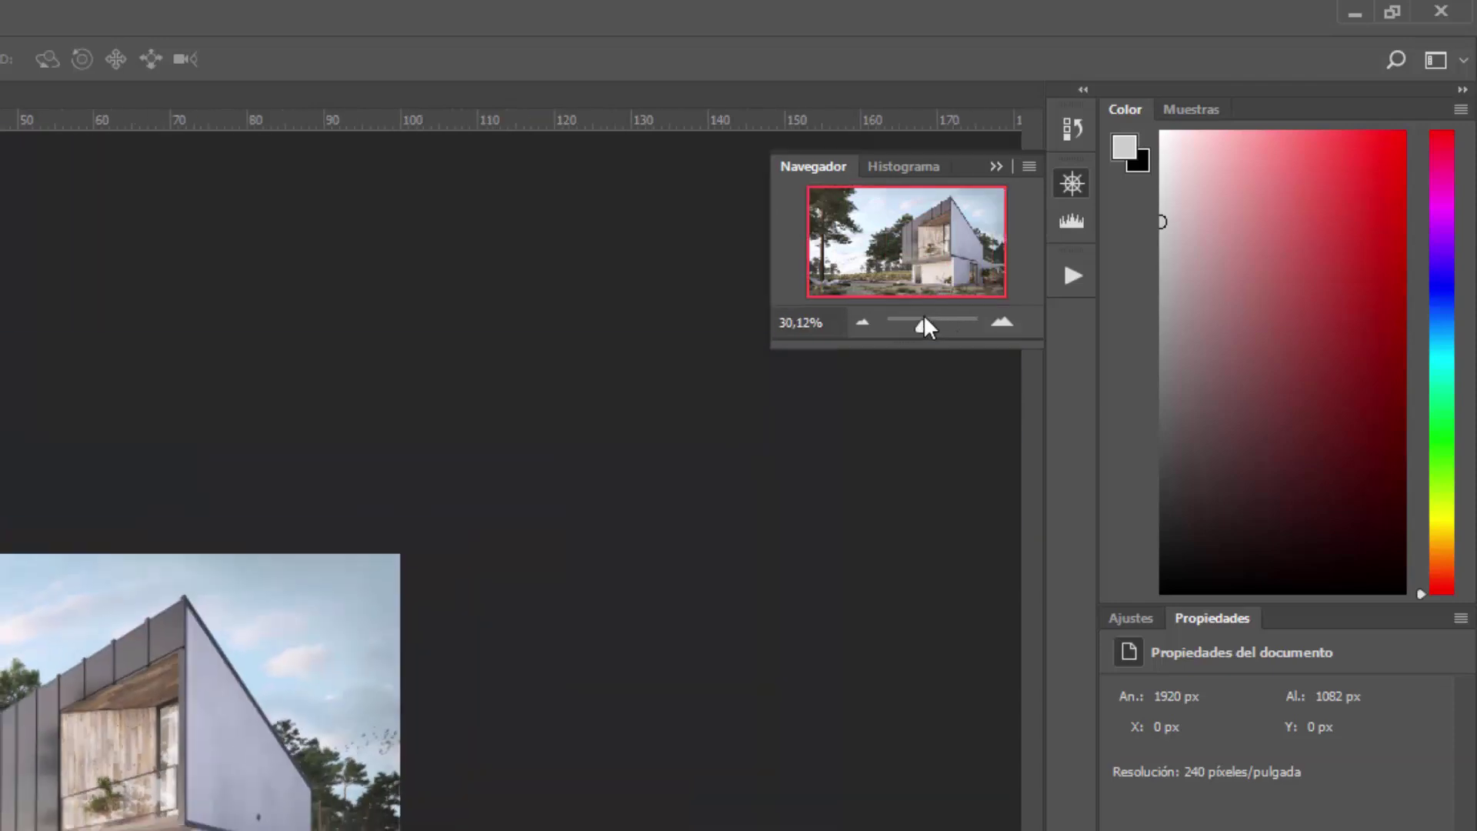
click(1072, 220)
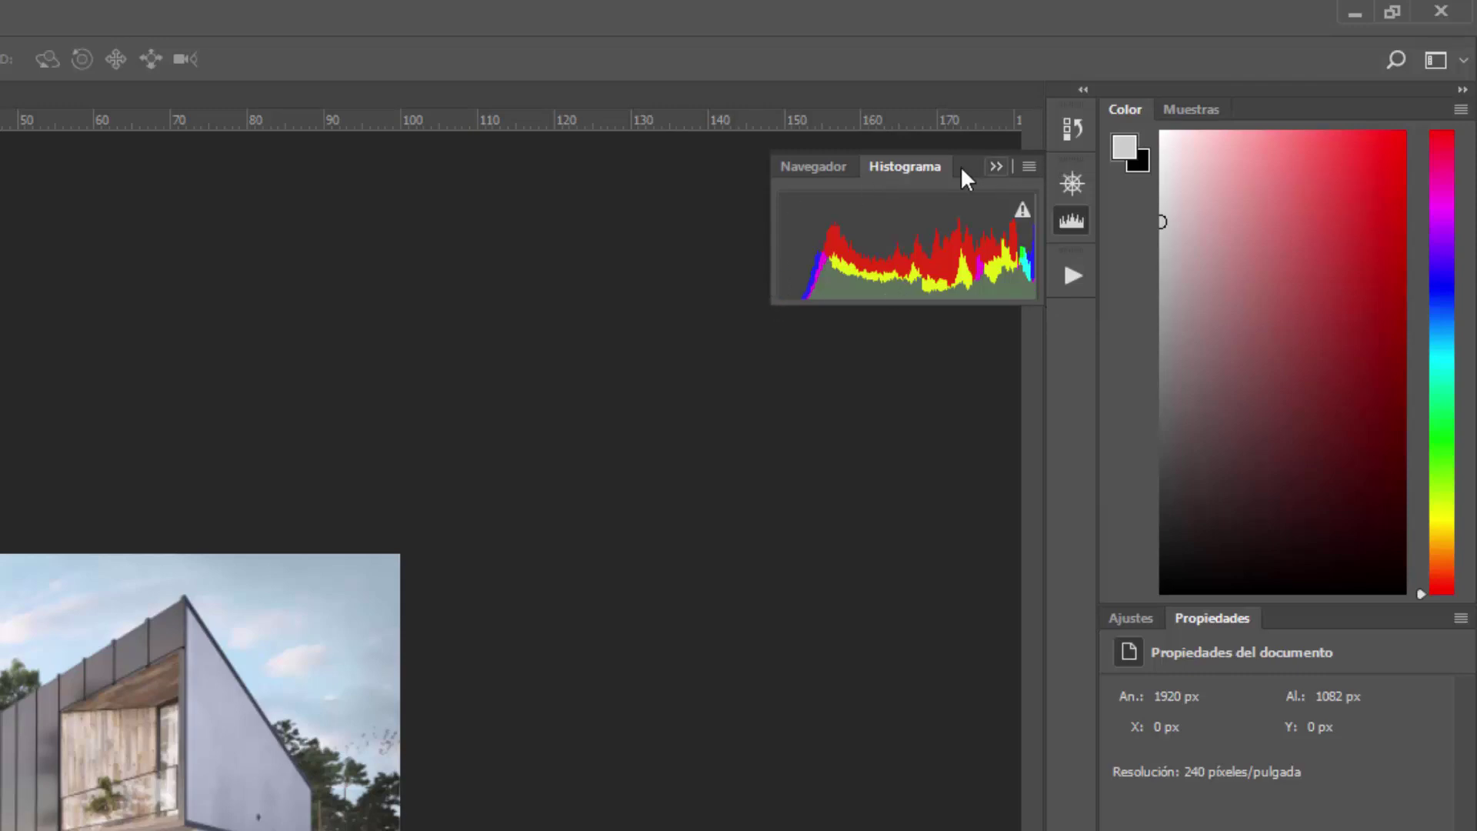
- Detach Histograma, switch it to Vista expandida, and dock it under Carácter and Párrafo
drag(911, 171, 420, 163)
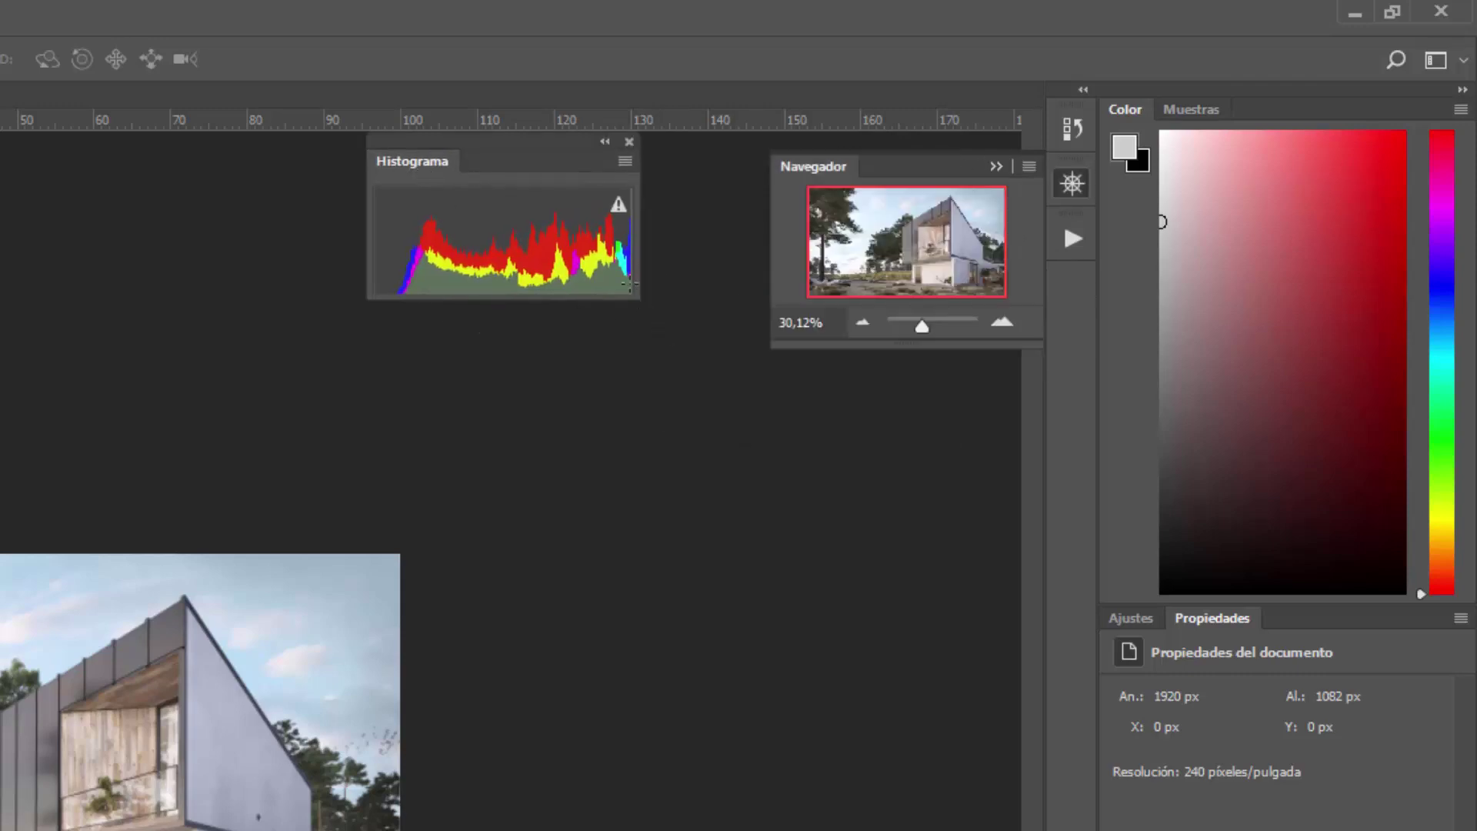
click(624, 161)
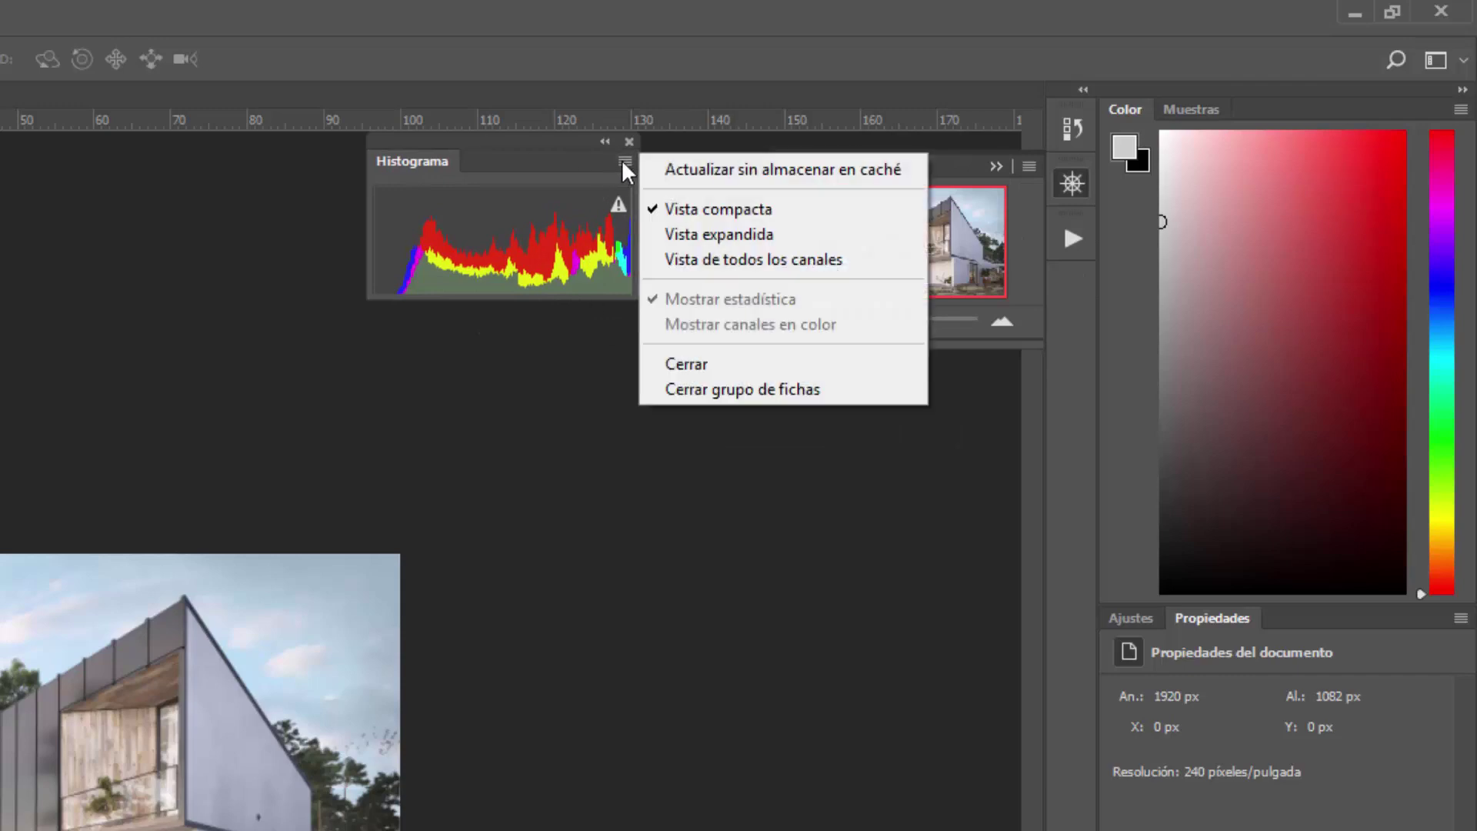
click(712, 235)
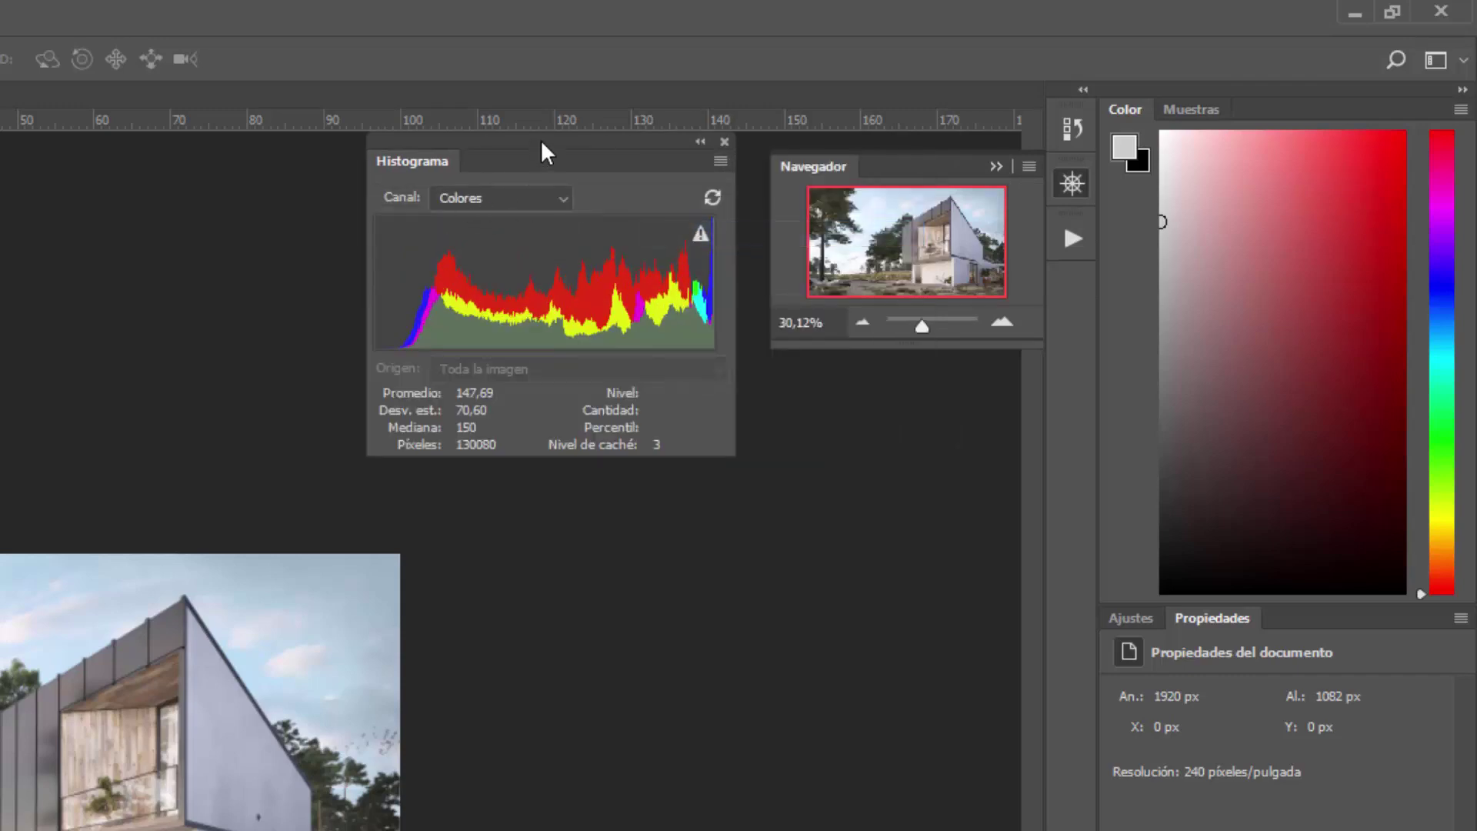
mouse_move(541, 151)
mouse_down()
mouse_move(617, 297)
mouse_move(429, 298)
mouse_move(3, 461)
mouse_up()
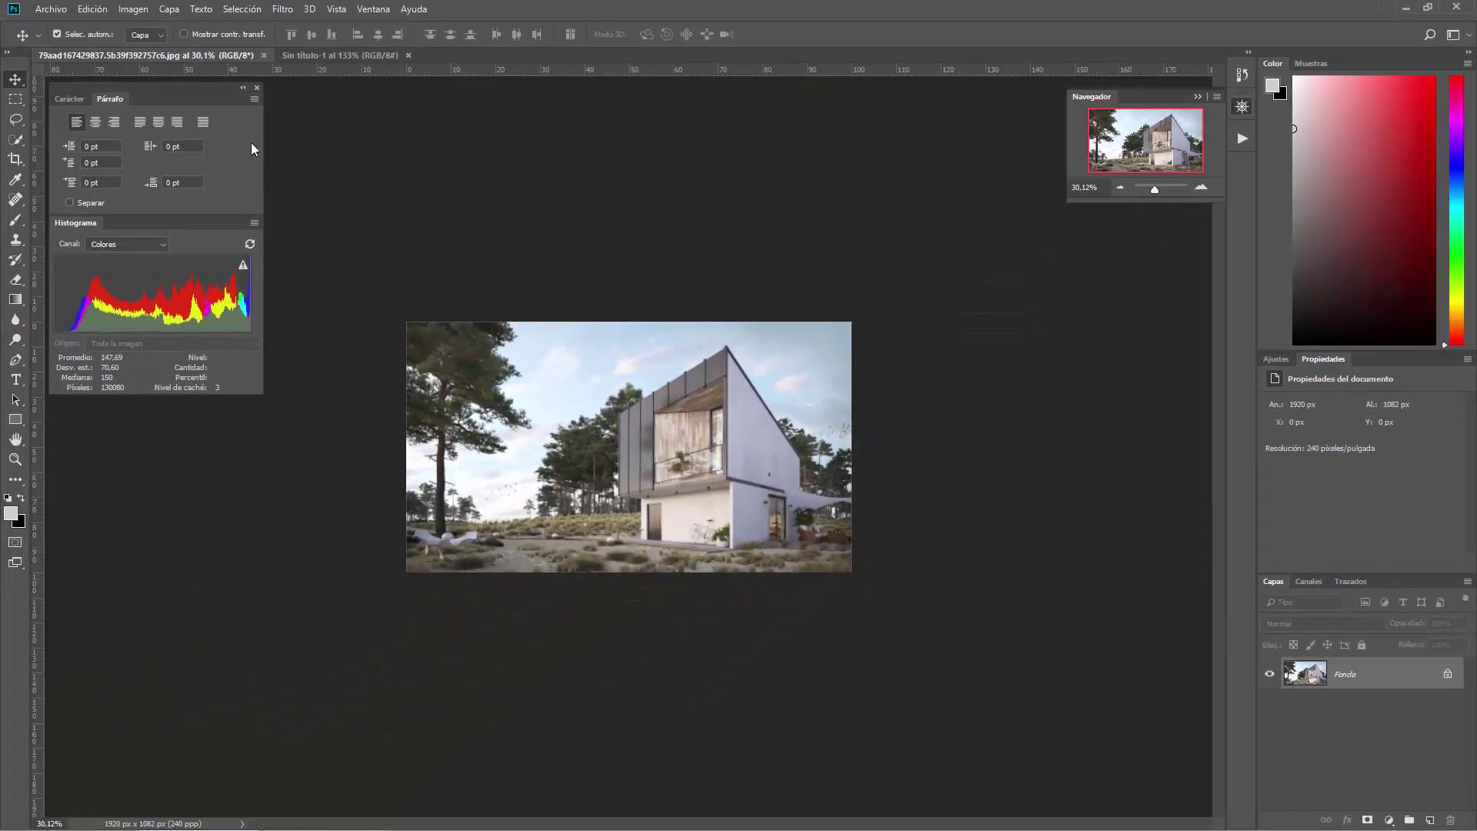
click(373, 8)
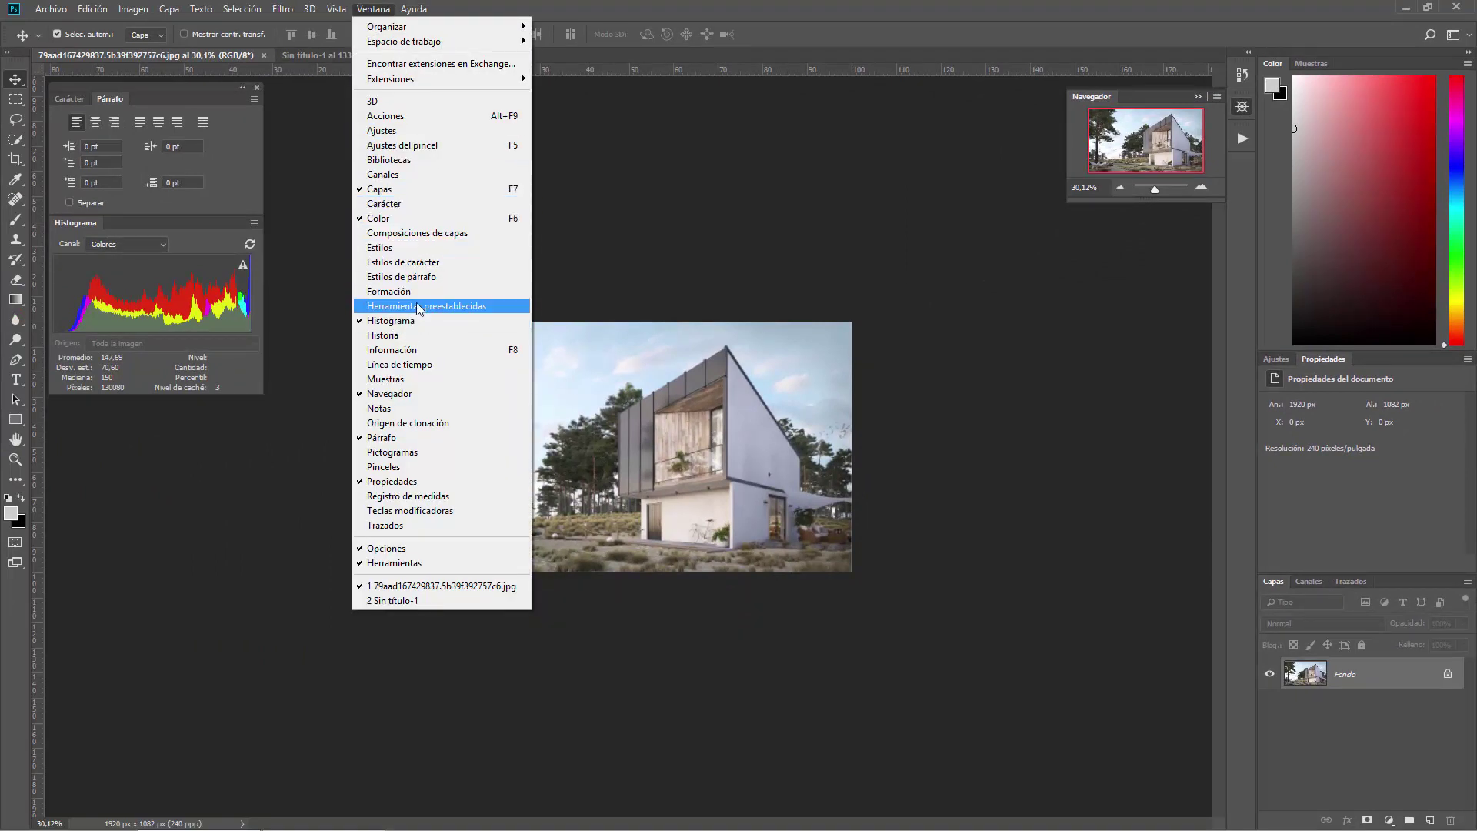
click(285, 165)
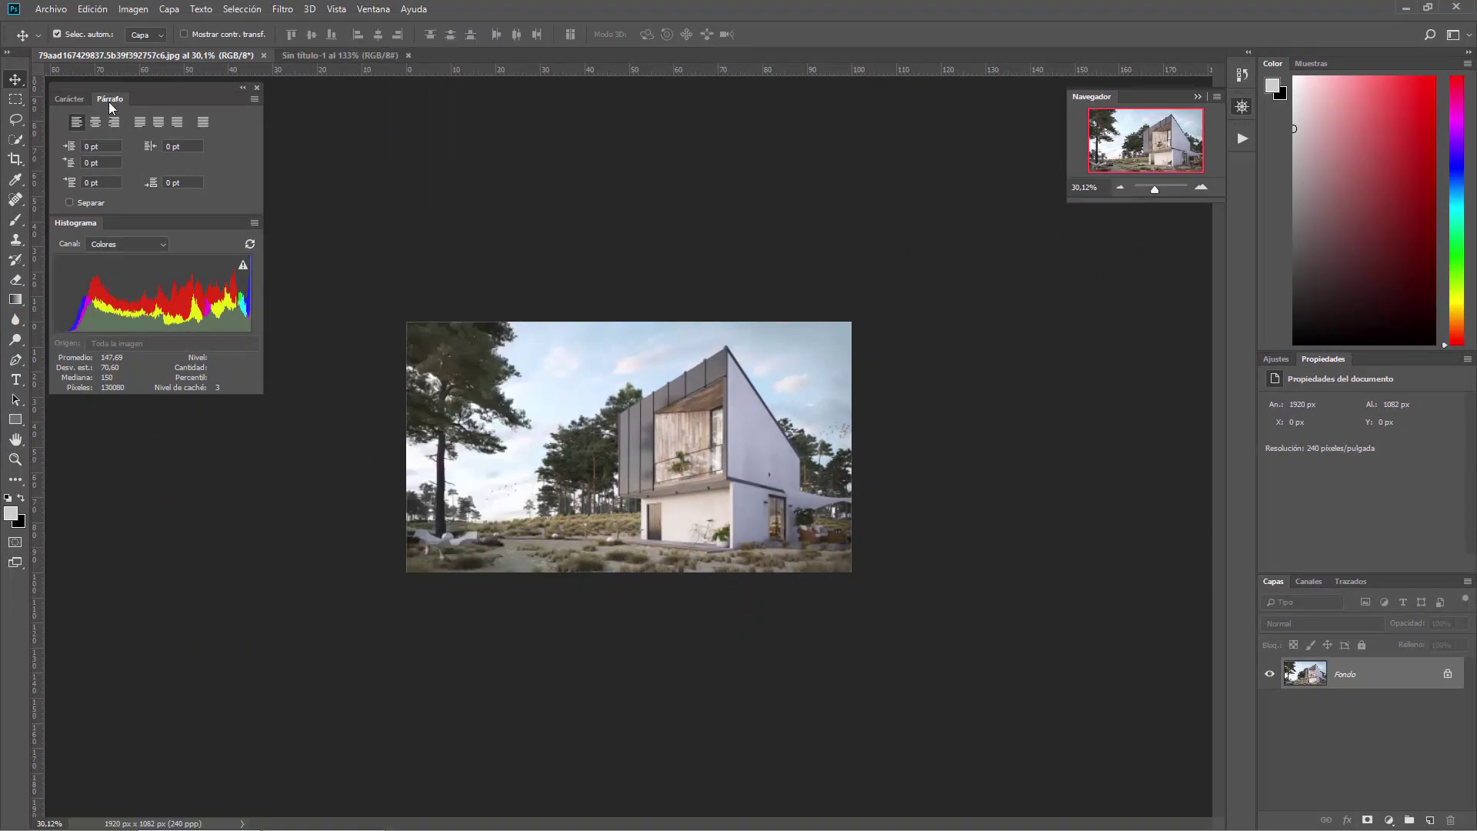
- Shrink the Carácter/Párrafo/Histograma group to a narrow icon strip and collapse Navegador to its icon
click(242, 89)
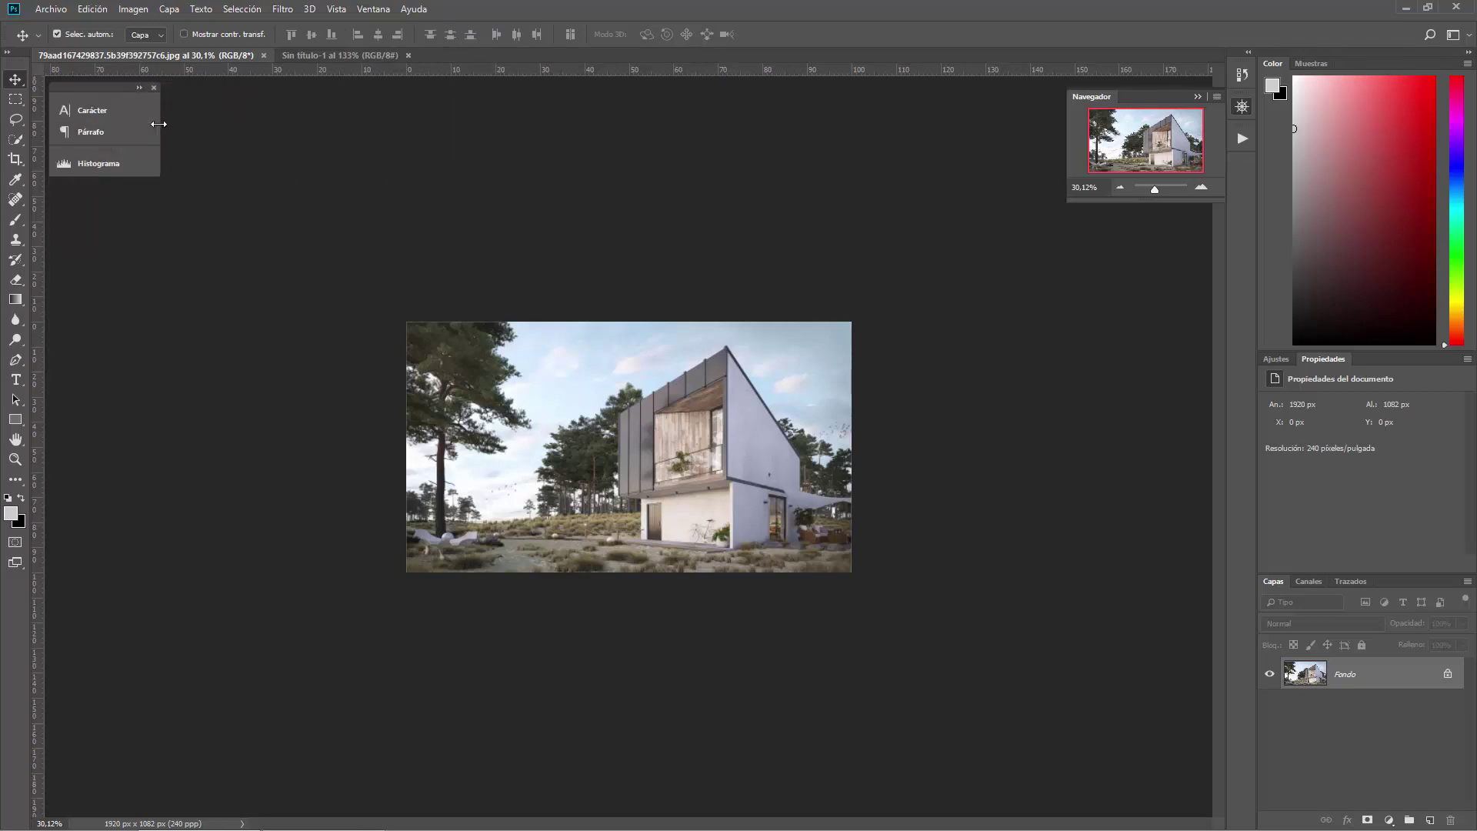
drag(158, 123, 85, 132)
scroll(1010, 132, up, 3)
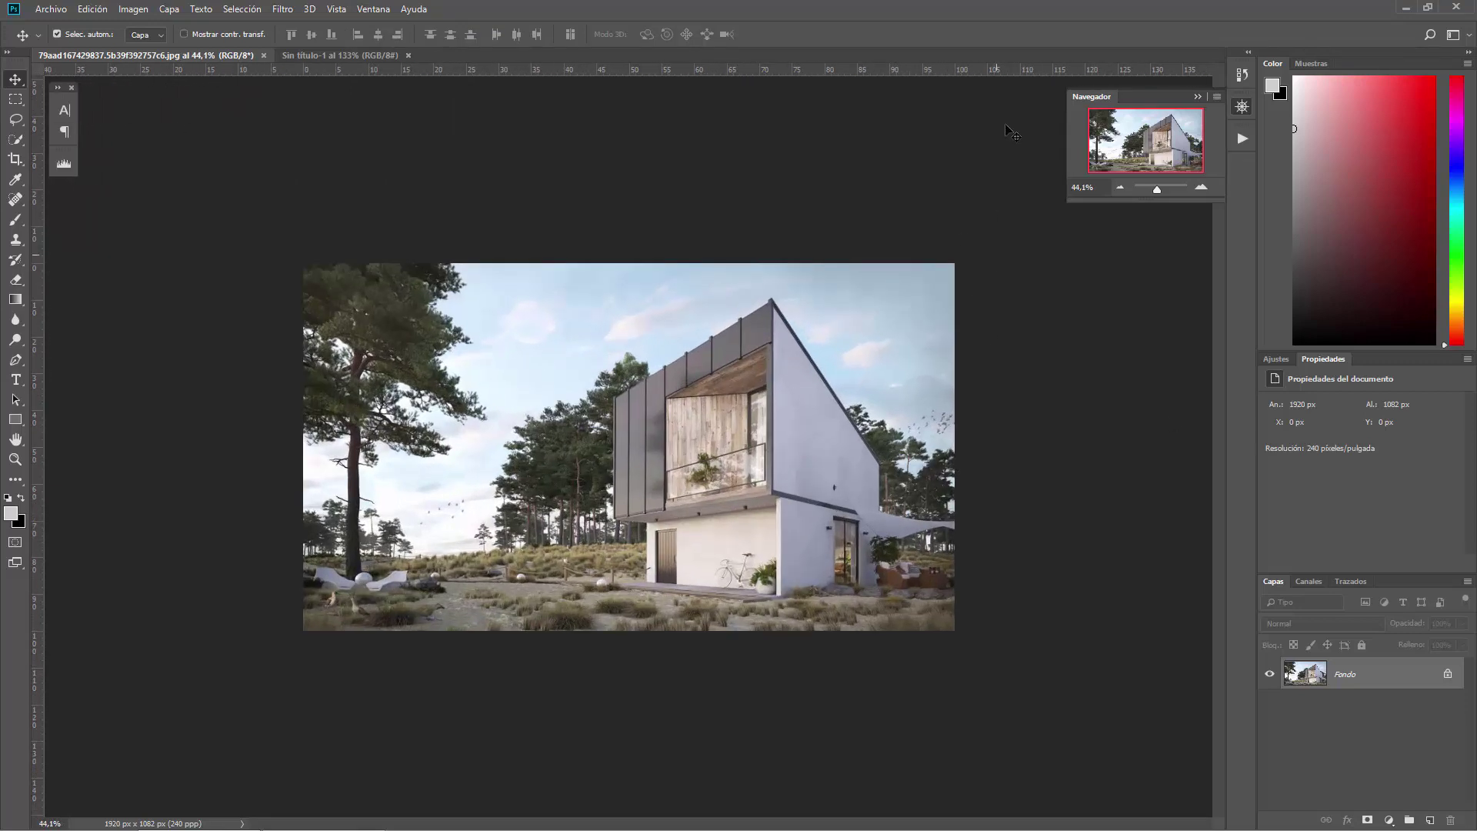
drag(1134, 103, 1215, 102)
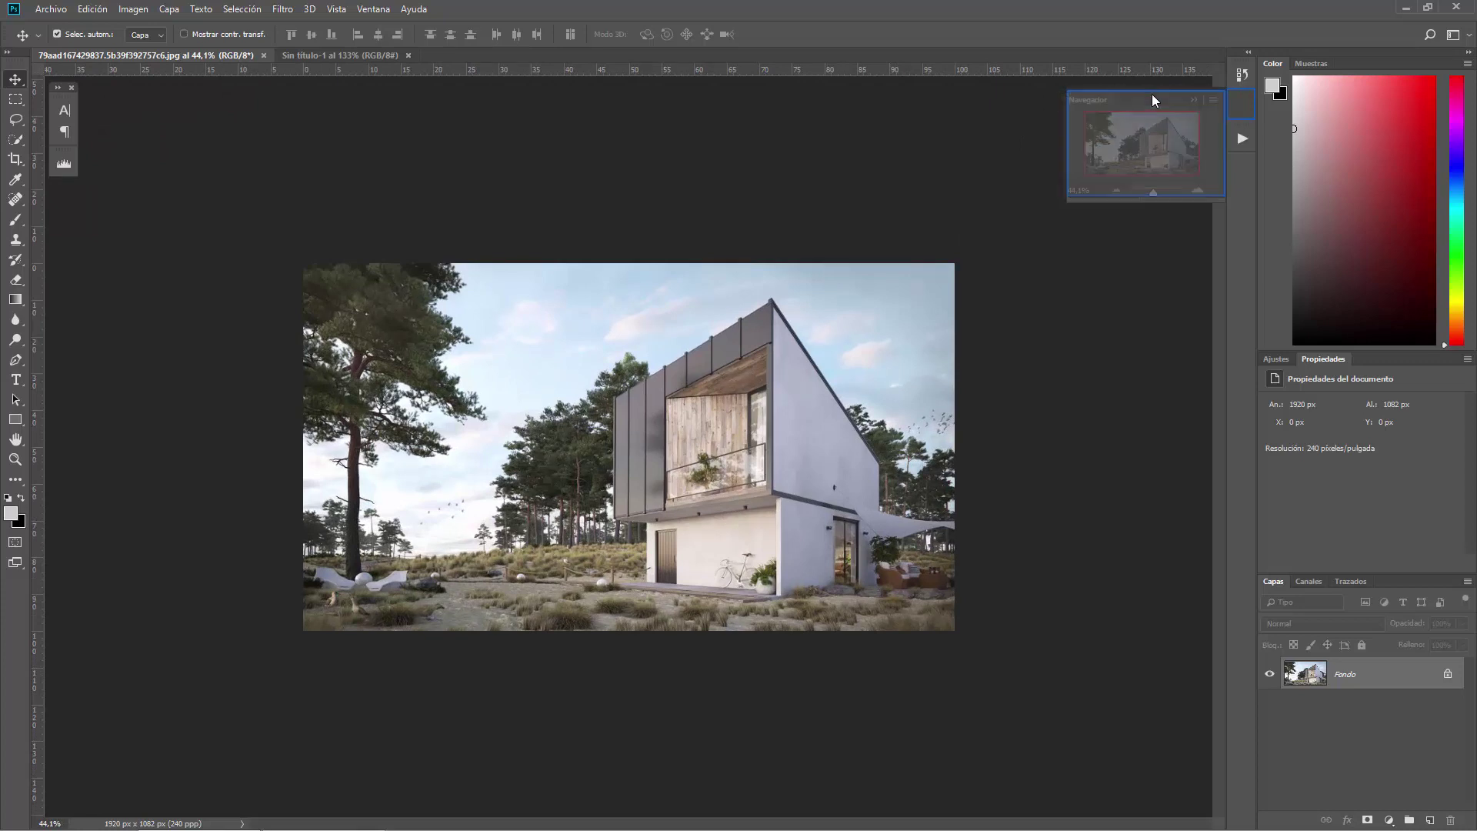
click(1243, 104)
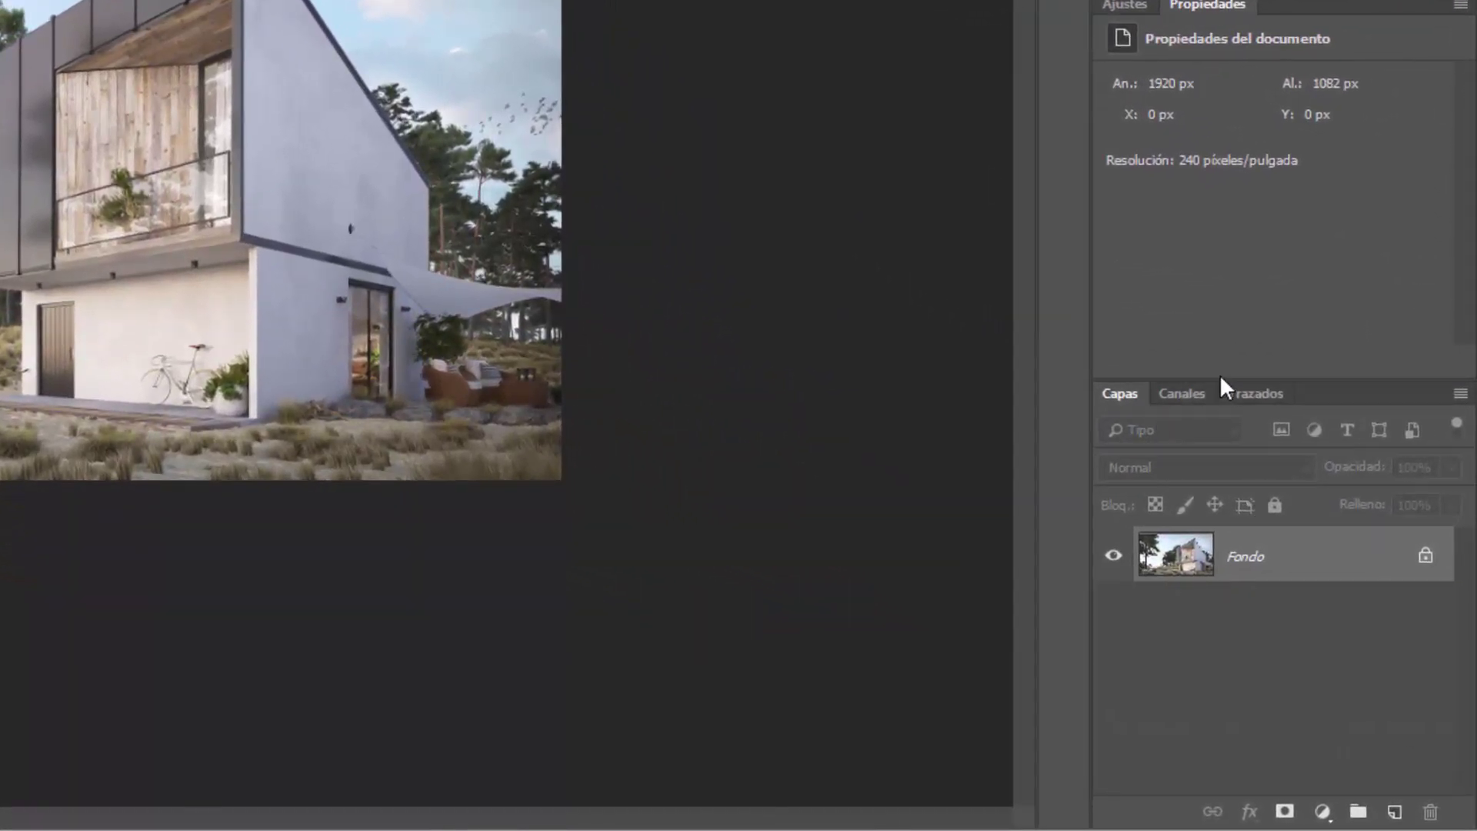
- Make the Capas panel taller and pick a tan foreground colour from Muestras
drag(1222, 378, 1246, 246)
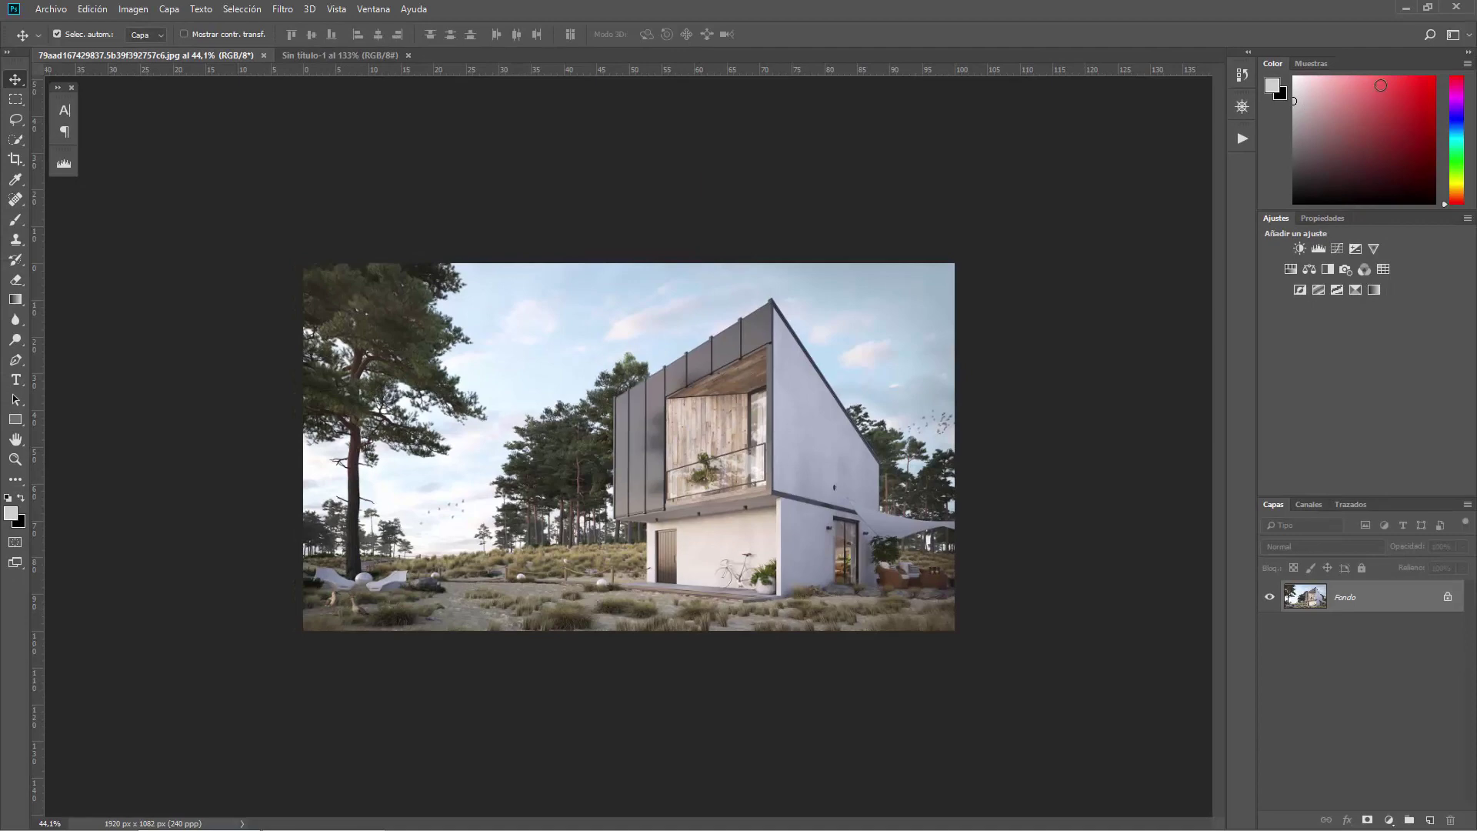
click(1379, 108)
click(1311, 63)
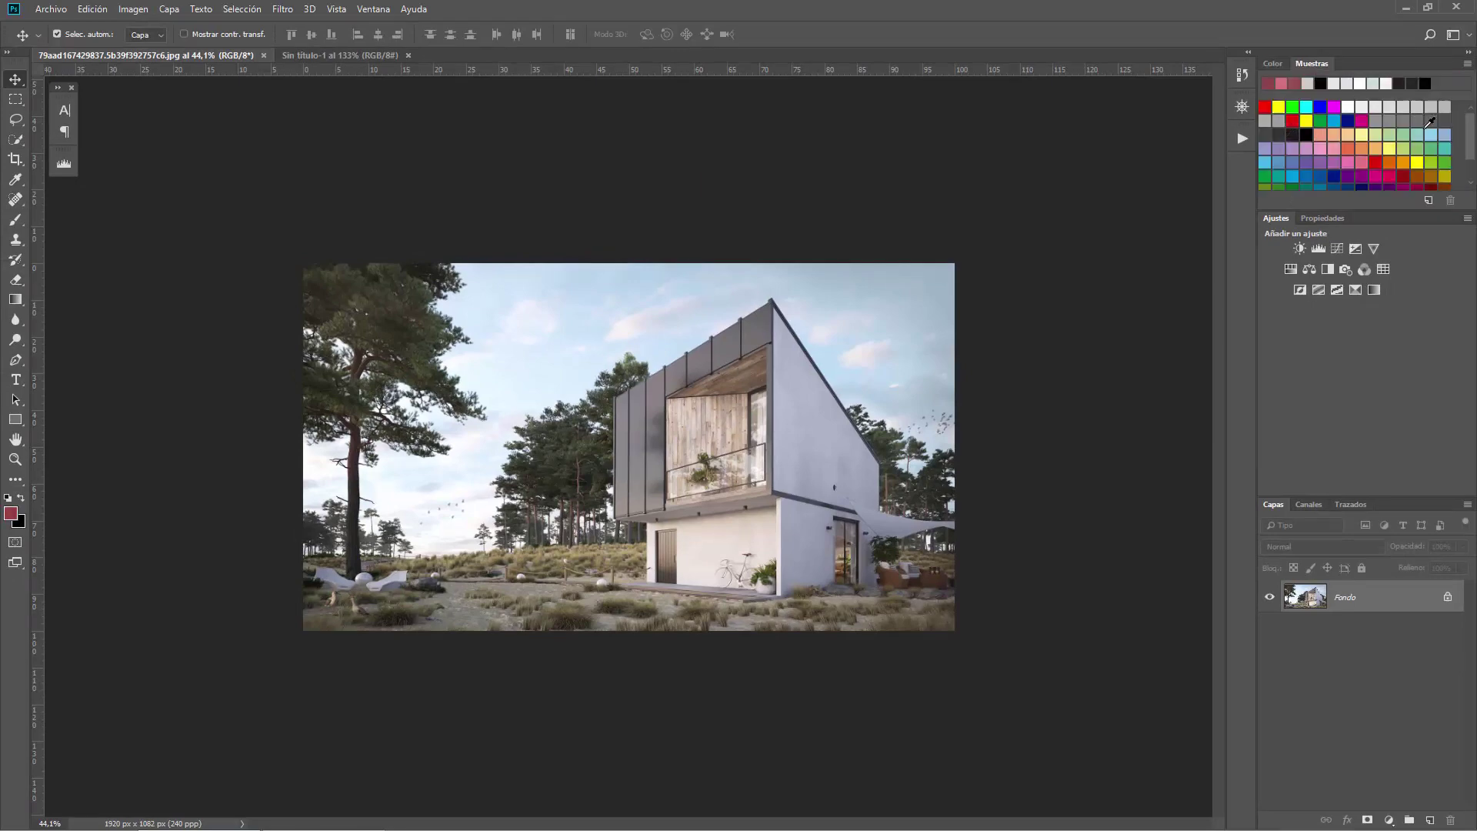
drag(1470, 134, 1474, 173)
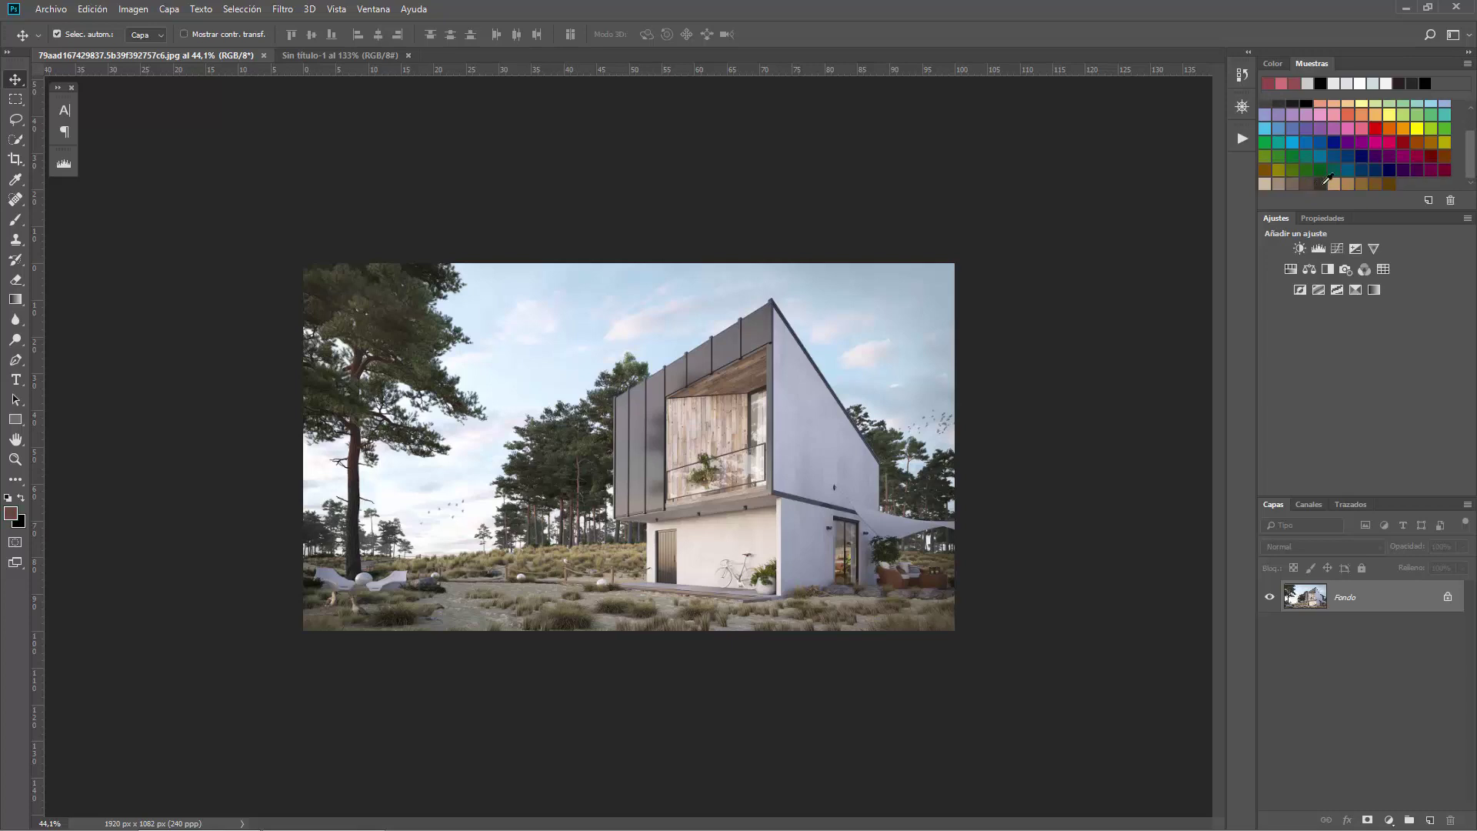
click(1333, 183)
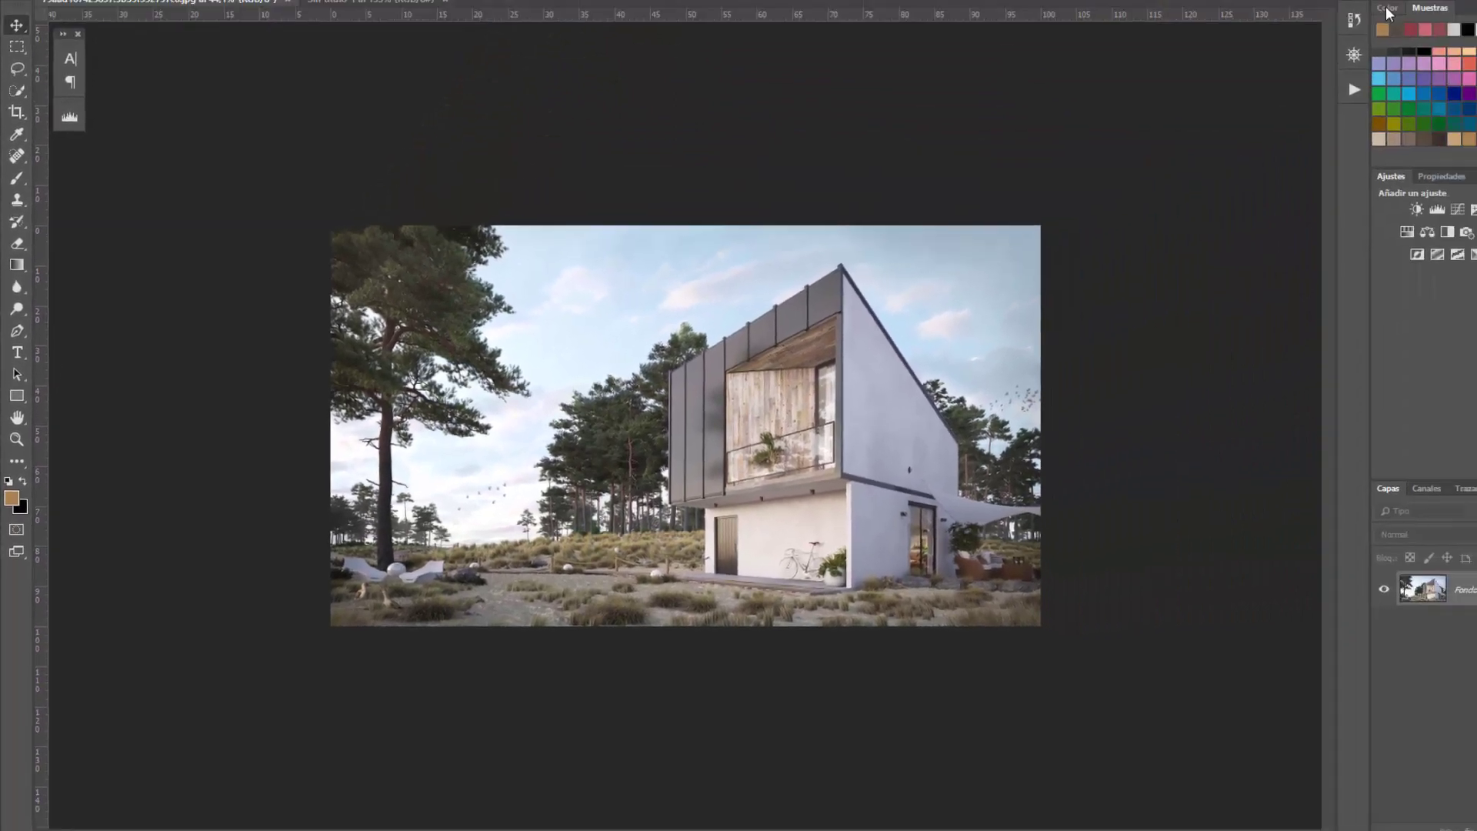
- Bring back the Color picker and resize the Ajustes/Capas divider so Fondo shows in Layers
click(1387, 9)
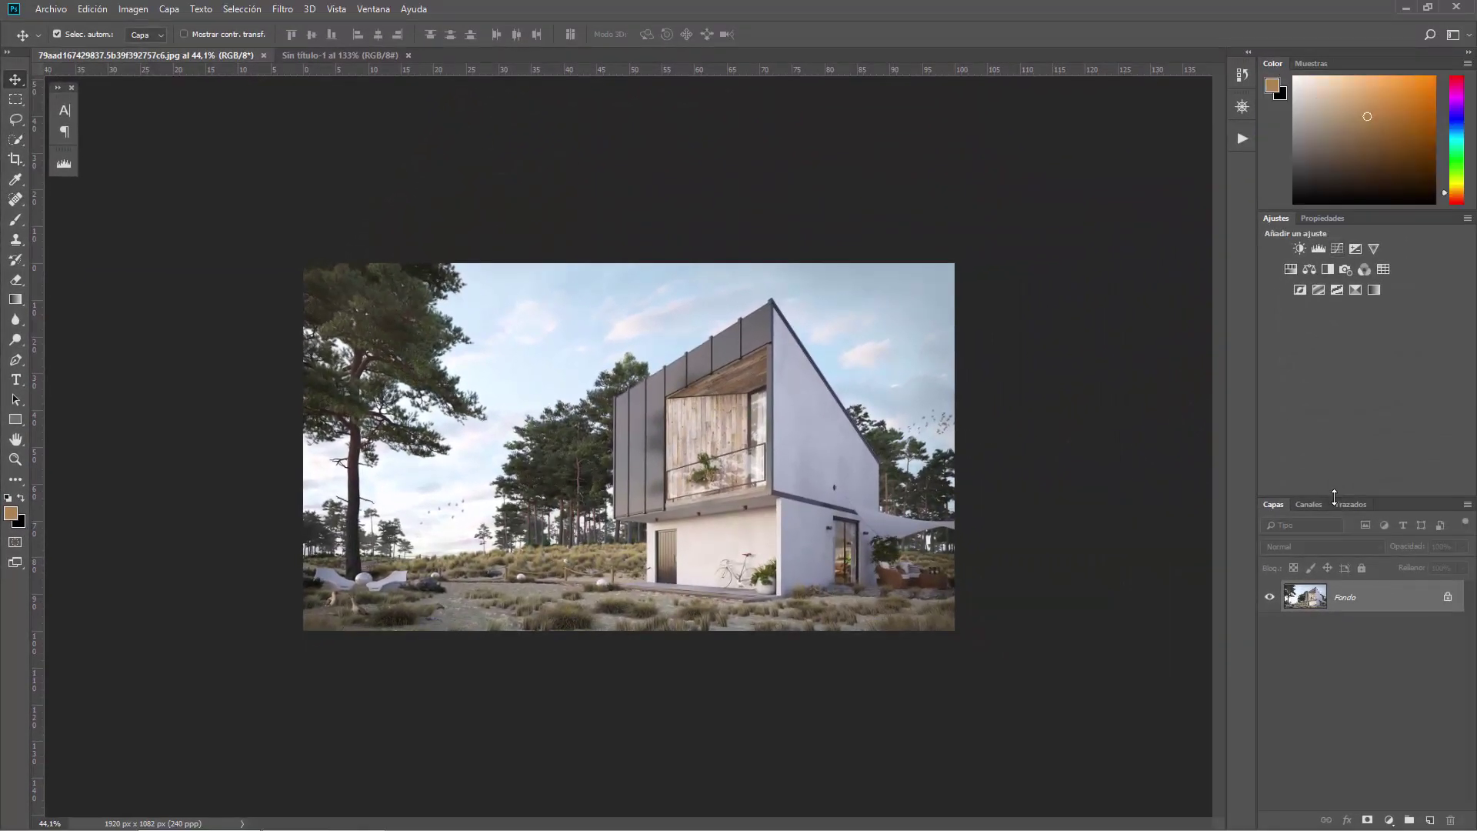
drag(1334, 496, 1340, 358)
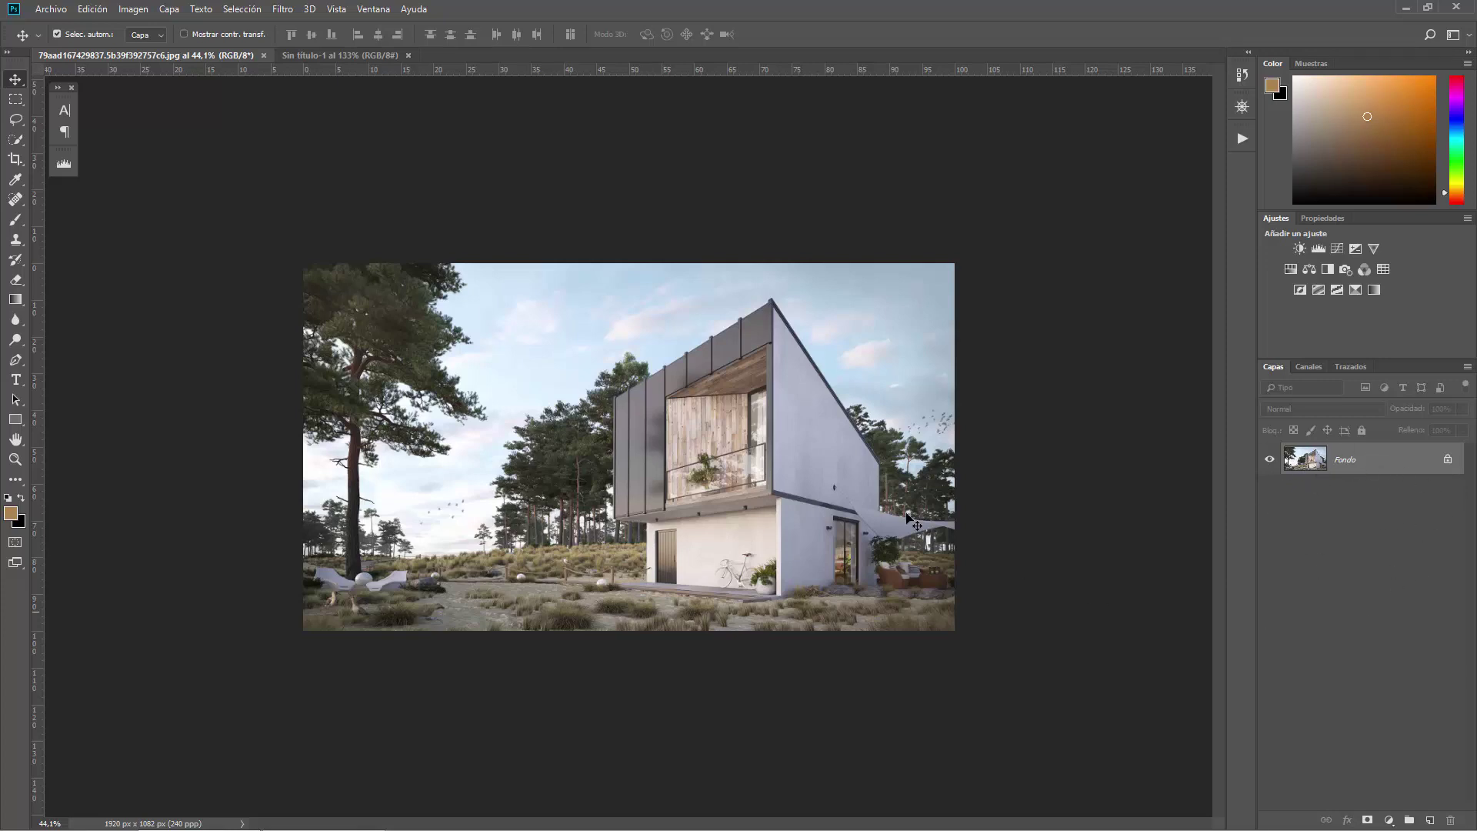
scroll(687, 462, up, 1)
scroll(687, 462, up, 1)
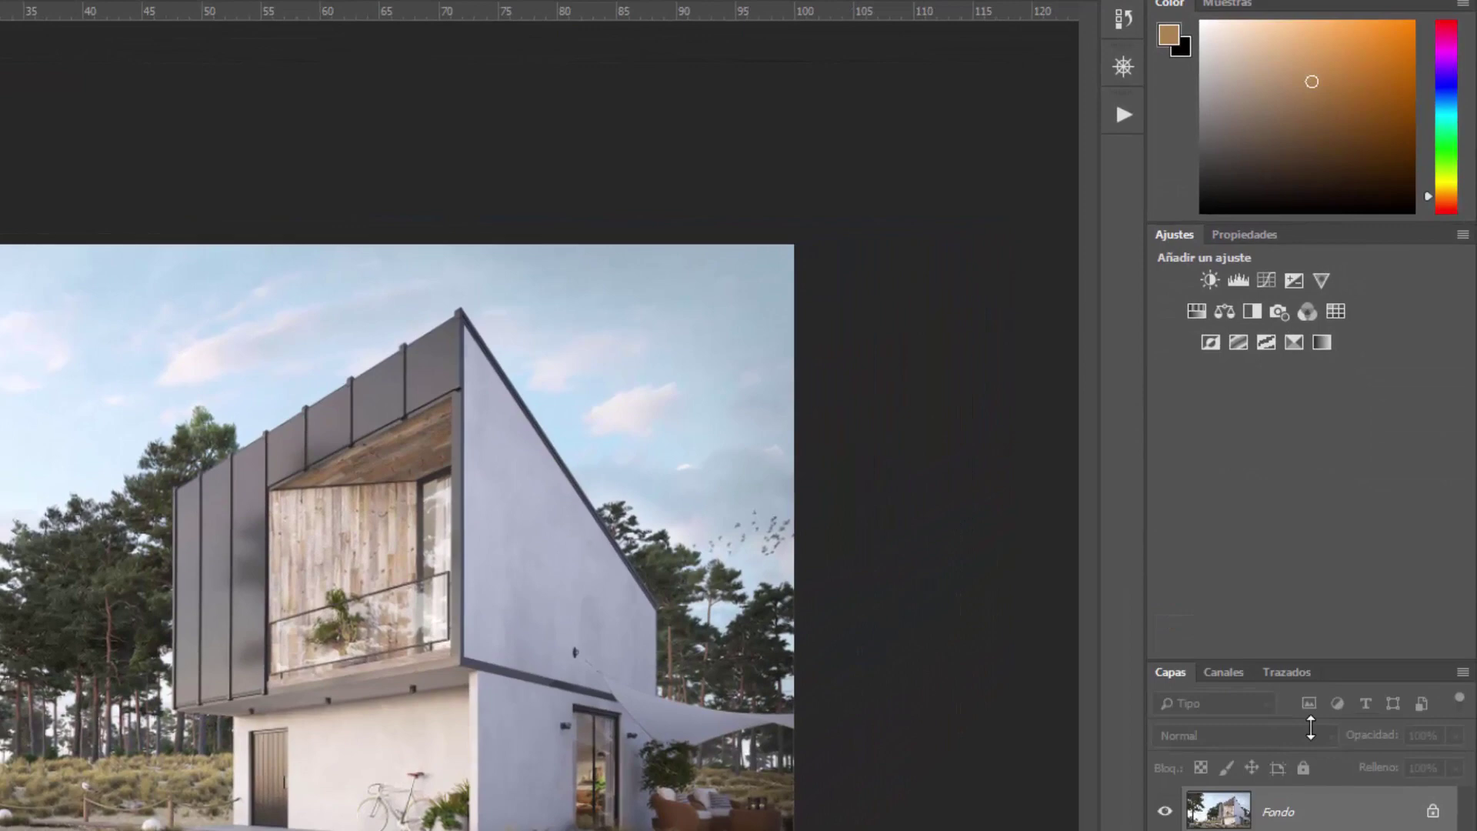
drag(1311, 726, 1311, 795)
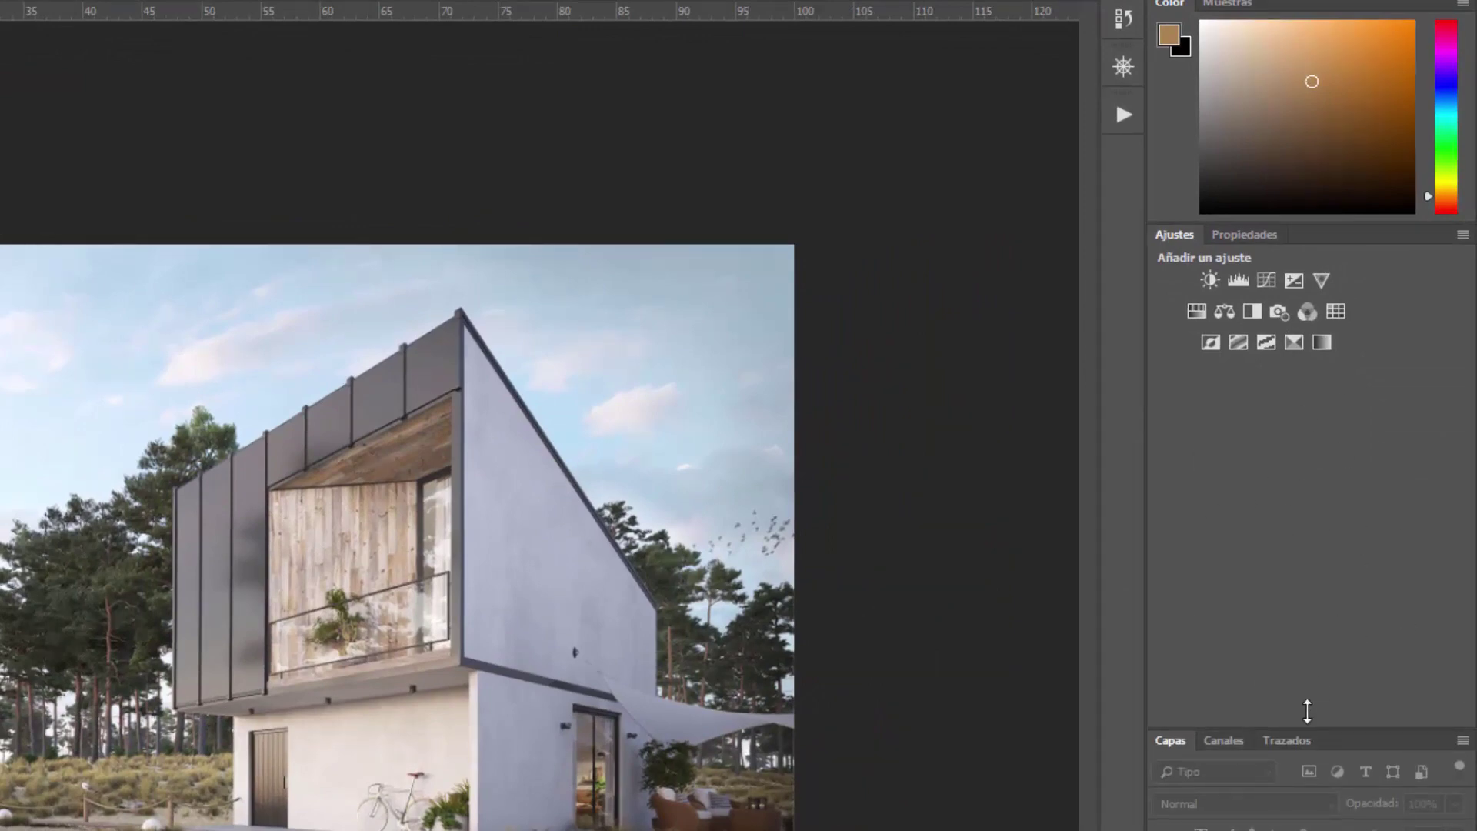
drag(1306, 727, 1341, 372)
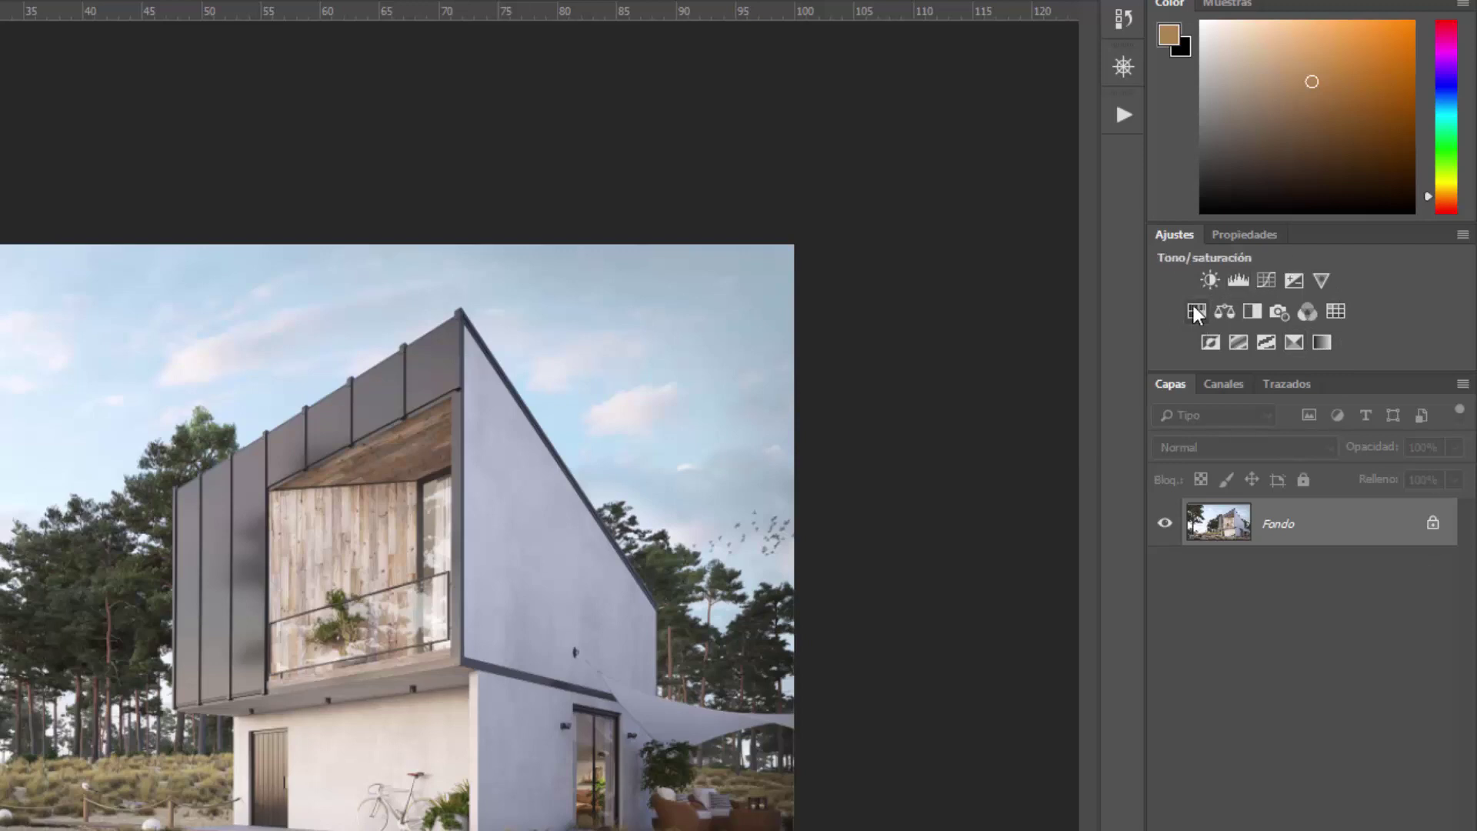
- Add a Black & White adjustment layer, toggle its visibility, delete it, then heighten Capas slightly
click(1252, 310)
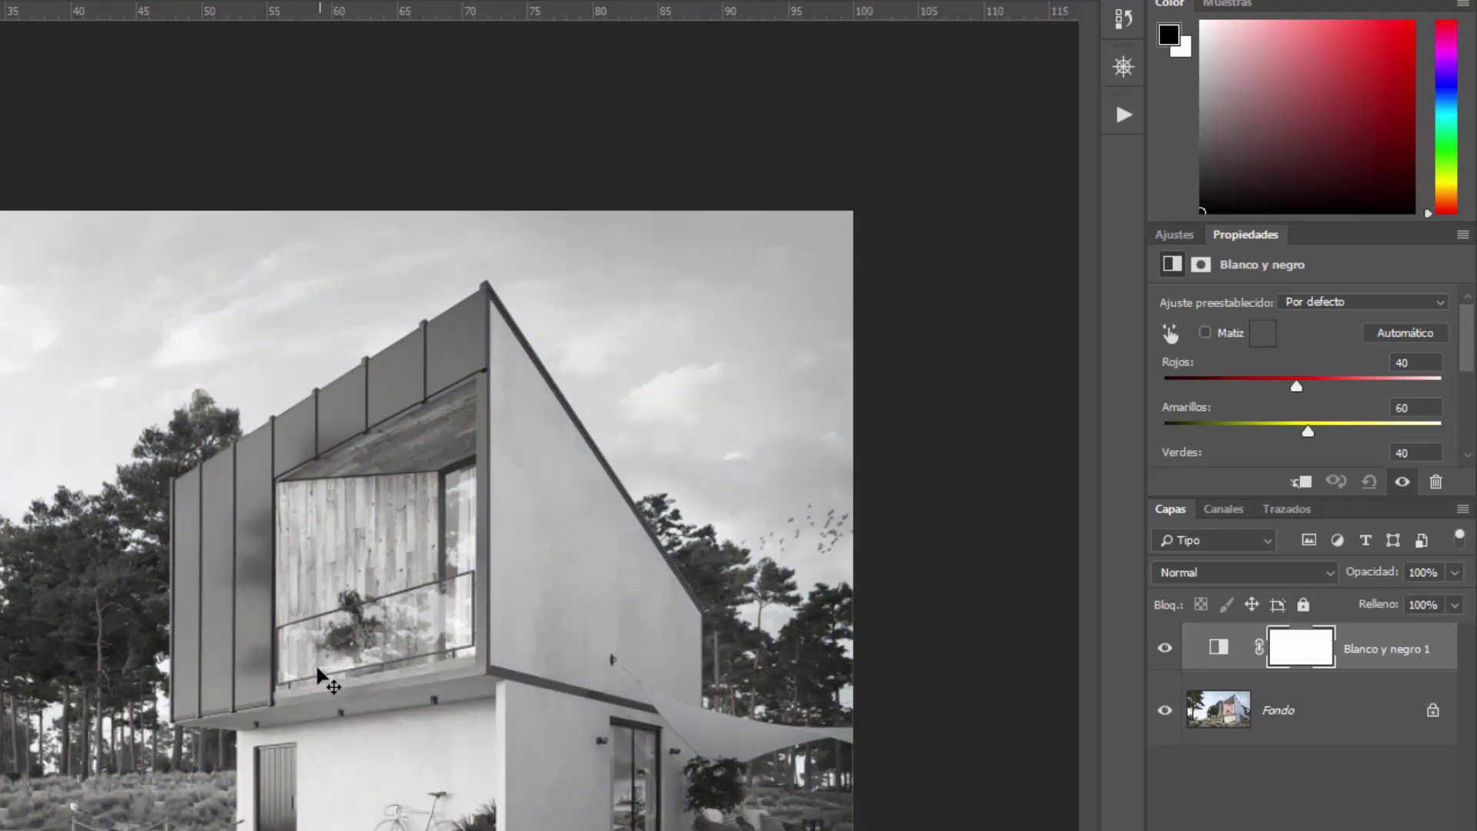
click(1167, 648)
key(Delete)
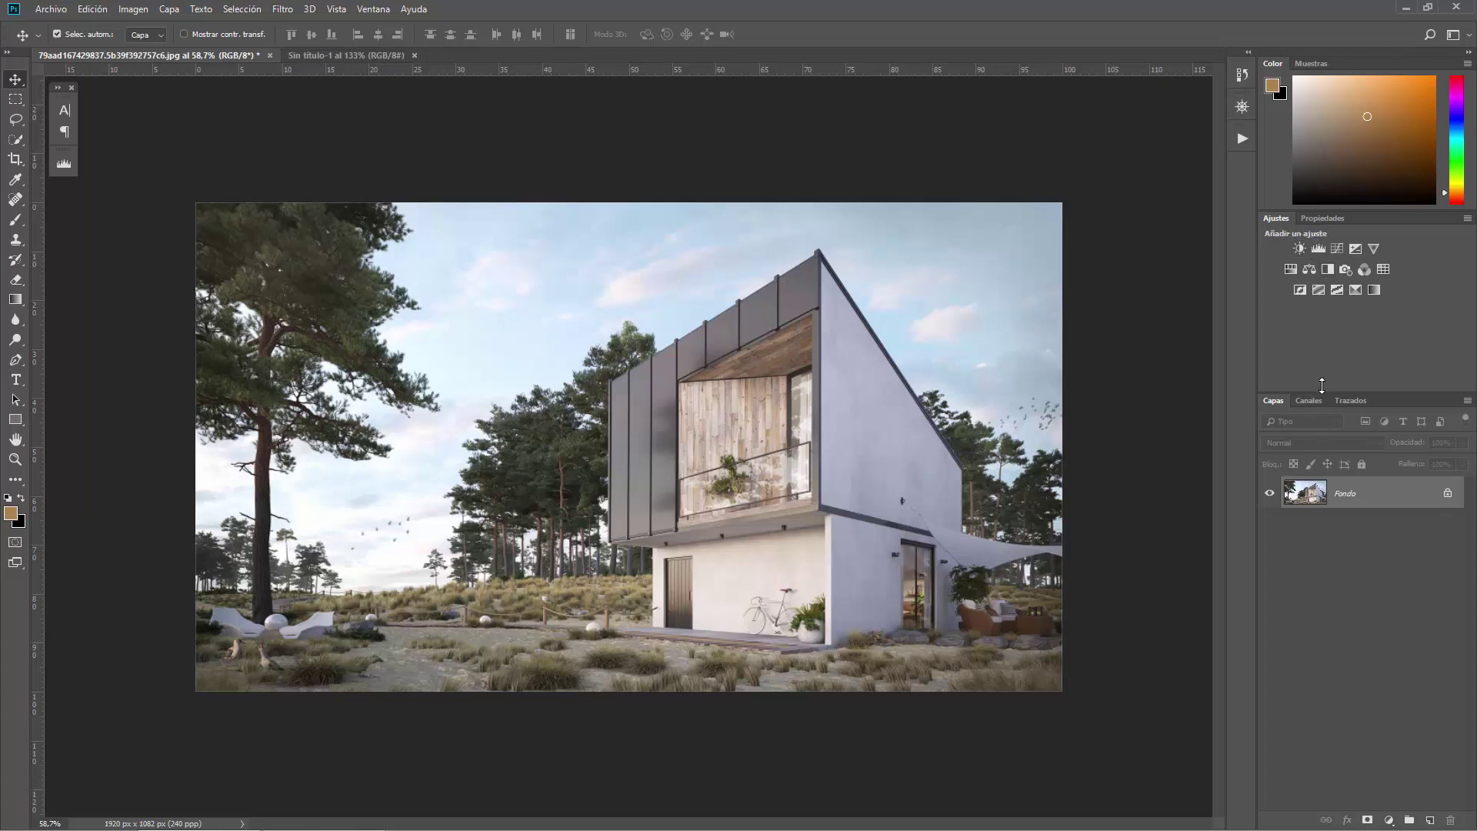
drag(1322, 384, 1321, 342)
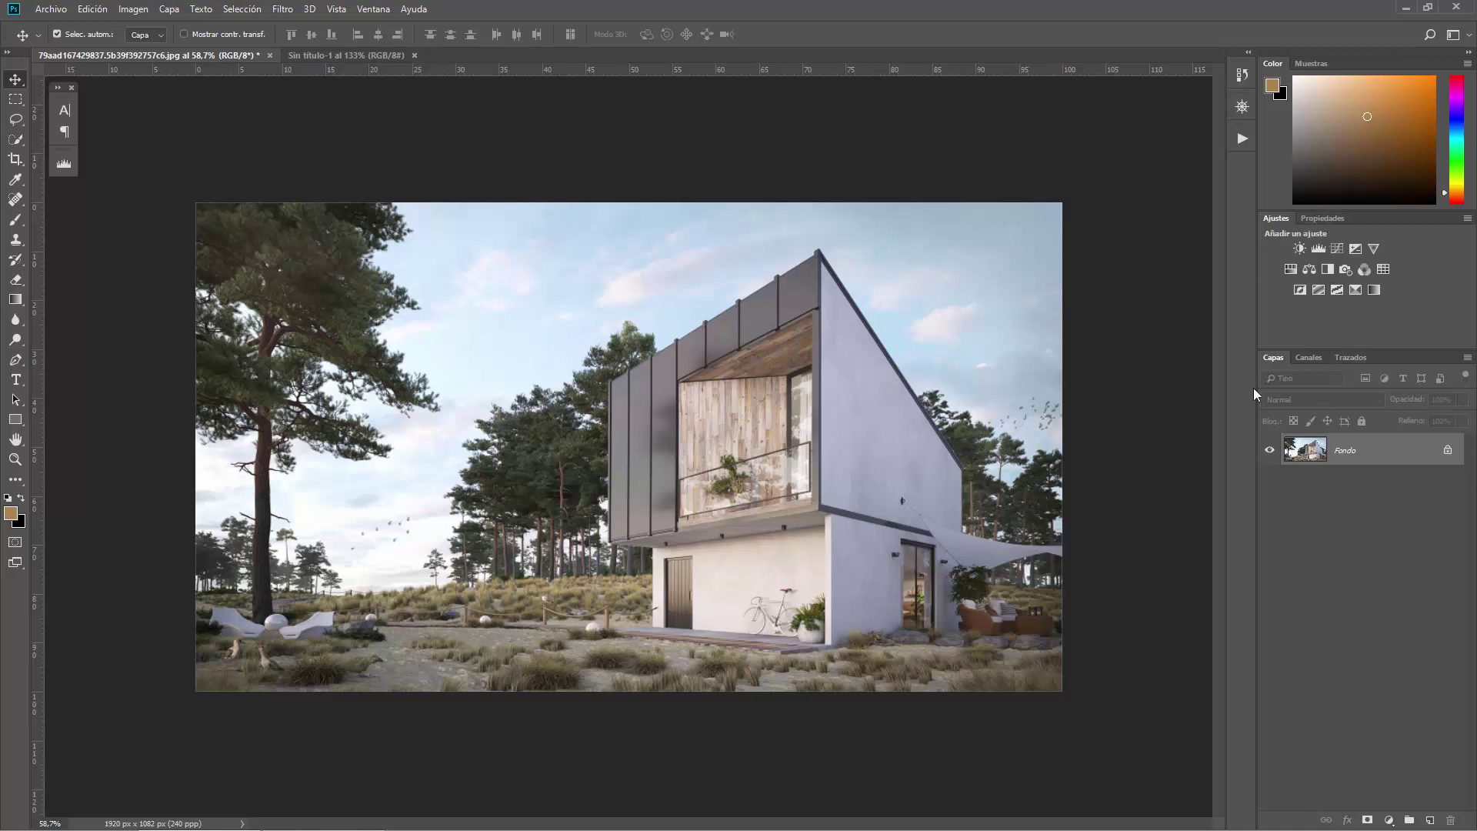
- Browse the Canales and Trazados tabs, ending back on the Capas list
click(1308, 359)
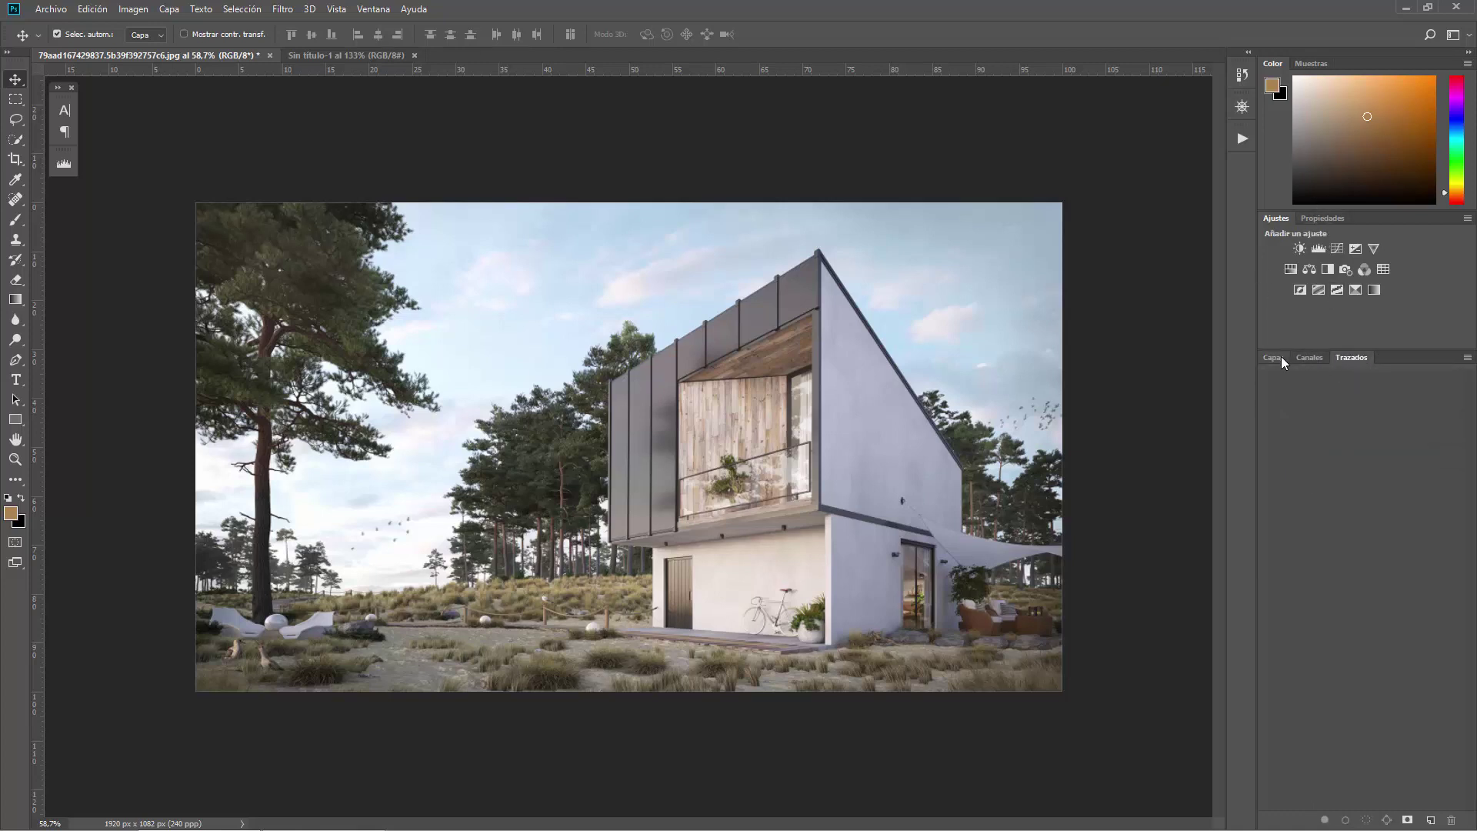
click(1273, 359)
click(1351, 359)
click(1281, 358)
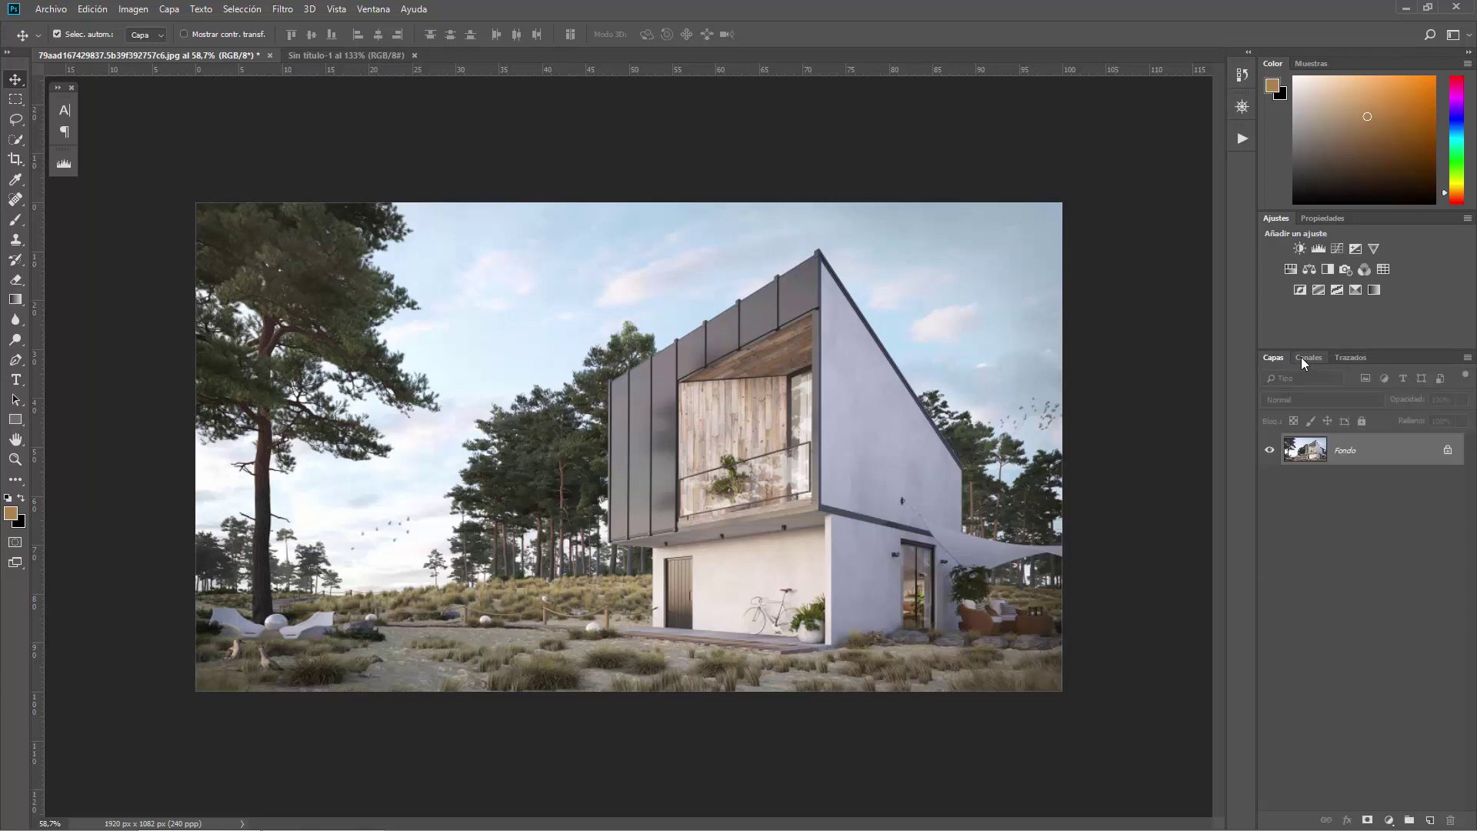
click(1274, 358)
- Float Propiedades, dock it as an icon, reopen it, and add a Tono/saturación layer
mouse_move(1322, 217)
mouse_down()
mouse_move(893, 212)
mouse_move(1075, 146)
mouse_up()
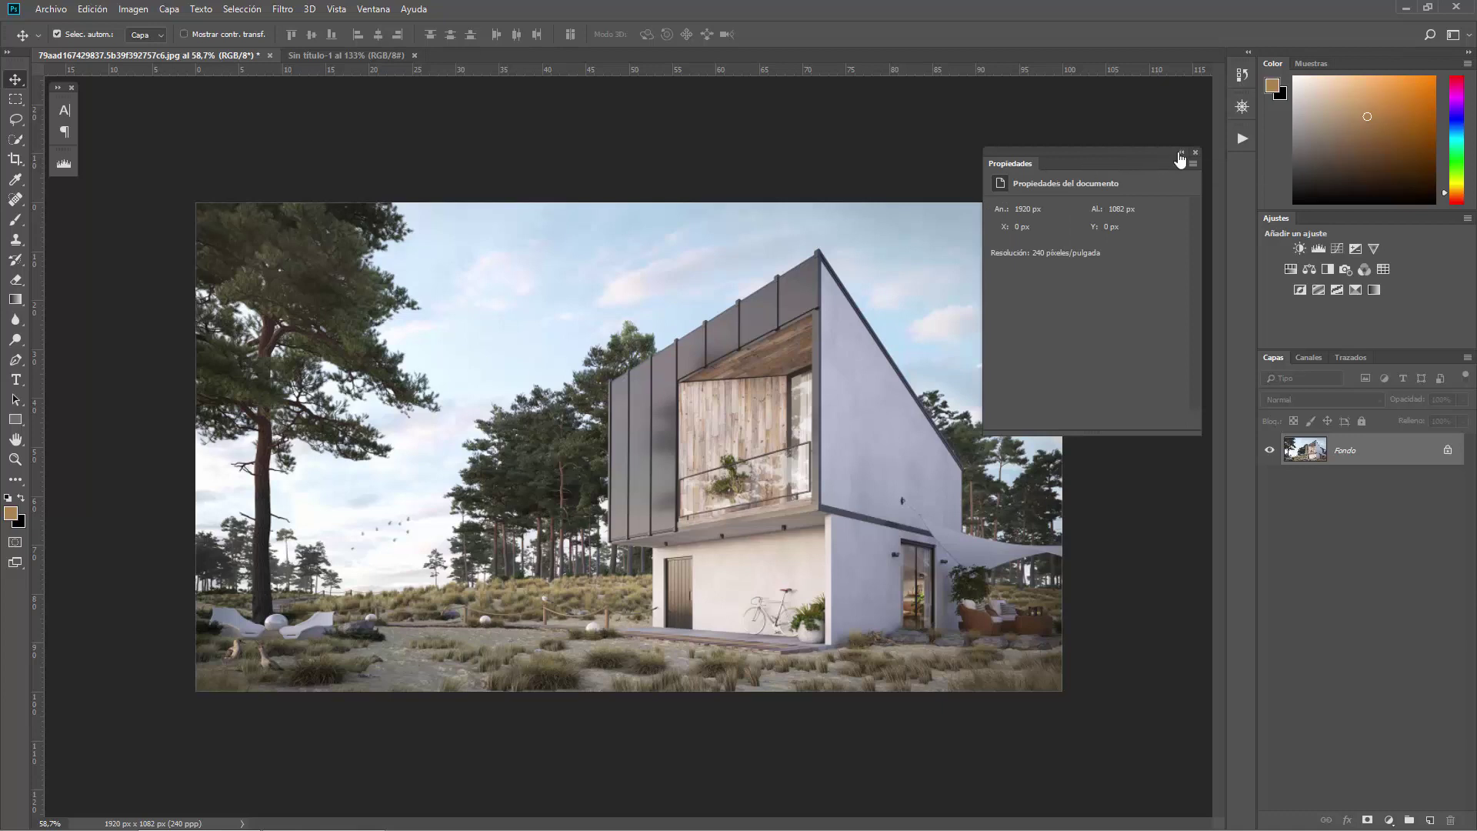
click(1181, 158)
drag(1000, 166, 1245, 168)
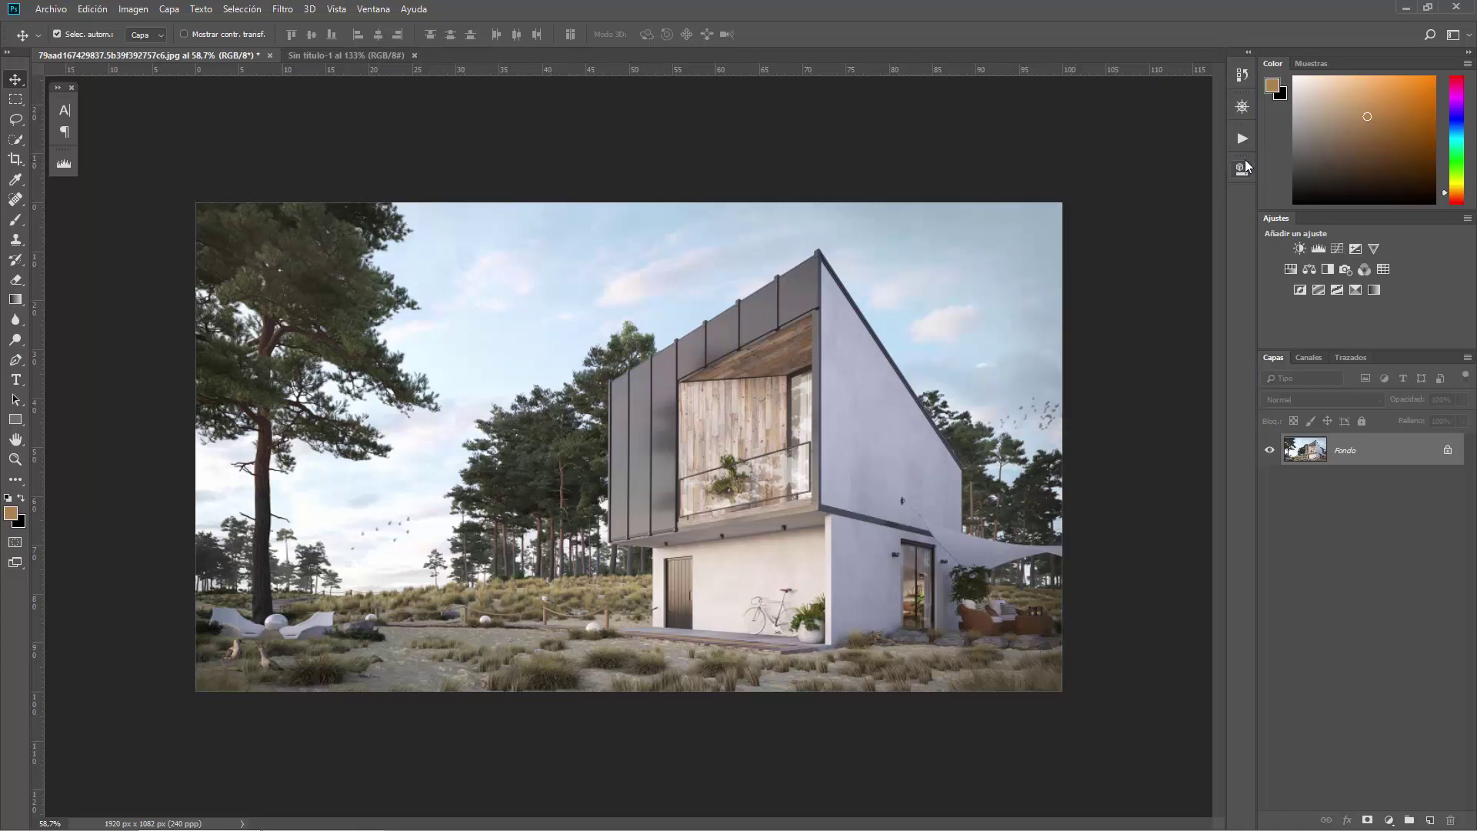
click(1243, 168)
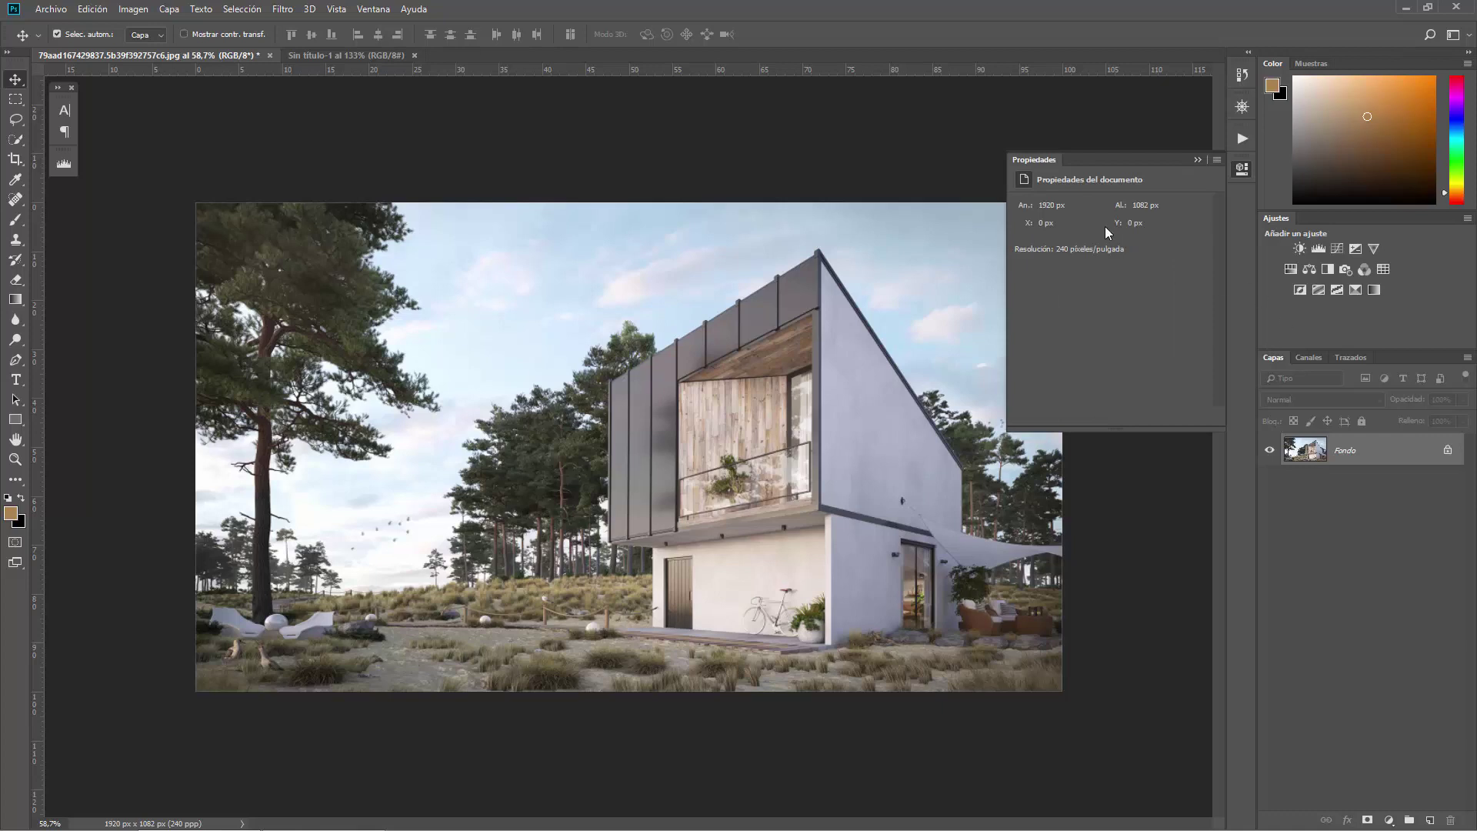
click(1290, 270)
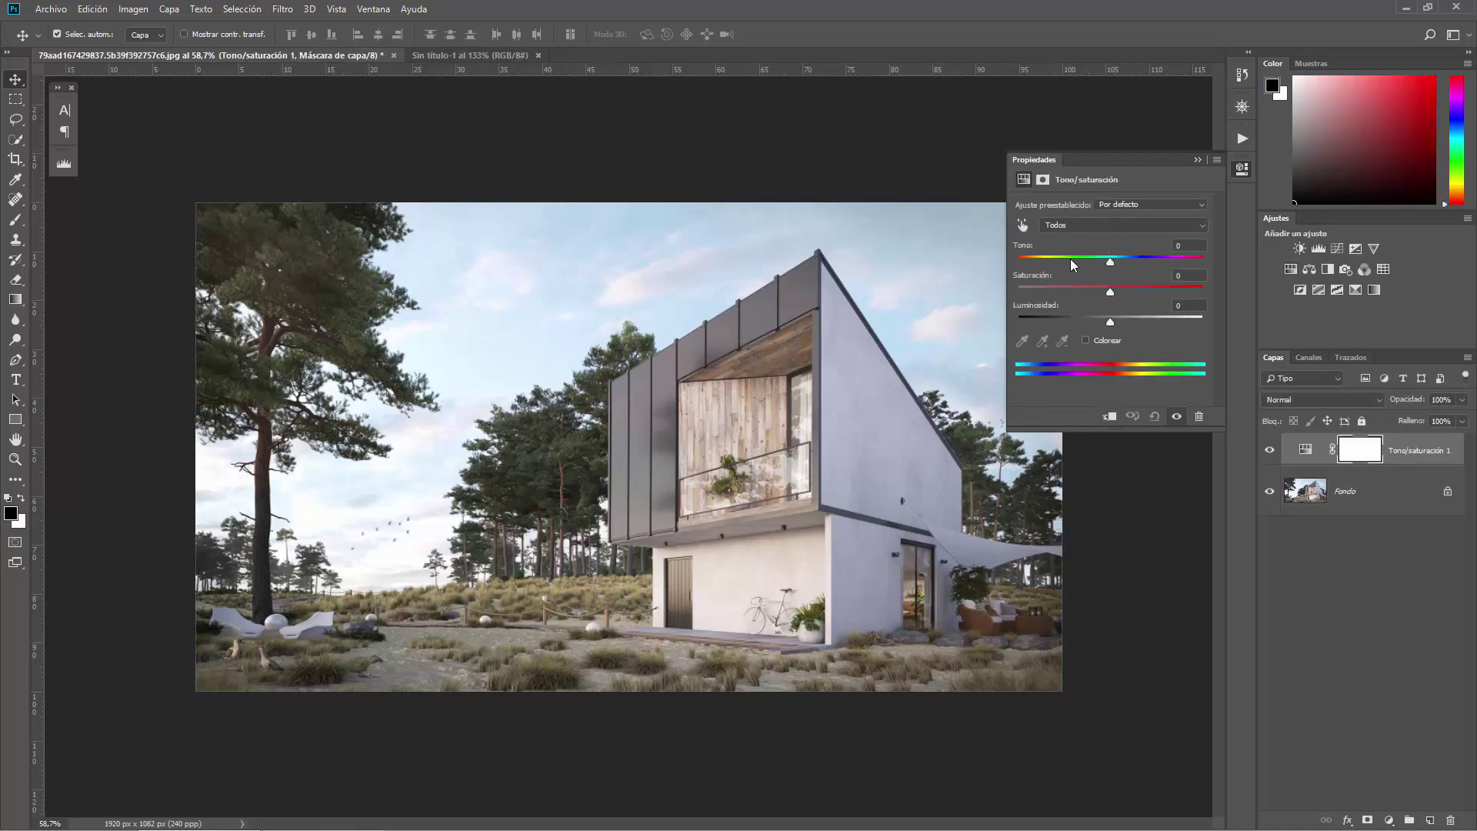
- Set Tono -26 and Saturación +3, zoom in, enlarge Capas, and iconize Propiedades in the dock
mouse_move(1110, 262)
mouse_down()
mouse_move(1085, 262)
mouse_move(1113, 291)
mouse_move(1084, 321)
mouse_up()
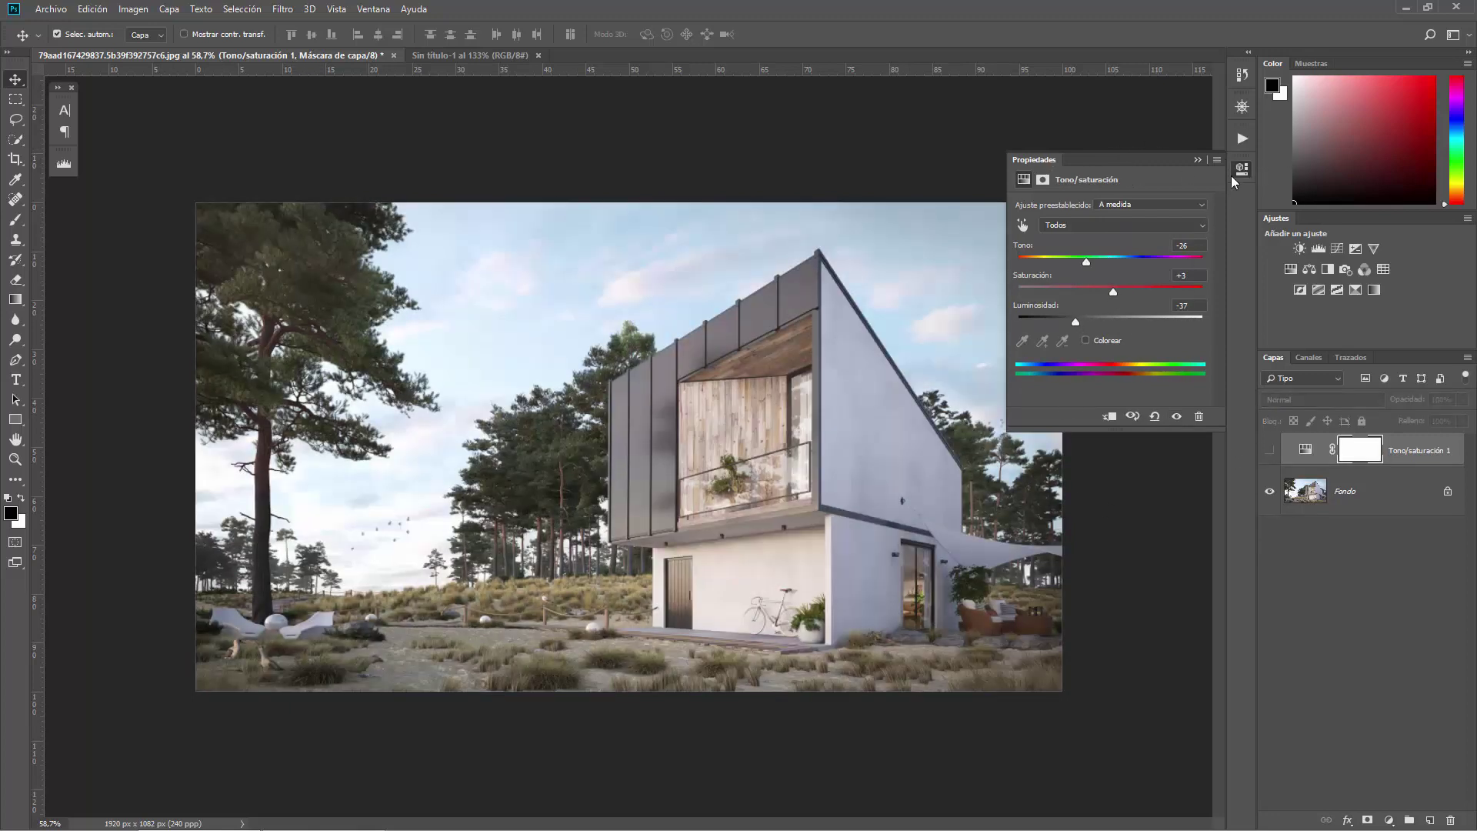
key(ctrl+plus)
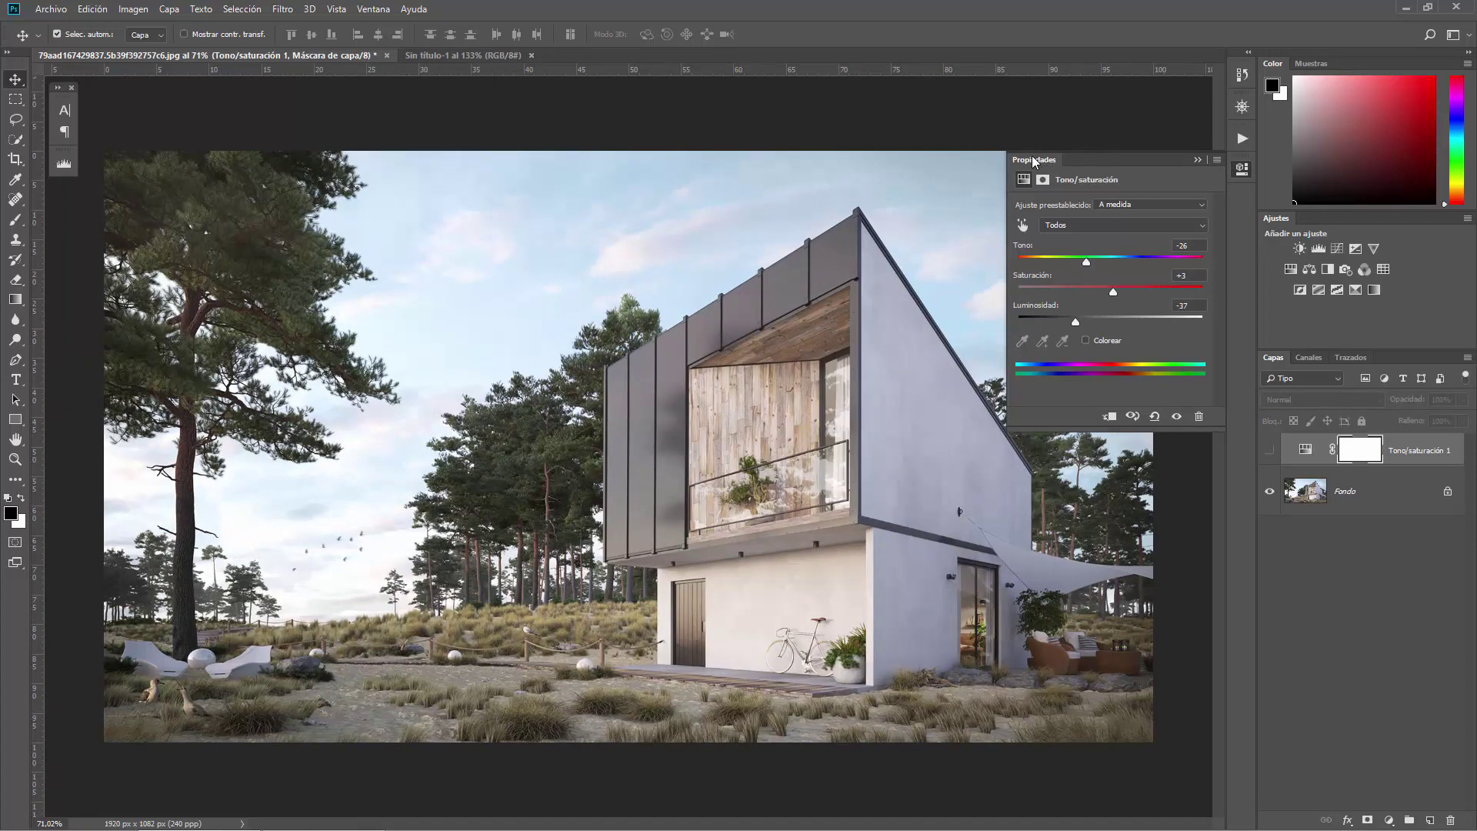
drag(1033, 162, 1288, 350)
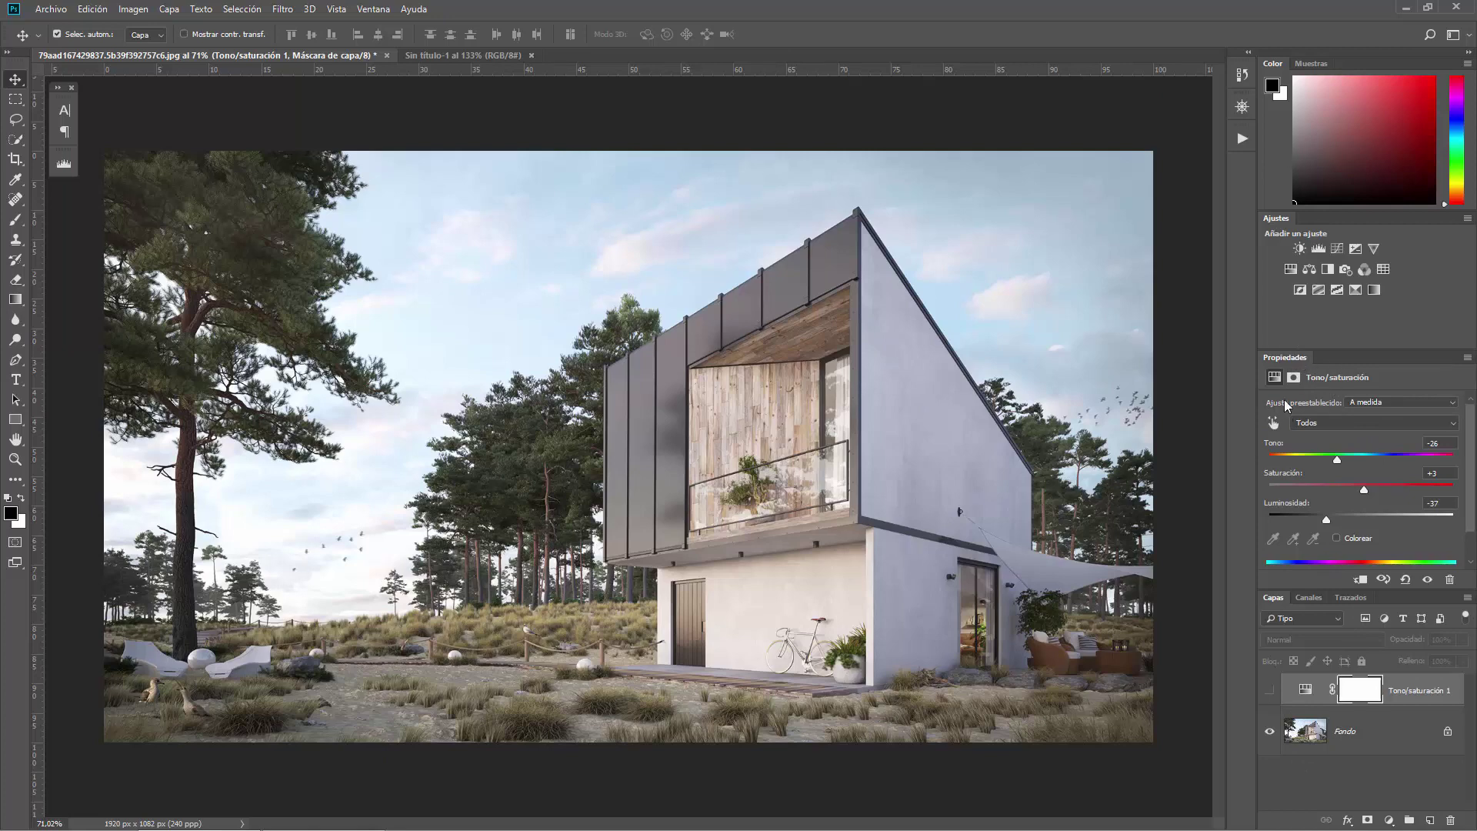
drag(1290, 356, 1042, 159)
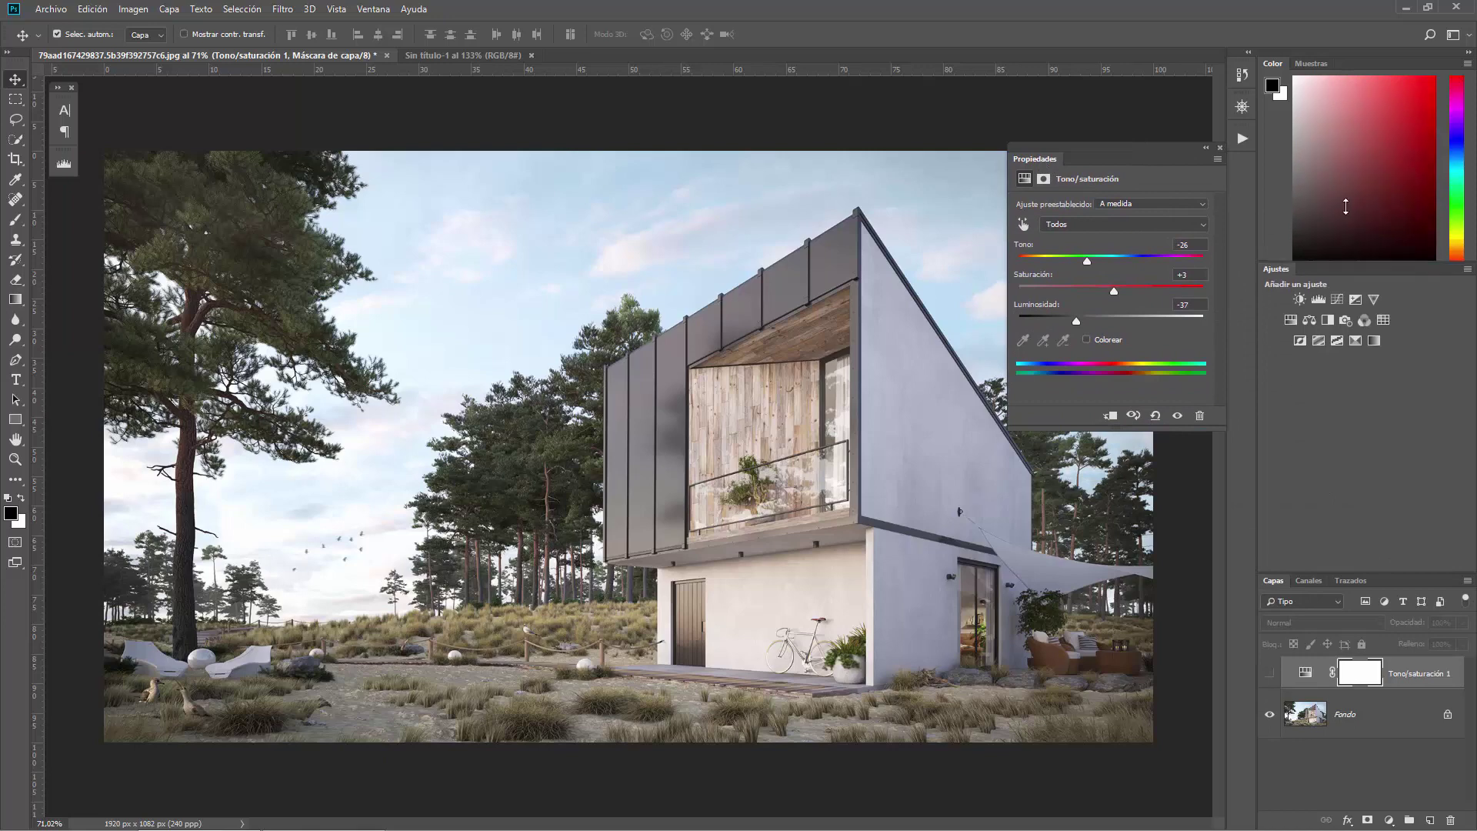
drag(1352, 573, 1370, 273)
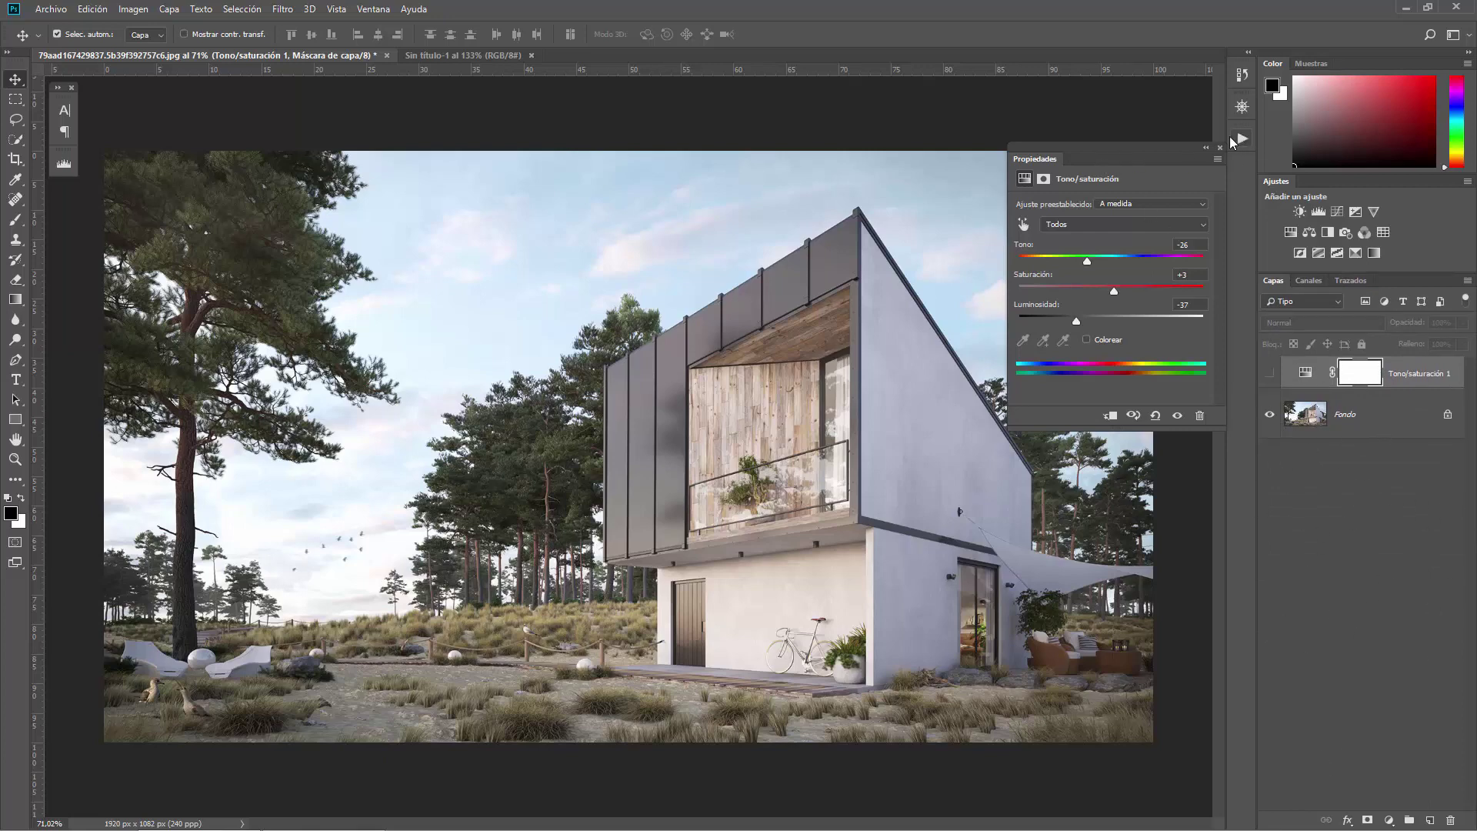
drag(1125, 157, 1240, 169)
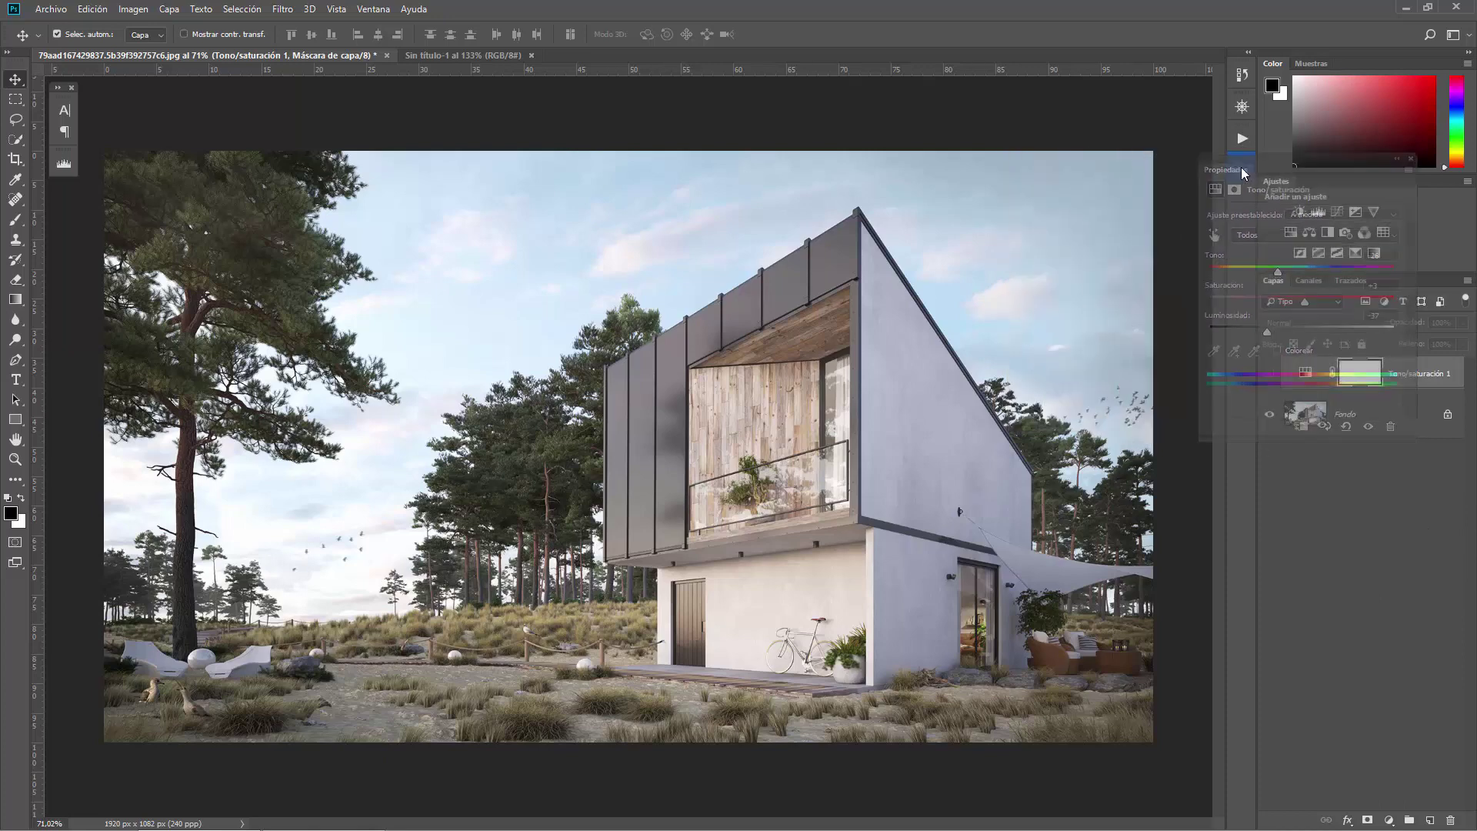
- Reopen the Propiedades settings, then float the Histograma panel and close it
click(1240, 168)
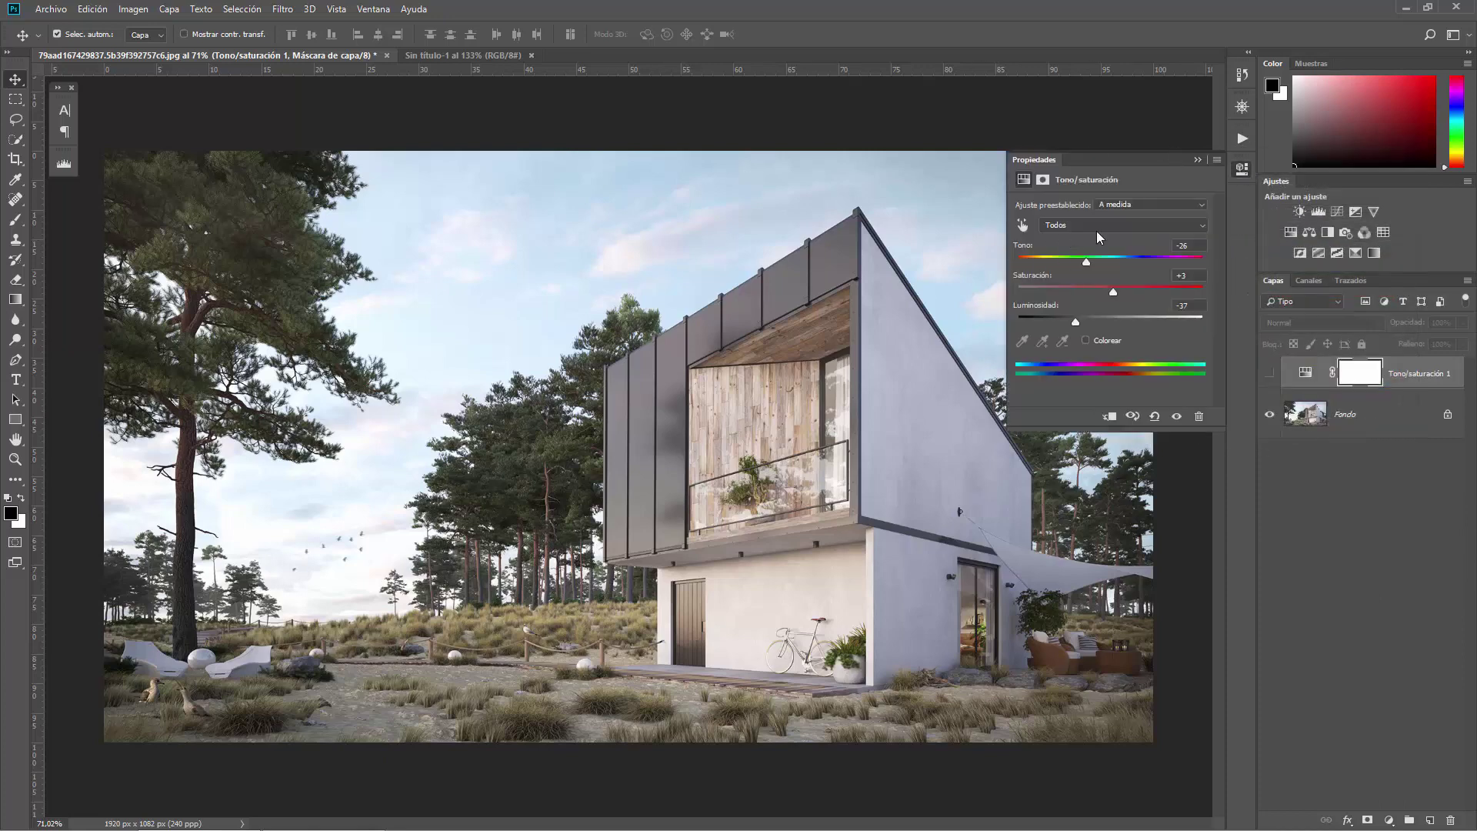
scroll(676, 434, up, 1)
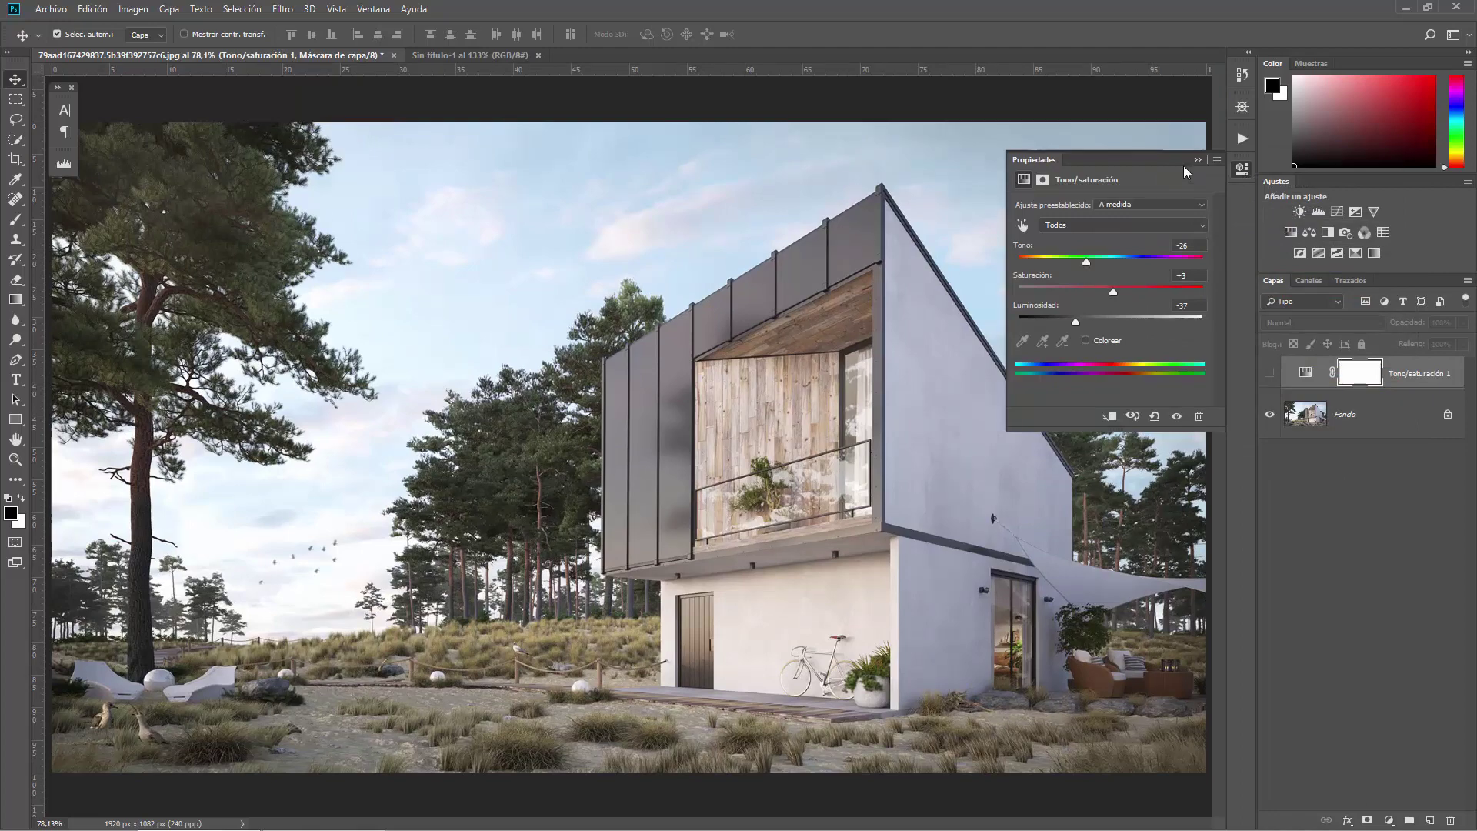
scroll(781, 156, down, 2)
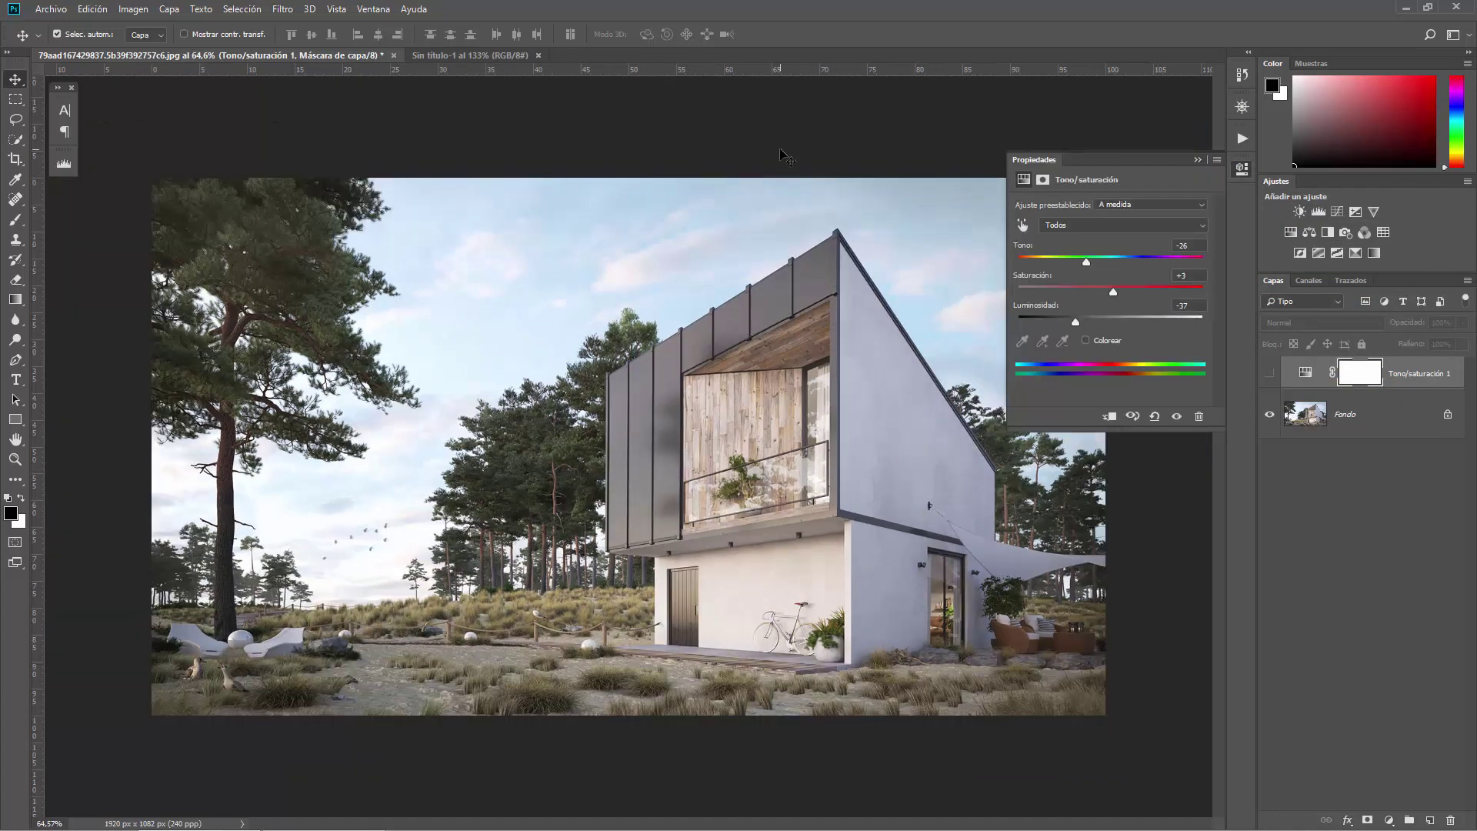
click(64, 164)
mouse_move(123, 155)
mouse_down()
mouse_move(608, 148)
mouse_move(269, 260)
mouse_up()
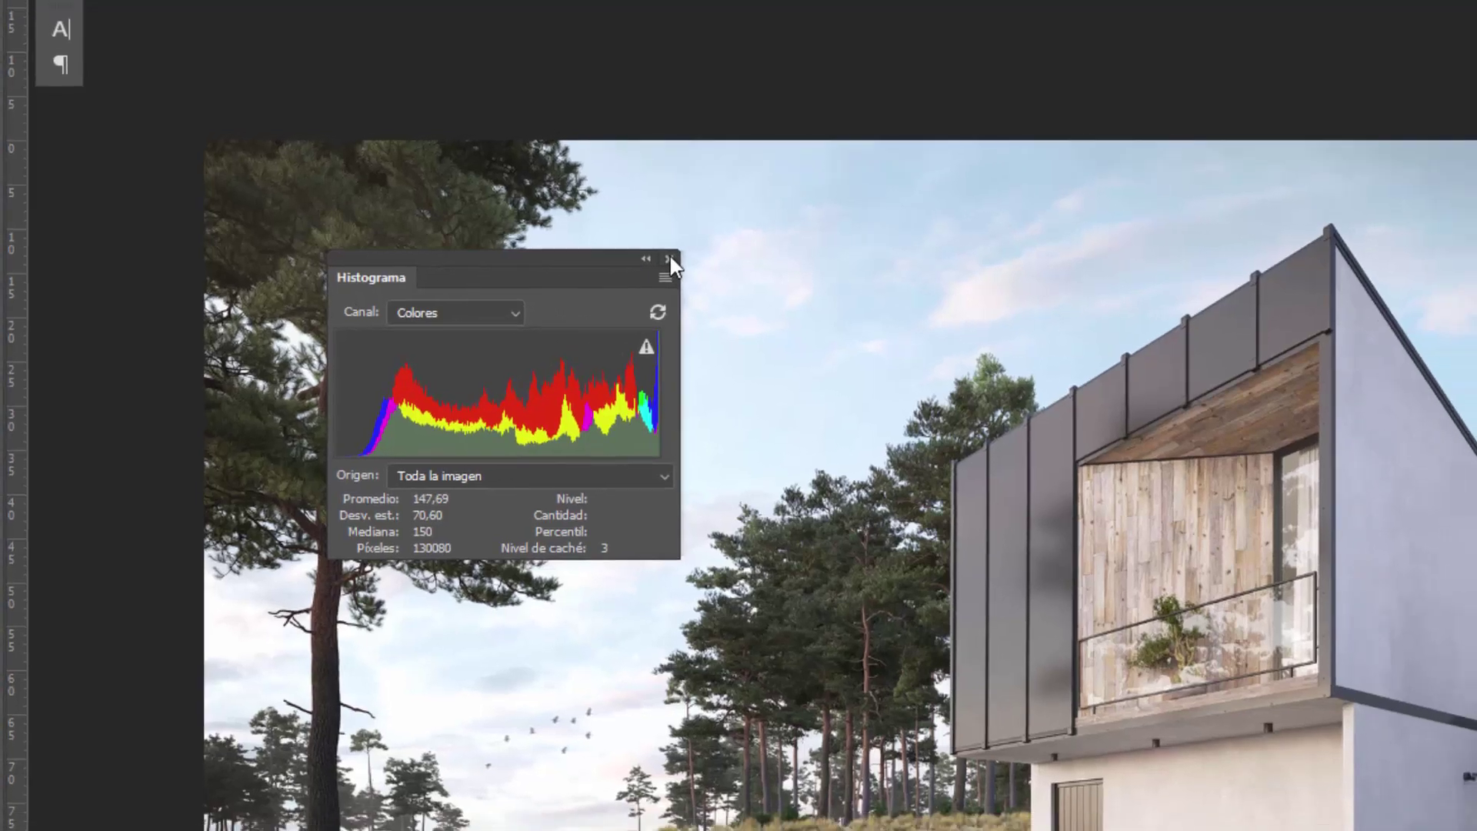
click(697, 260)
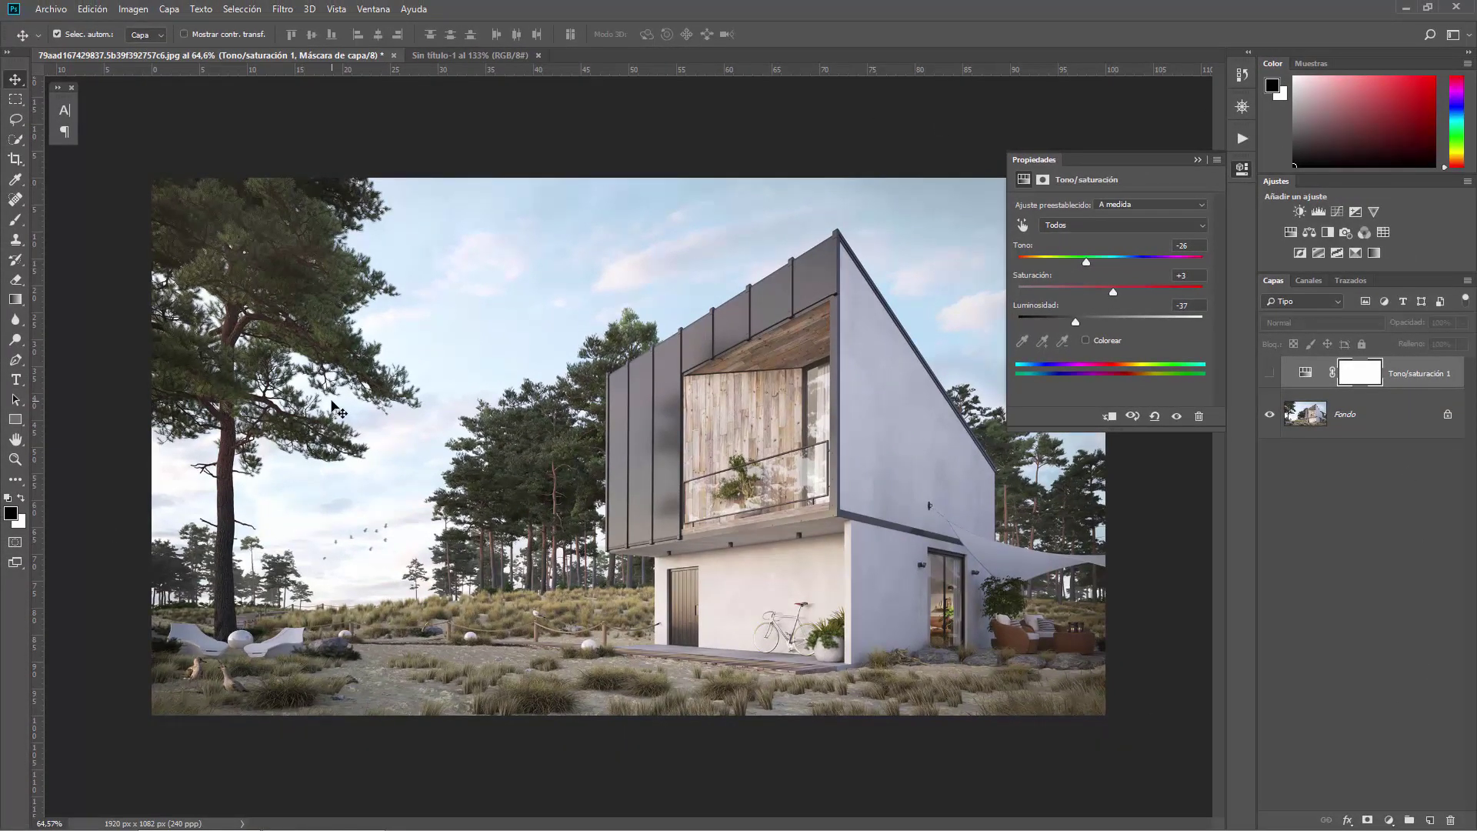
- Reopen Histograma from the Ventana menu and move it toward the upper left
click(375, 10)
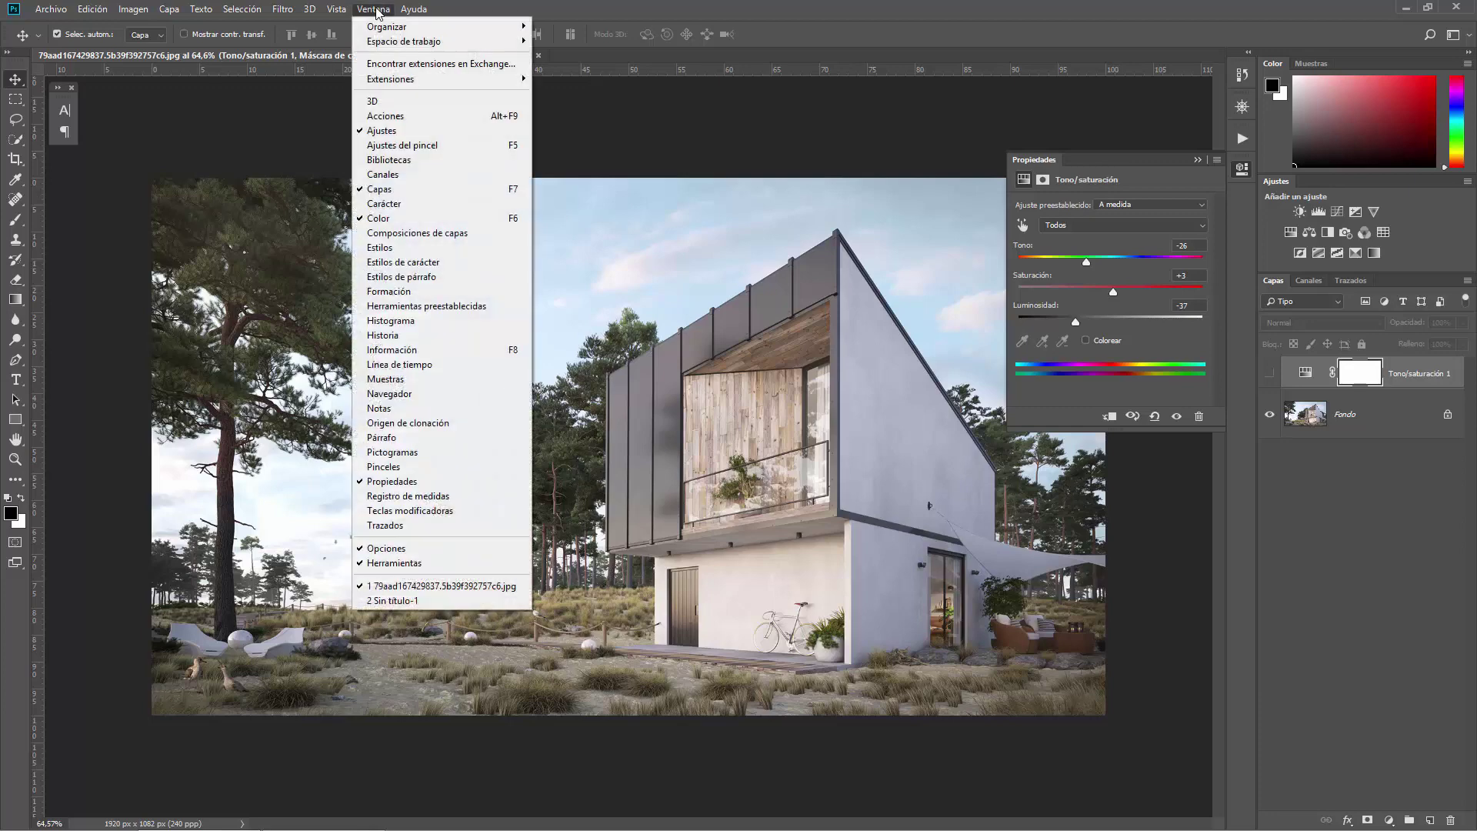
click(427, 321)
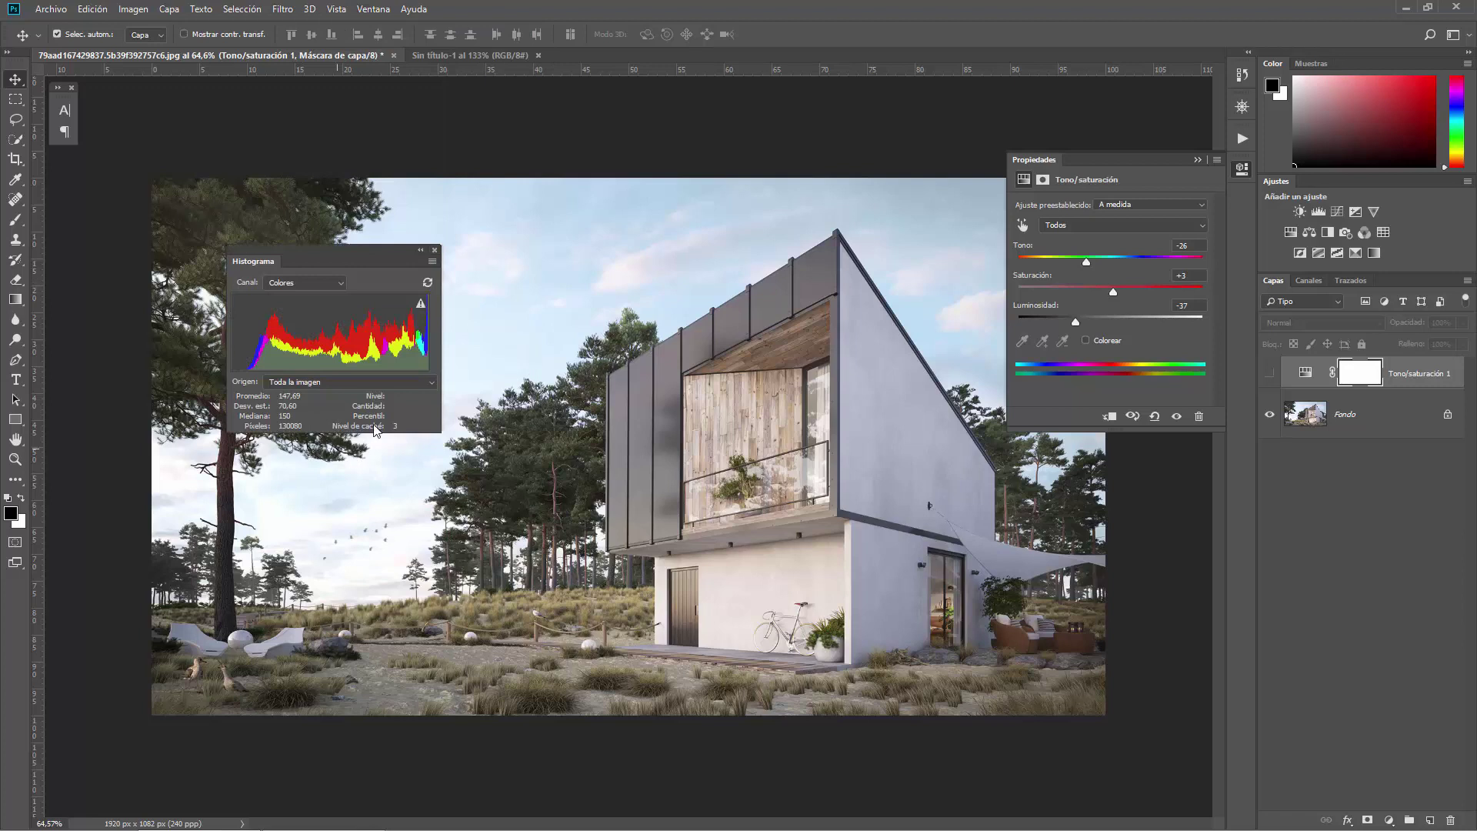
drag(348, 267, 251, 185)
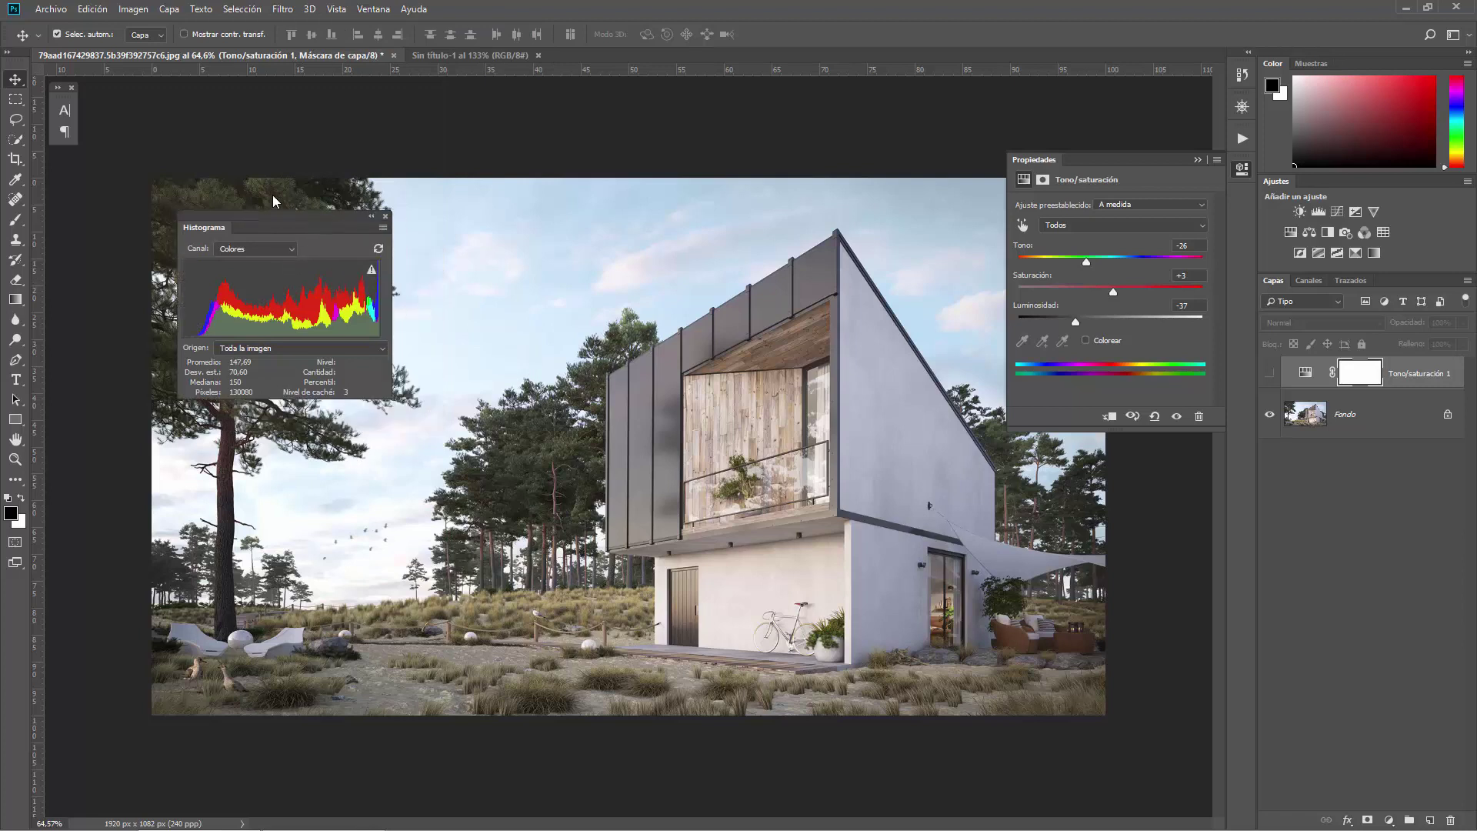
click(379, 11)
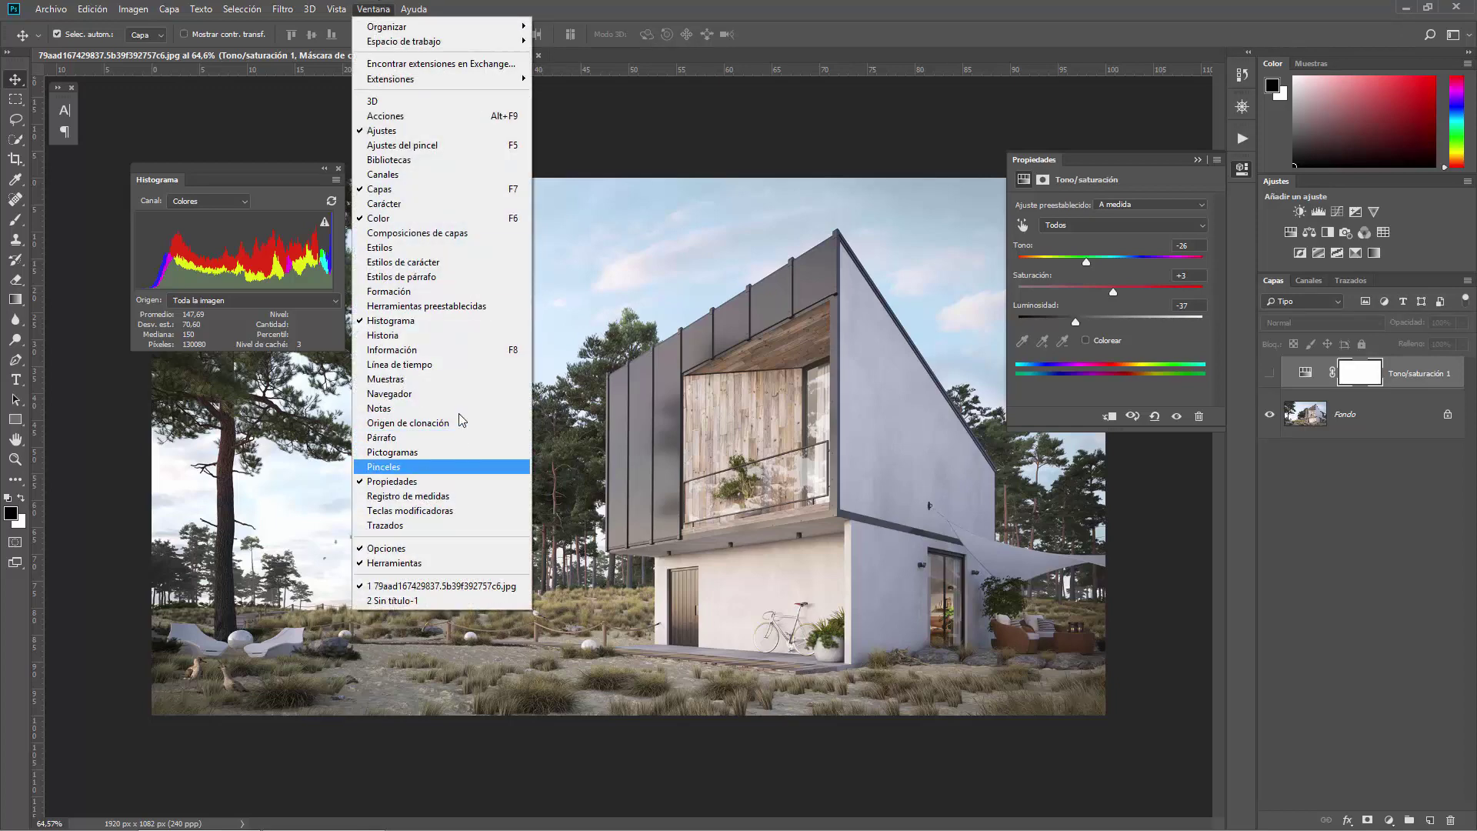
- Open Pinceles from Ventana, view the Ajustes del pincel and Pinceles tabs, then collapse them
click(444, 467)
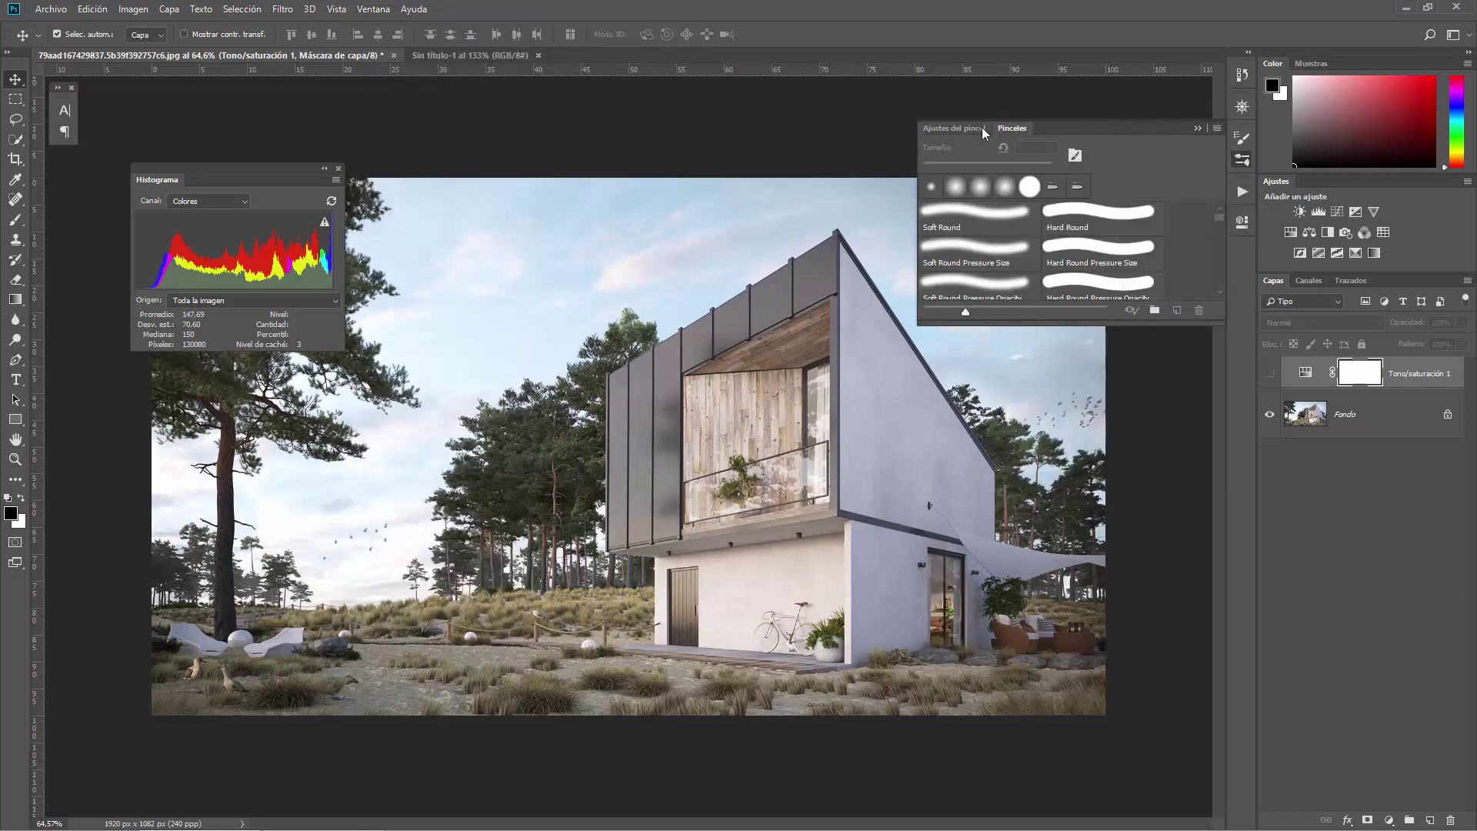
click(1246, 163)
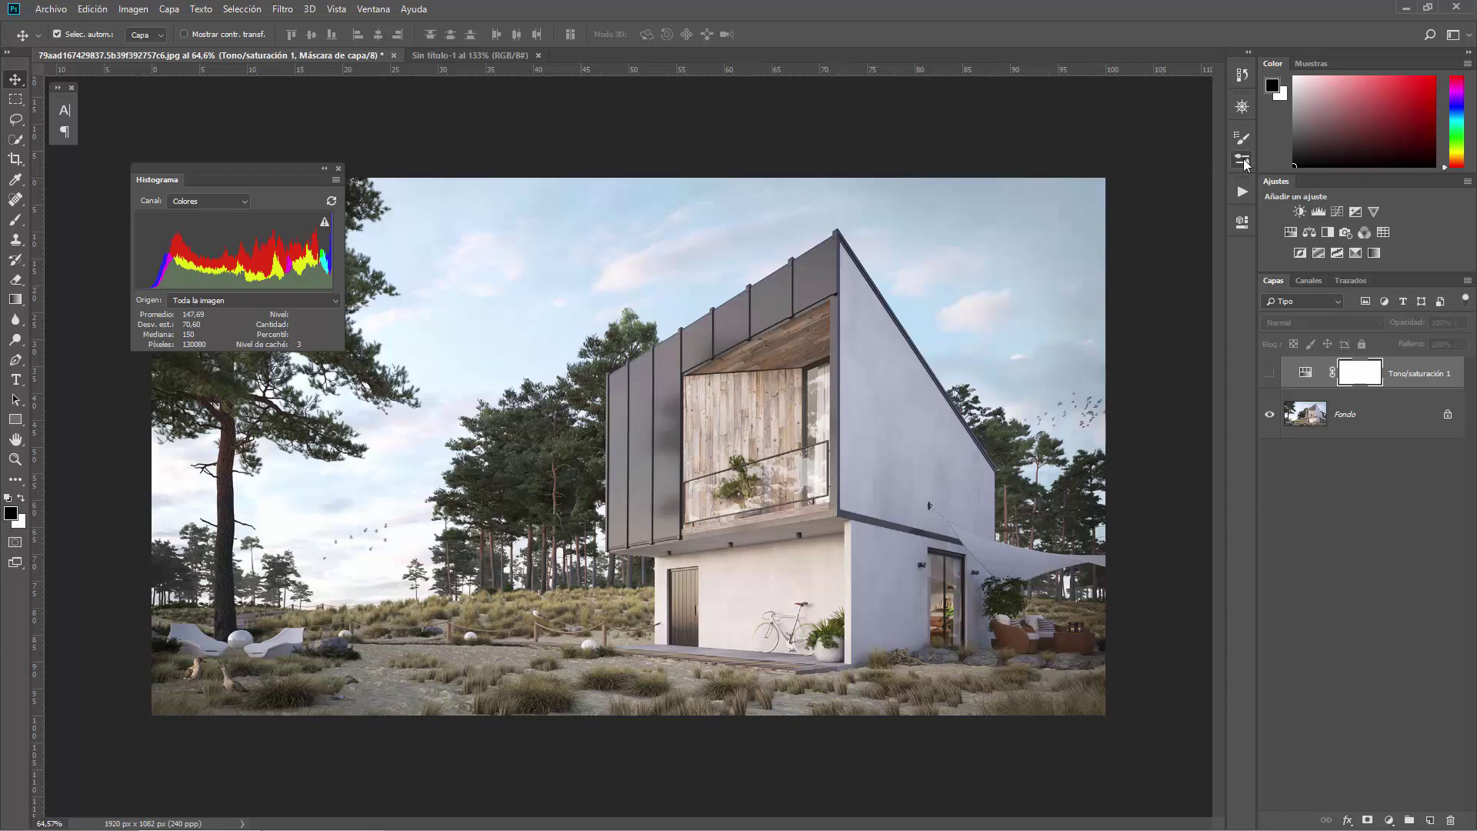
click(968, 124)
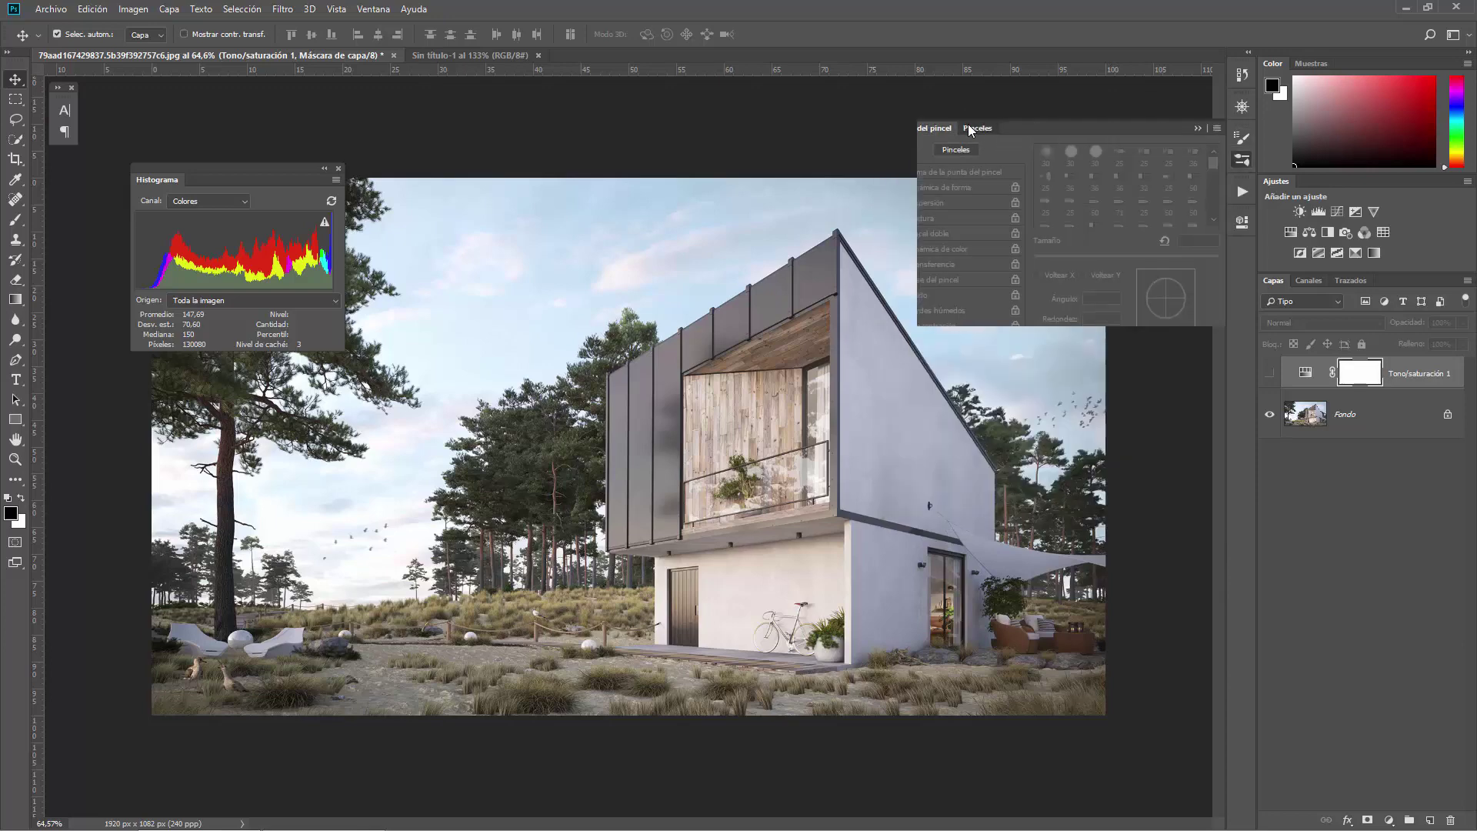
click(972, 123)
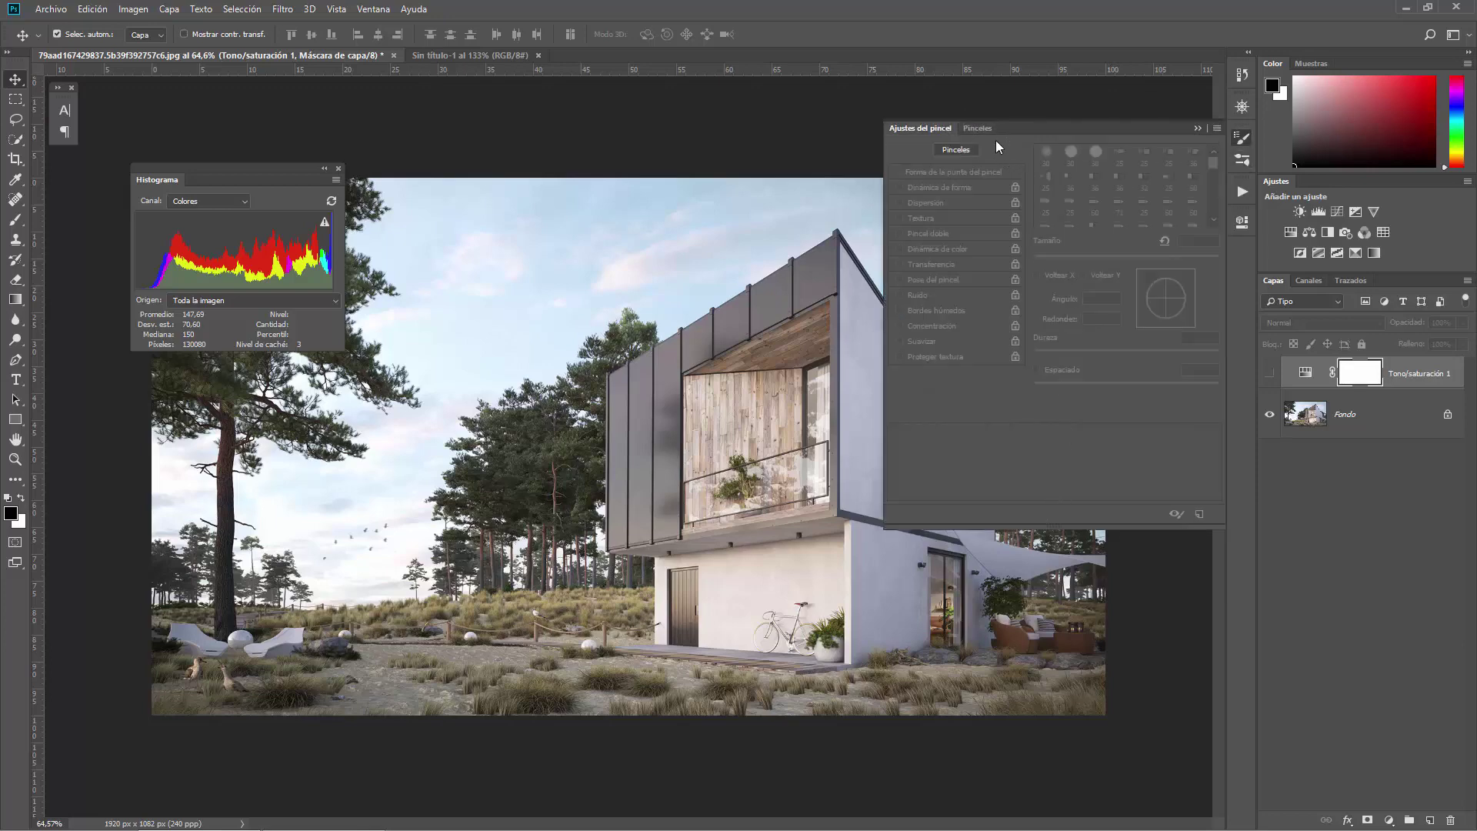
click(977, 128)
click(1242, 159)
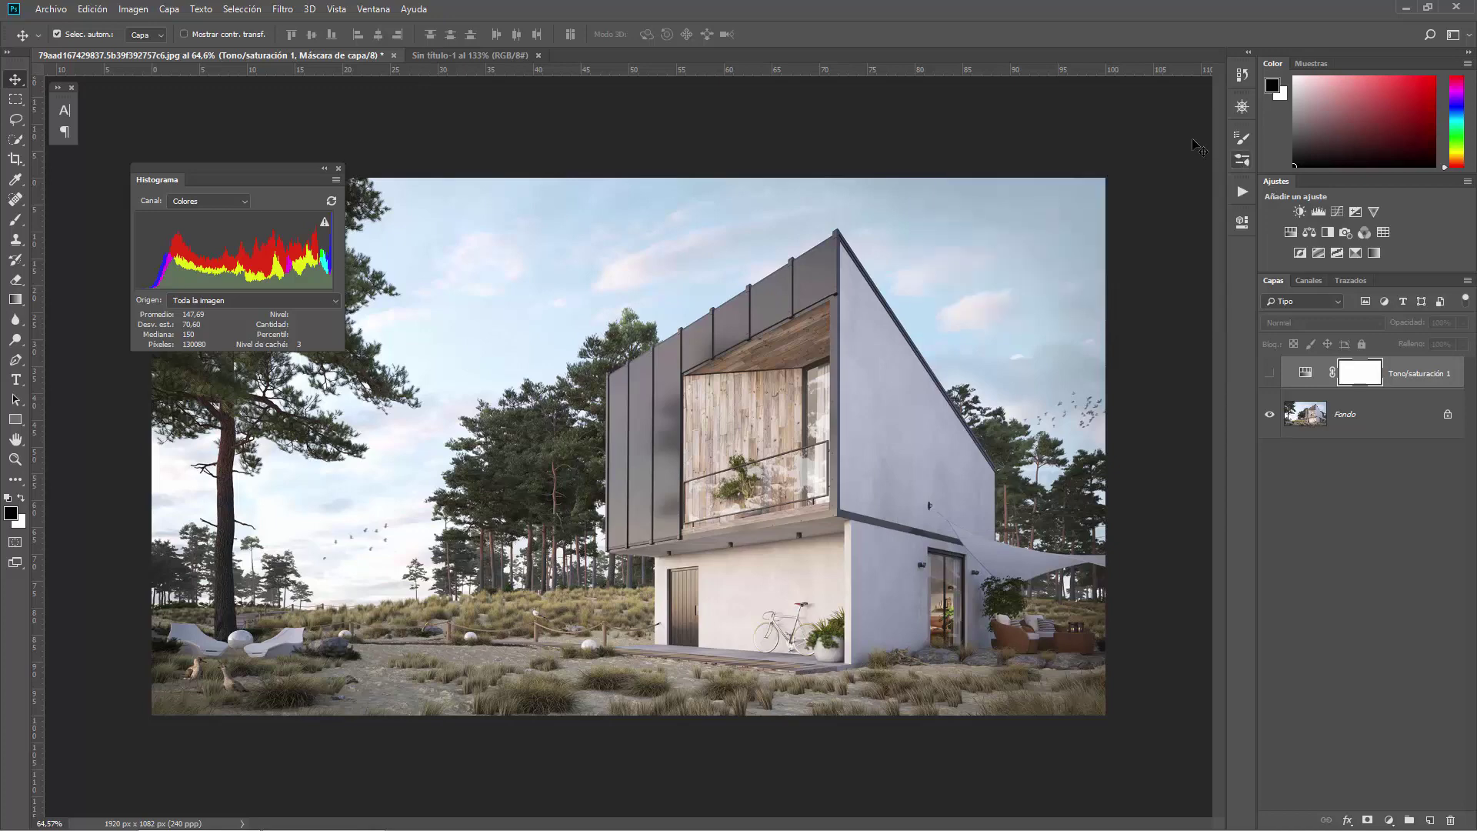
click(374, 9)
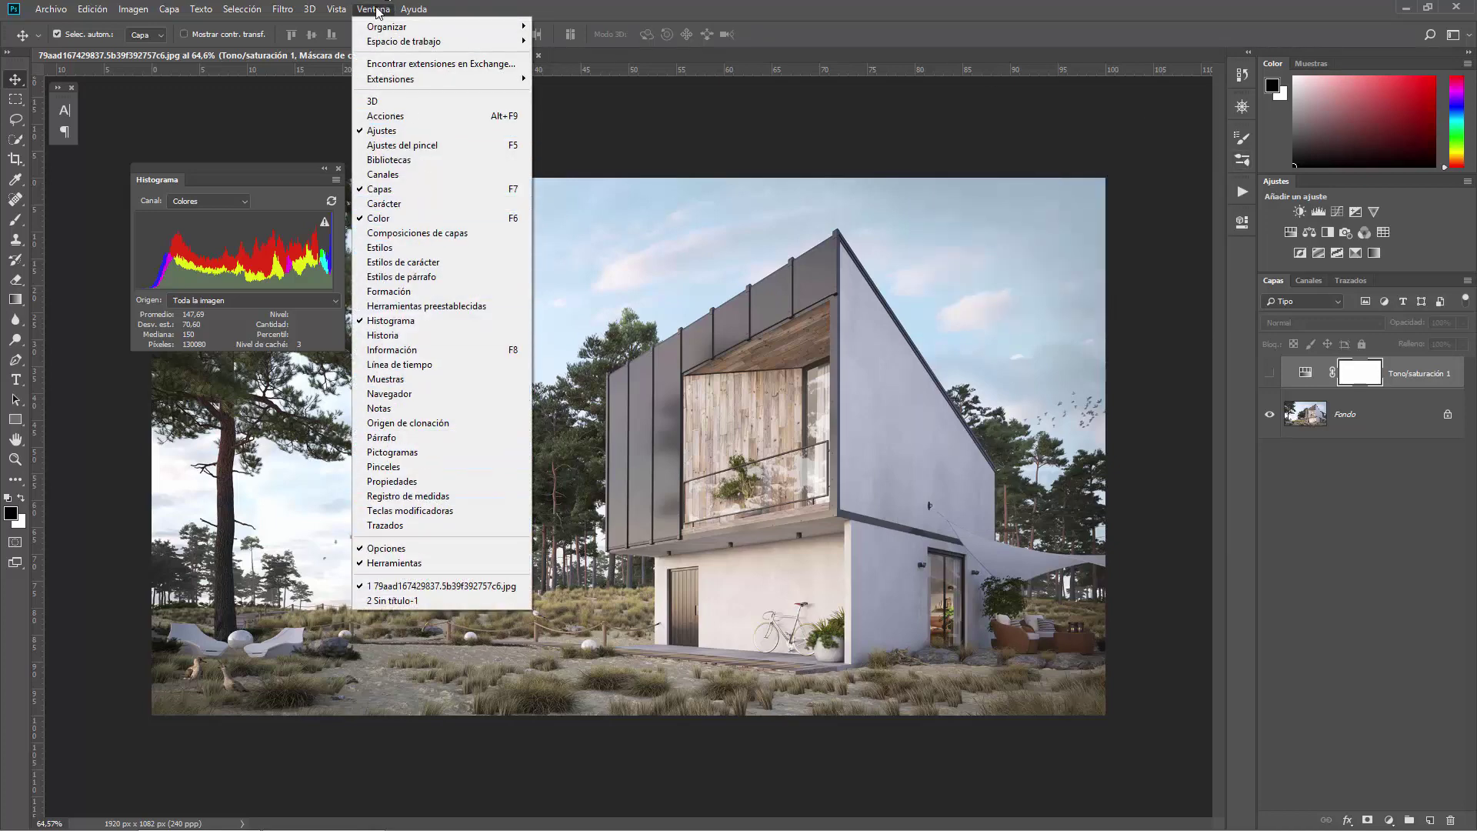
- Close and reopen the Ventana panel list while looking for the Carácter panel
click(667, 7)
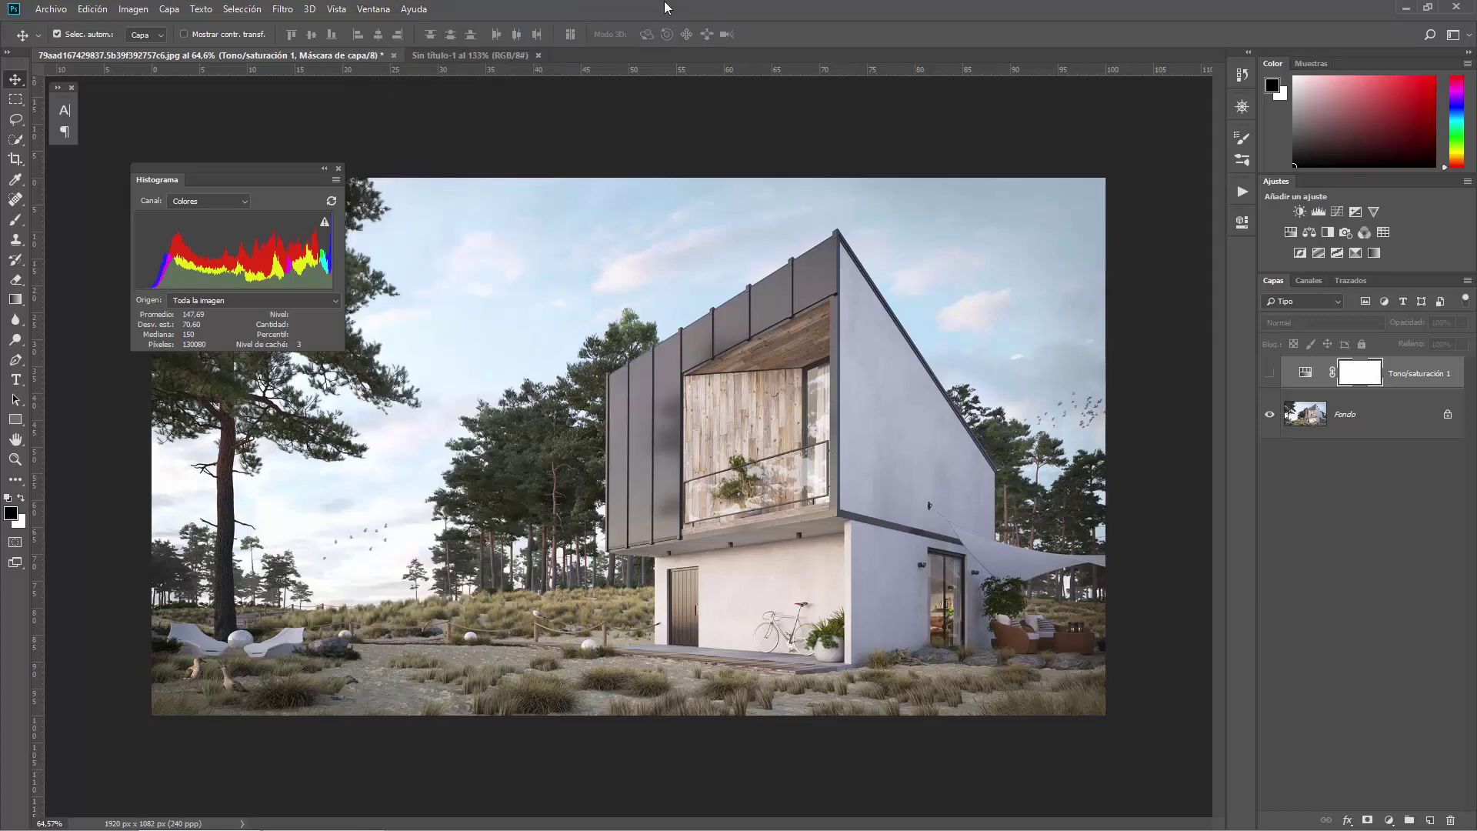
click(361, 9)
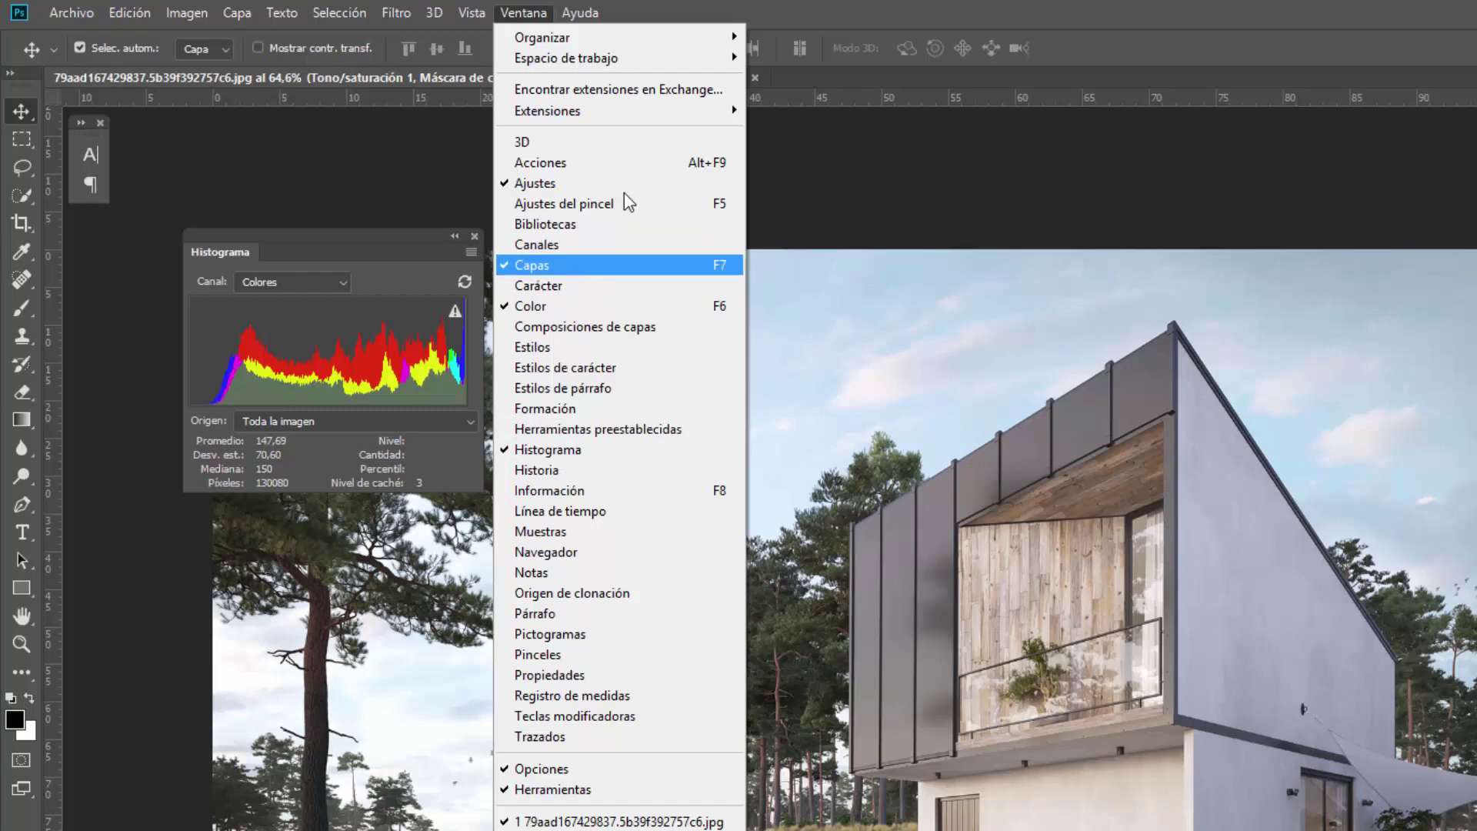
click(89, 153)
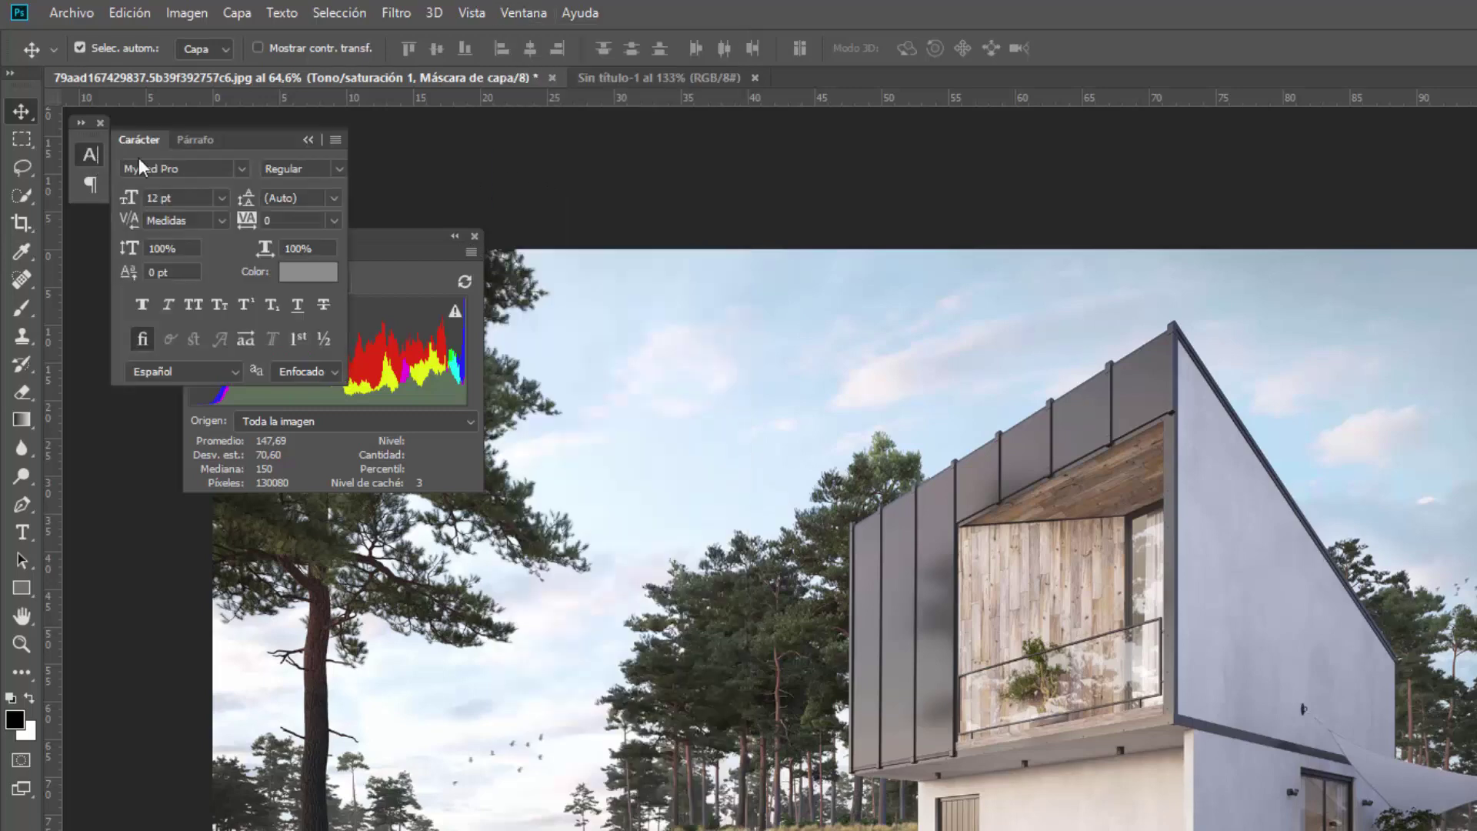
click(523, 13)
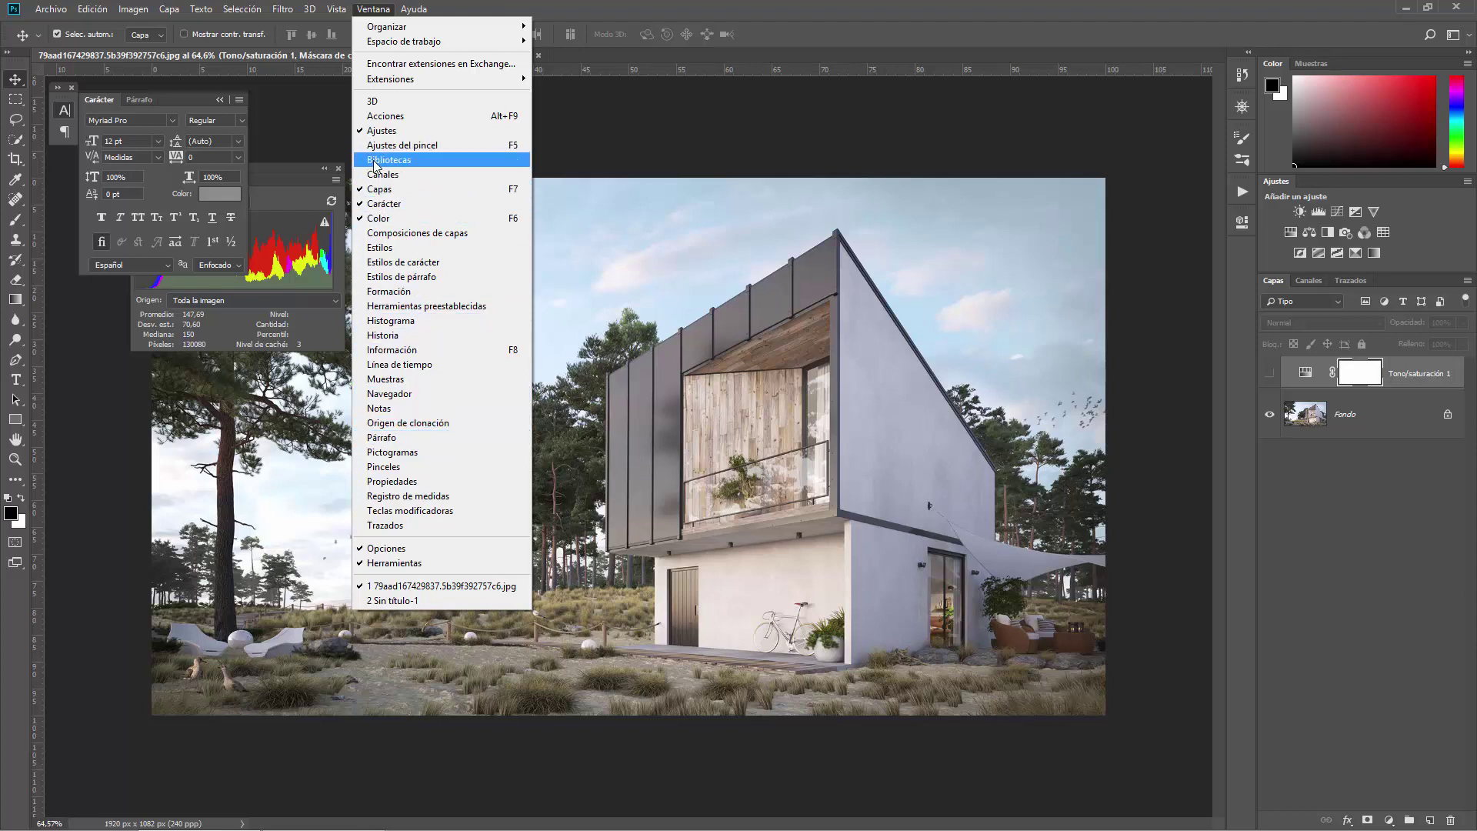
click(414, 223)
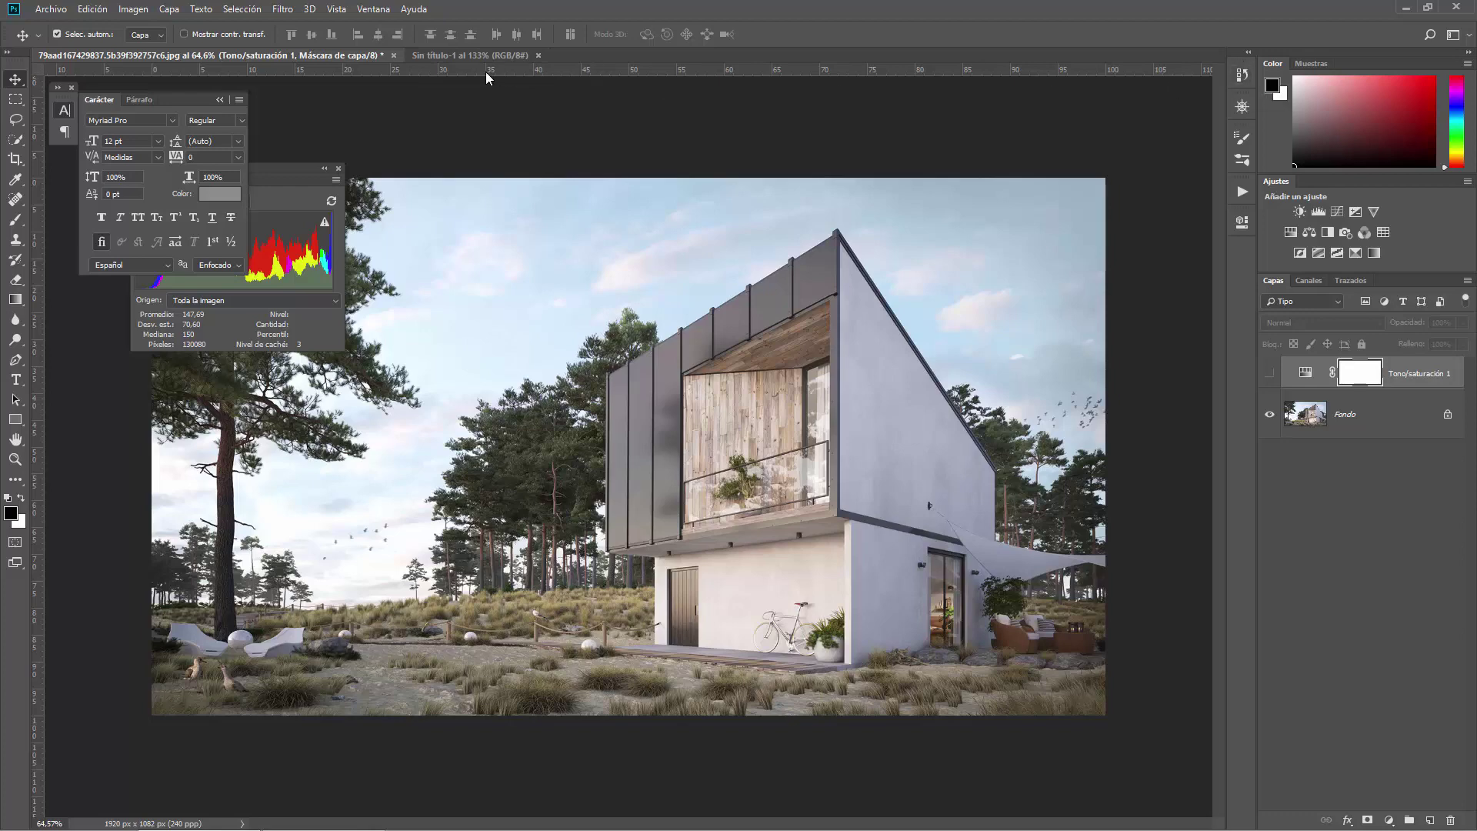
click(373, 9)
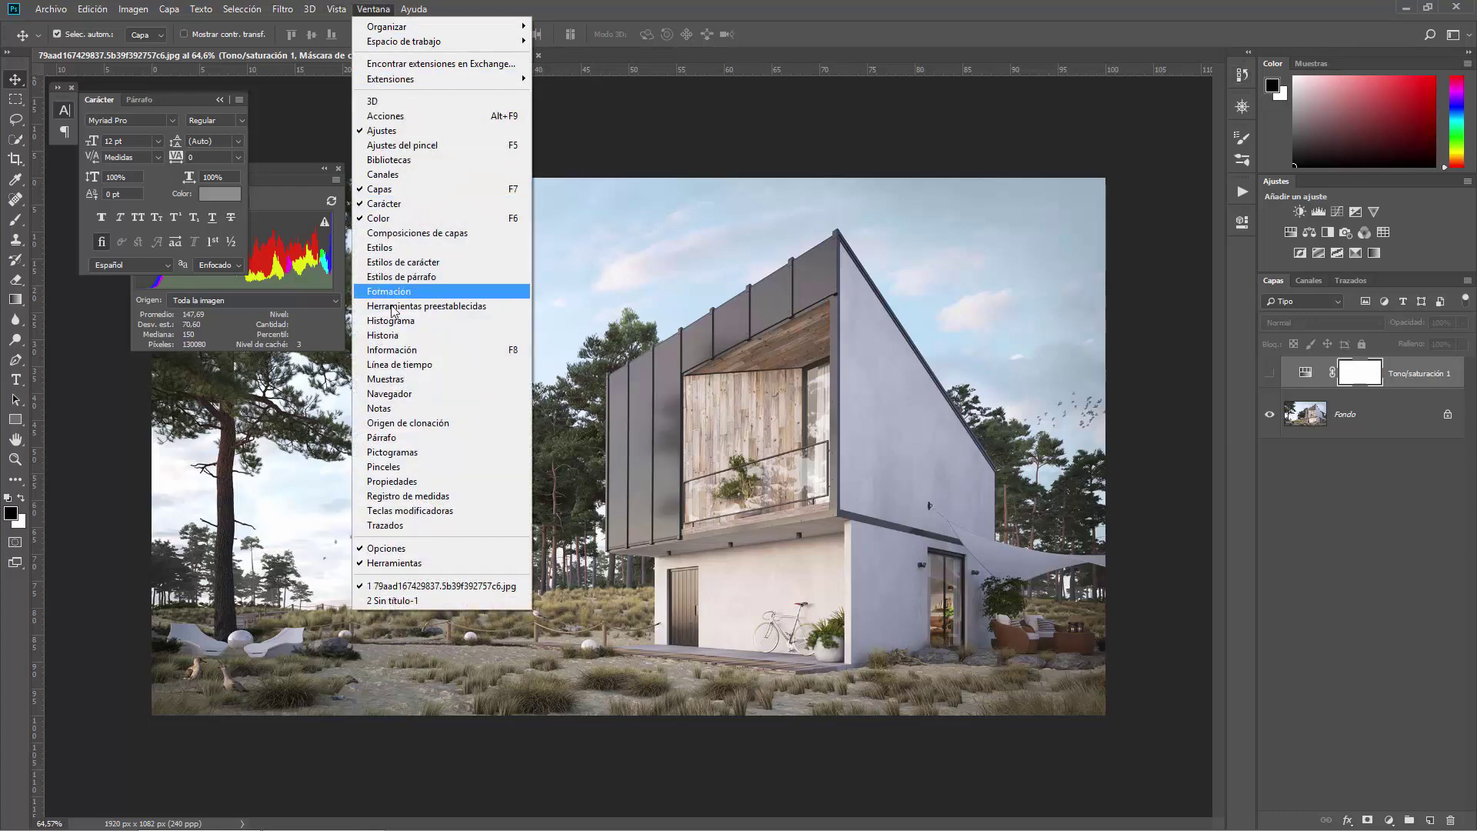
click(409, 337)
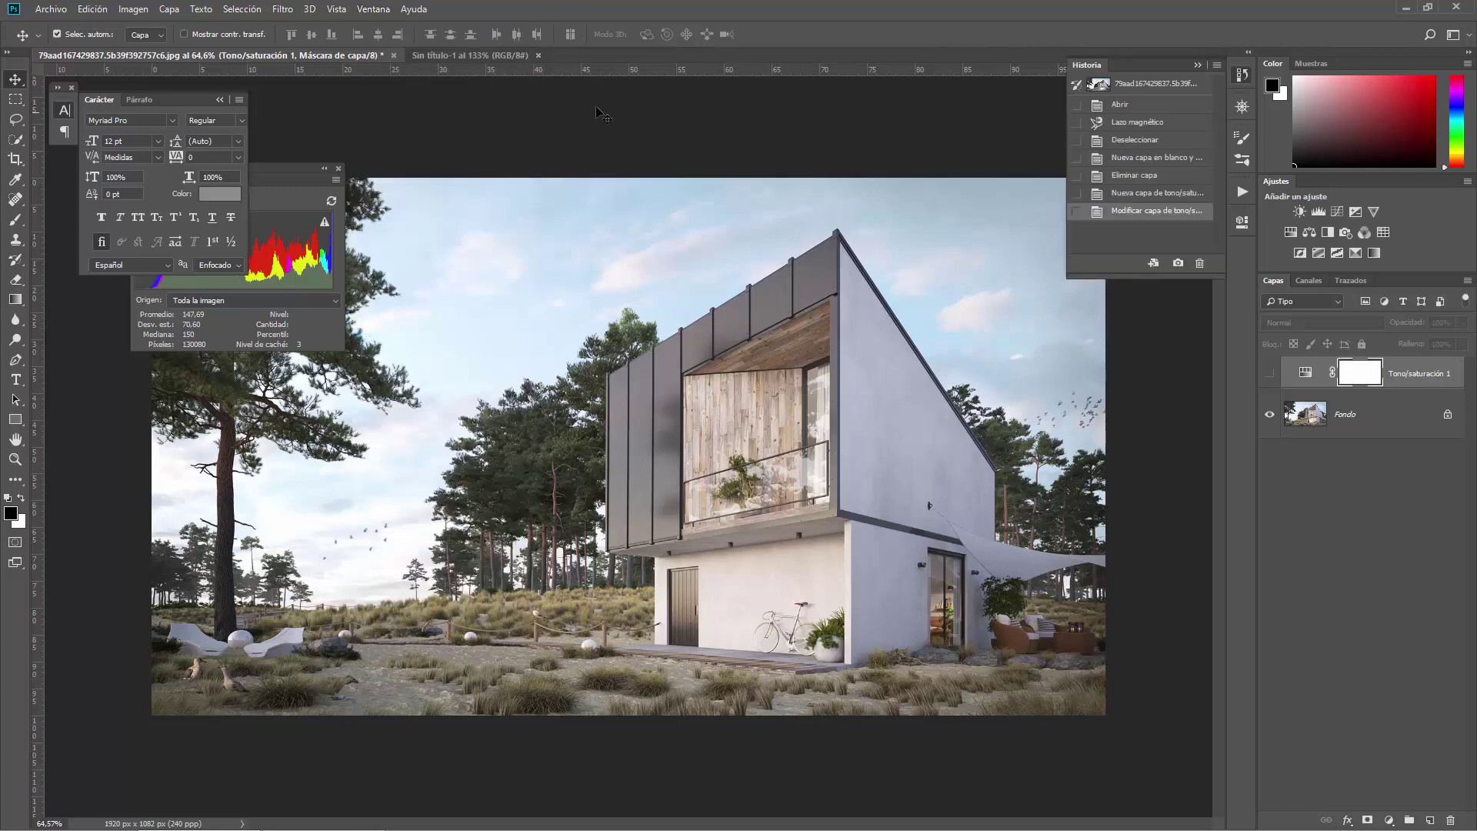
click(382, 12)
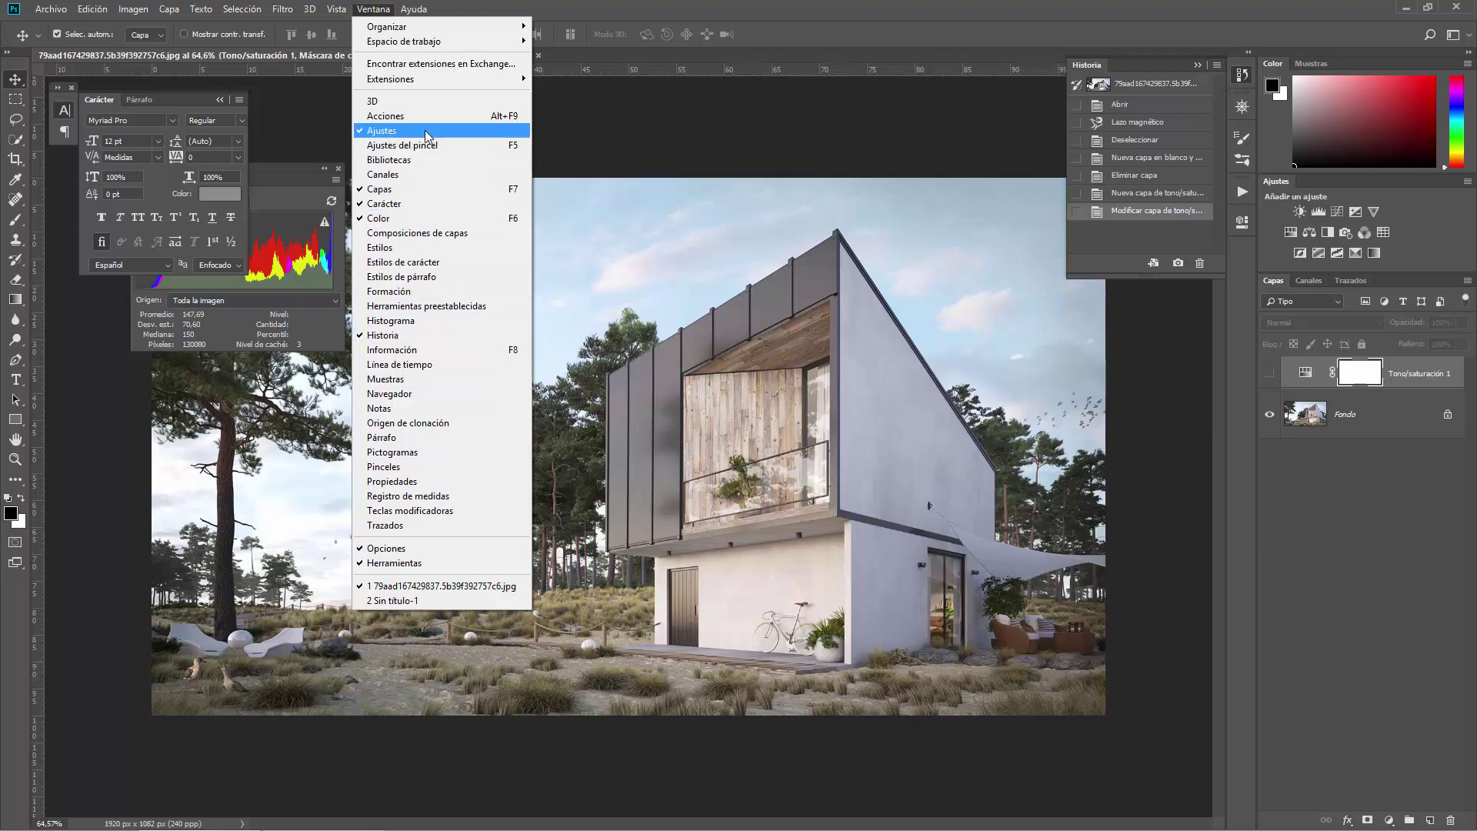
click(1237, 85)
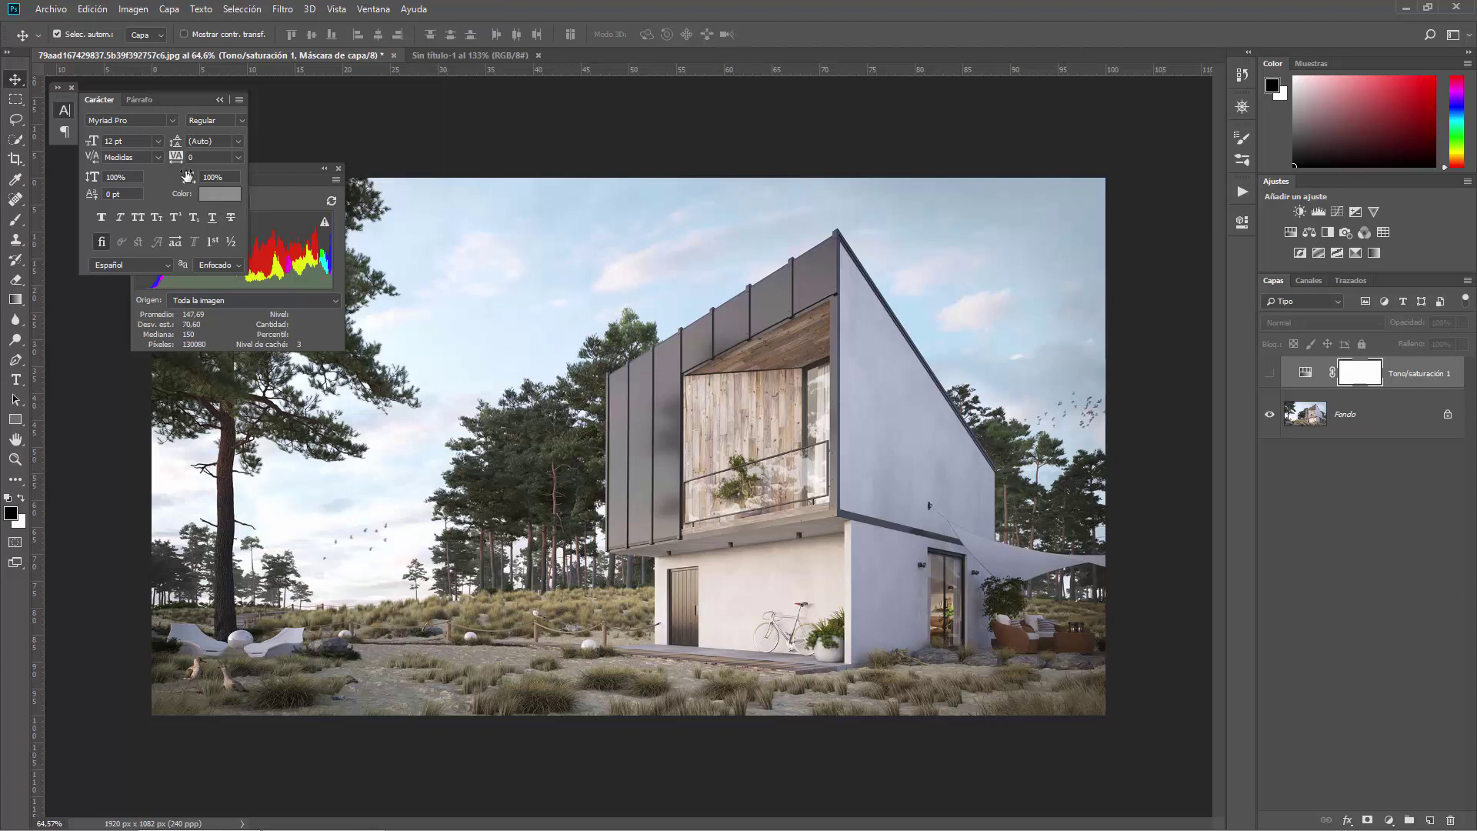
- Move Histograma below Carácter, collapse both to icons, and stack Histograma under Carácter/Párrafo
drag(272, 169, 222, 288)
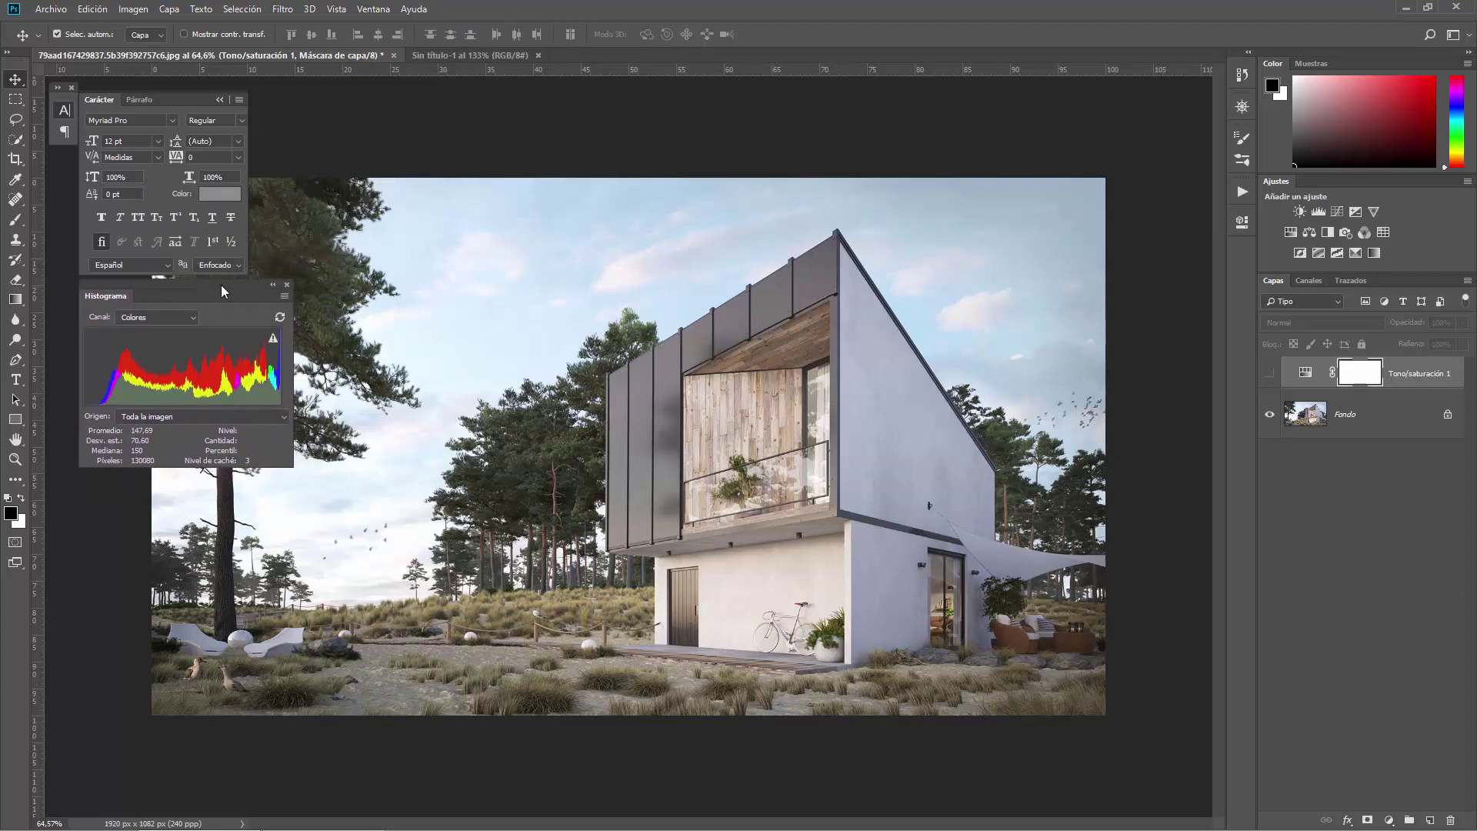
drag(222, 288, 220, 284)
click(272, 285)
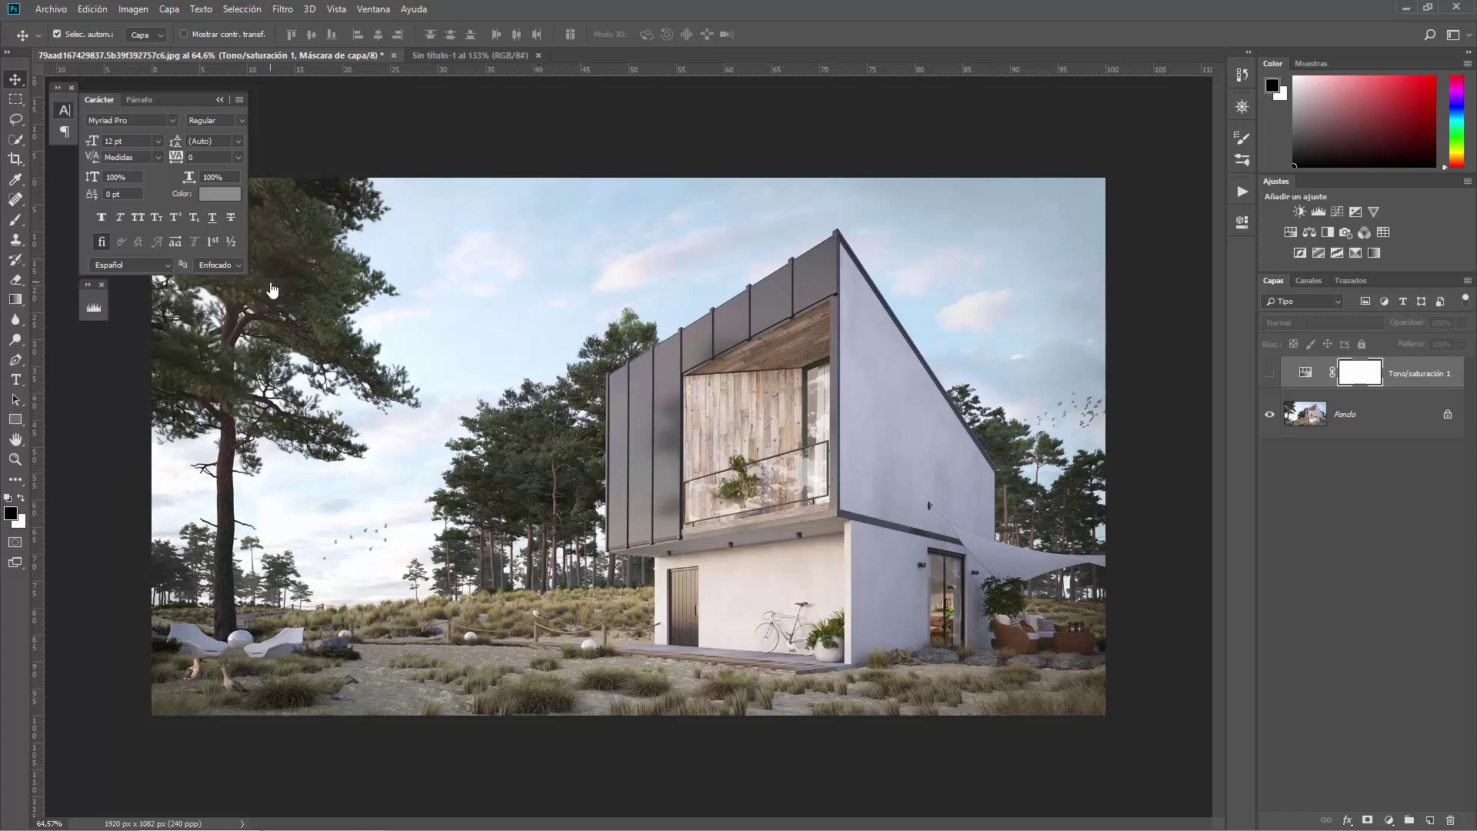
click(220, 100)
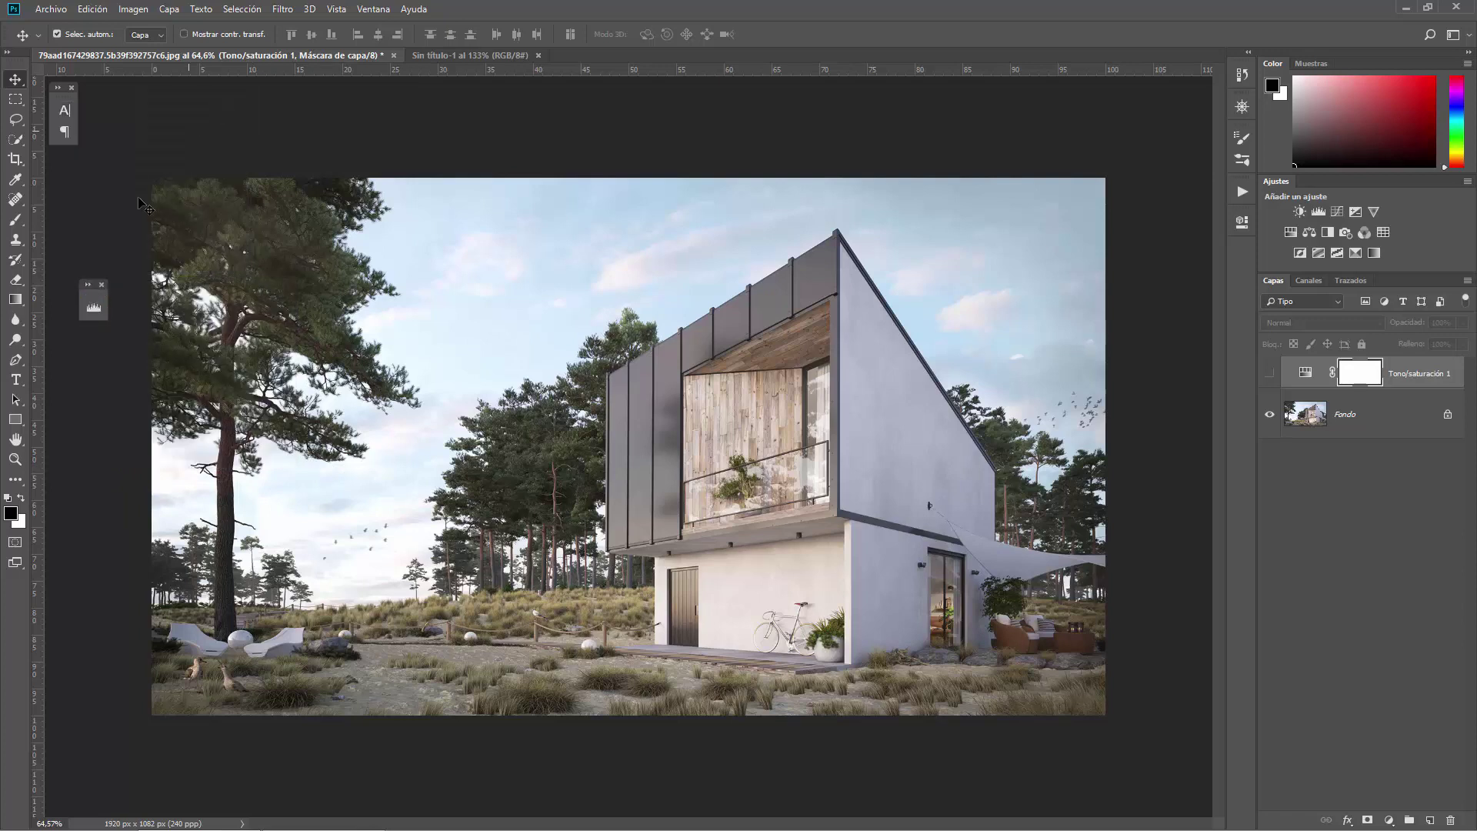
drag(94, 302, 64, 165)
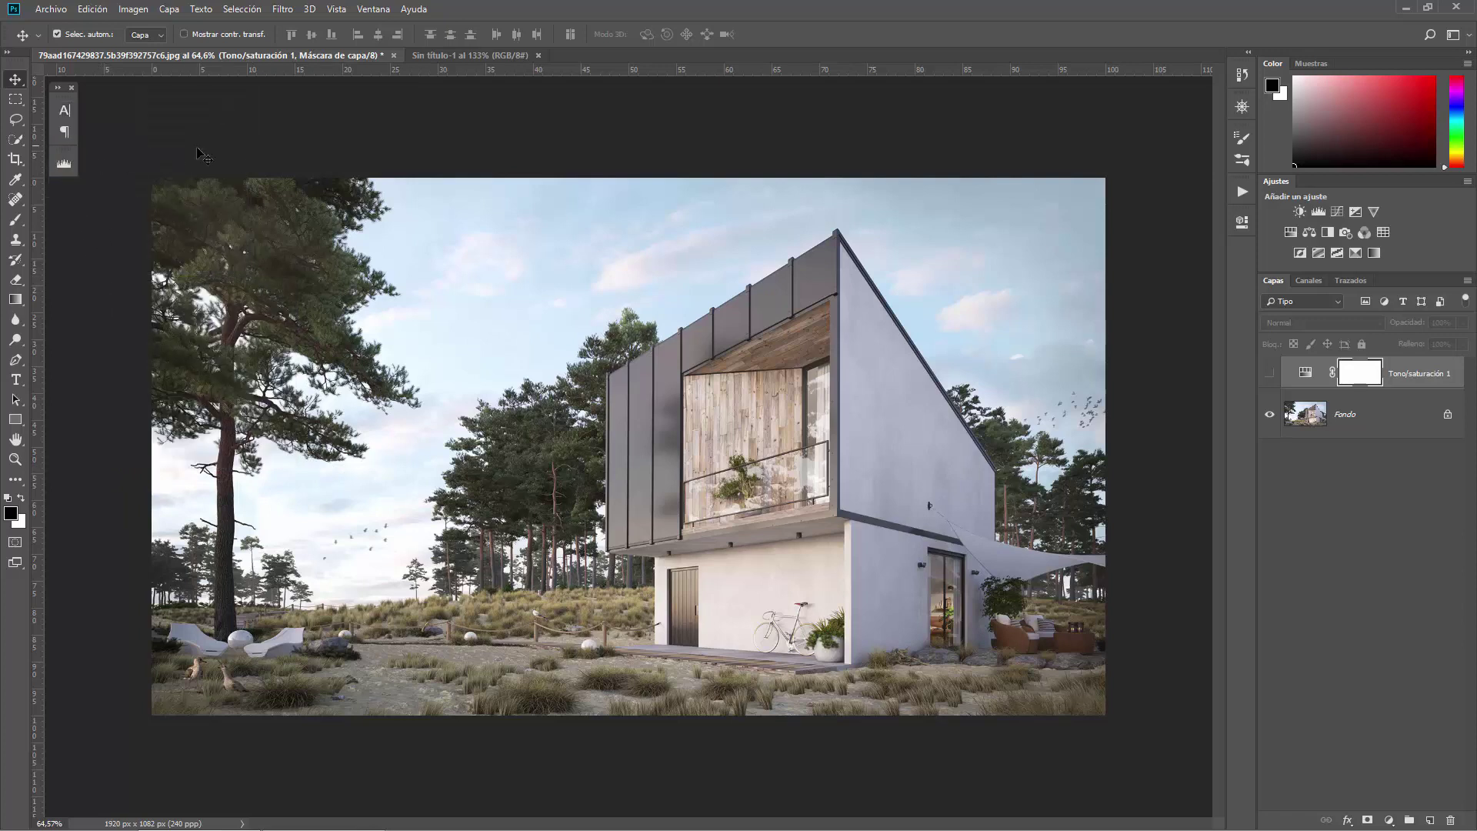
scroll(628, 455, up, 1)
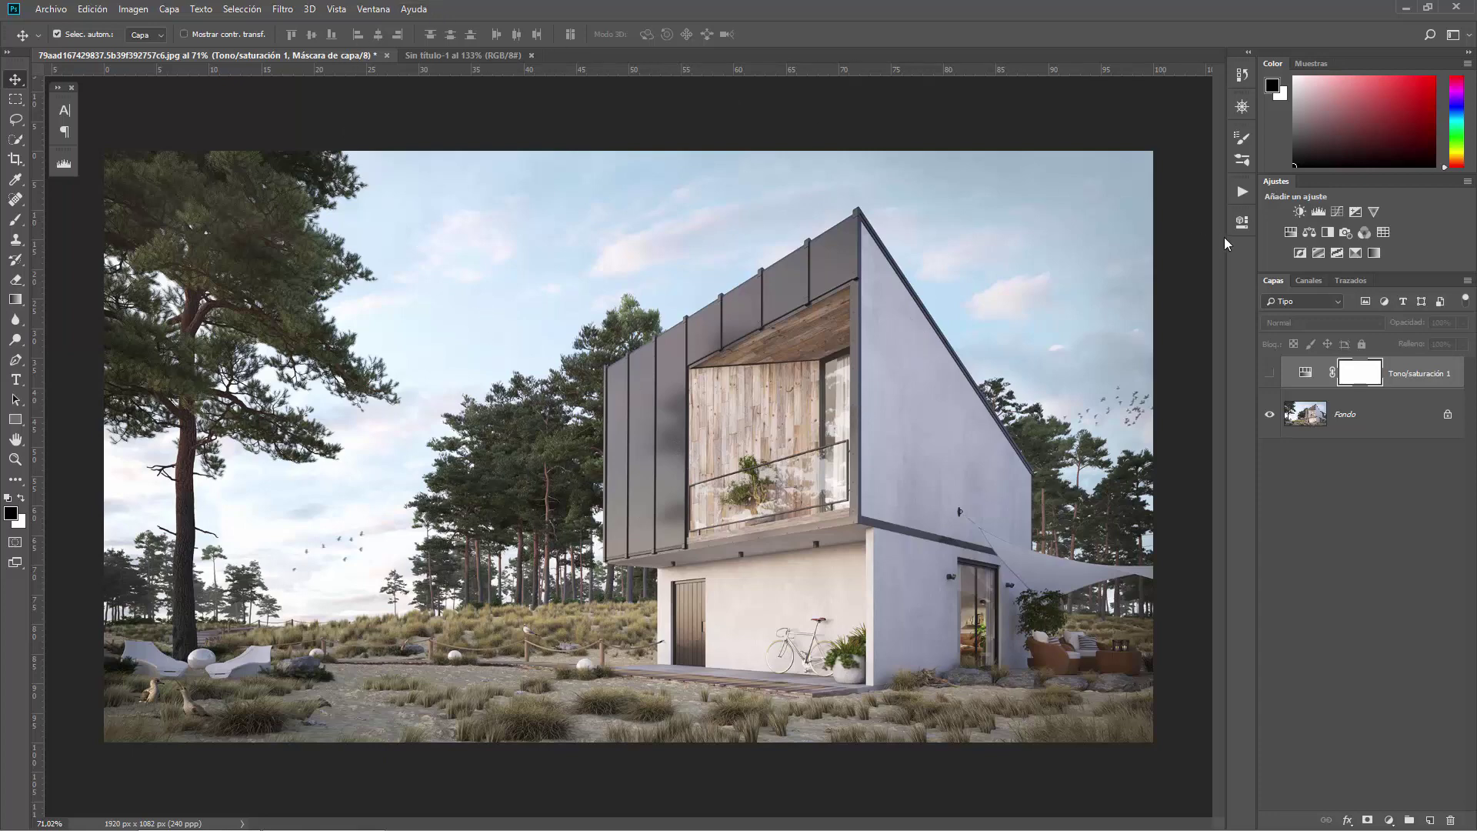
- Glance at the blank Sin título-1 document, return to the house render, and clear the layer selection
click(415, 56)
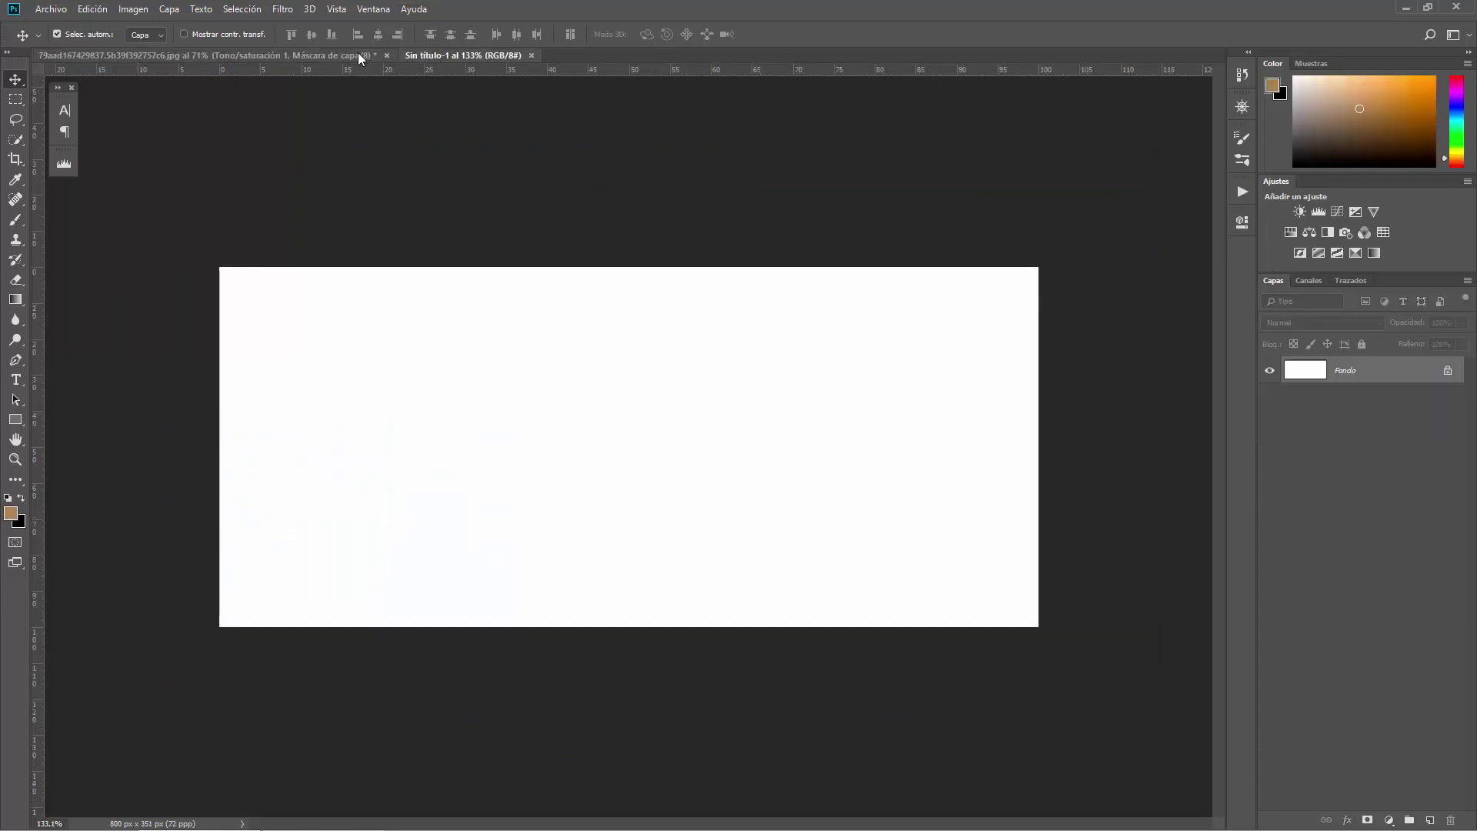
click(360, 57)
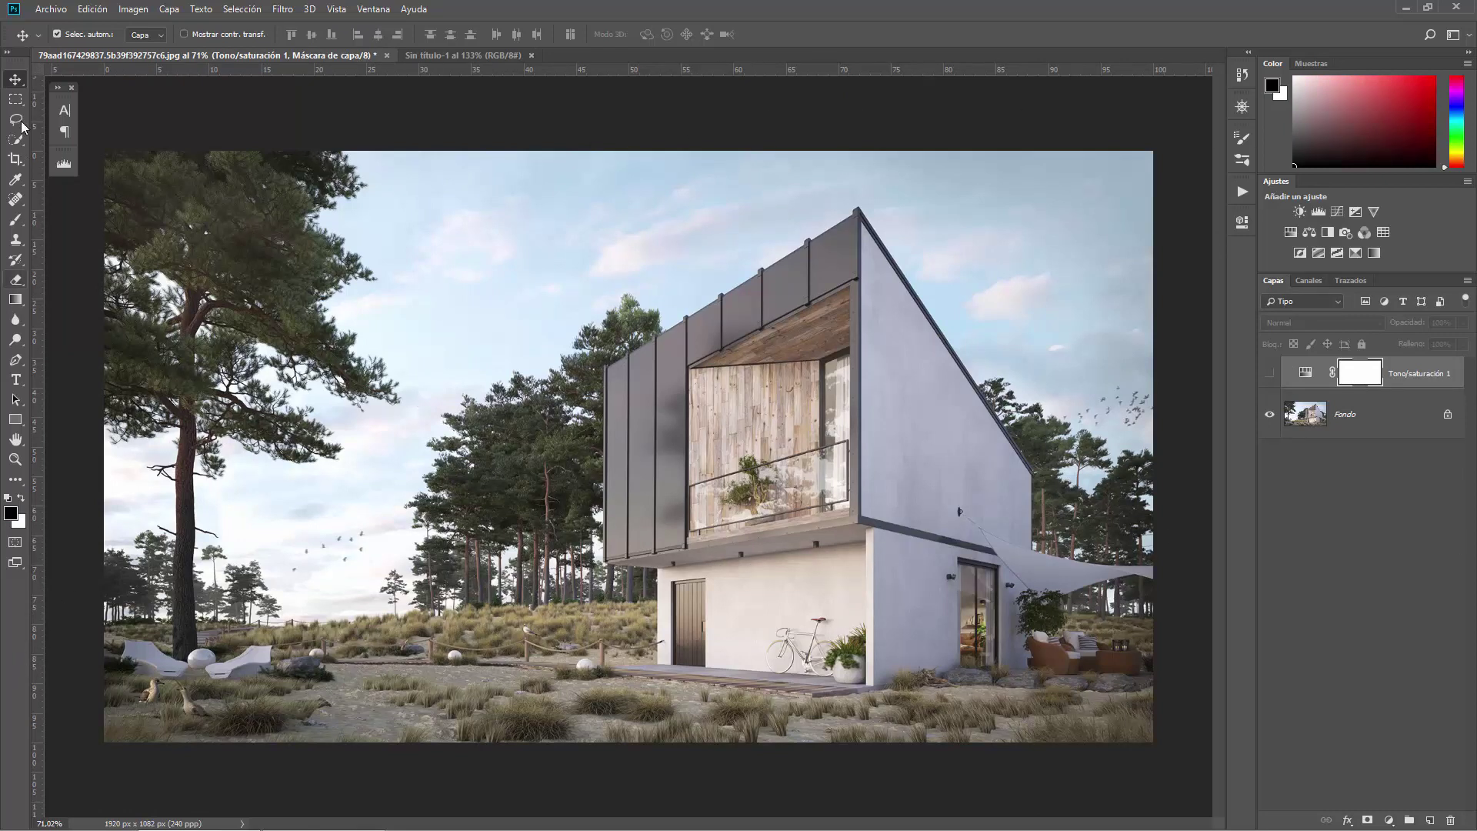
click(1171, 418)
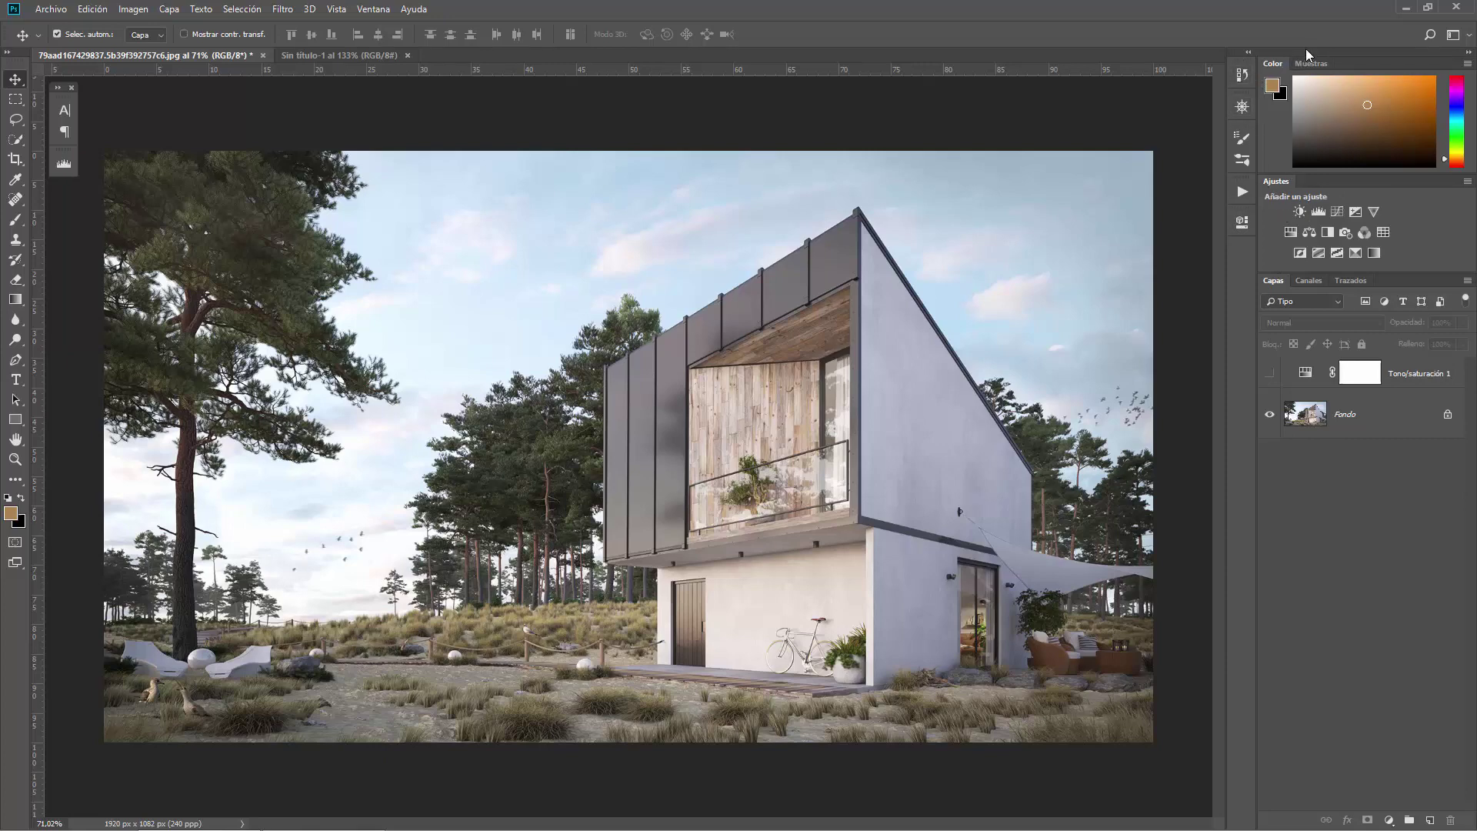
- Float the Color, Ajustes and Capas column, then dock it with the toolbar on the right edge
drag(1331, 49, 1174, 95)
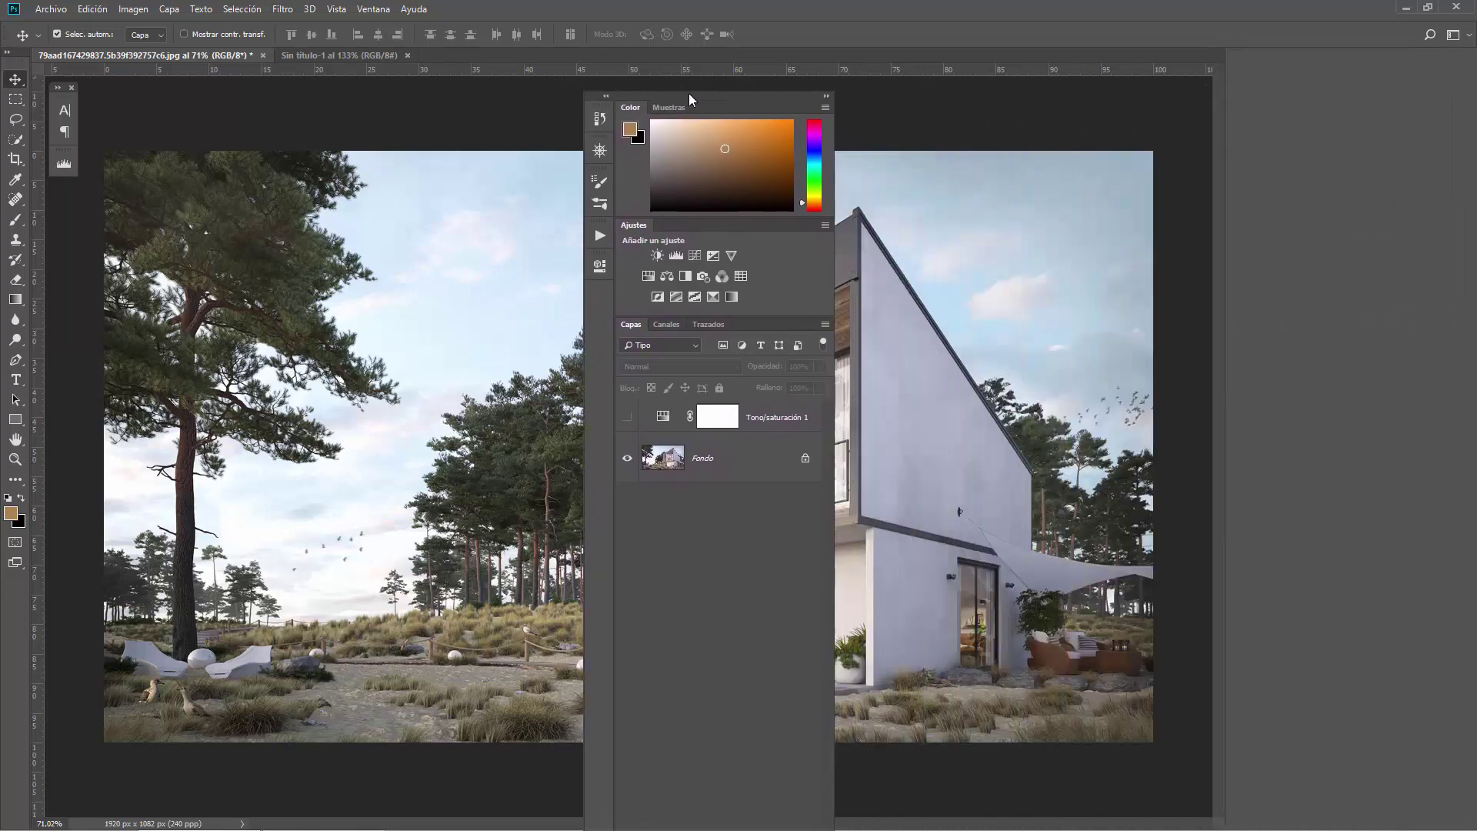
mouse_move(1174, 94)
mouse_down()
mouse_move(667, 94)
mouse_move(187, 237)
mouse_move(37, 220)
mouse_move(40, 105)
mouse_move(43, 220)
mouse_up()
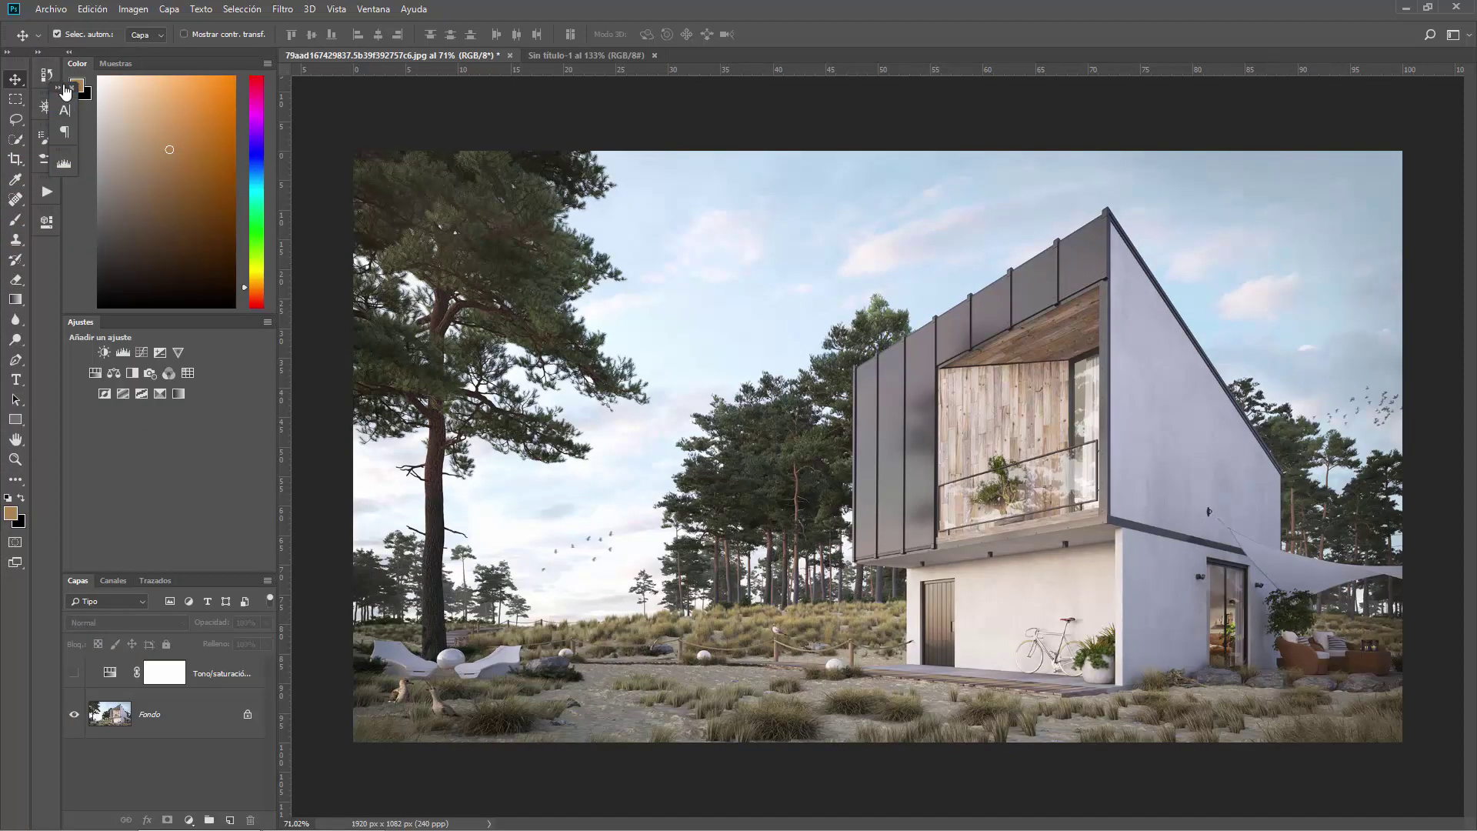
drag(68, 87, 320, 90)
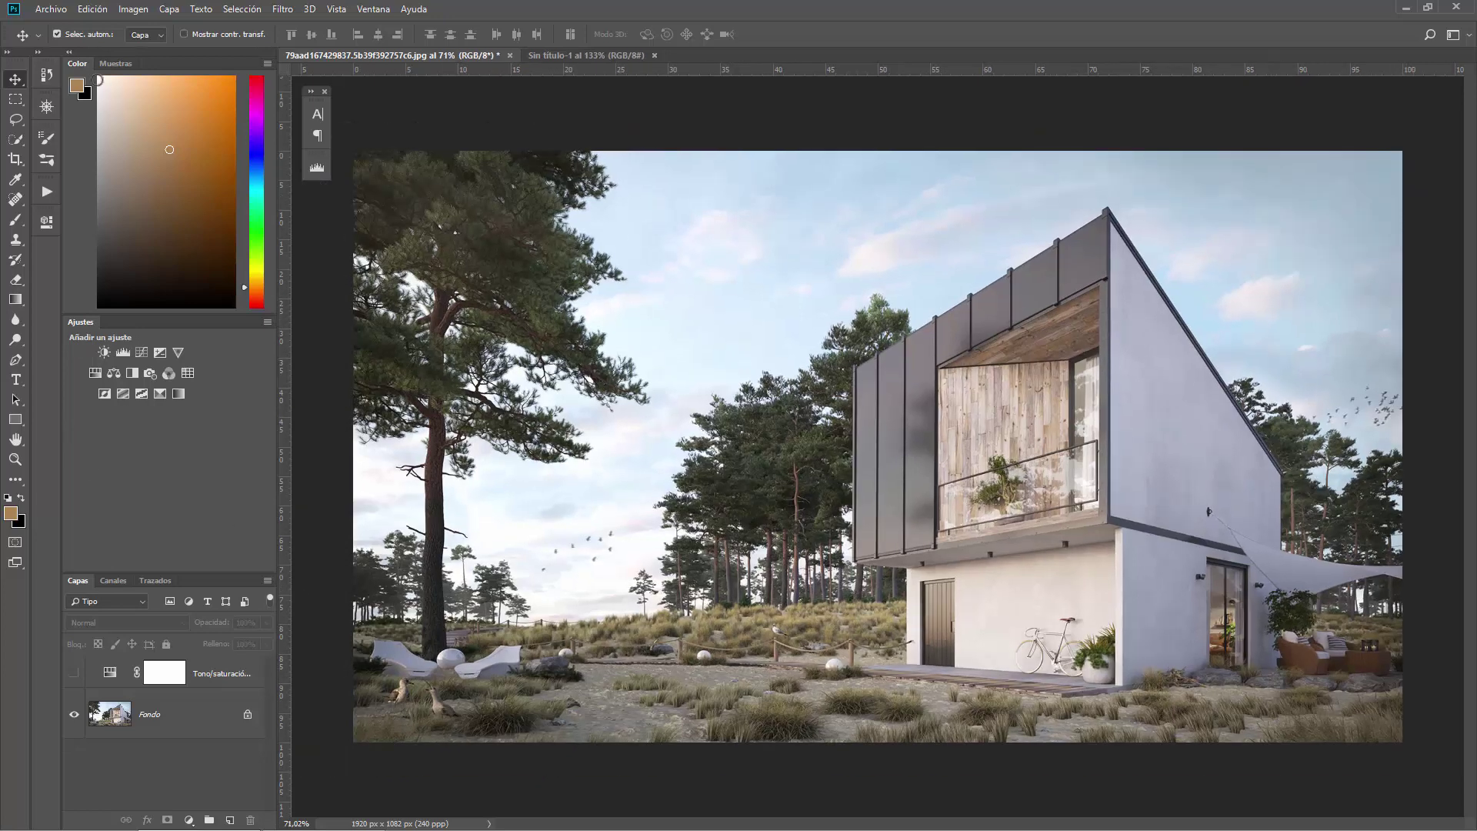
drag(147, 53, 625, 117)
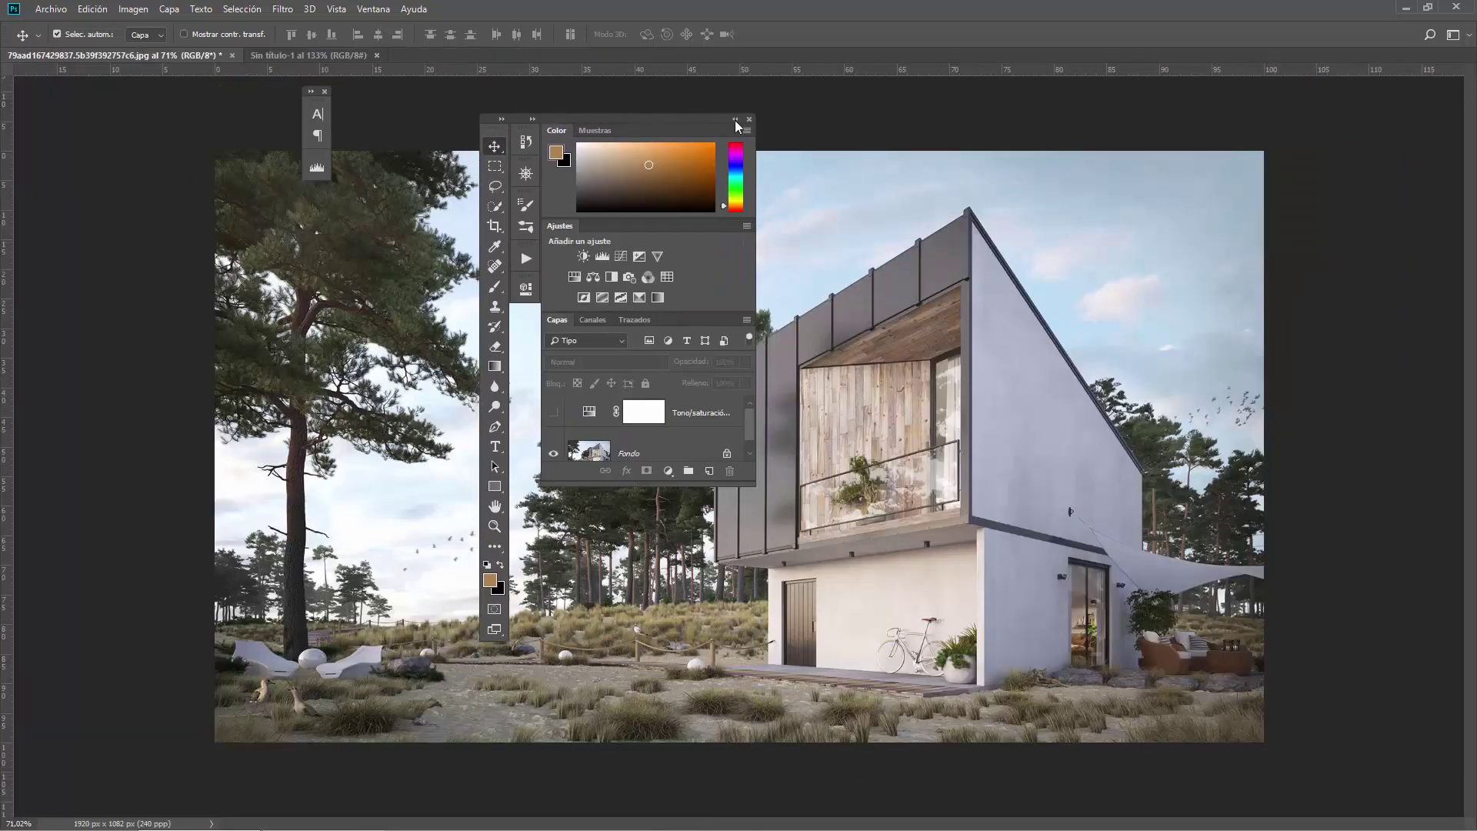
drag(735, 120, 1470, 123)
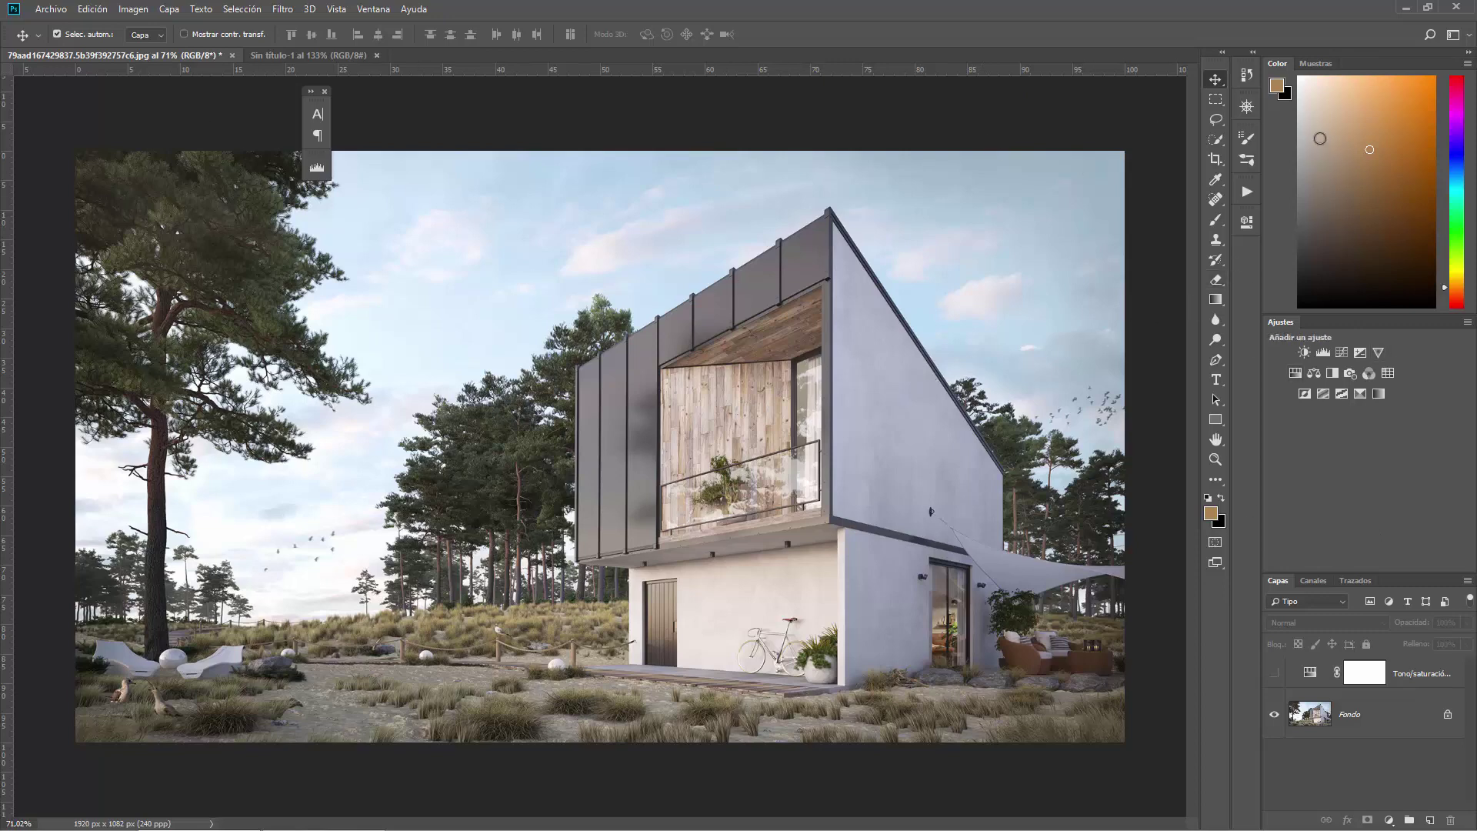
- Shrink the Color panel and extend the Capas panel upward in the right column
drag(1360, 573, 1363, 470)
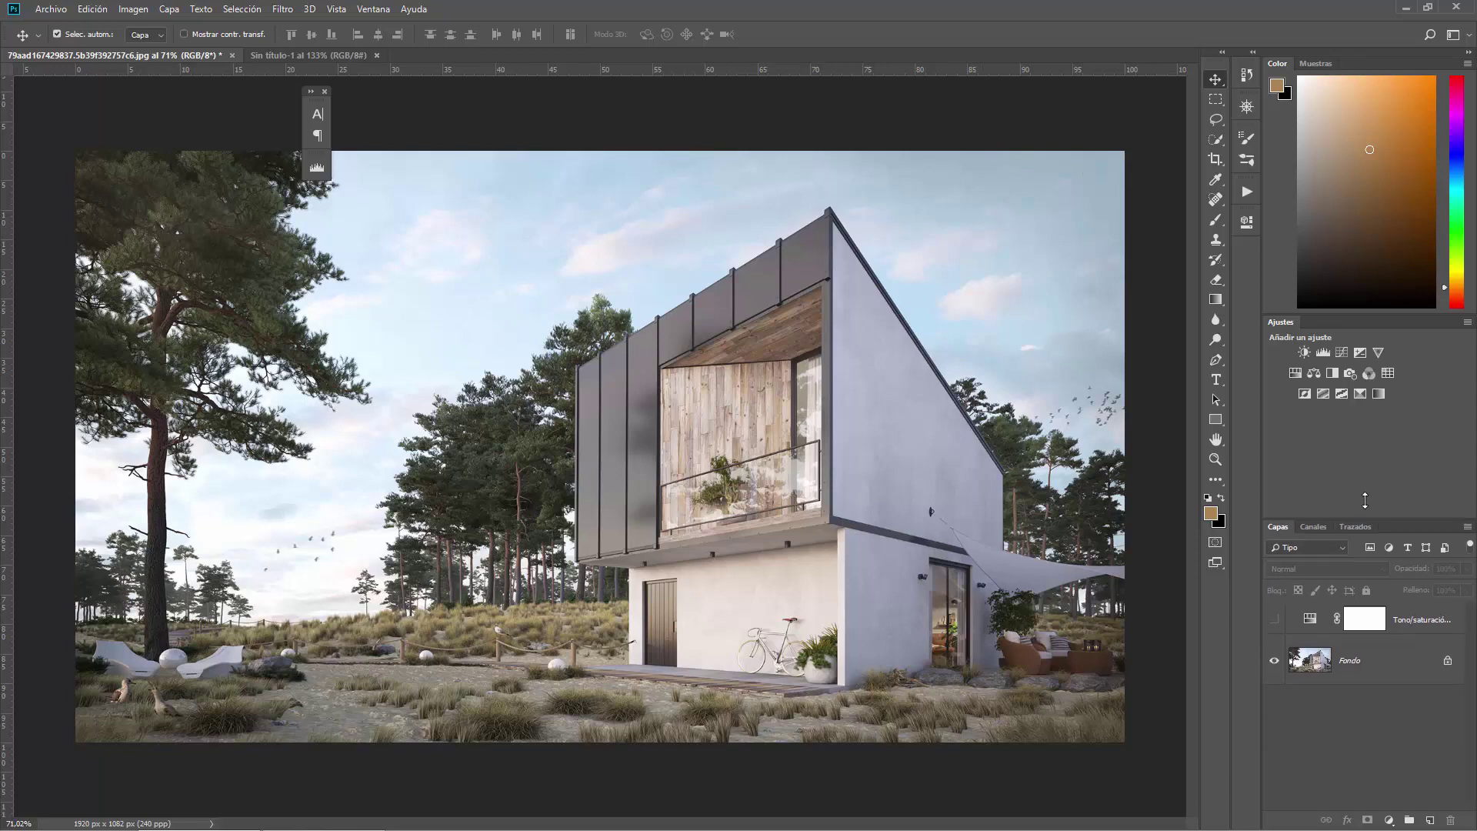
drag(1355, 312, 1368, 194)
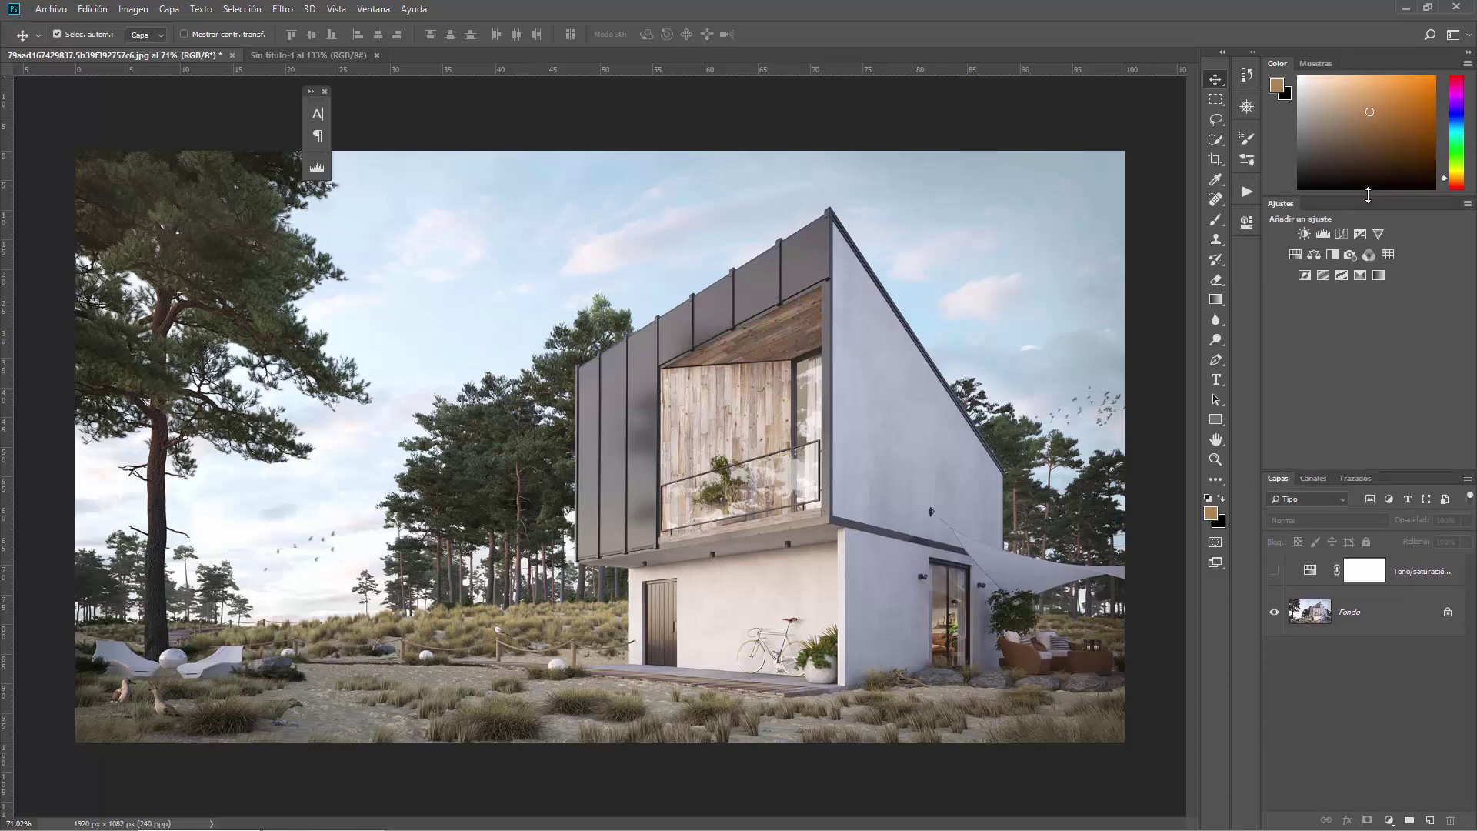
drag(1326, 471, 1326, 360)
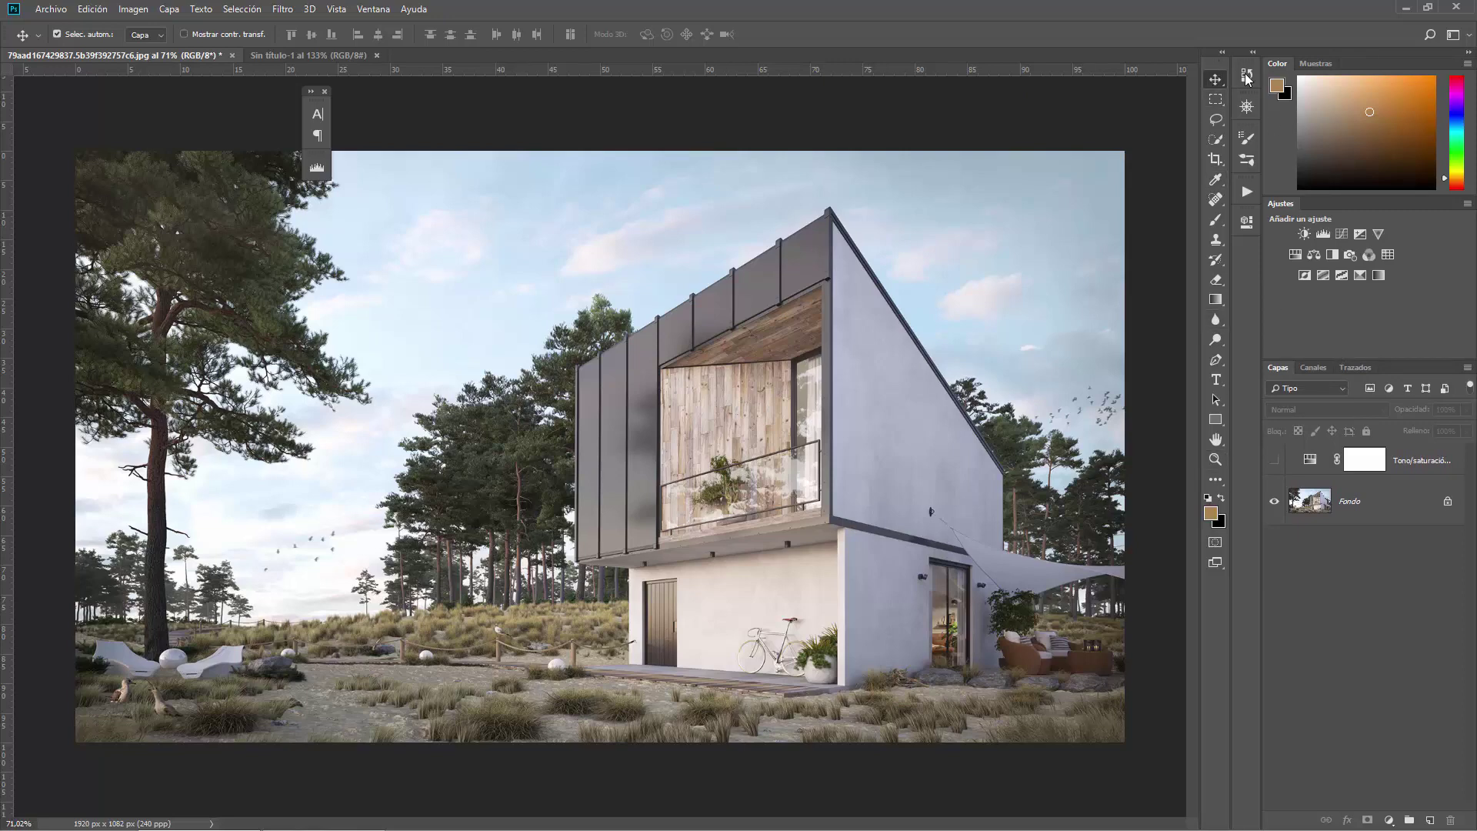
- Separate the toolbar from the panel column and dock it back on the left edge
drag(1217, 65, 192, 148)
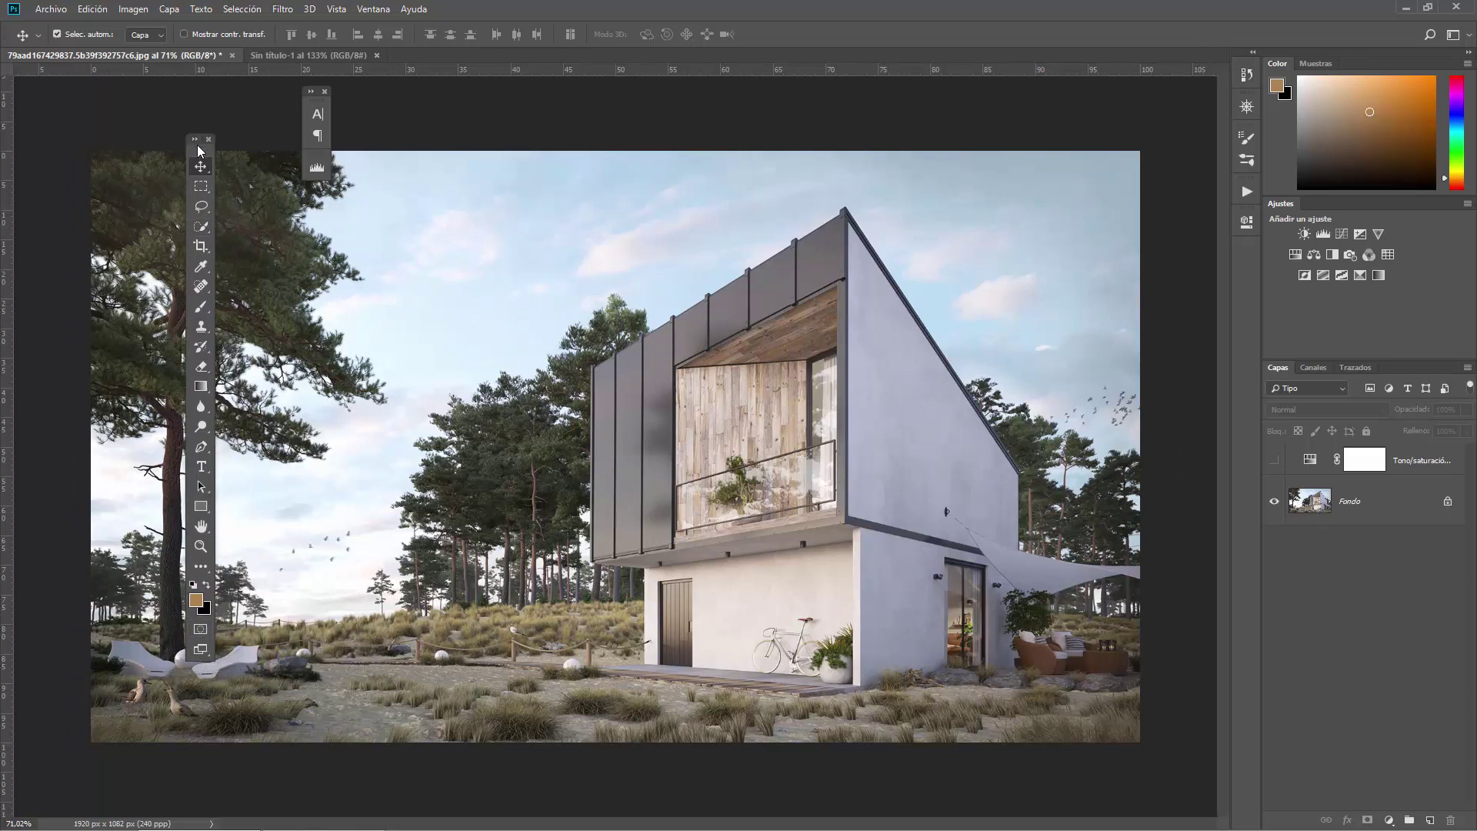
mouse_move(198, 148)
mouse_down()
mouse_move(438, 40)
mouse_move(44, 199)
mouse_up()
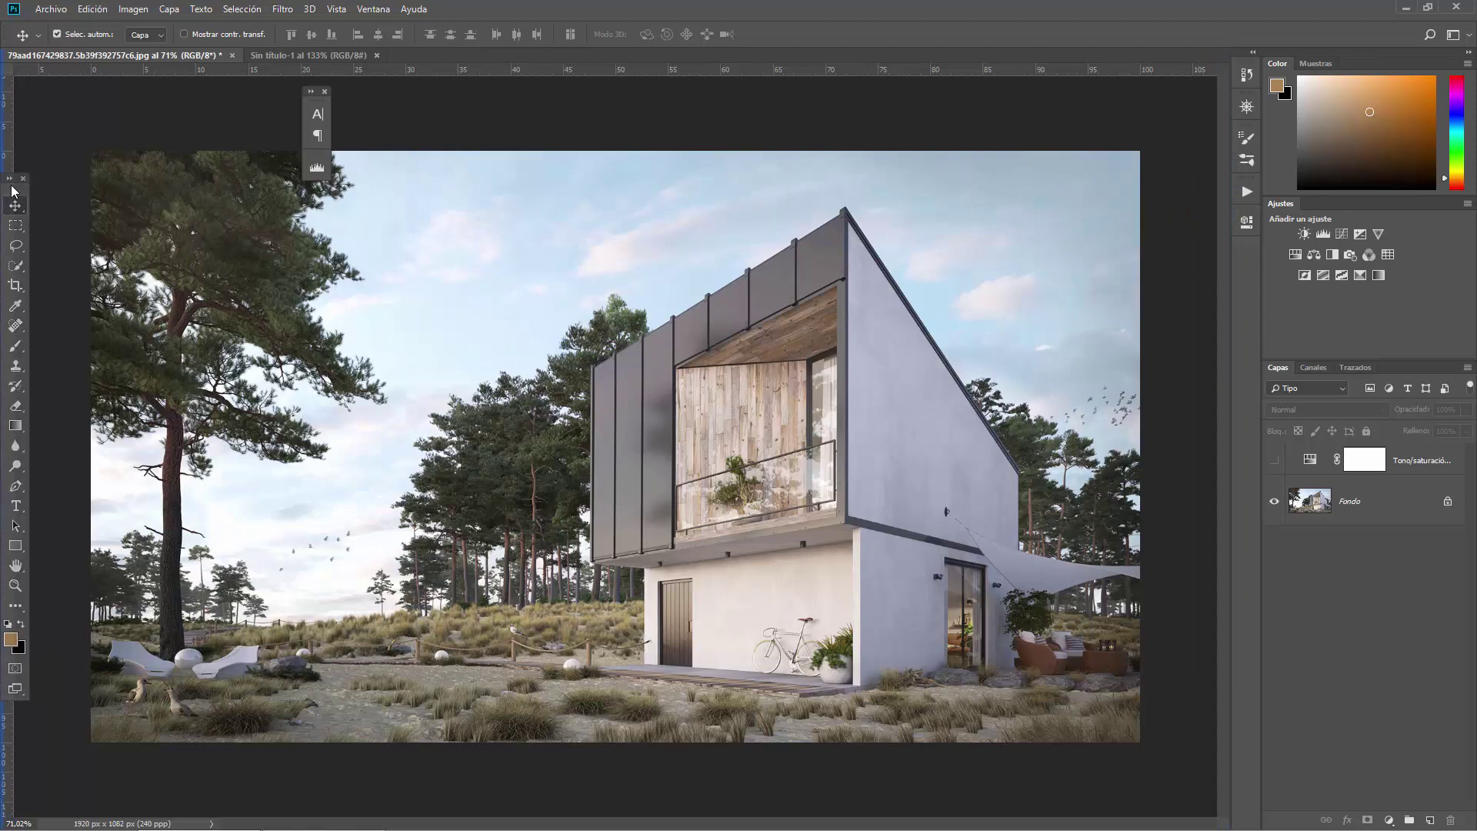
drag(43, 198, 11, 191)
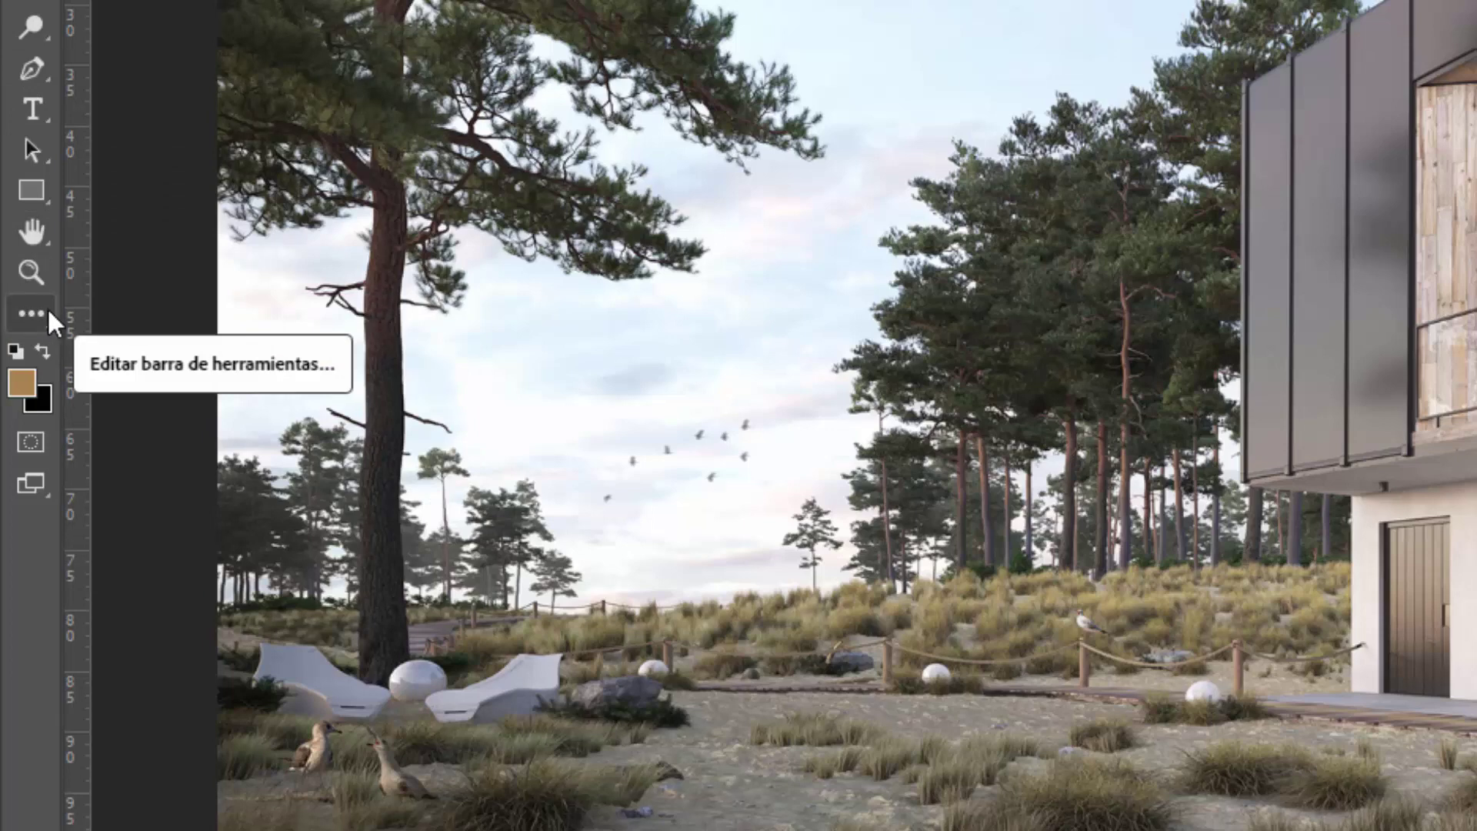
- Open Editar barra de herramientas from the toolbar's '...' menu and browse the tool list
click(39, 323)
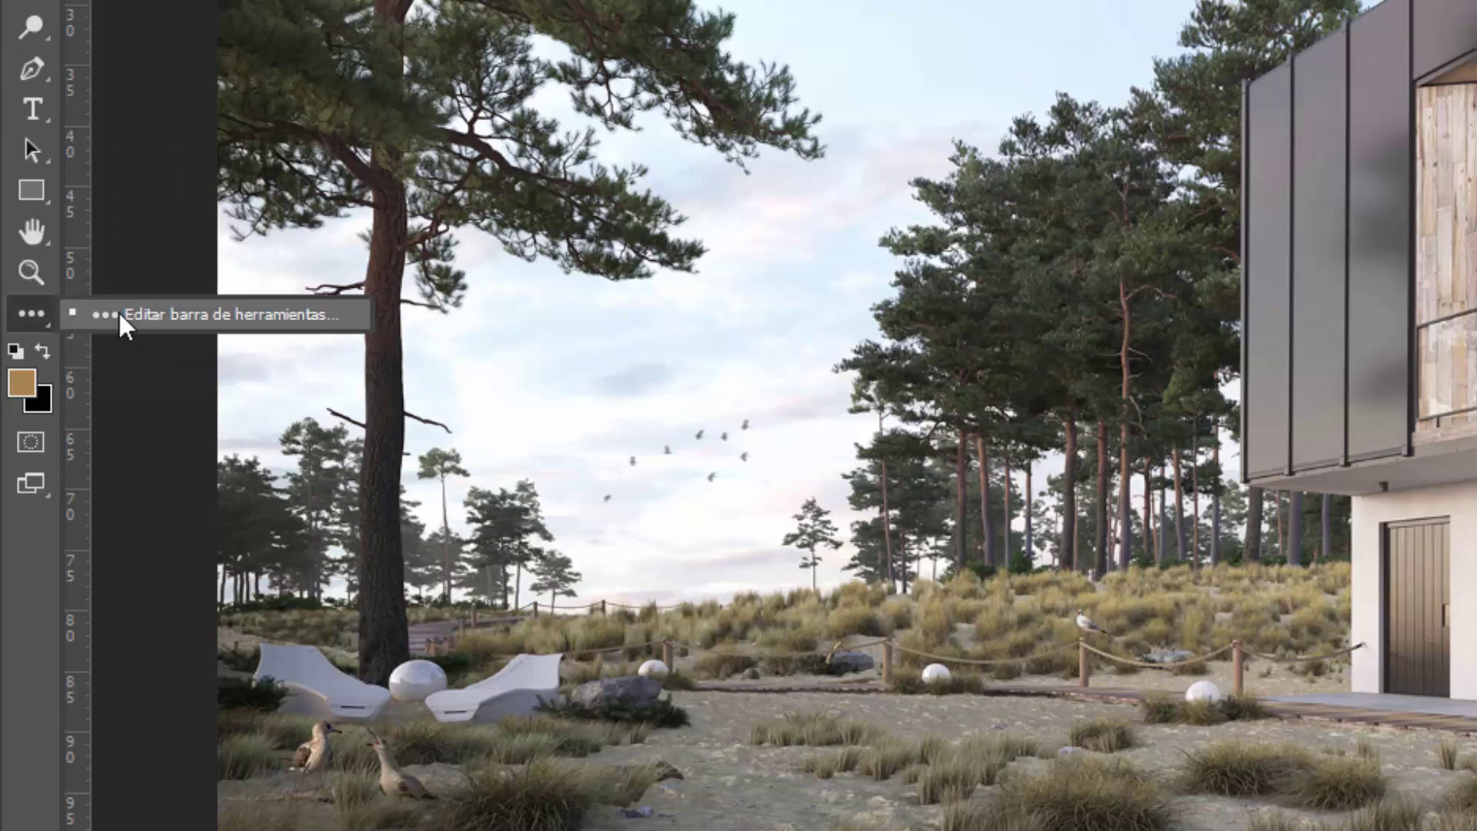
click(261, 313)
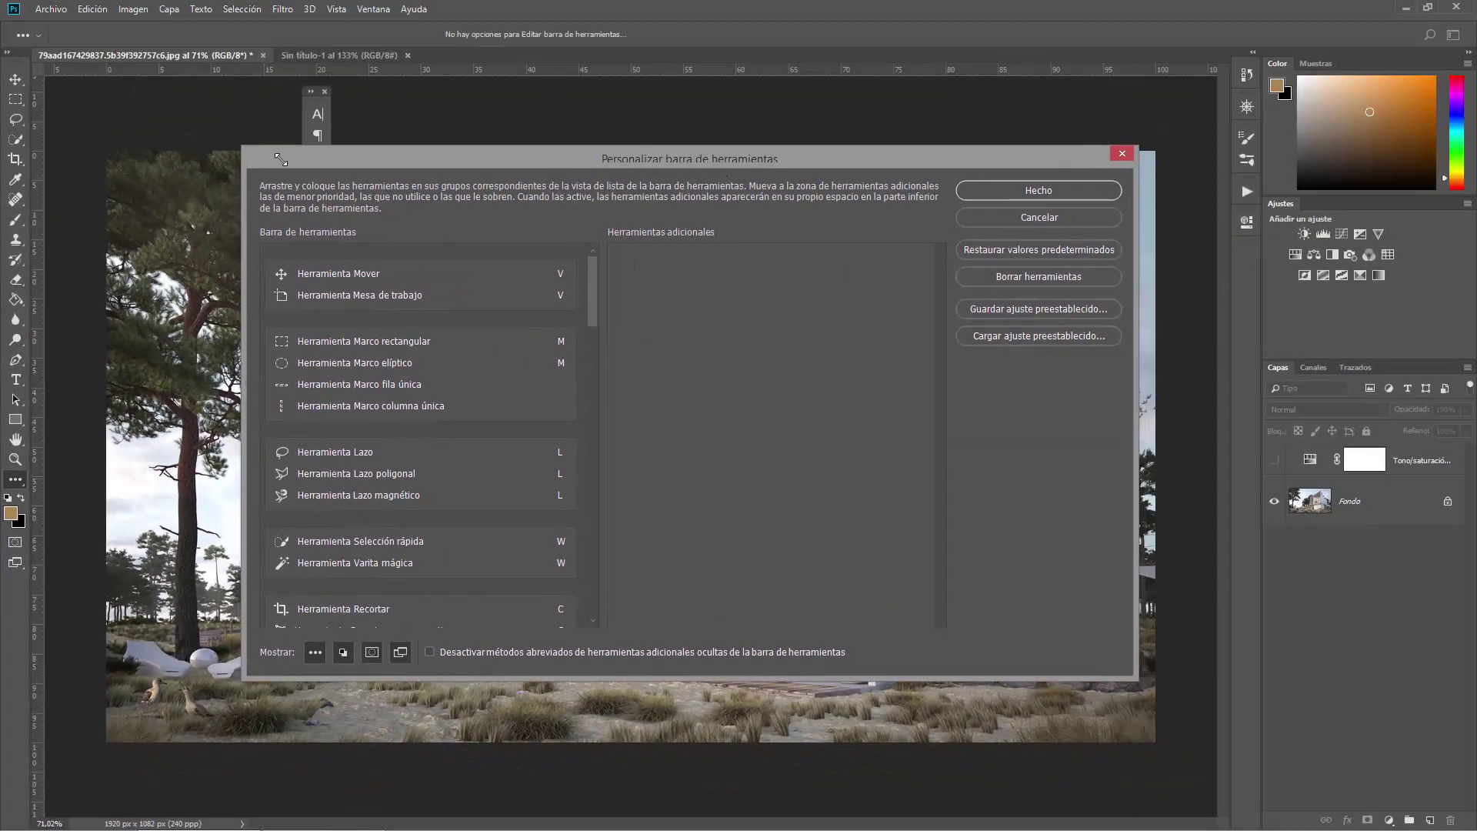
drag(252, 150, 279, 156)
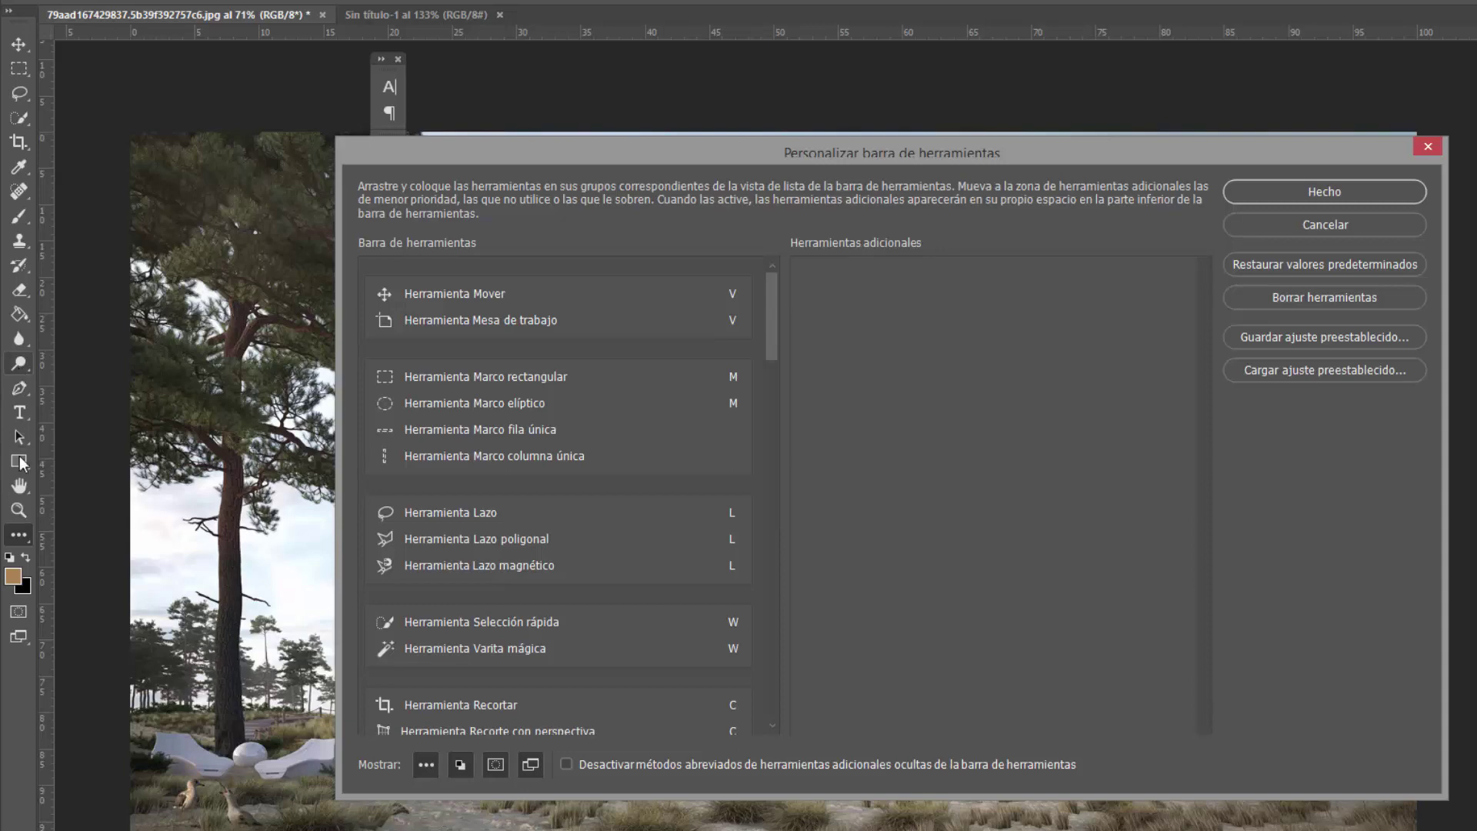
scroll(769, 363, down, 1)
scroll(759, 551, down, 5)
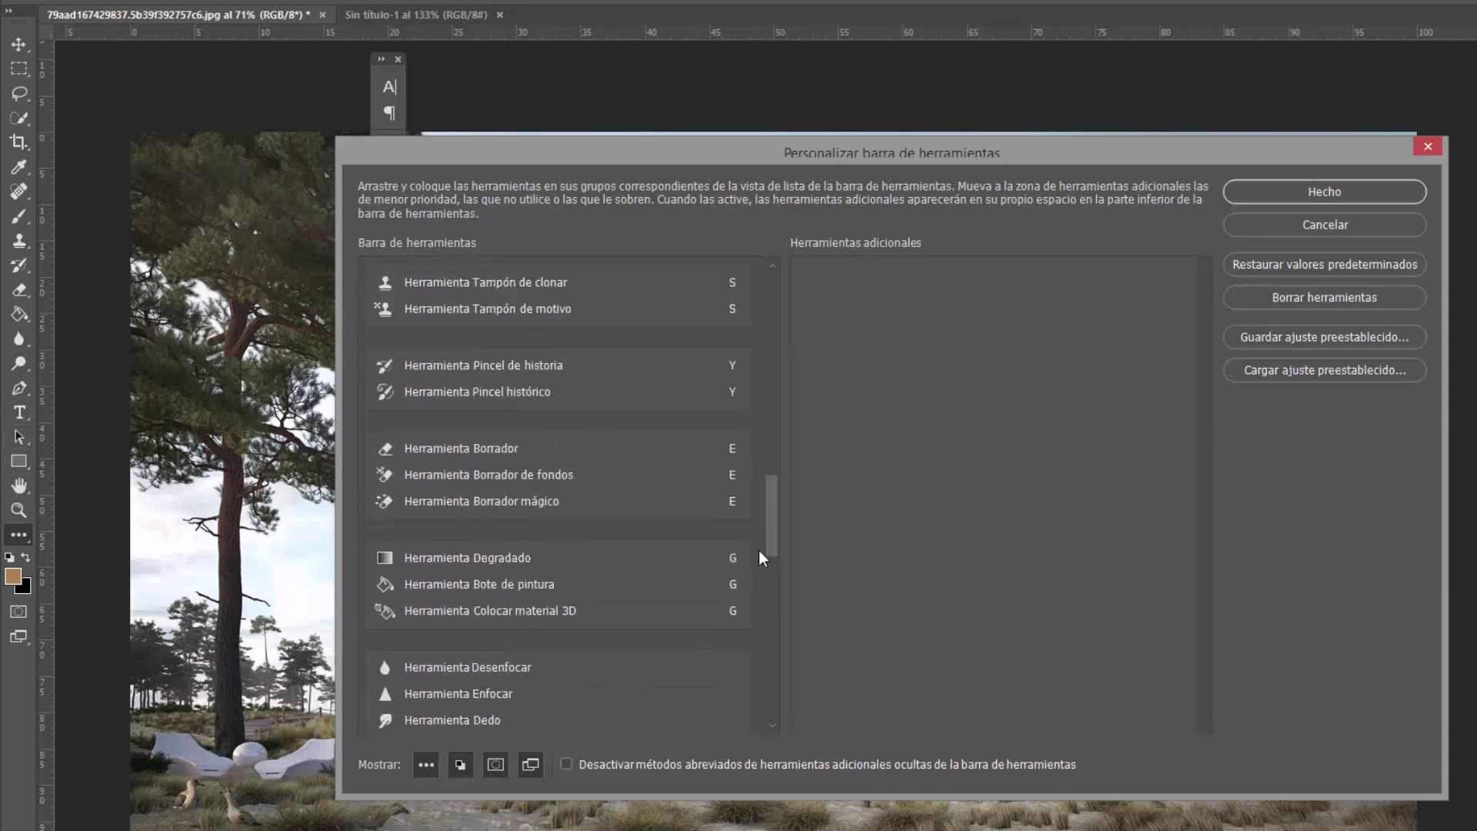
scroll(754, 689, down, 5)
scroll(751, 663, down, 1)
scroll(742, 538, up, 6)
scroll(739, 346, up, 6)
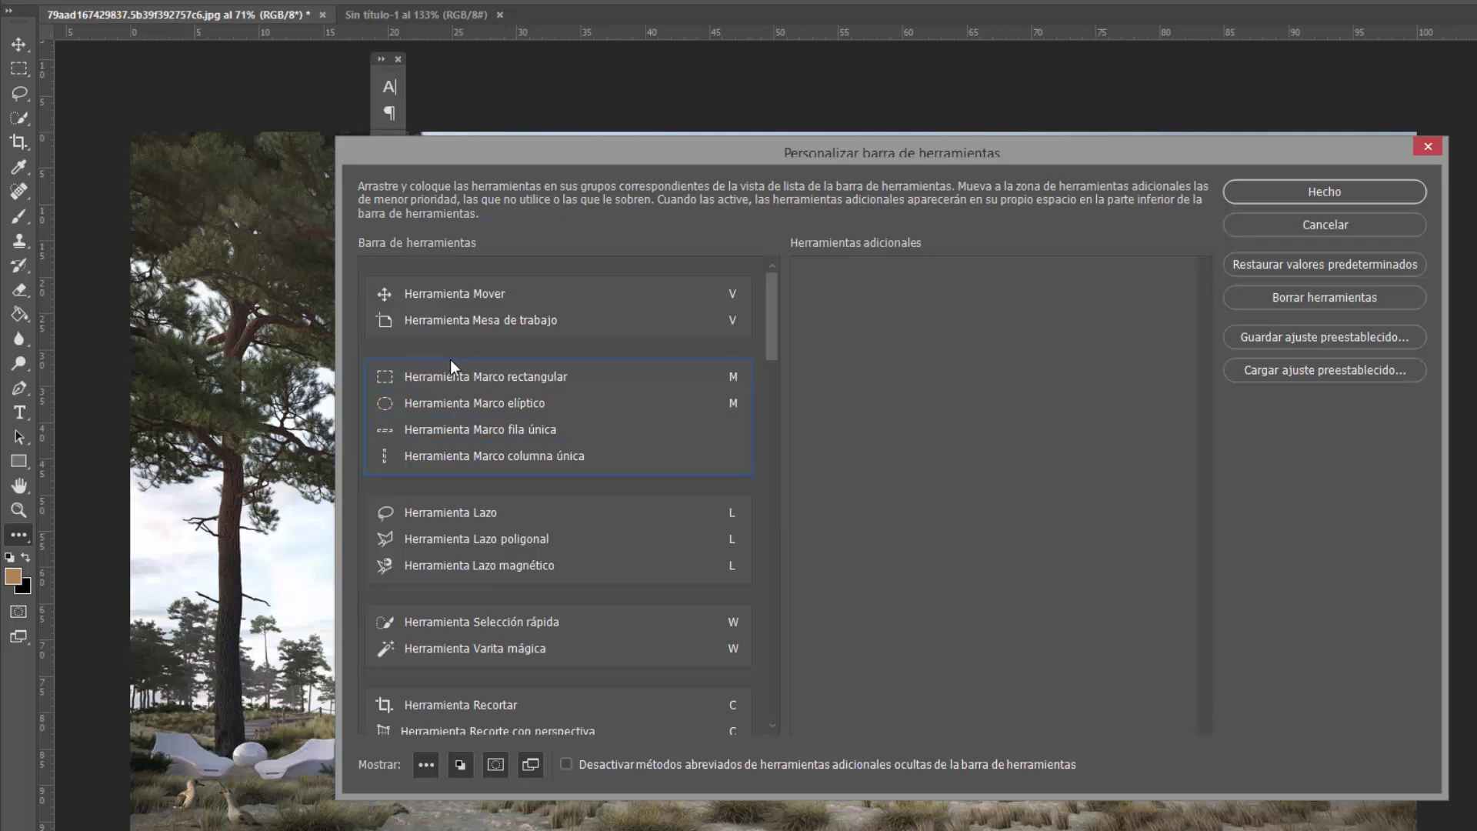
- Move the Marco tool group and Lazo magnético into Extra Tools and apply the change
drag(450, 358, 889, 329)
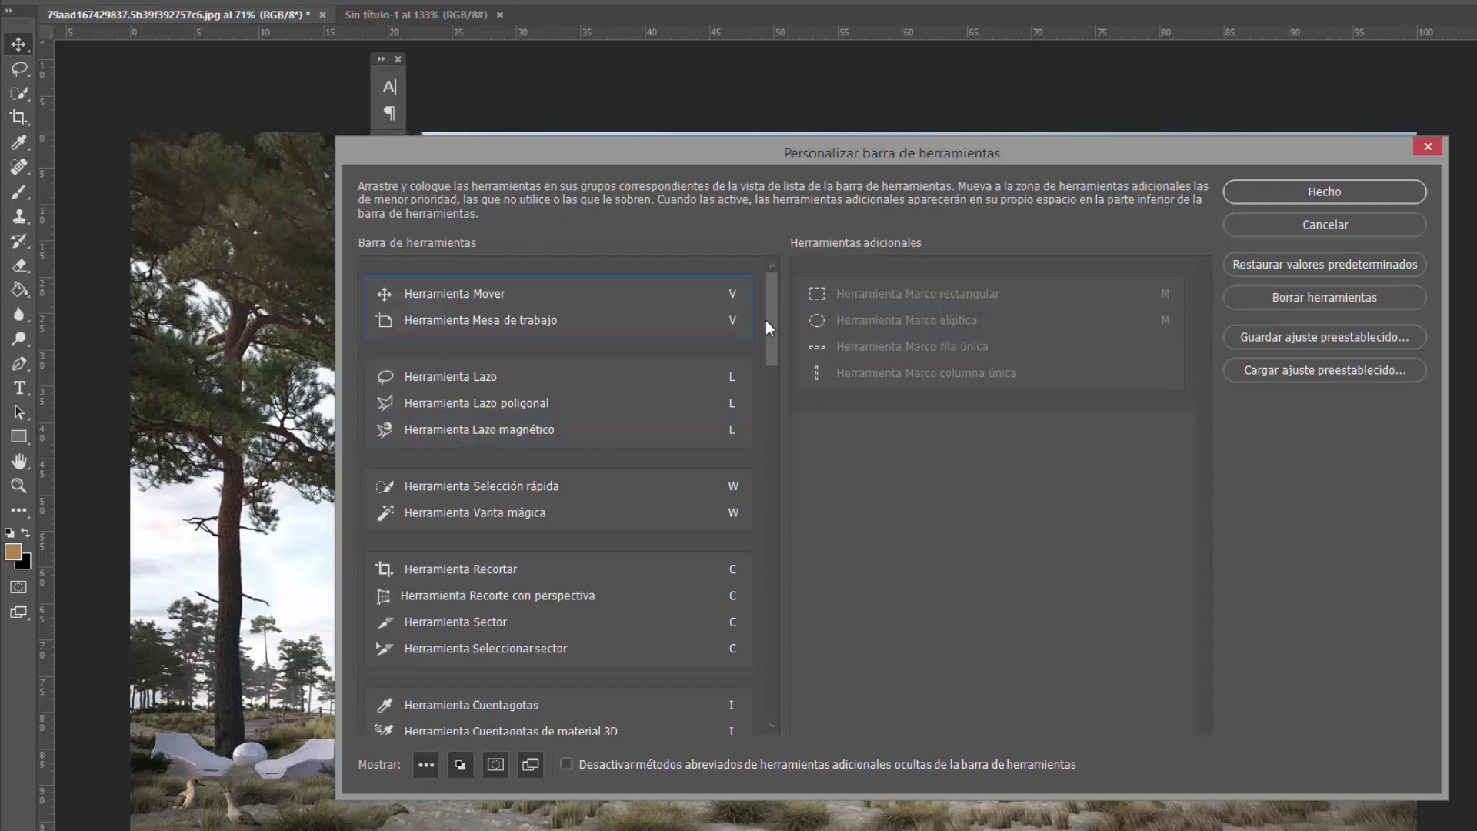
scroll(776, 341, down, 1)
scroll(775, 341, up, 1)
mouse_move(428, 427)
mouse_down()
mouse_move(861, 437)
mouse_move(863, 420)
mouse_move(844, 446)
mouse_up()
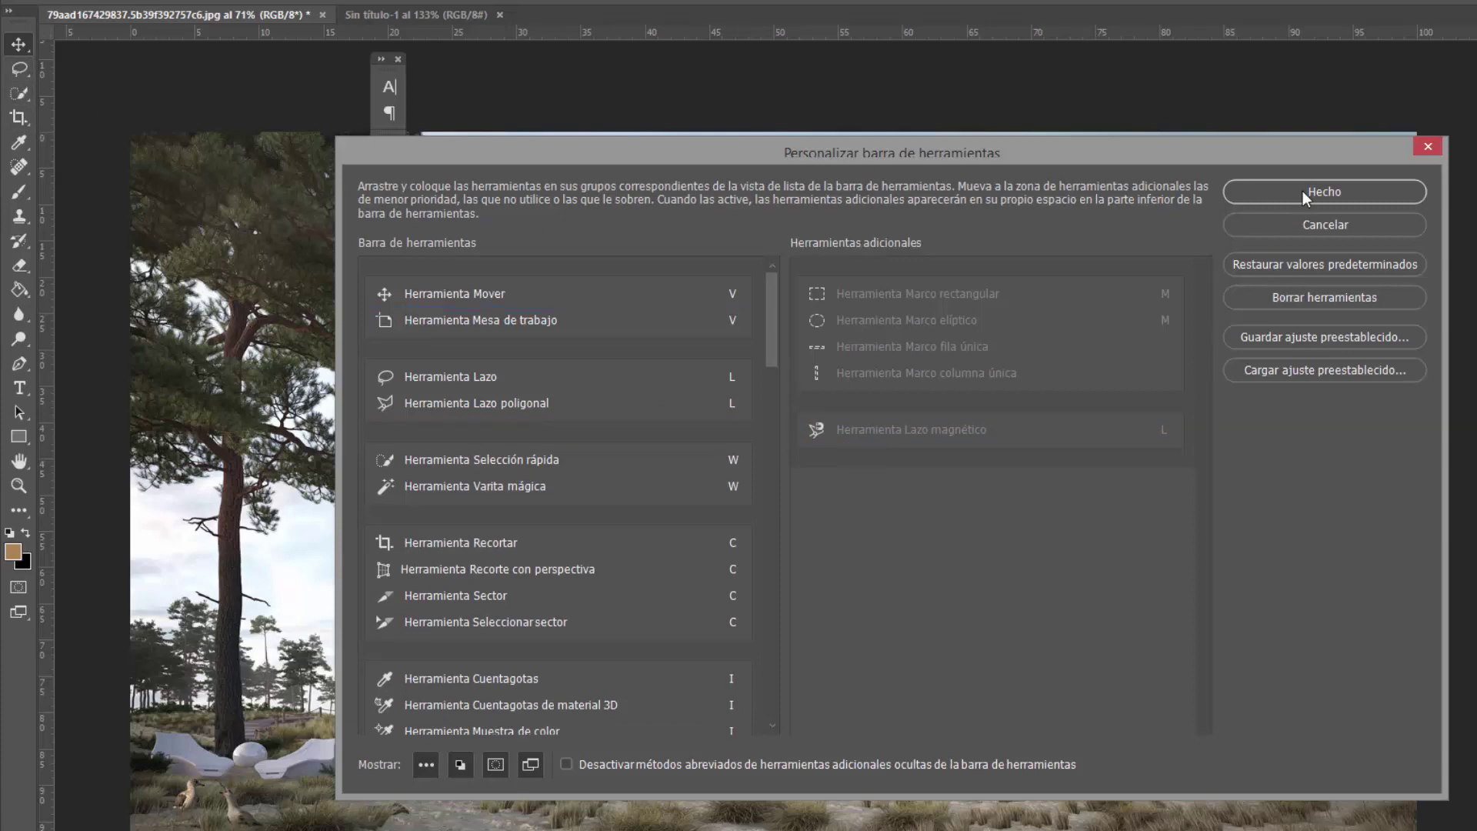
click(1324, 192)
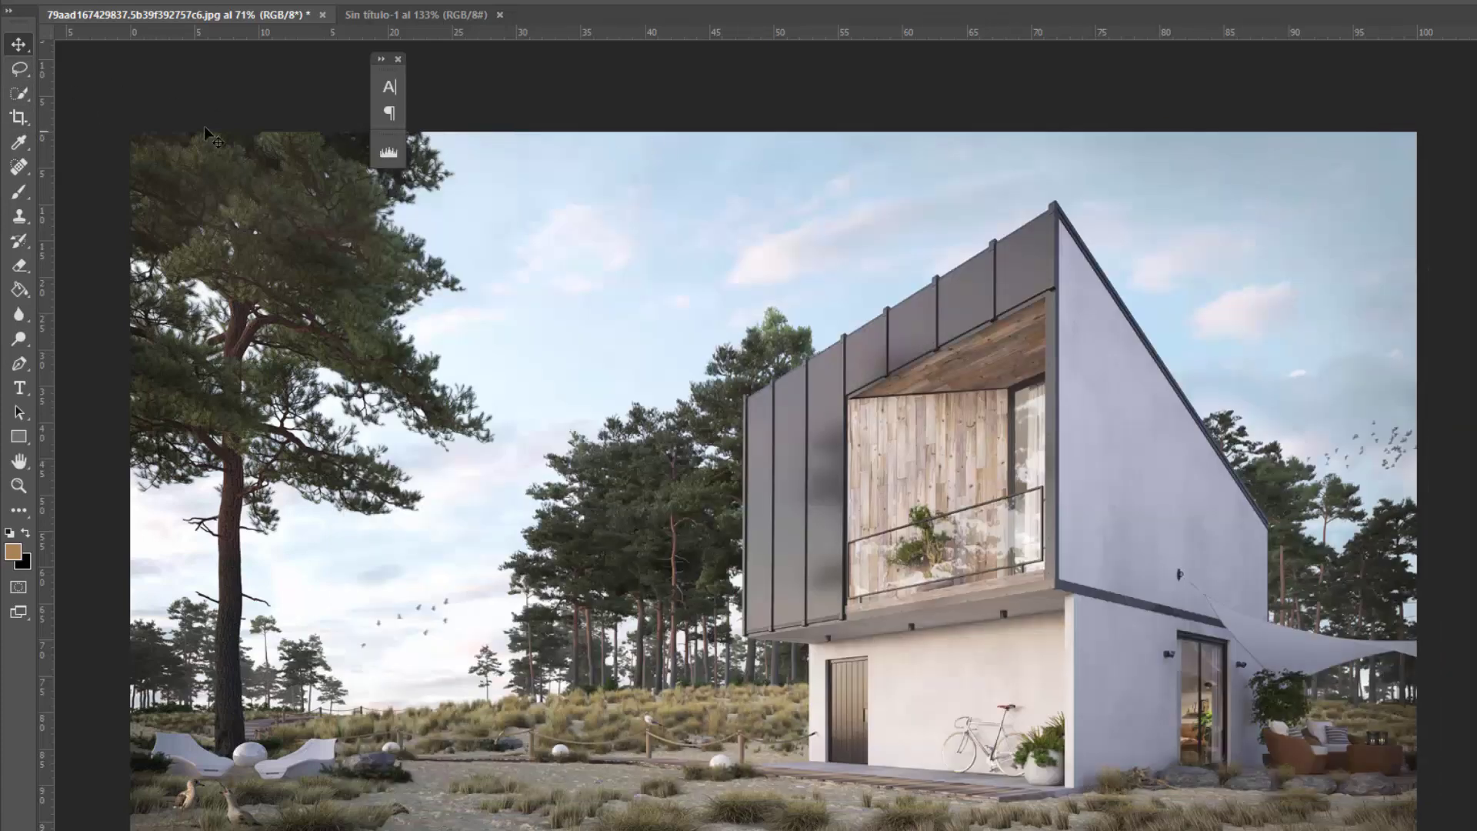
- Check which tools remain in the lasso group, then reopen toolbar customization
right_click(25, 71)
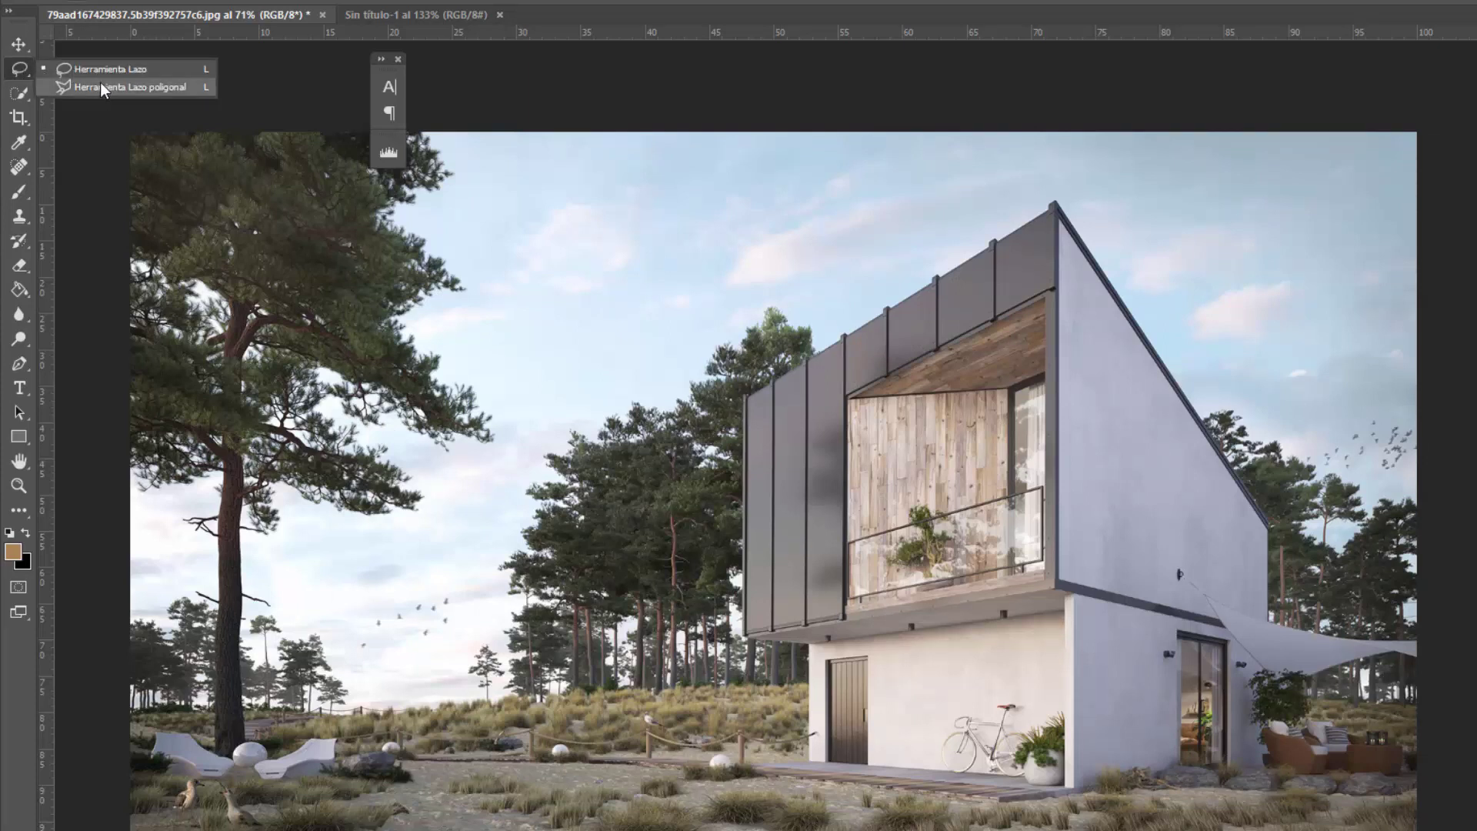
click(15, 65)
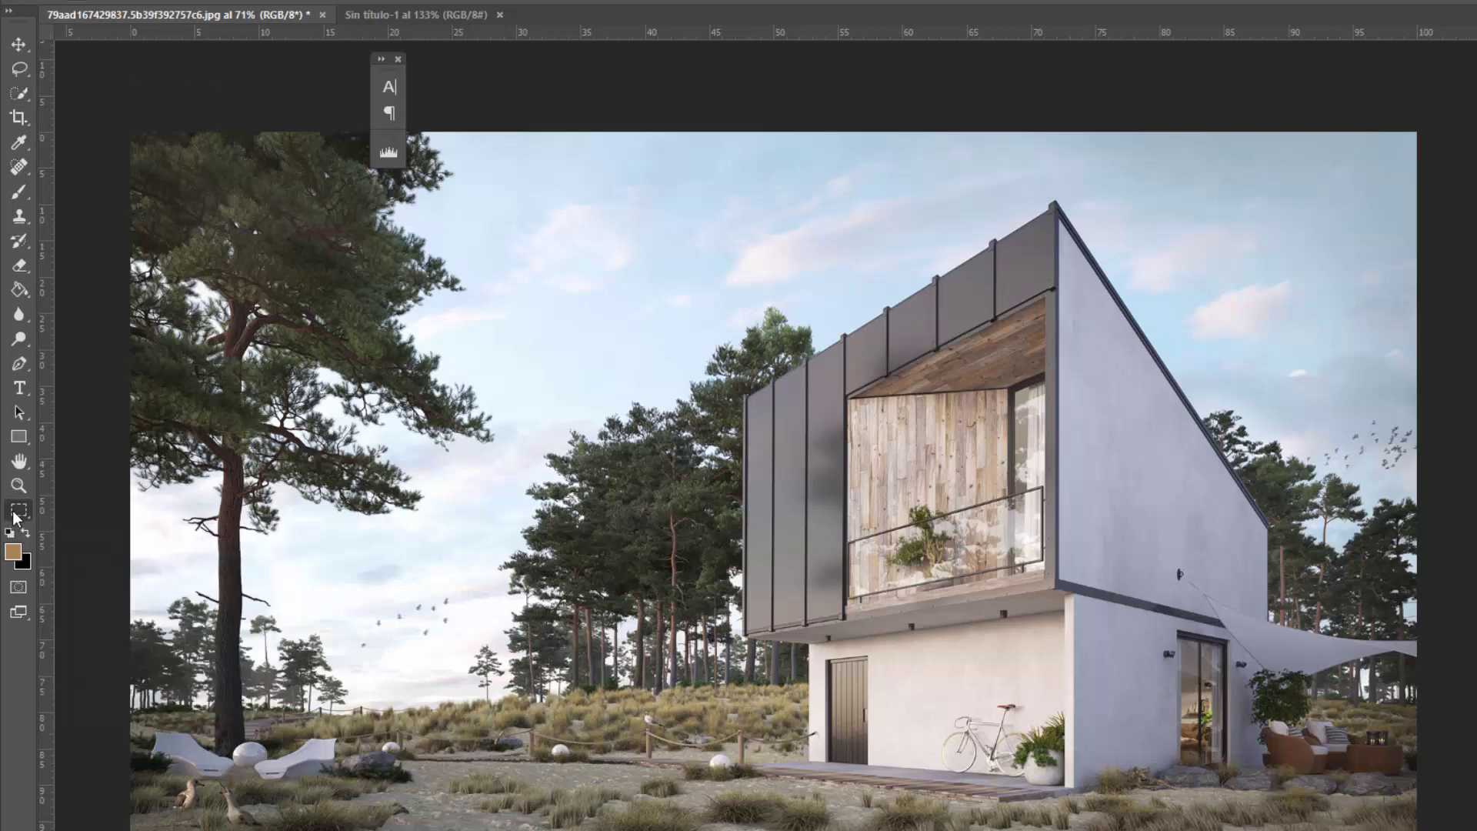
click(16, 515)
click(131, 515)
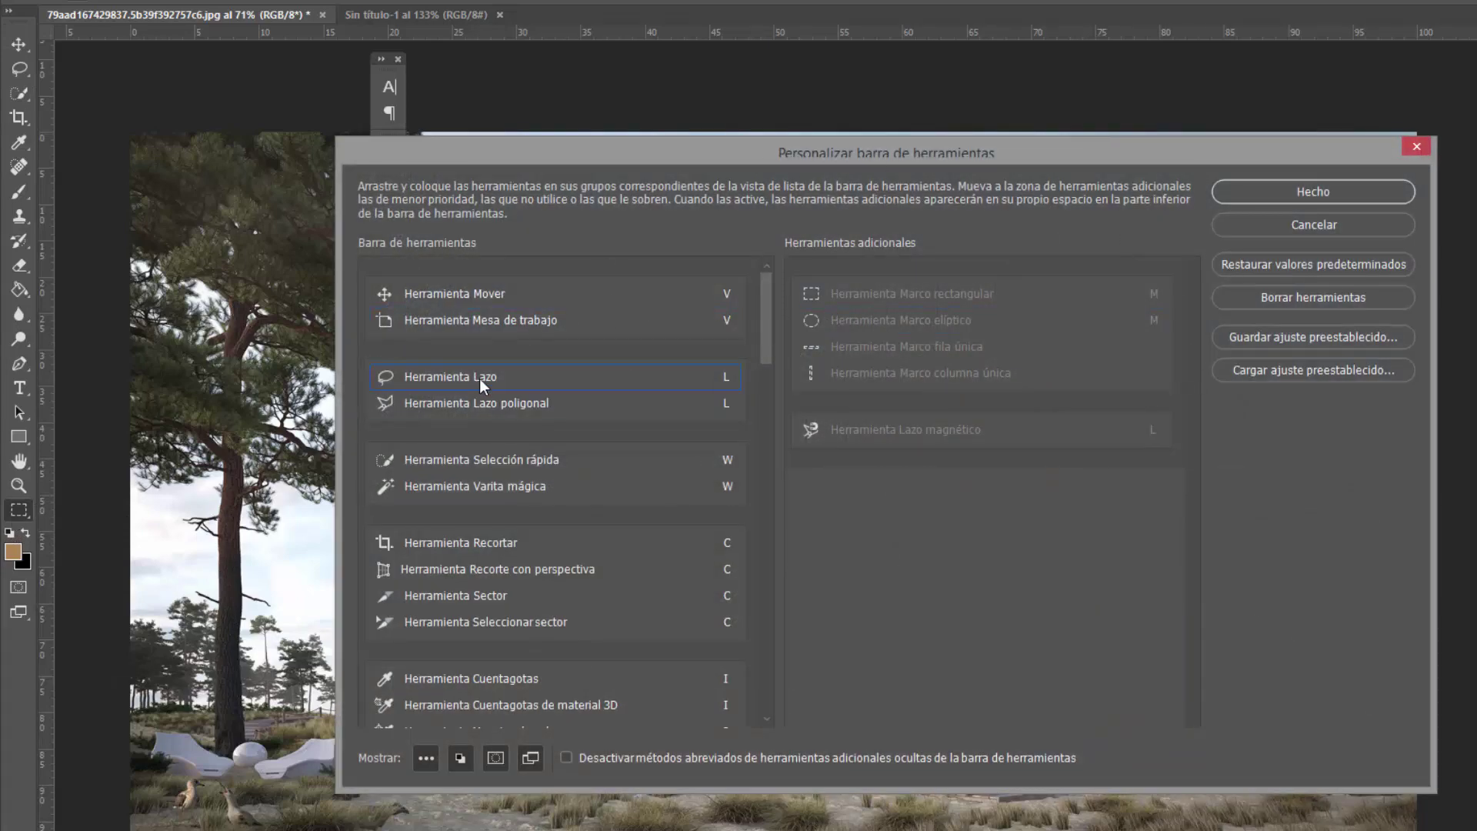
- Place Lazo below Lazo poligonal and reorder the neighbouring tool groups in the list
drag(478, 378, 464, 394)
scroll(459, 533, down, 2)
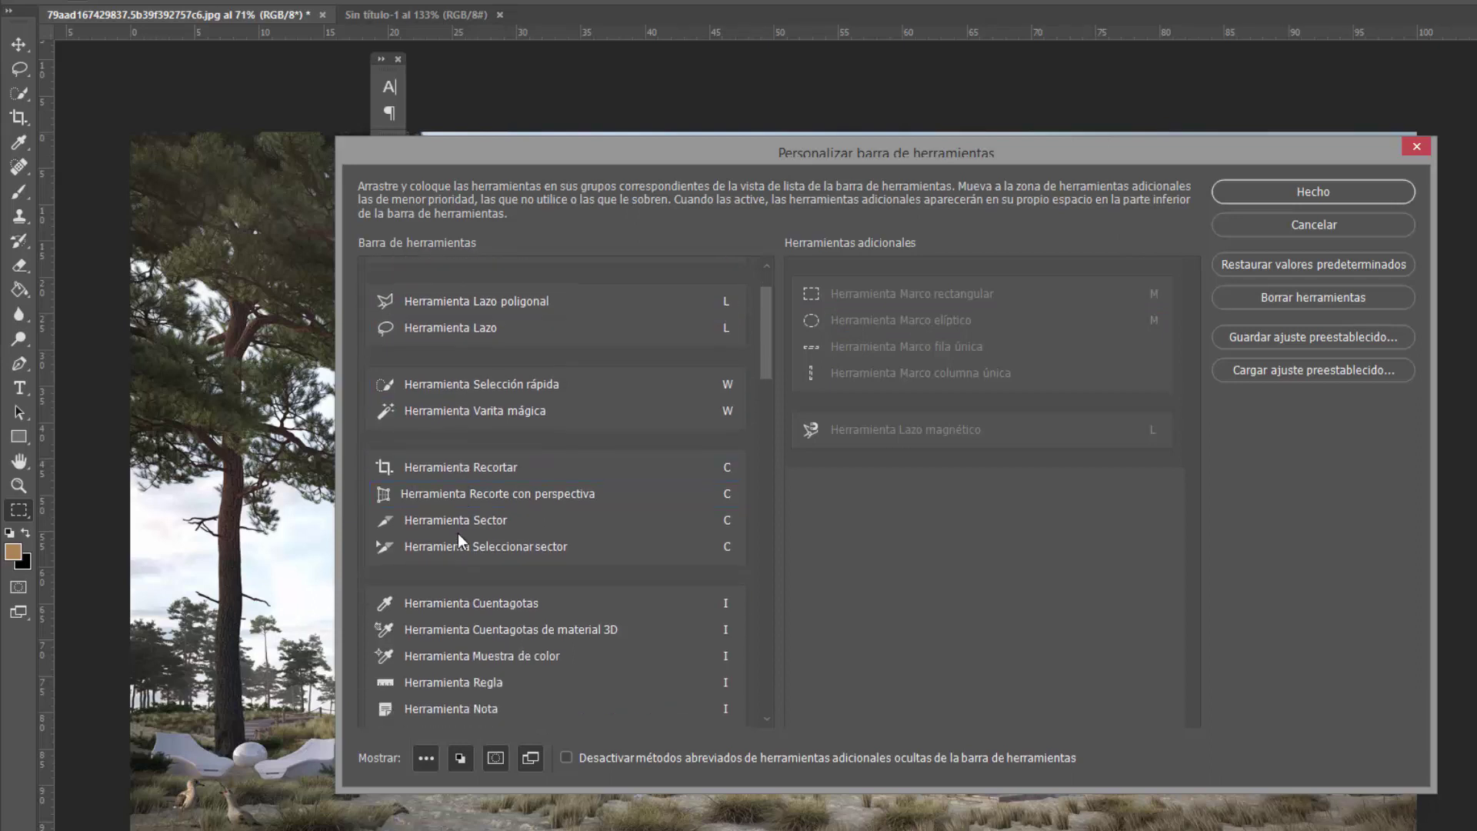
scroll(459, 533, down, 2)
drag(448, 582, 470, 436)
scroll(470, 421, up, 2)
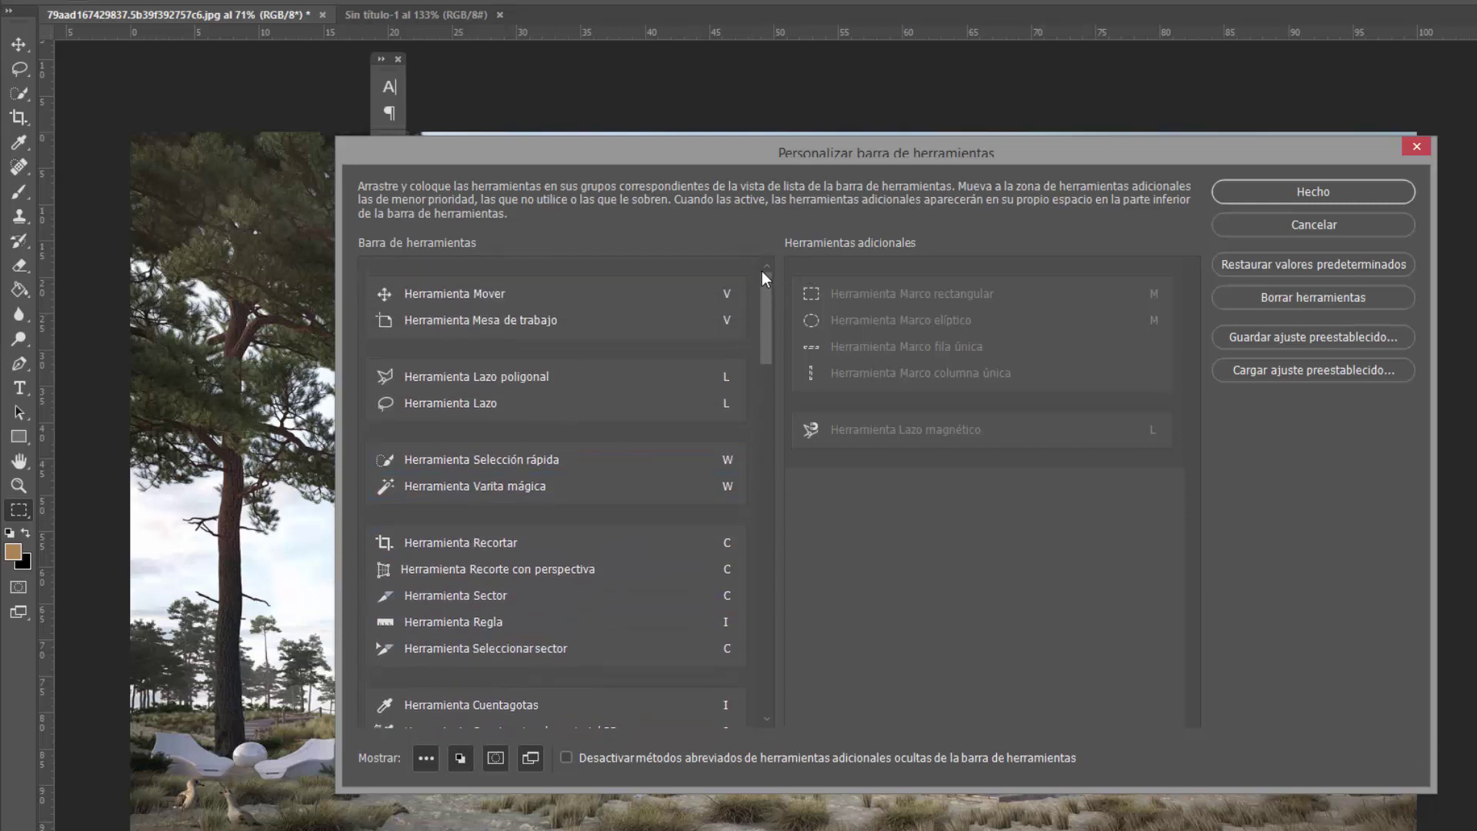
drag(766, 328, 759, 634)
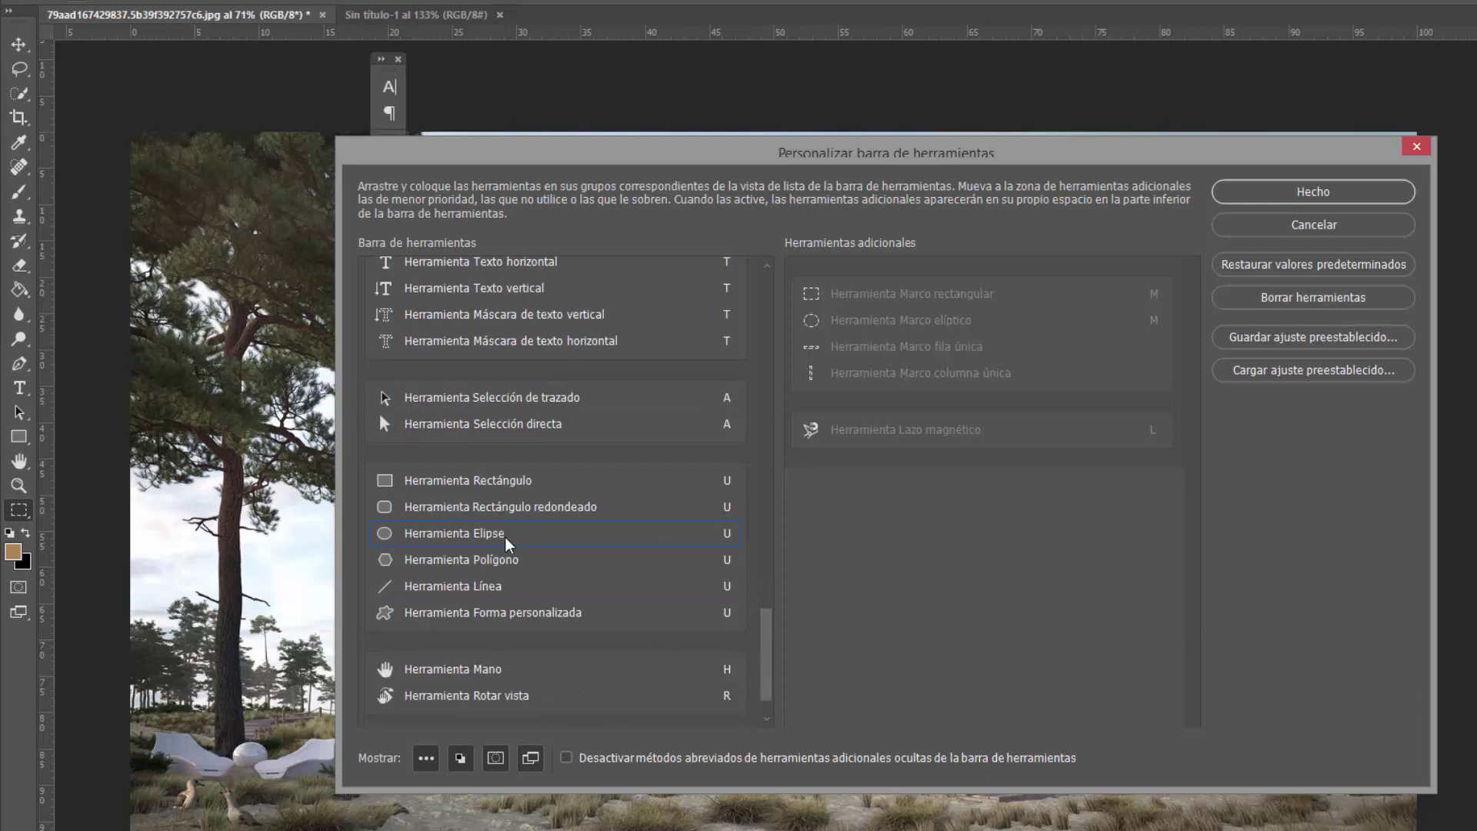
scroll(511, 528, up, 2)
scroll(761, 585, up, 2)
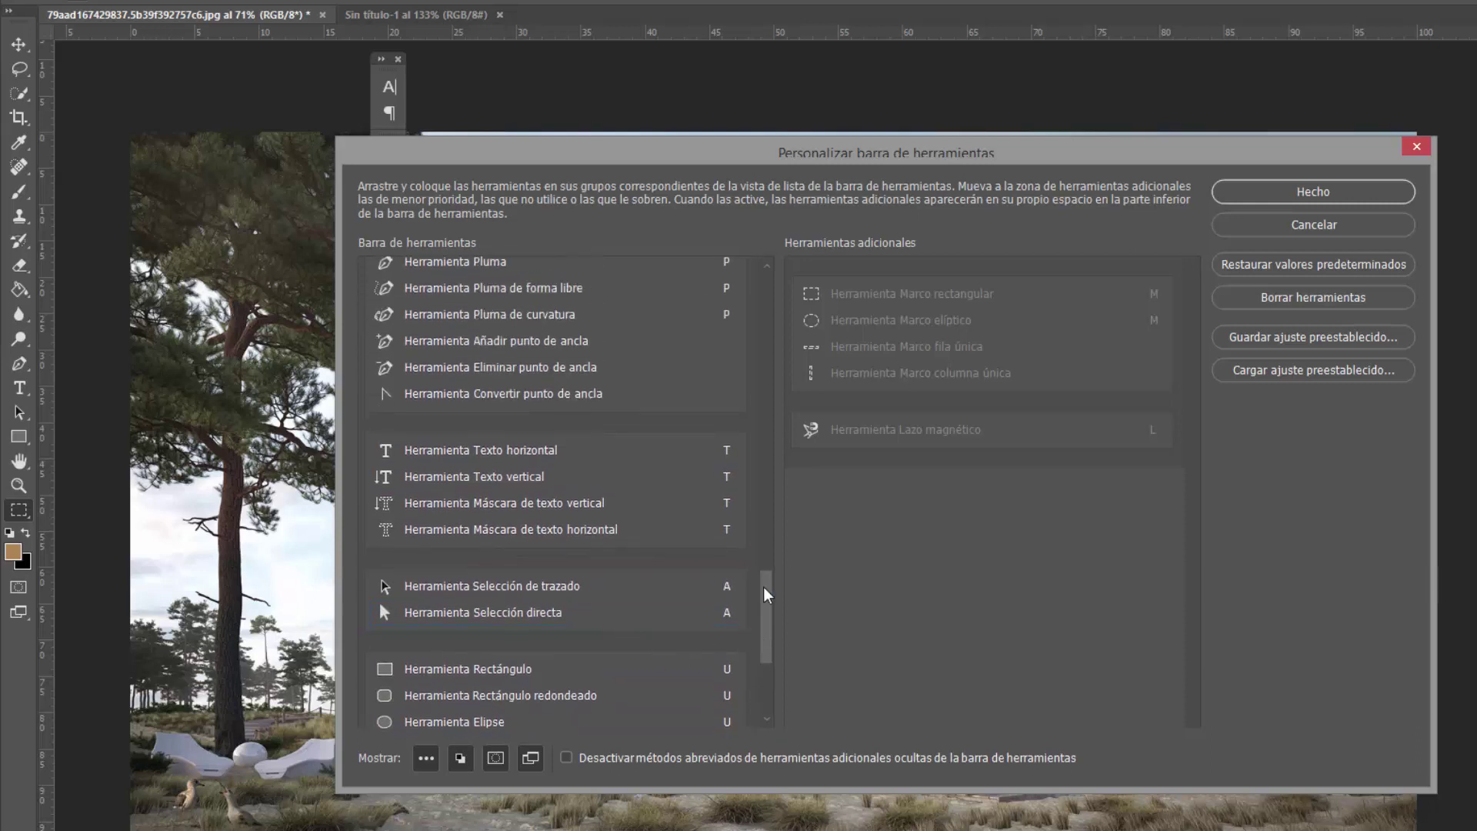
scroll(743, 365, up, 2)
scroll(743, 362, up, 5)
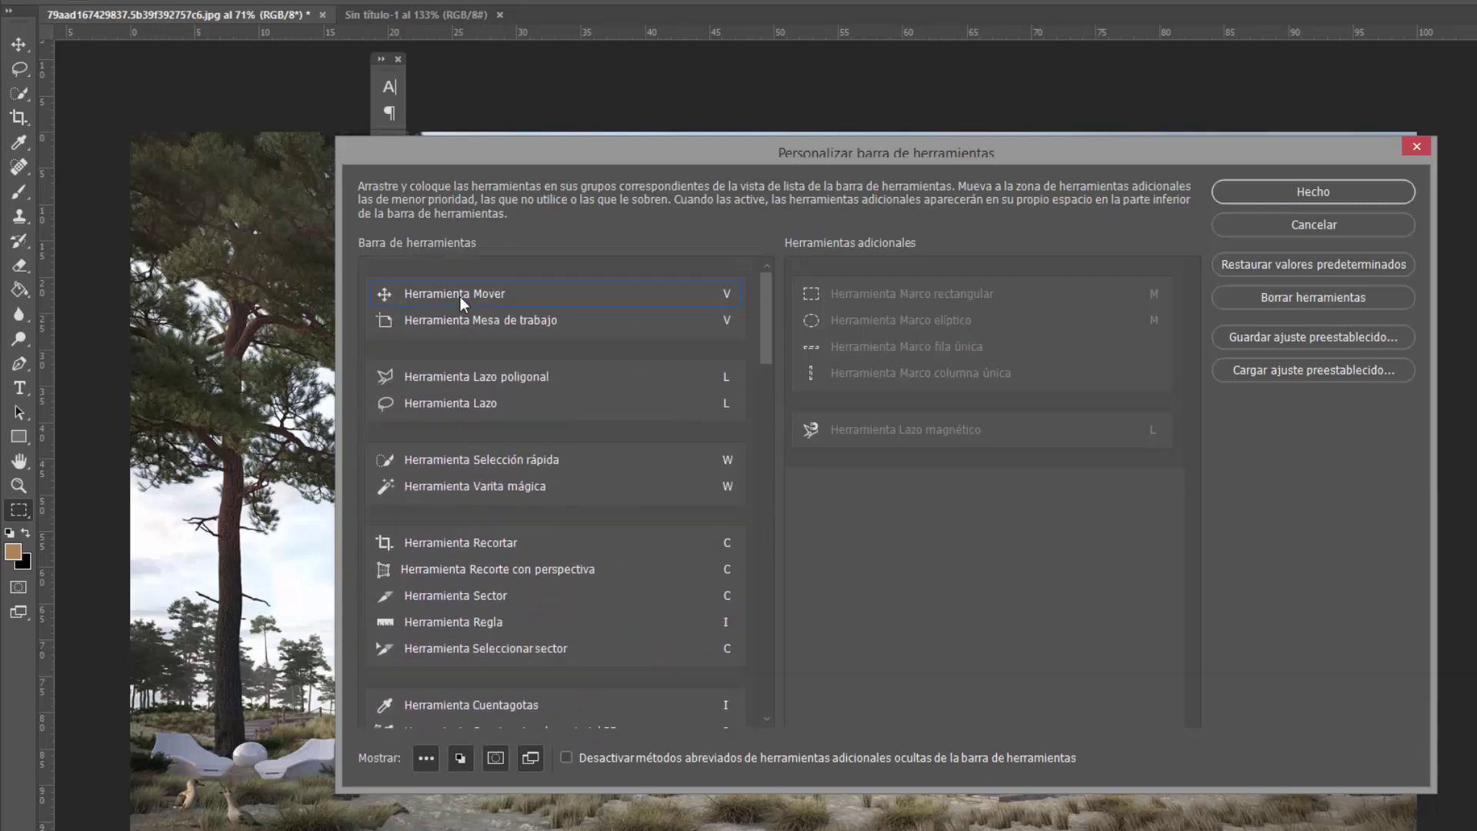
scroll(737, 353, down, 1)
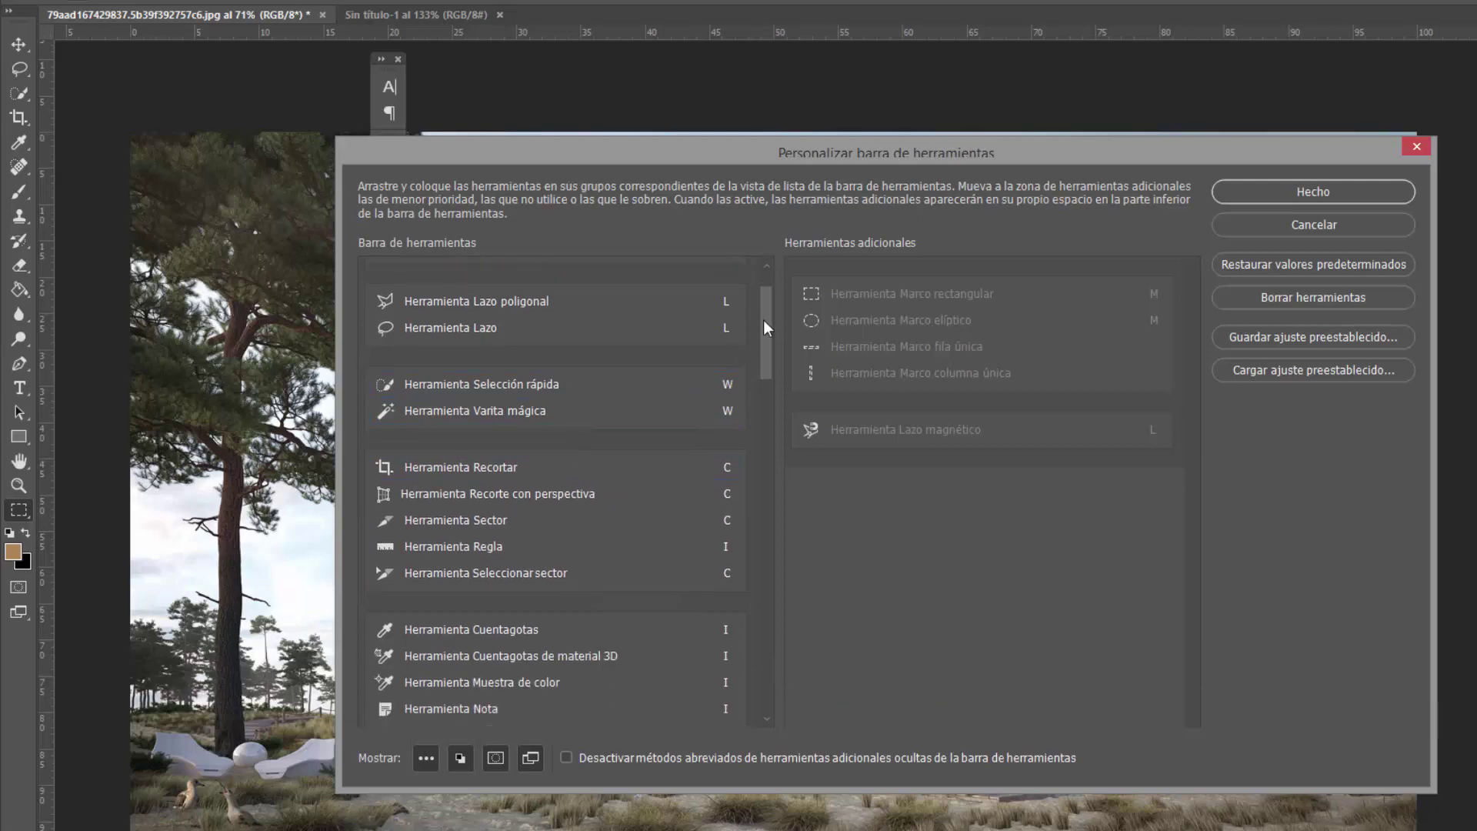
drag(764, 320, 760, 404)
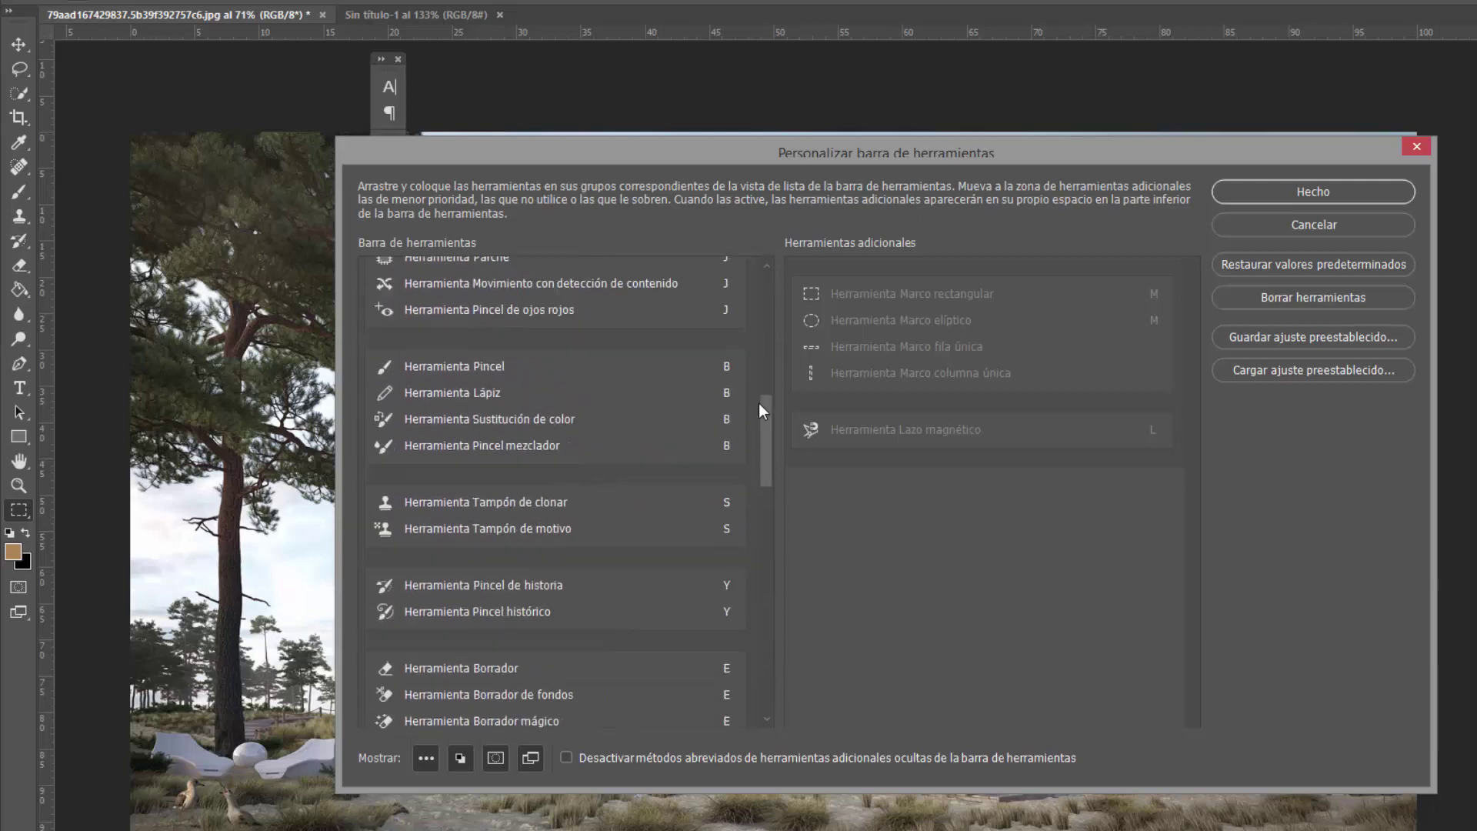
scroll(617, 459, up, 5)
- Move Sector into the Selección rápida group and Regla in with Recortar
drag(481, 595, 484, 477)
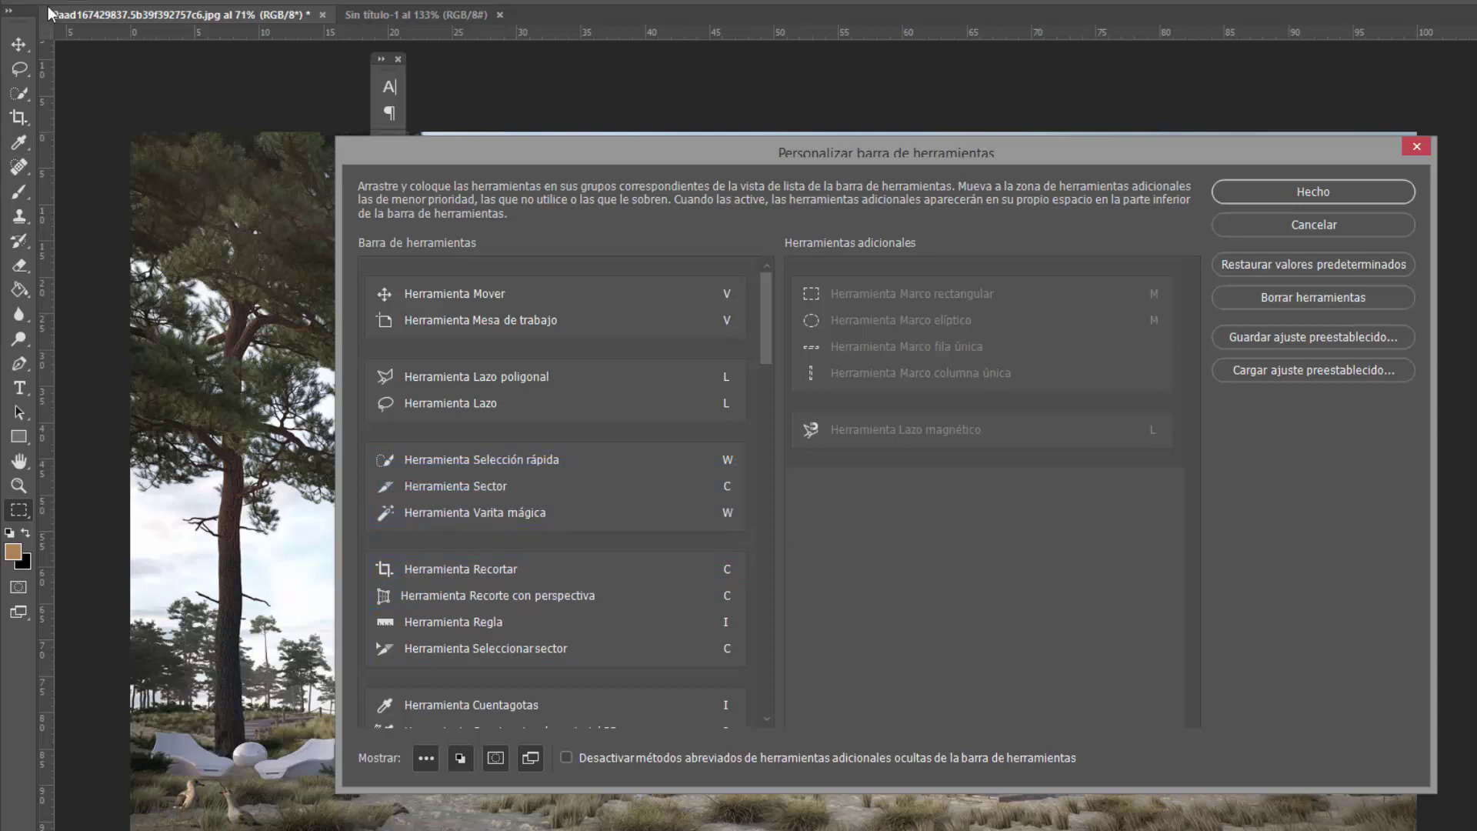
drag(945, 150, 920, 120)
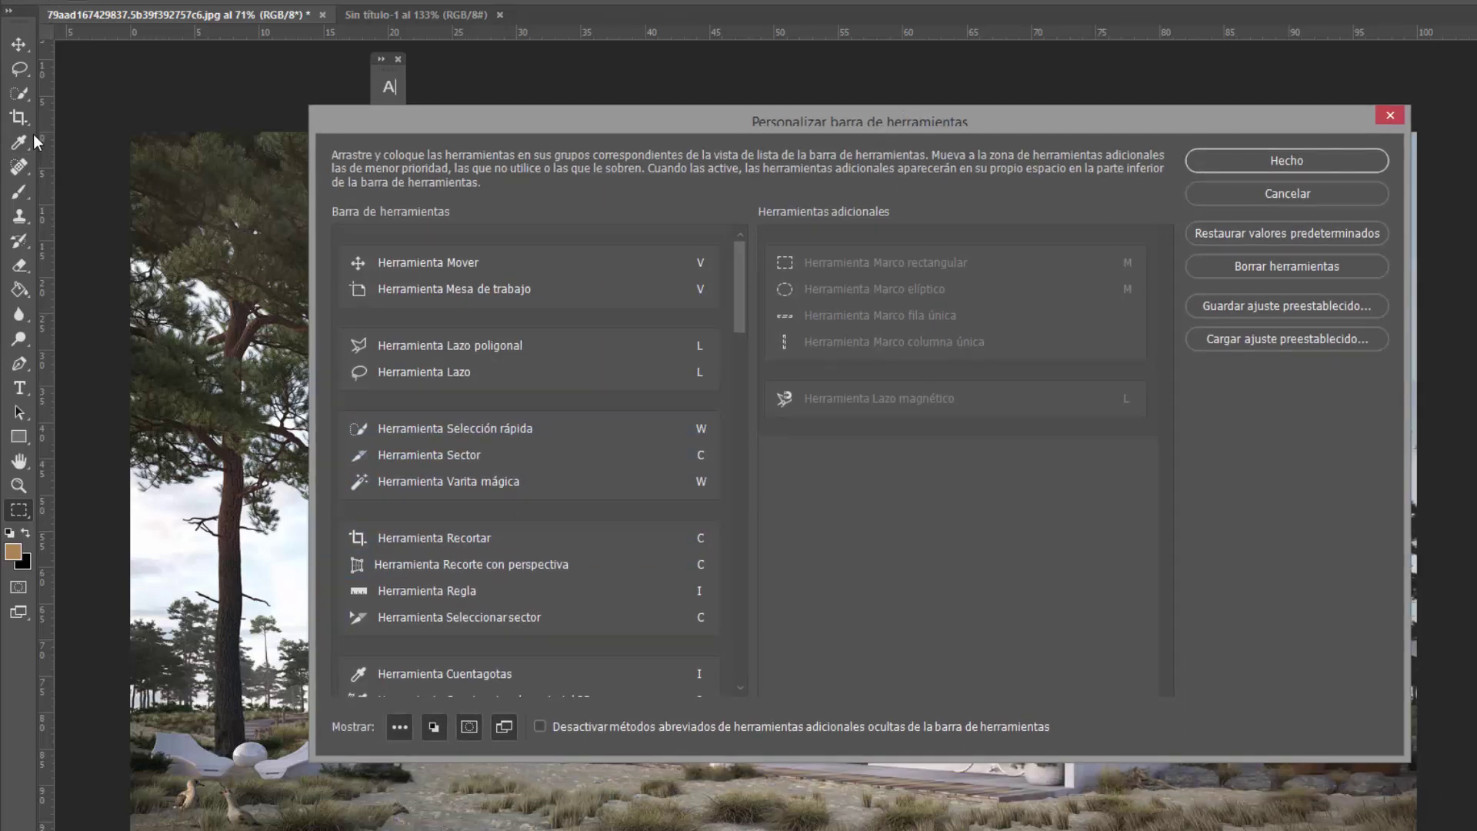
drag(741, 307, 735, 592)
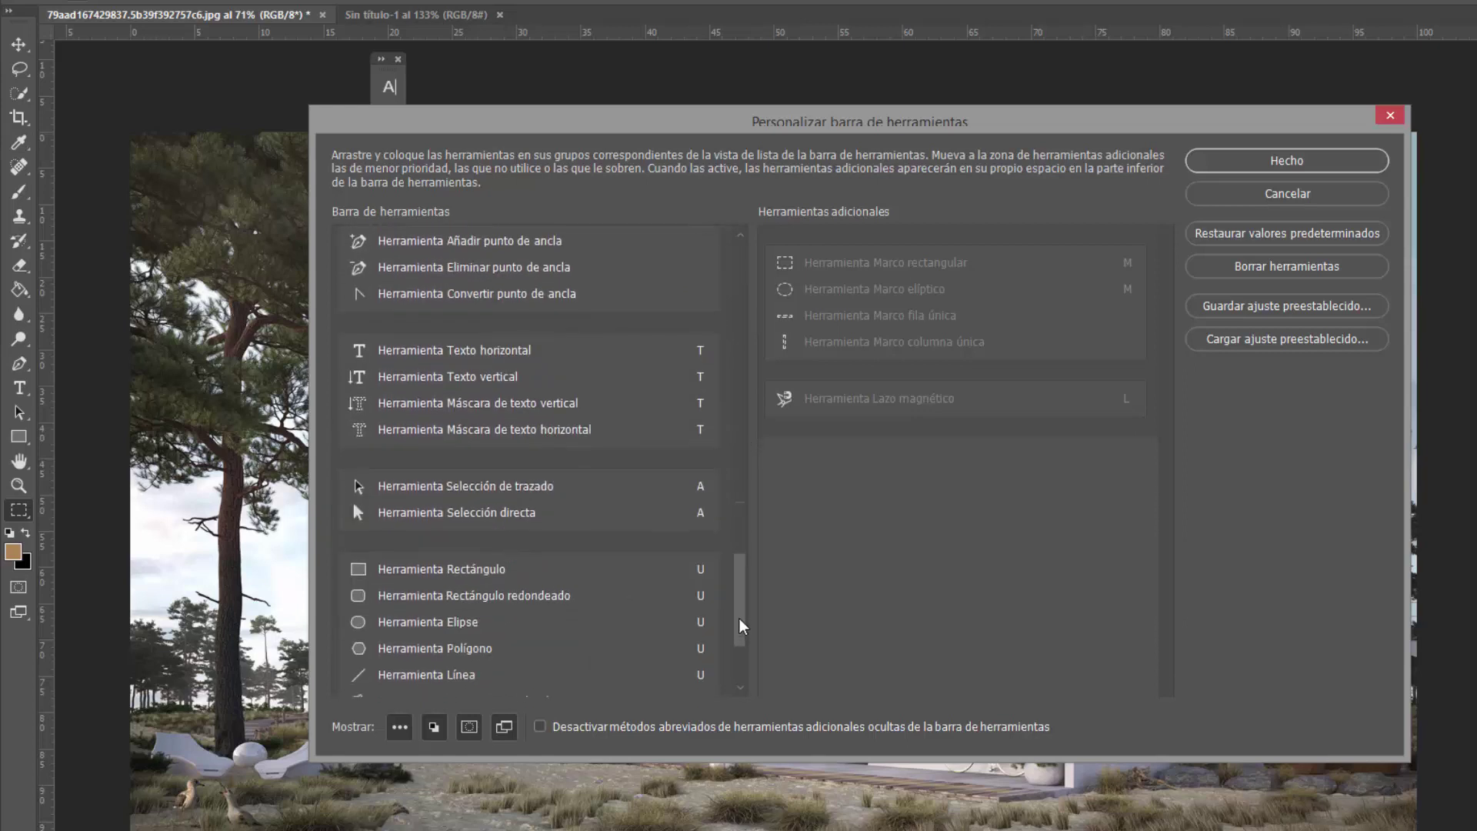
drag(735, 592, 745, 639)
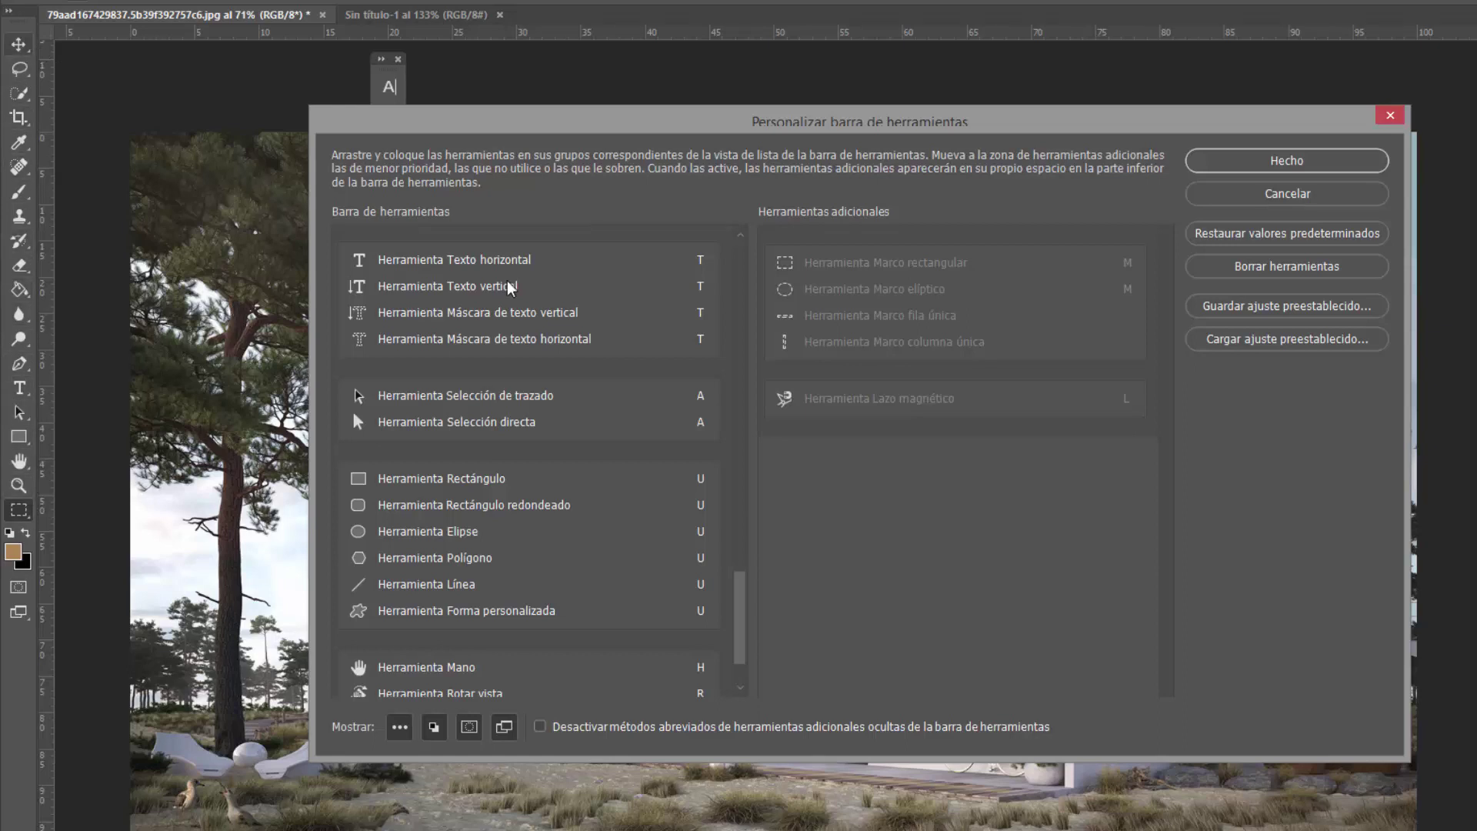
- Return Lazo magnético and the Marco tools to the list, with Marco elíptico first
mouse_move(864, 397)
mouse_down()
mouse_move(619, 475)
mouse_move(793, 395)
mouse_move(713, 304)
mouse_up()
drag(884, 257, 369, 416)
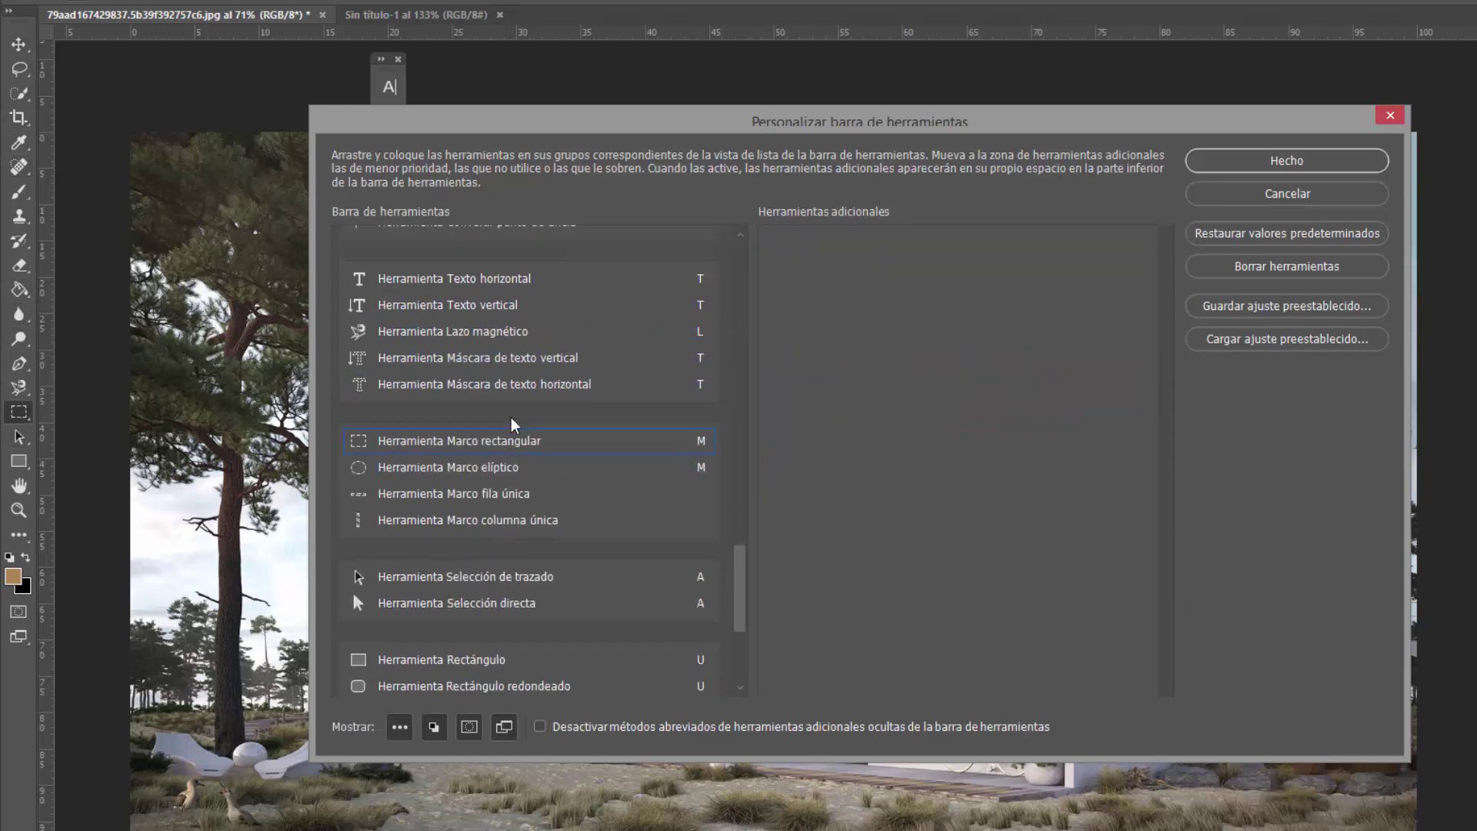
scroll(539, 384, up, 3)
drag(559, 339, 552, 605)
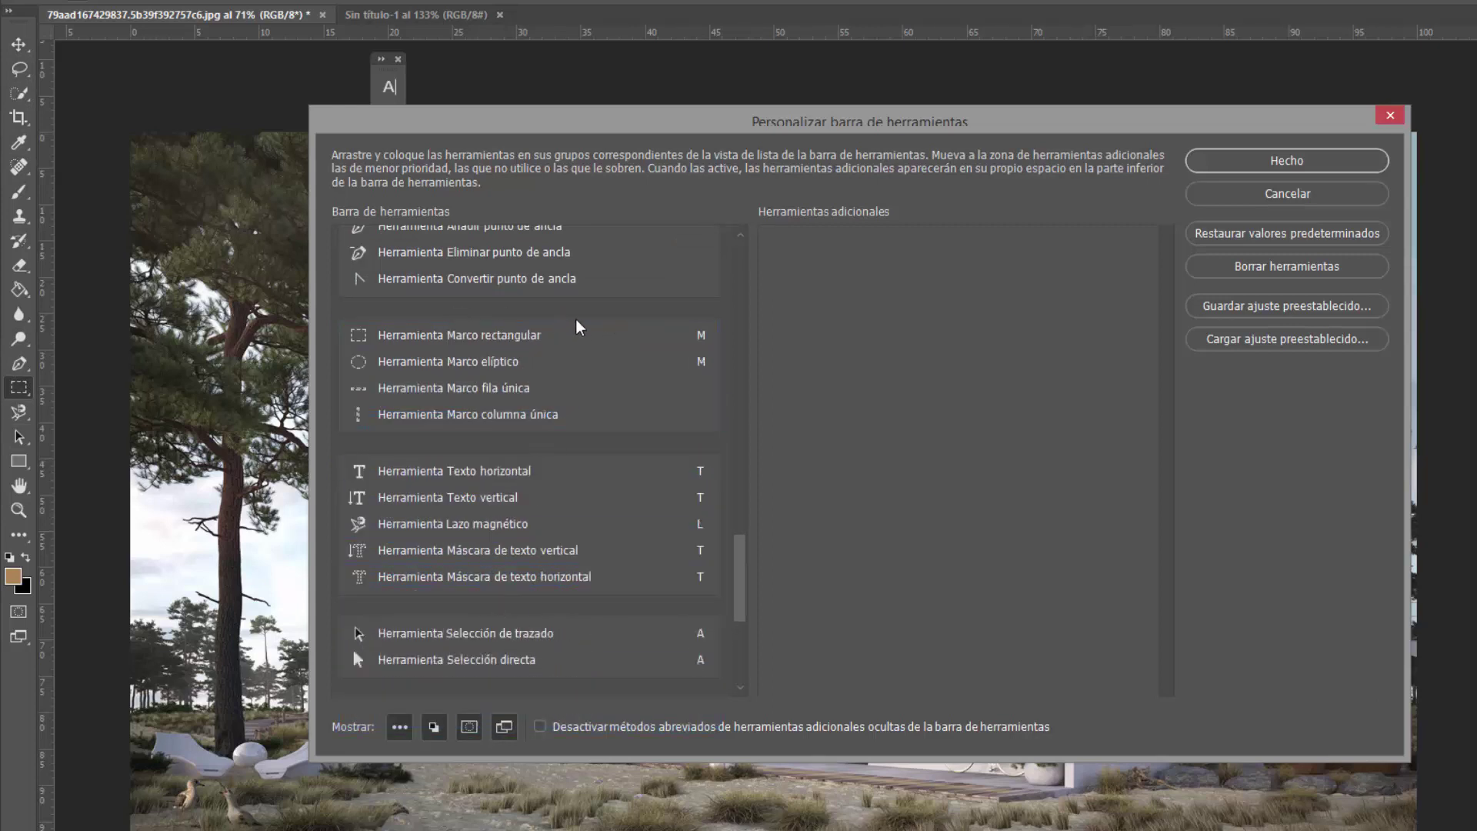
mouse_move(677, 327)
mouse_down()
mouse_move(493, 375)
mouse_move(493, 335)
mouse_up()
drag(739, 575, 714, 254)
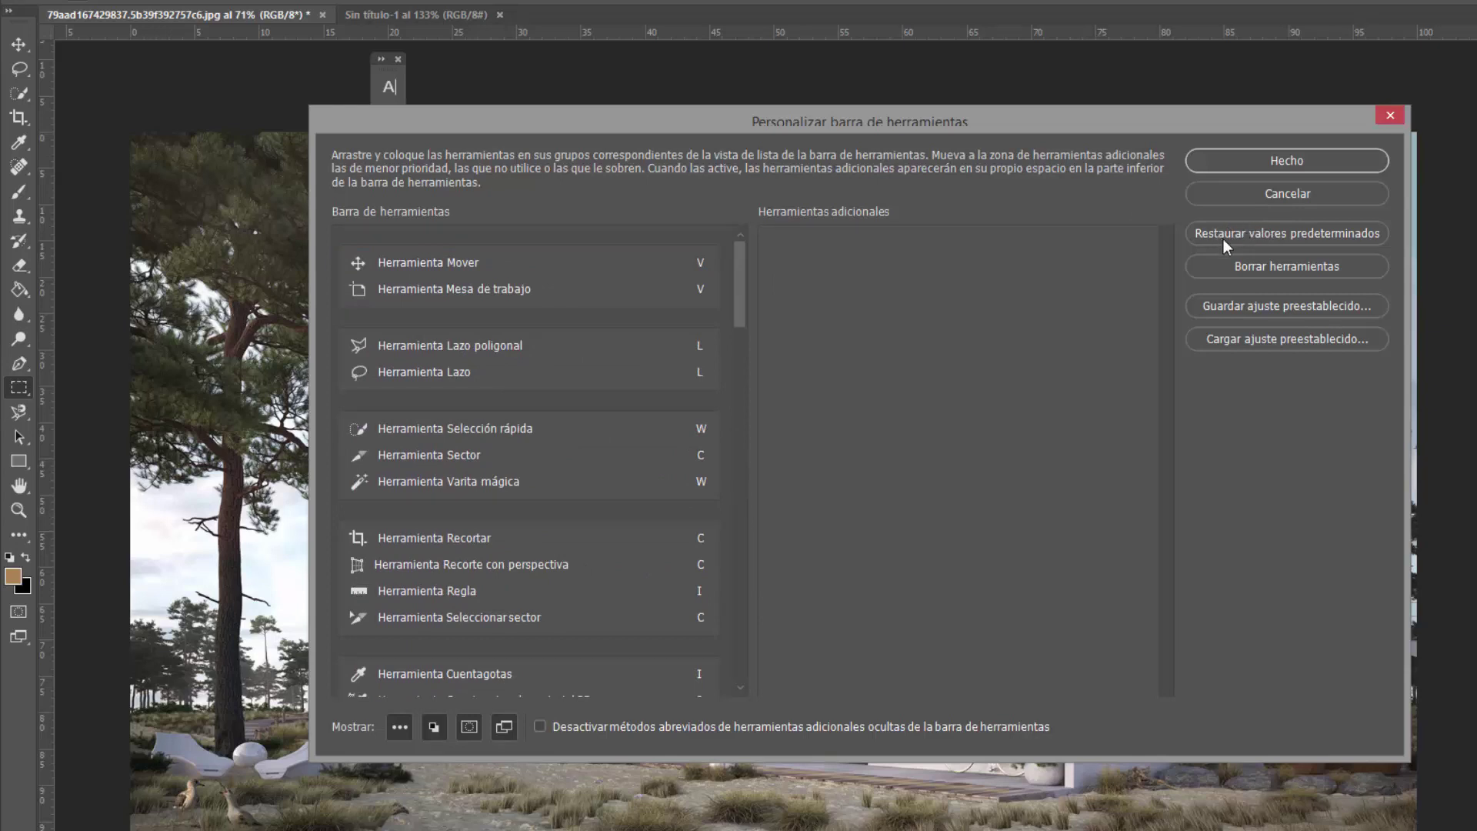
- Restore the default toolbar tool order and close the customization window
click(1291, 231)
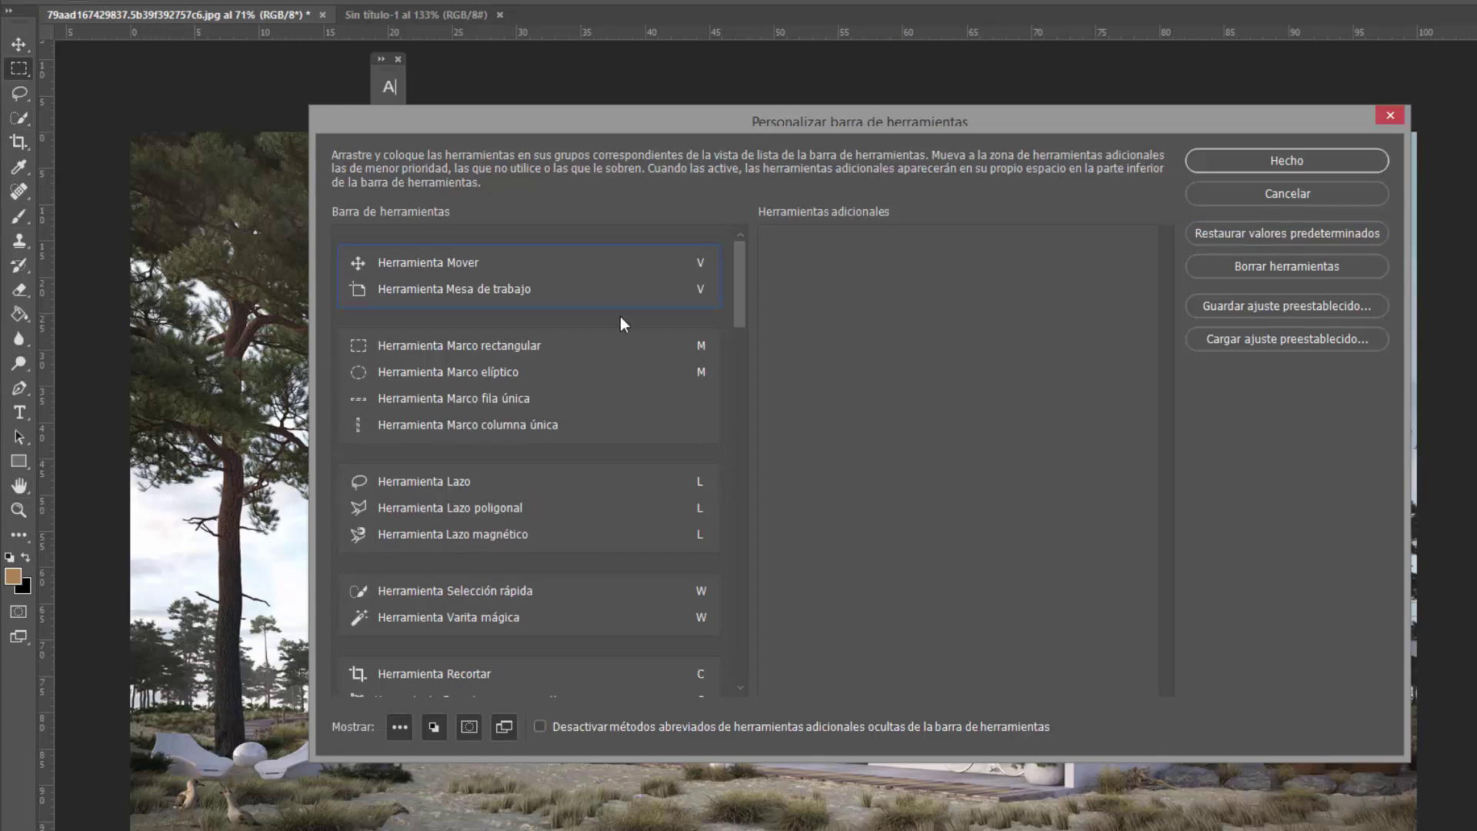
mouse_move(740, 271)
mouse_down()
mouse_move(750, 677)
mouse_move(760, 194)
mouse_up()
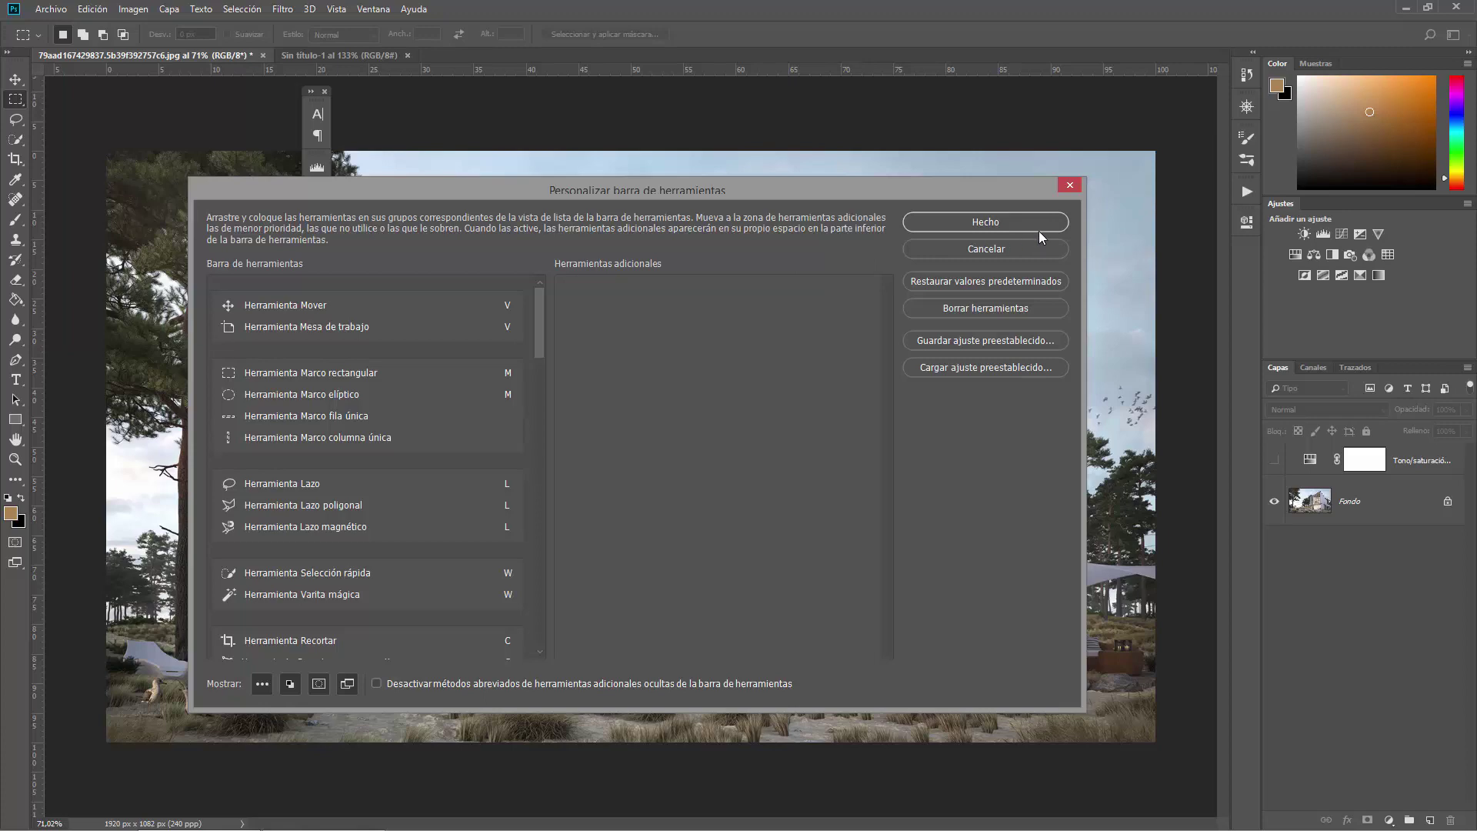
click(1069, 184)
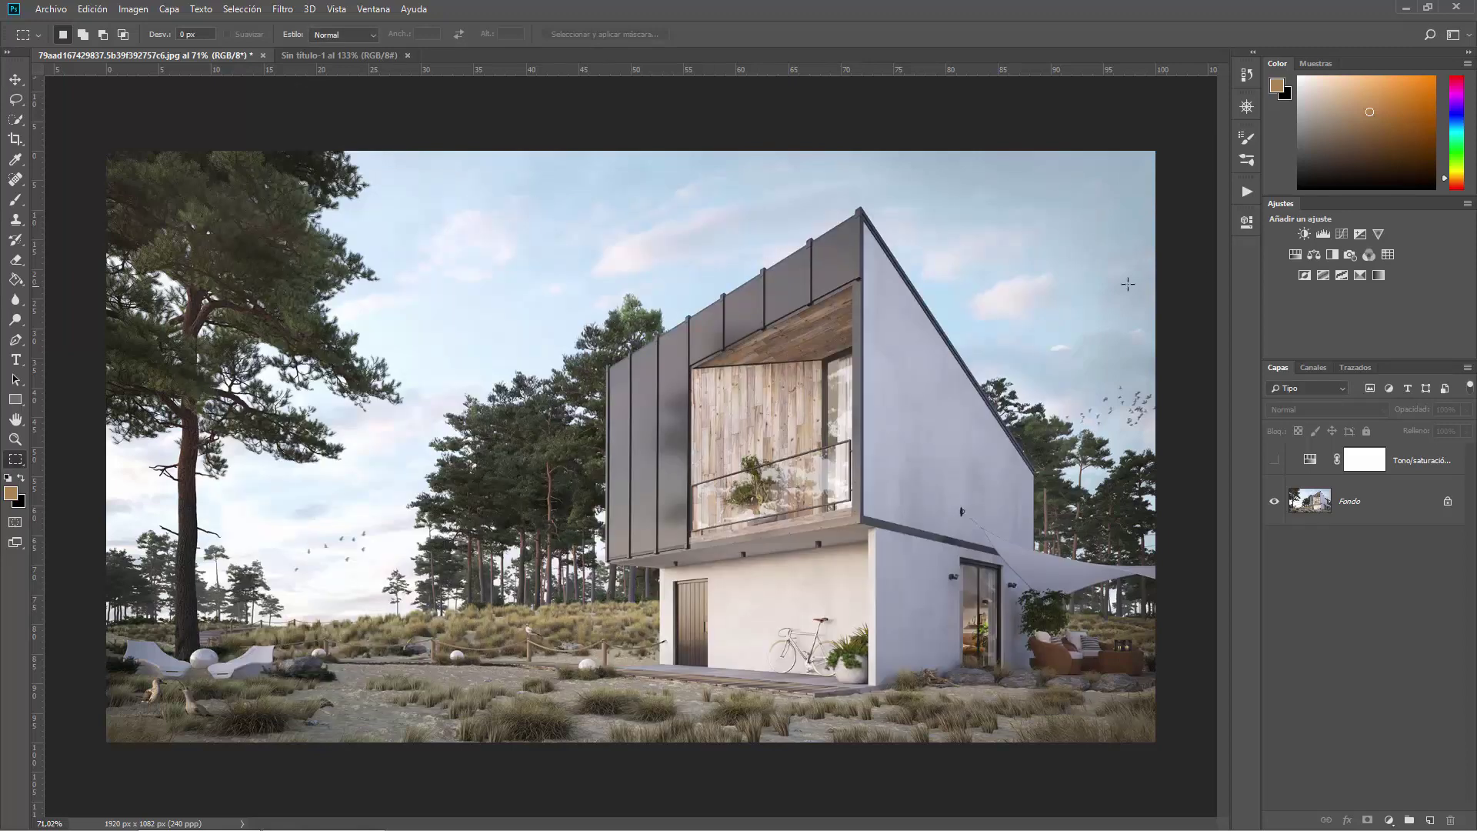
- Save a new workspace named Lección Interfaz including keyboard shortcuts, menus and toolbar
click(1468, 37)
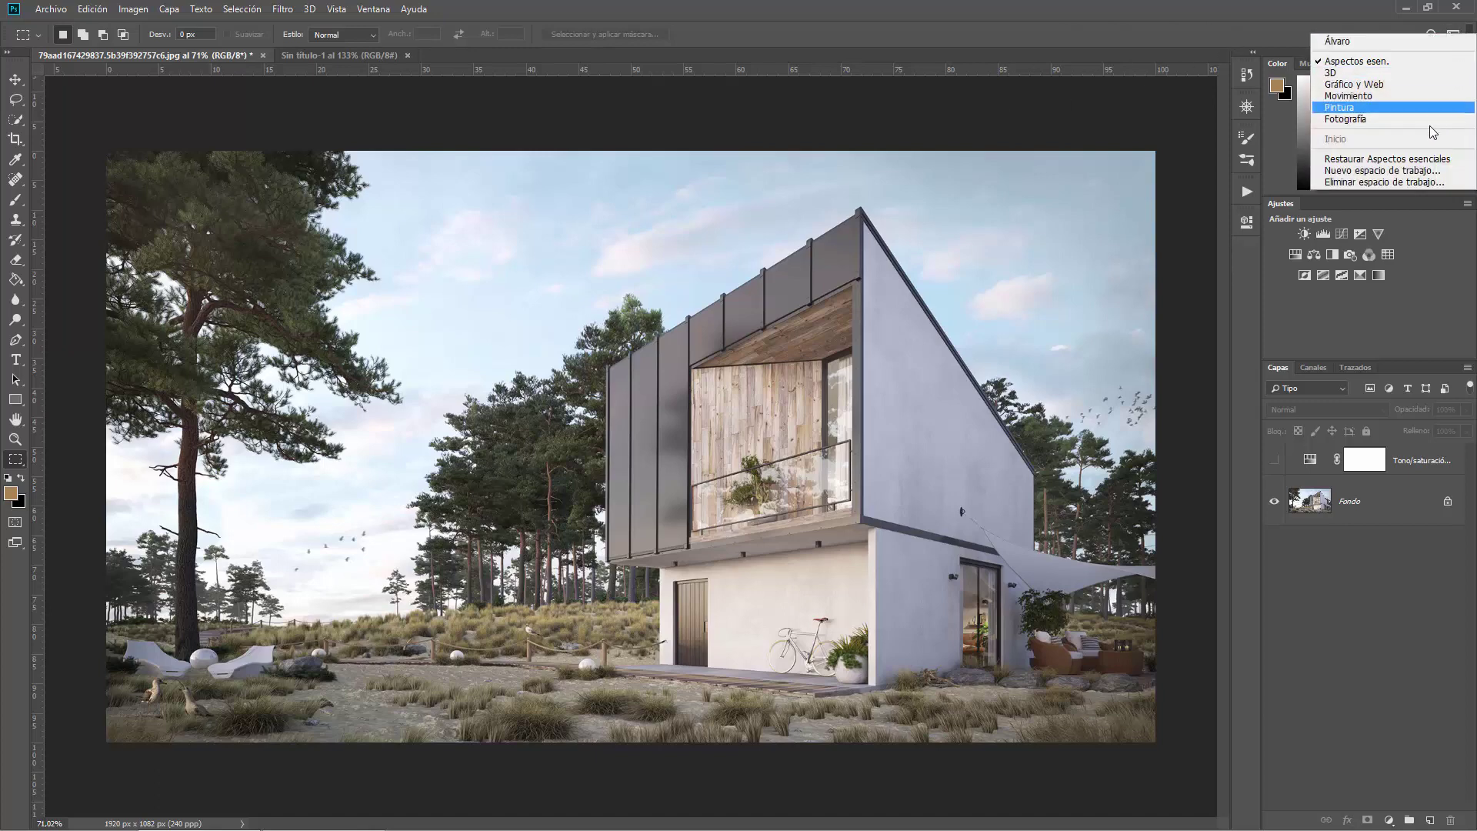
click(468, 18)
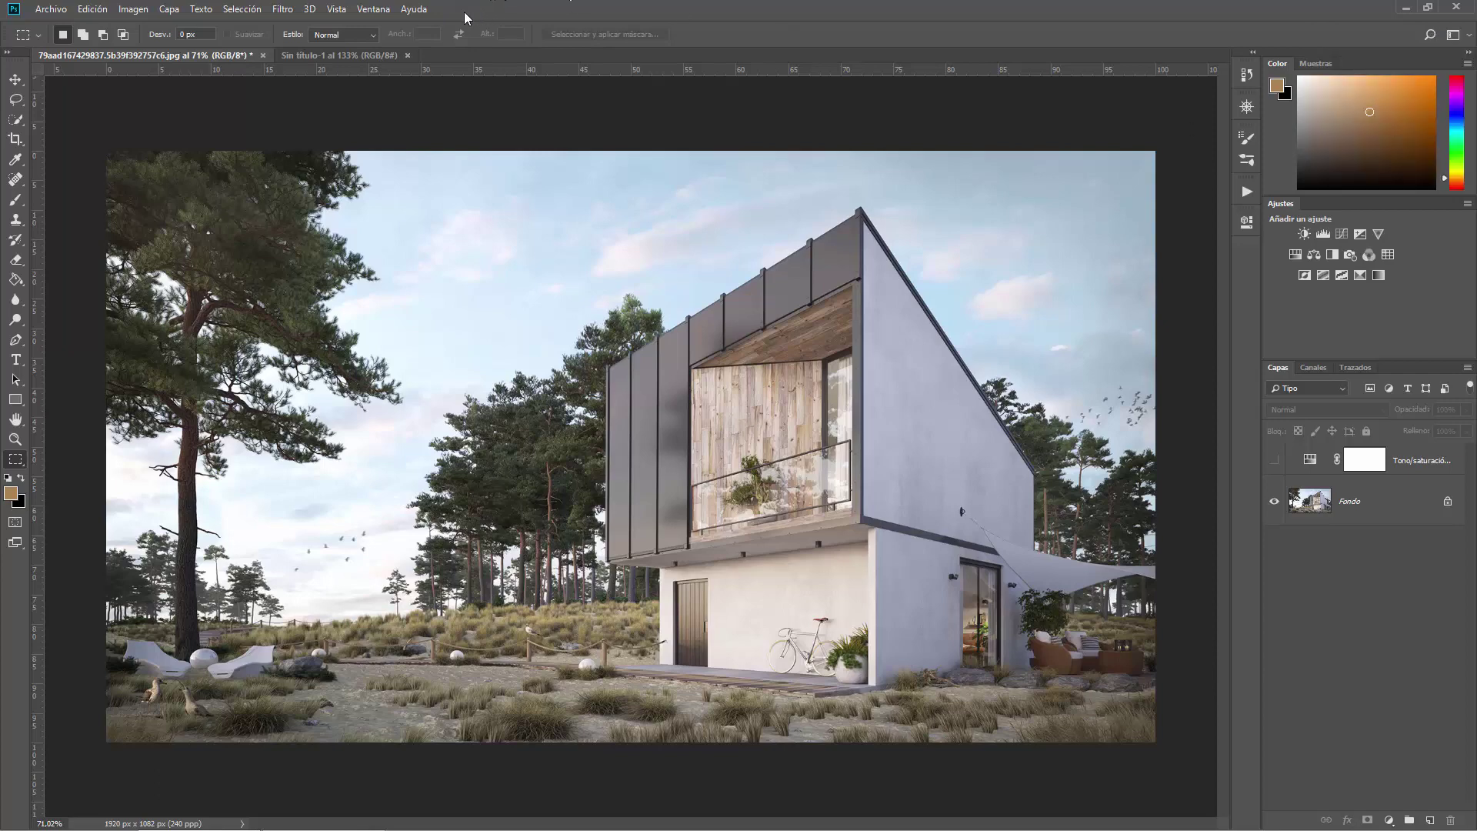
click(362, 14)
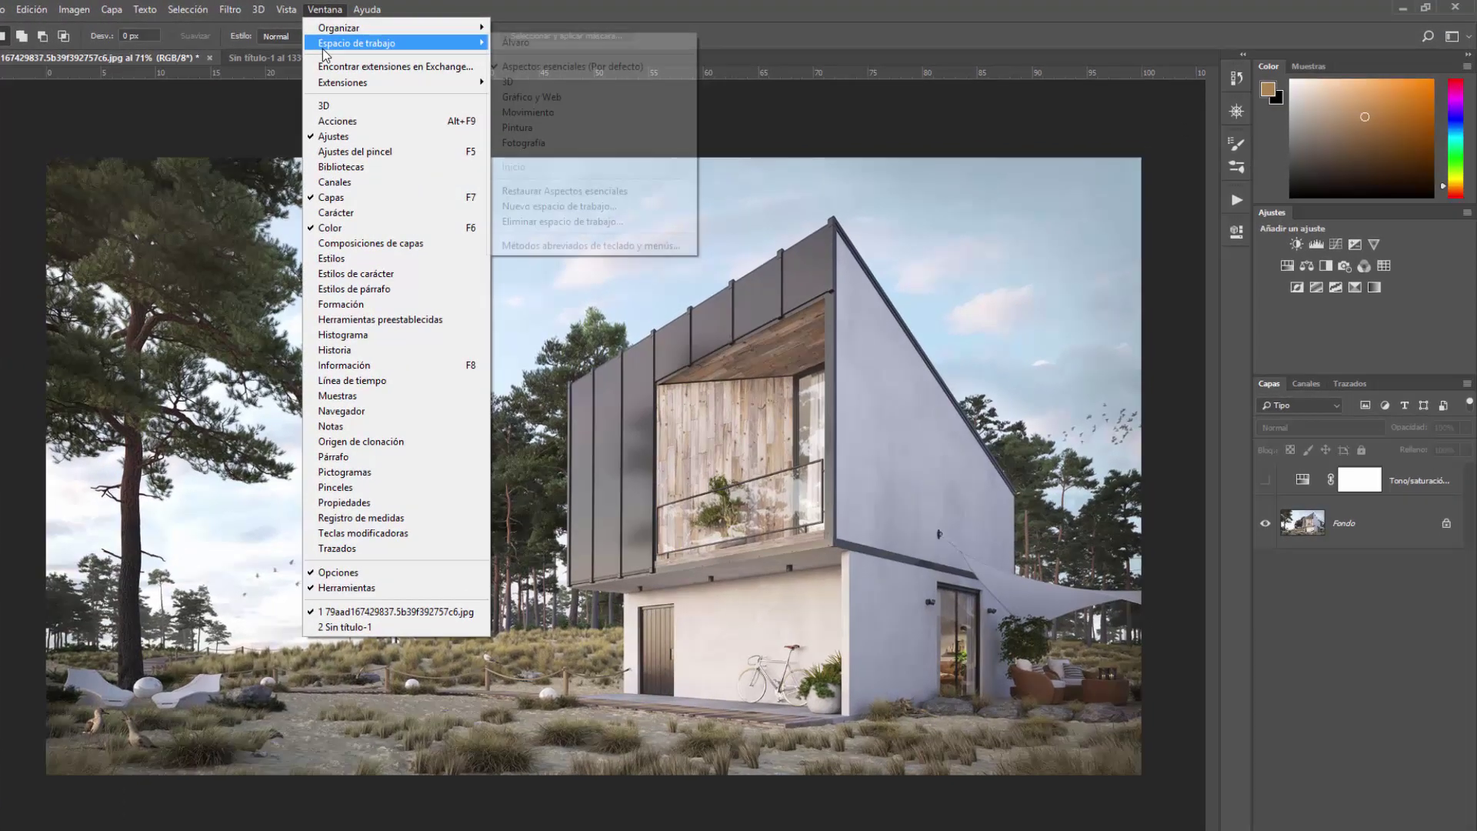
mouse_move(107, 53)
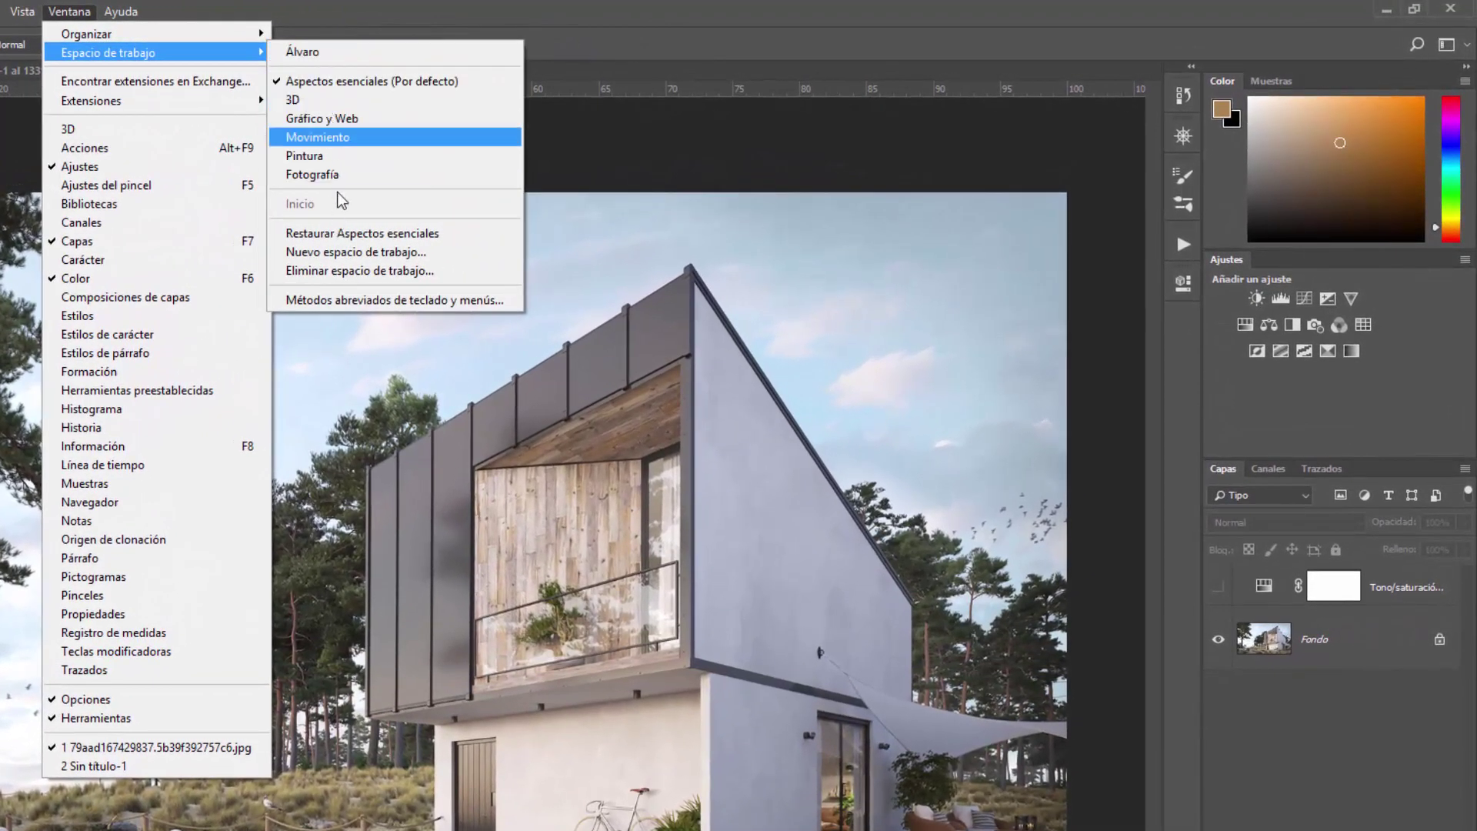
click(407, 251)
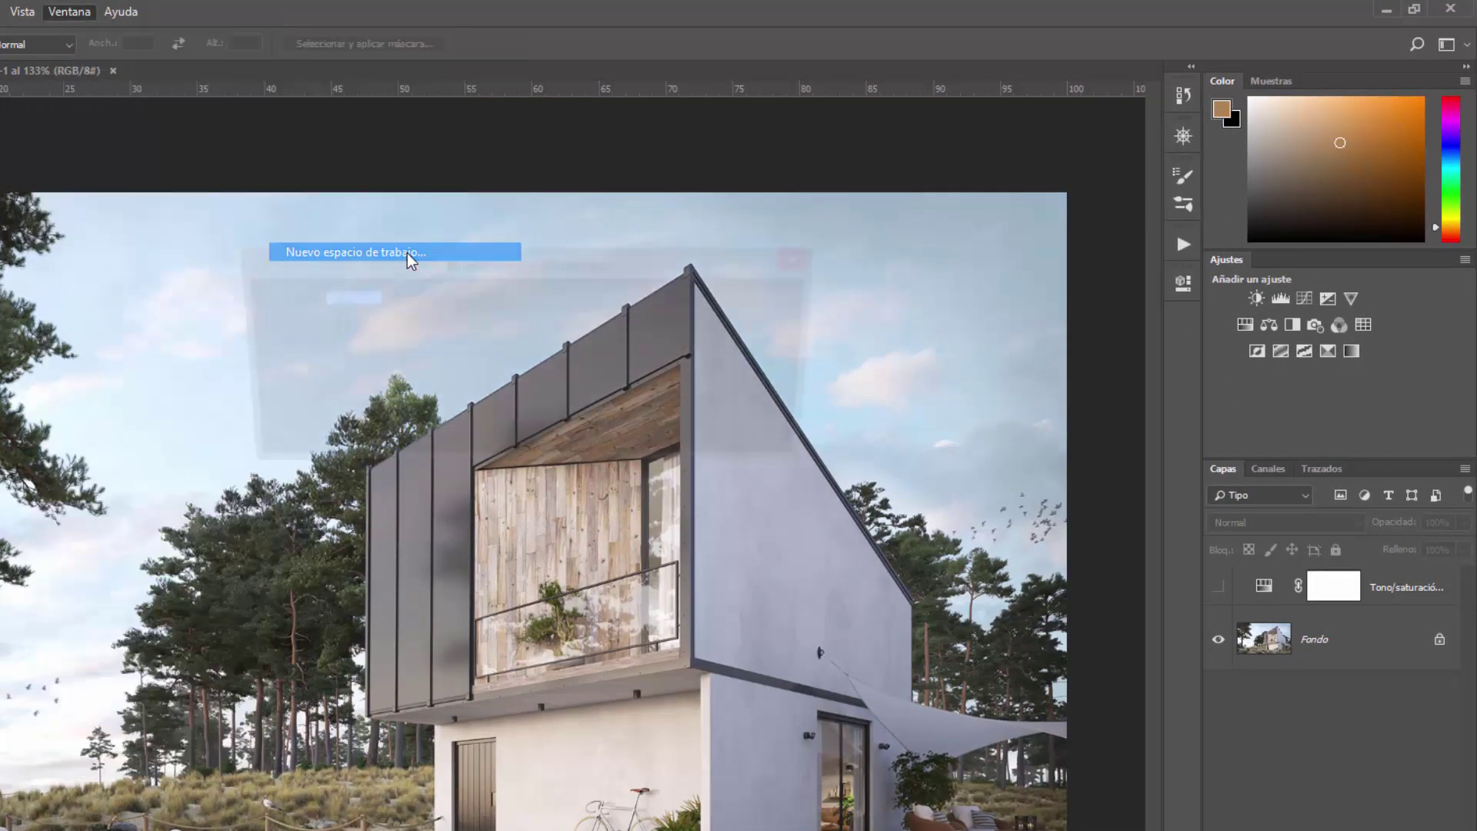
text(Á)
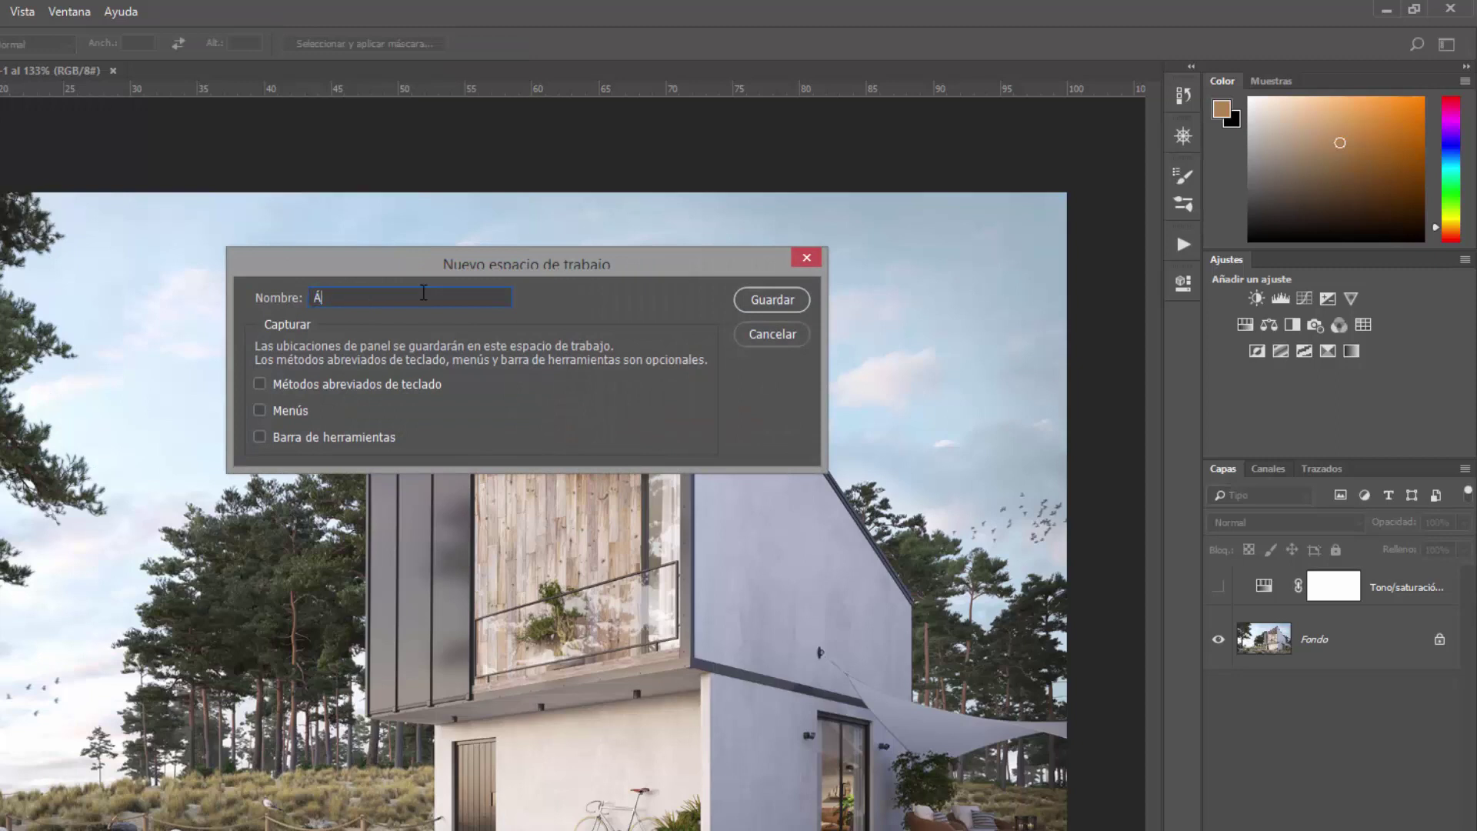
text(LVAR)
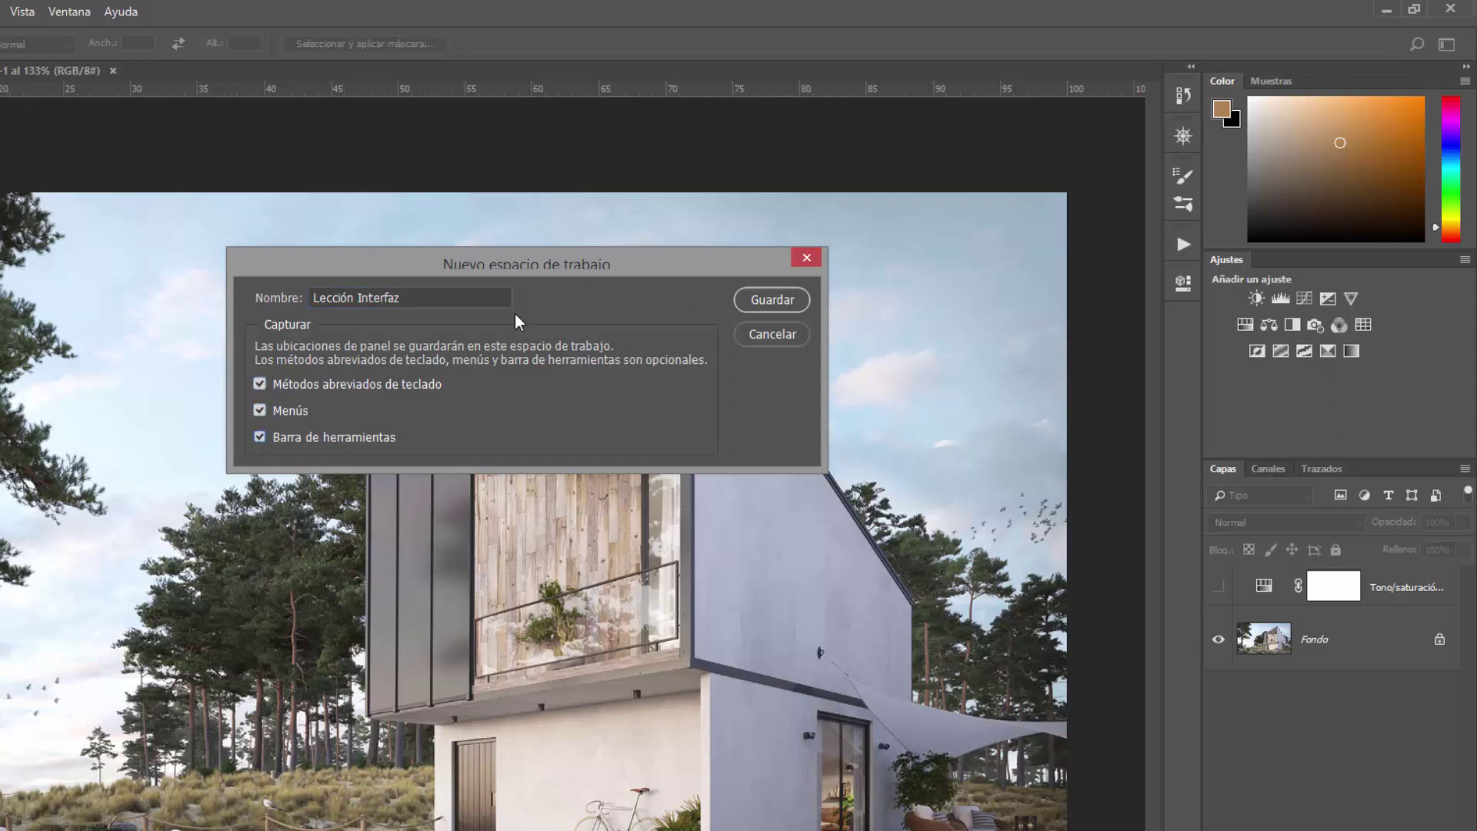
click(773, 299)
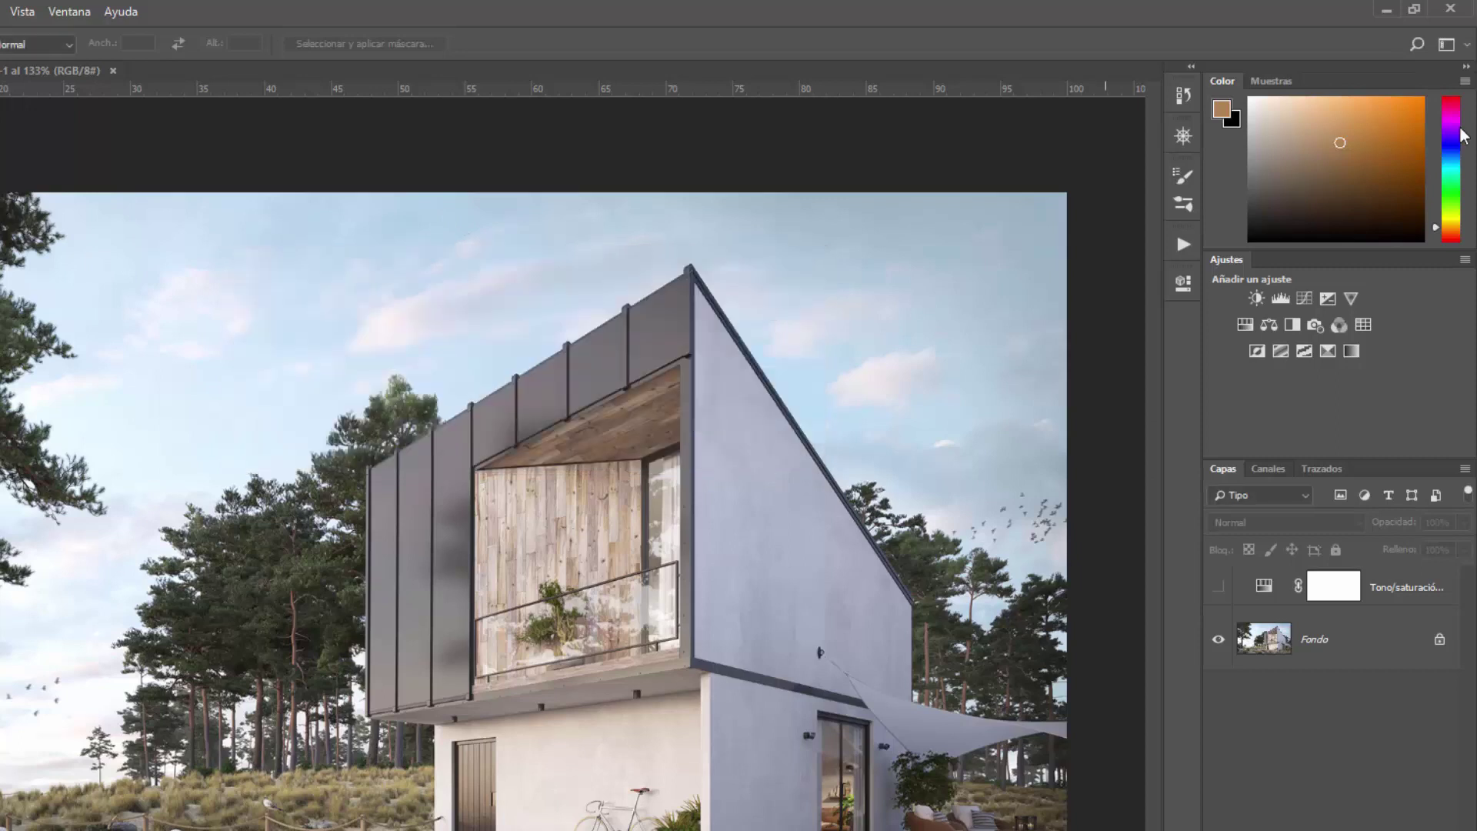
- Switch through Pintura, Fotografía and Gráfico y Web workspaces, ending on Aspectos esenciales
click(1467, 44)
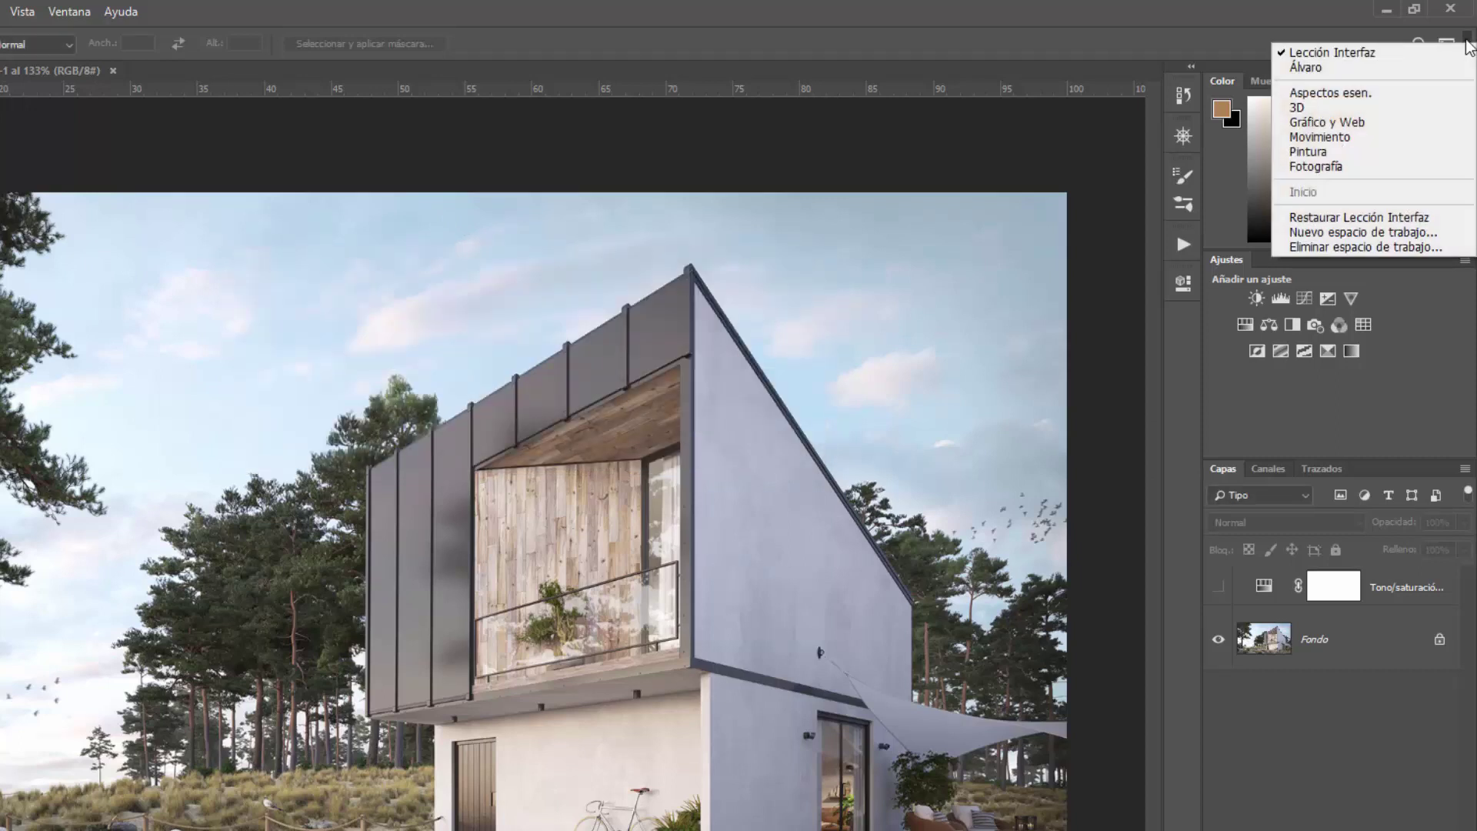
click(1468, 45)
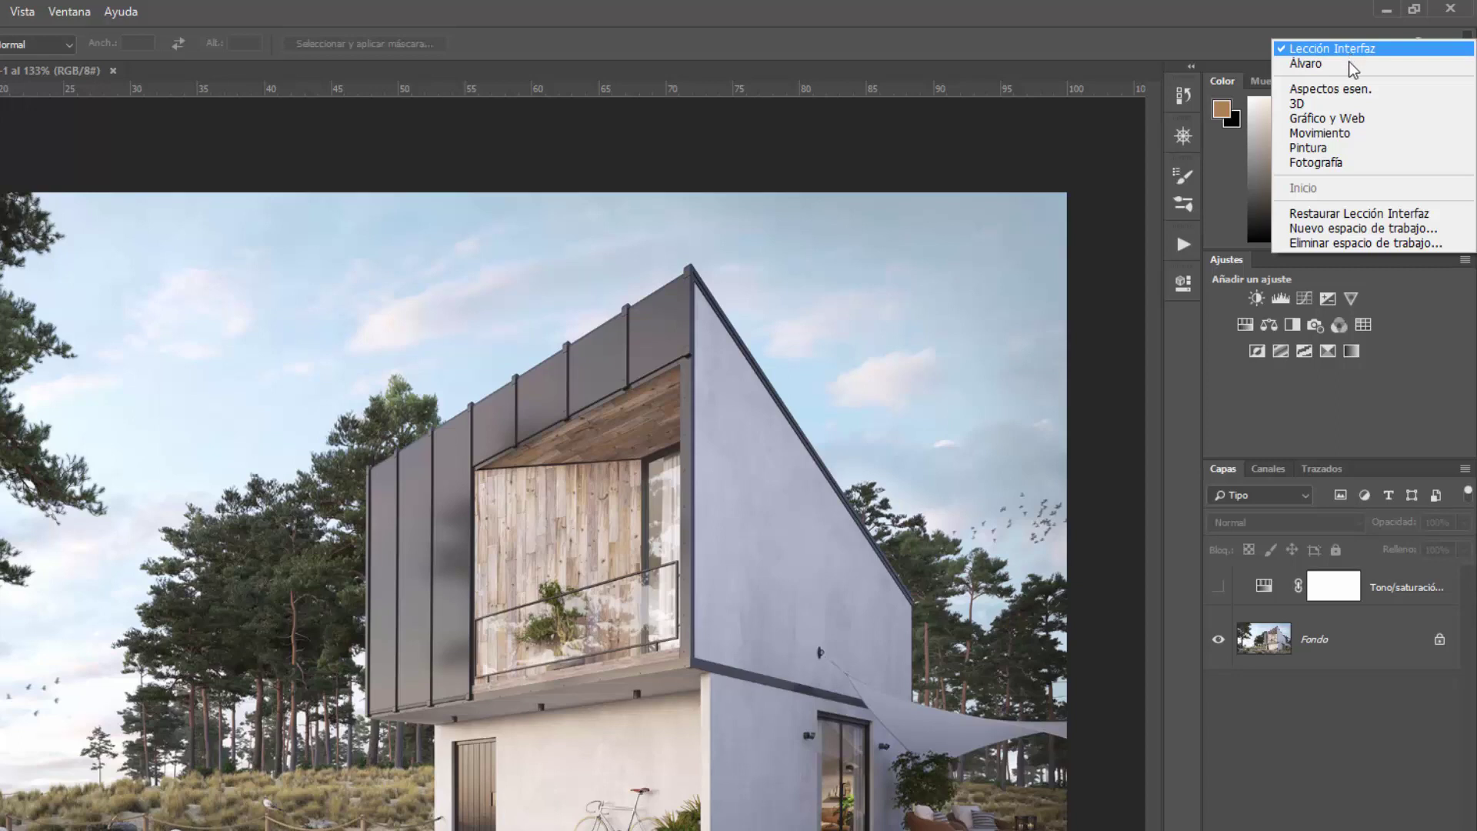
click(1343, 151)
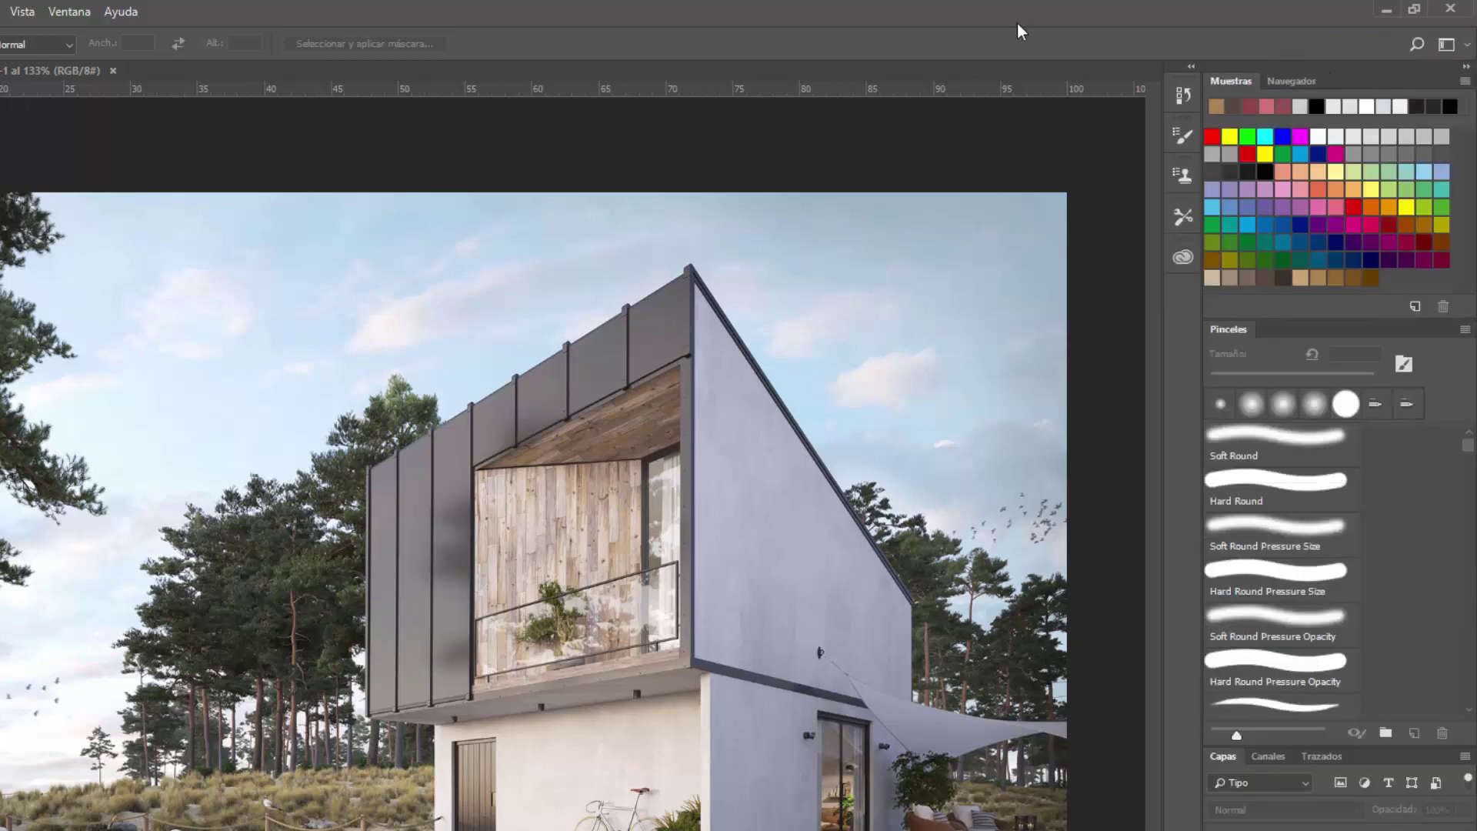
click(1464, 43)
click(1346, 167)
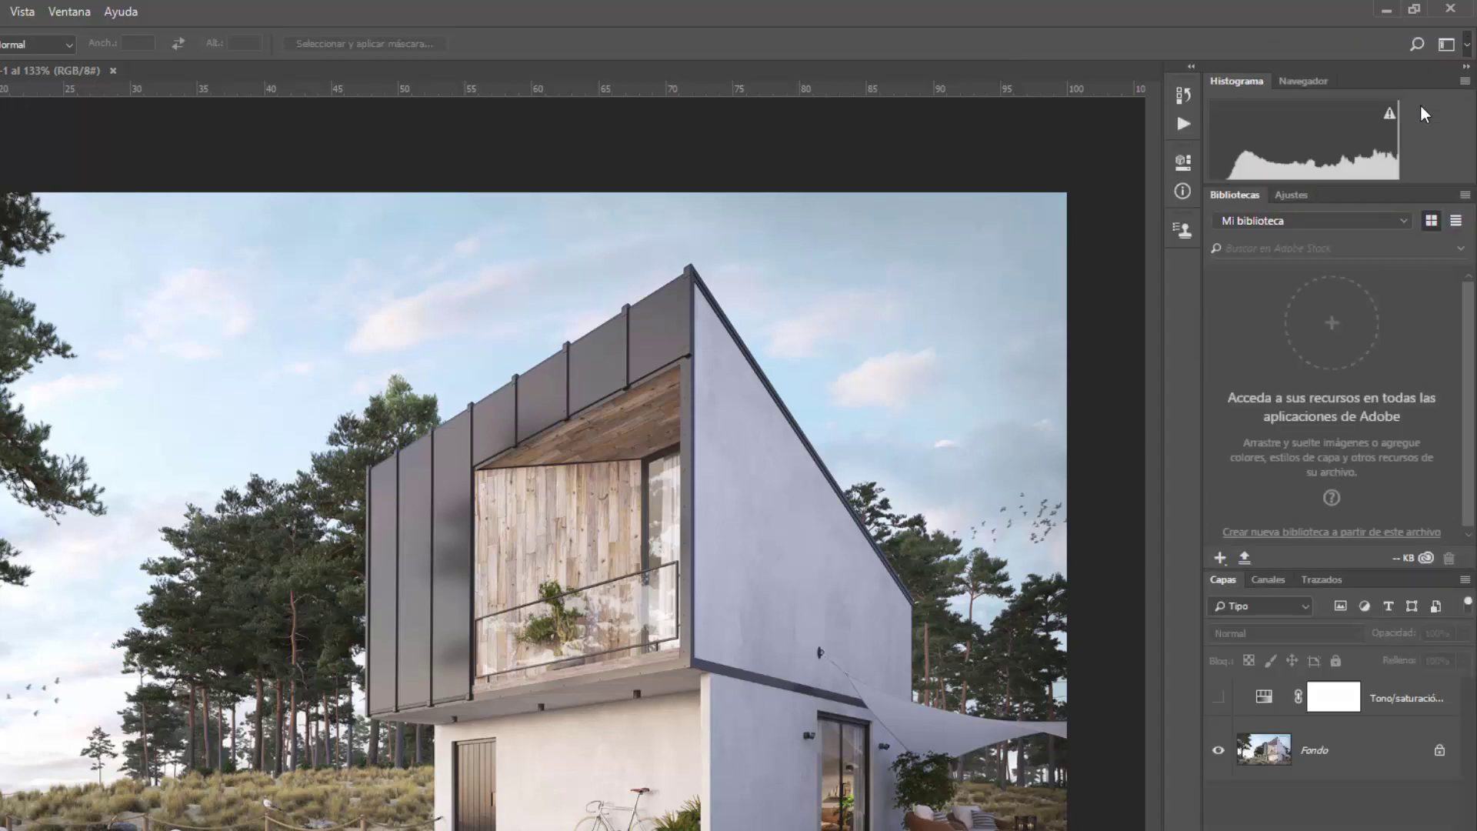
click(1466, 44)
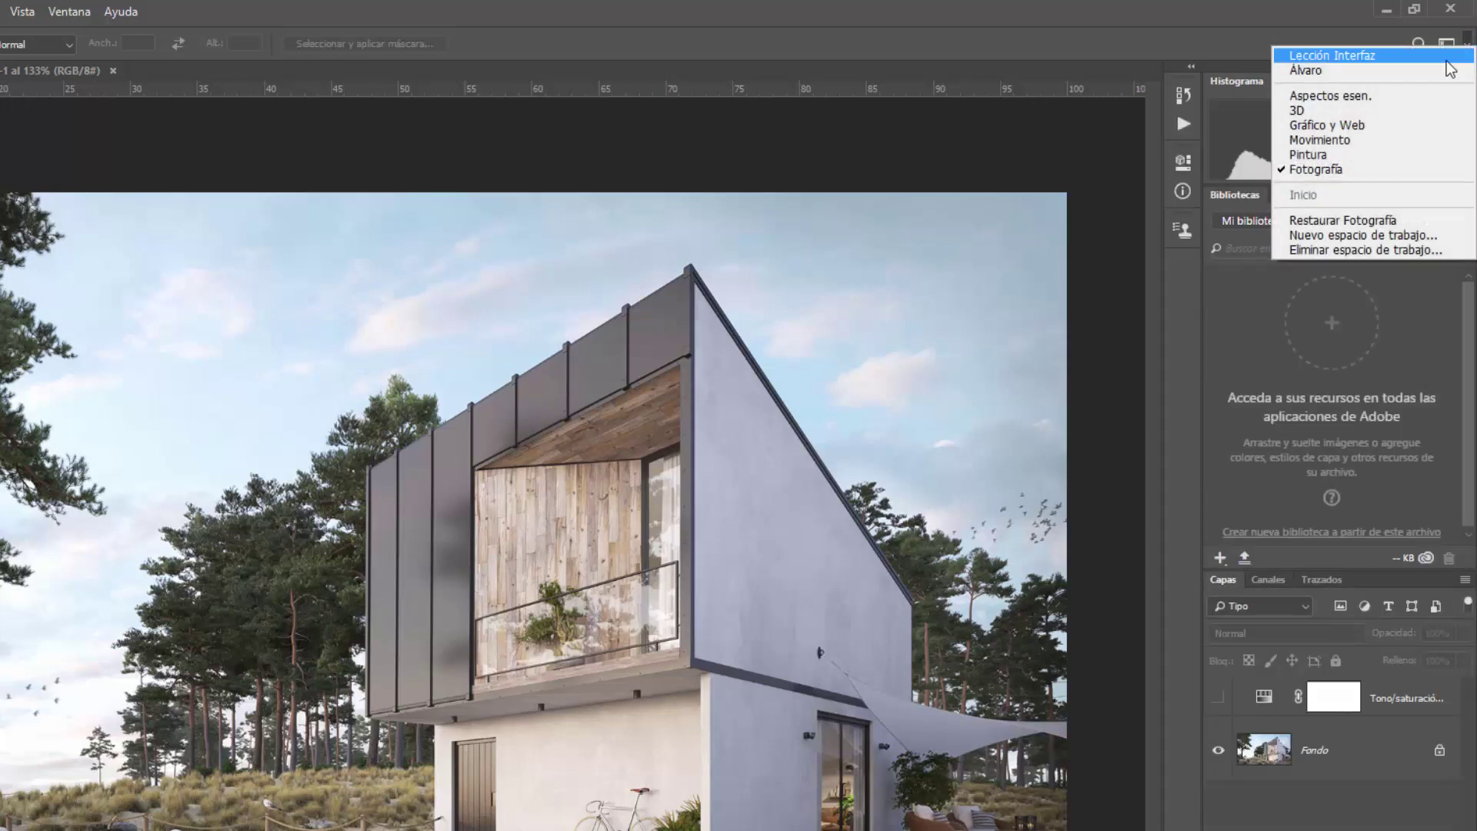
click(1354, 125)
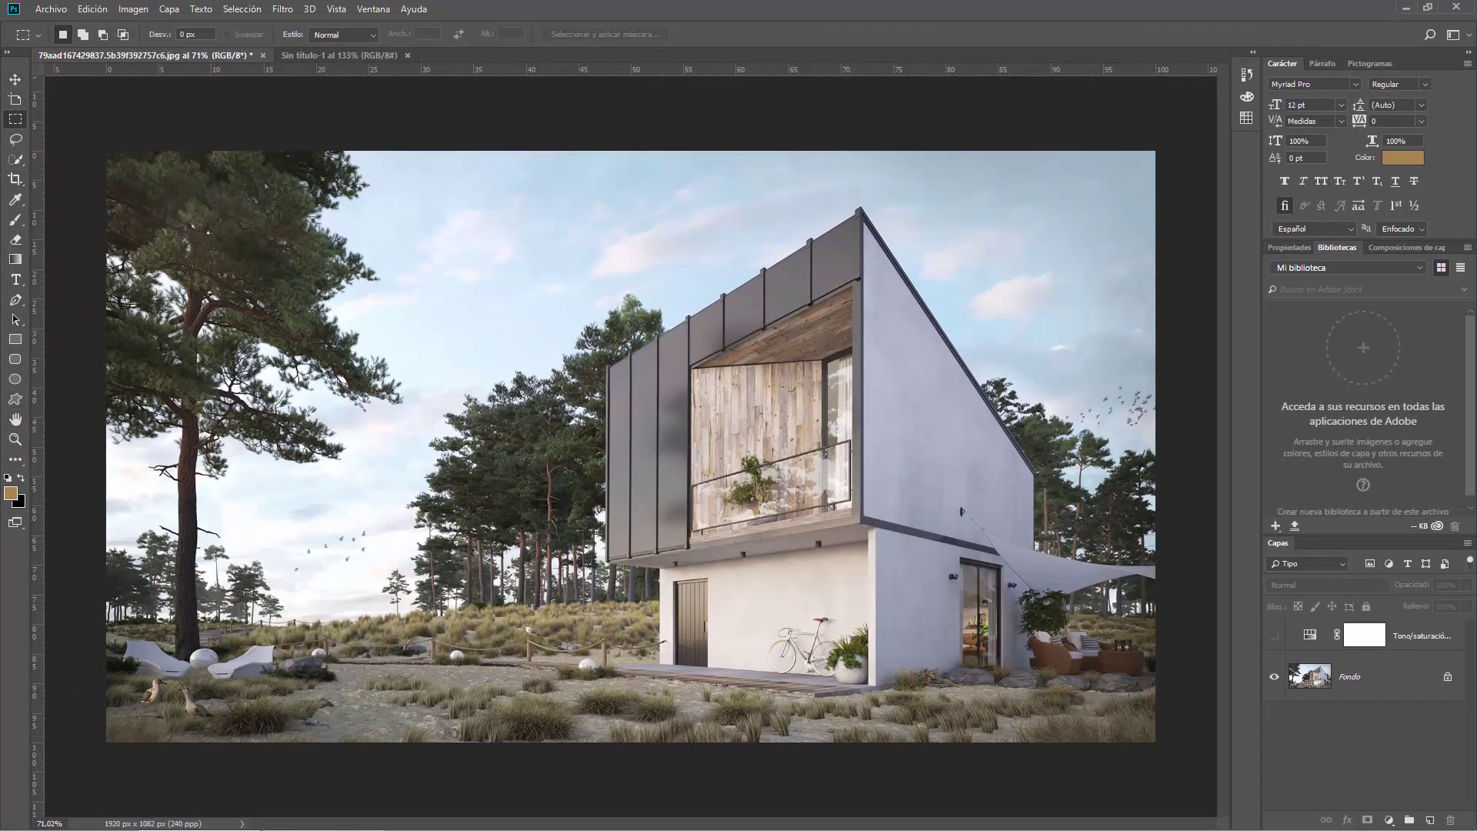
click(1469, 36)
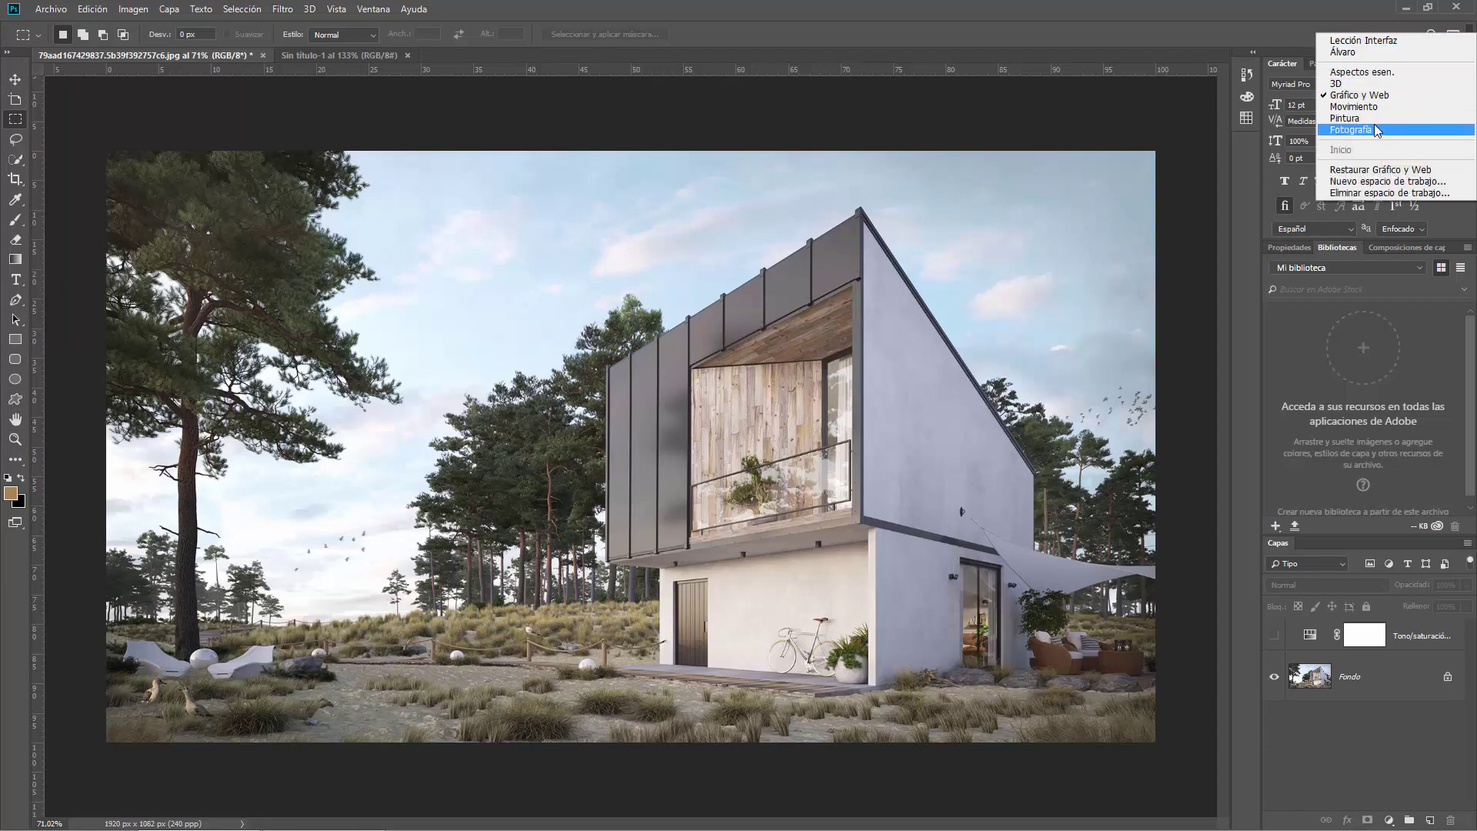
click(1384, 73)
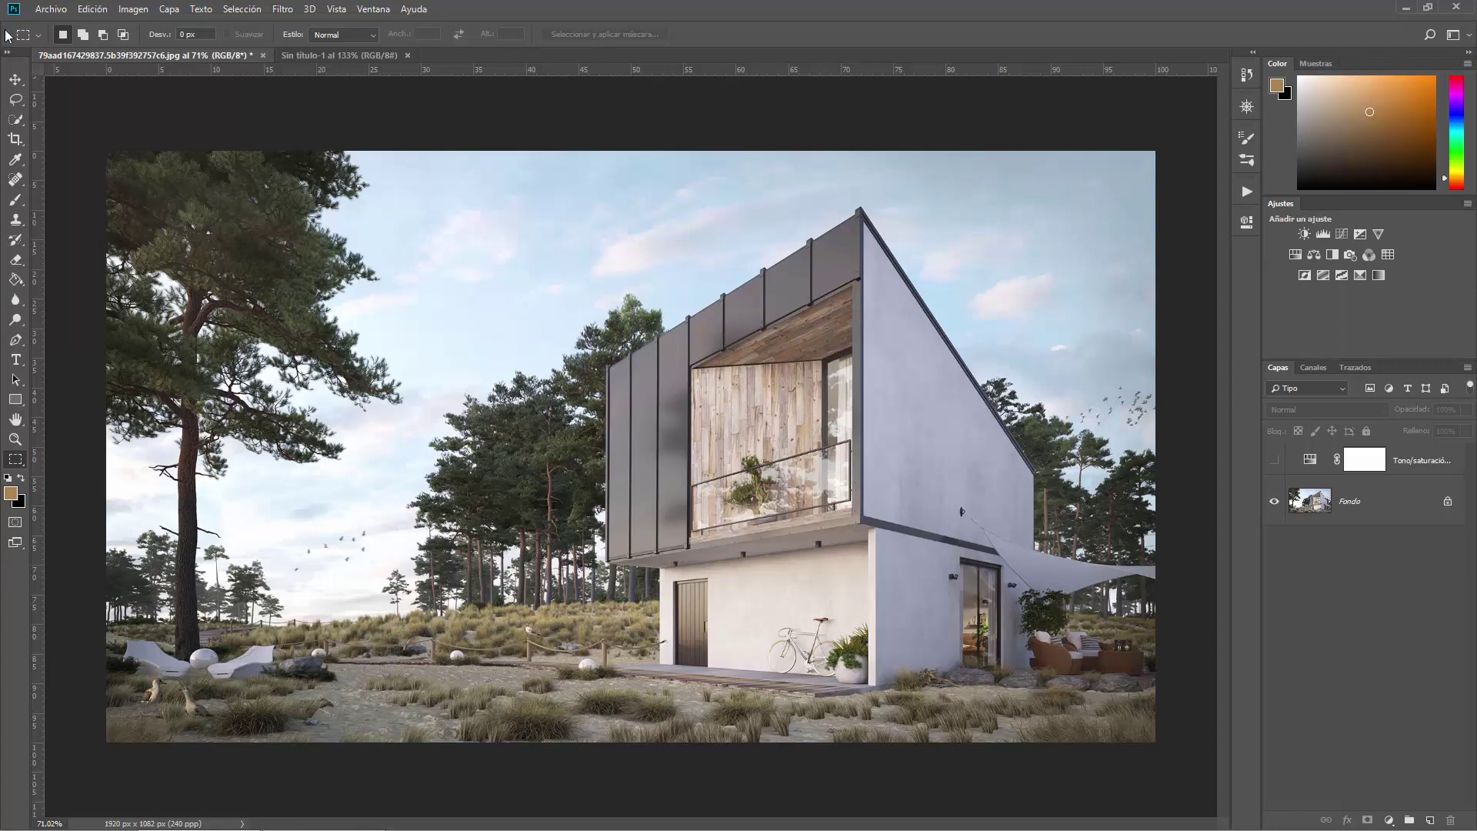
- Switch to Lección Interfaz and float the Color, Muestras, Ajustes and Capas panels over the canvas
click(1452, 35)
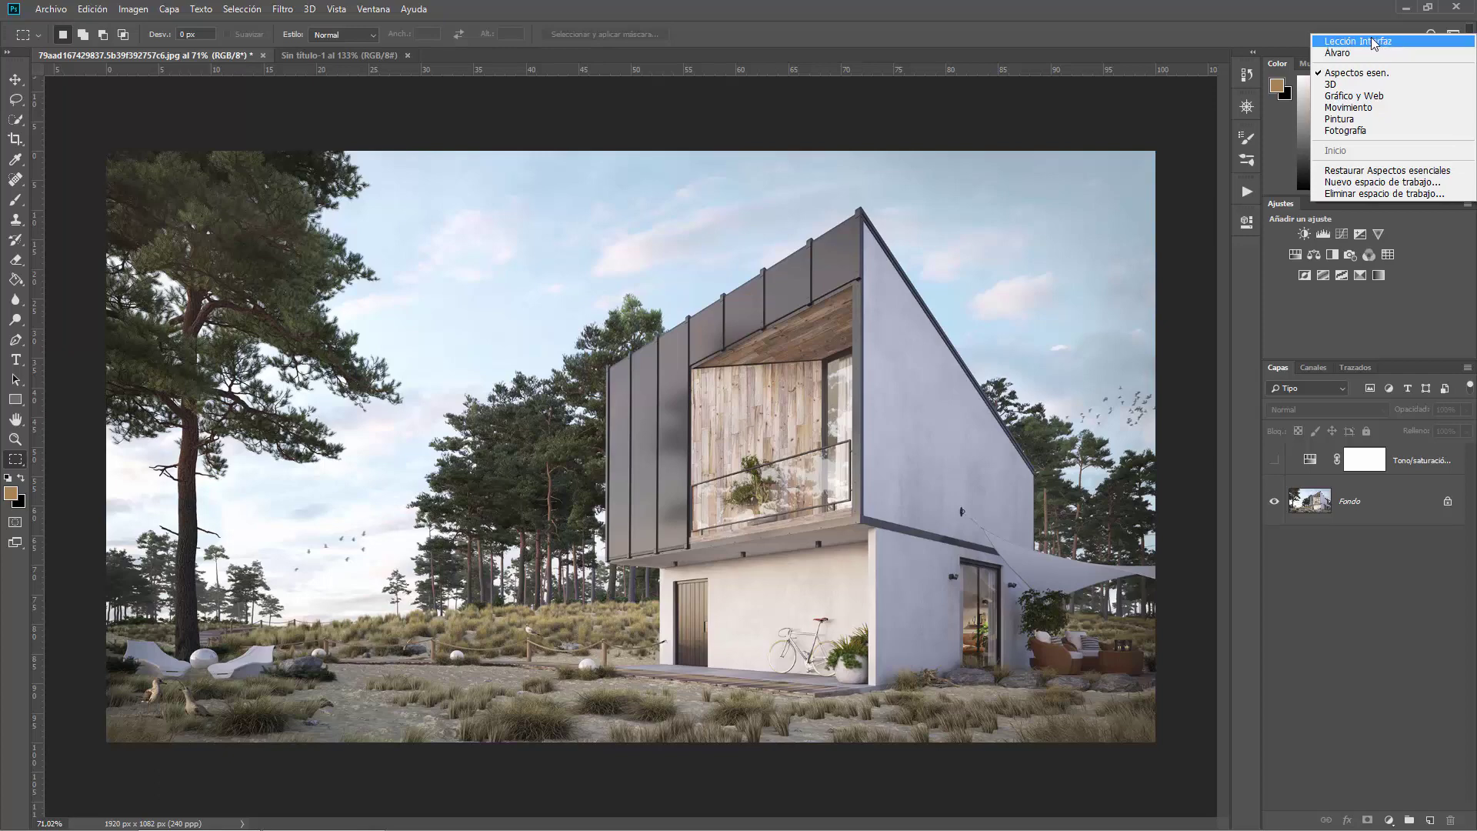
click(1371, 41)
click(1450, 35)
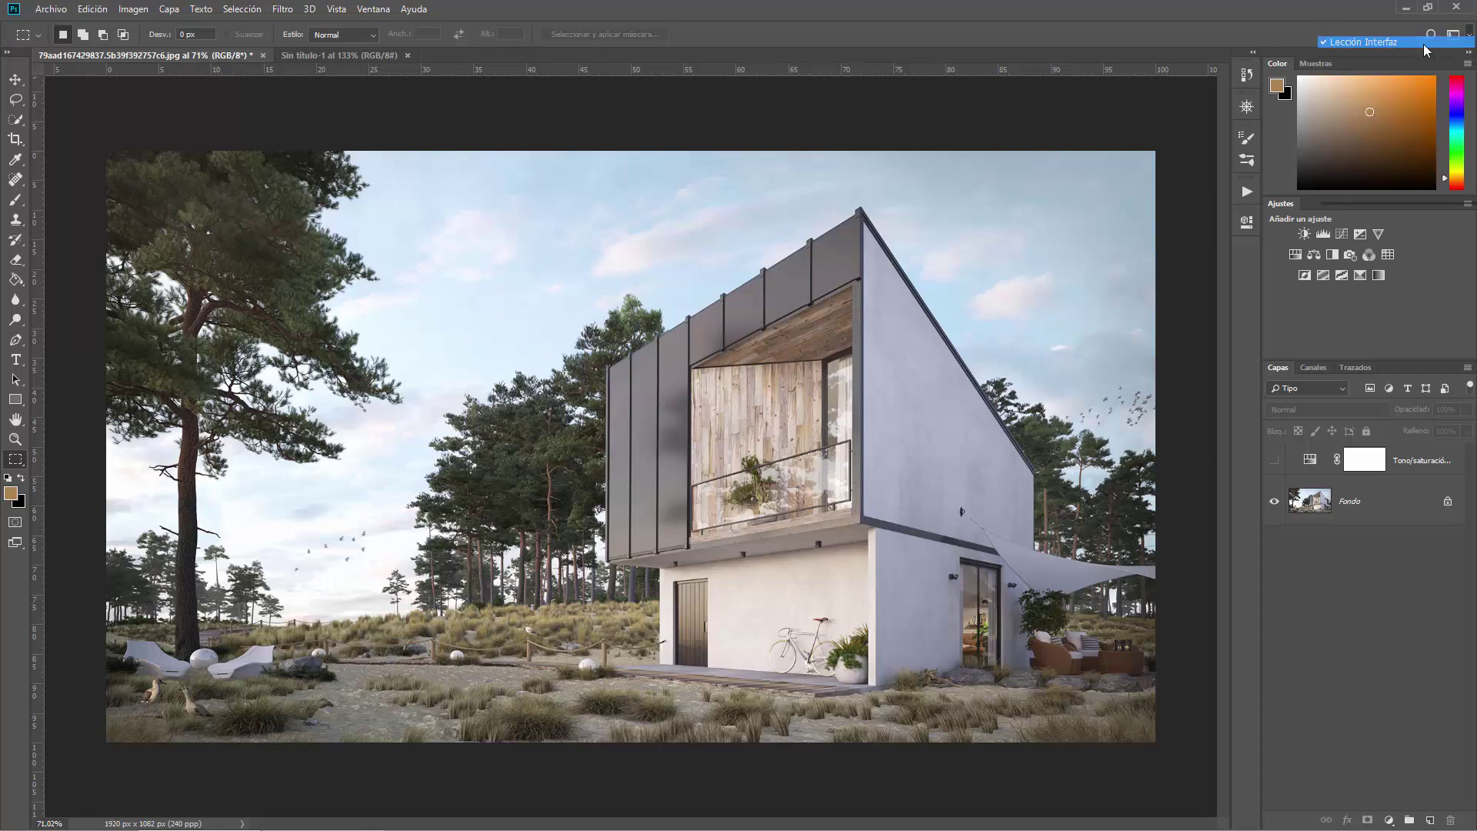
mouse_move(1287, 58)
mouse_down()
mouse_move(948, 176)
mouse_move(341, 179)
mouse_up()
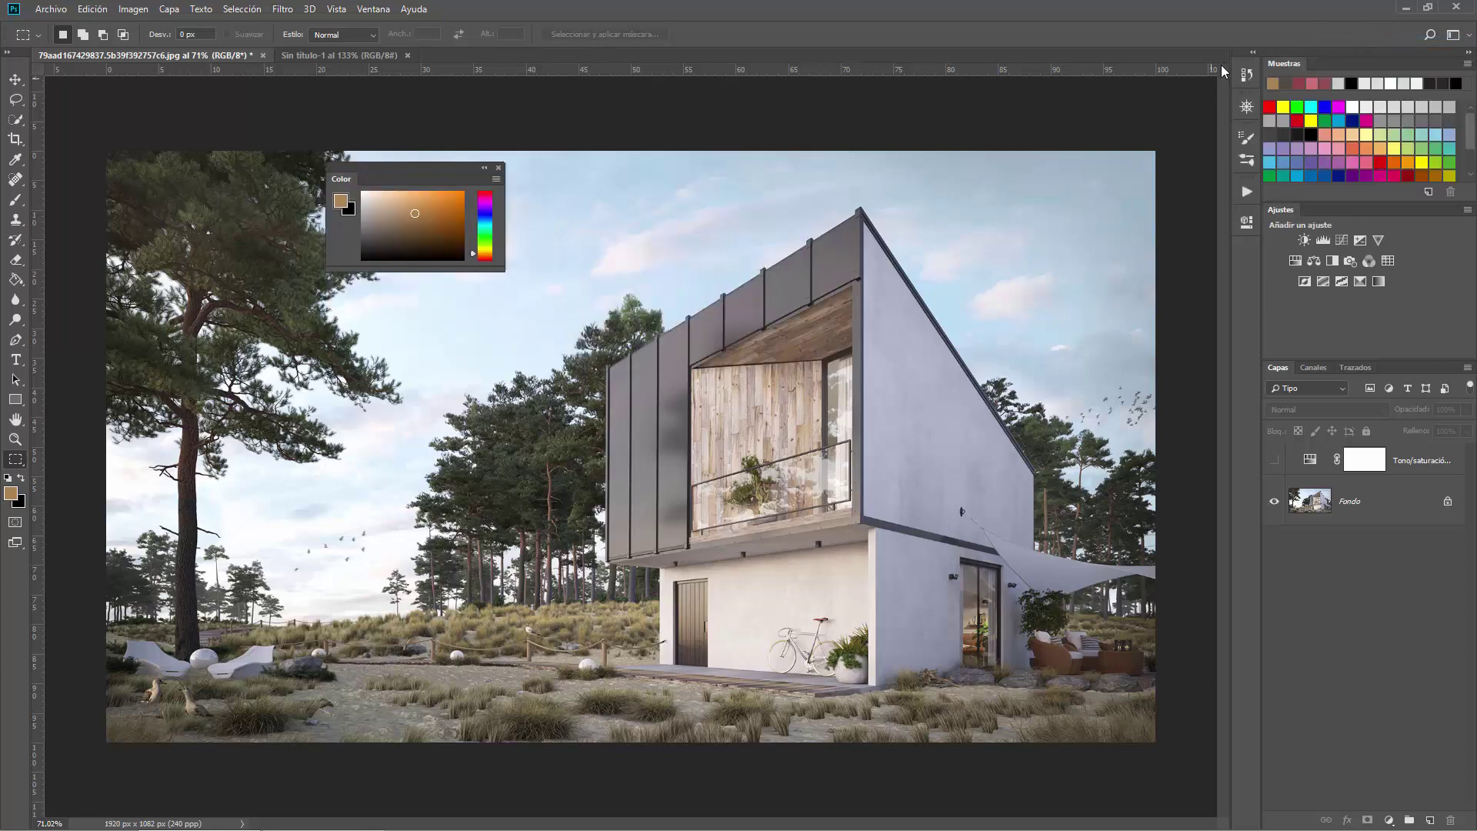
drag(1283, 63, 478, 269)
drag(1278, 63, 729, 367)
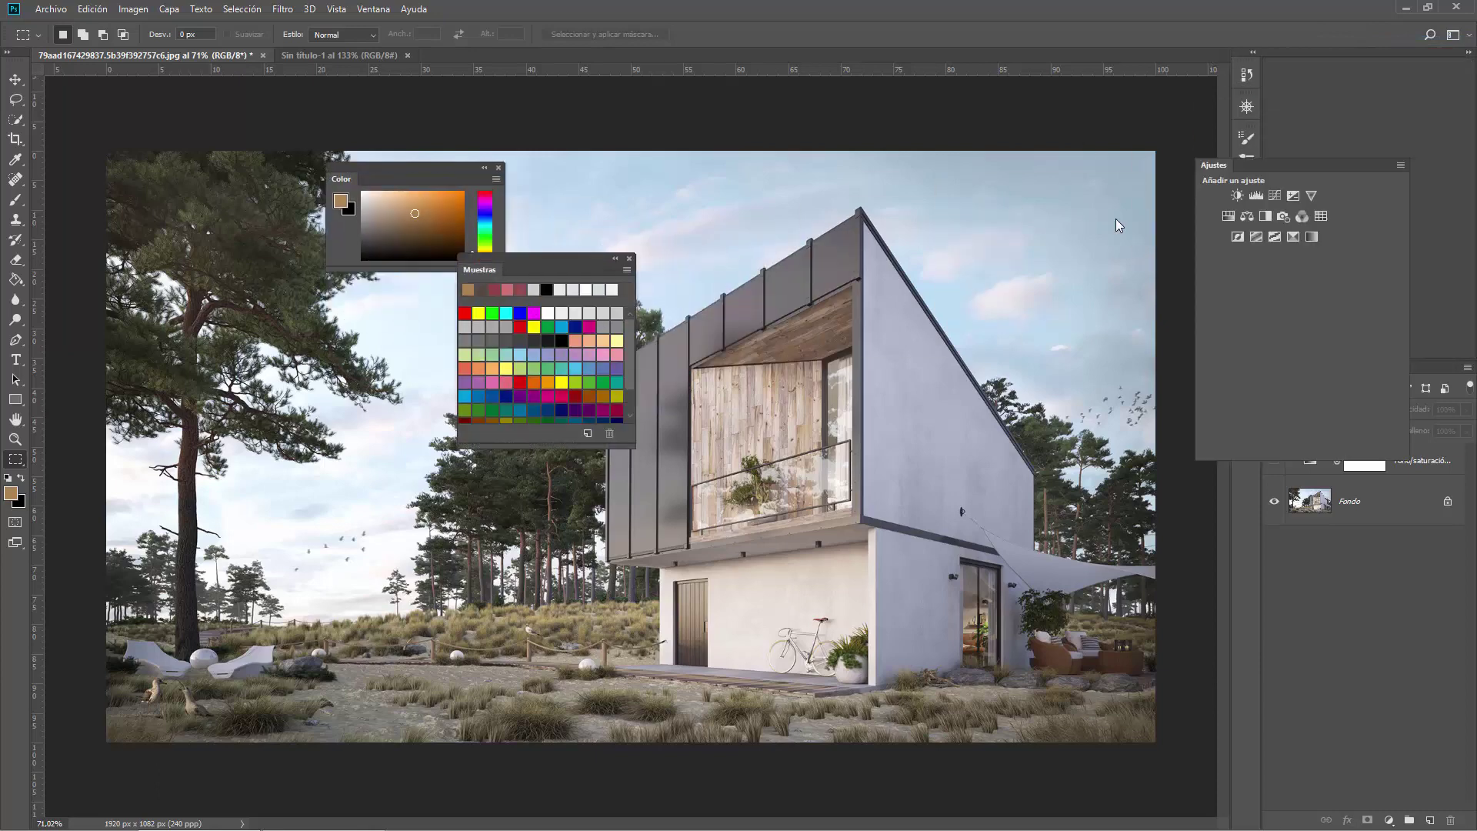
drag(1277, 64, 260, 258)
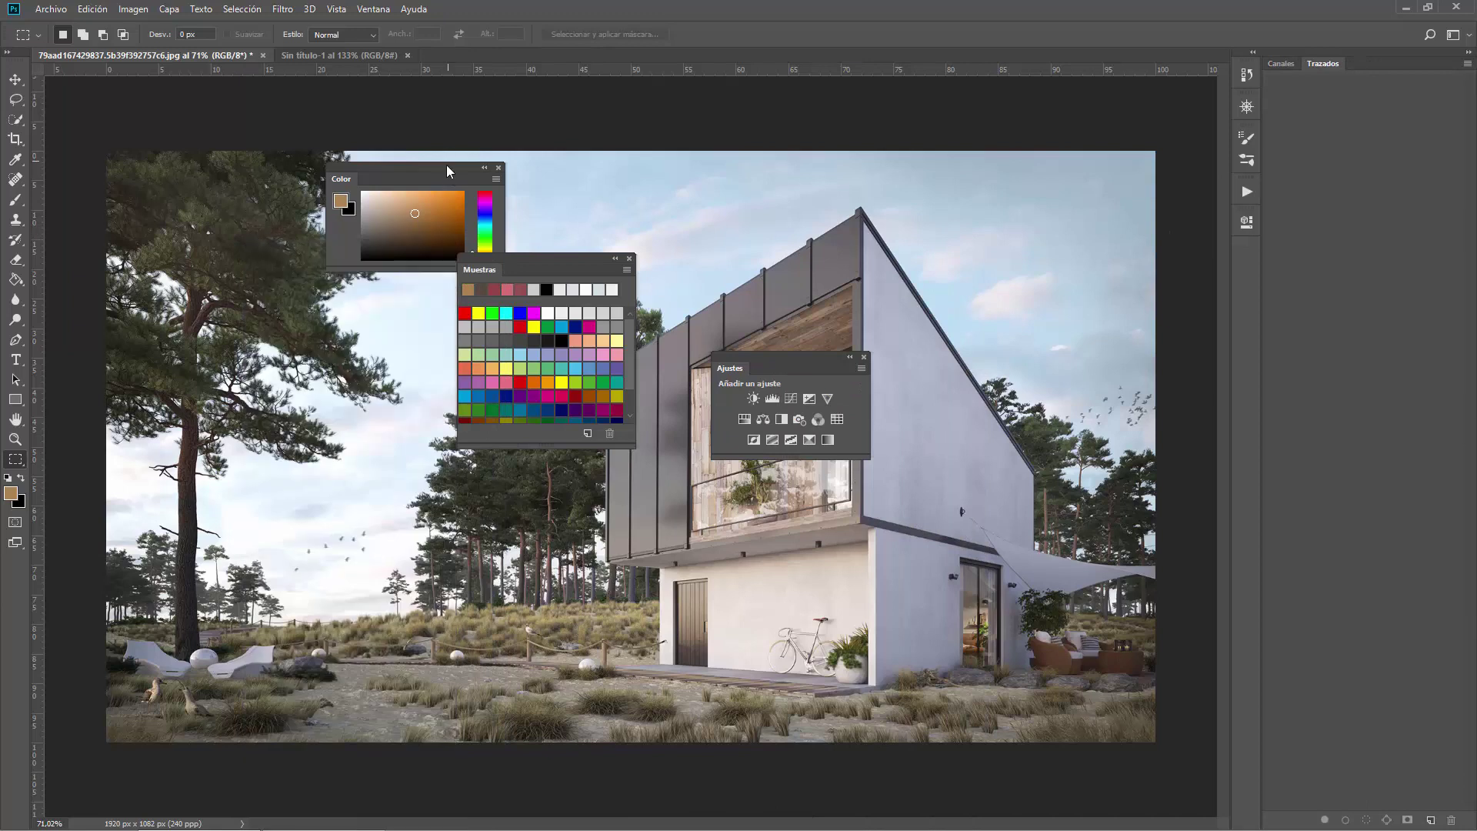
drag(449, 179, 225, 154)
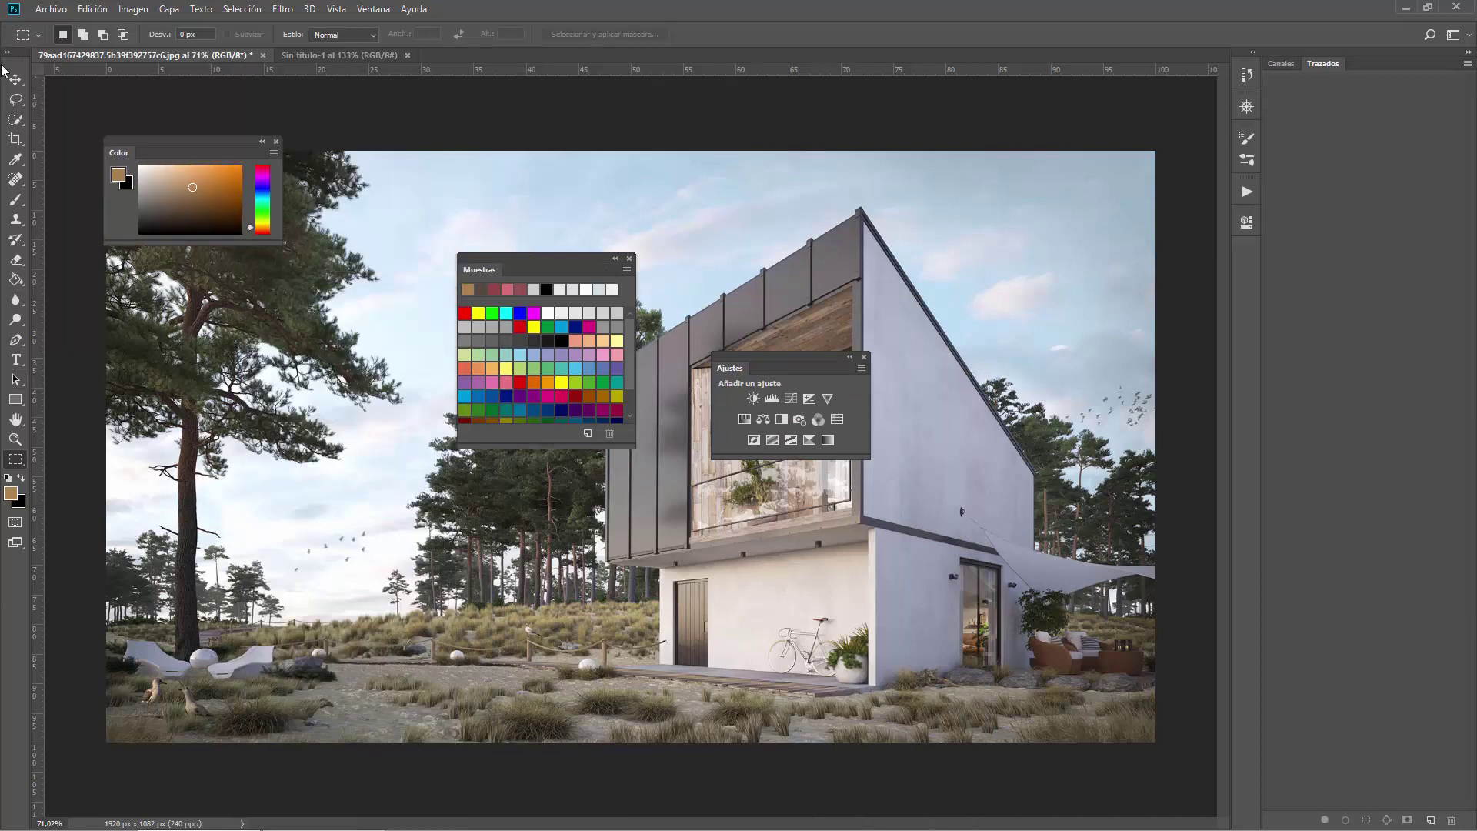
- Restore Lección Interfaz, show Herramientas preestablecidas, then restore the saved layout again
click(1470, 38)
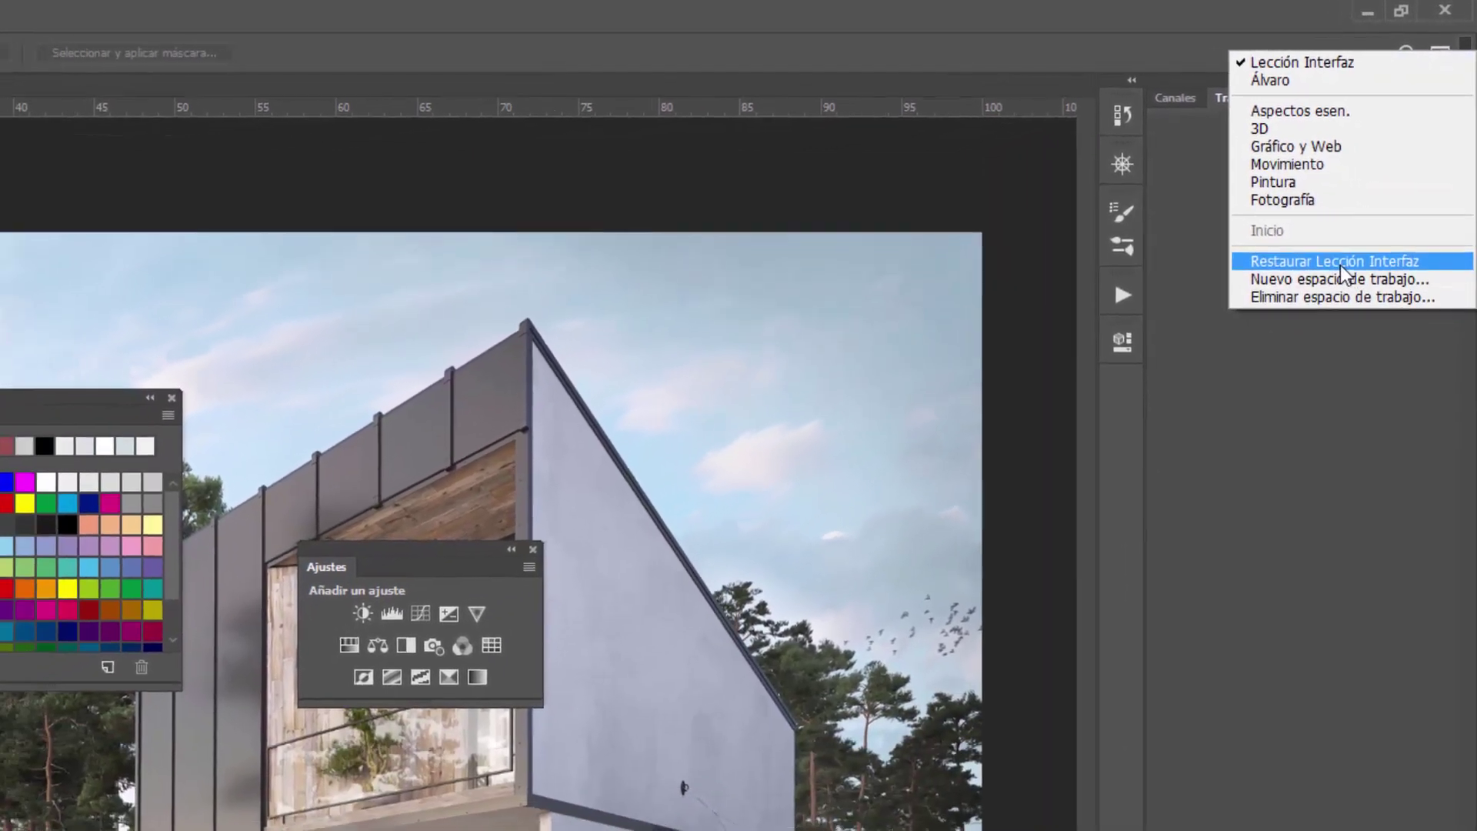
click(1343, 278)
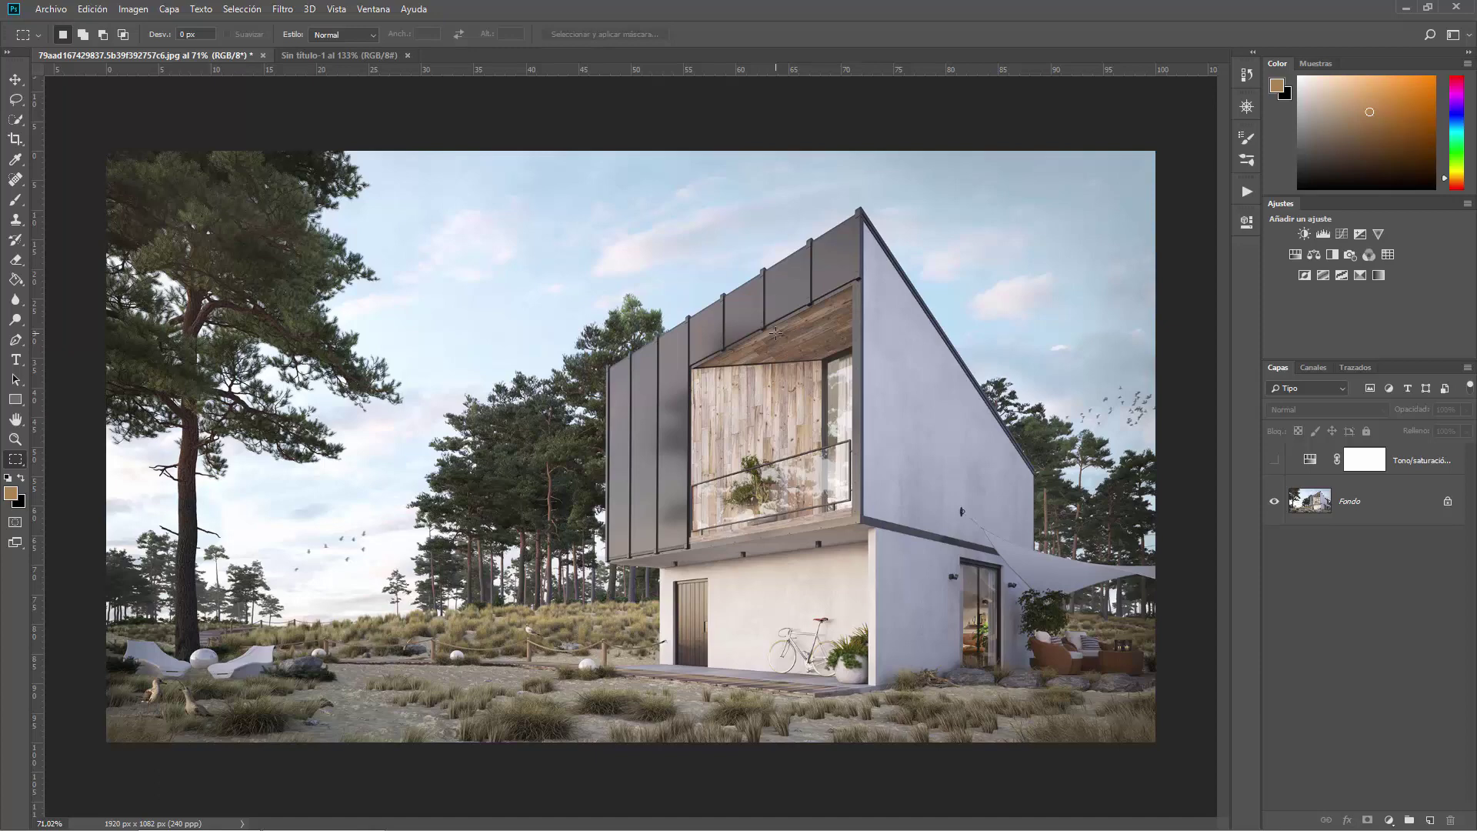
click(373, 9)
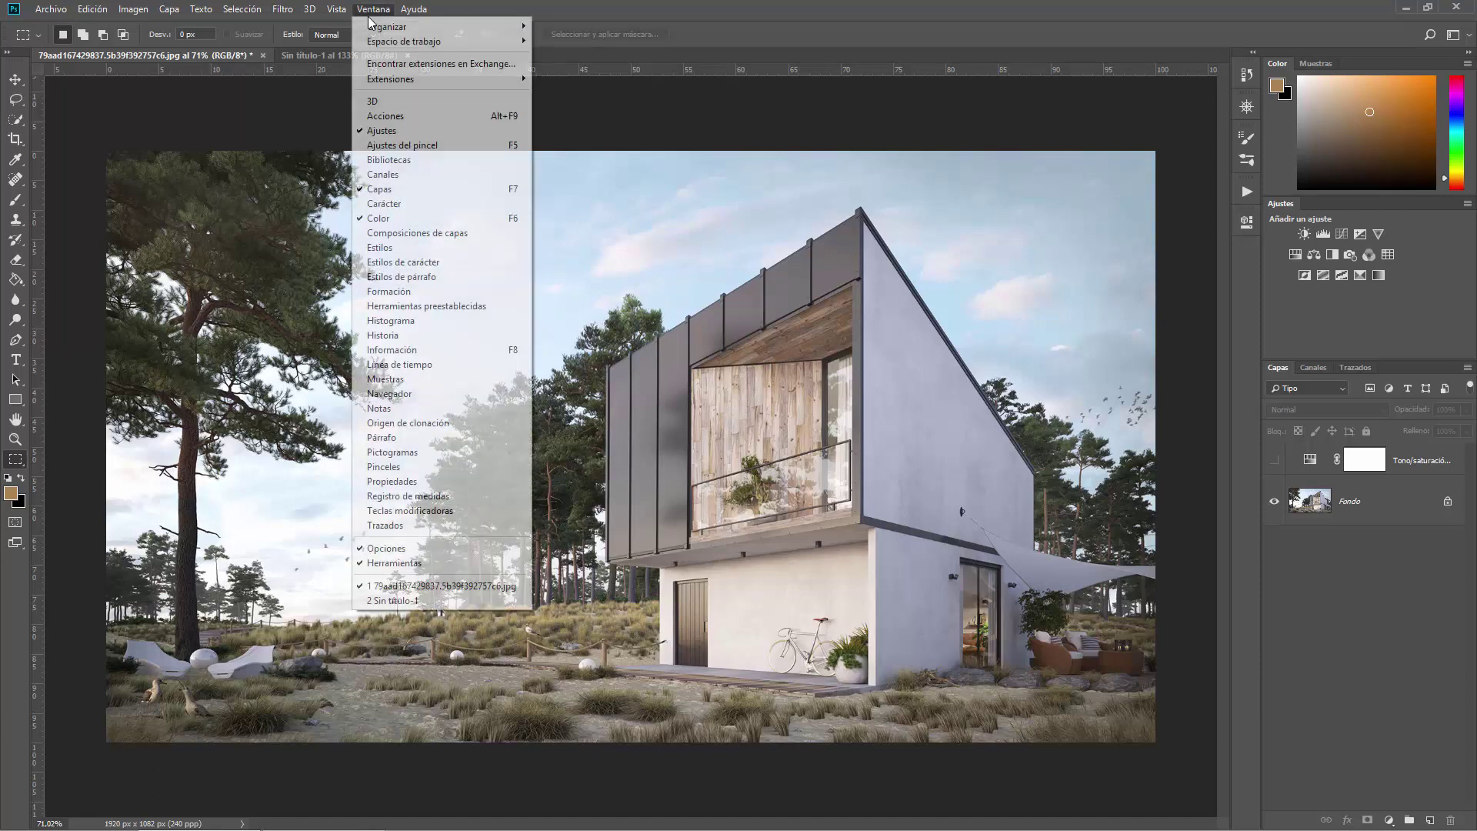
click(396, 308)
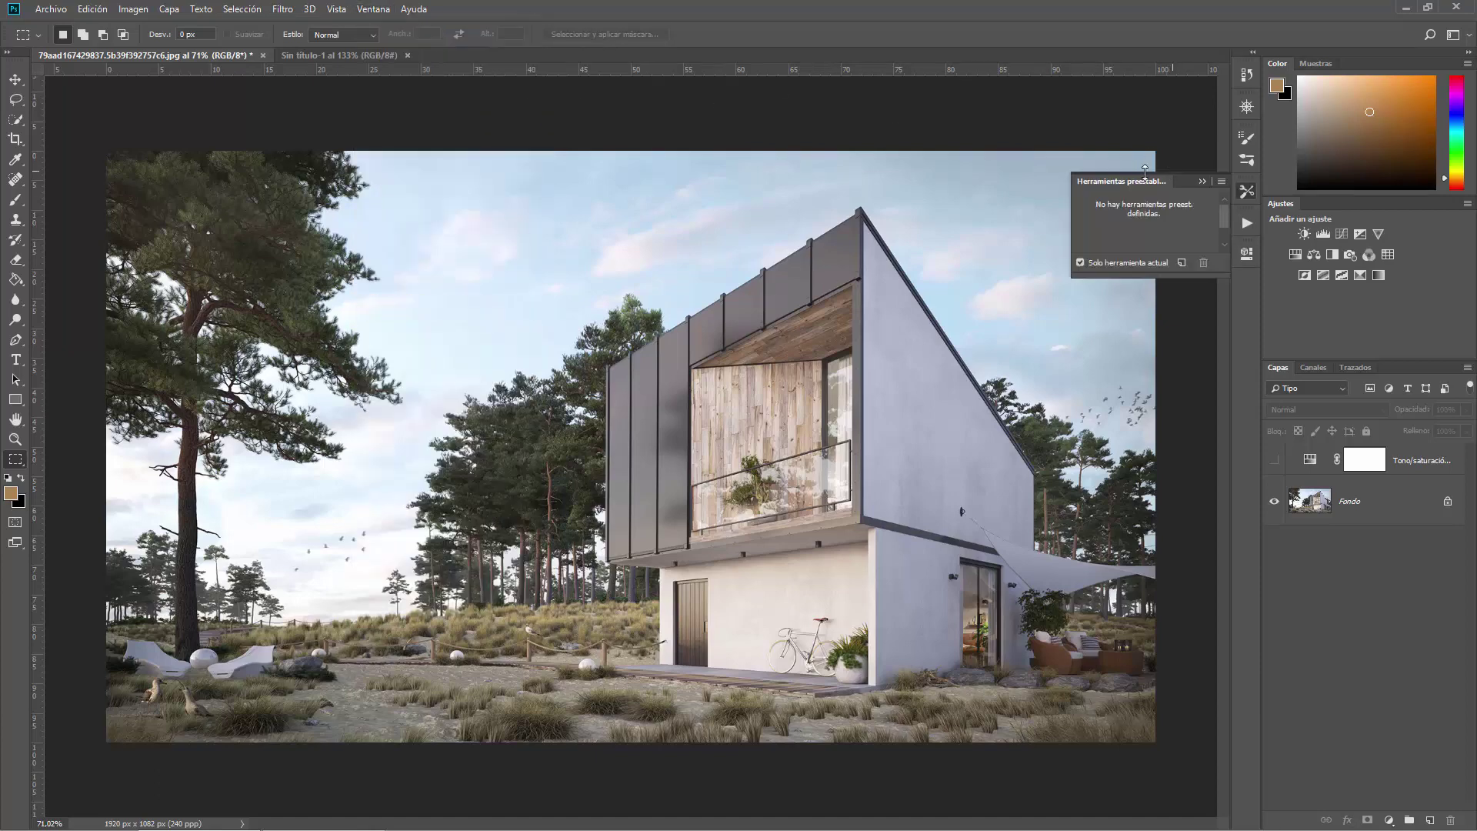
mouse_move(1134, 178)
mouse_down()
mouse_move(251, 228)
mouse_move(108, 132)
mouse_move(126, 105)
mouse_up()
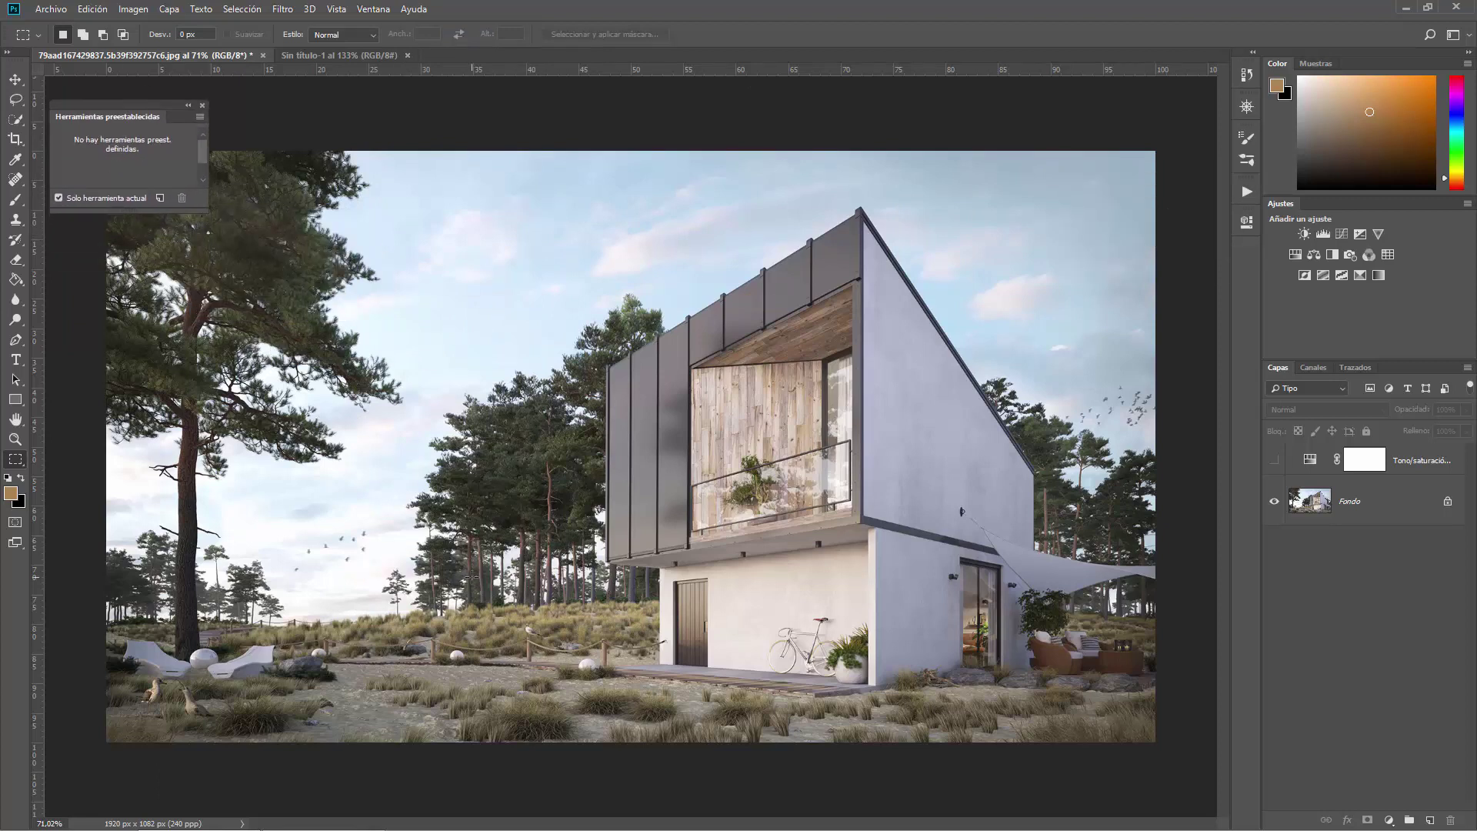
click(1470, 40)
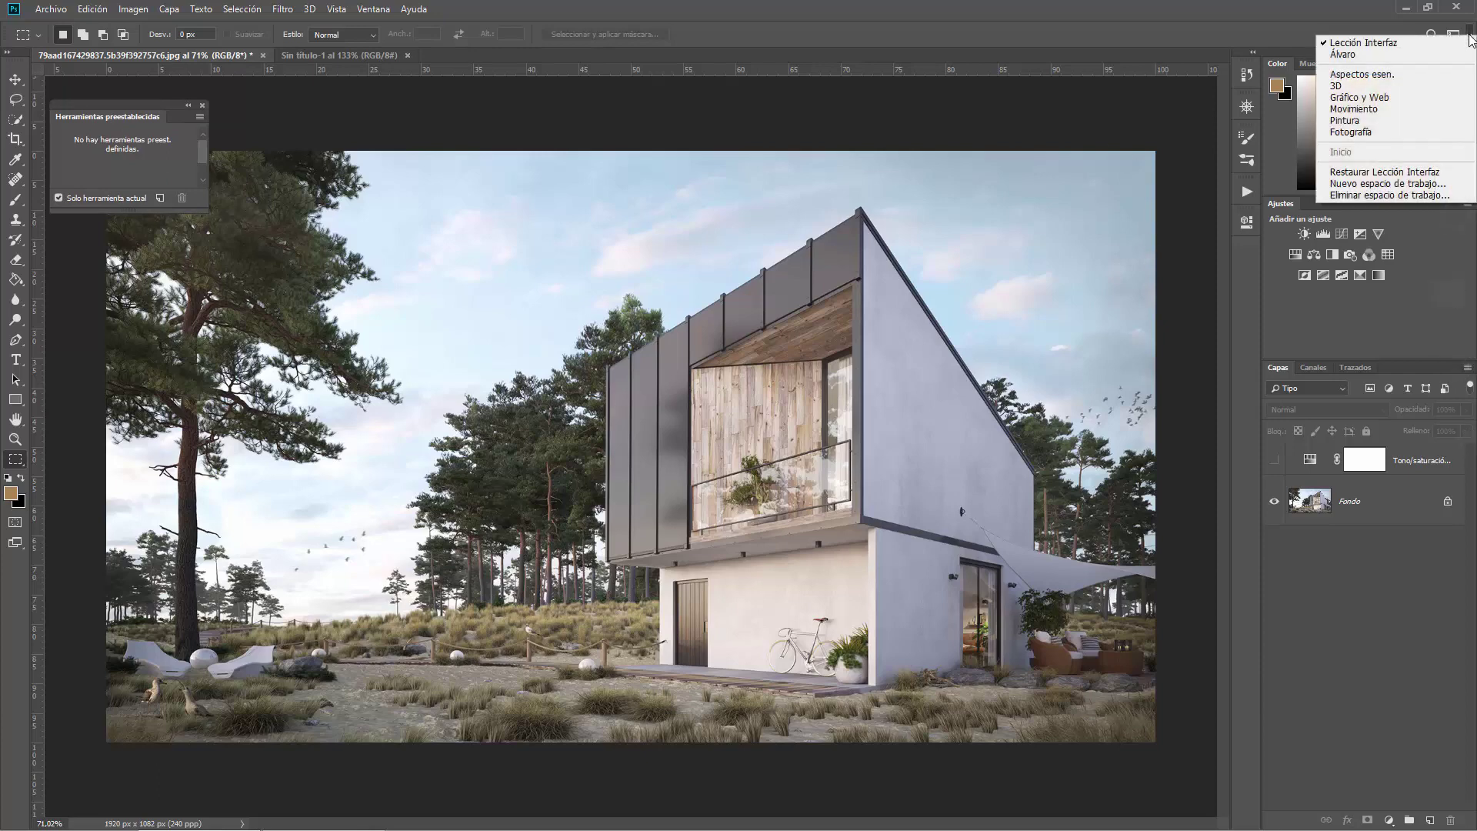
click(1384, 172)
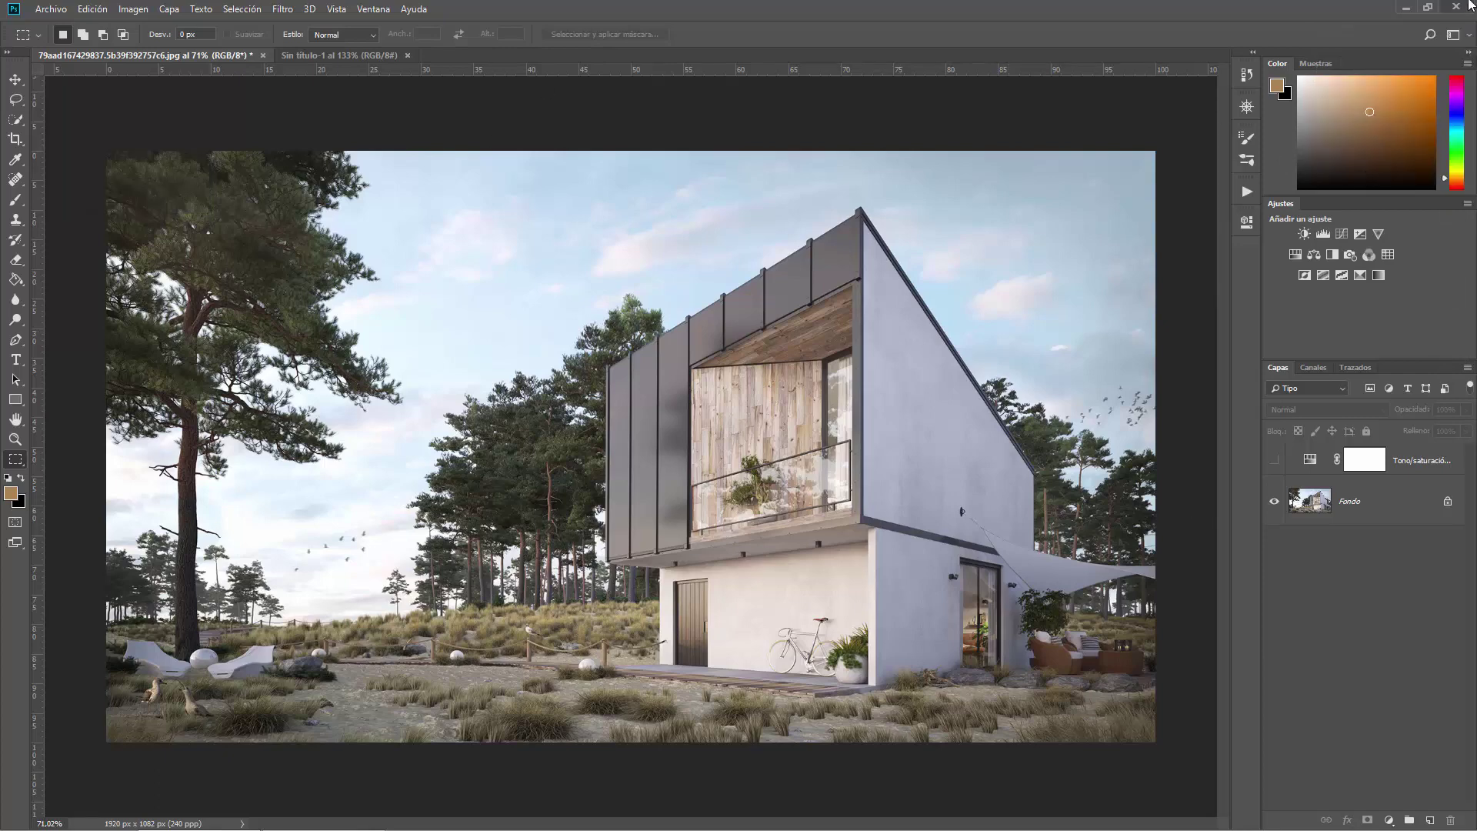
click(367, 11)
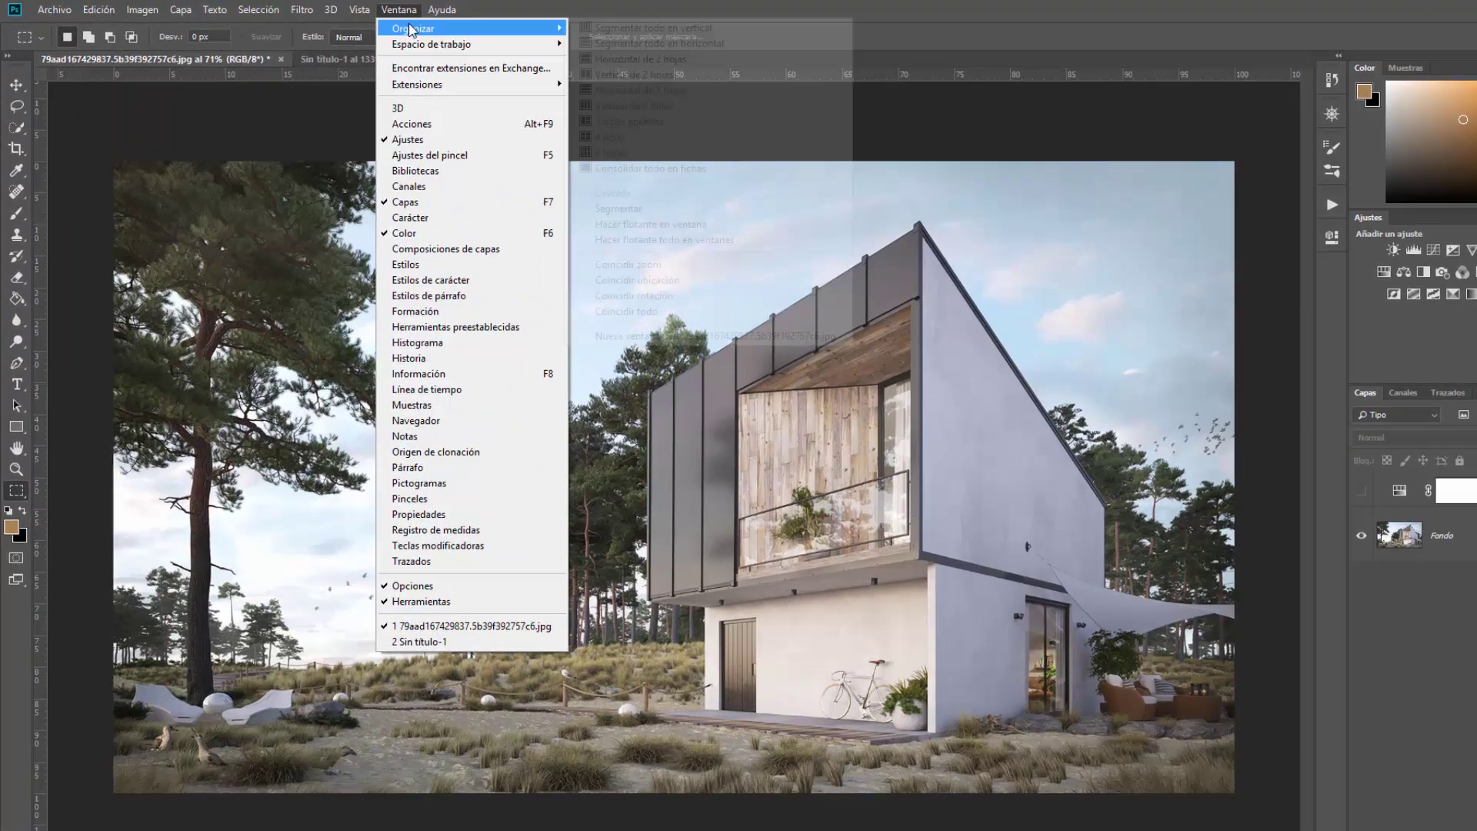
mouse_move(660, 67)
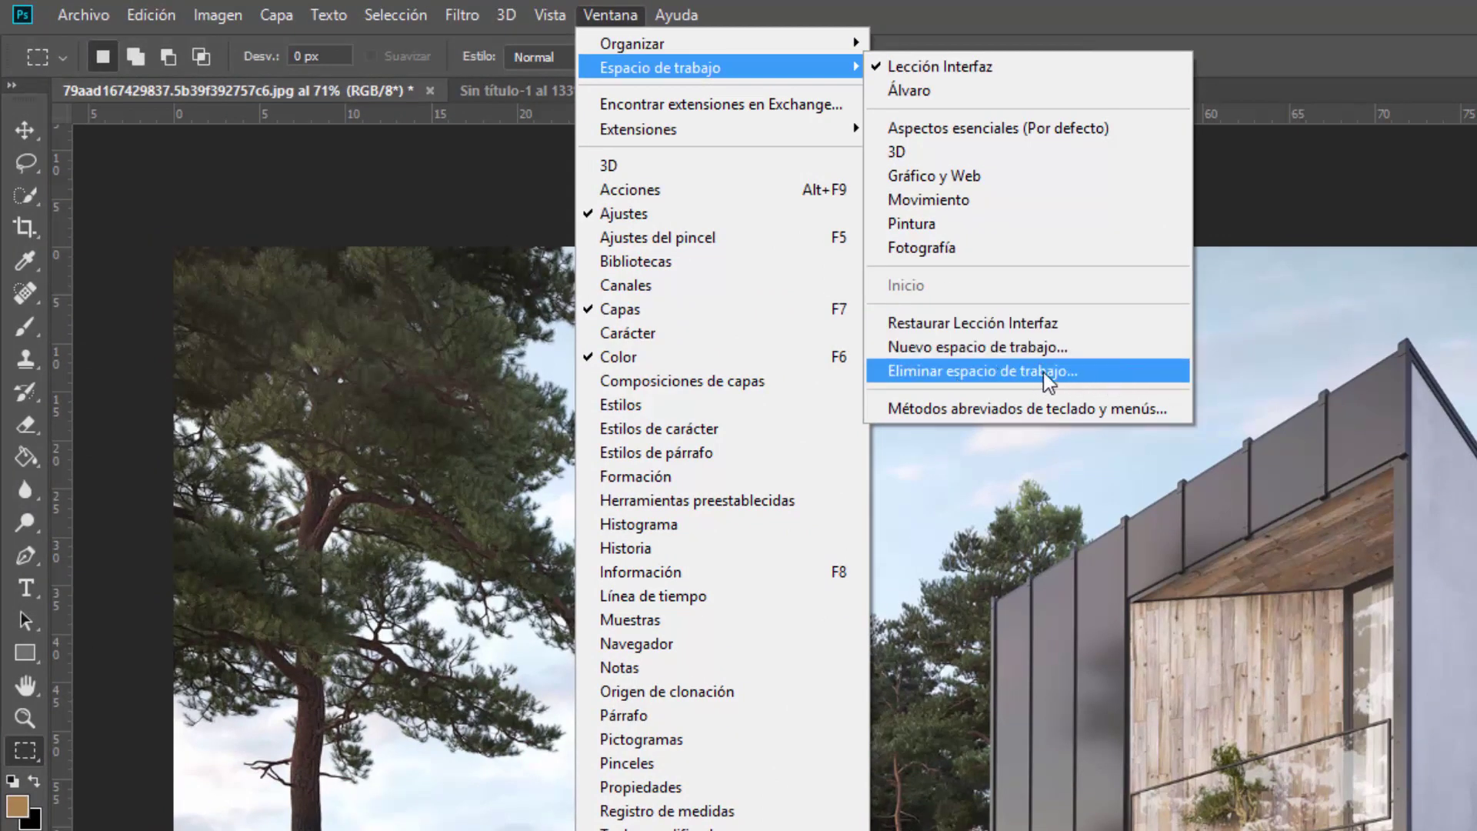
- Delete the personal custom workspace through the workspace deletion dialog
click(1035, 373)
click(1225, 384)
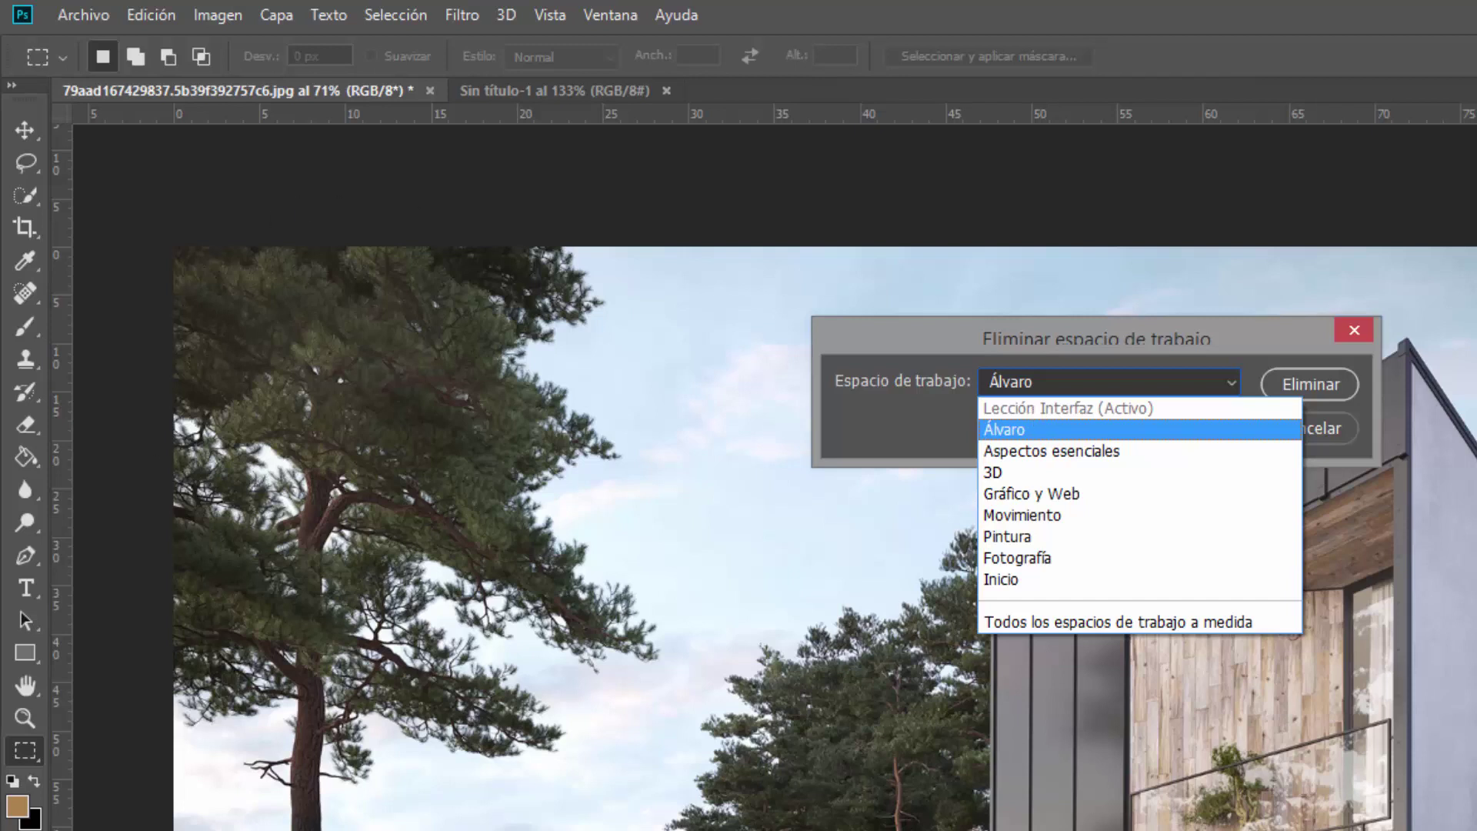
click(1011, 430)
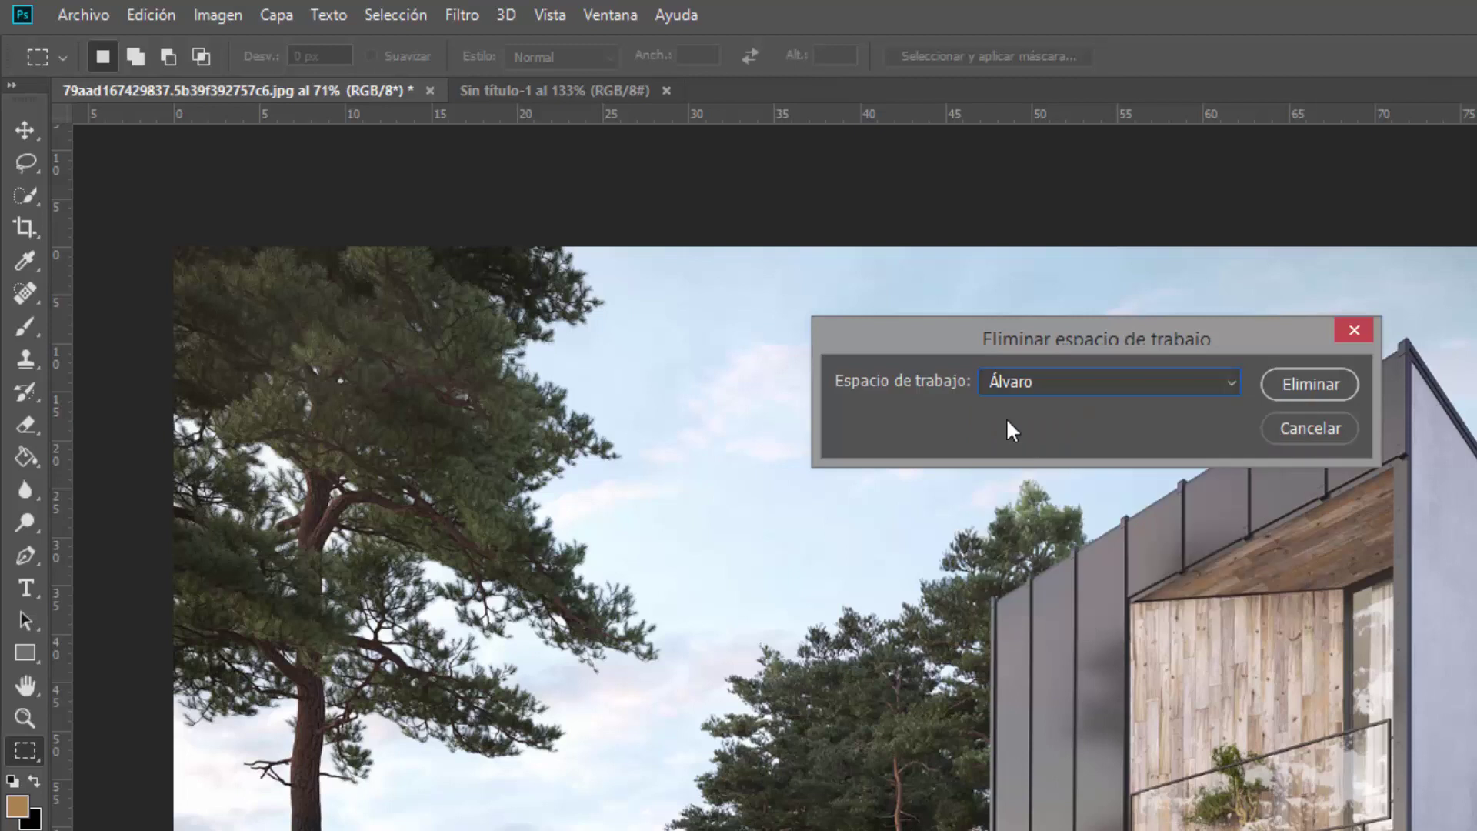
click(1311, 394)
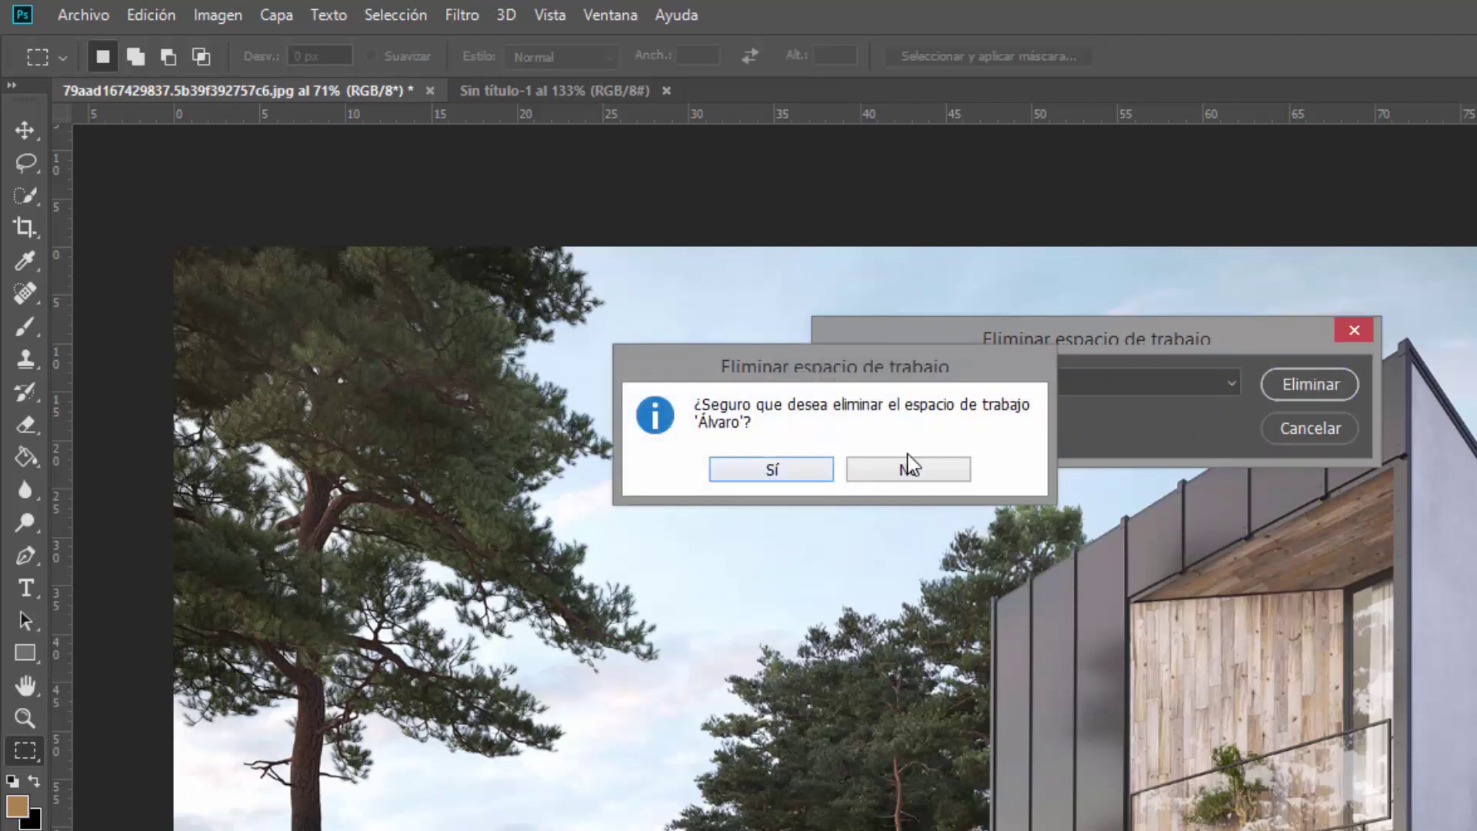
click(777, 471)
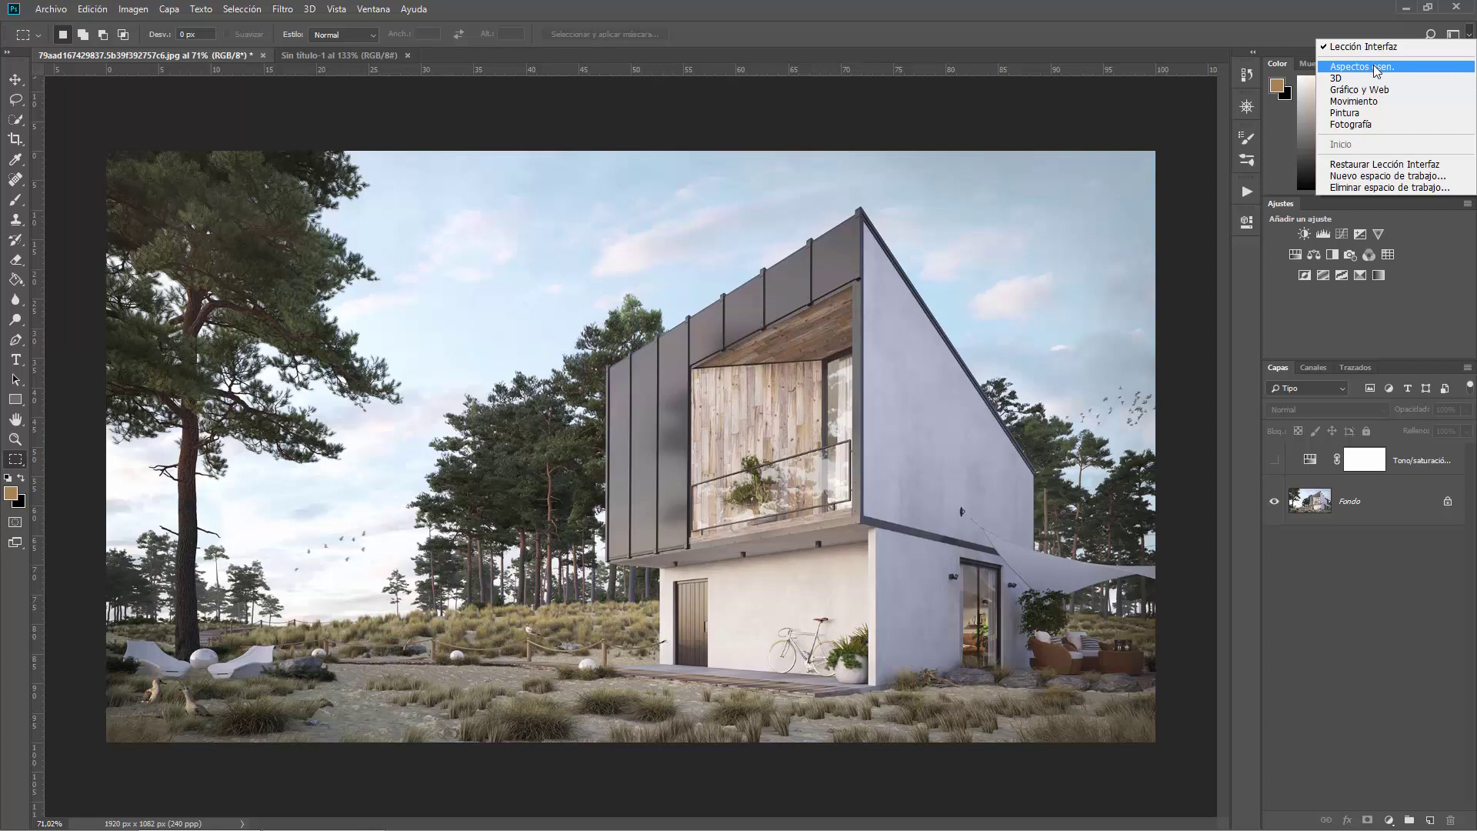
- Switch to Aspectos esenciales, delete Lección Interfaz, and check the remaining workspace list
click(1376, 70)
click(1454, 34)
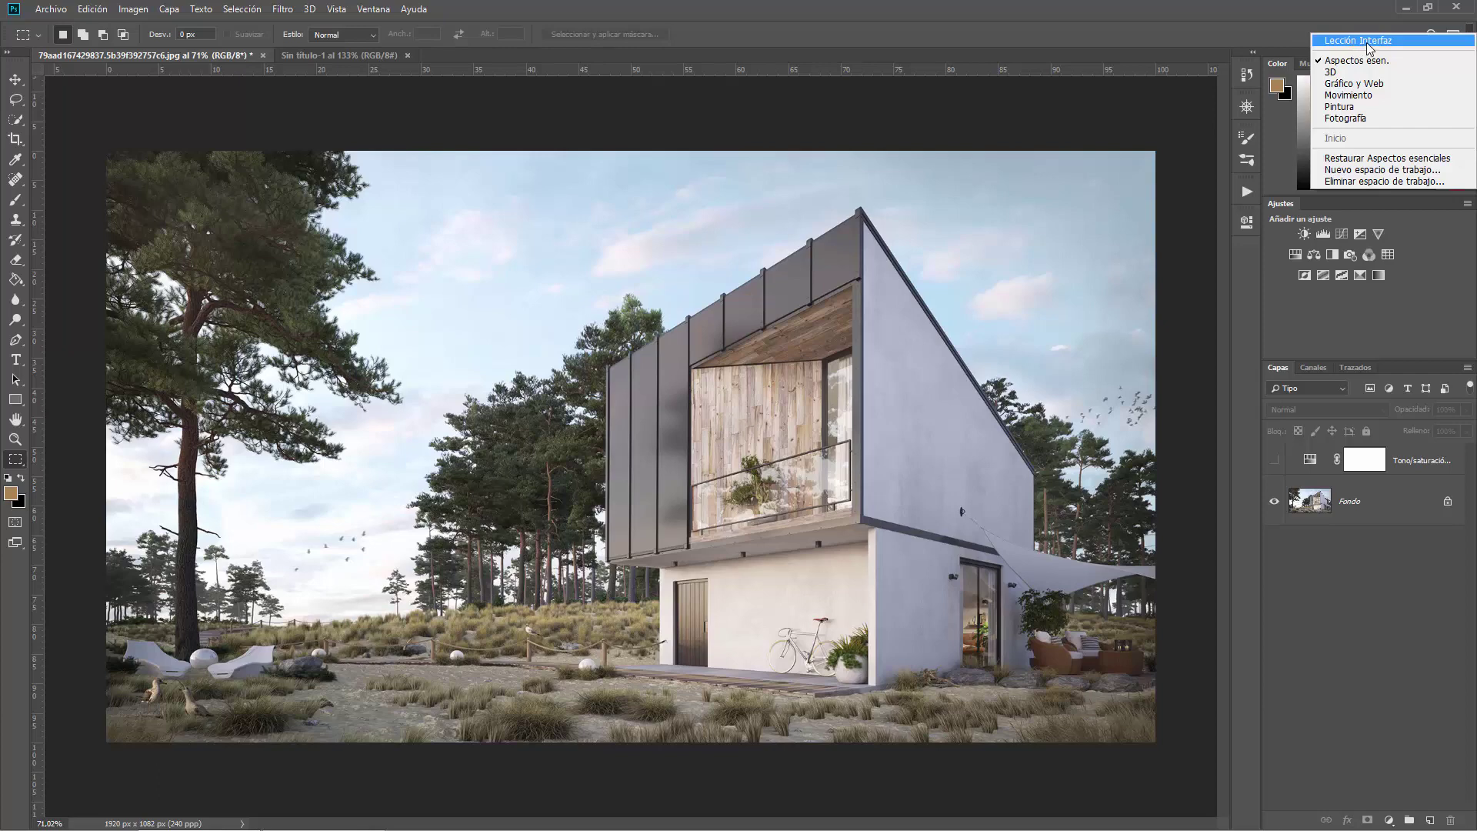
click(1363, 184)
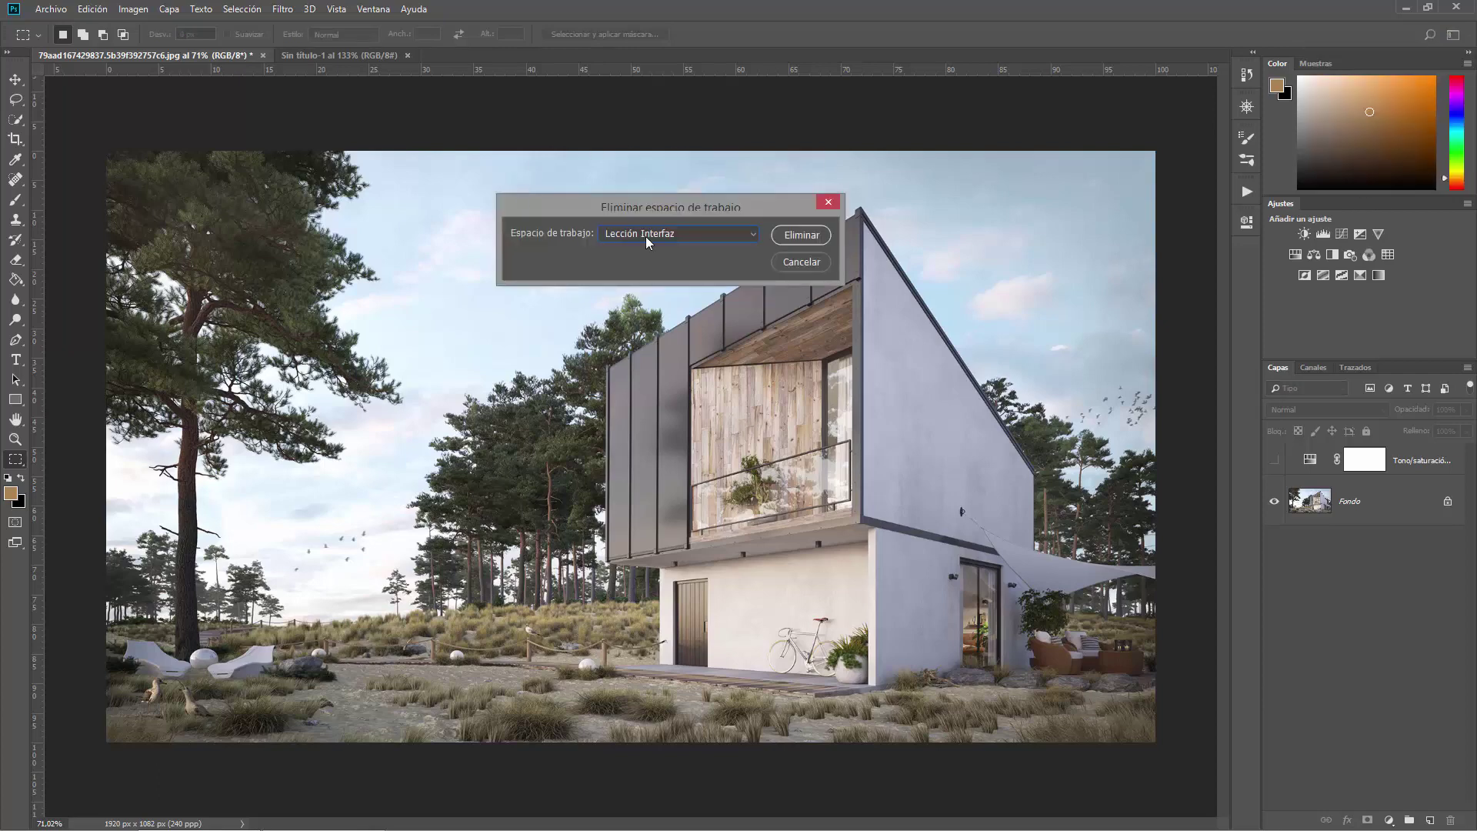
click(817, 239)
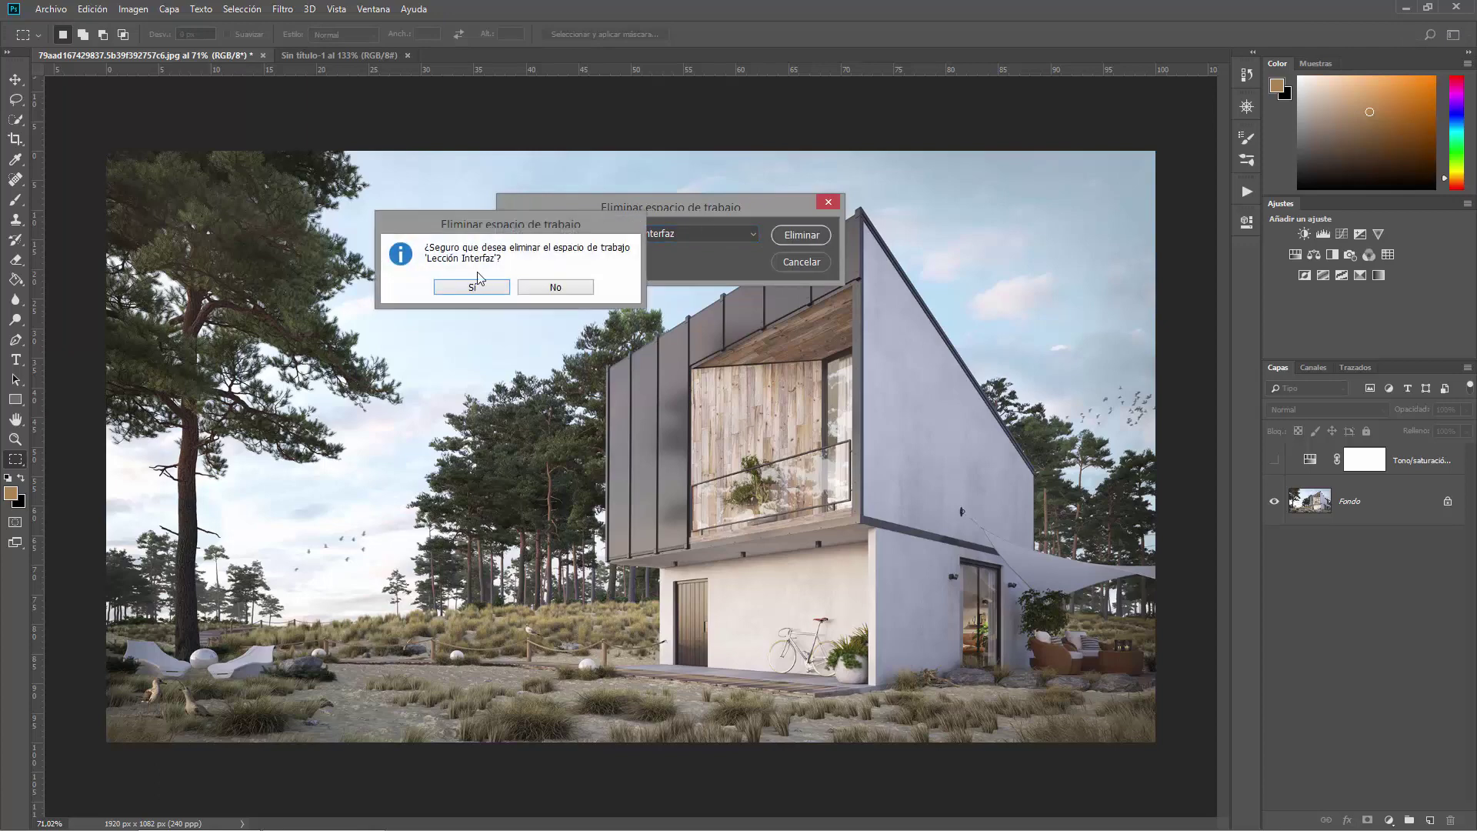
click(477, 284)
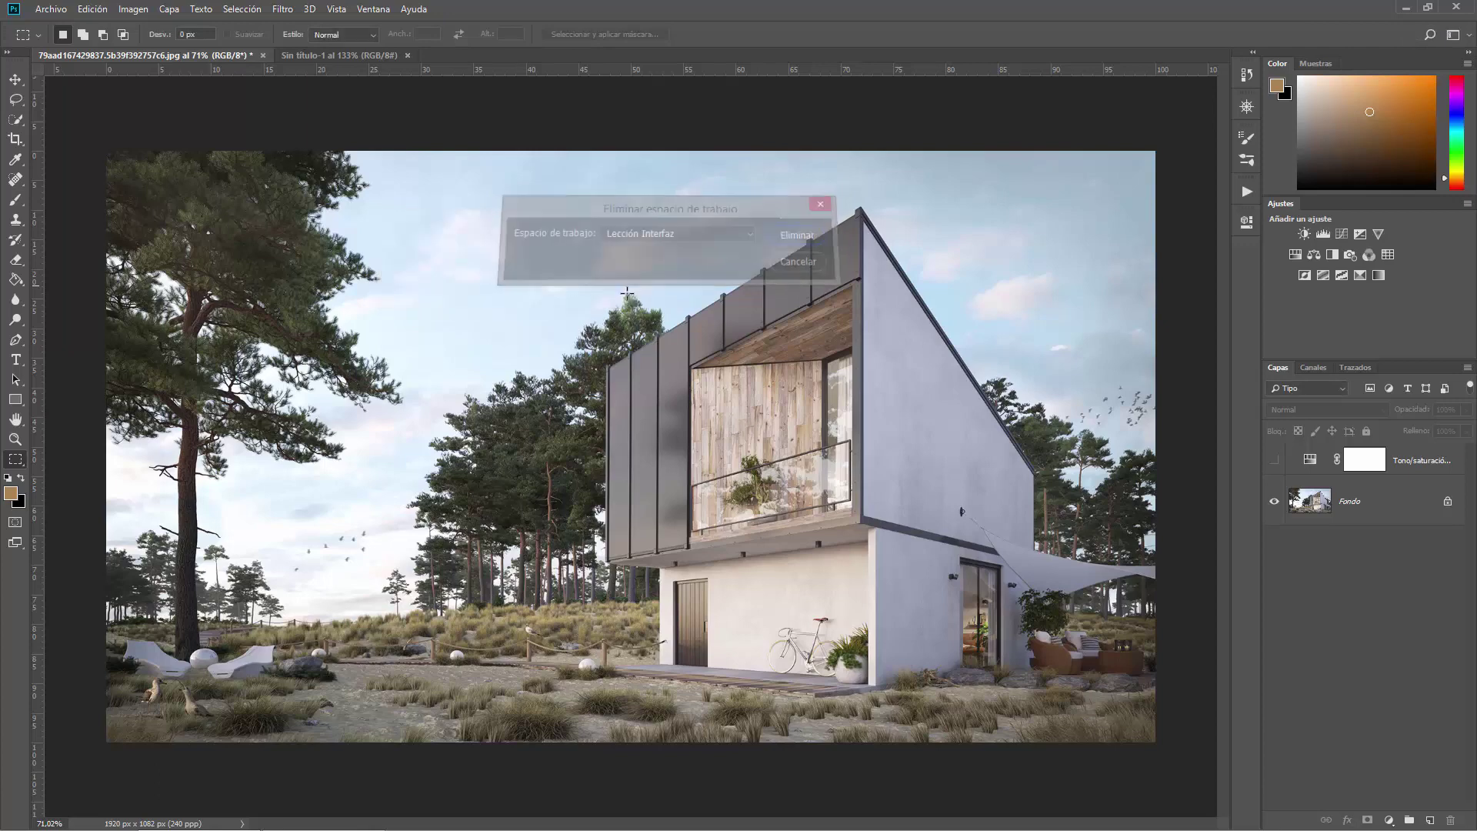
click(1468, 35)
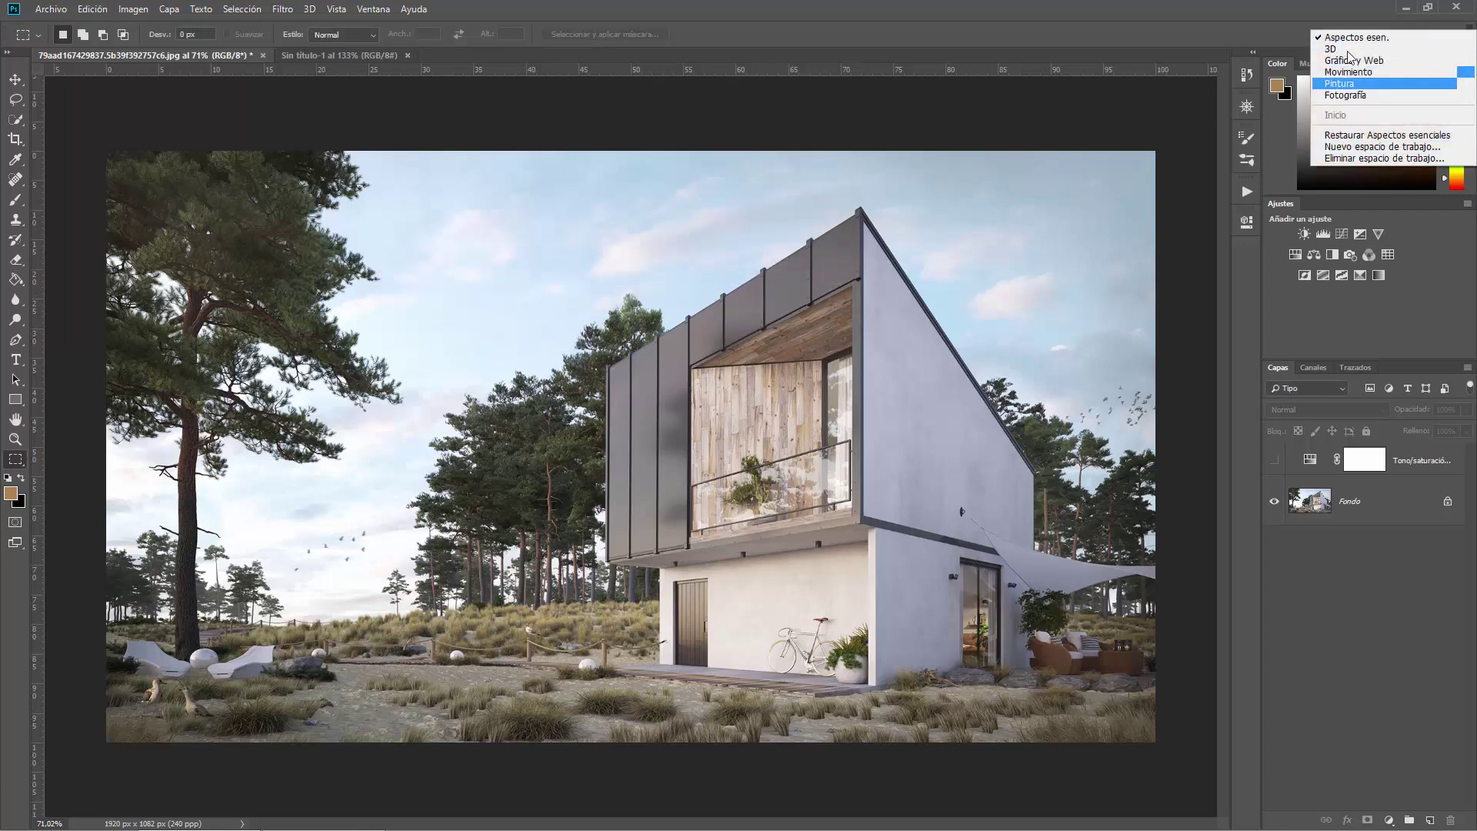
- Close the workspace list and show the standard, full screen with menu bar, and full screen modes
click(910, 29)
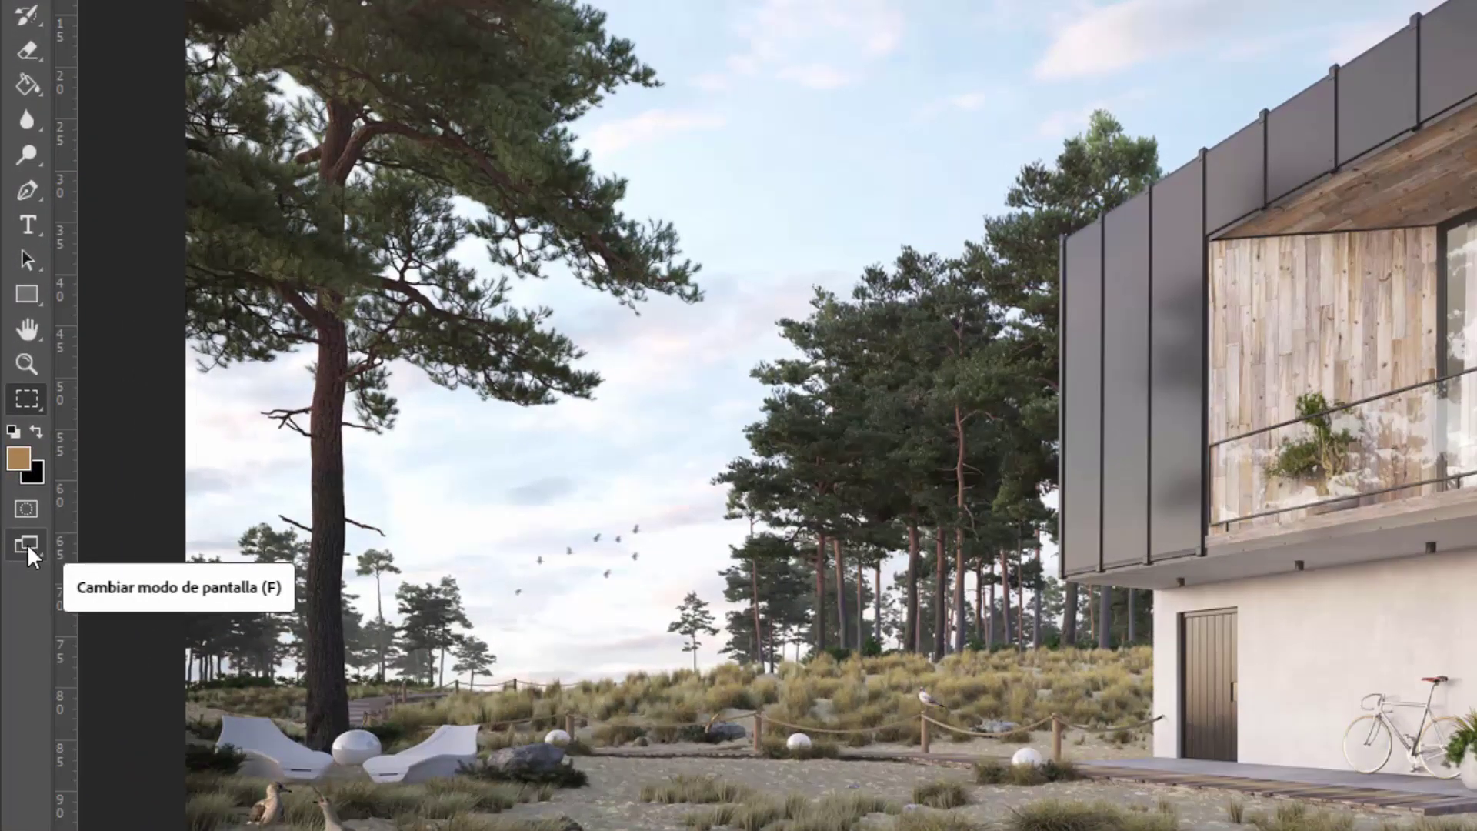
drag(26, 543, 238, 547)
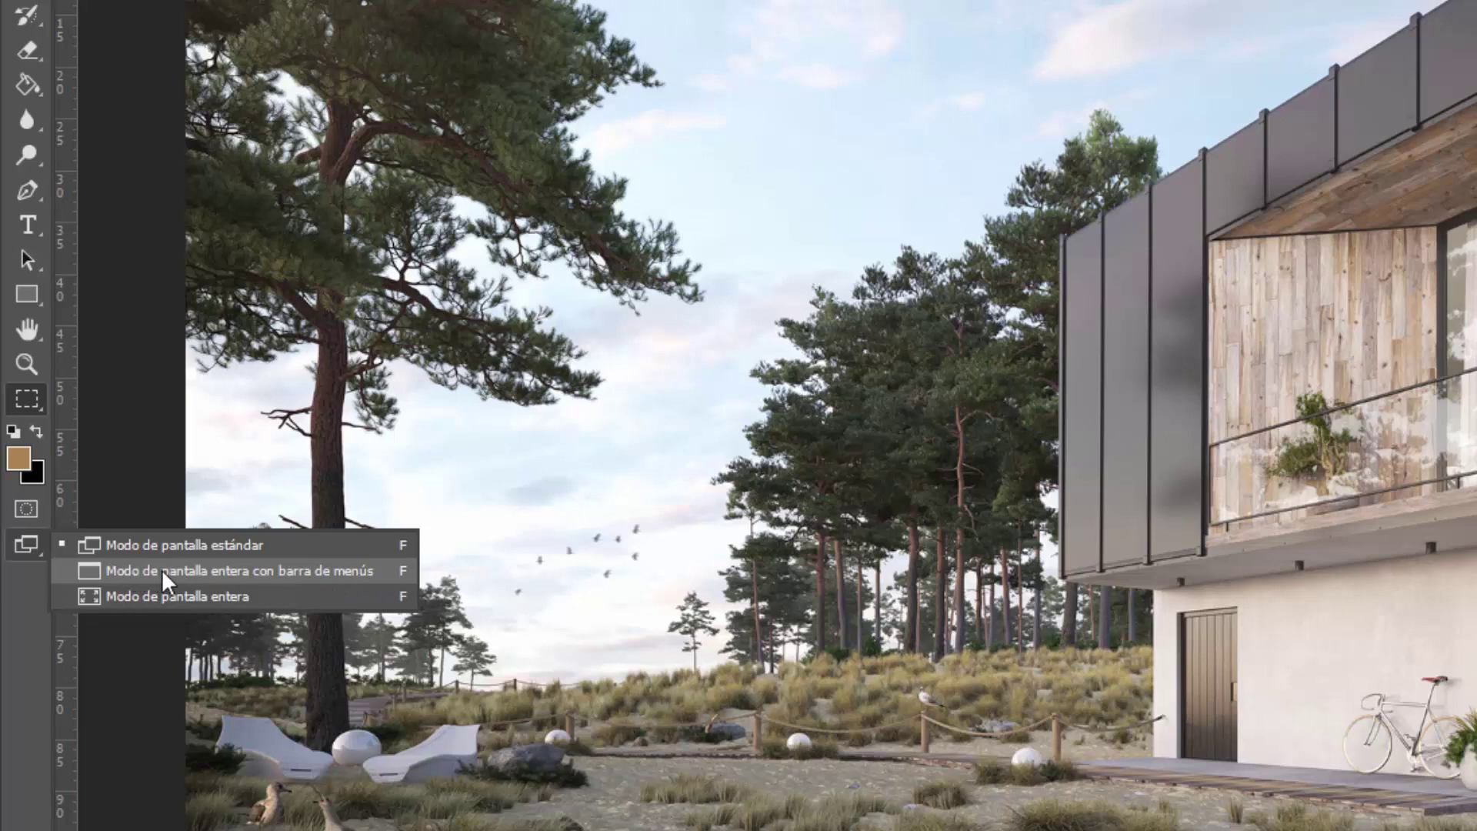
- Switch to full screen with menu bar, refit the image, then confirm plain full screen mode
click(349, 569)
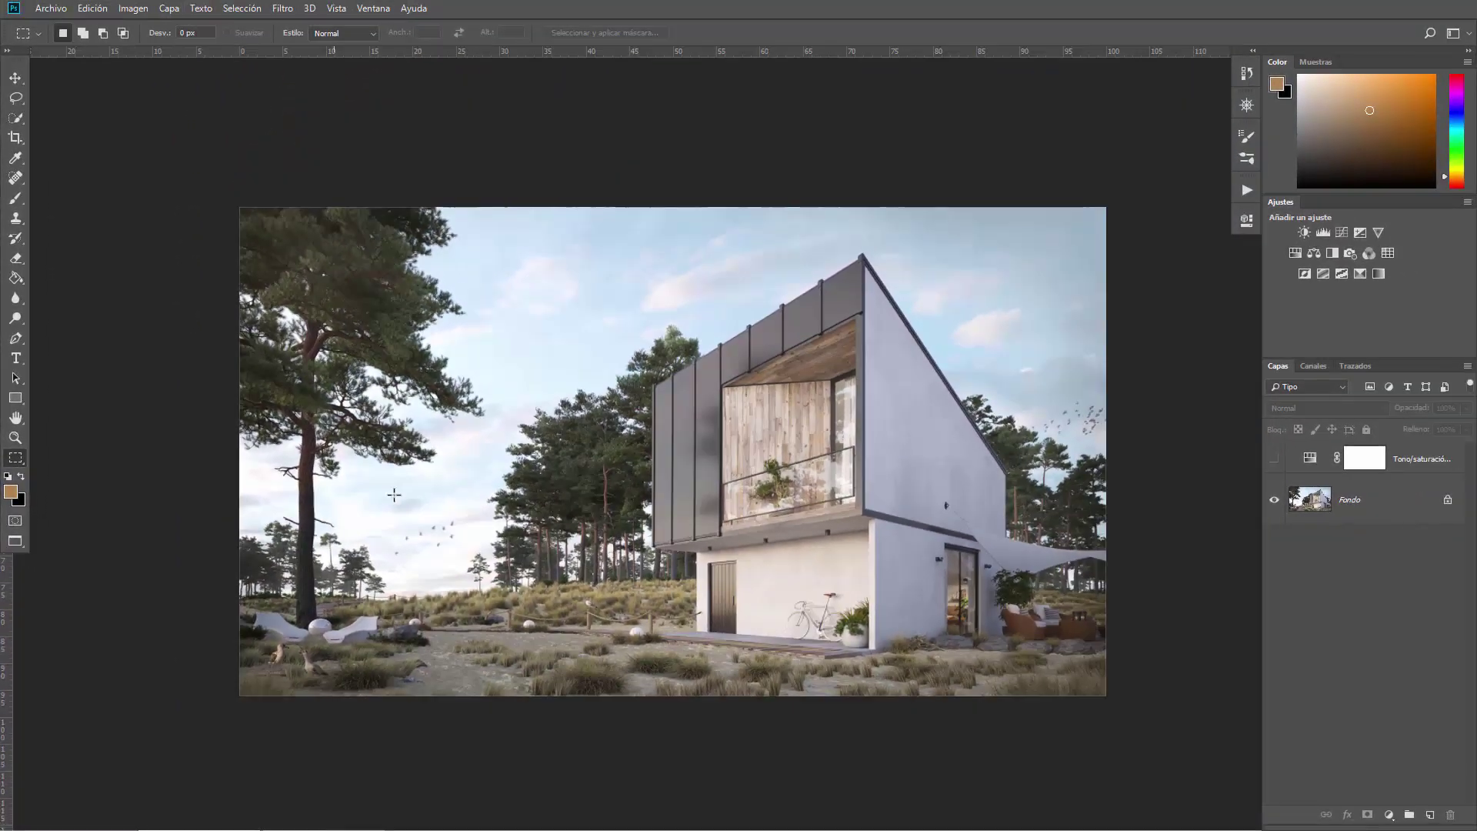
key(ctrl+plus)
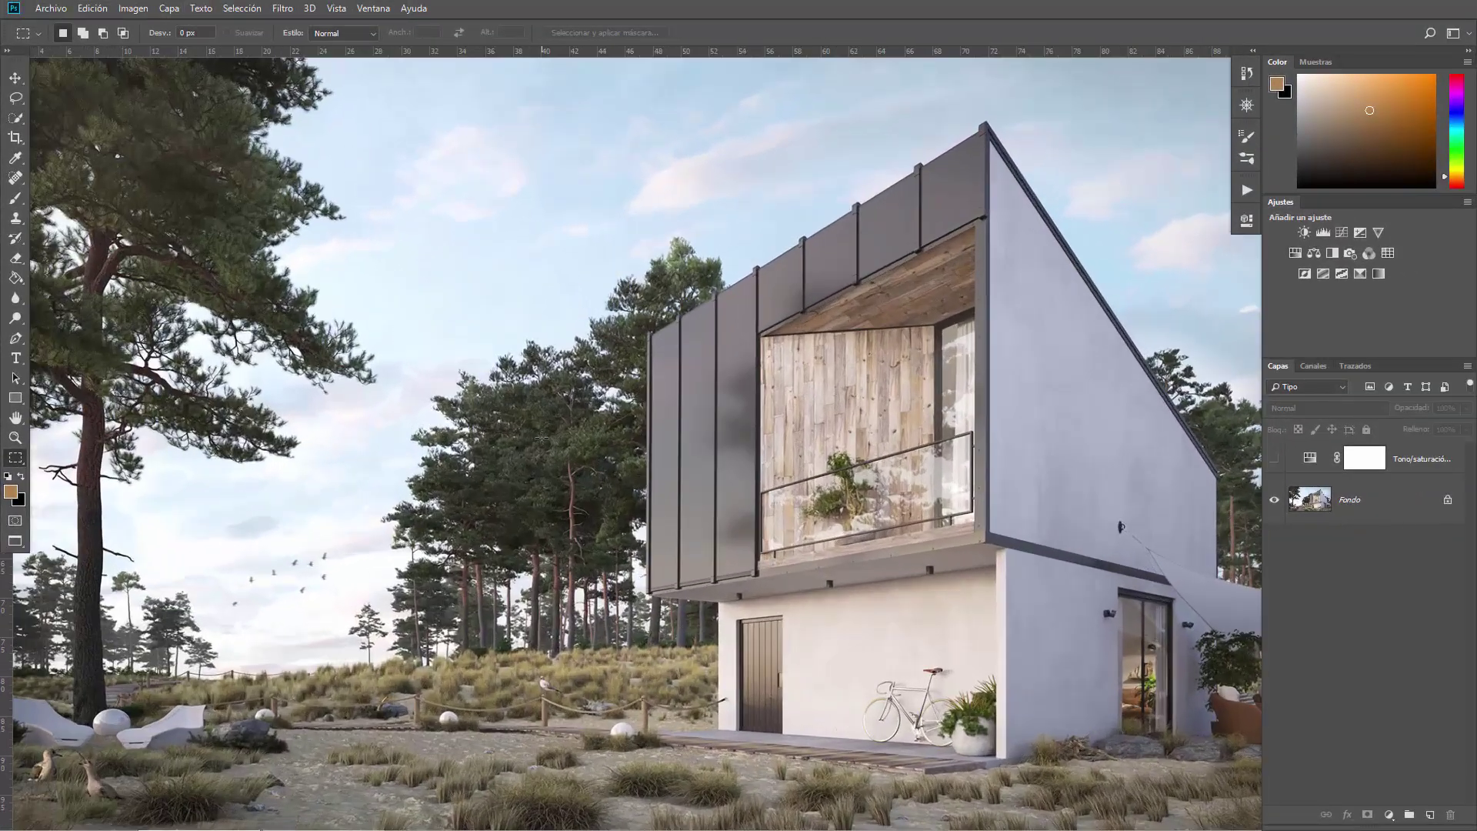
key(ctrl+0)
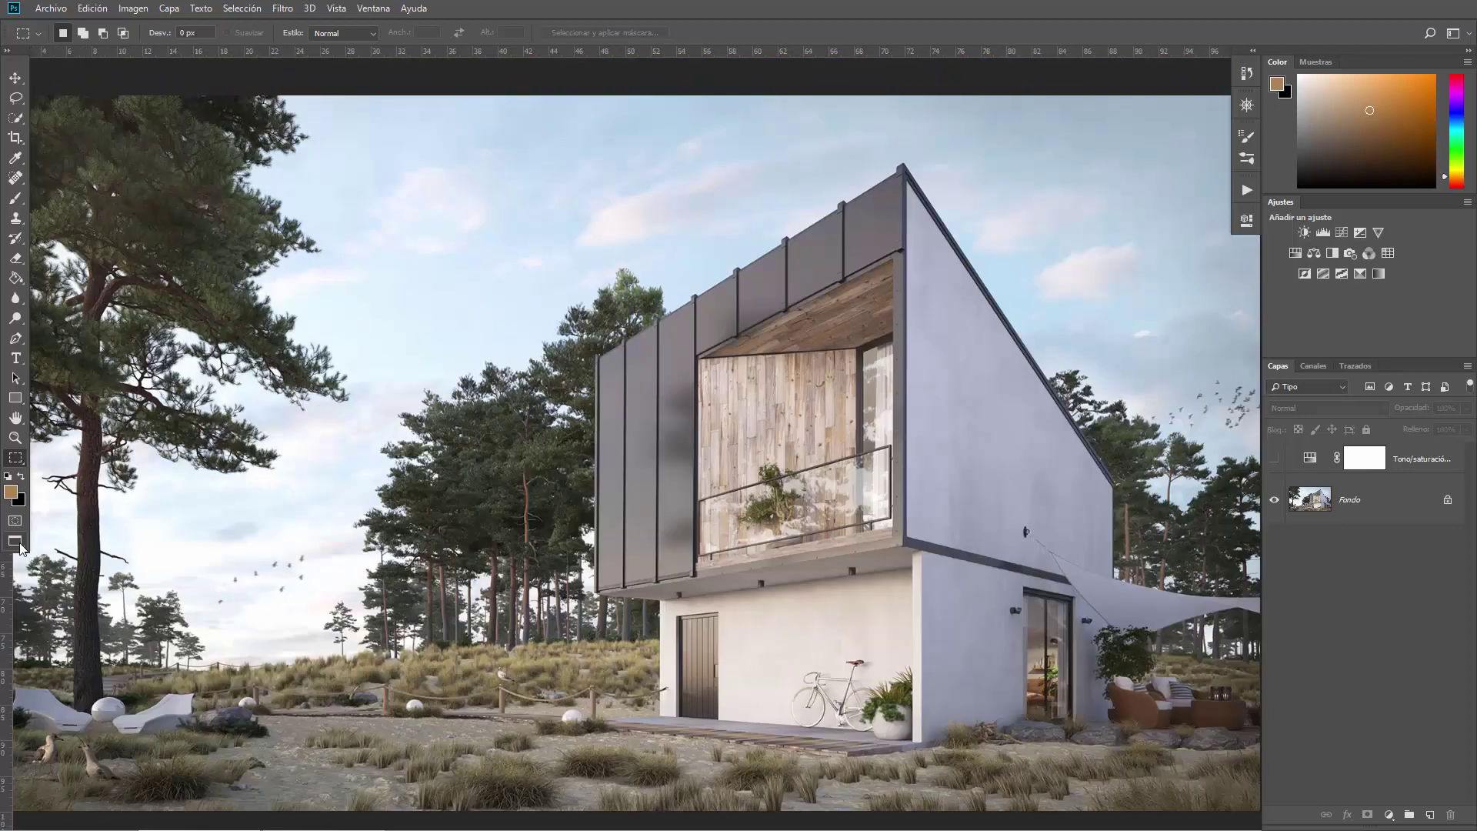
right_click(21, 548)
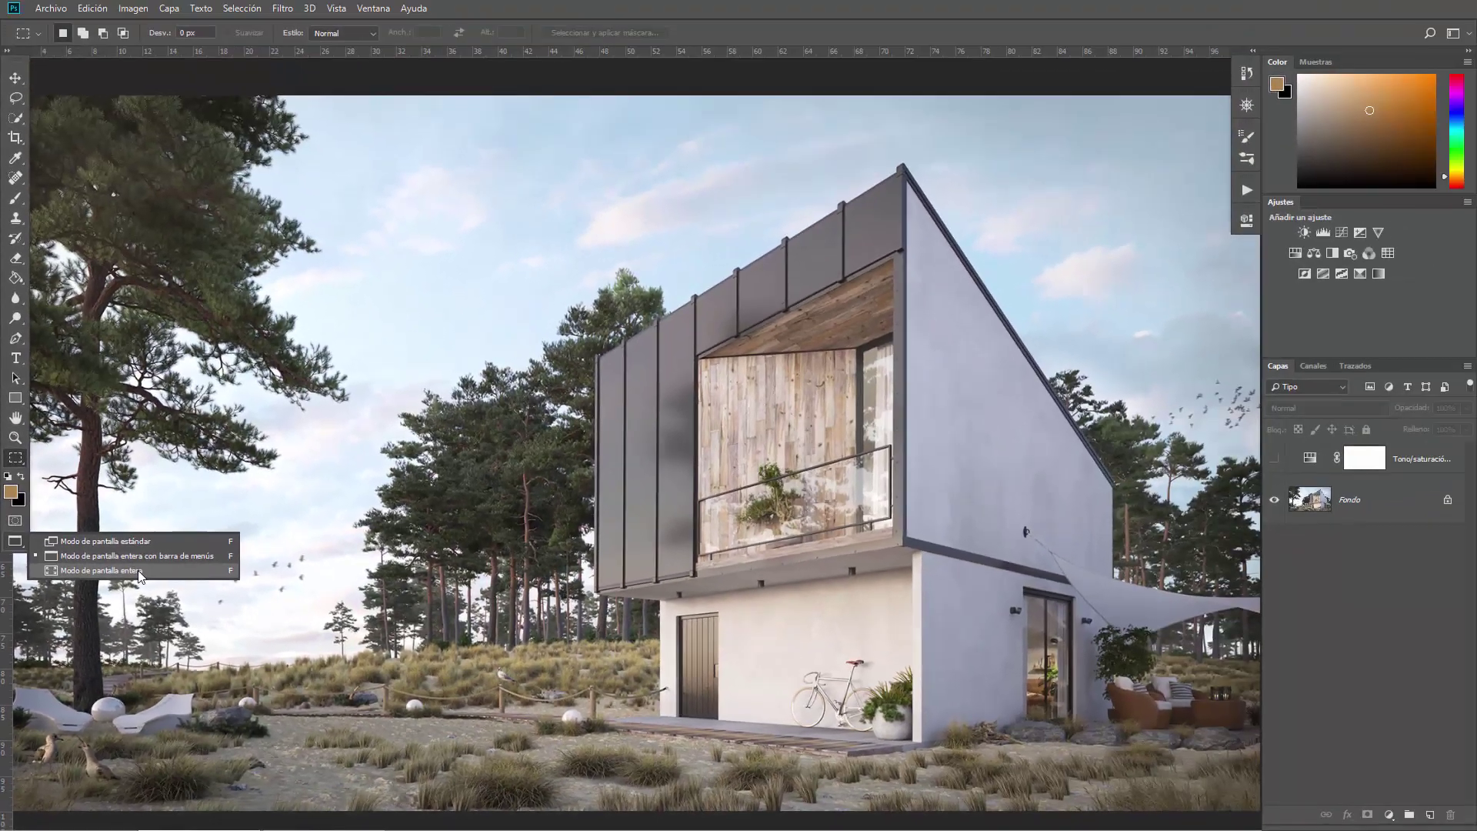
click(141, 571)
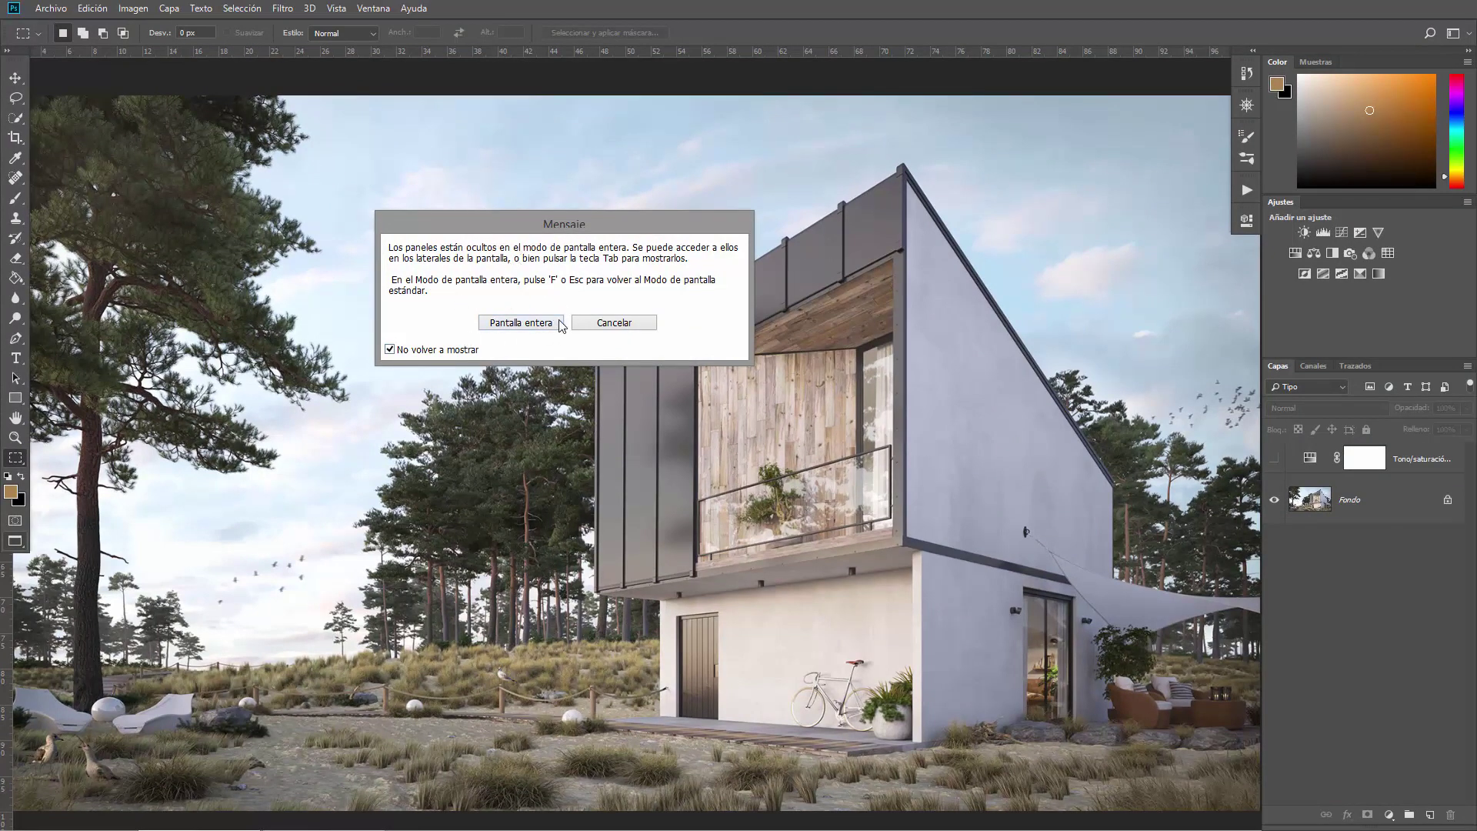
click(485, 323)
- Cycle the screen modes with F, ending in full screen with menus and panels hidden
scroll(749, 456, up, 1)
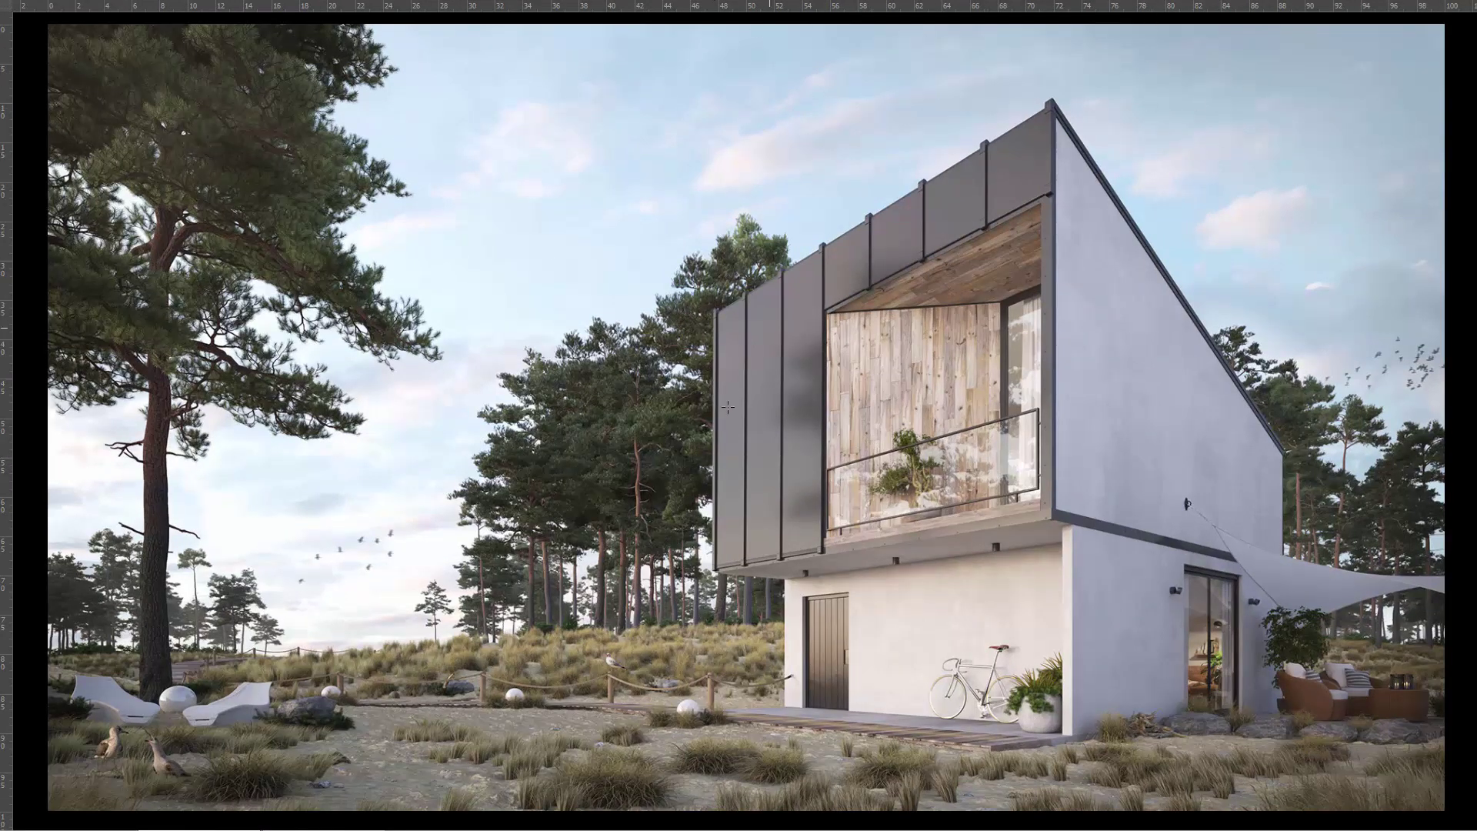
scroll(729, 406, up, 3)
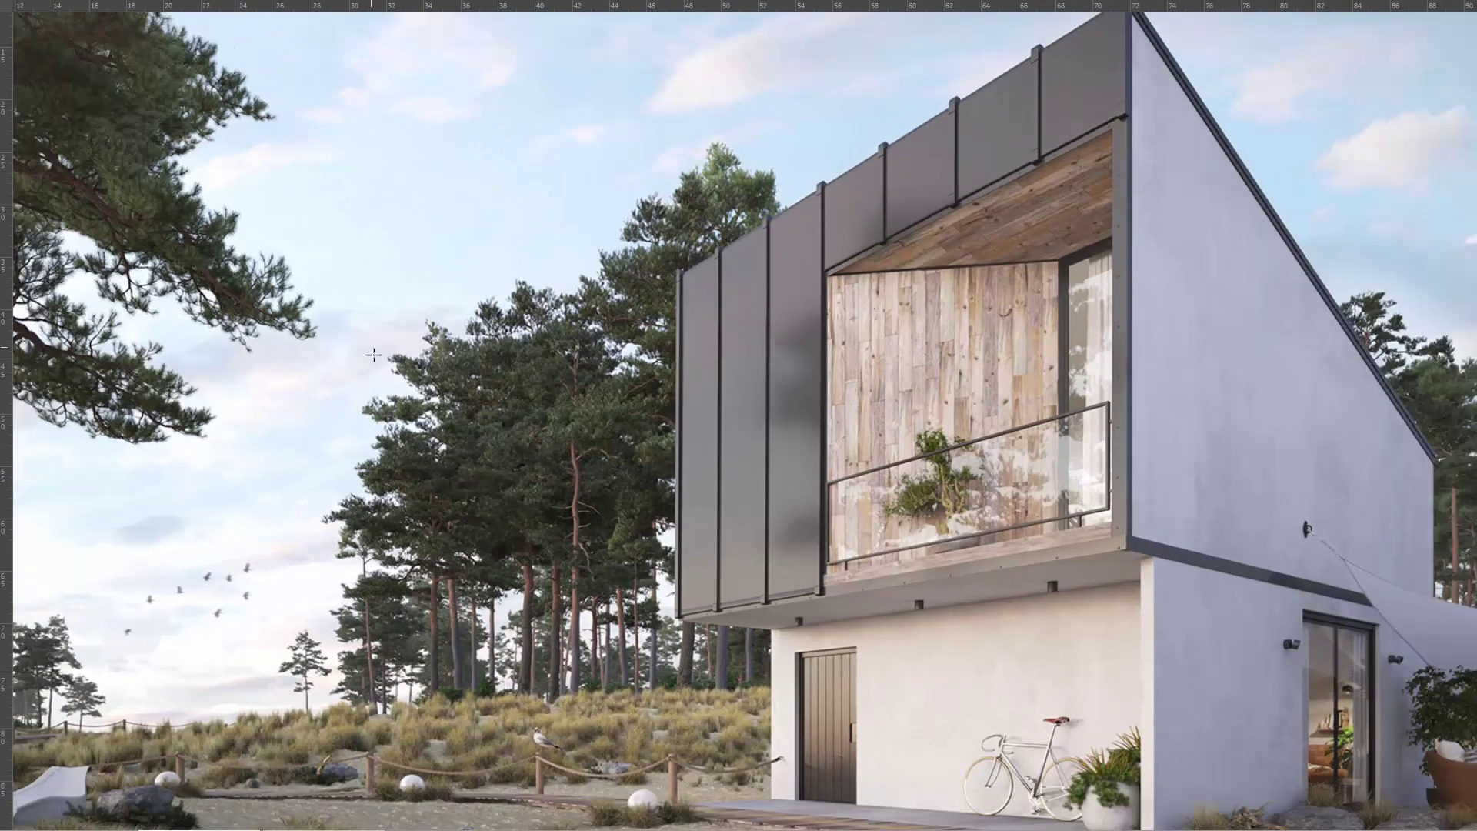
scroll(485, 300, down, 2)
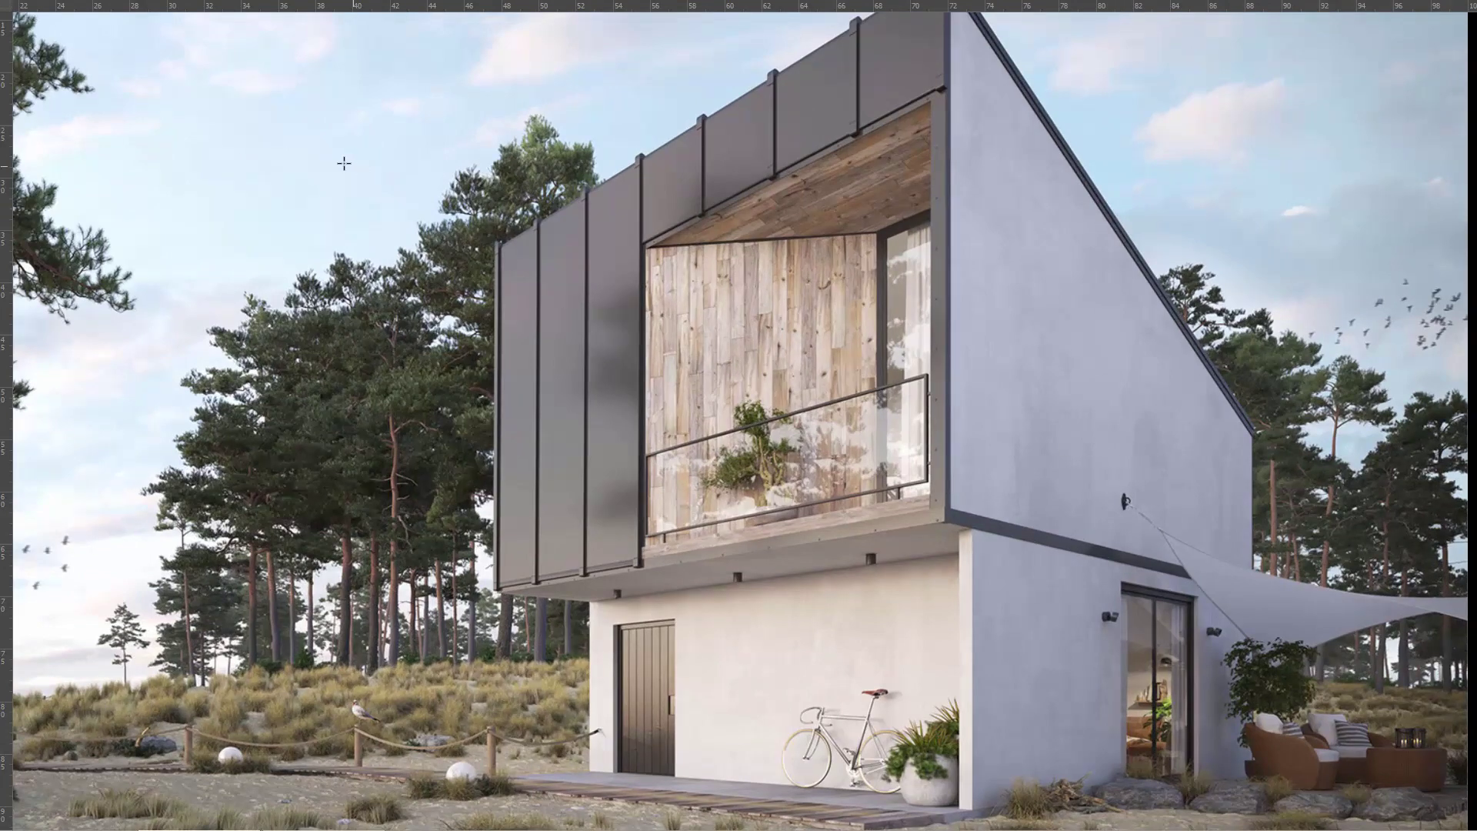
scroll(806, 547, down, 3)
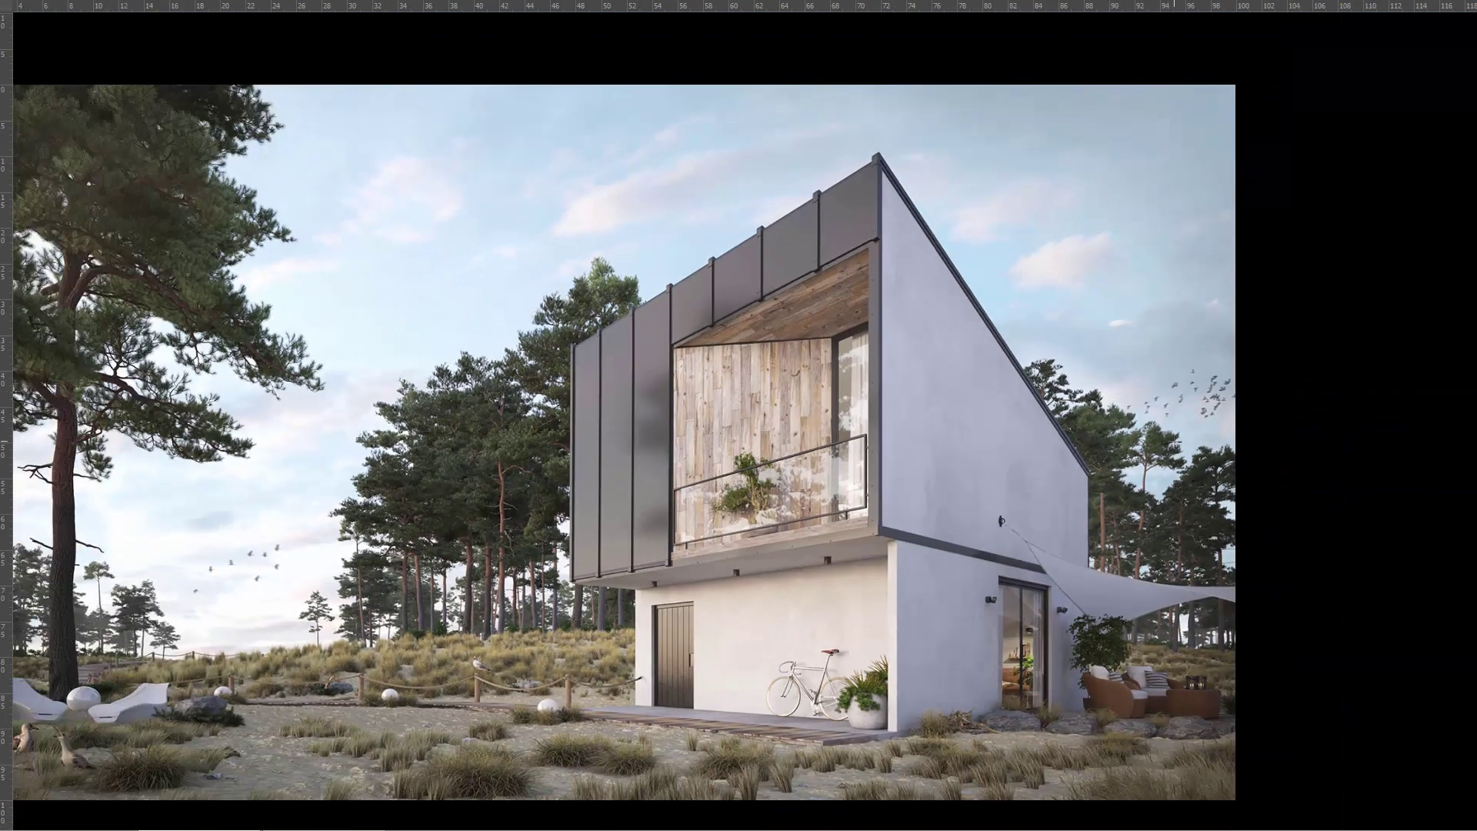
scroll(617, 332, up, 1)
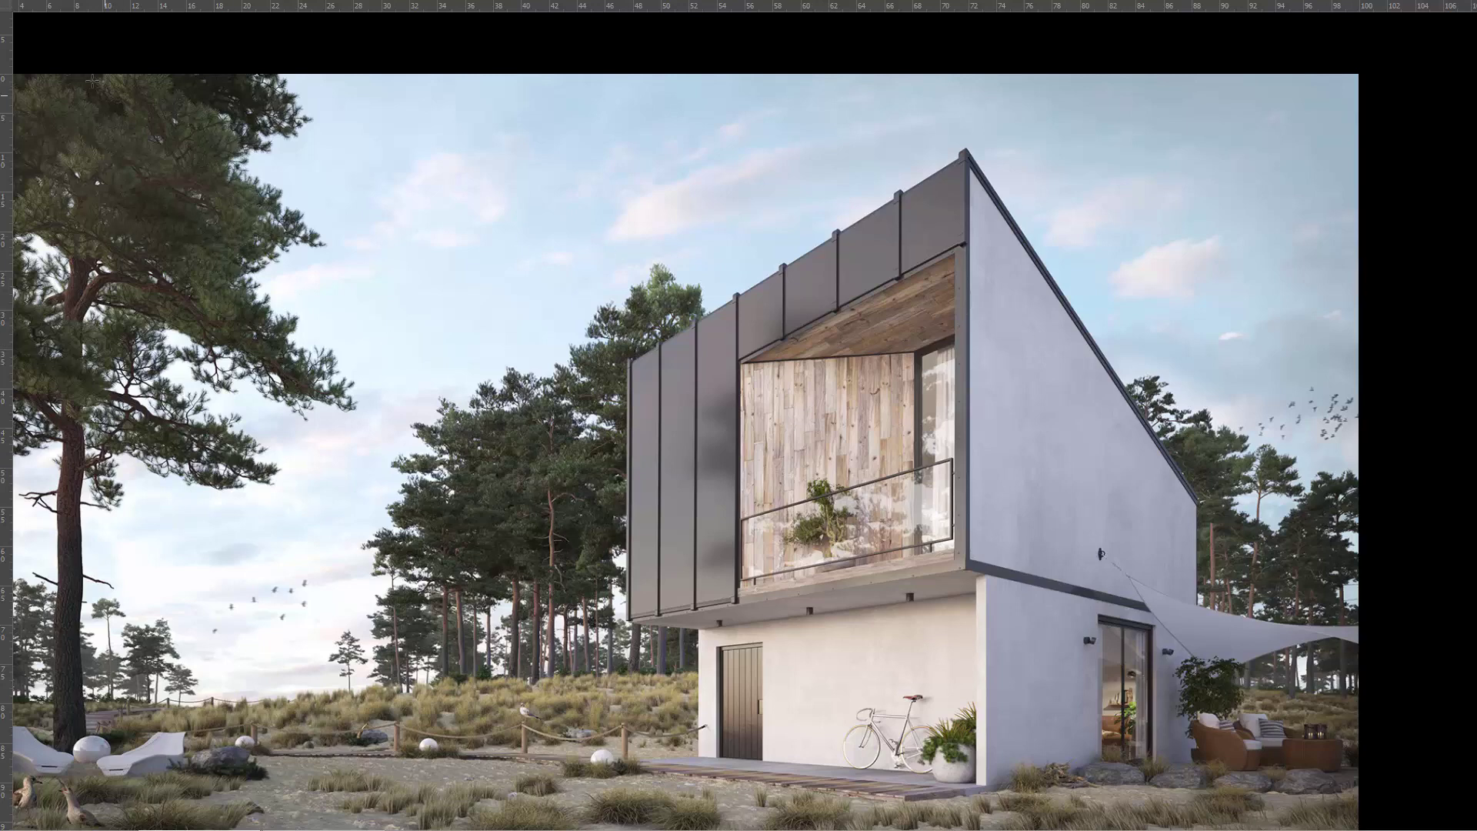
scroll(526, 615, up, 1)
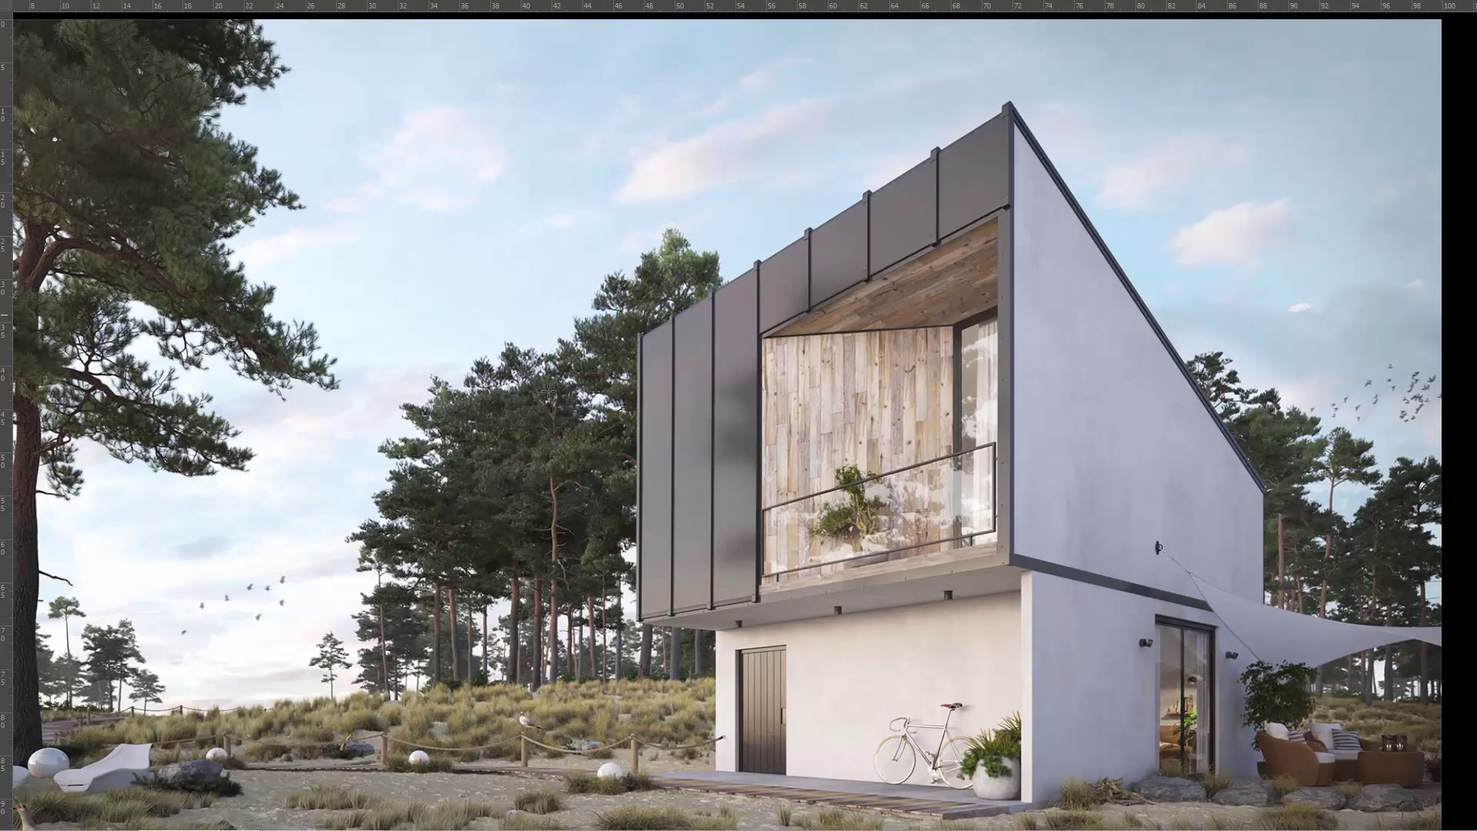
scroll(577, 360, down, 1)
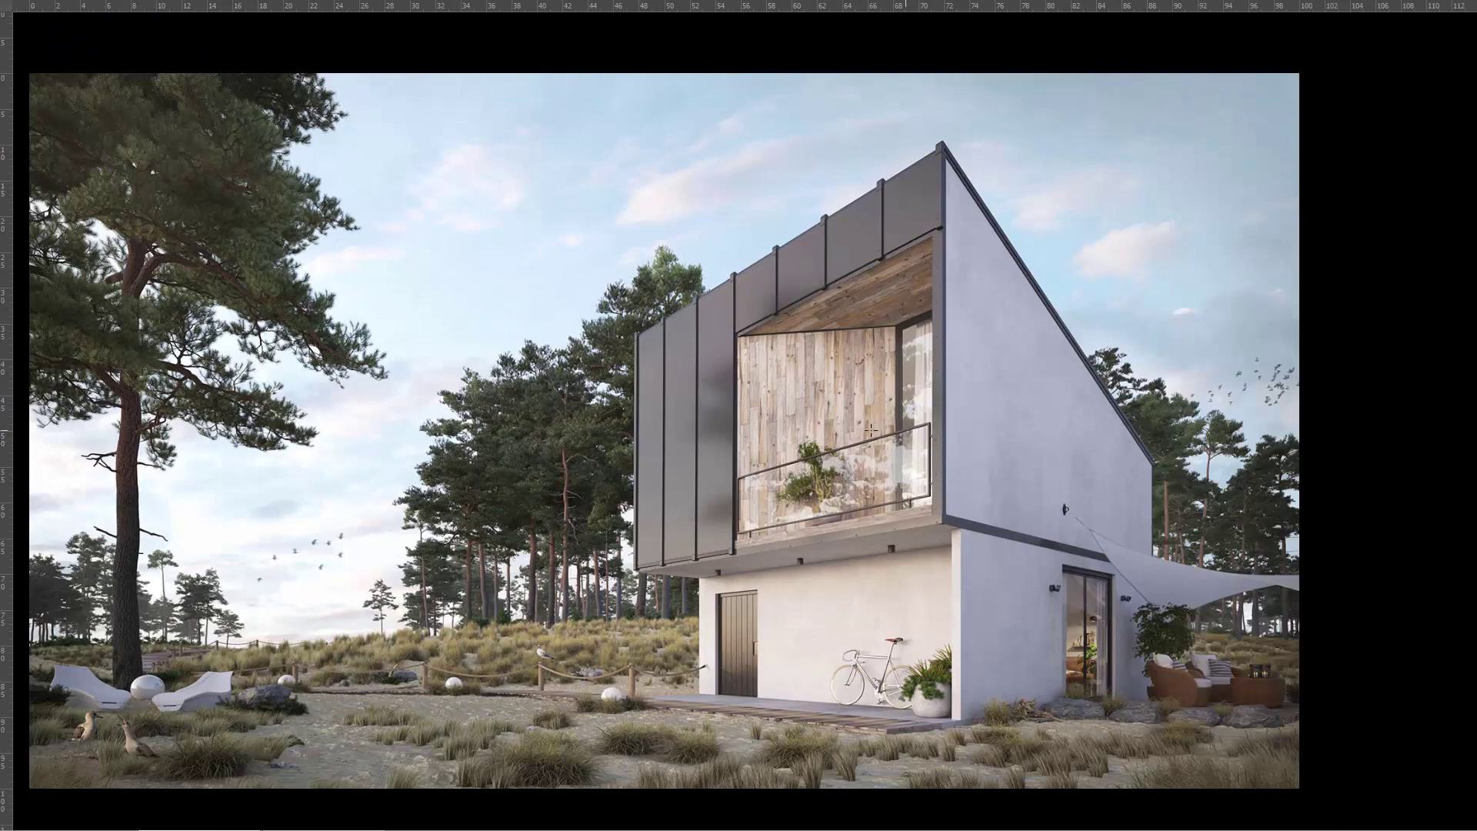
key(f)
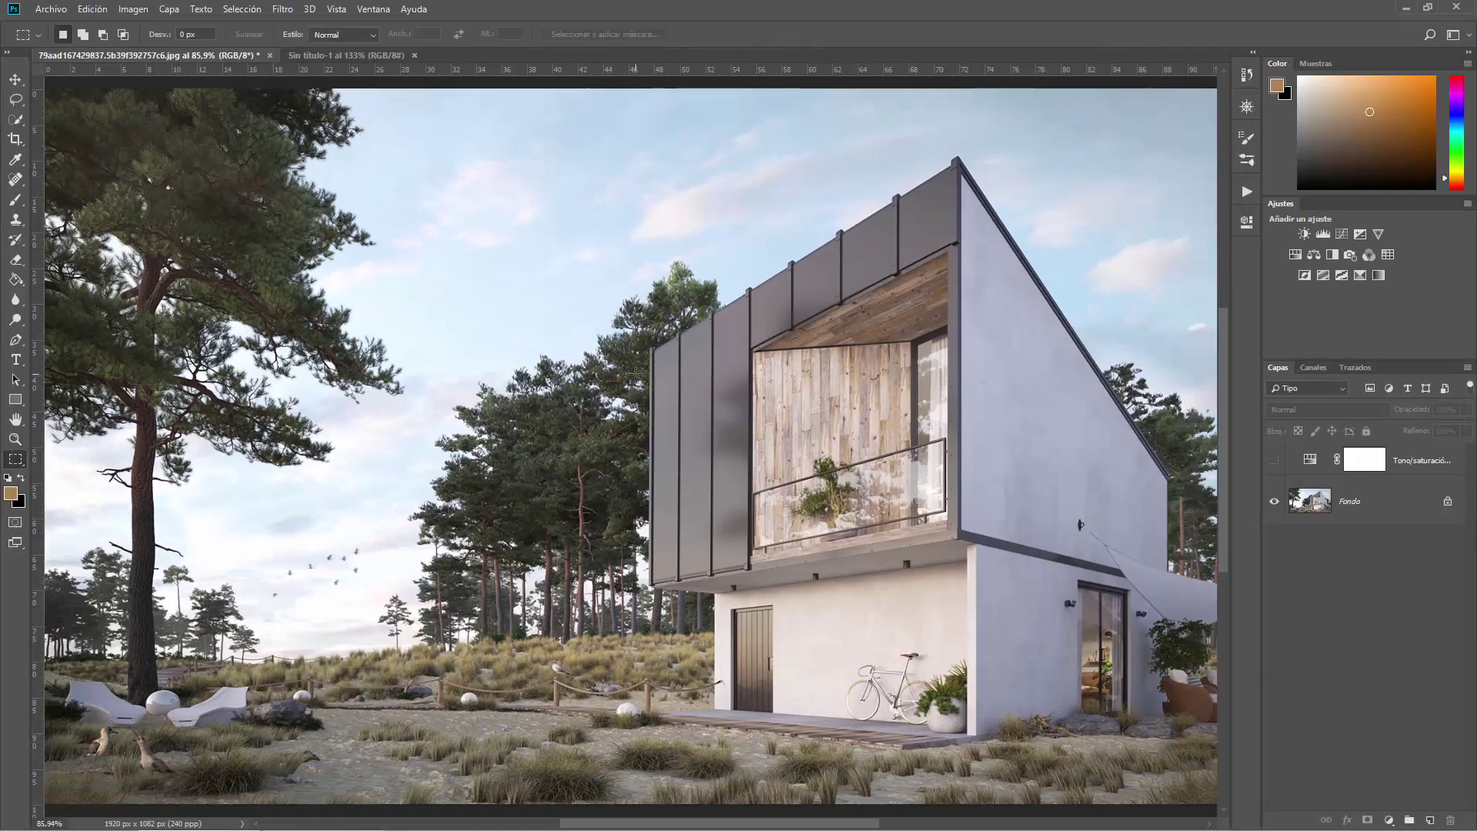
key(f)
key(f)
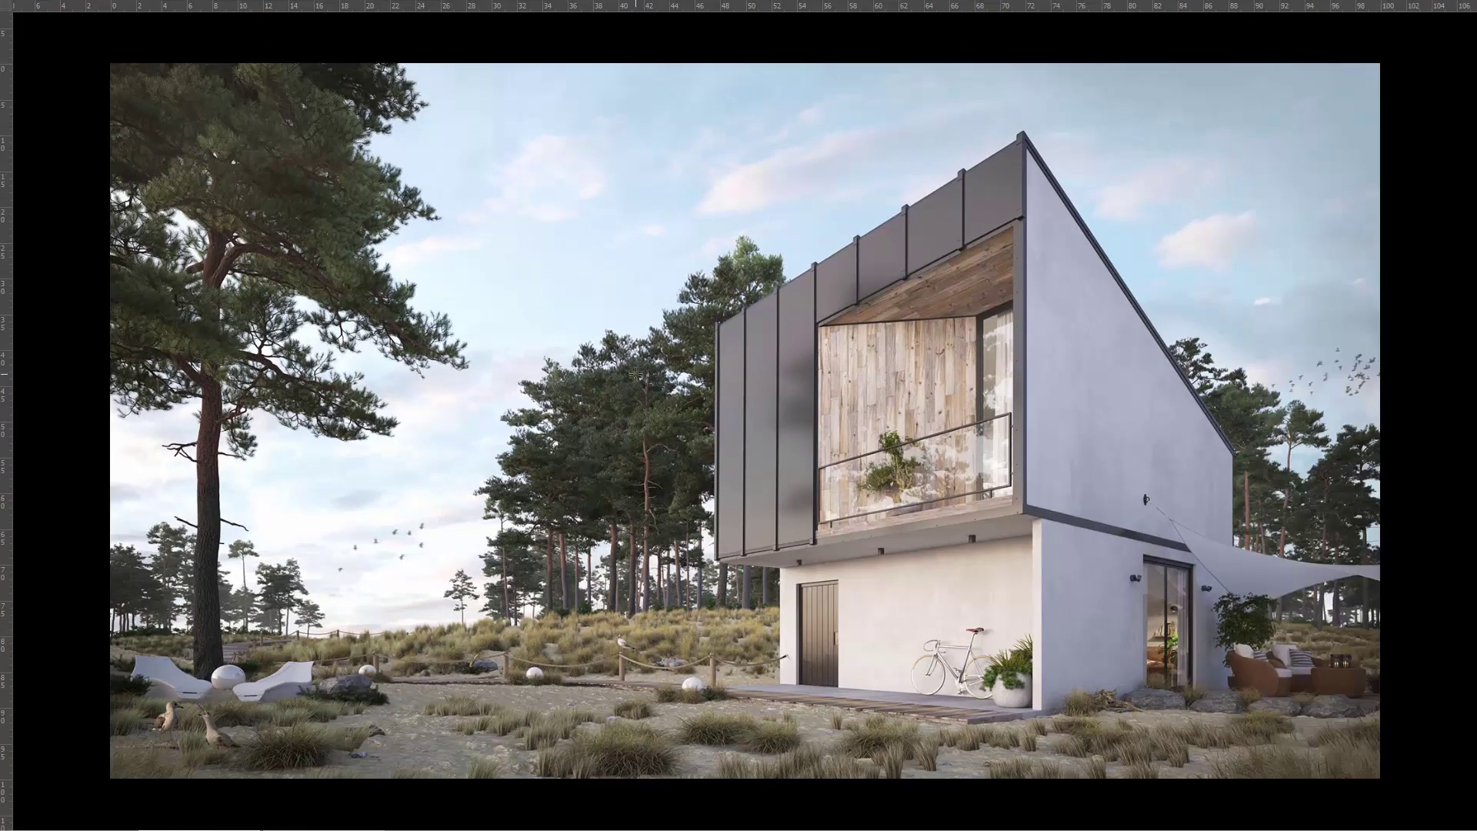
key(f)
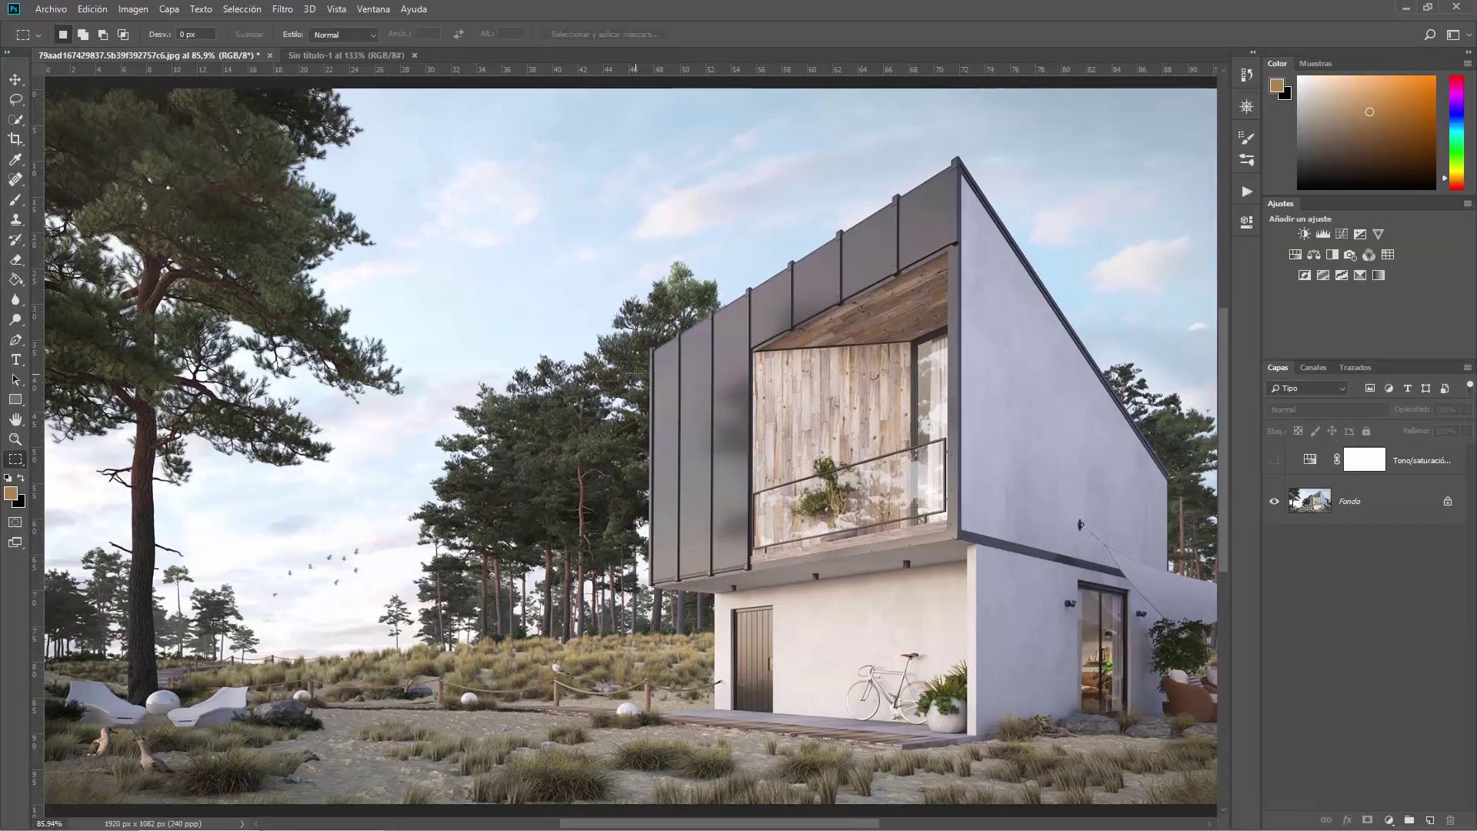
key(f)
key(f)
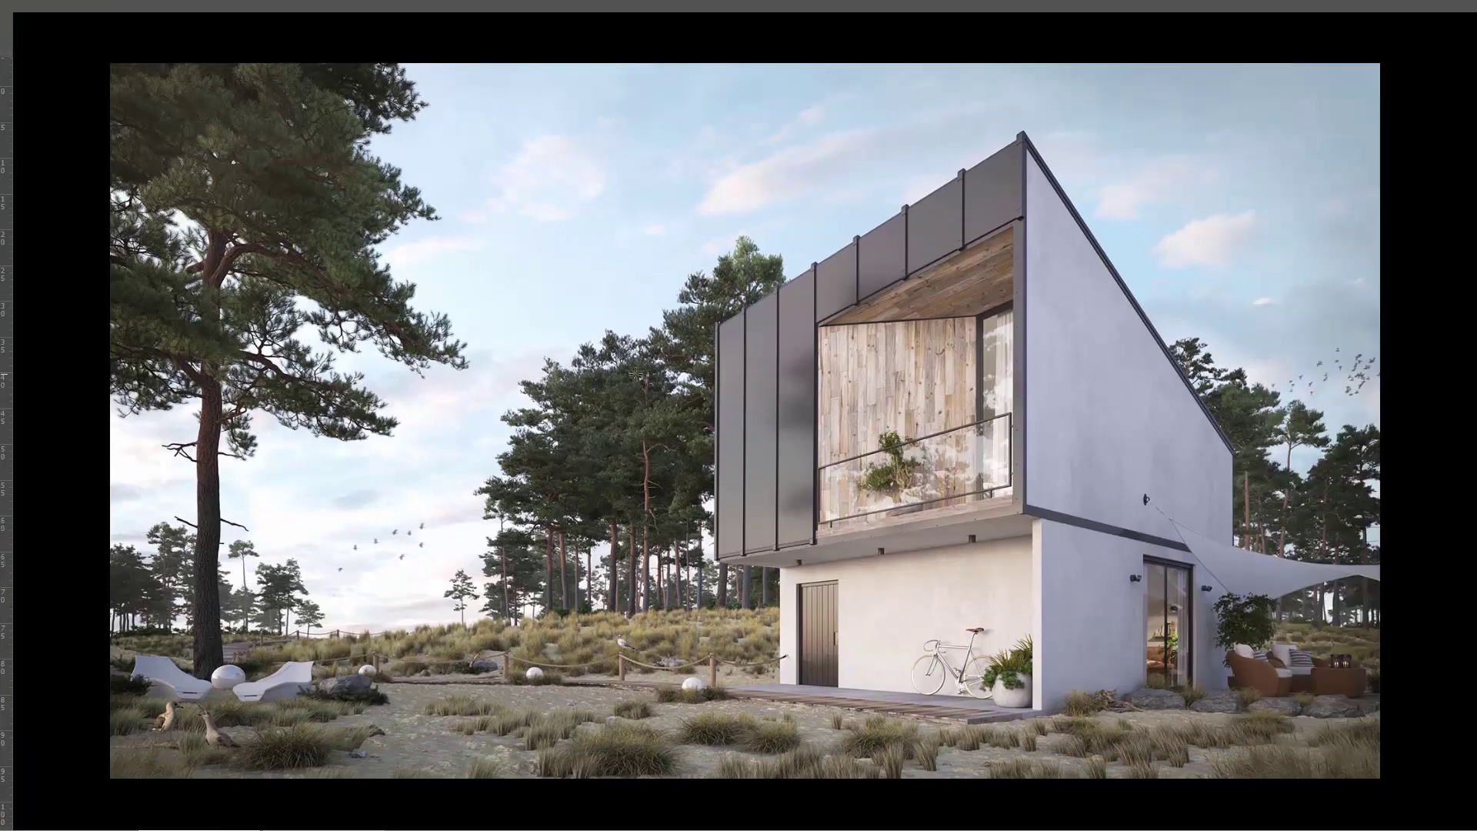
key(f)
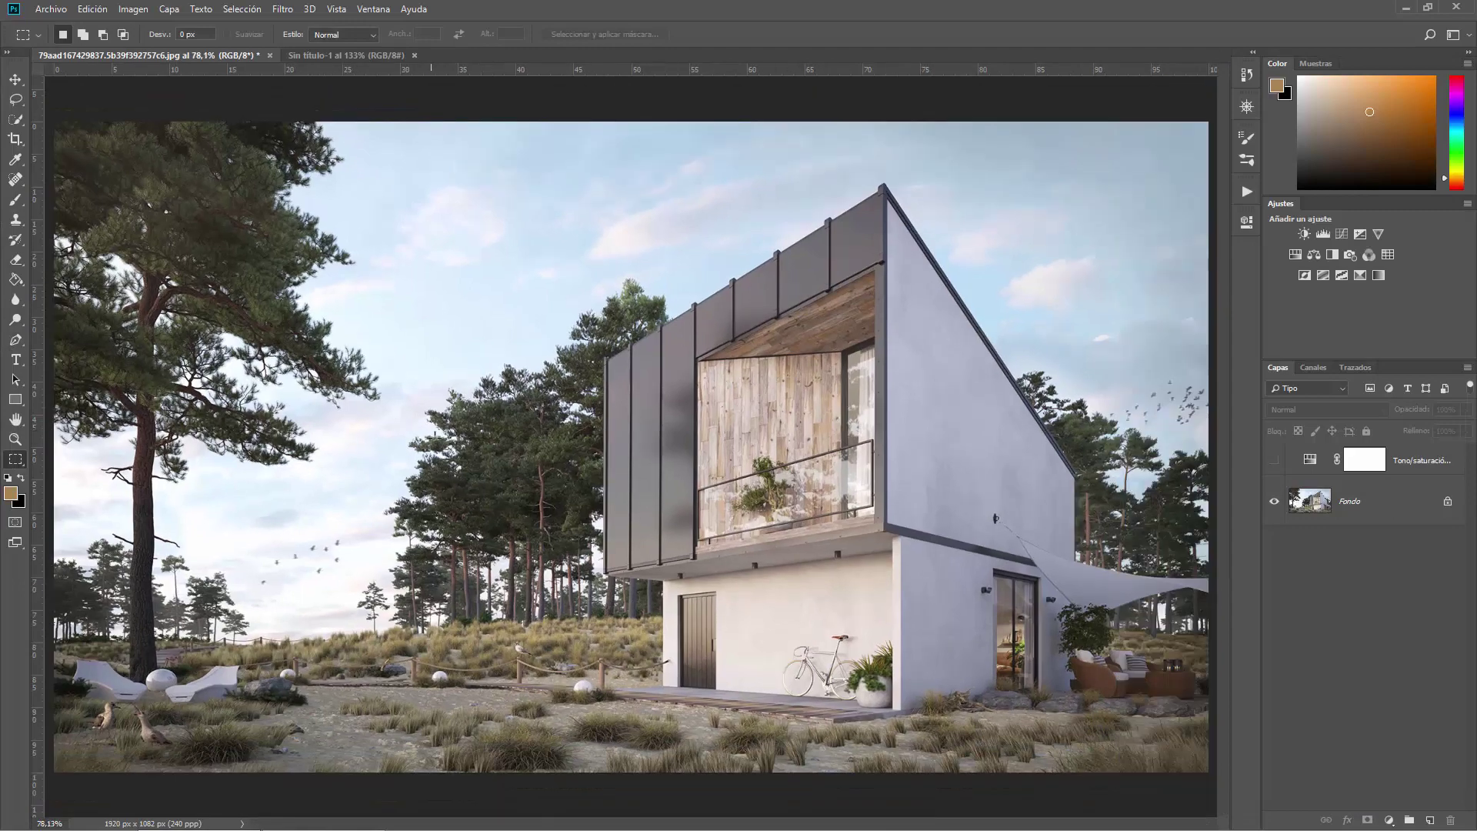
key(f)
key(f)
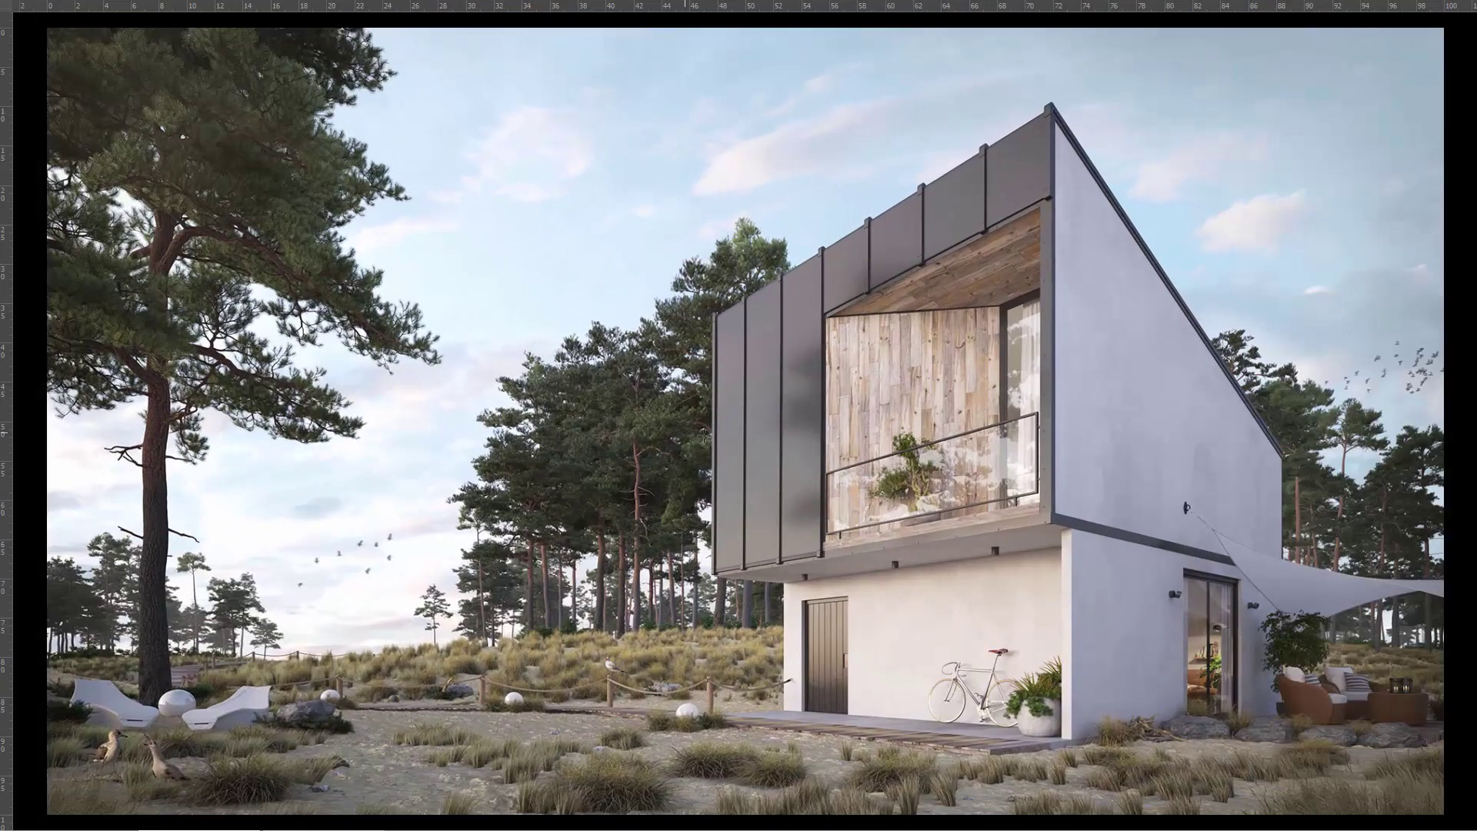
key(ctrl+plus)
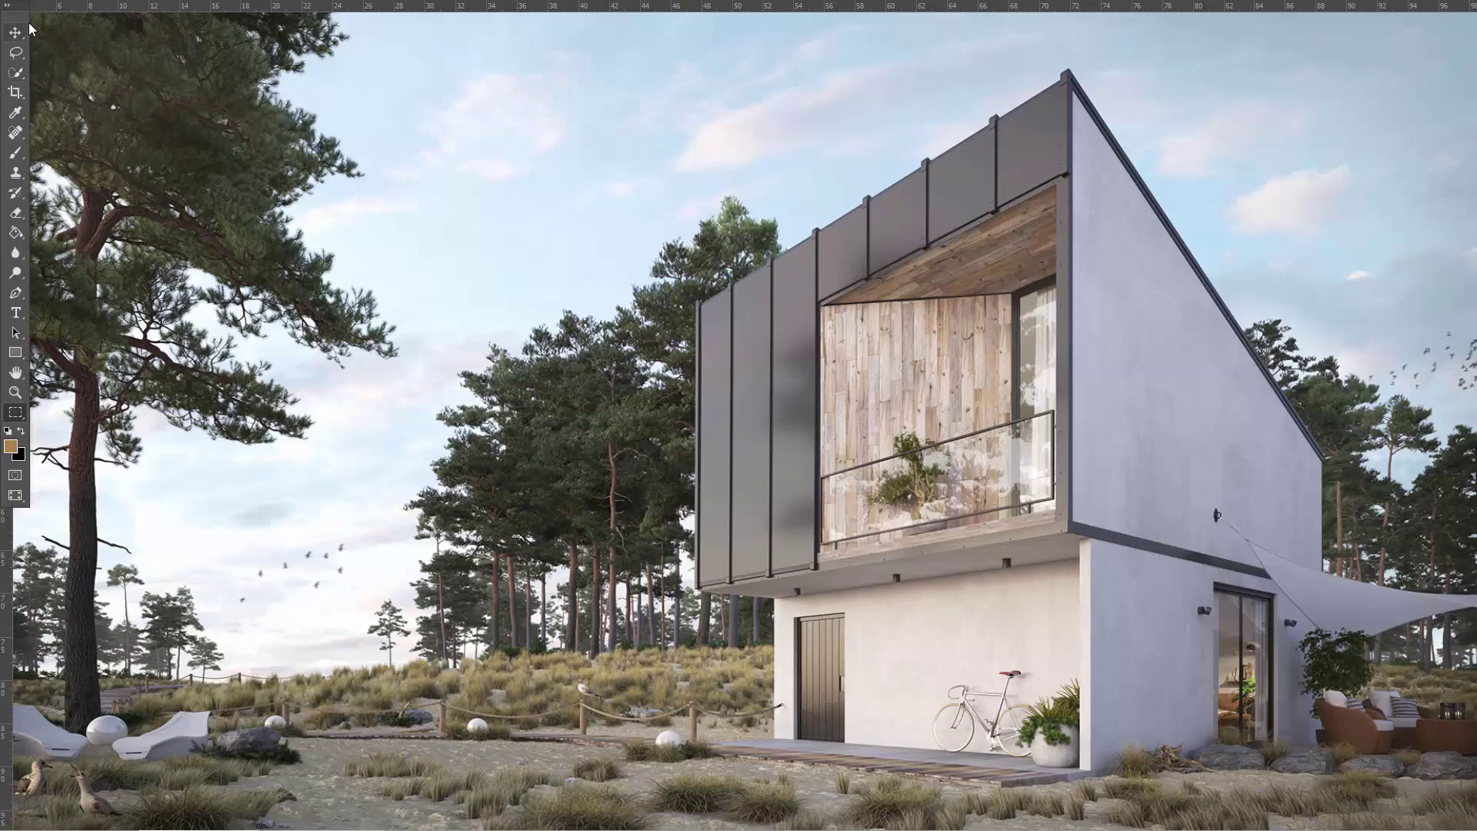
- Paint two brown brush strokes over the sky on a new layer
click(21, 158)
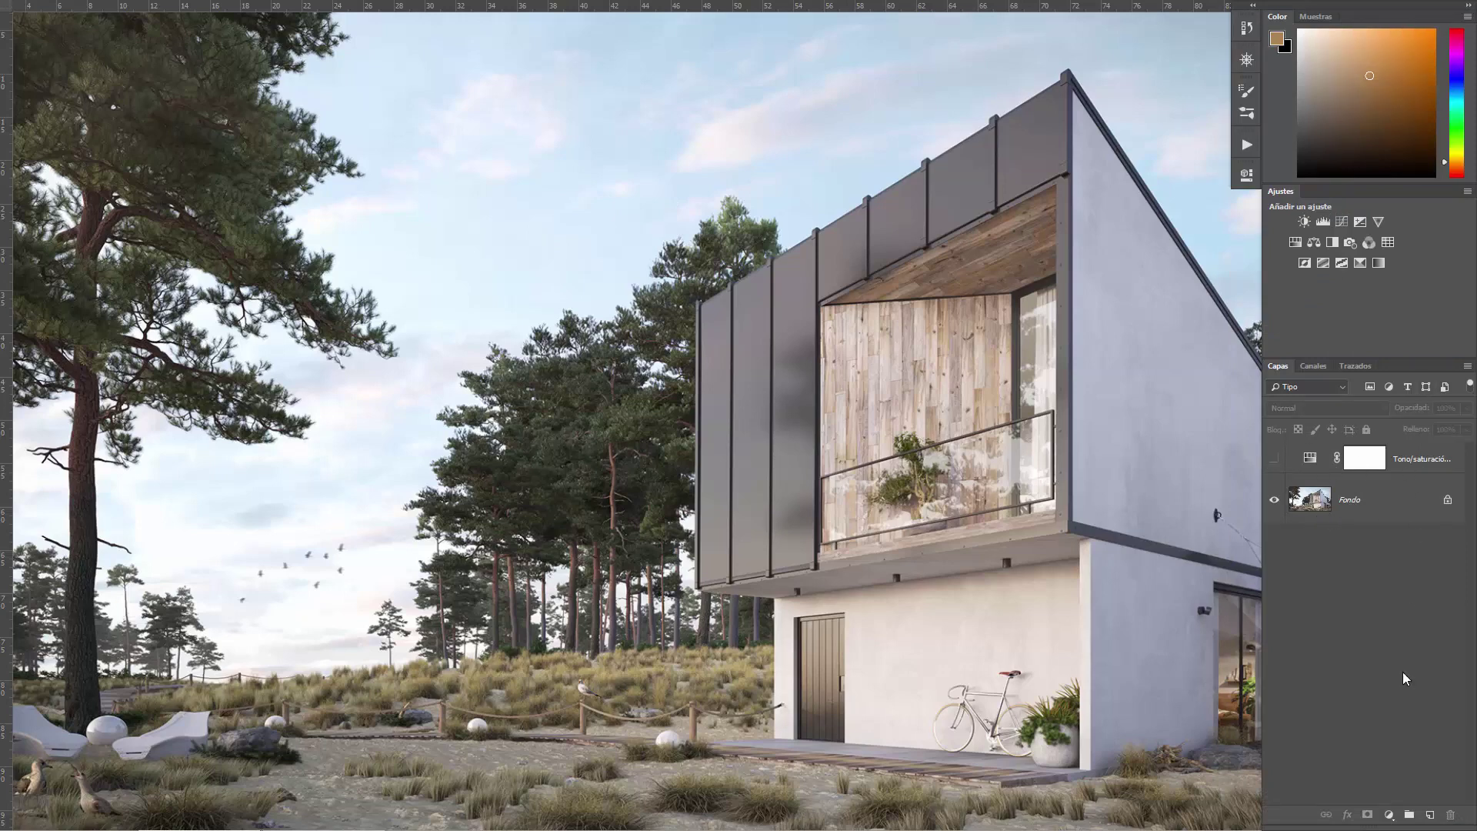
click(1429, 815)
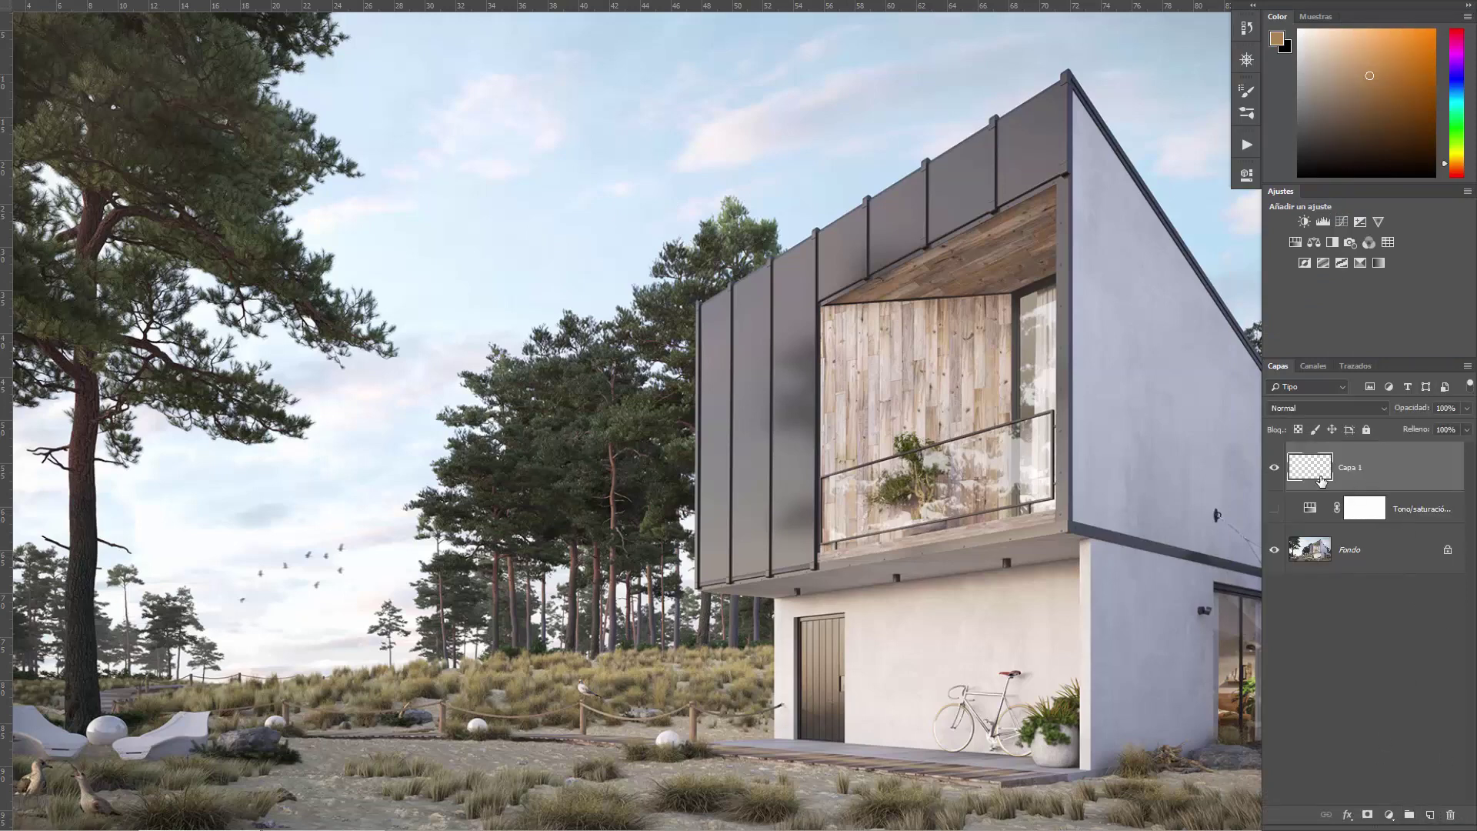
drag(539, 253, 555, 291)
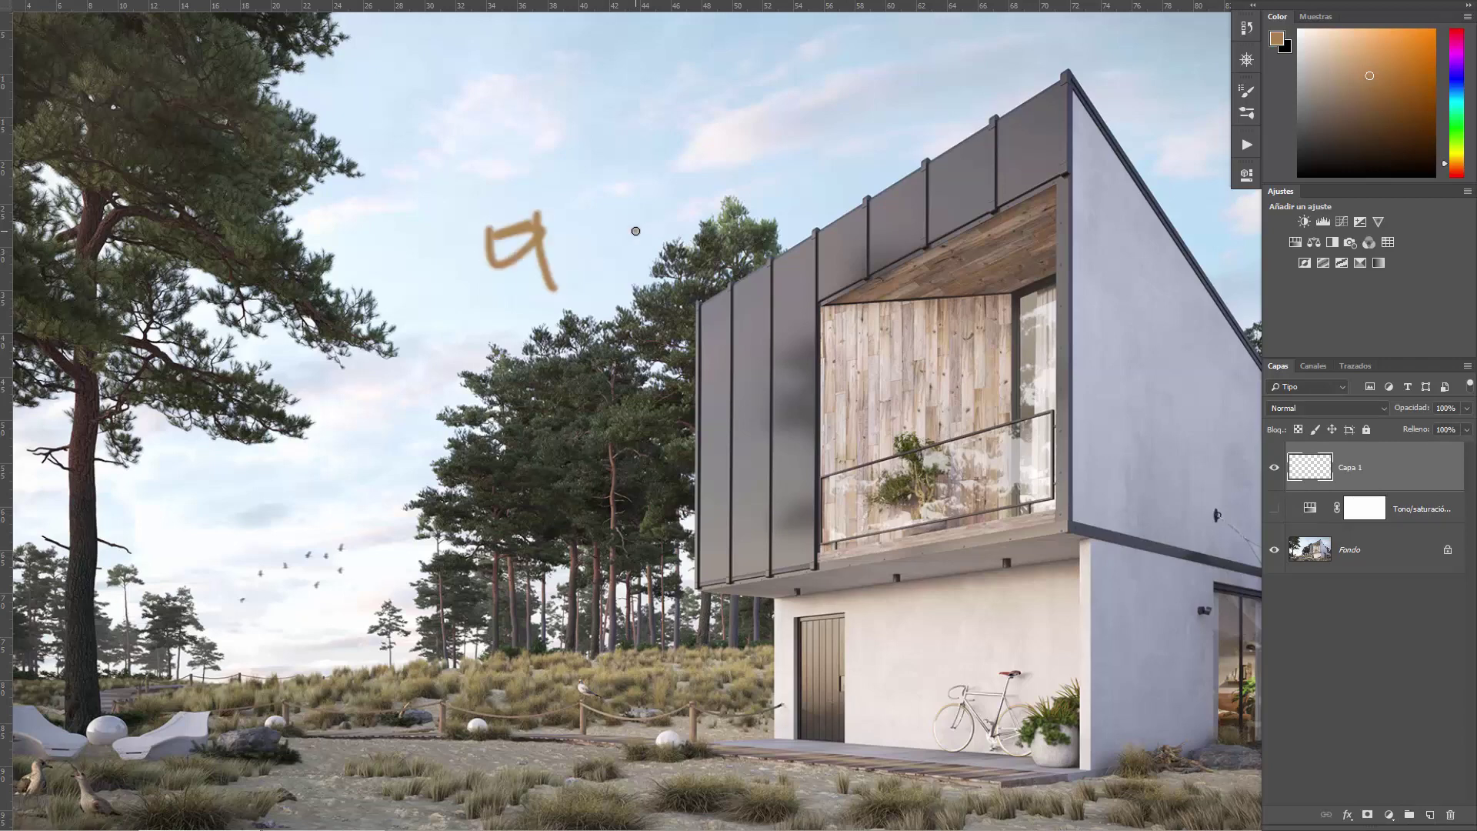
key(Tab)
mouse_move(635, 231)
mouse_down()
mouse_move(663, 215)
mouse_move(604, 258)
mouse_up()
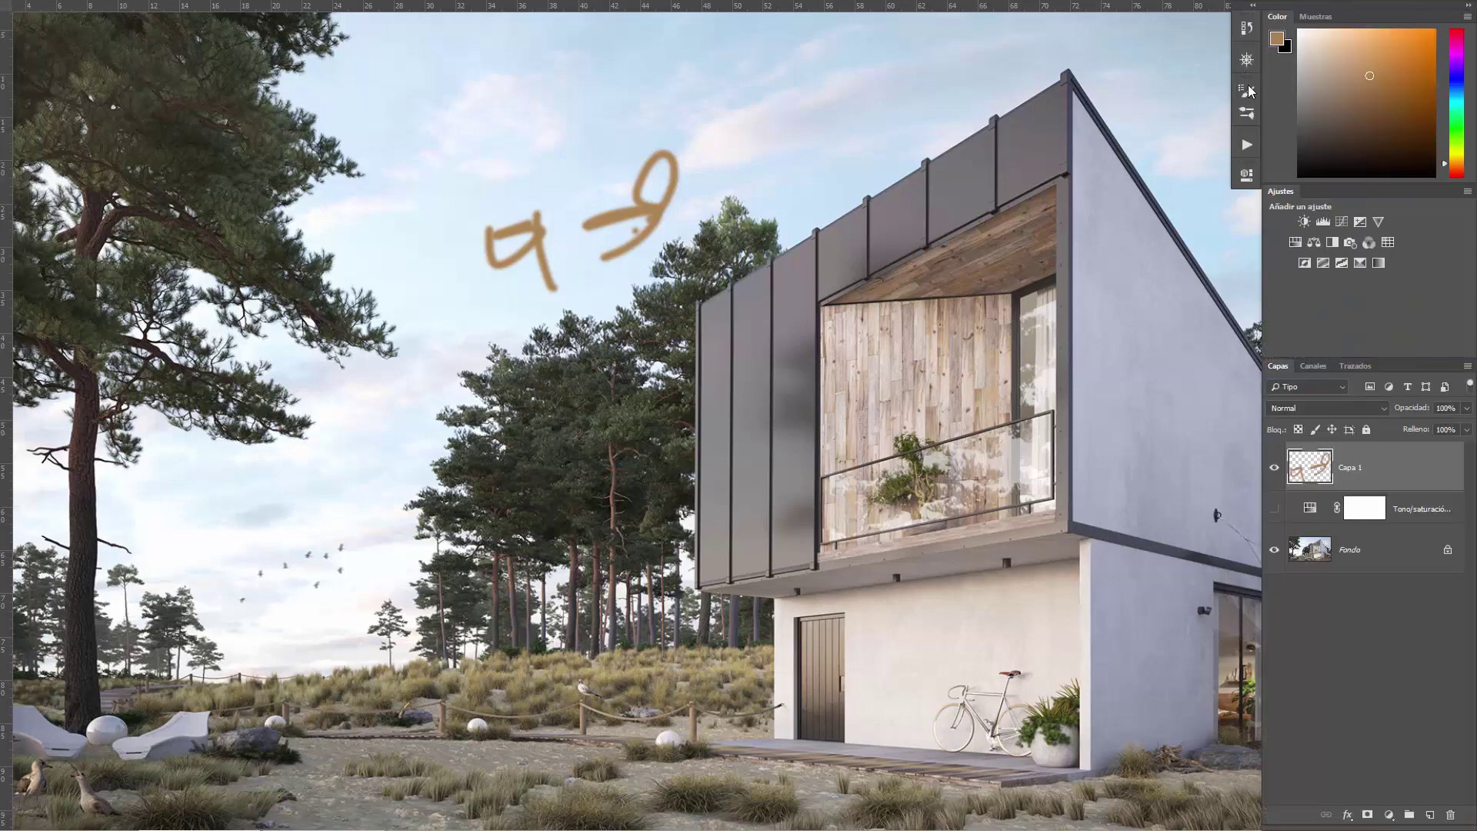
- Check History, add a short stroke, then revert the file to its saved state
click(1246, 29)
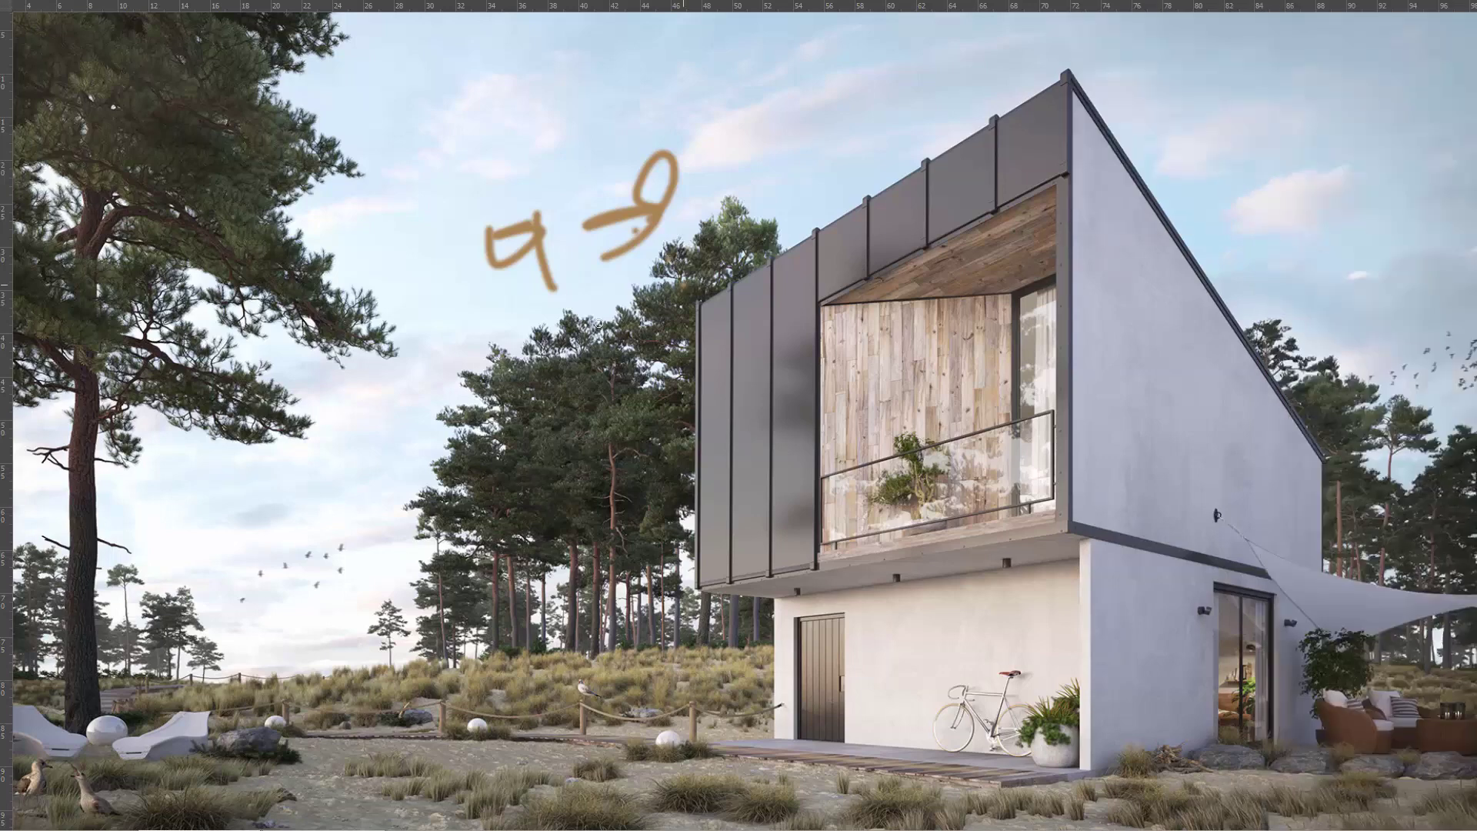
drag(683, 285, 623, 314)
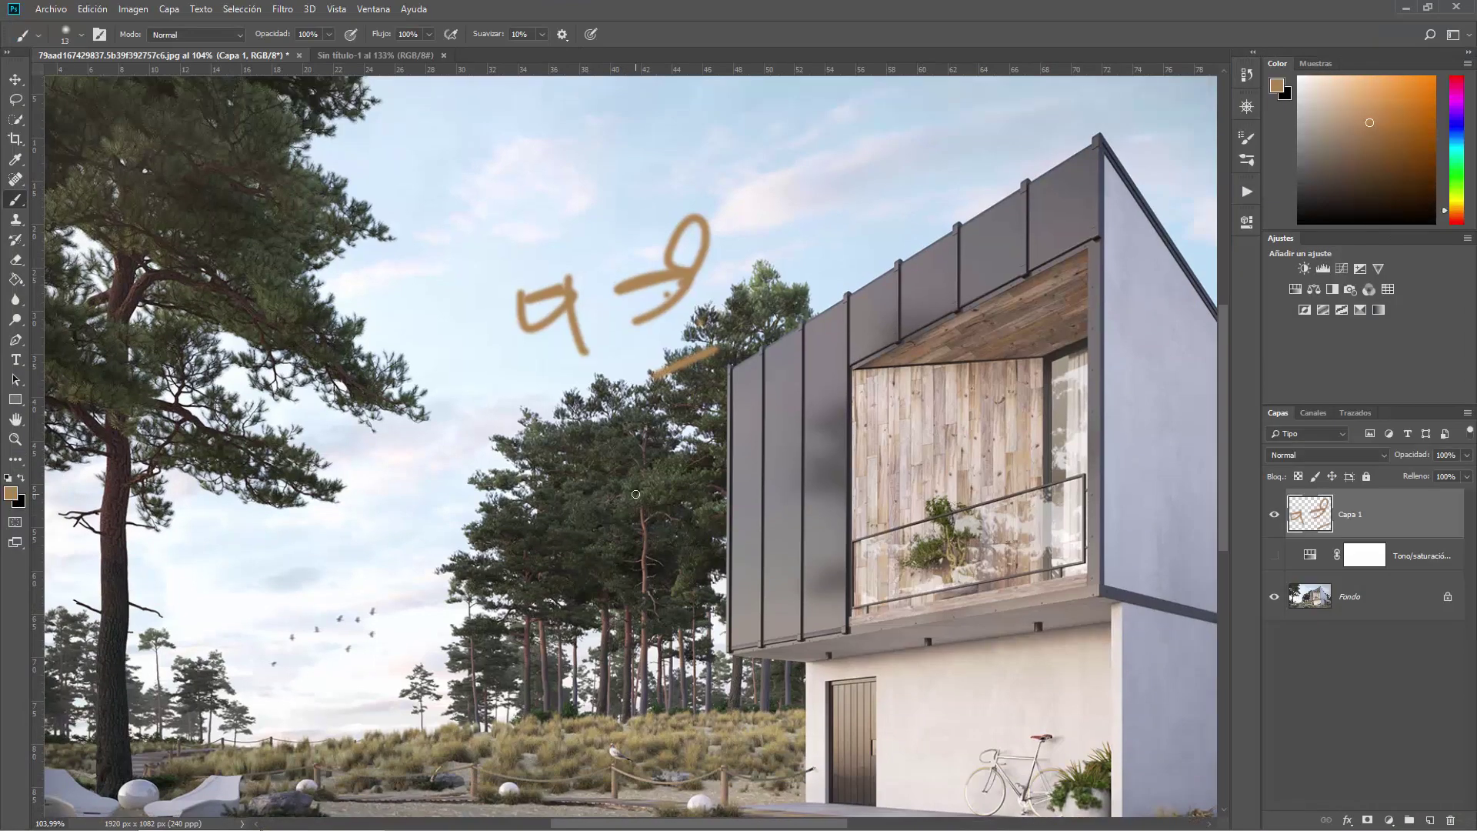
scroll(635, 494, down, 3)
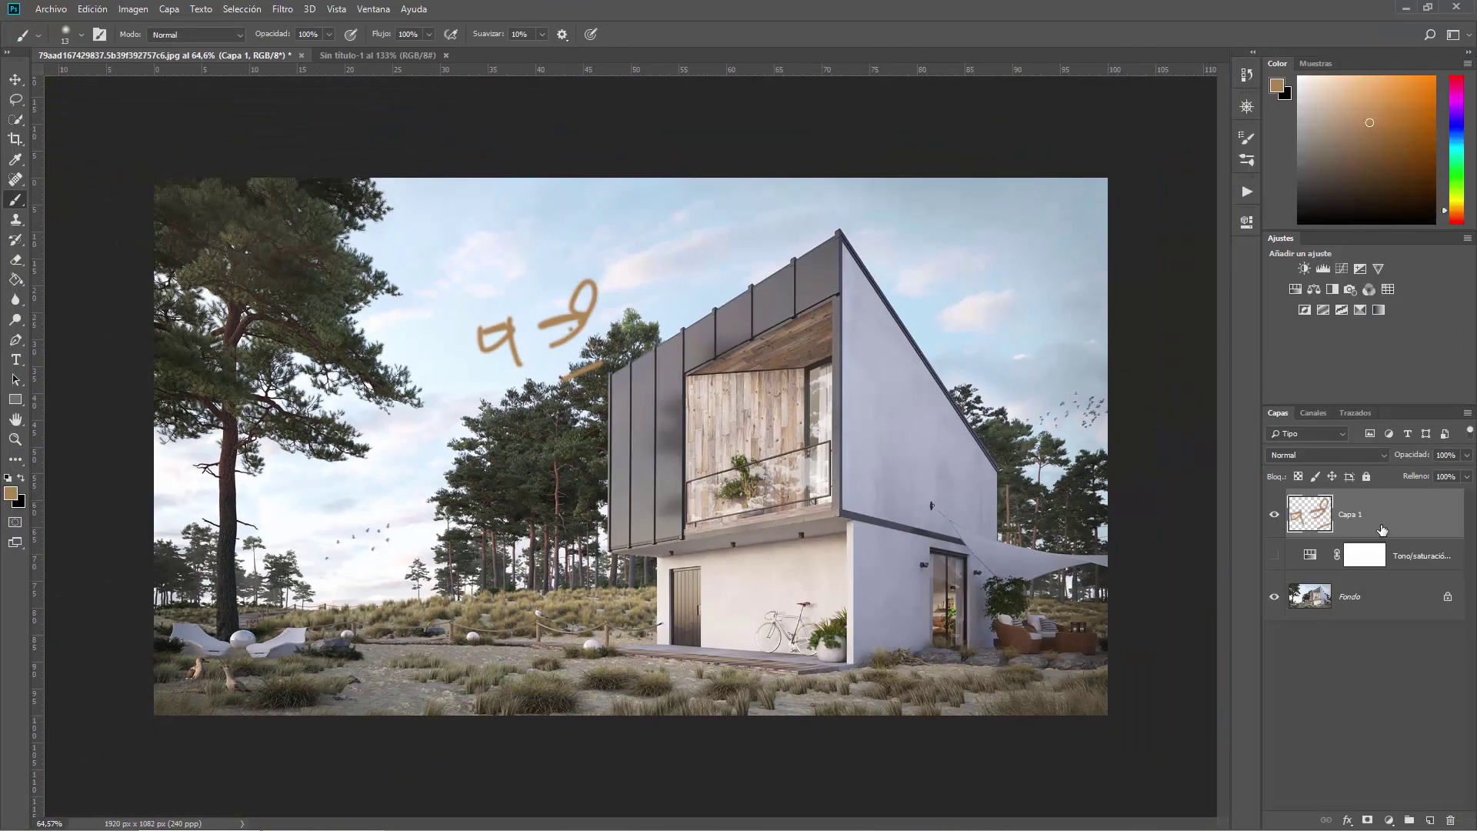
key(F12)
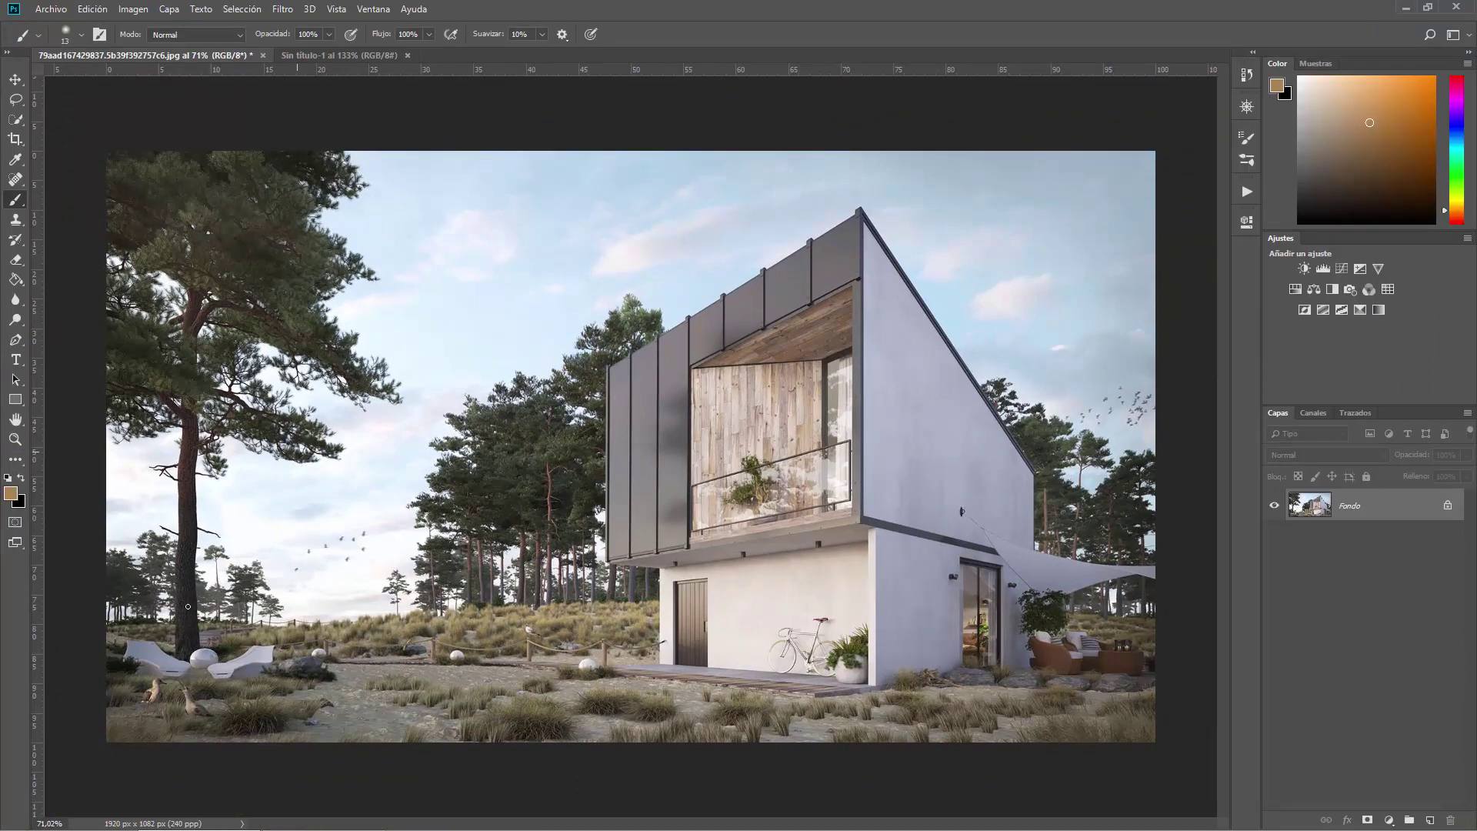